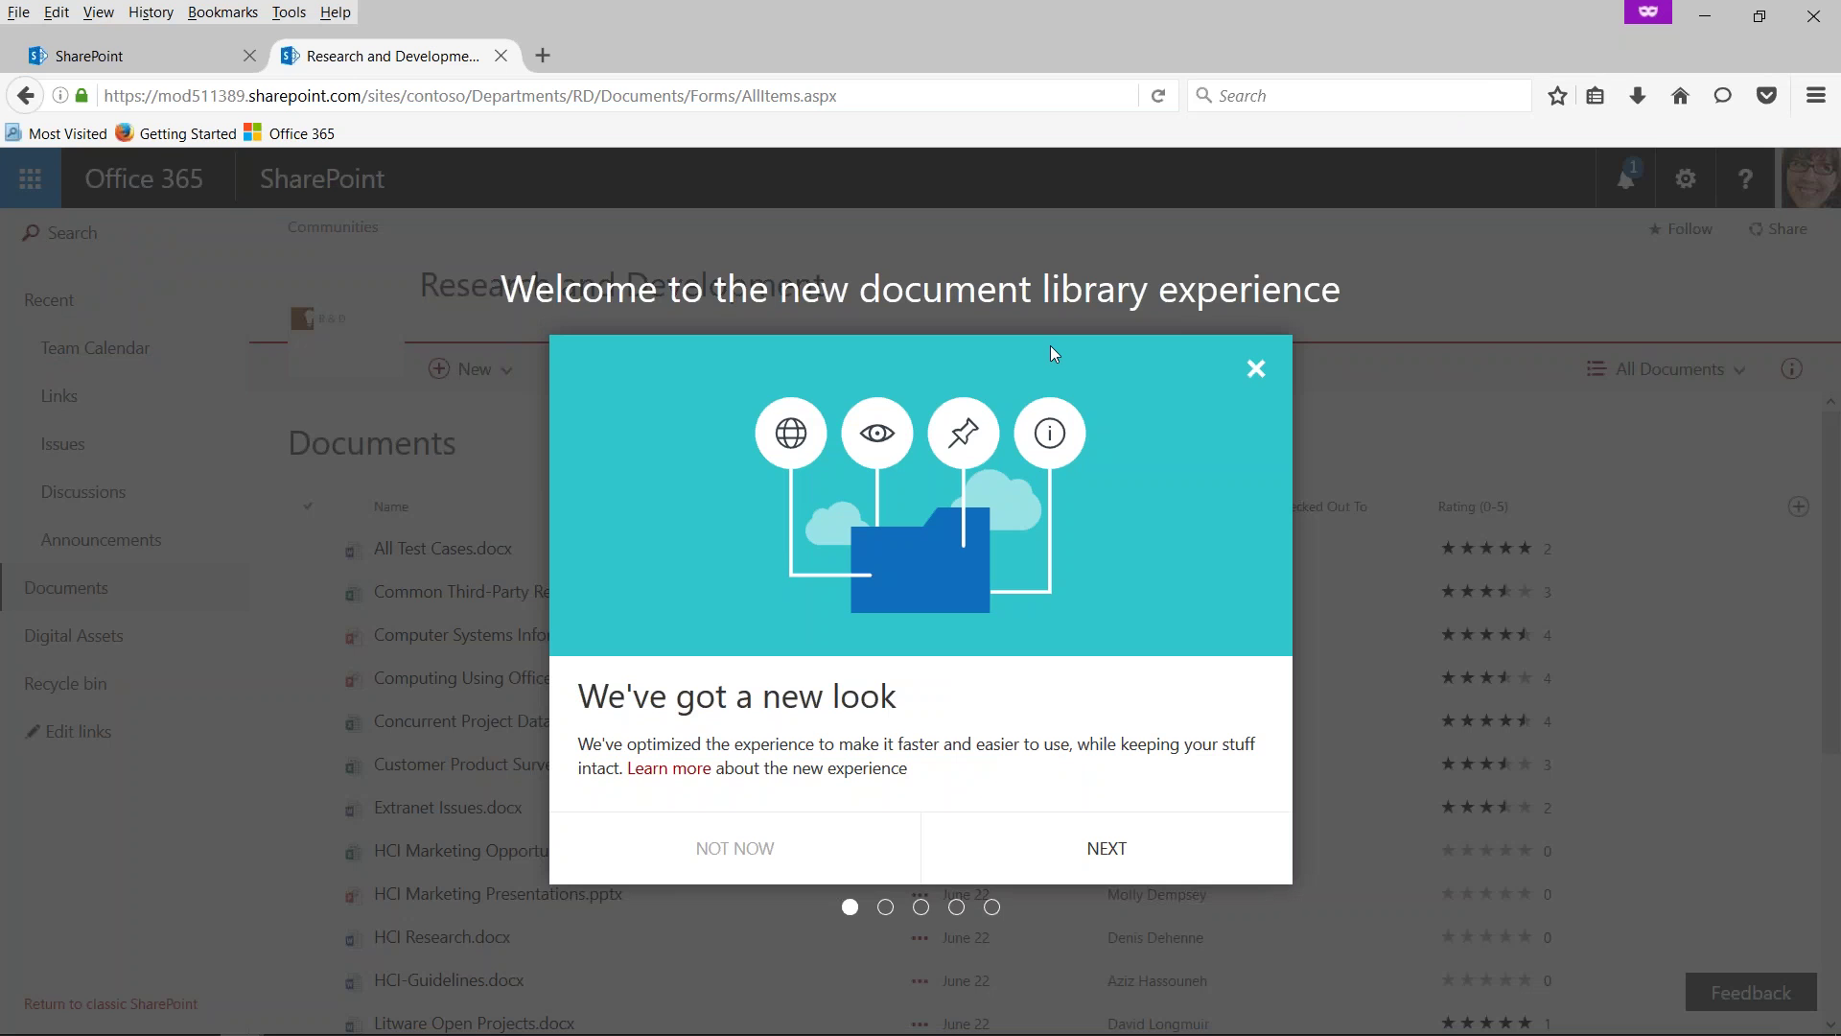
- Dismiss the welcome message for the new document library experience and look through the Documents list
left_click(1254, 371)
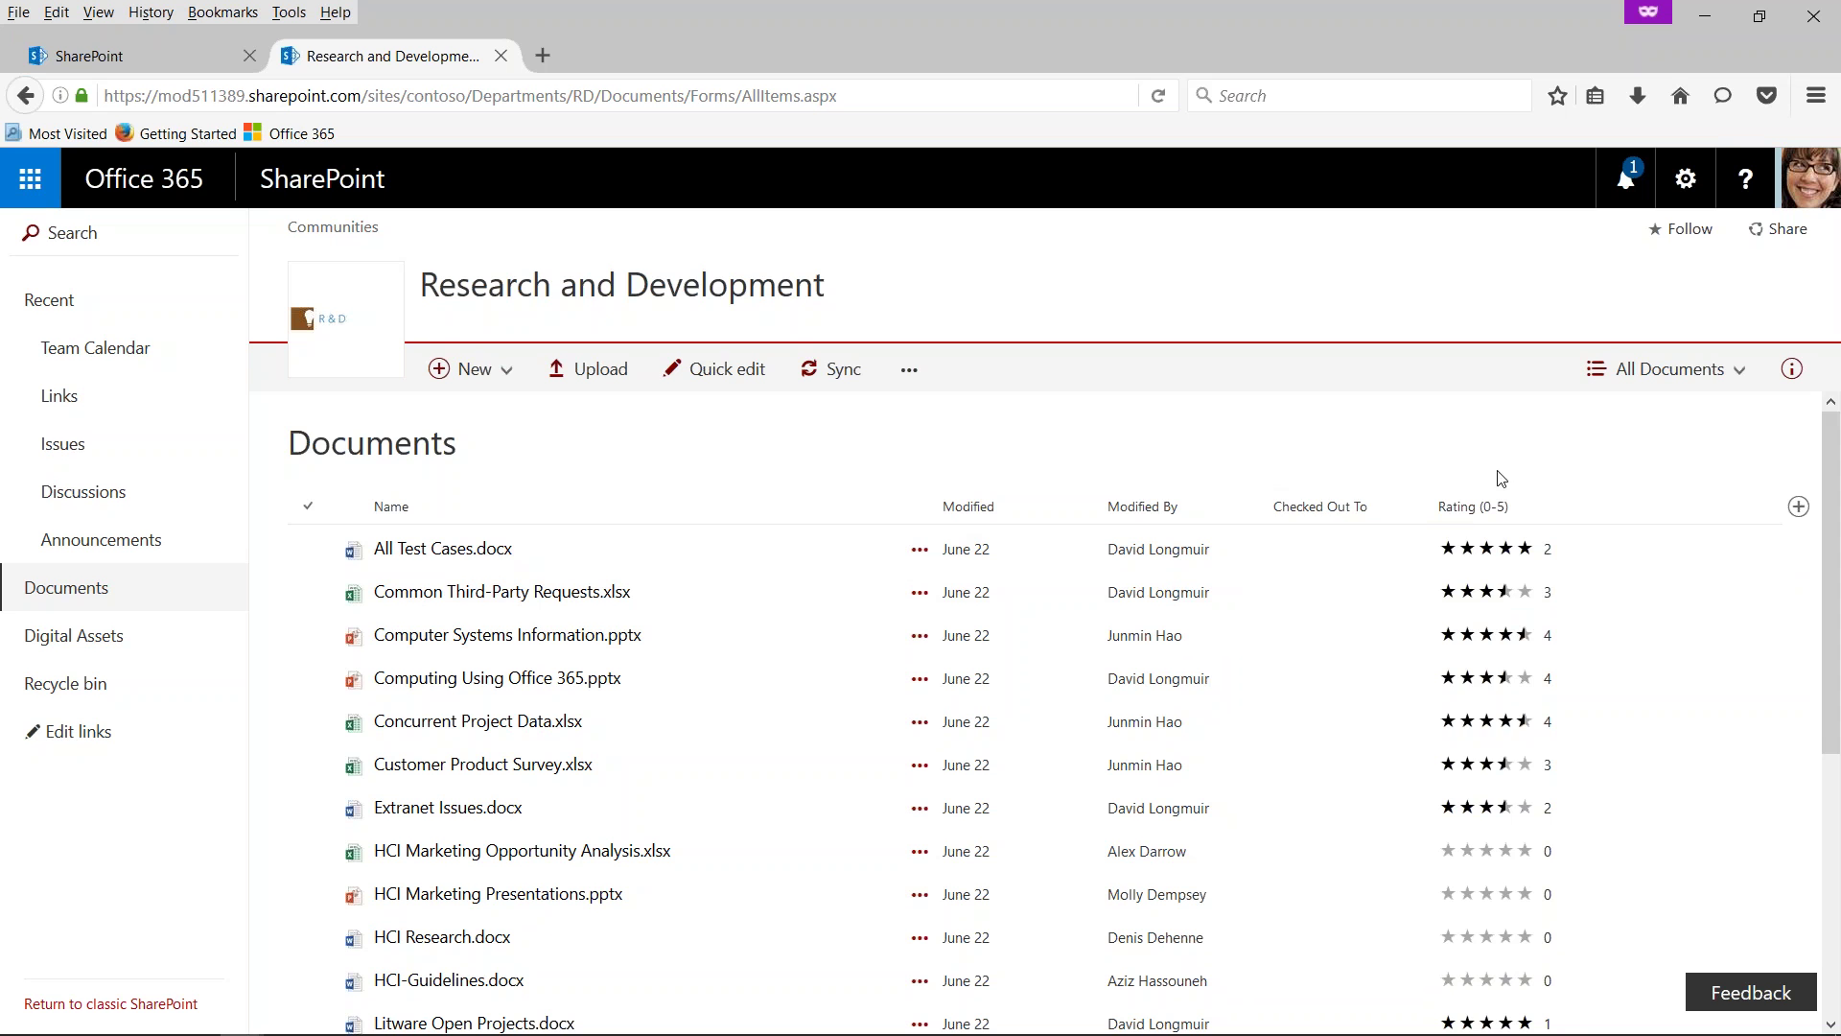
scroll(1698, 652, "down", 1)
scroll(1697, 651, "down", 5)
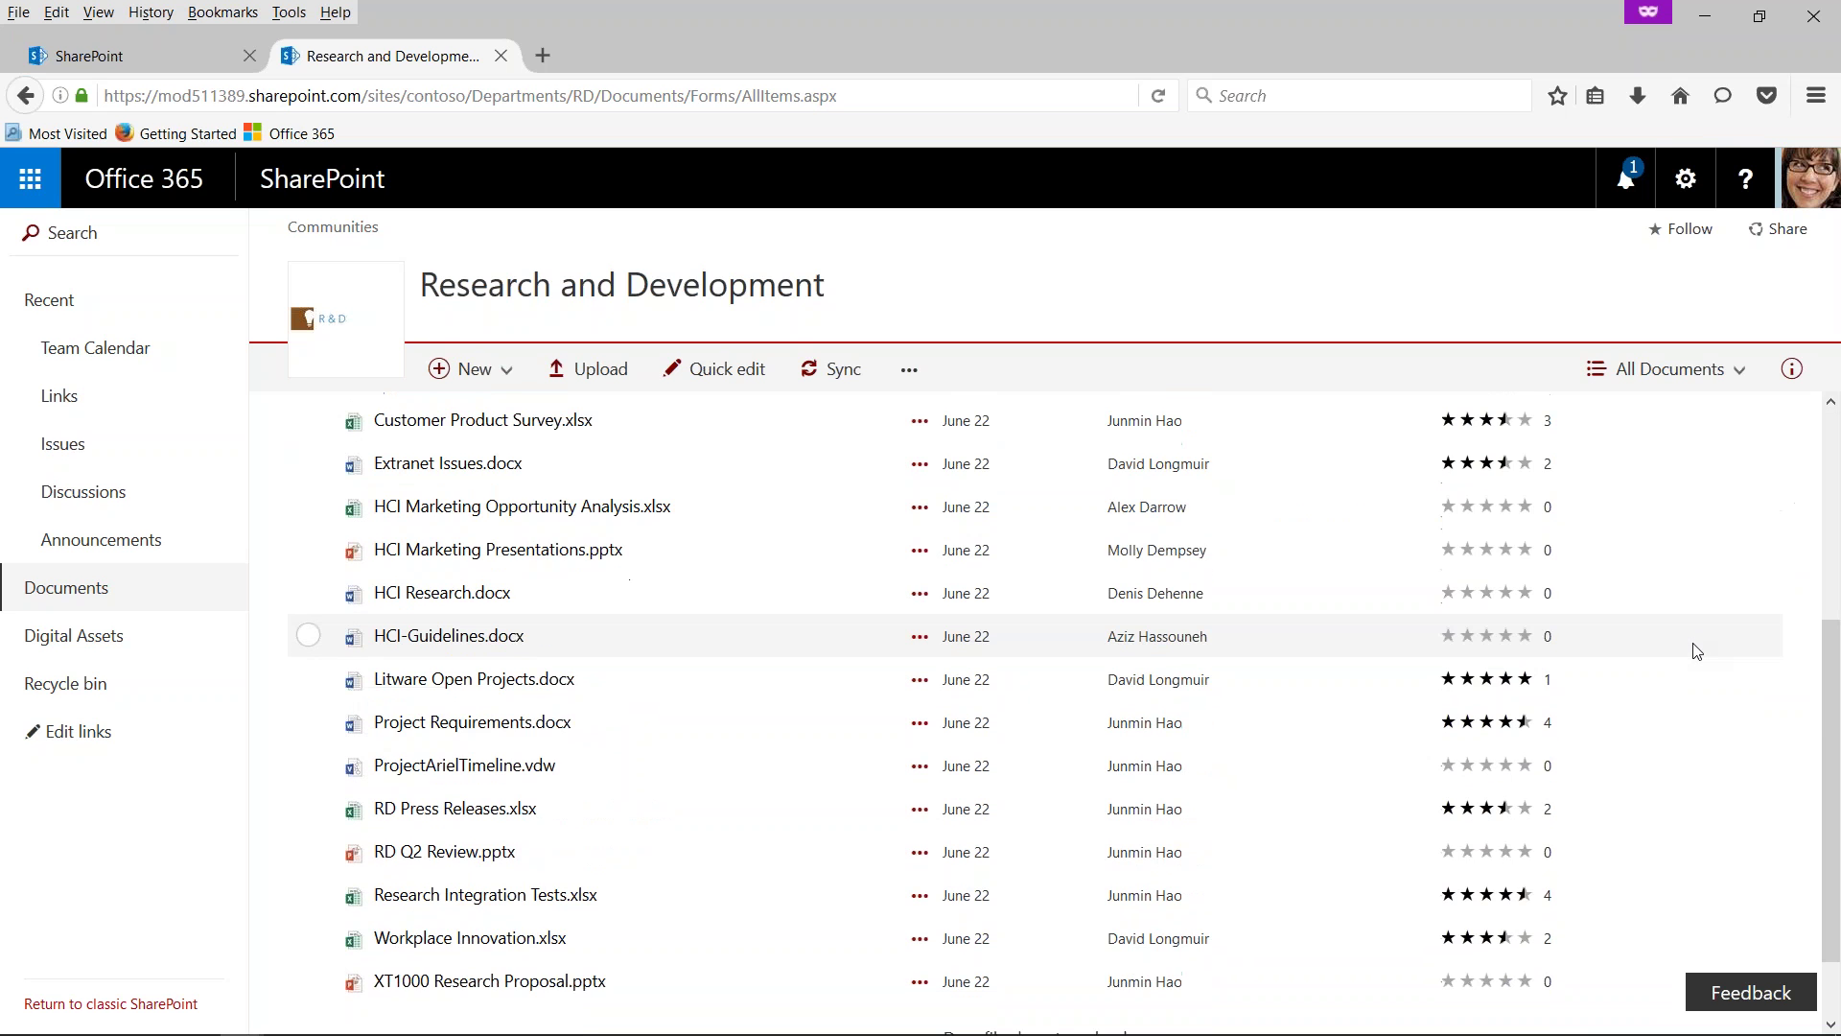
scroll(1697, 651, "up", 5)
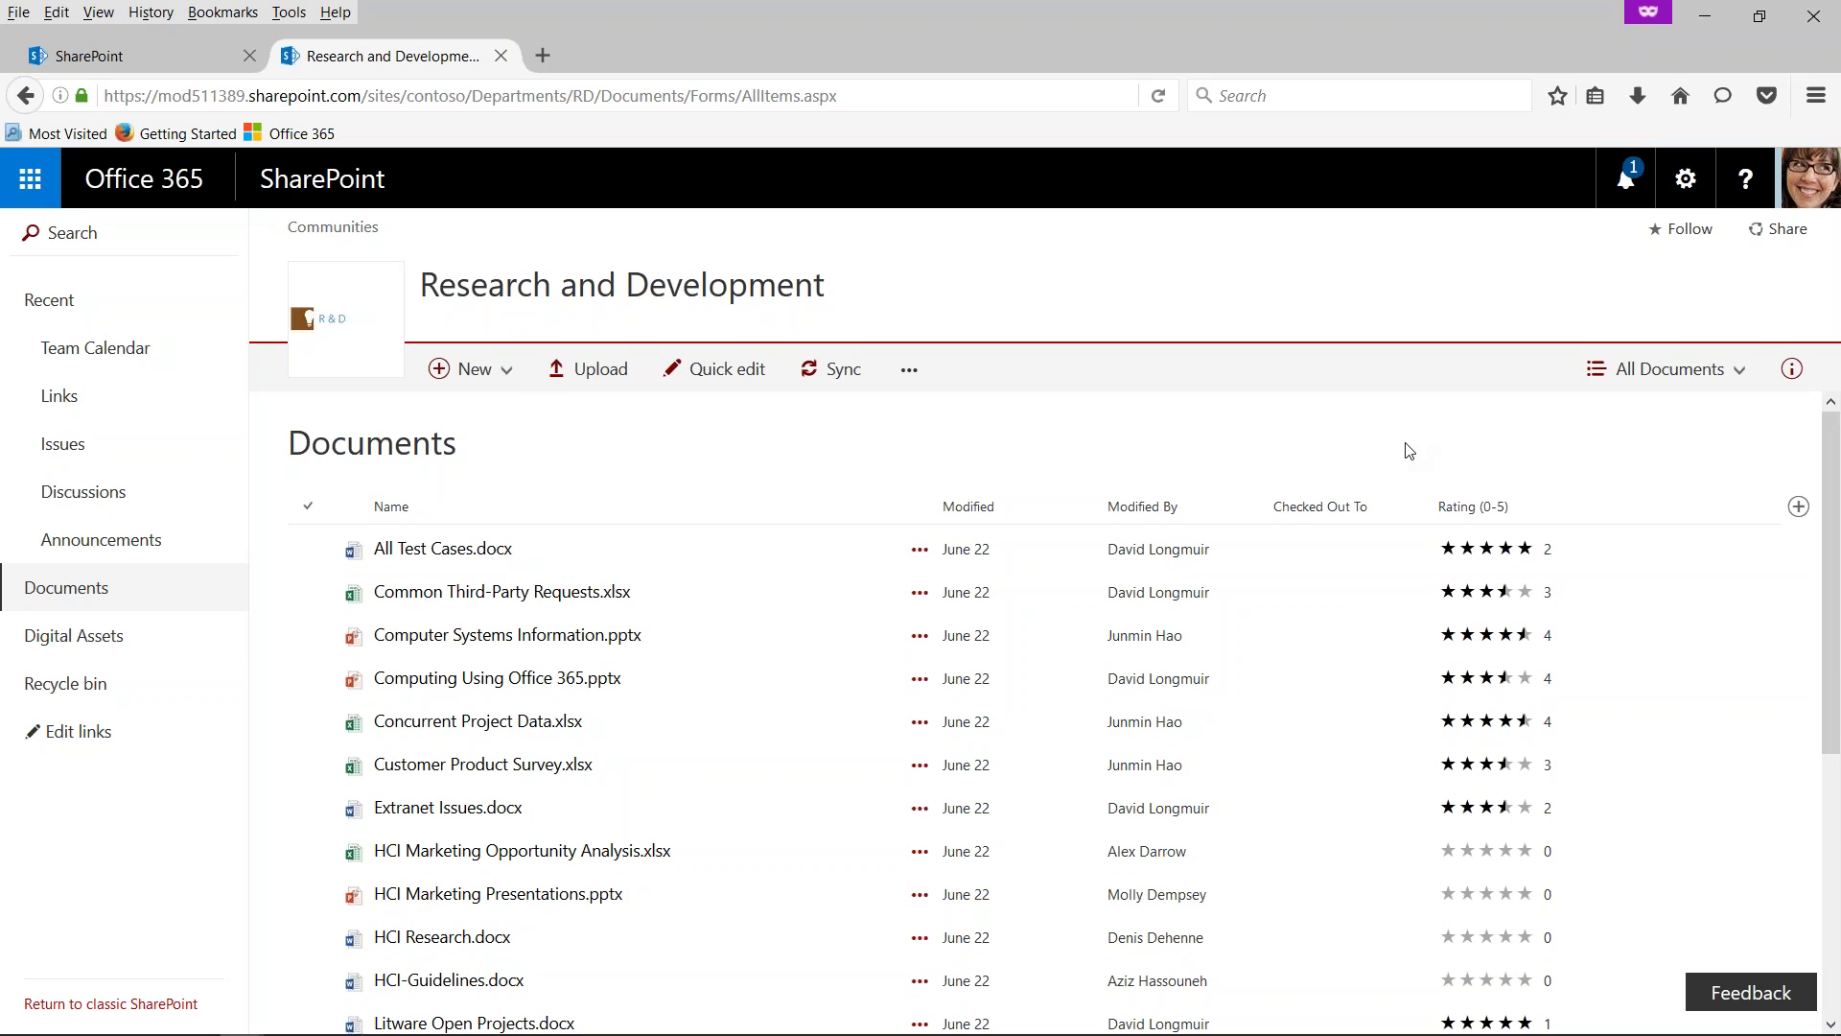
- Switch the Documents library from the list layout to Tiles
left_click(1745, 378)
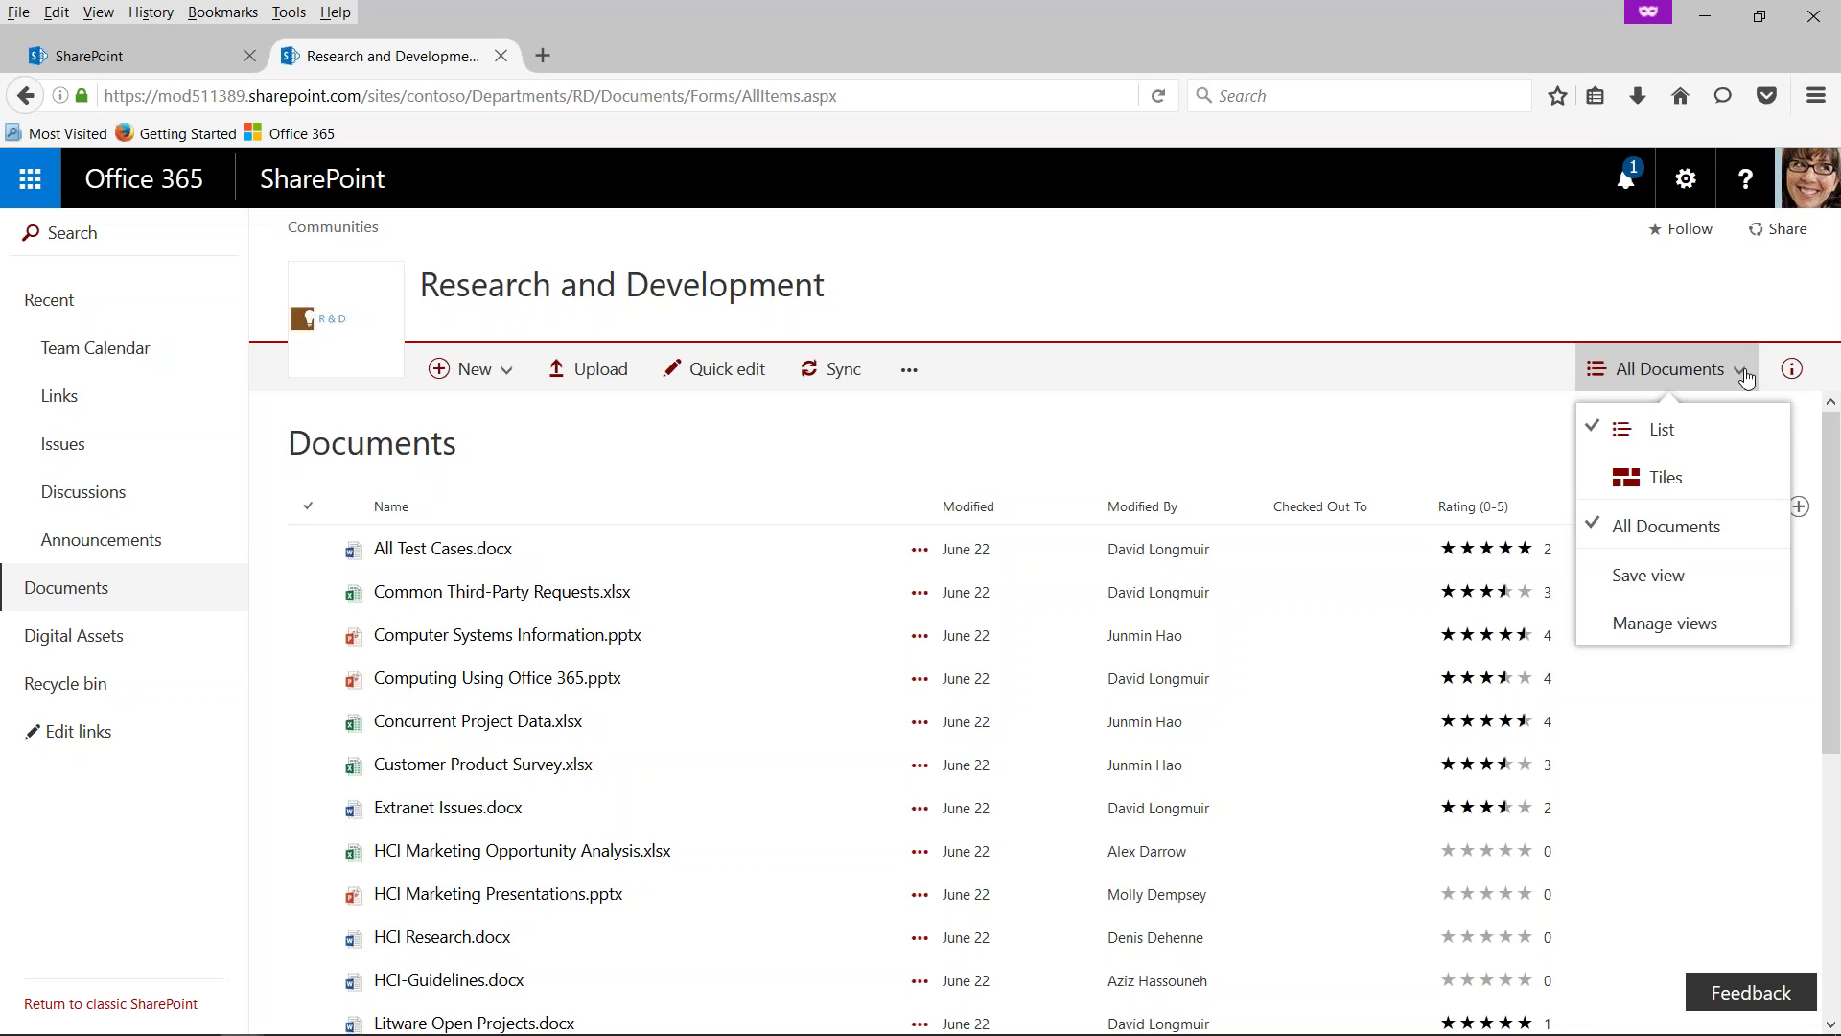
left_click(1745, 377)
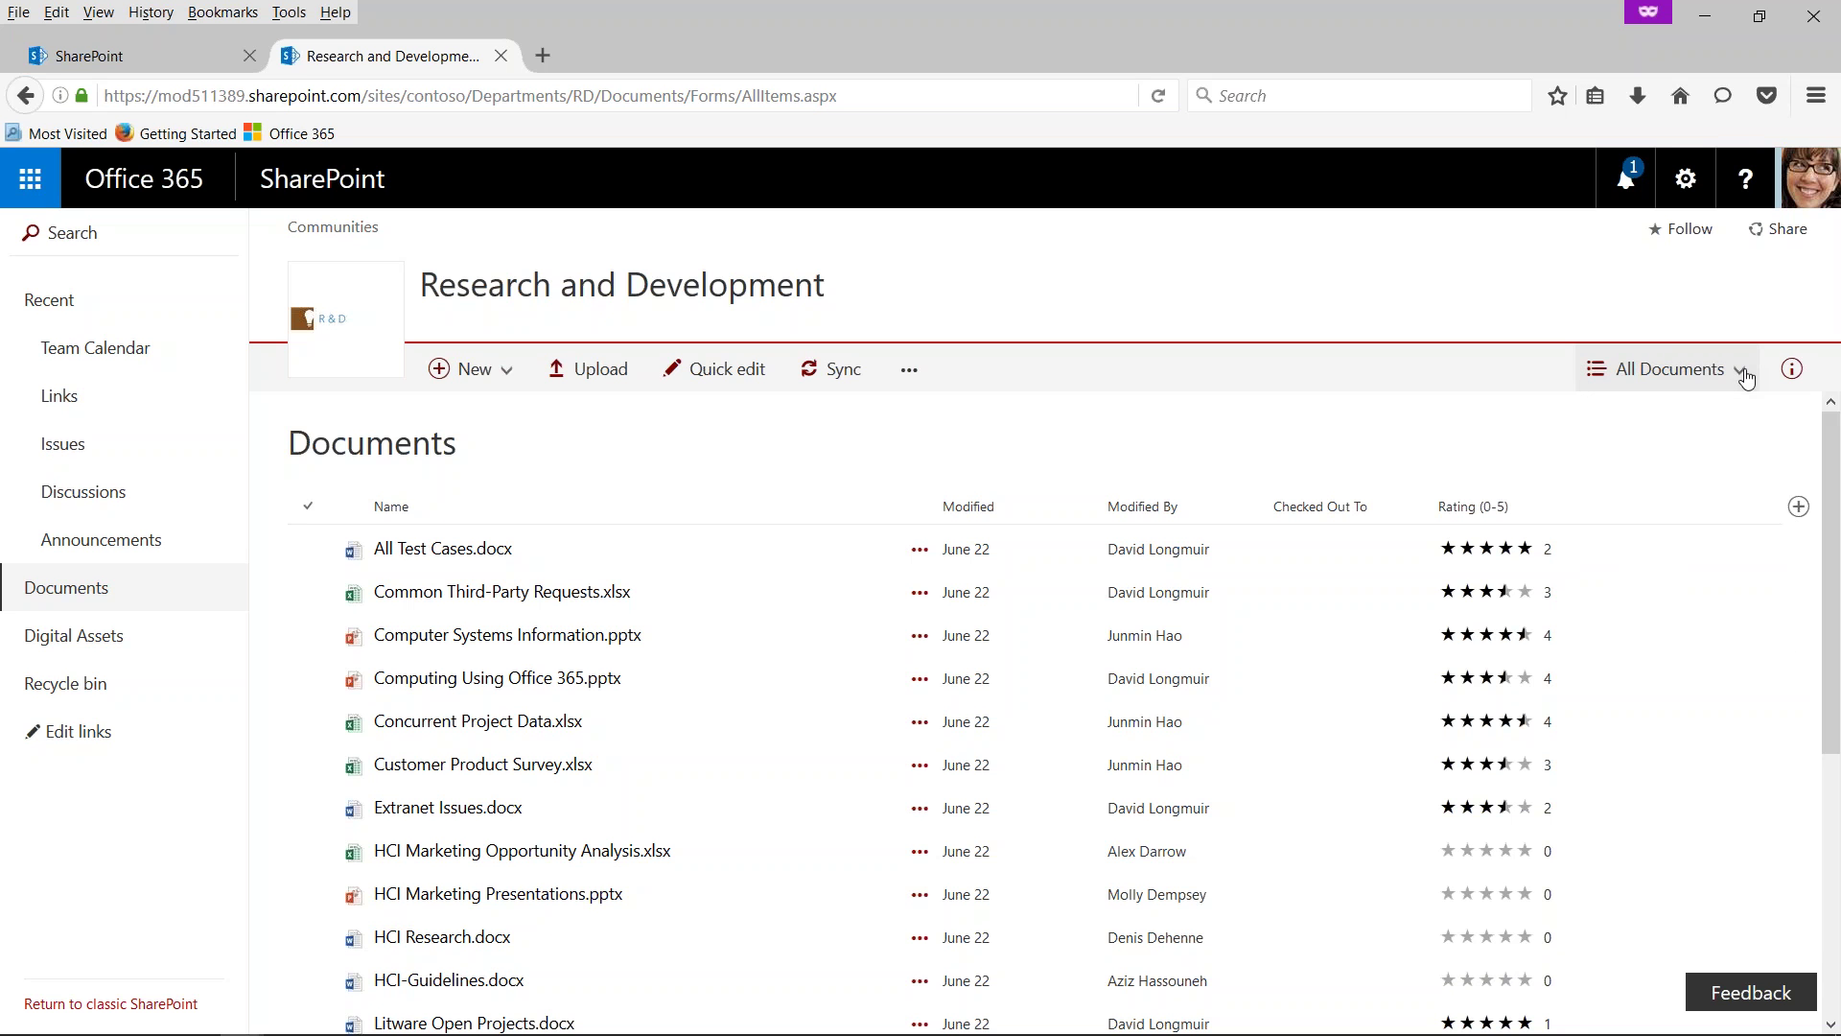
left_click(1746, 378)
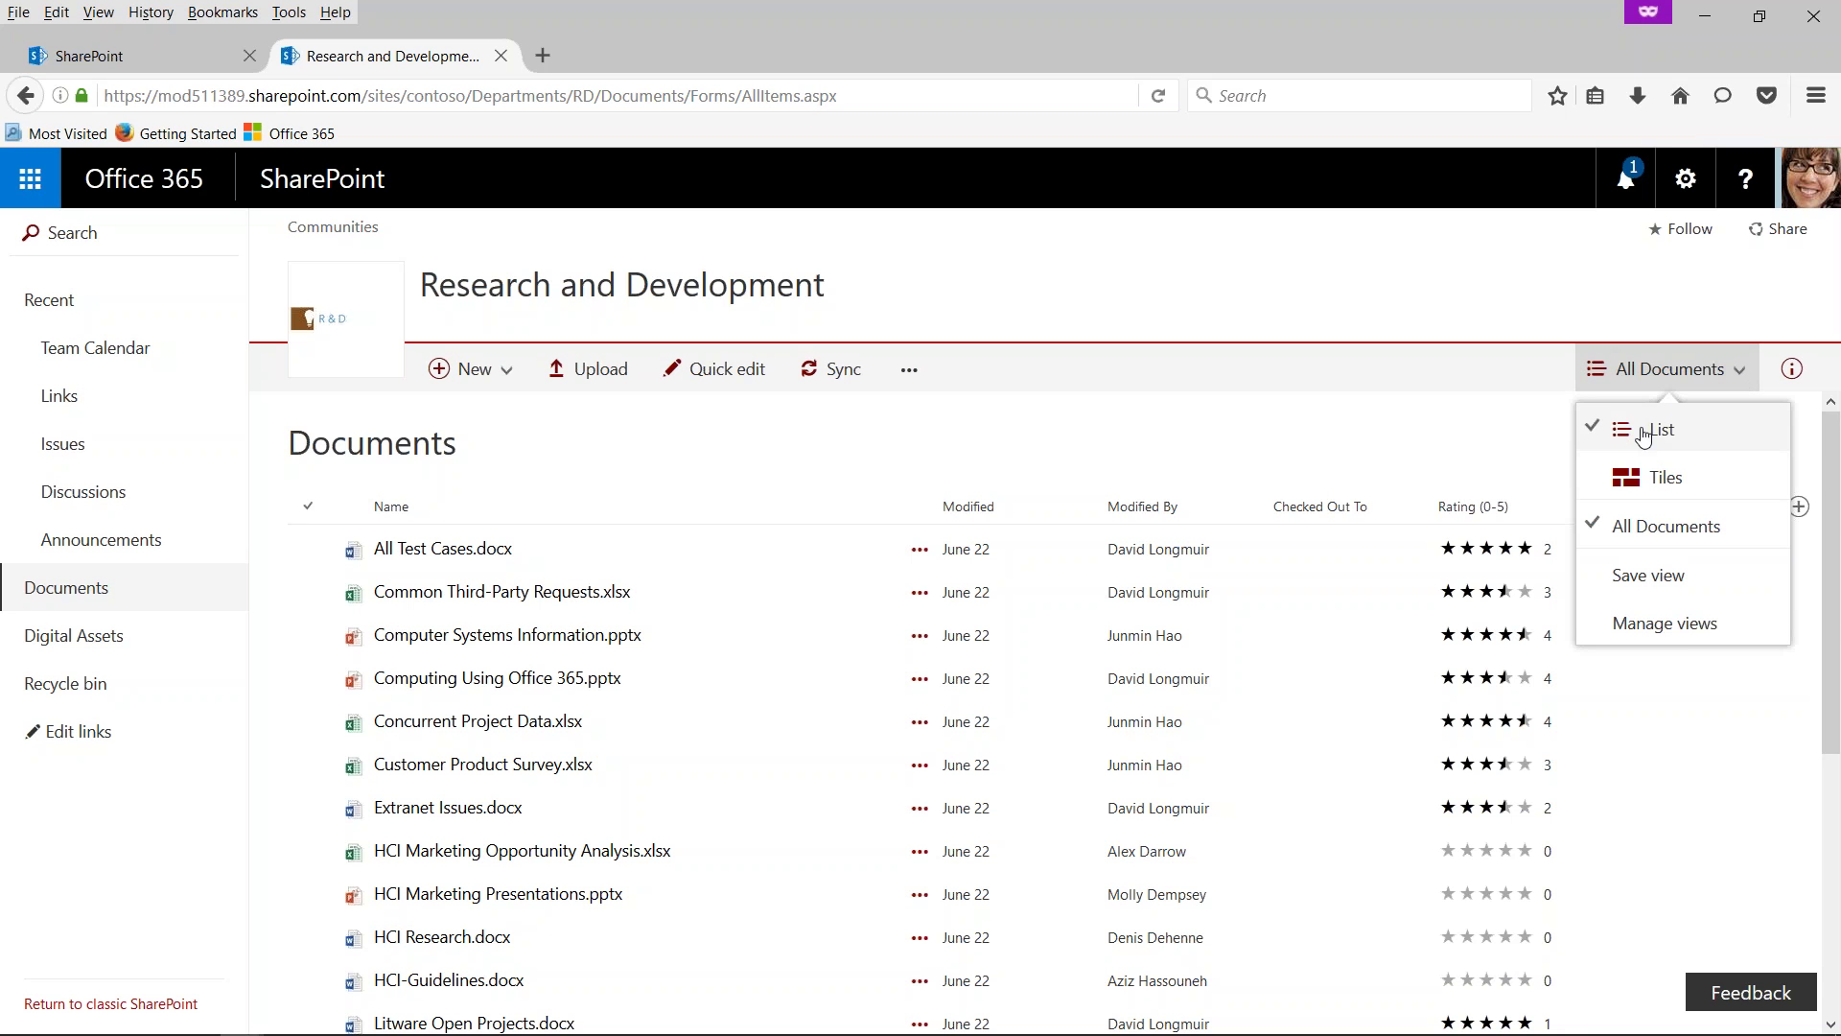
left_click(1639, 496)
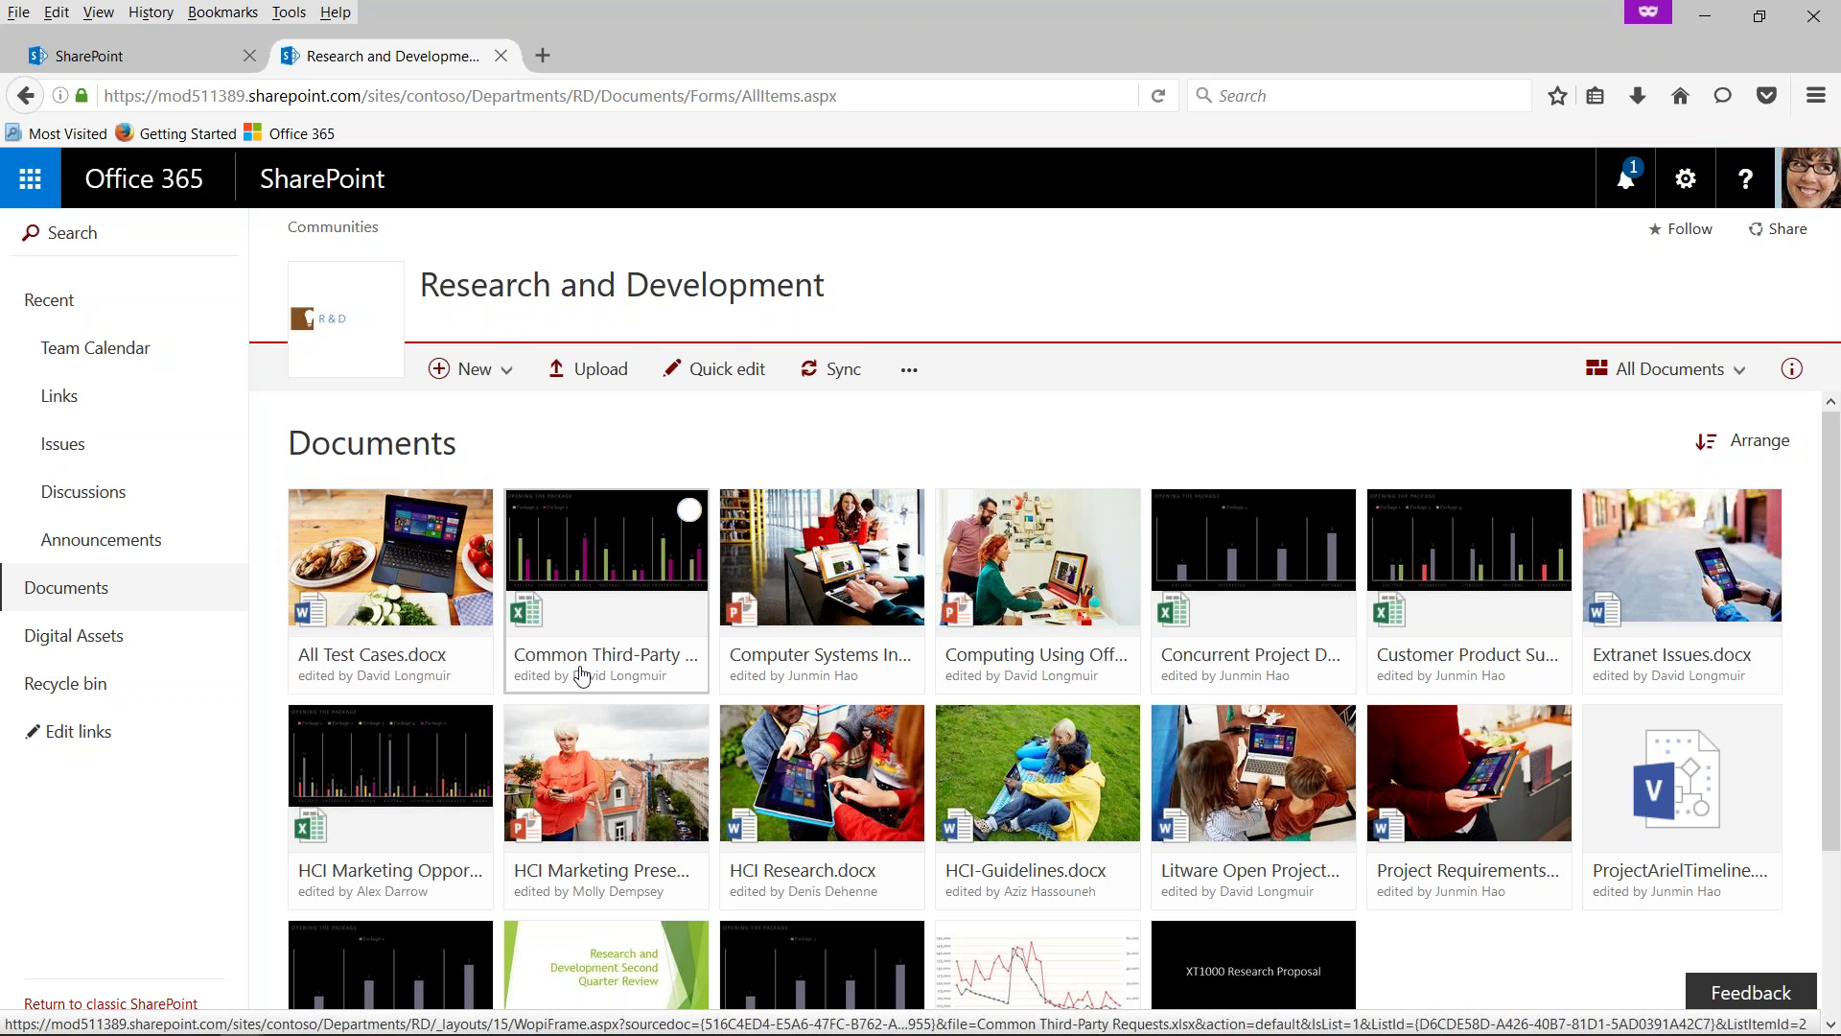
- Select and deselect the All Test Cases.docx tile, and return the library to the List layout
left_click(475, 512)
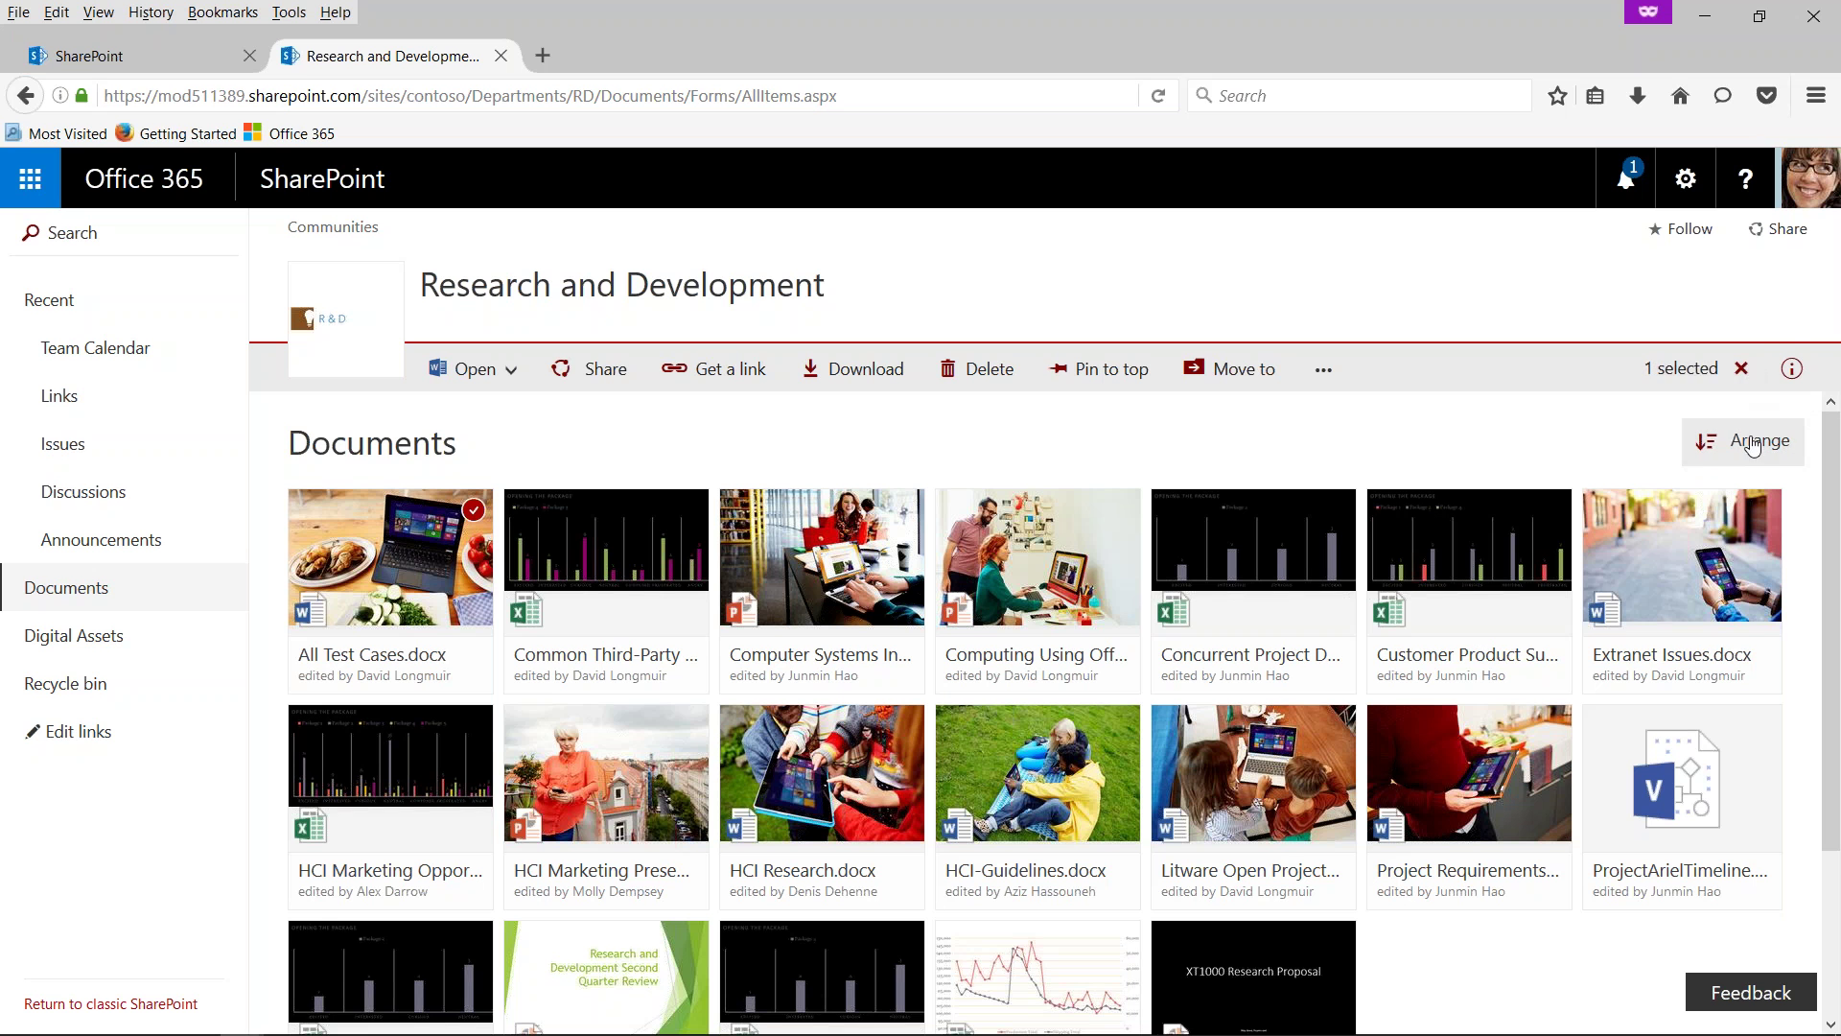
left_click(475, 511)
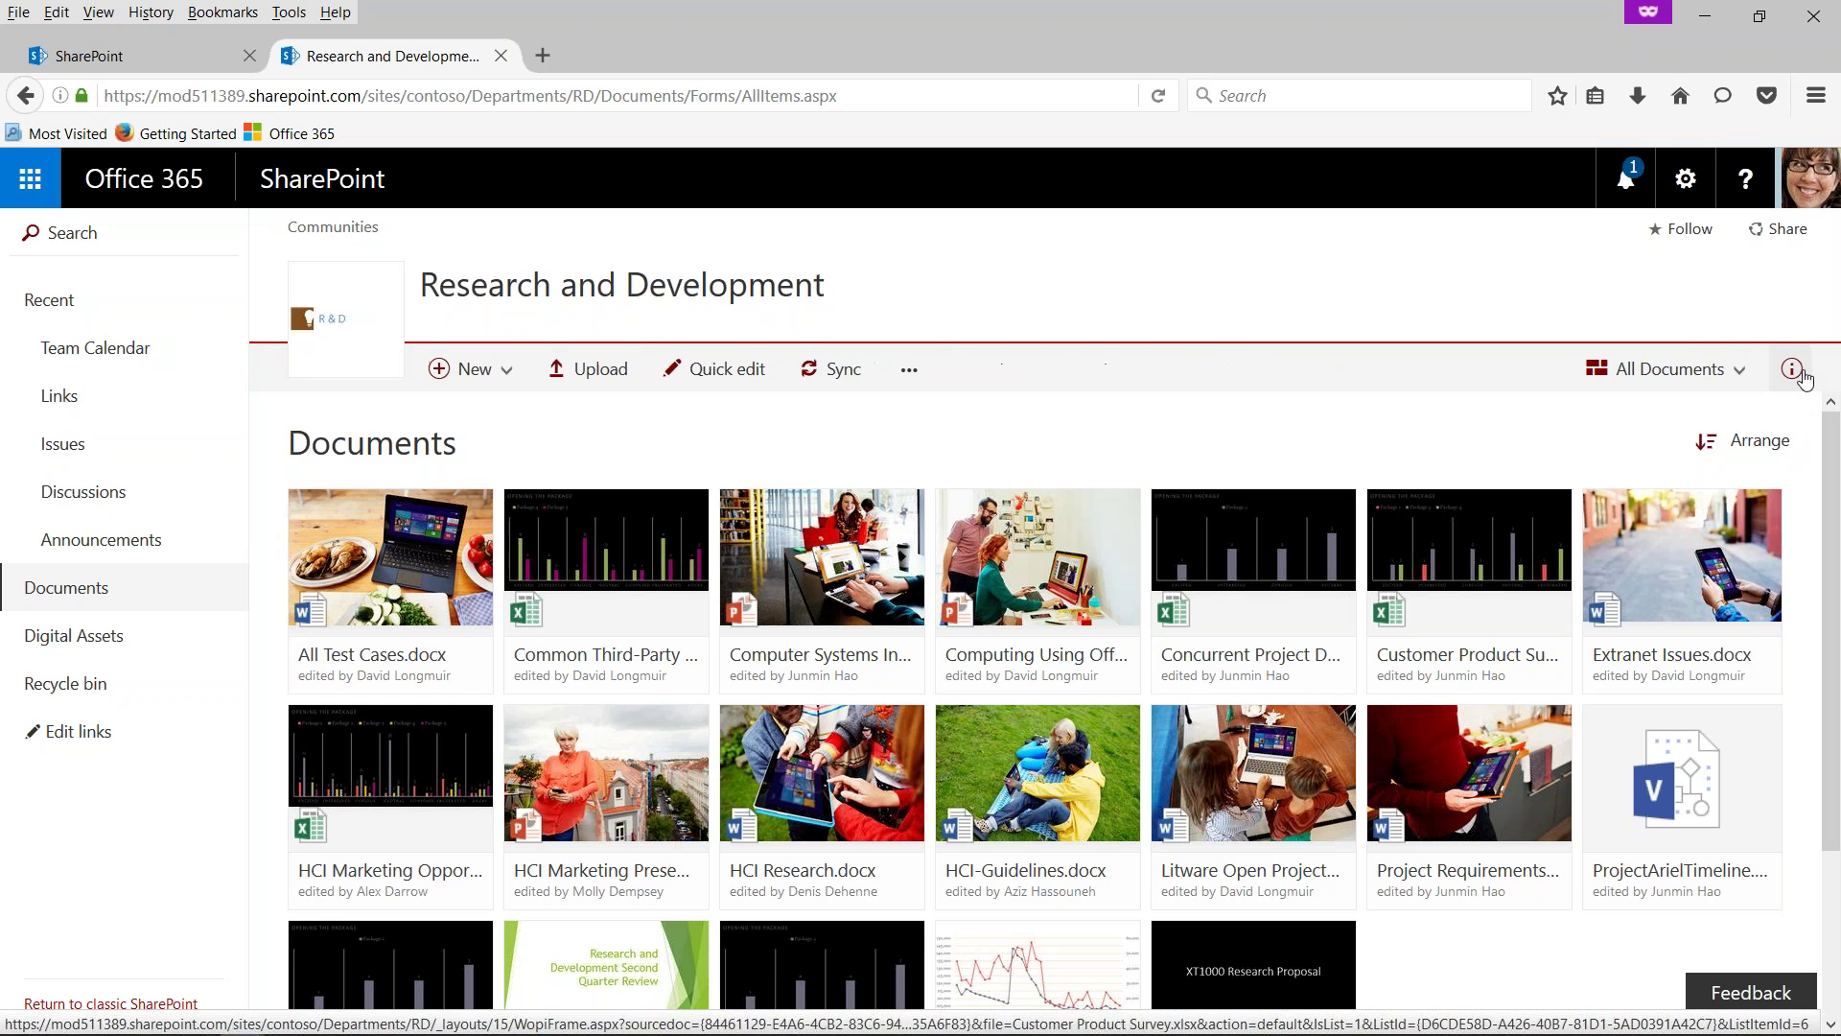
left_click(1750, 374)
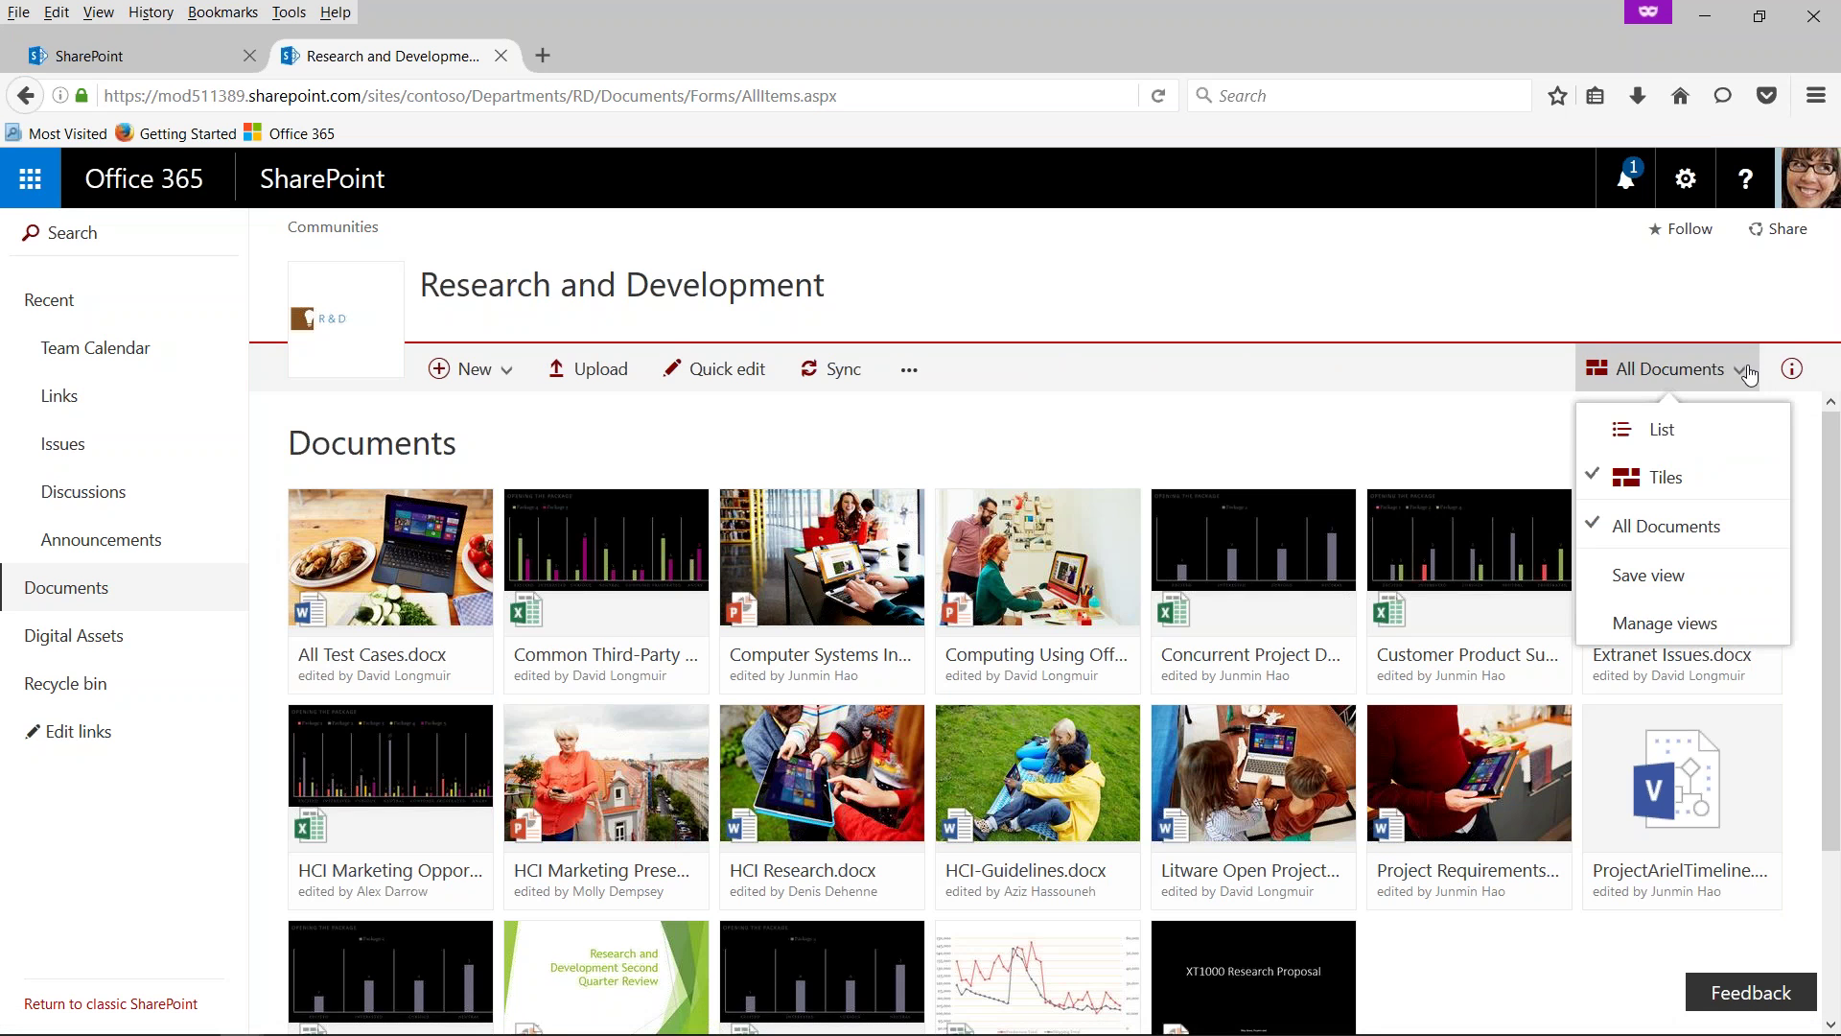
left_click(1621, 425)
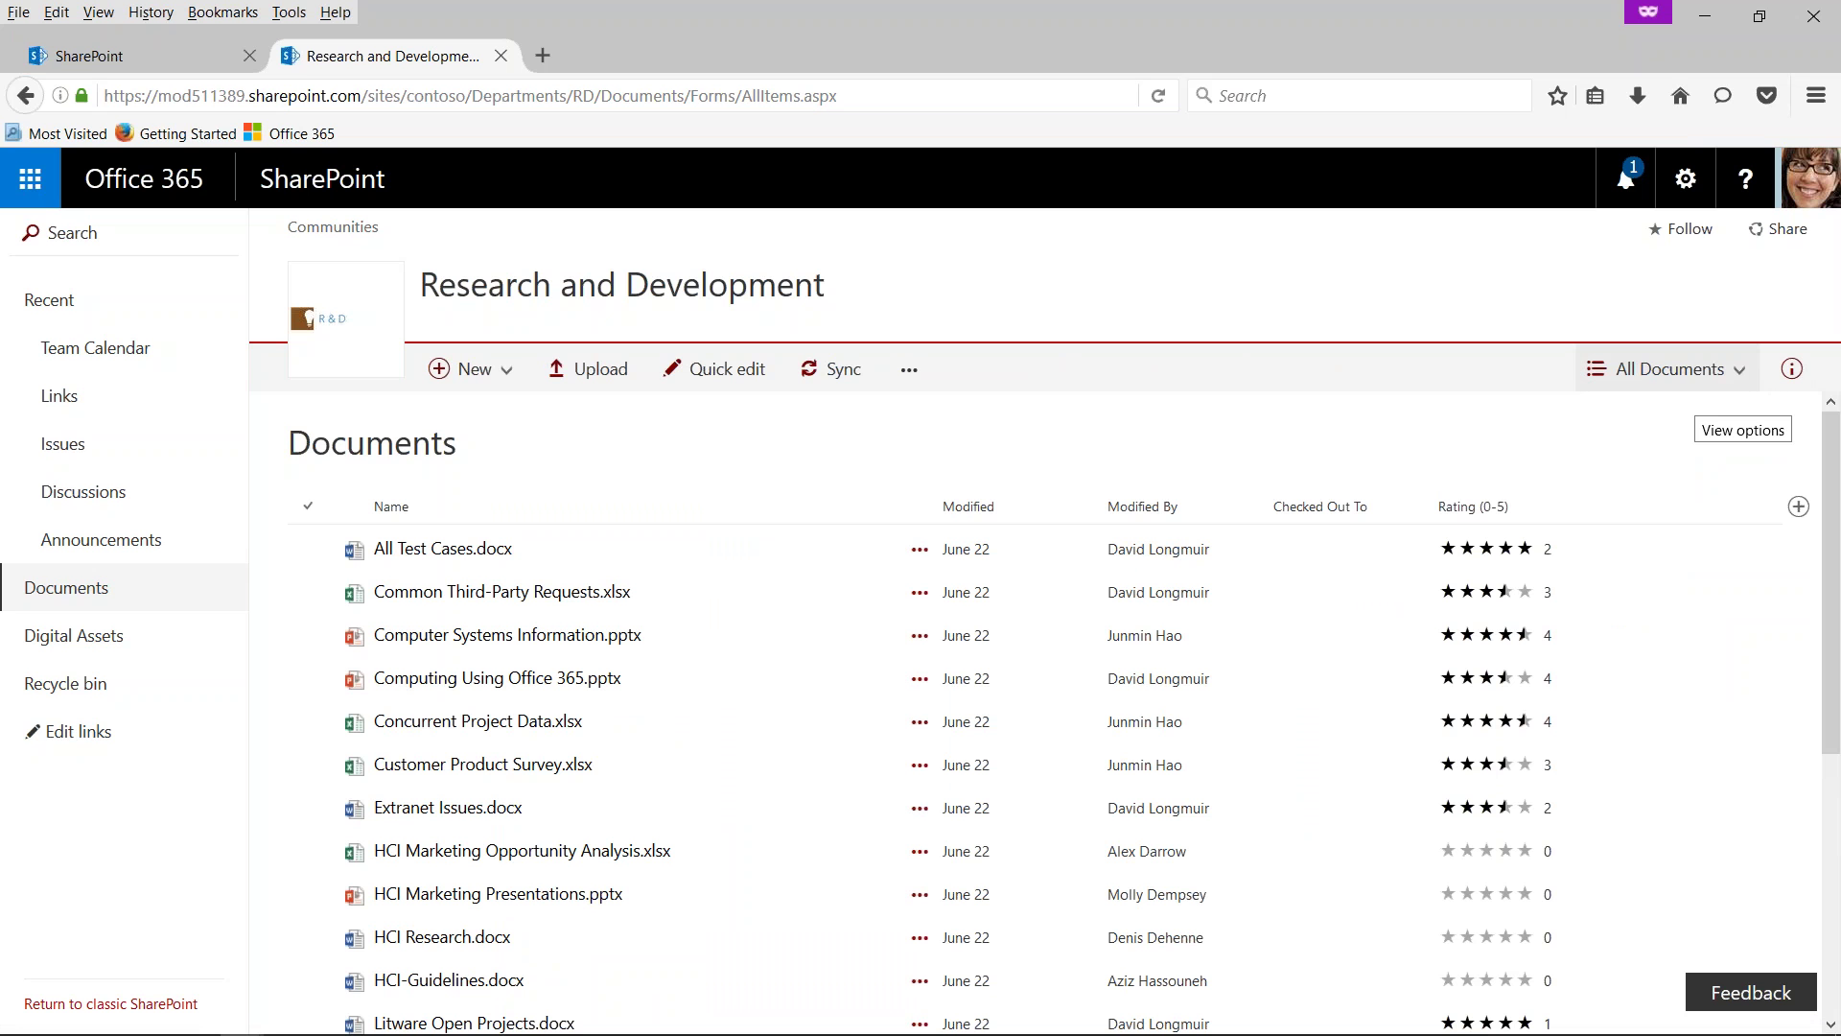
- Look over the library's view options and the sorting and filtering options of the Checked Out To column
left_click(1750, 388)
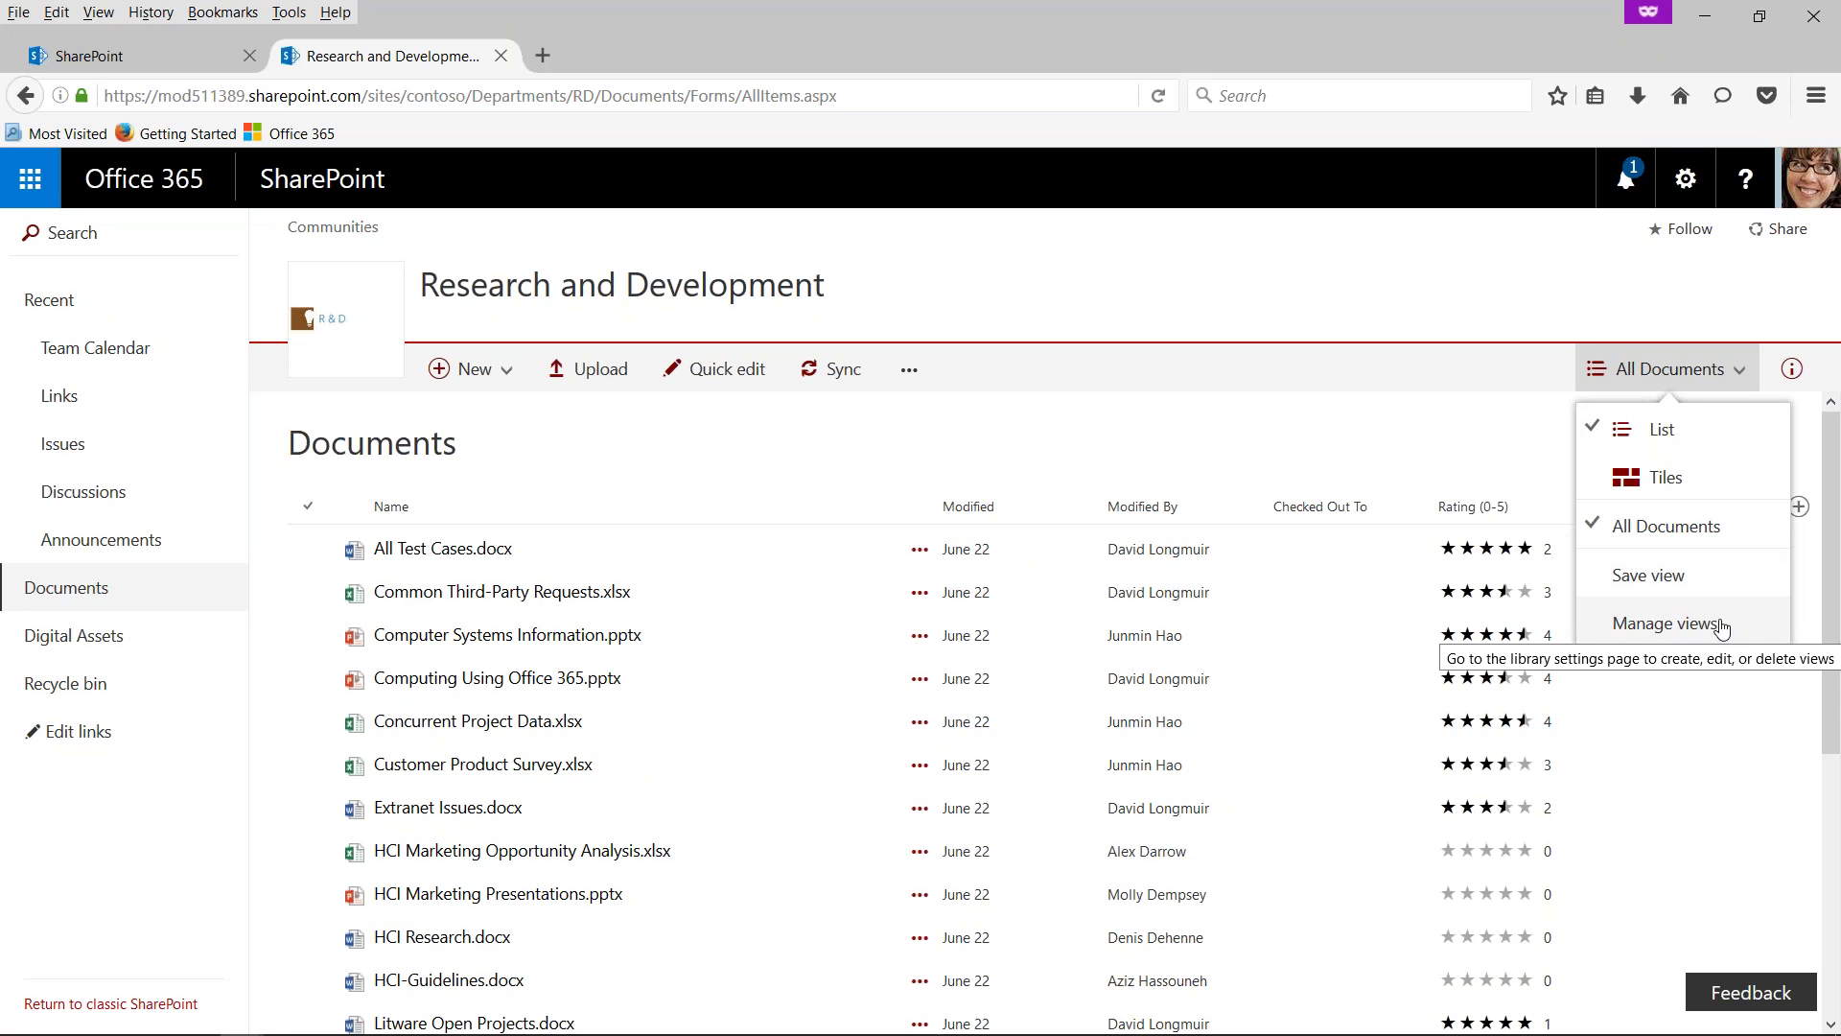
left_click(1502, 413)
left_click(1405, 518)
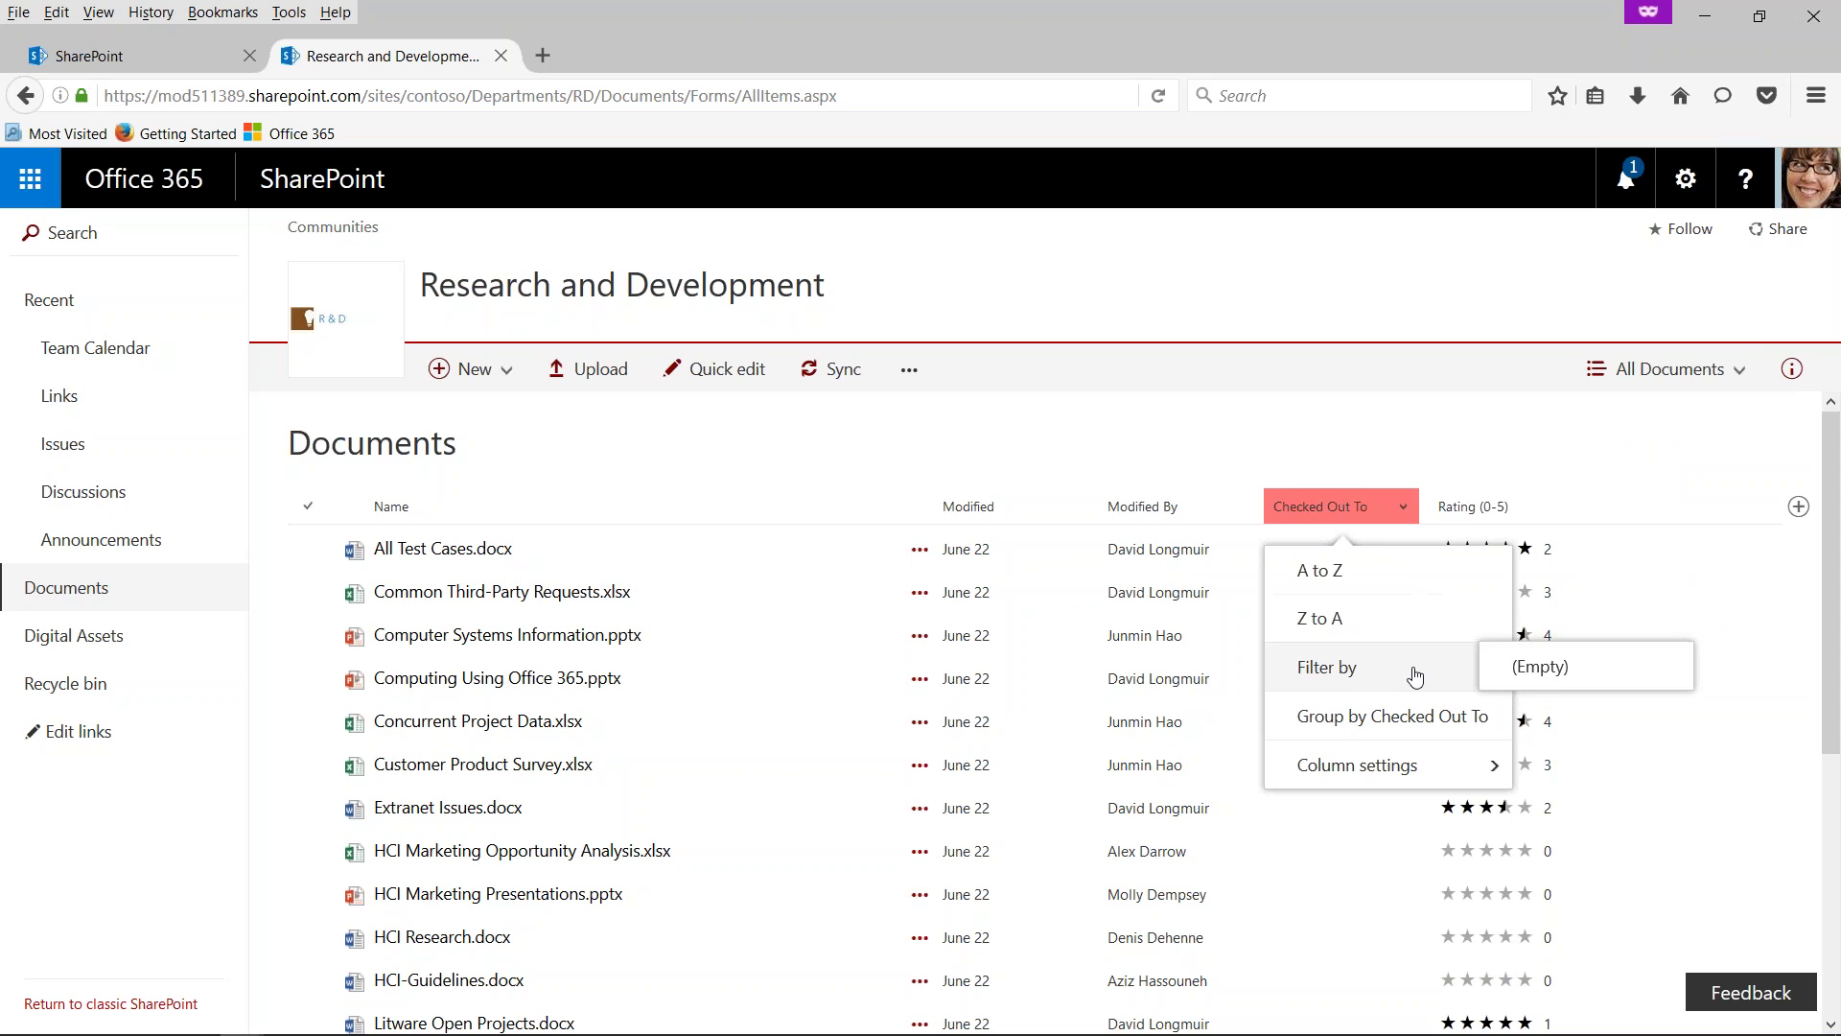
left_click(1603, 468)
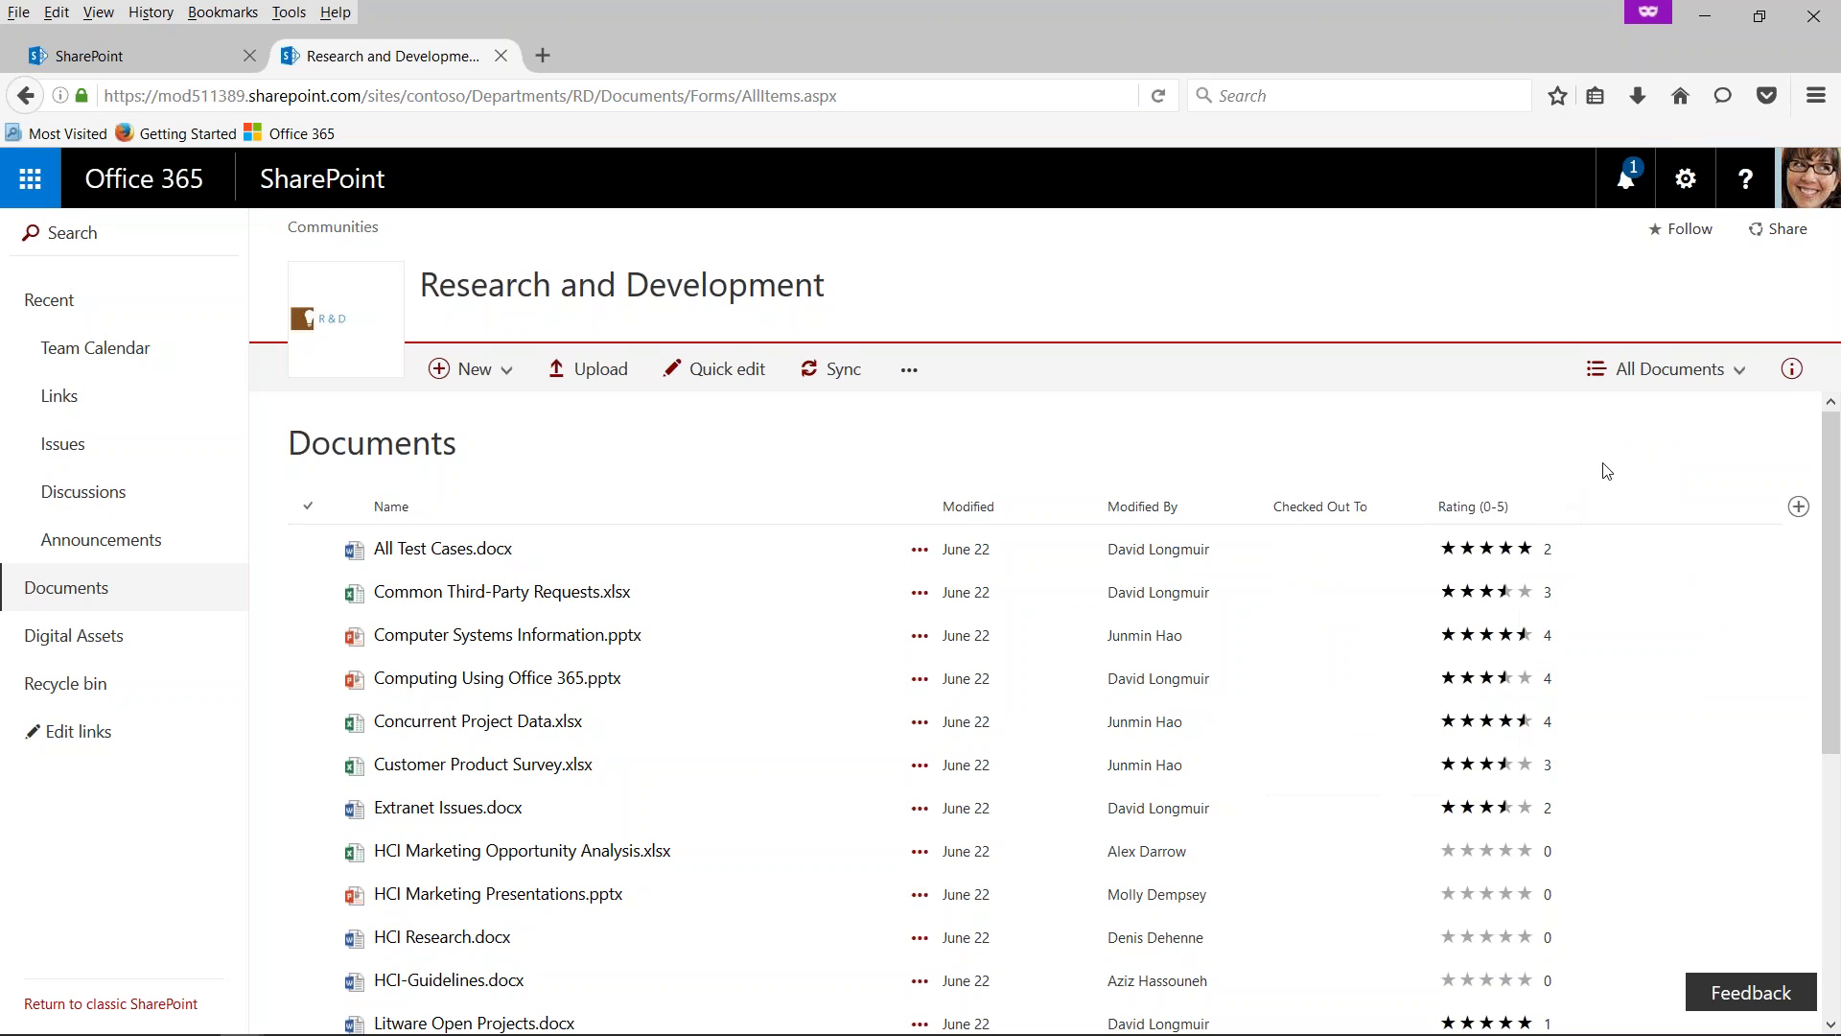
- Group the documents by Rating (0-5) and sort that column from larger to smaller
left_click(1496, 506)
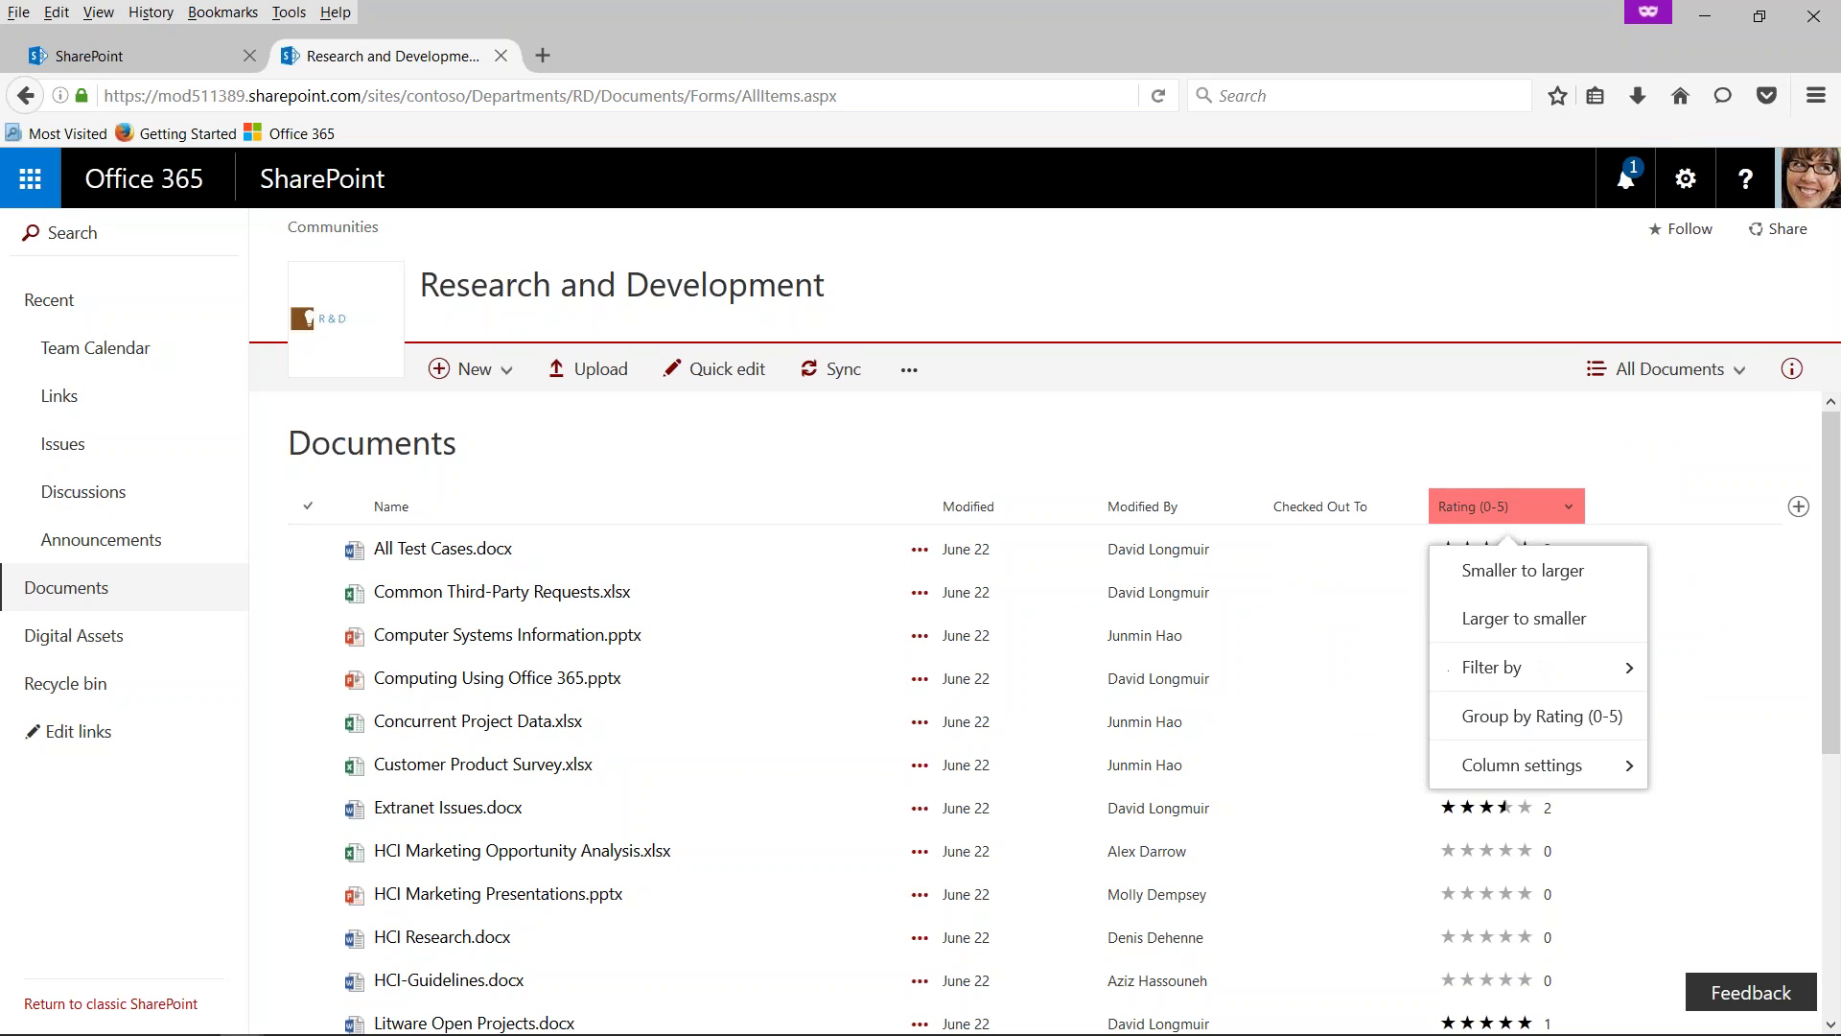
mouse_move(1597, 671)
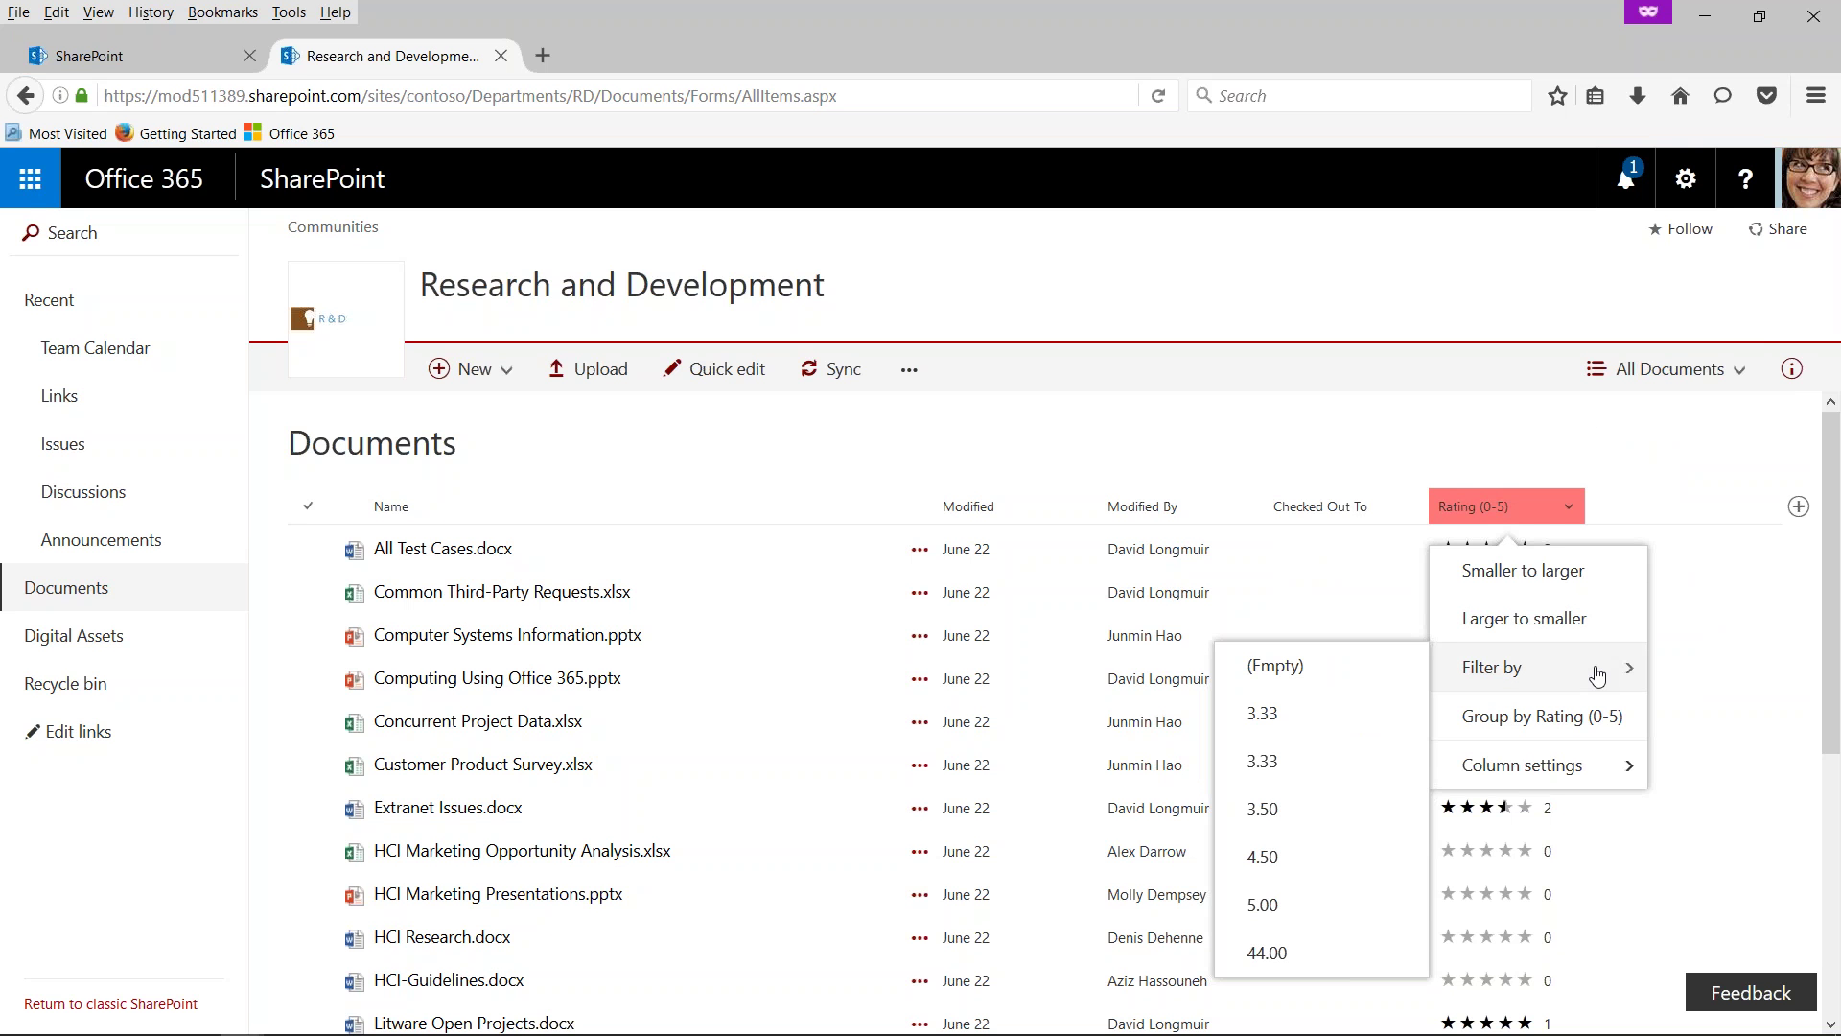
left_click(1585, 713)
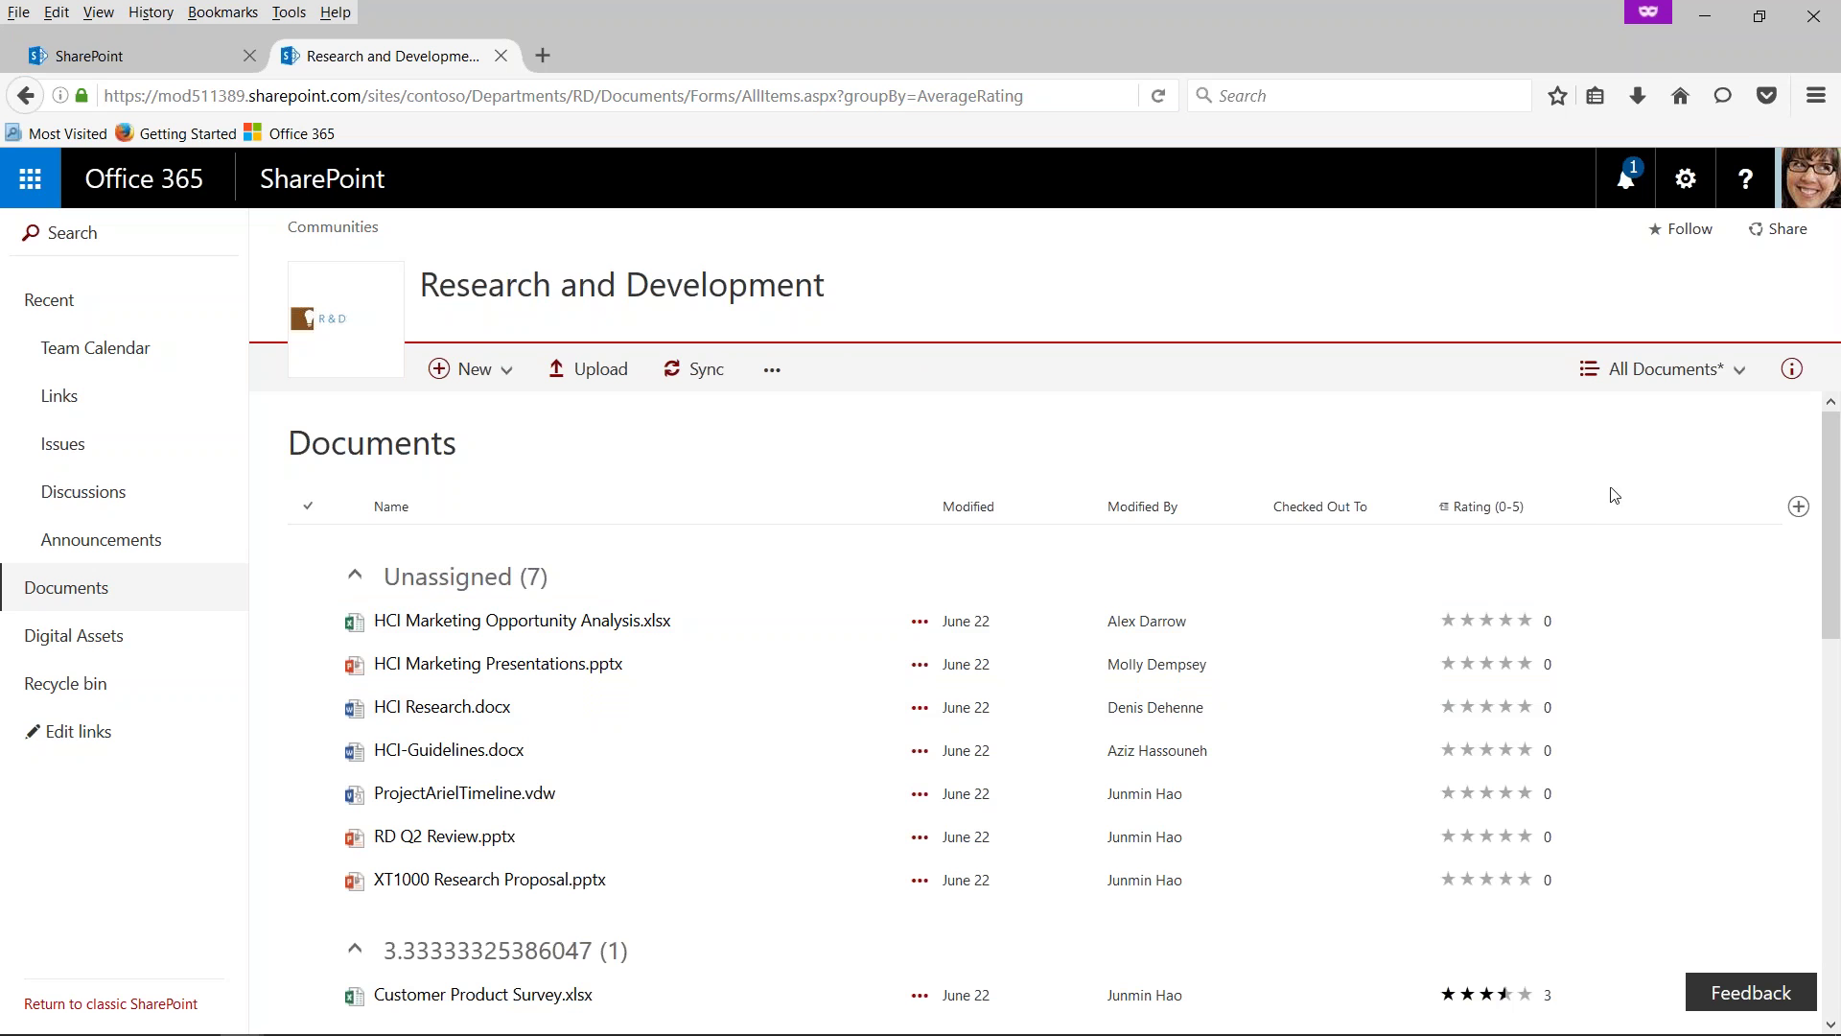
left_click(1570, 512)
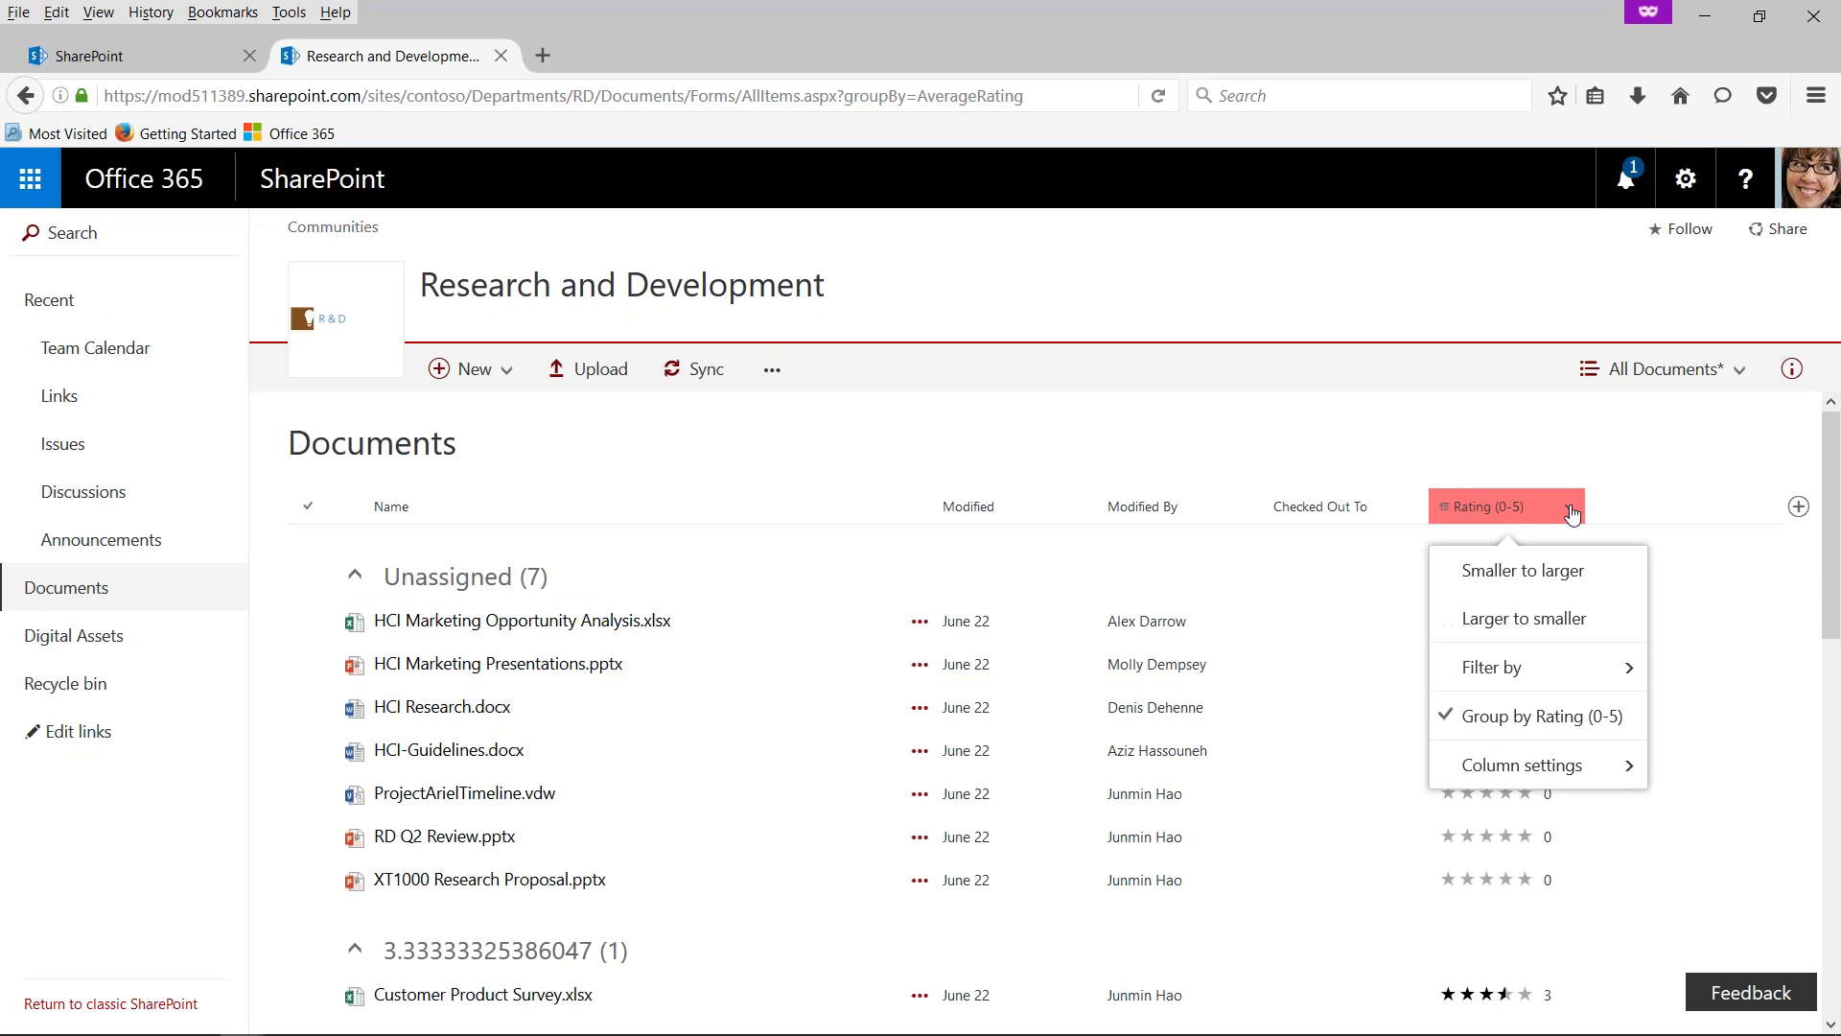
left_click(1558, 621)
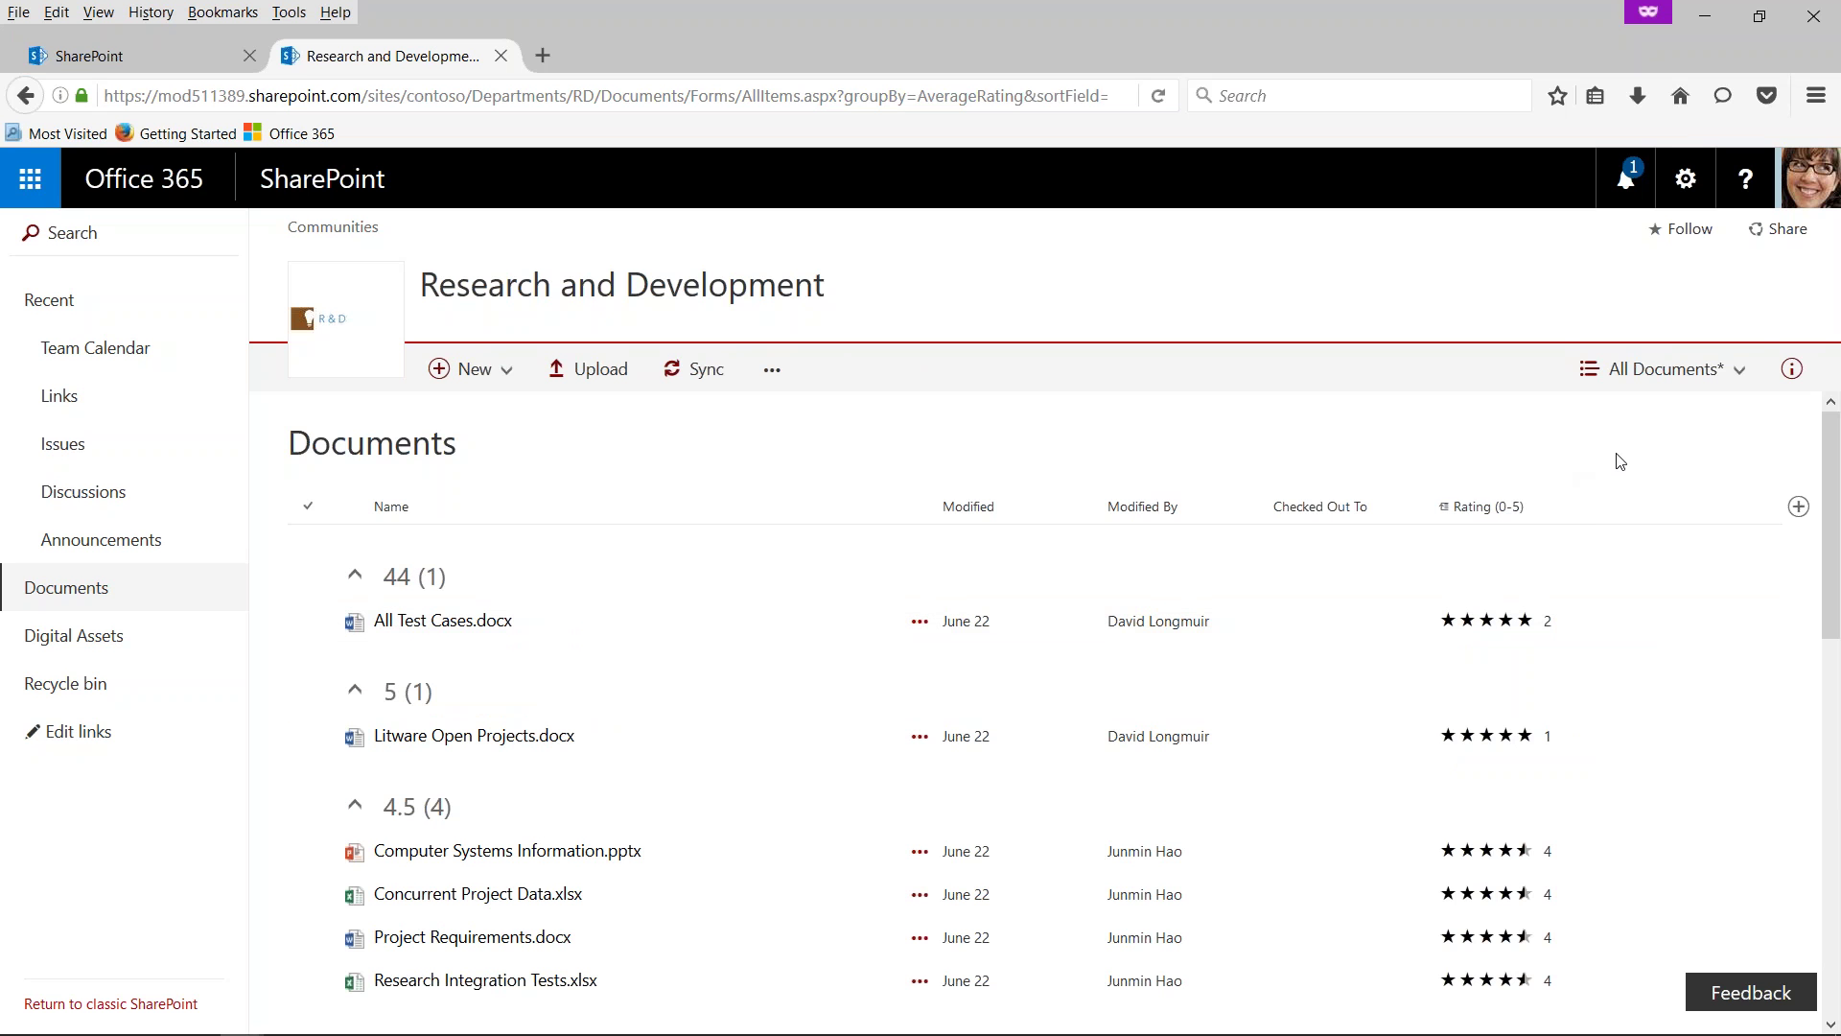
- Save the current library view under the new name GroupedbyRating
left_click(1736, 384)
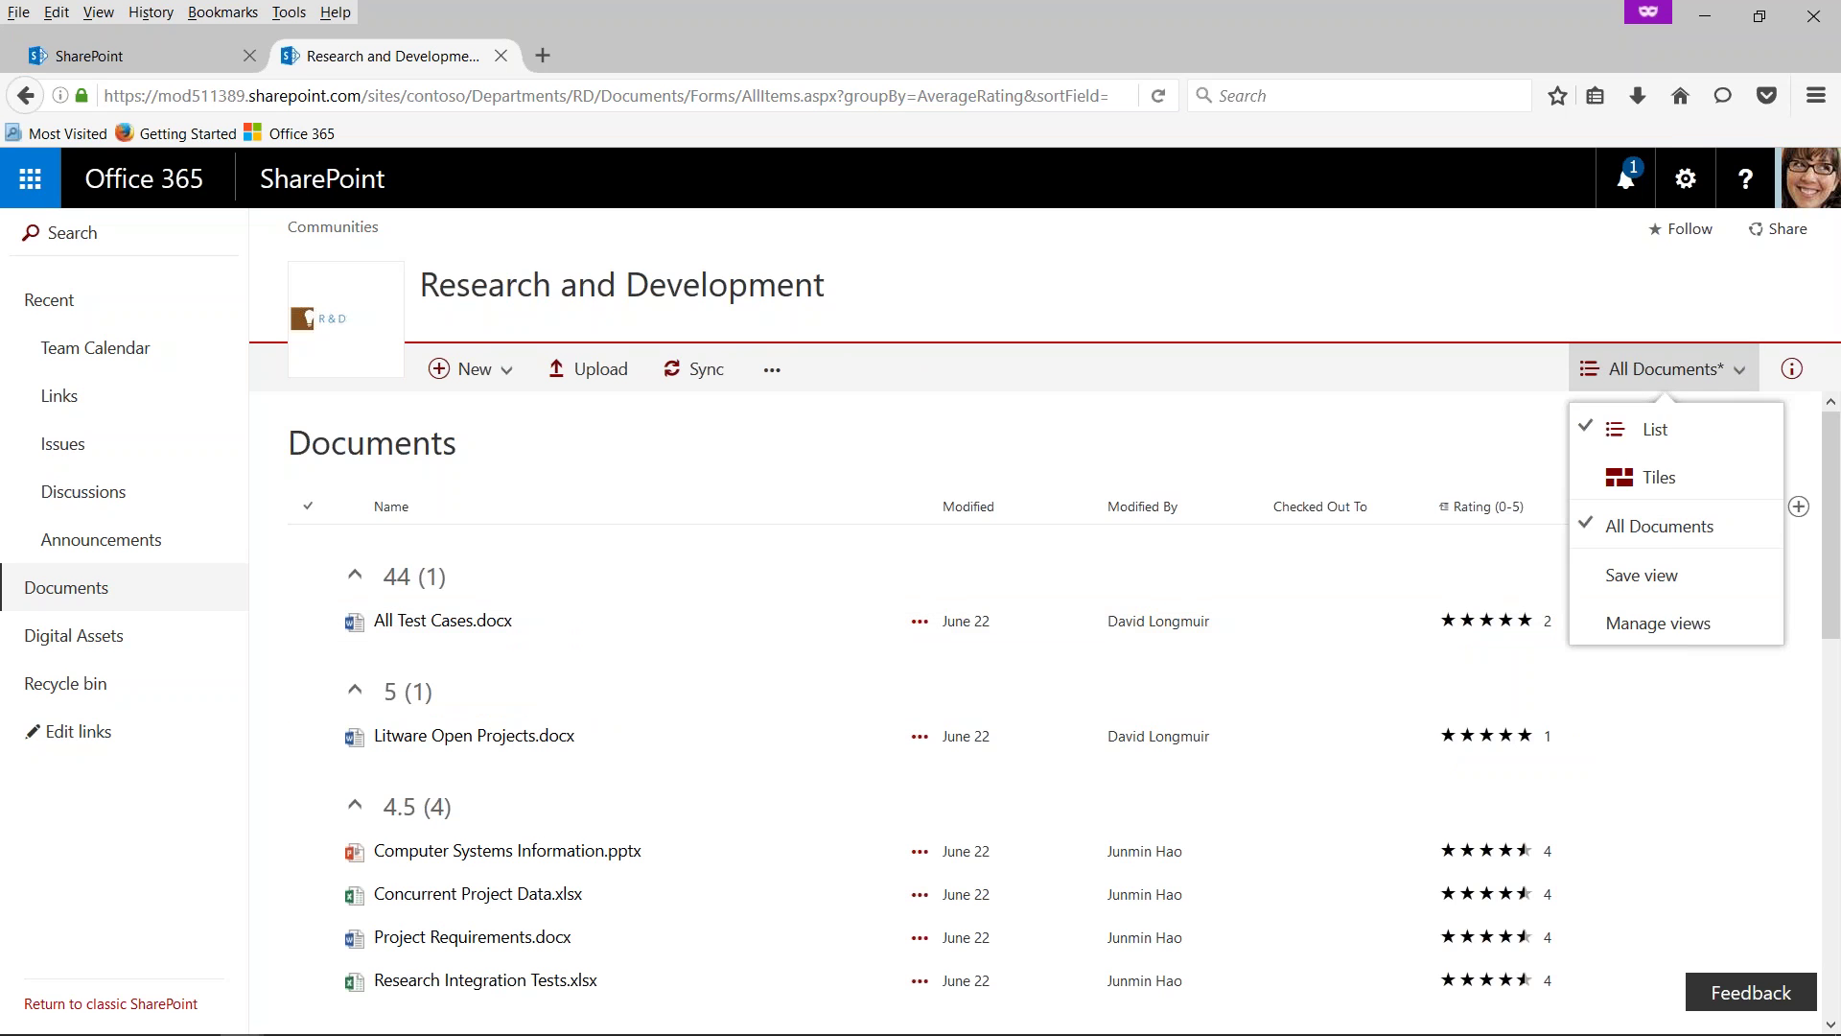
left_click(1642, 576)
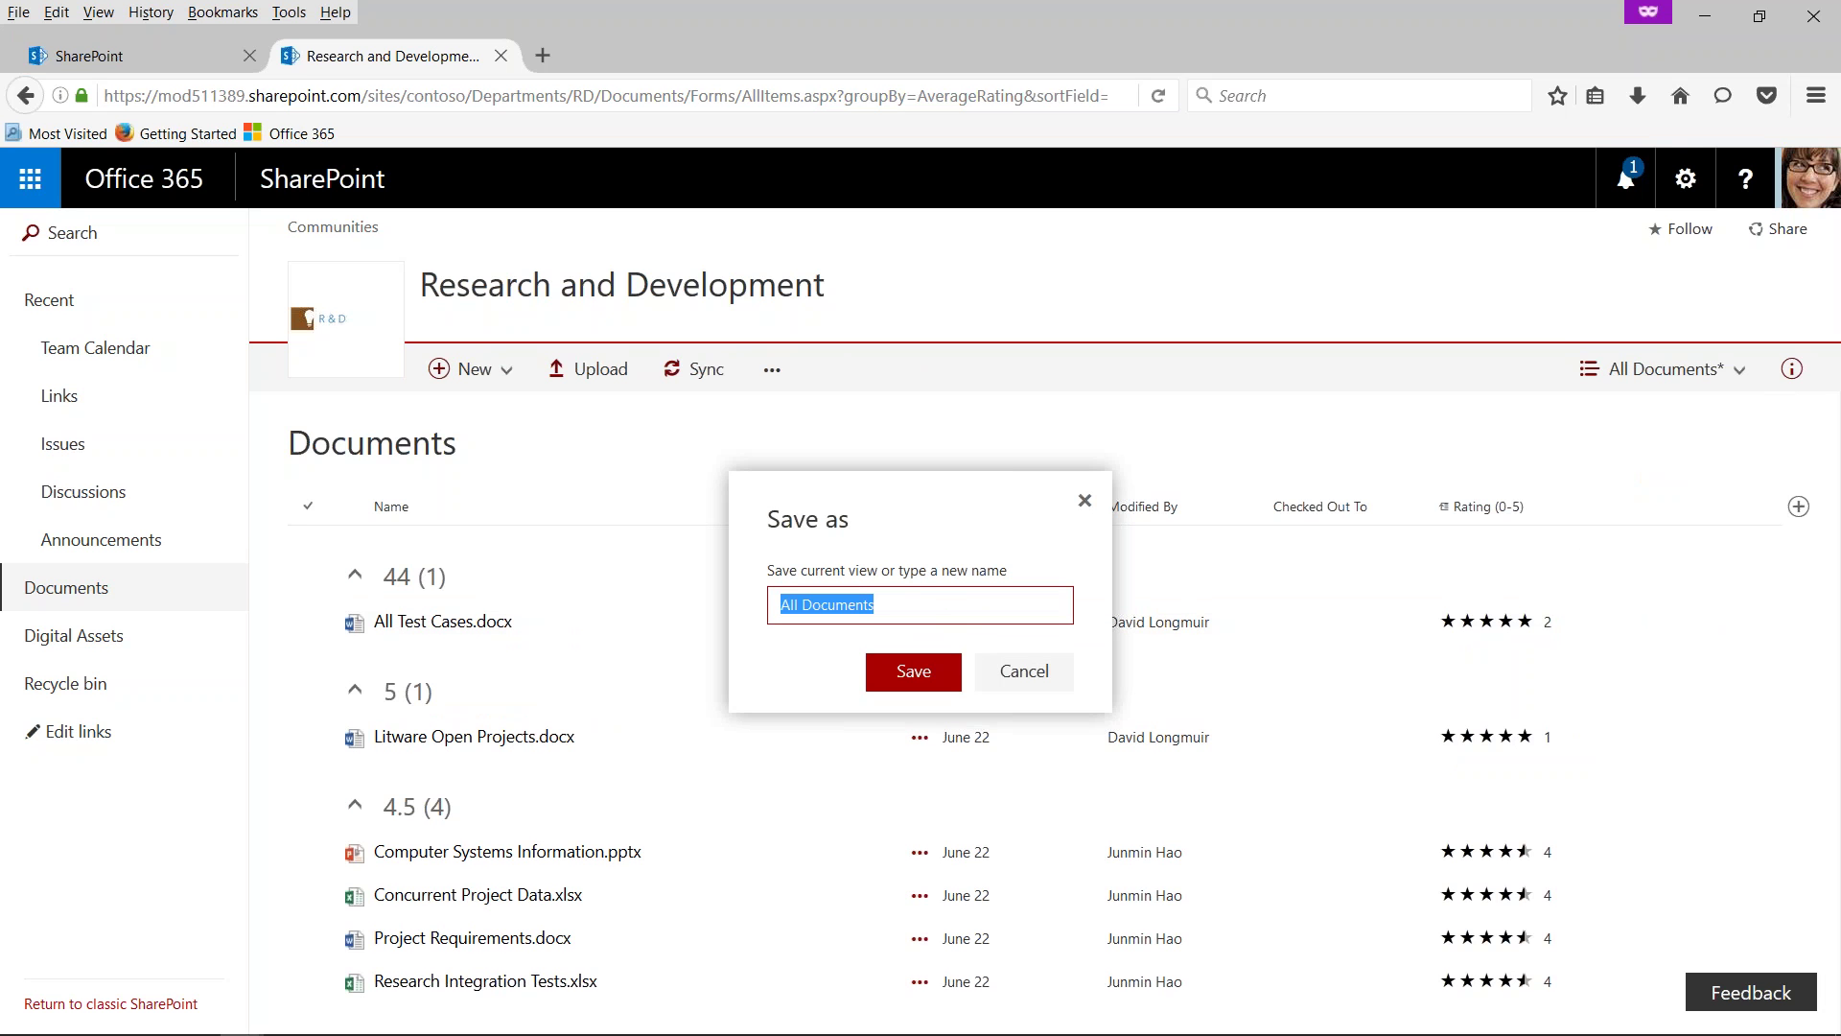
type("Grou")
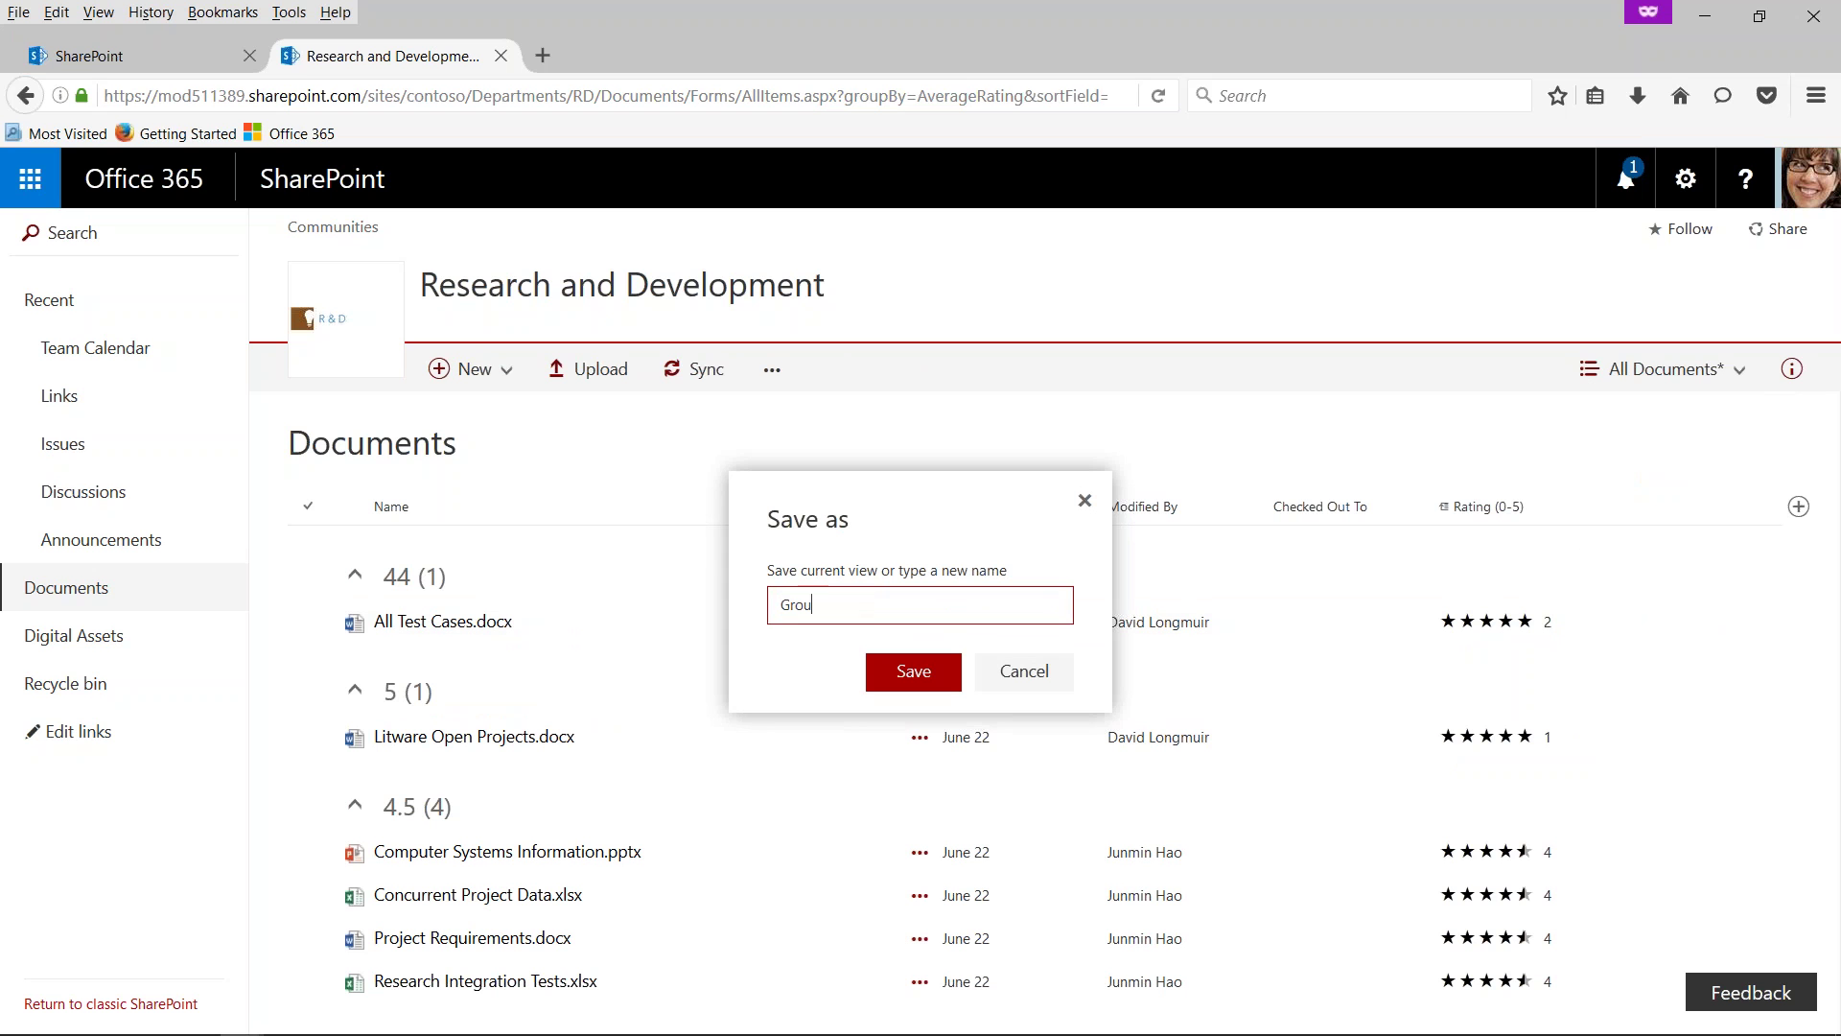
type("pedbyRating")
left_click(931, 673)
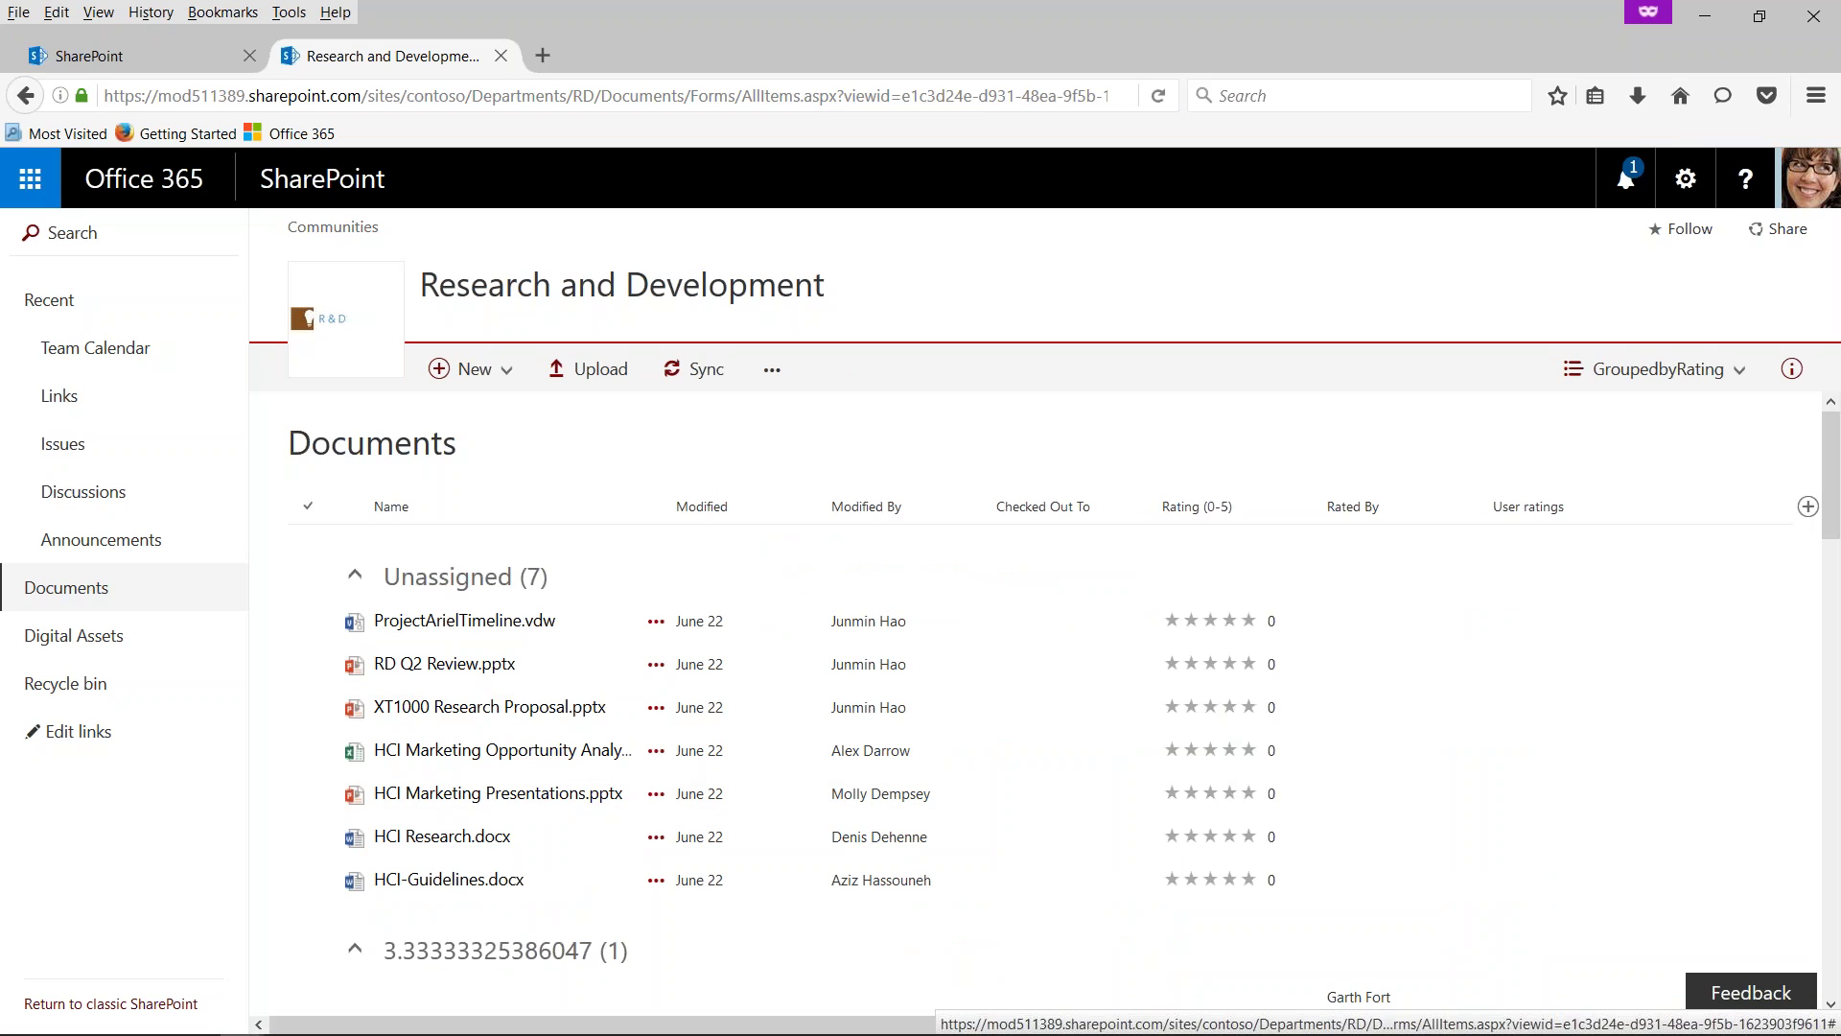
- Return the library to classic SharePoint and change its current view to All Documents
left_click(154, 1003)
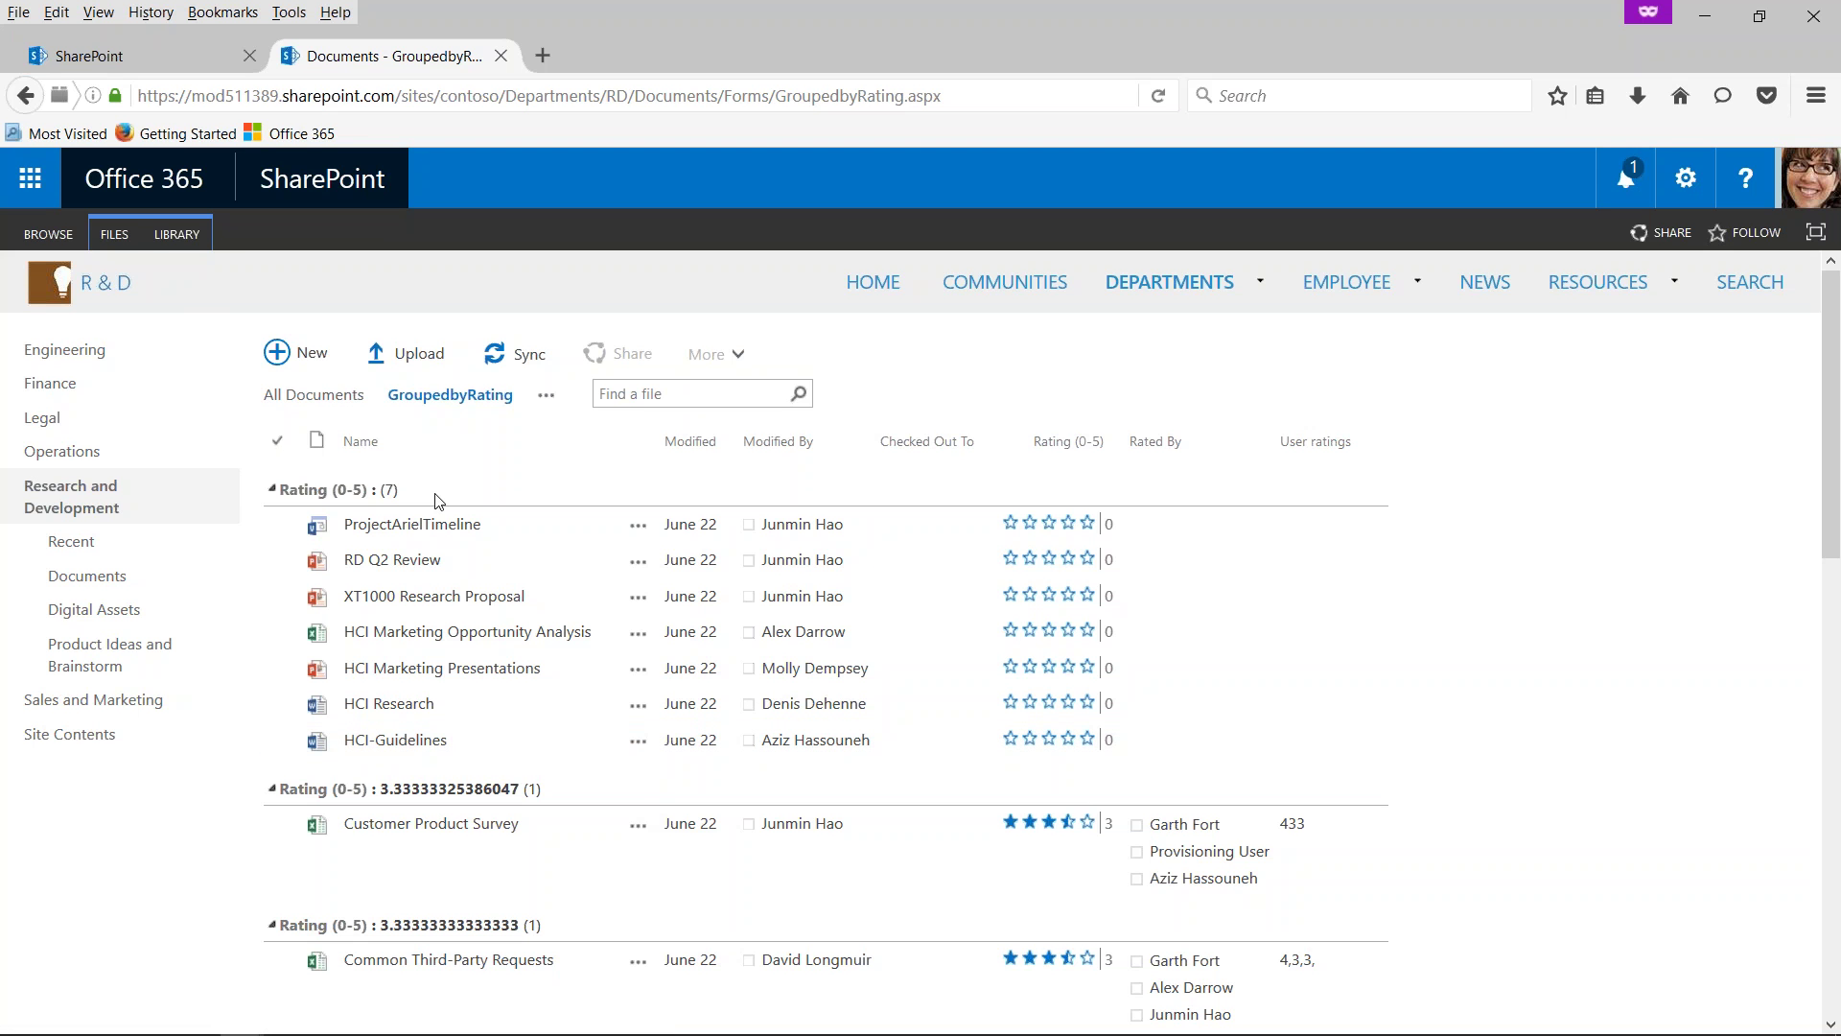
left_click(128, 245)
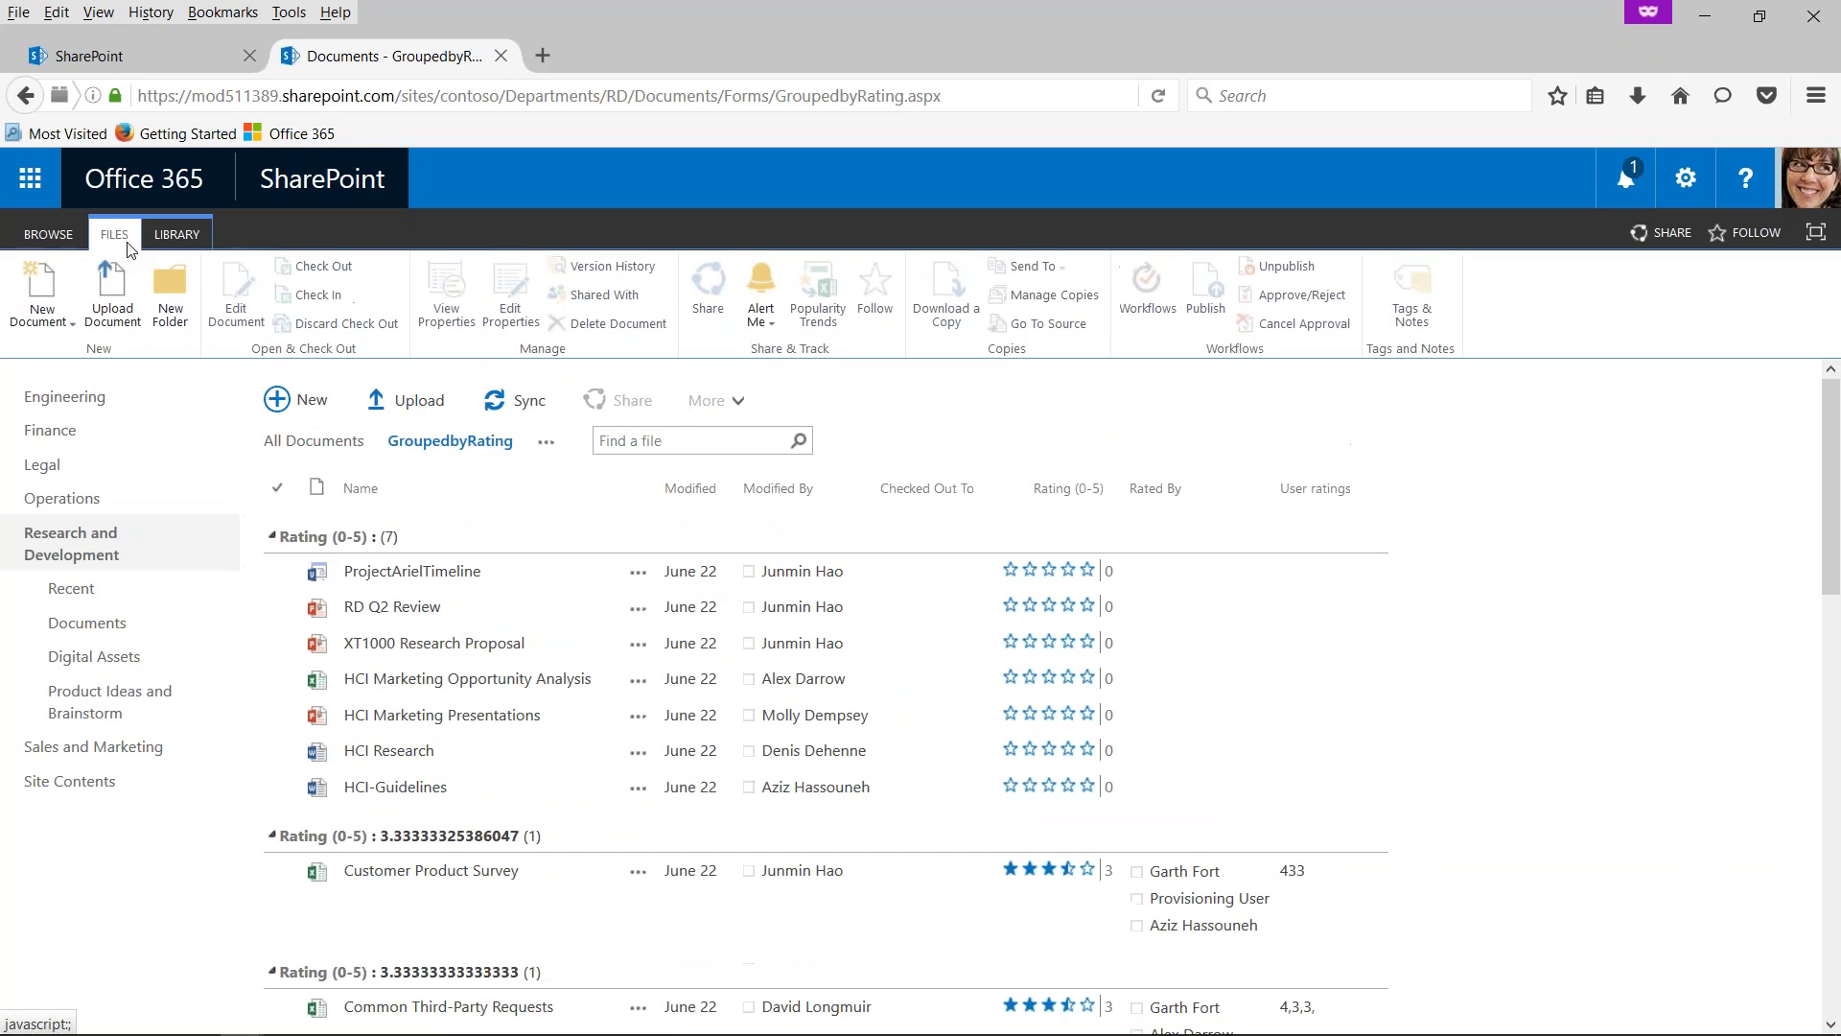
left_click(176, 237)
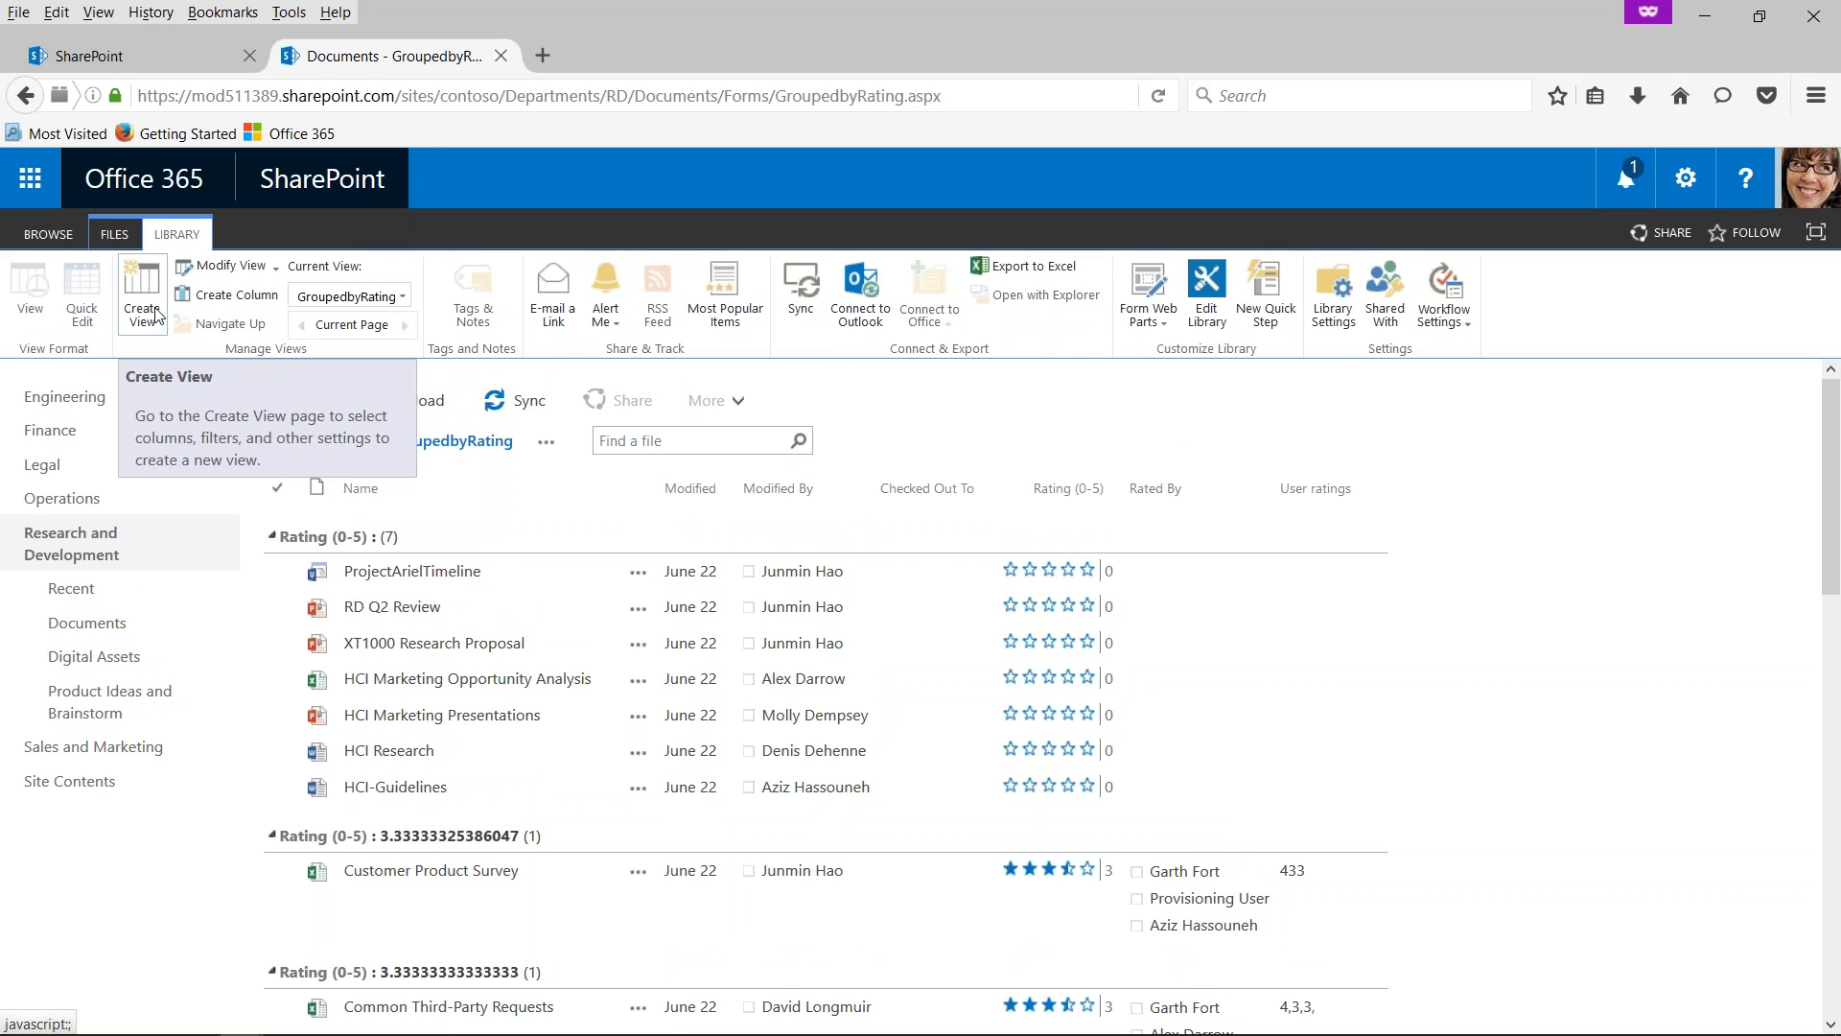
left_click(402, 300)
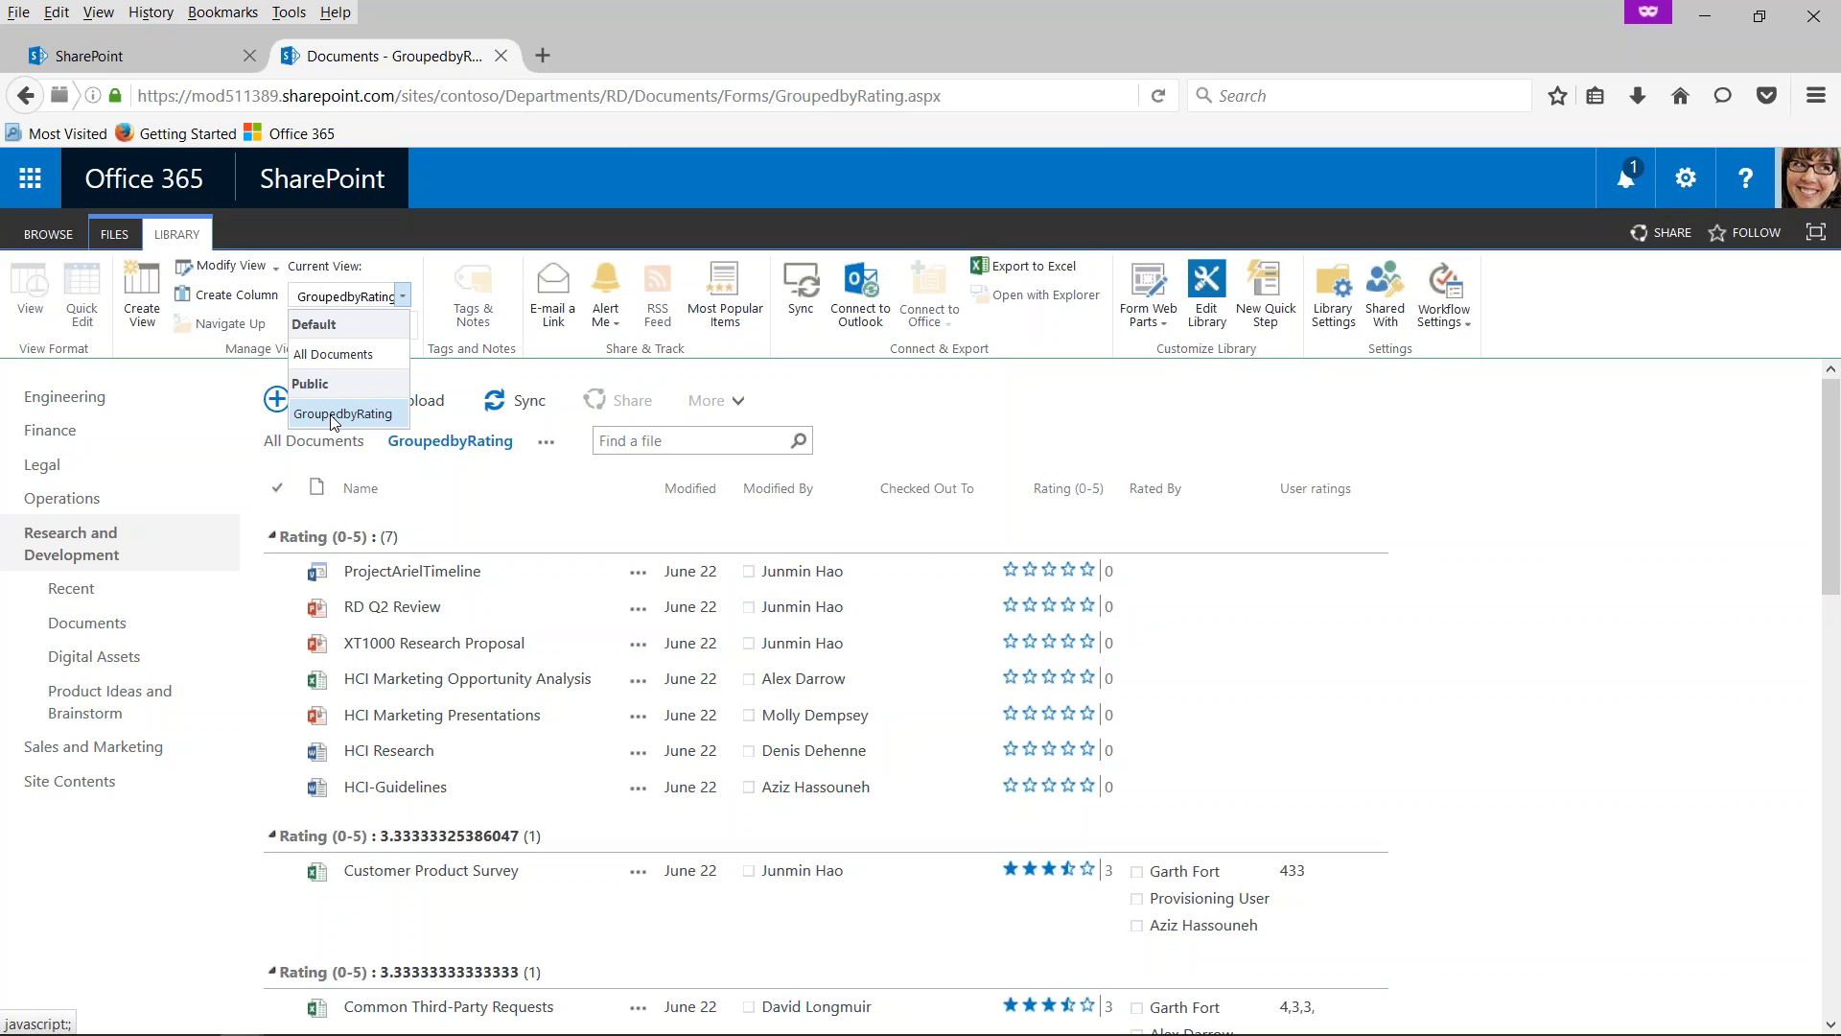
left_click(333, 355)
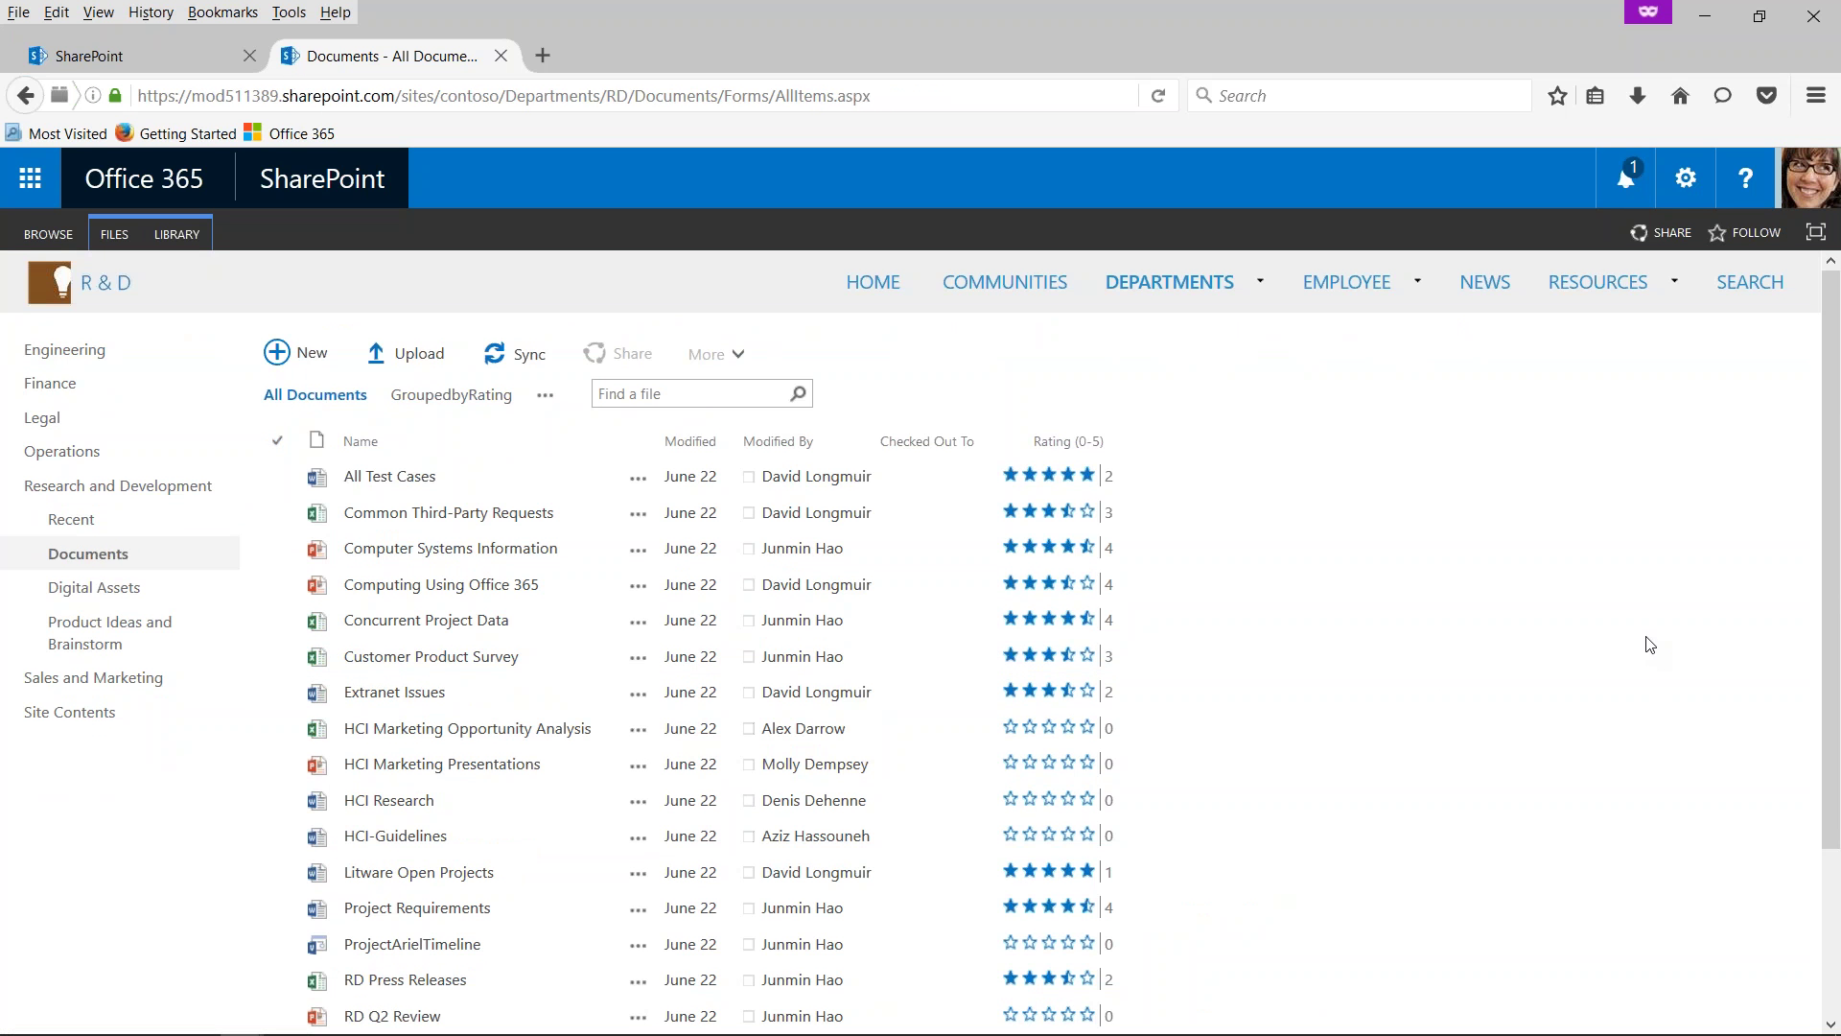
- Go to the document library settings, review the columns and views, and open the All Documents view for editing
left_click(178, 236)
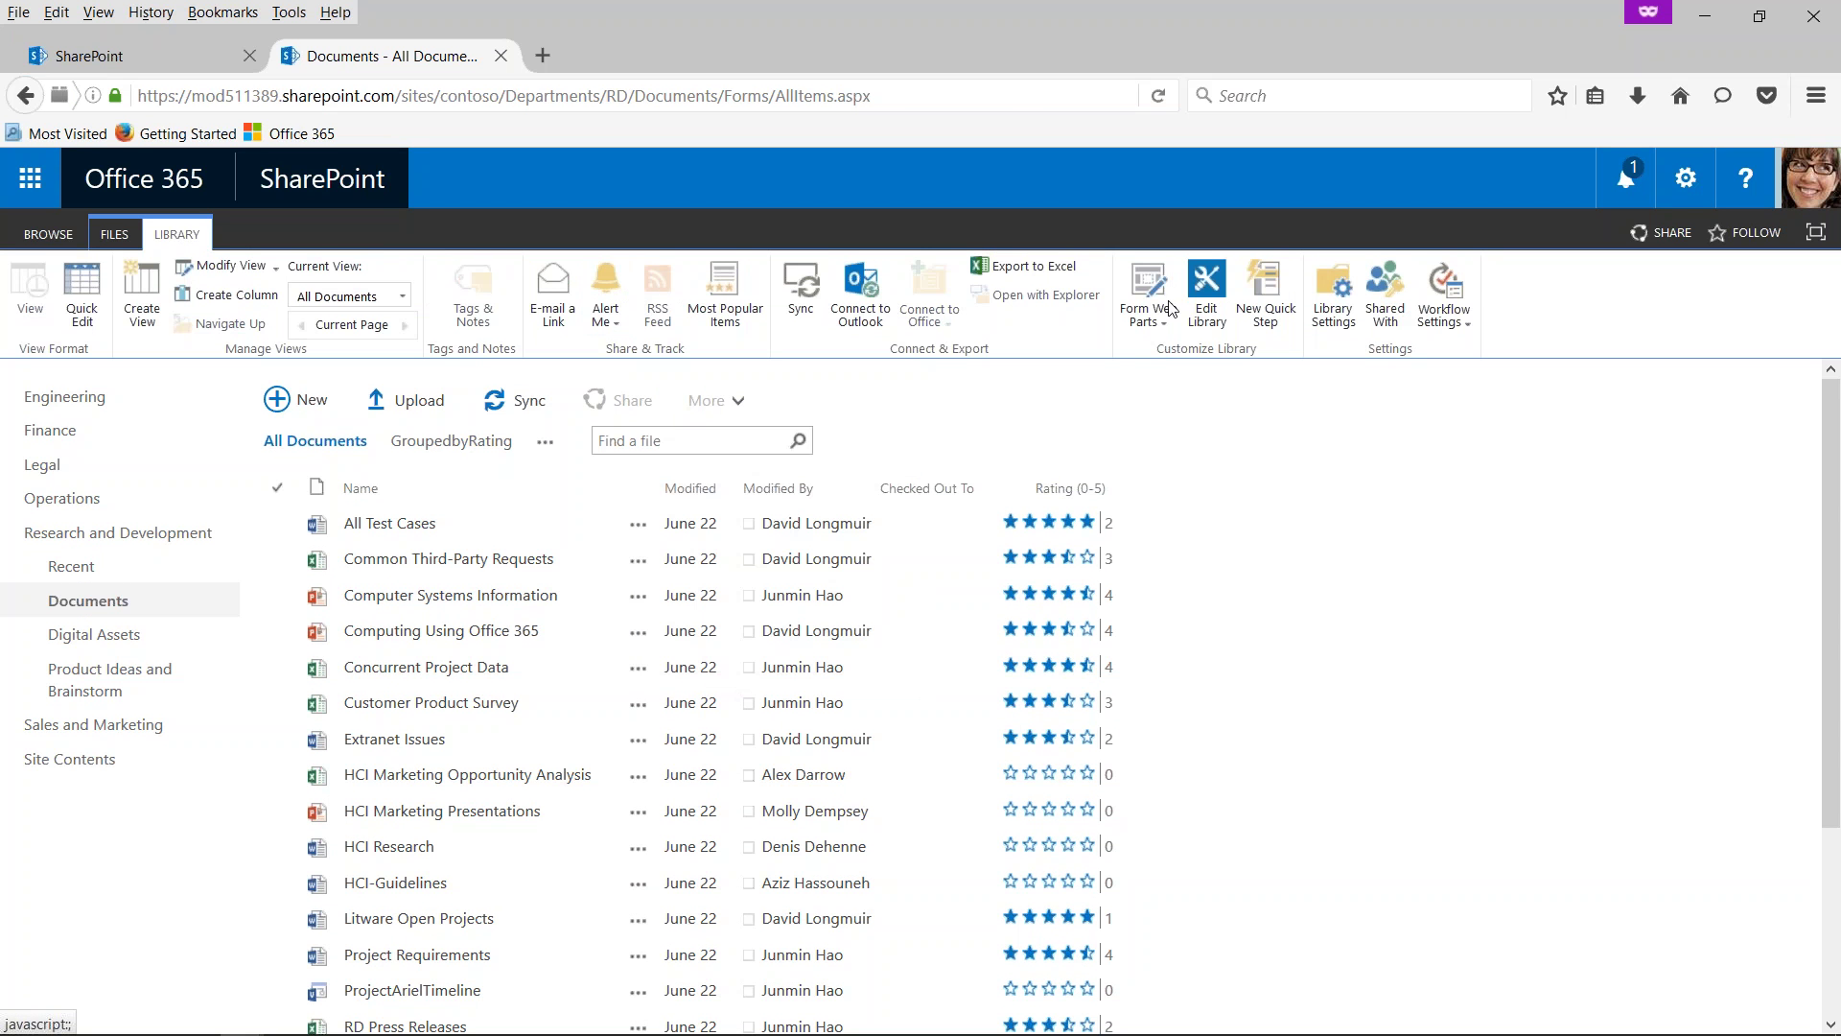
left_click(1346, 325)
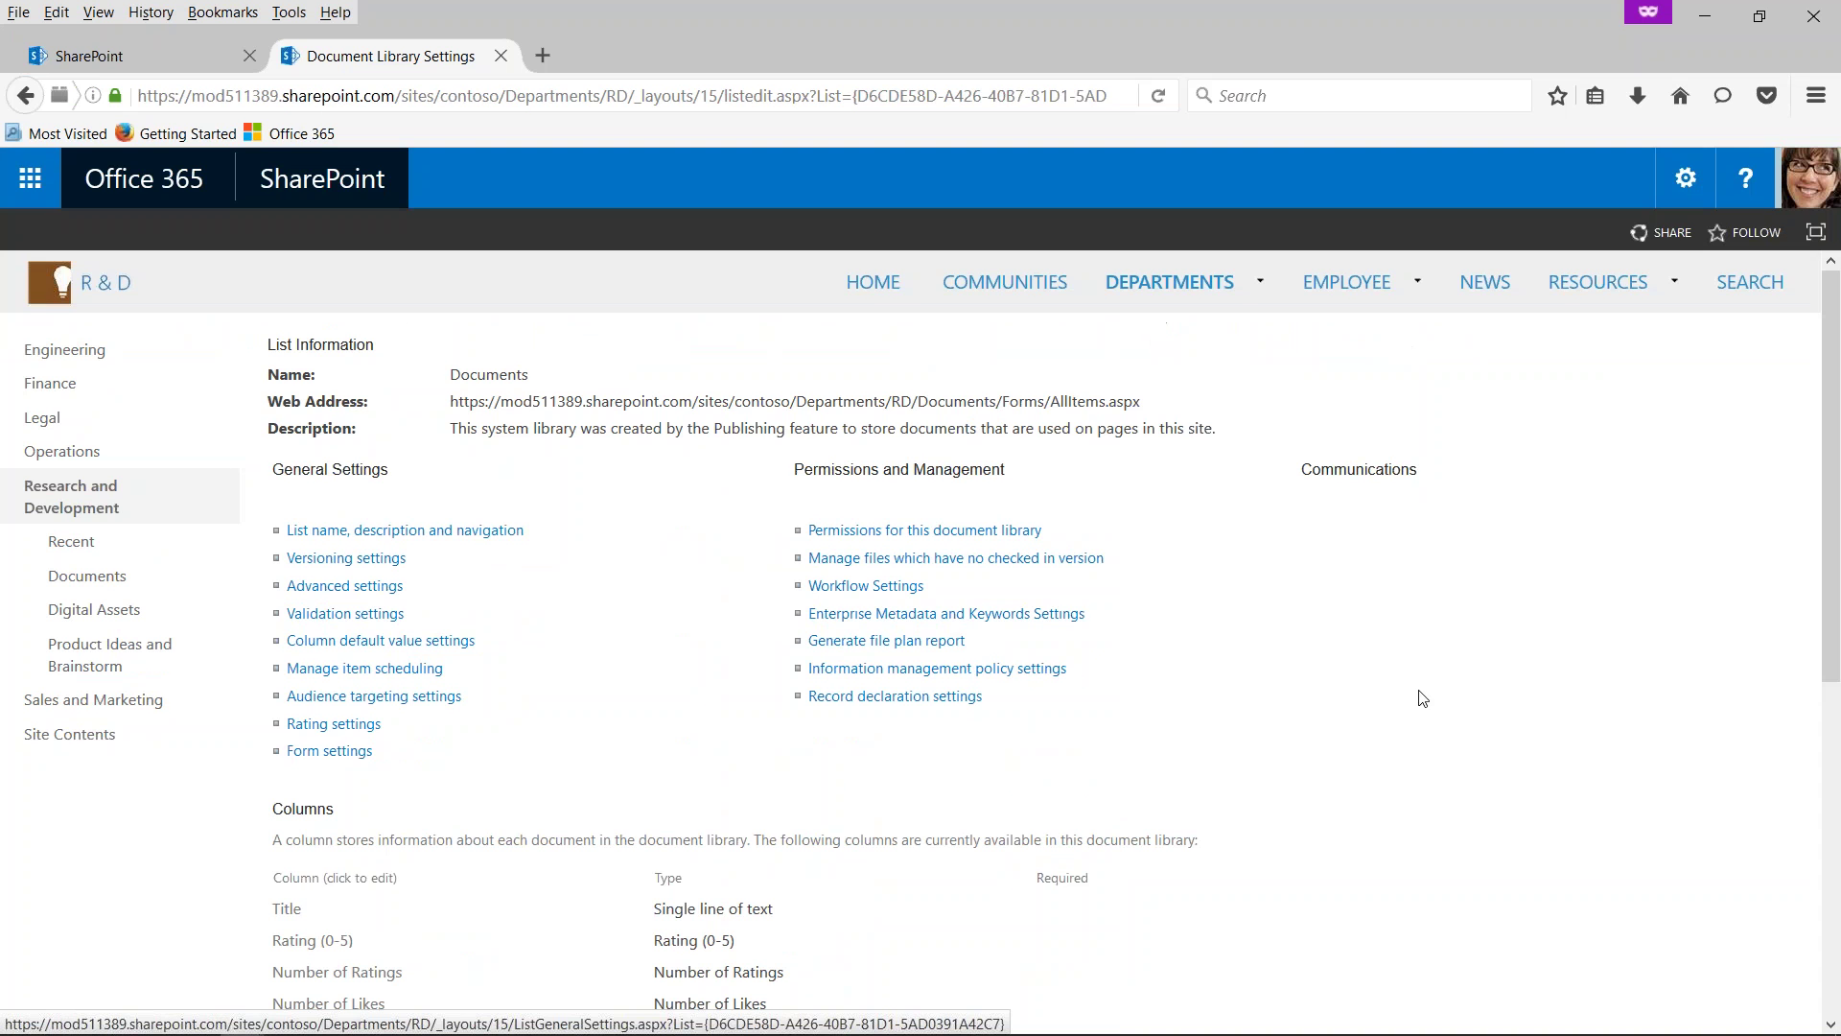
scroll(1420, 698, "down", 6)
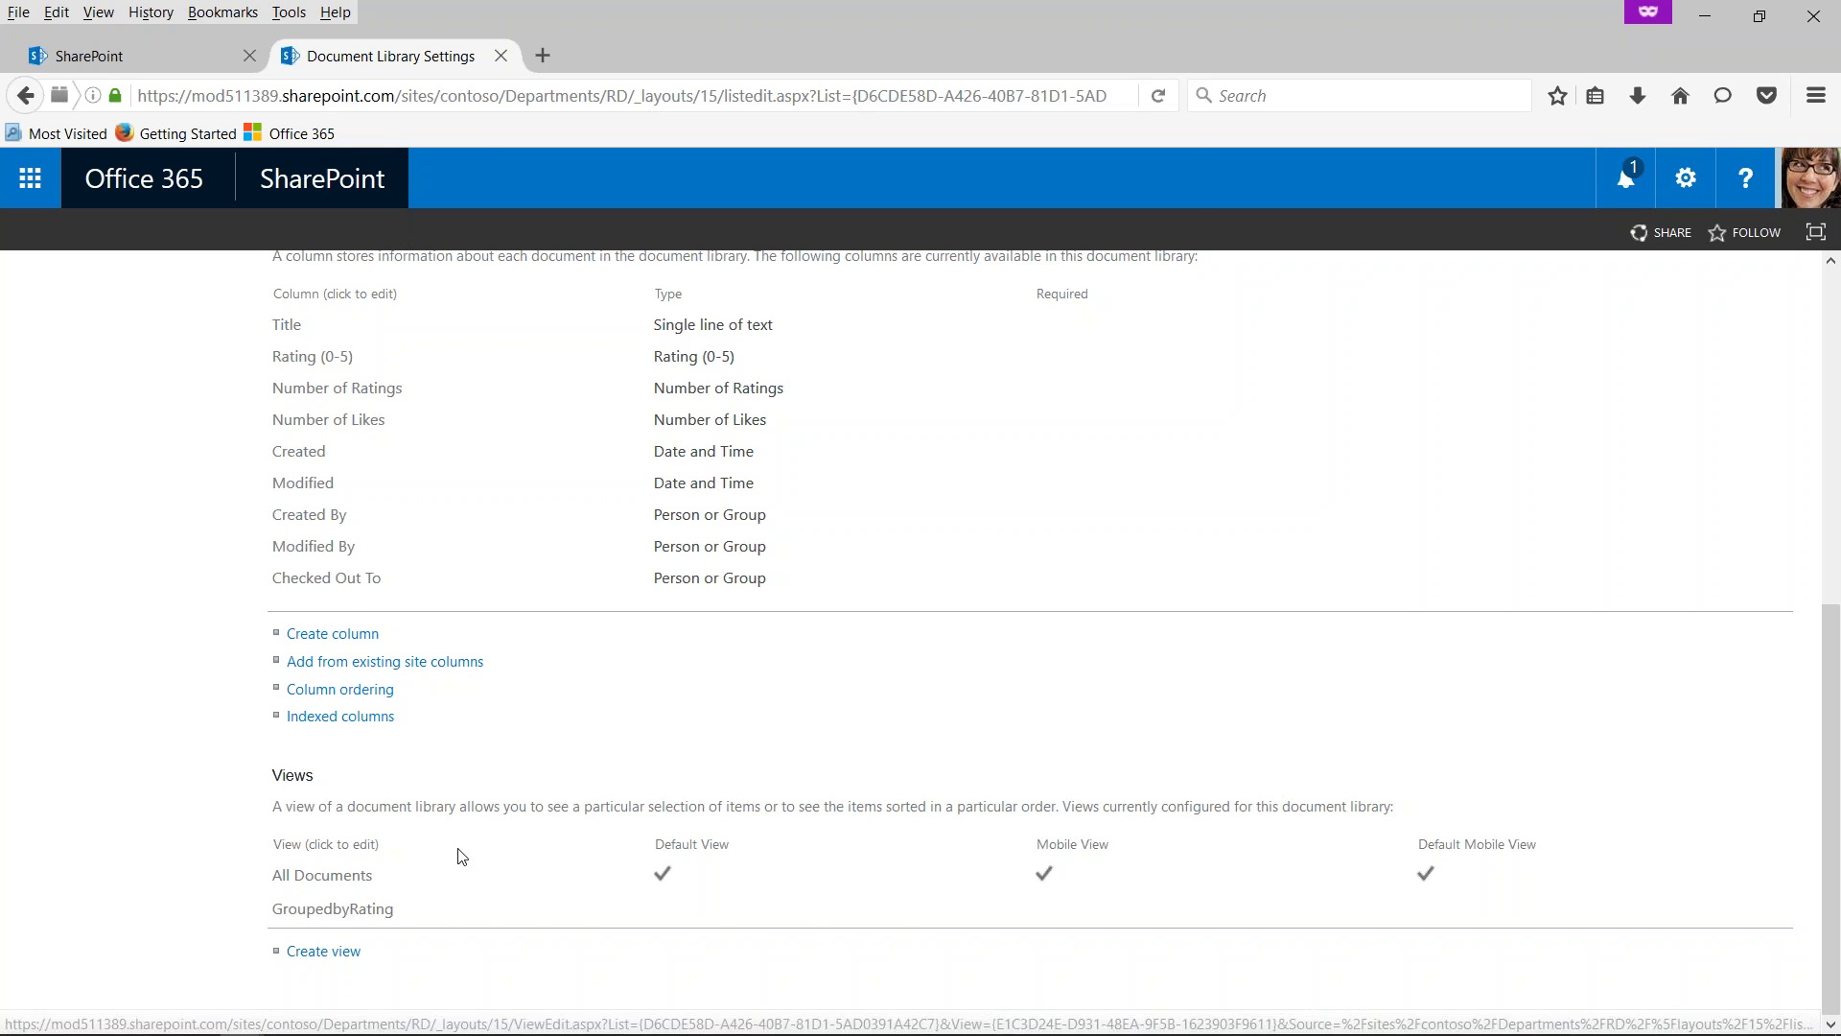
scroll(458, 856, "up", 1)
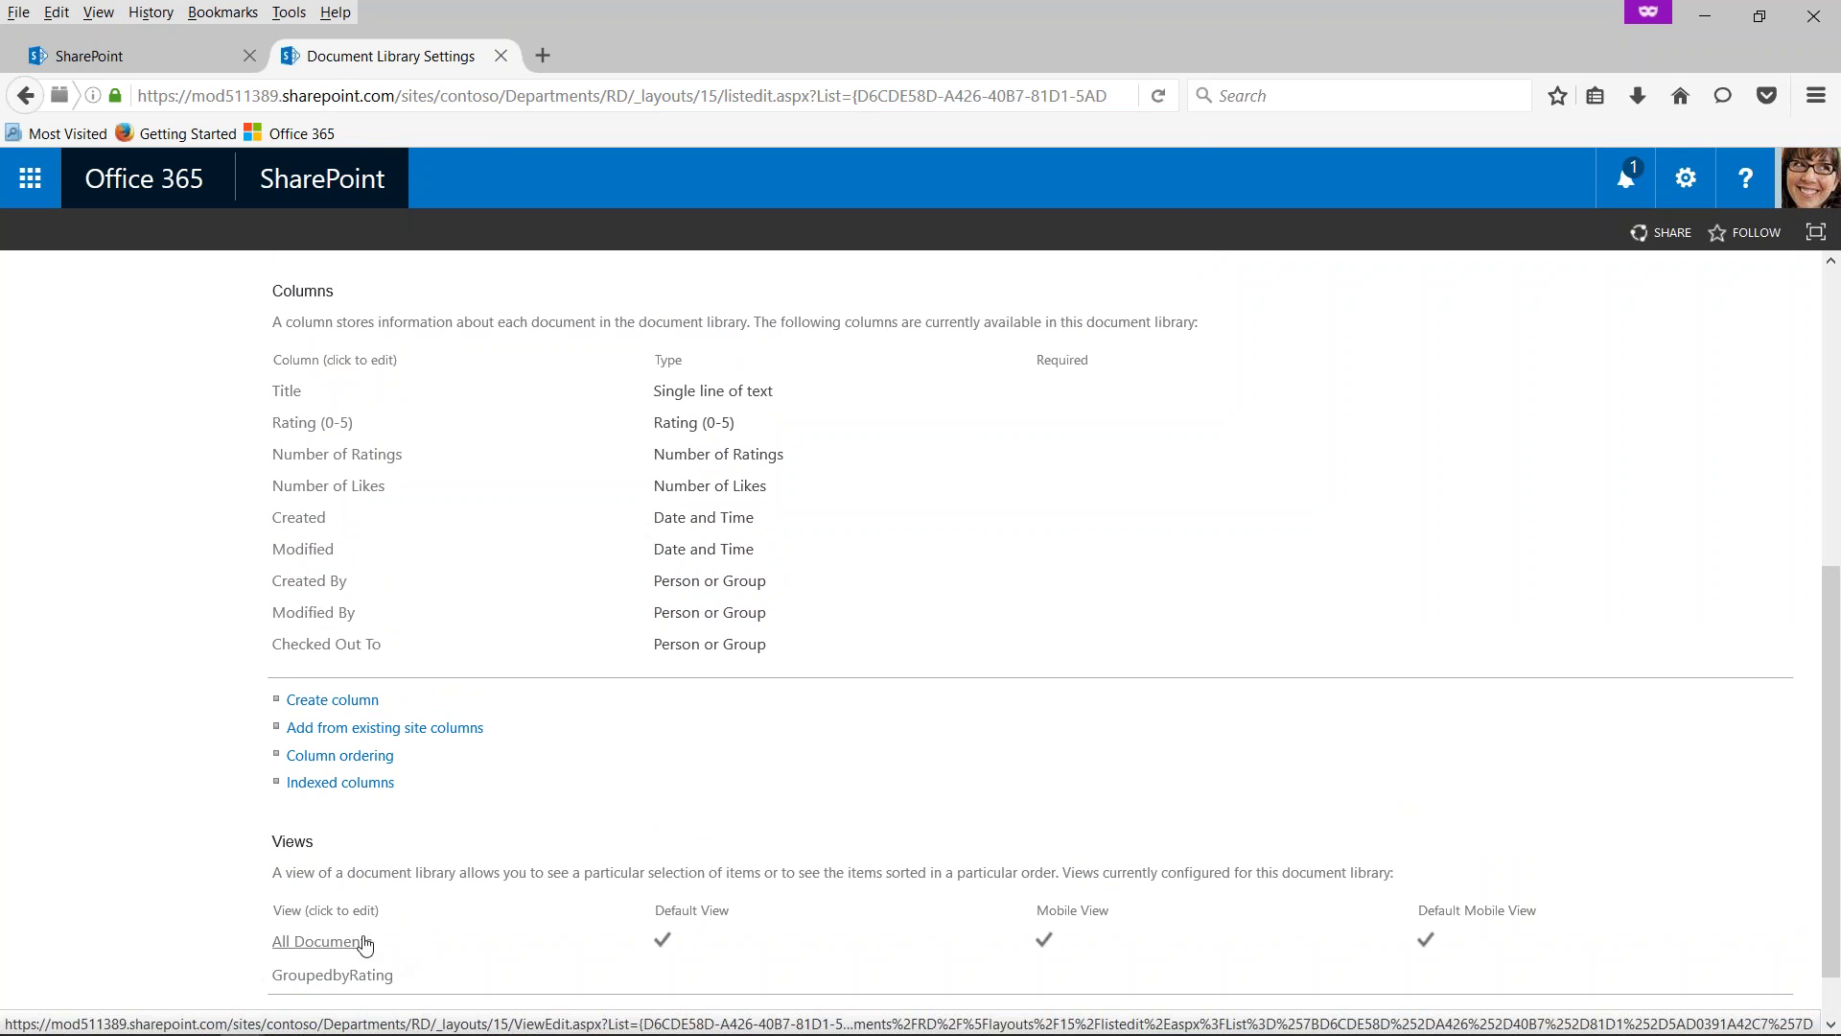
scroll(528, 805, "up", 8)
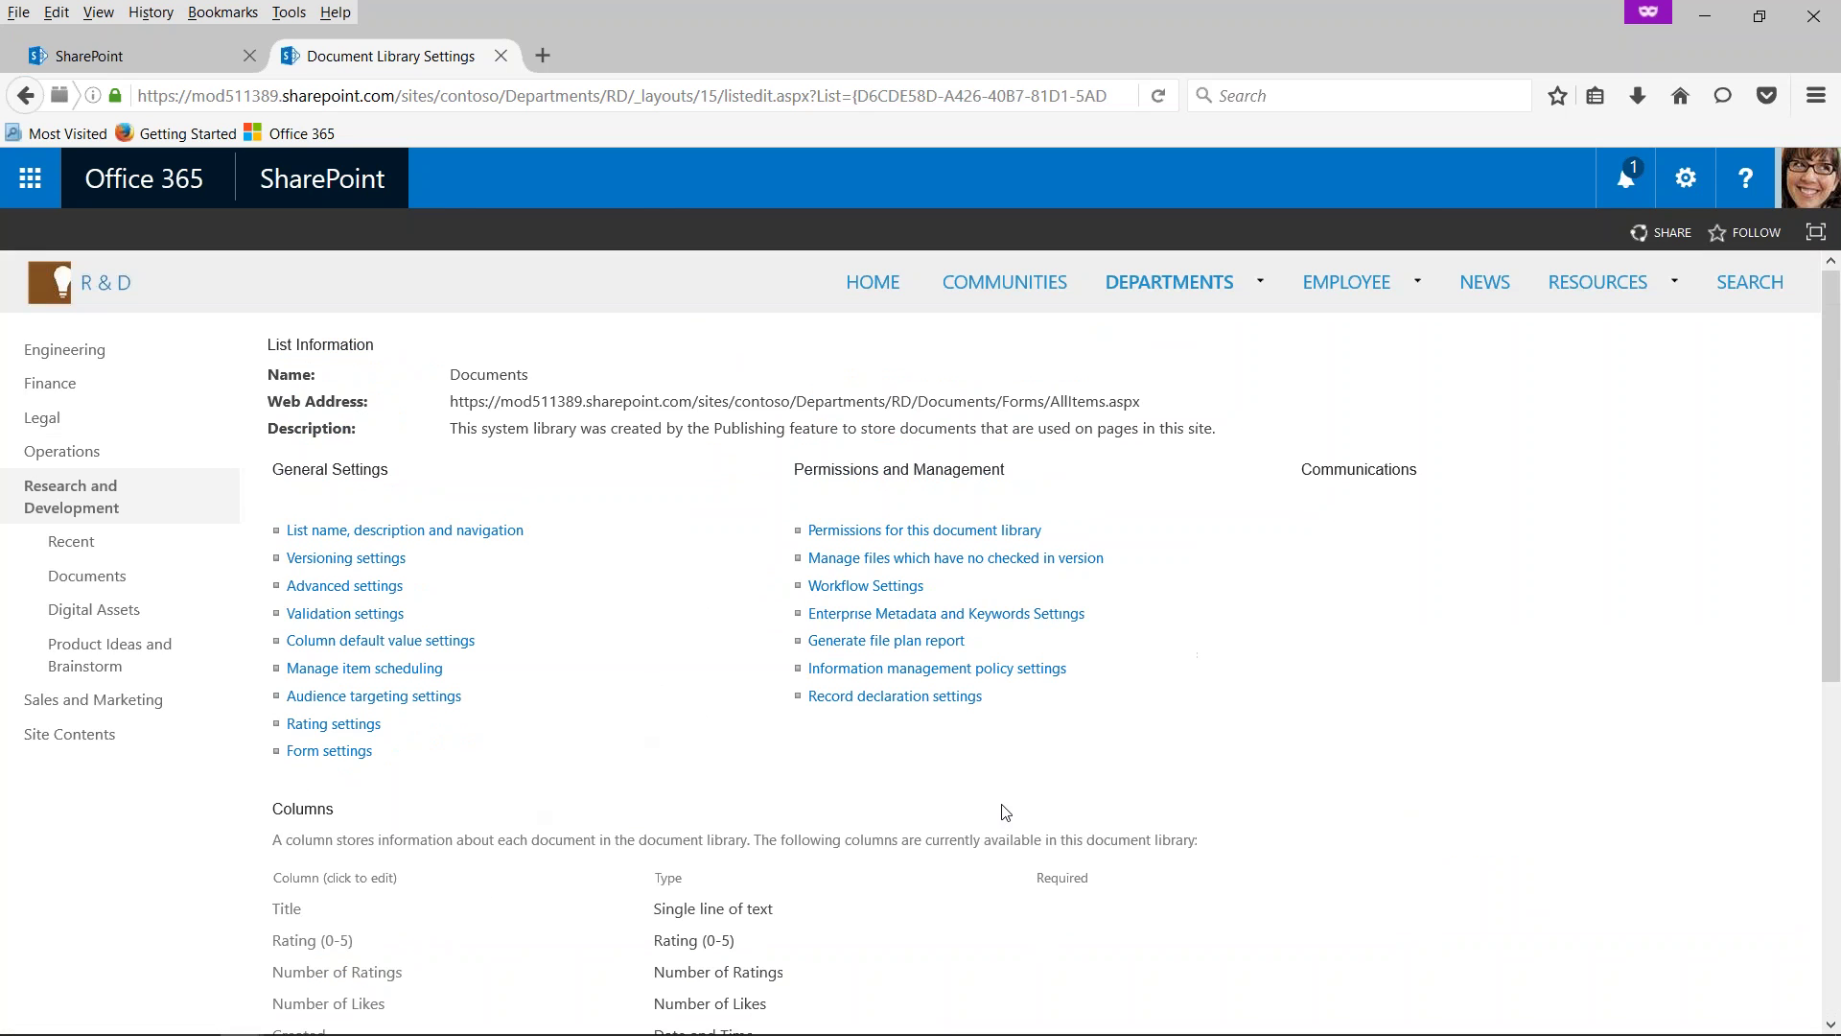
scroll(1040, 813, "down", 6)
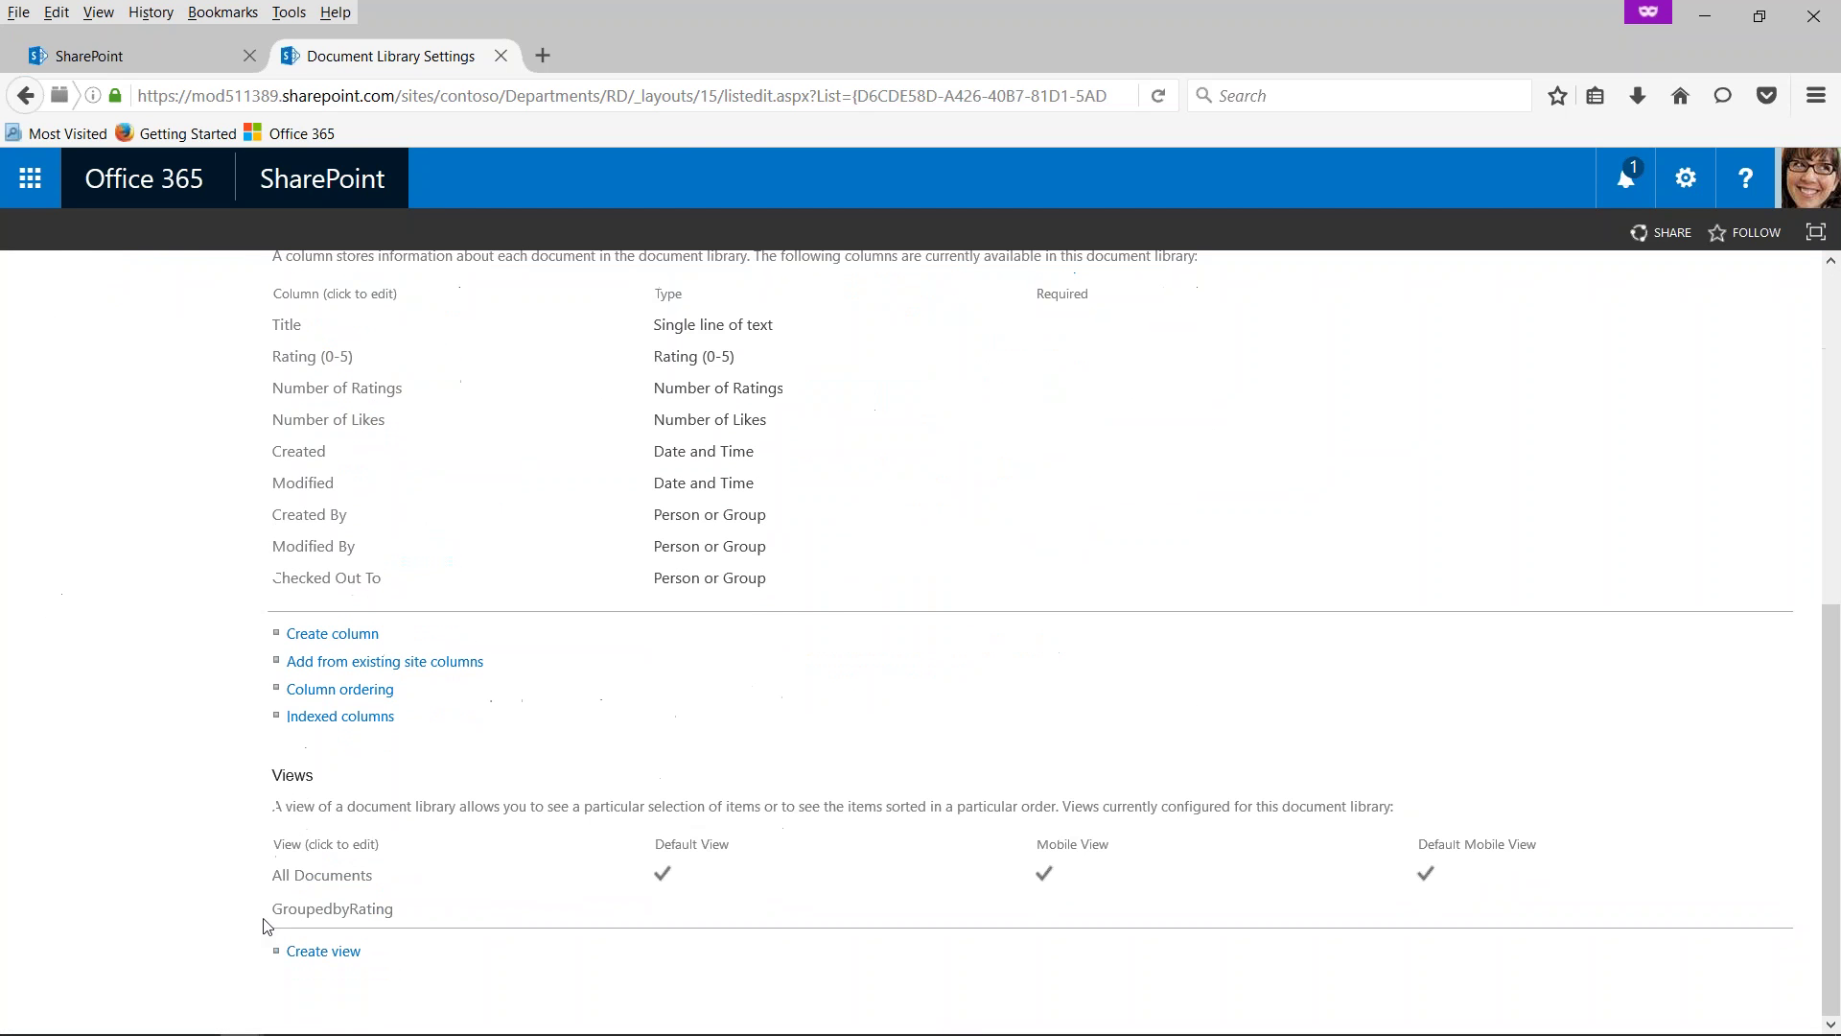
left_click(329, 883)
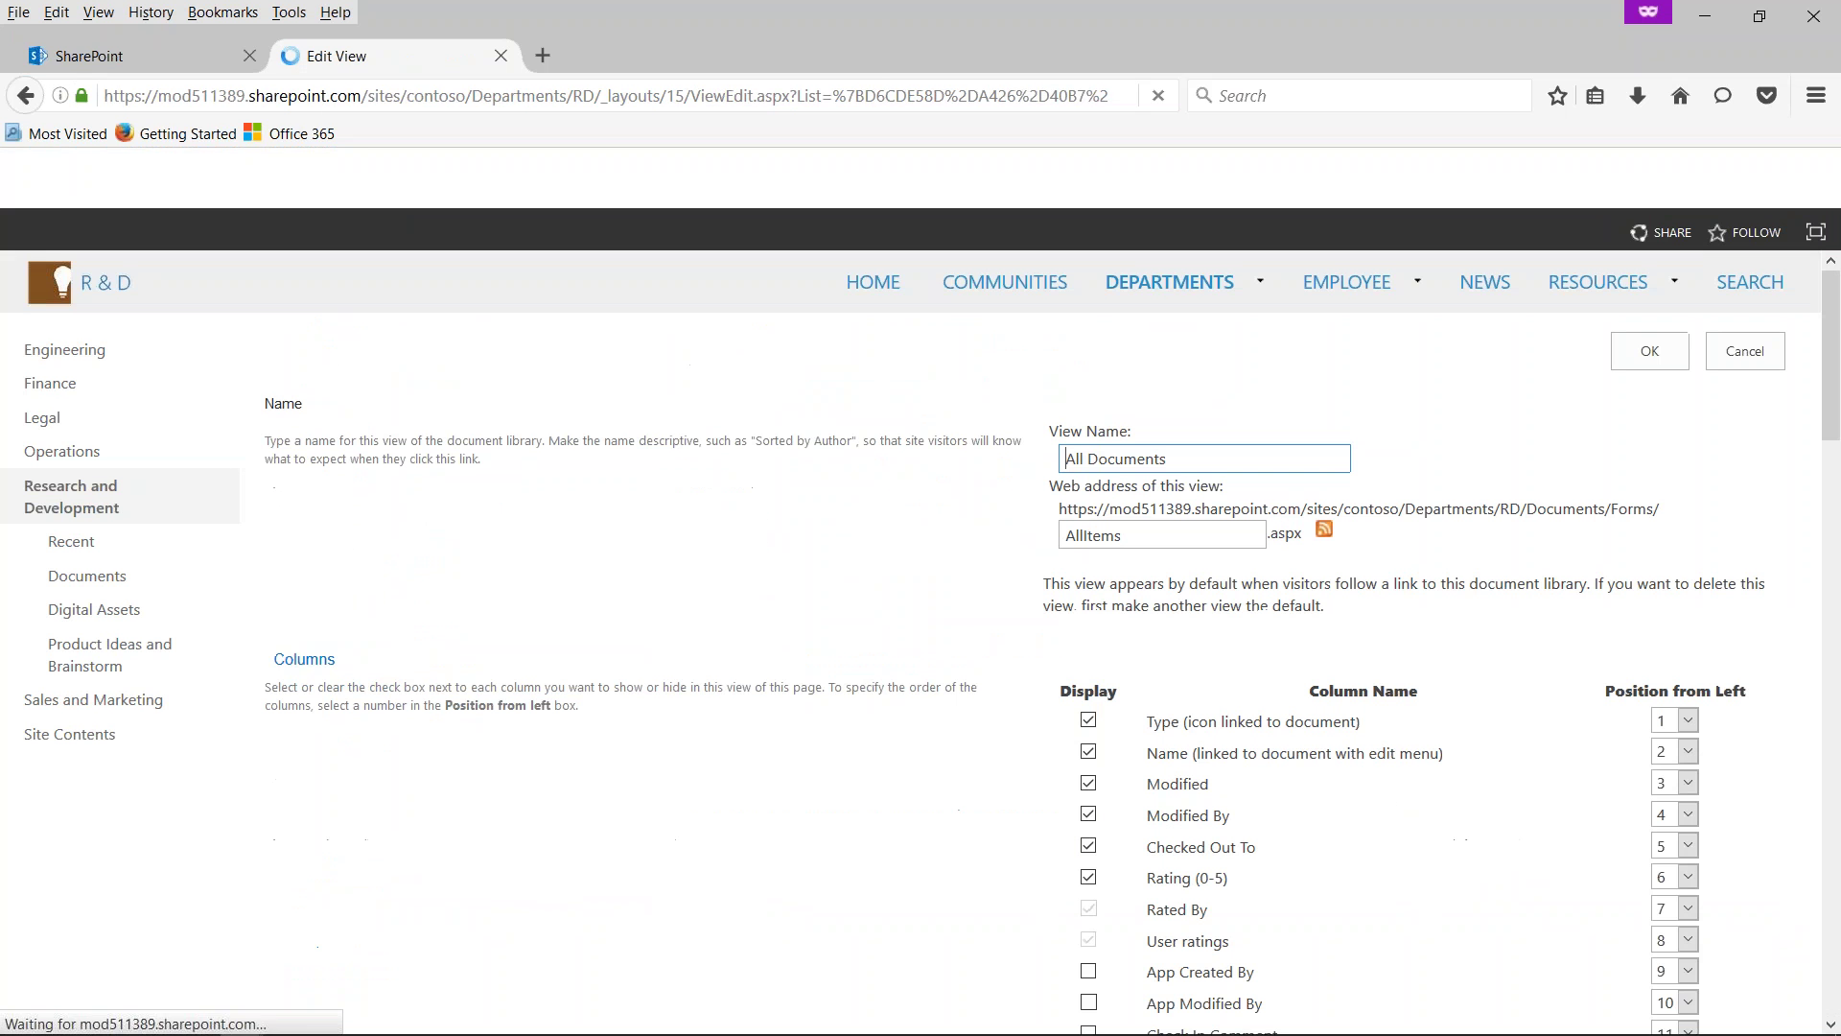
- Try displaying the Created and Created By columns in the All Documents view, clearing both selections again
scroll(1407, 829, "down", 3)
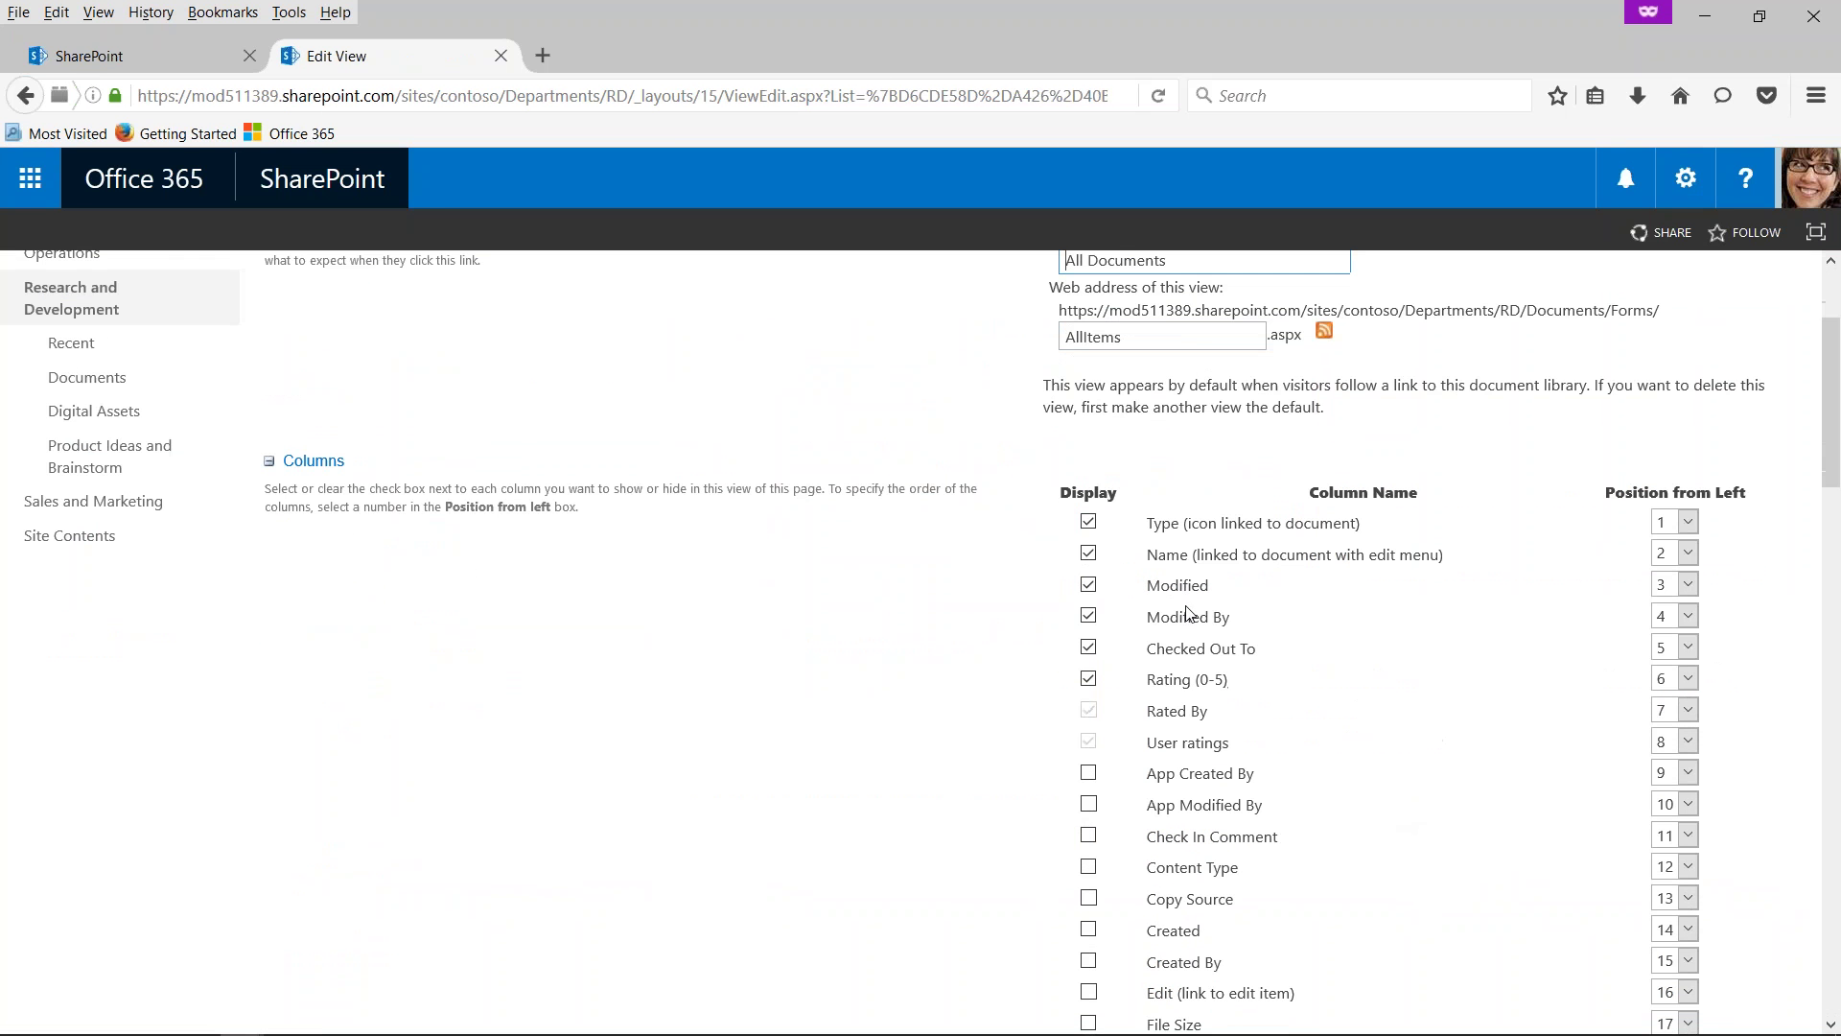
scroll(1196, 523, "down", 3)
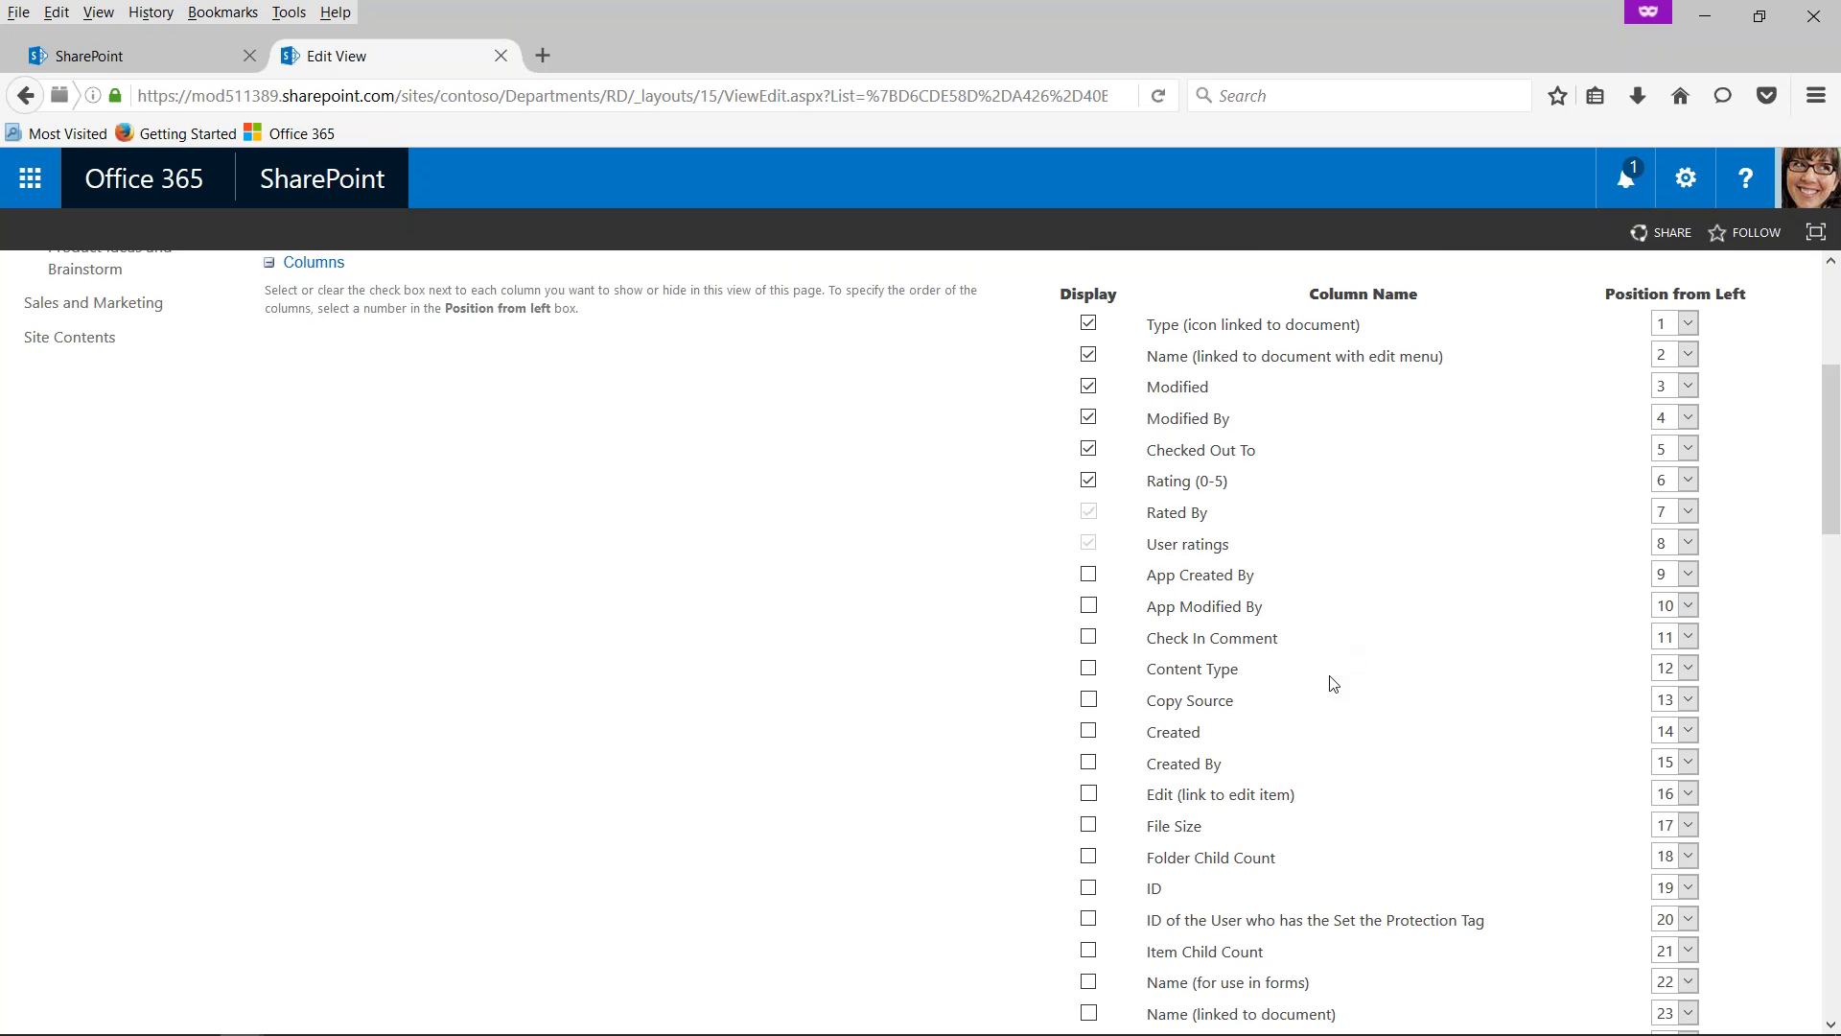
scroll(1333, 672, "down", 6)
scroll(1332, 682, "up", 3)
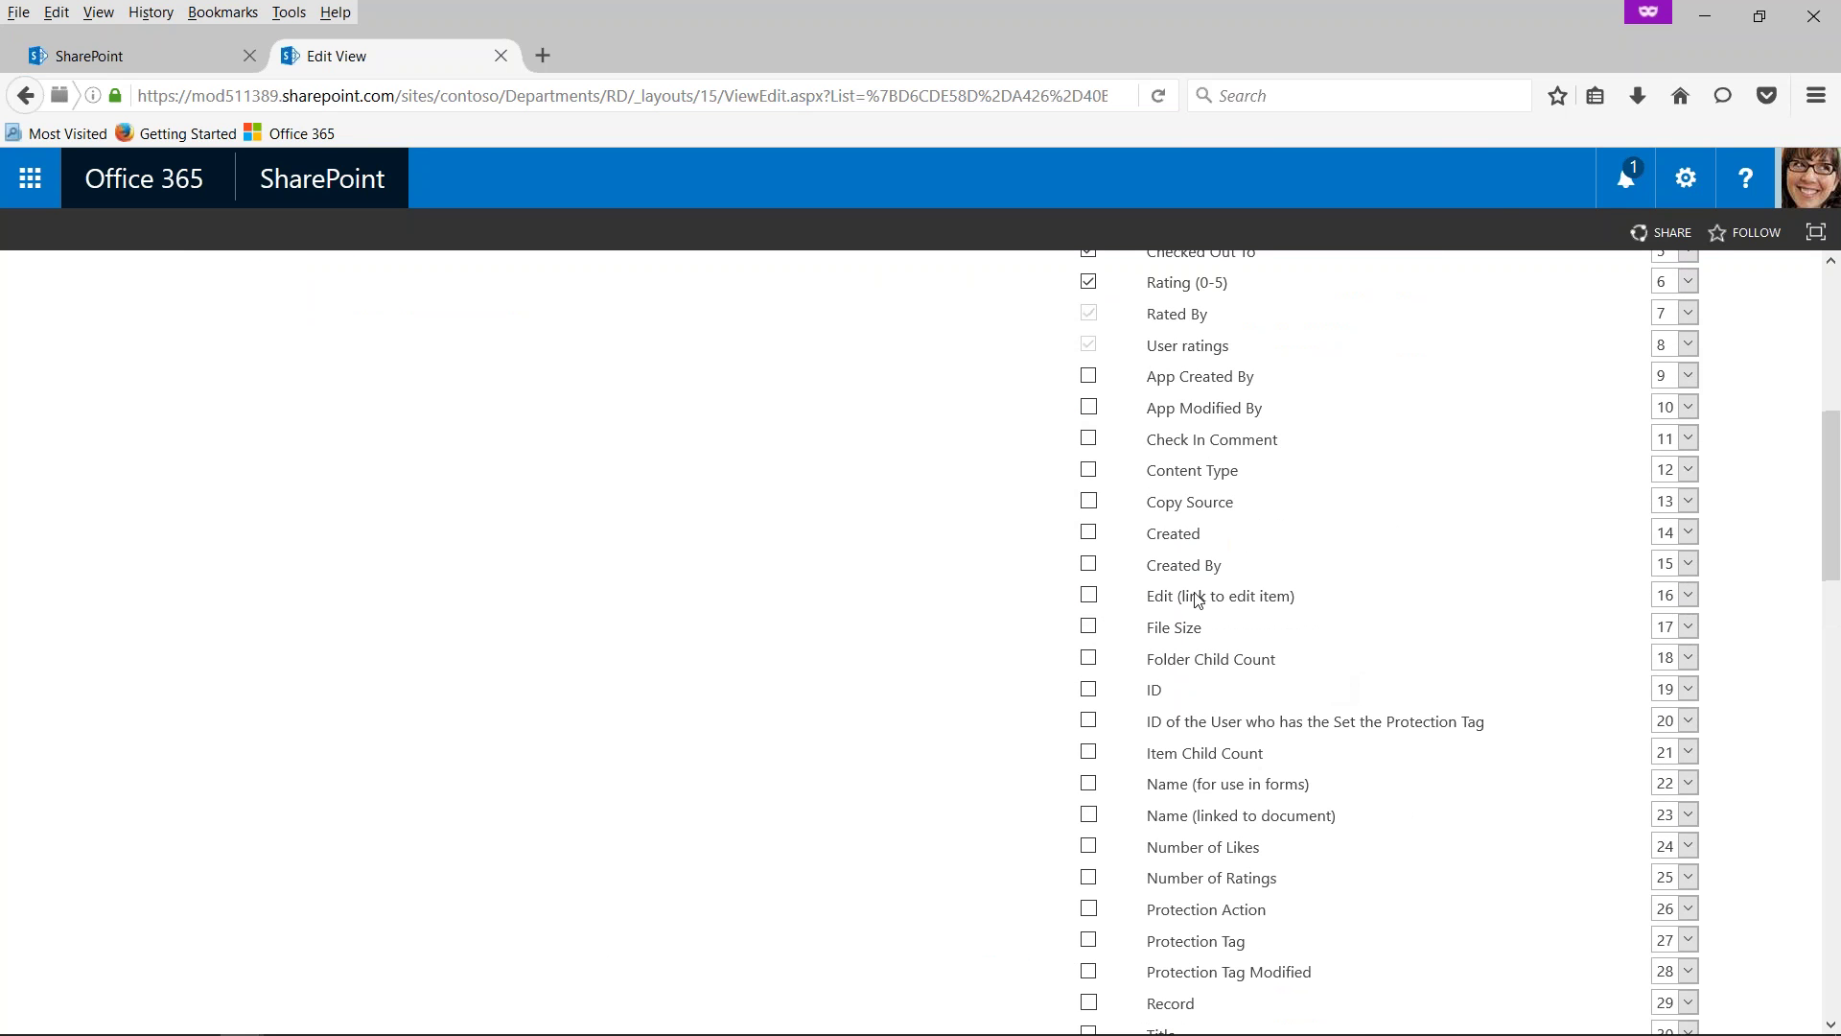
left_click(1089, 533)
left_click(1089, 562)
left_click(1088, 534)
left_click(1088, 564)
scroll(1464, 614, "down", 2)
scroll(1464, 613, "down", 2)
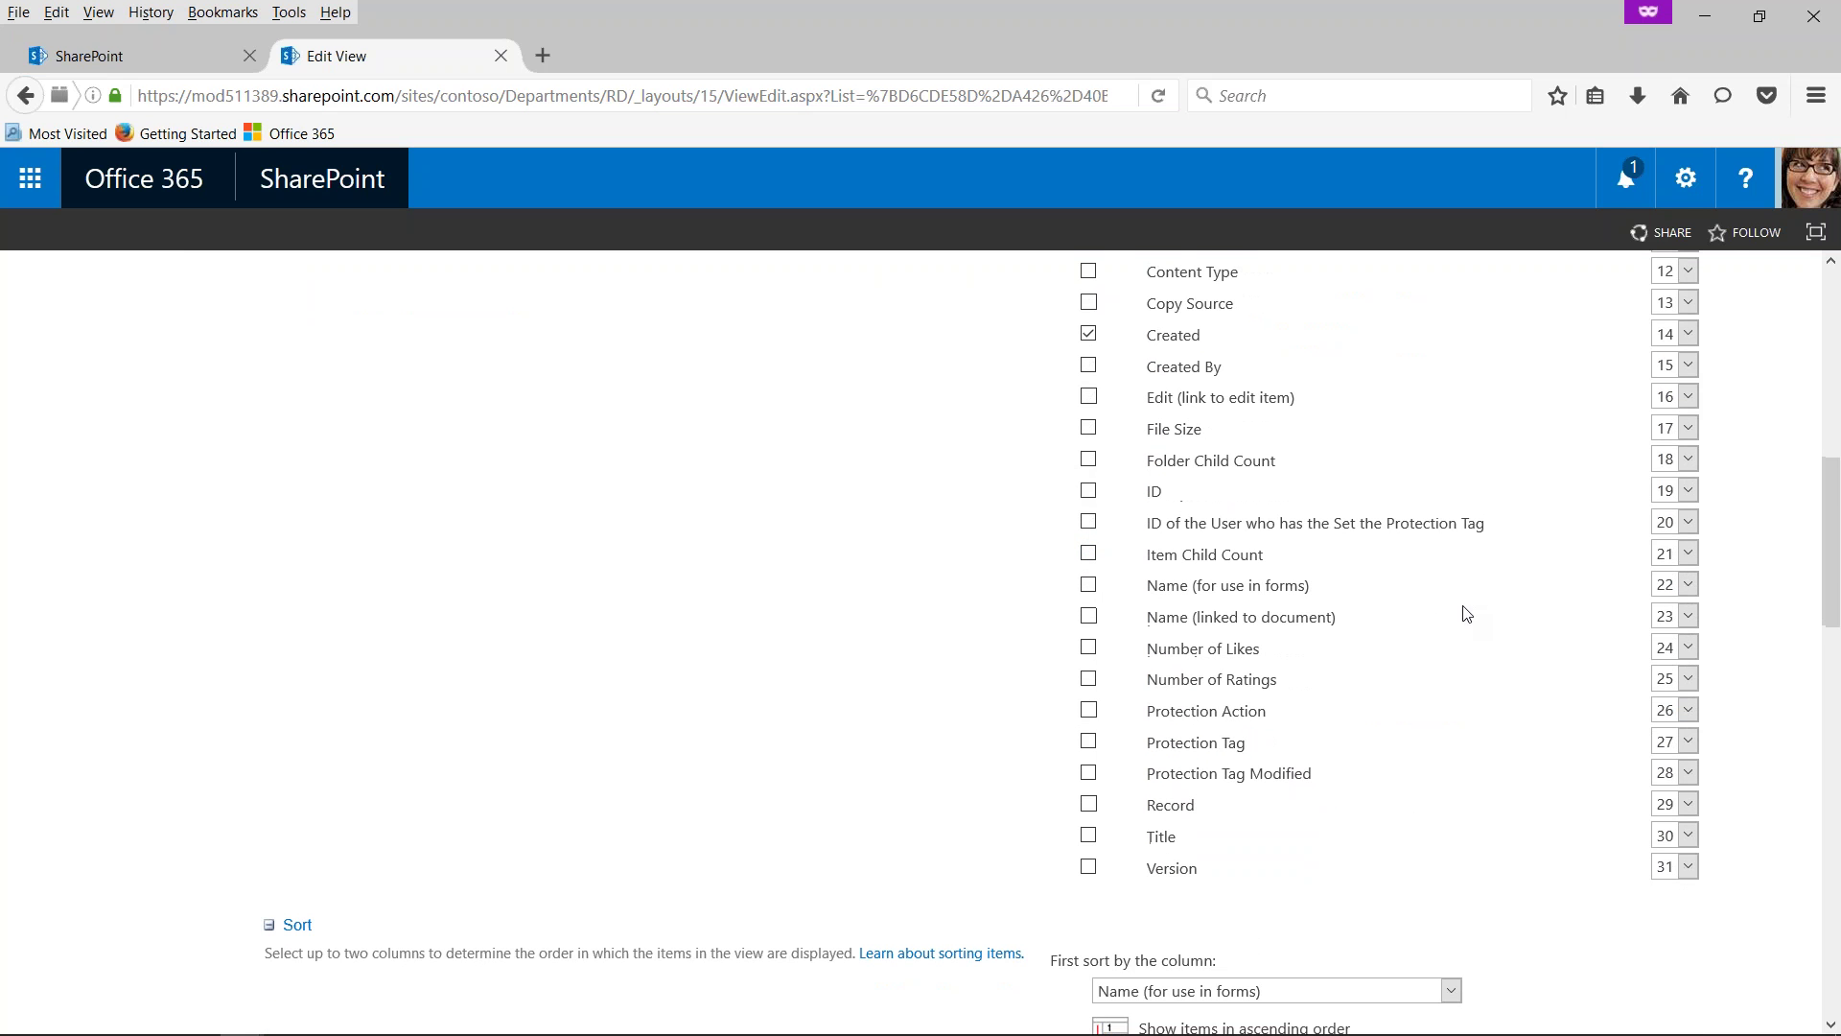
scroll(1449, 710, "up", 6)
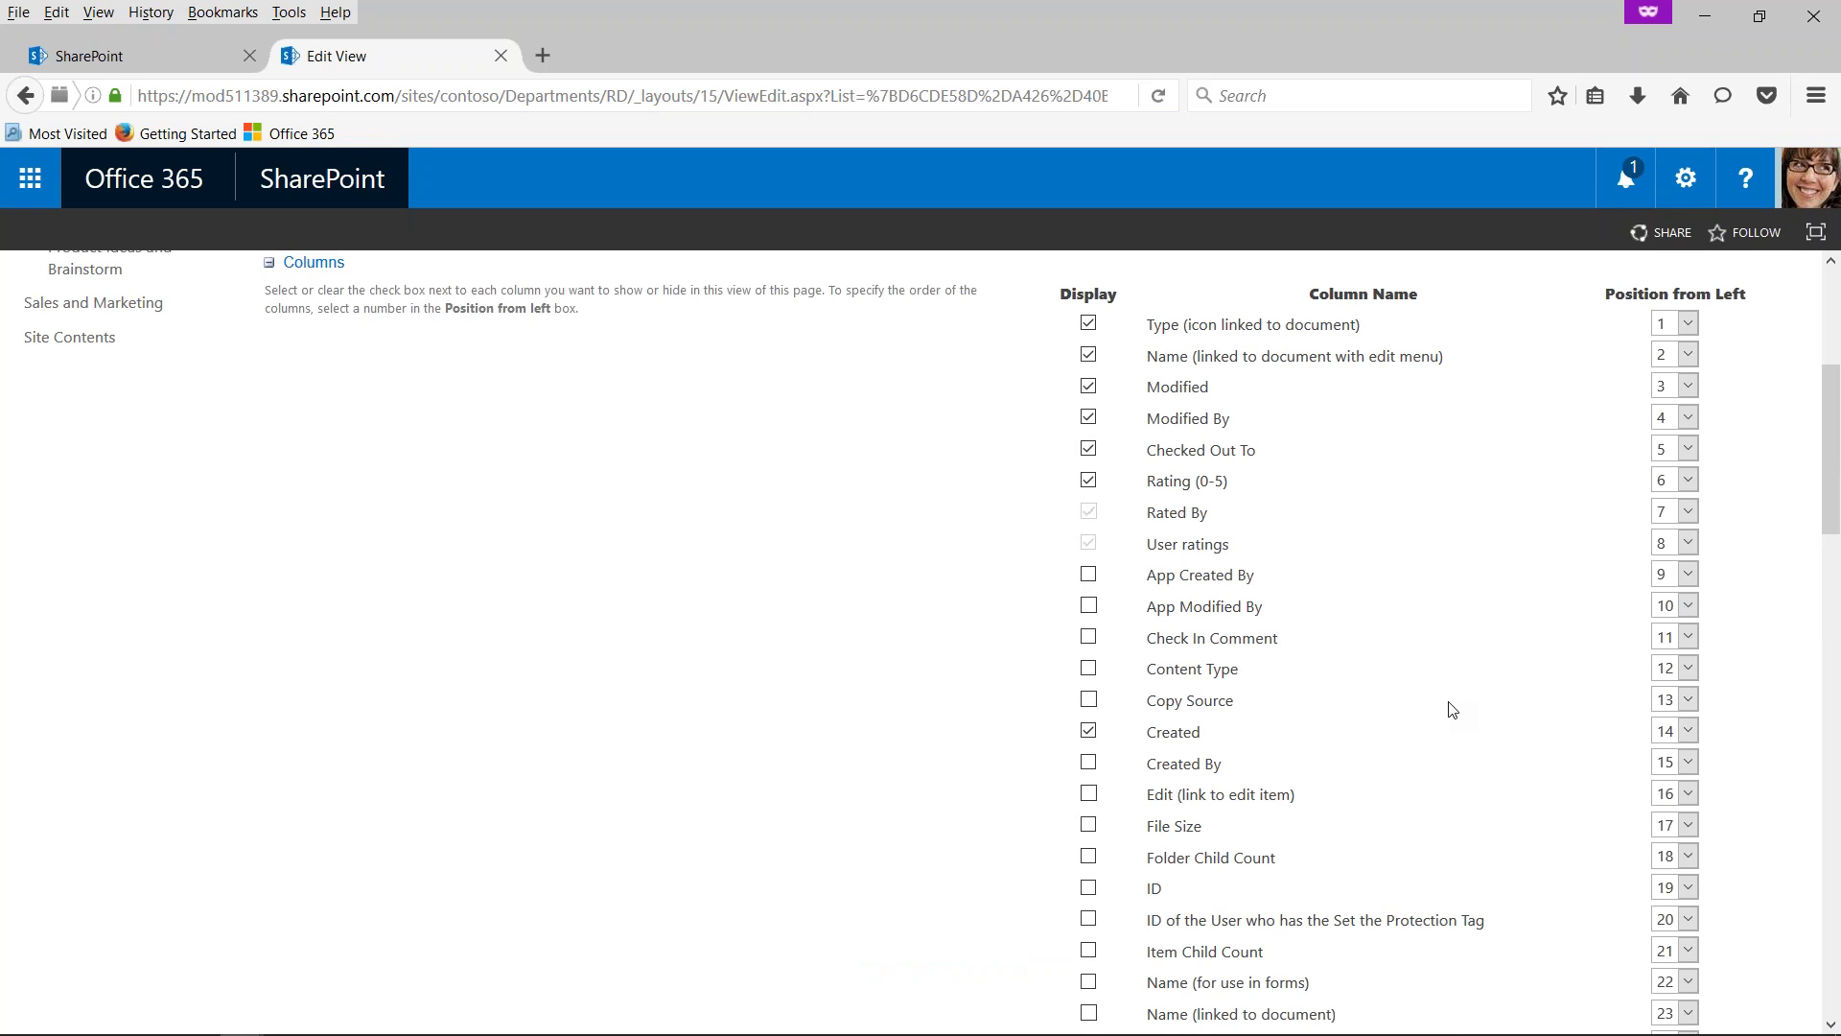
scroll(1452, 709, "down", 3)
left_click(1090, 533)
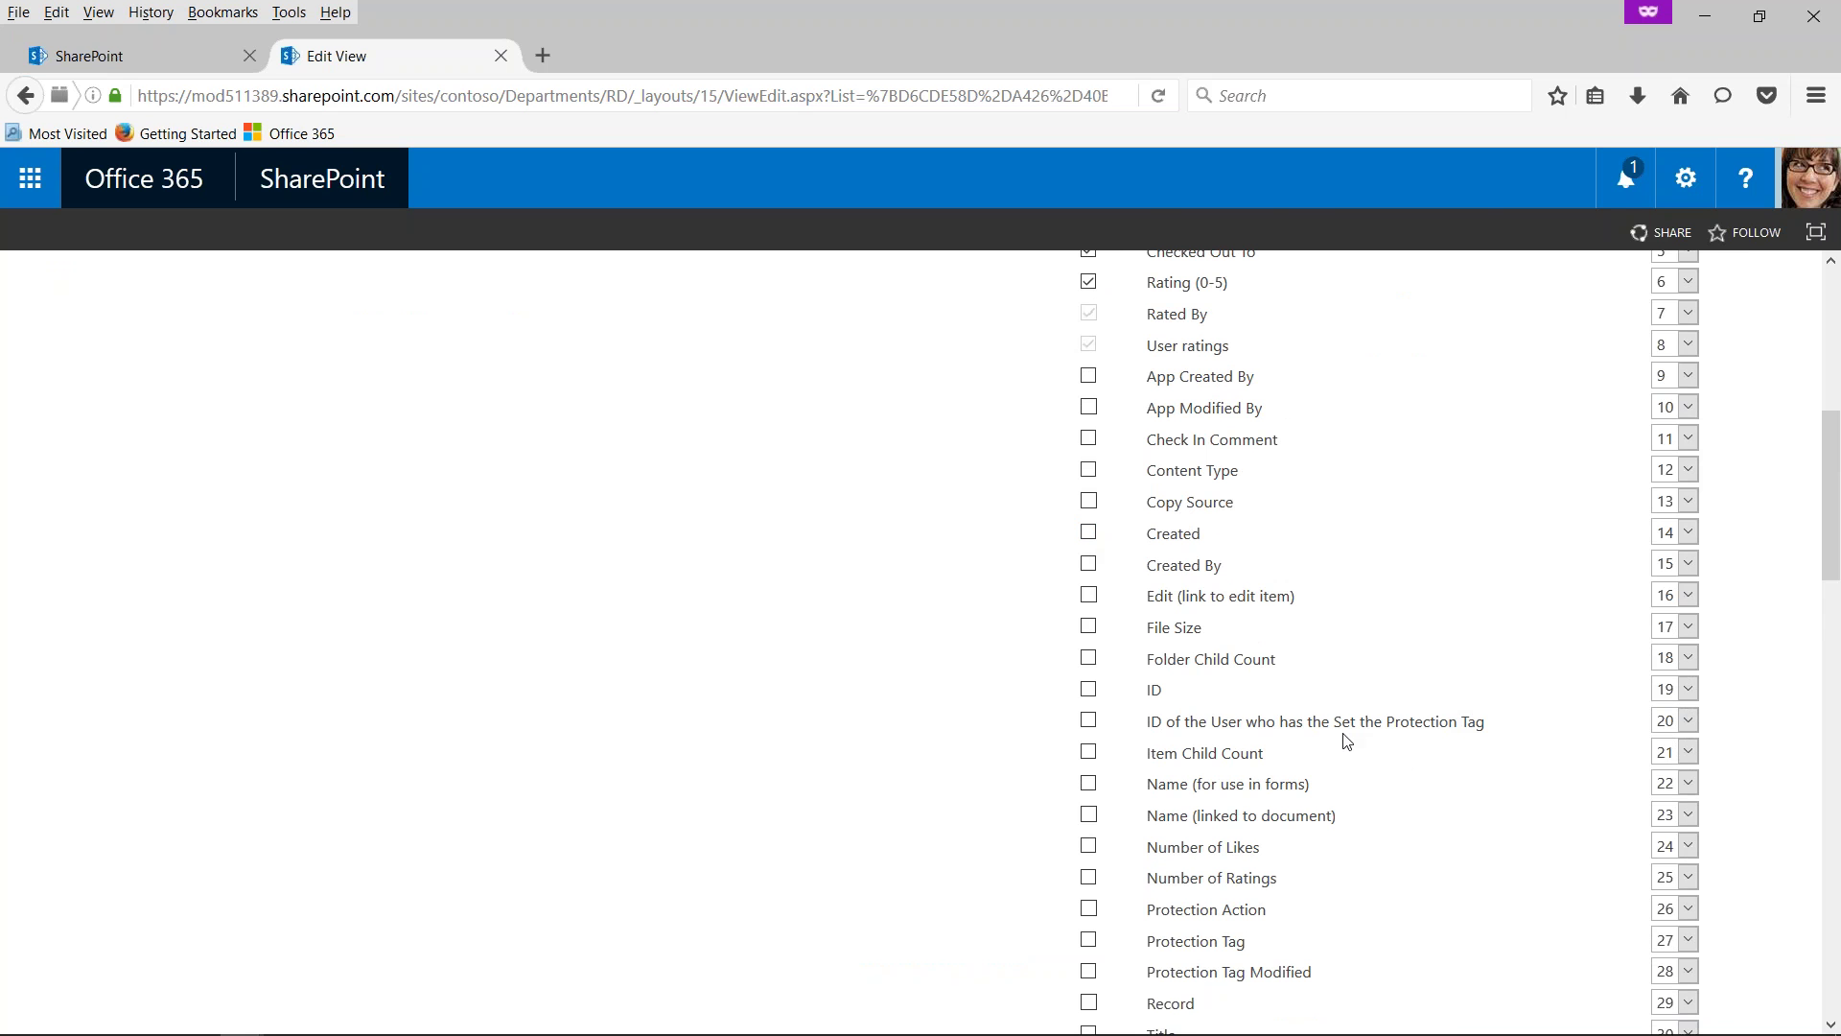
- Examine the view's Sort and Filter settings, including the list of columns available for filtering
scroll(1345, 740, "down", 8)
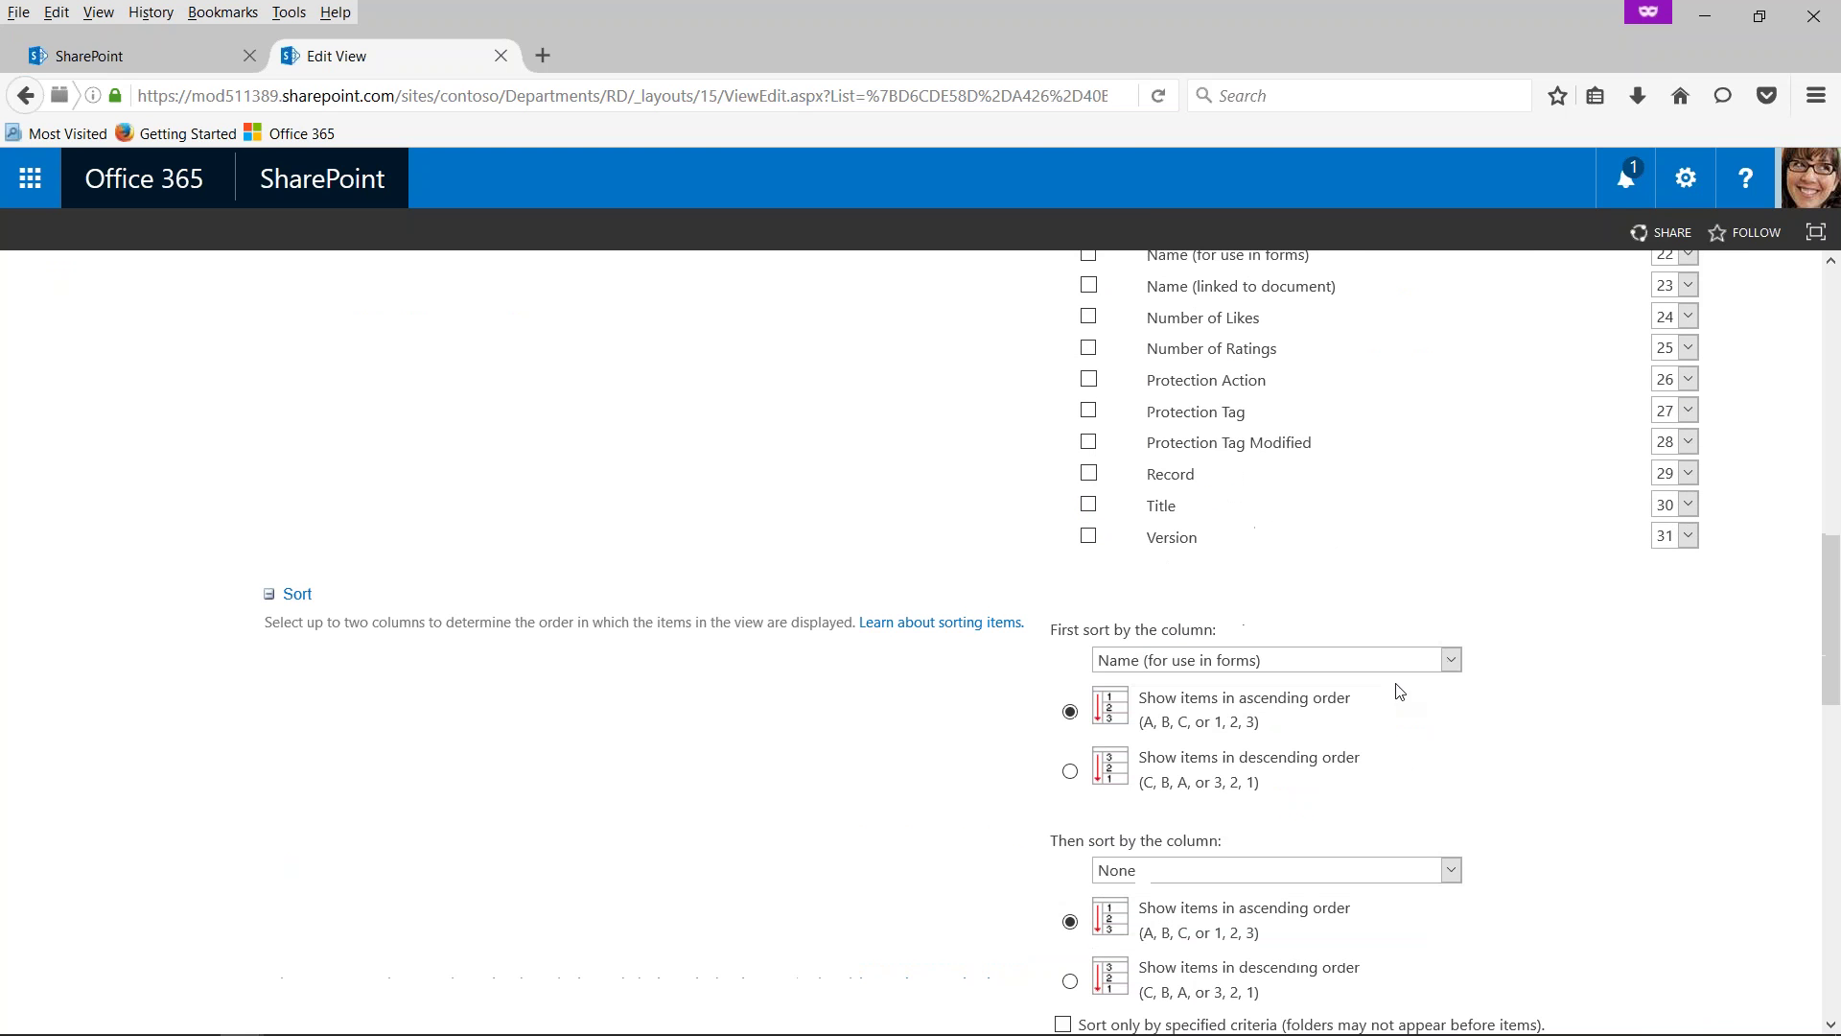
scroll(1403, 700, "down", 3)
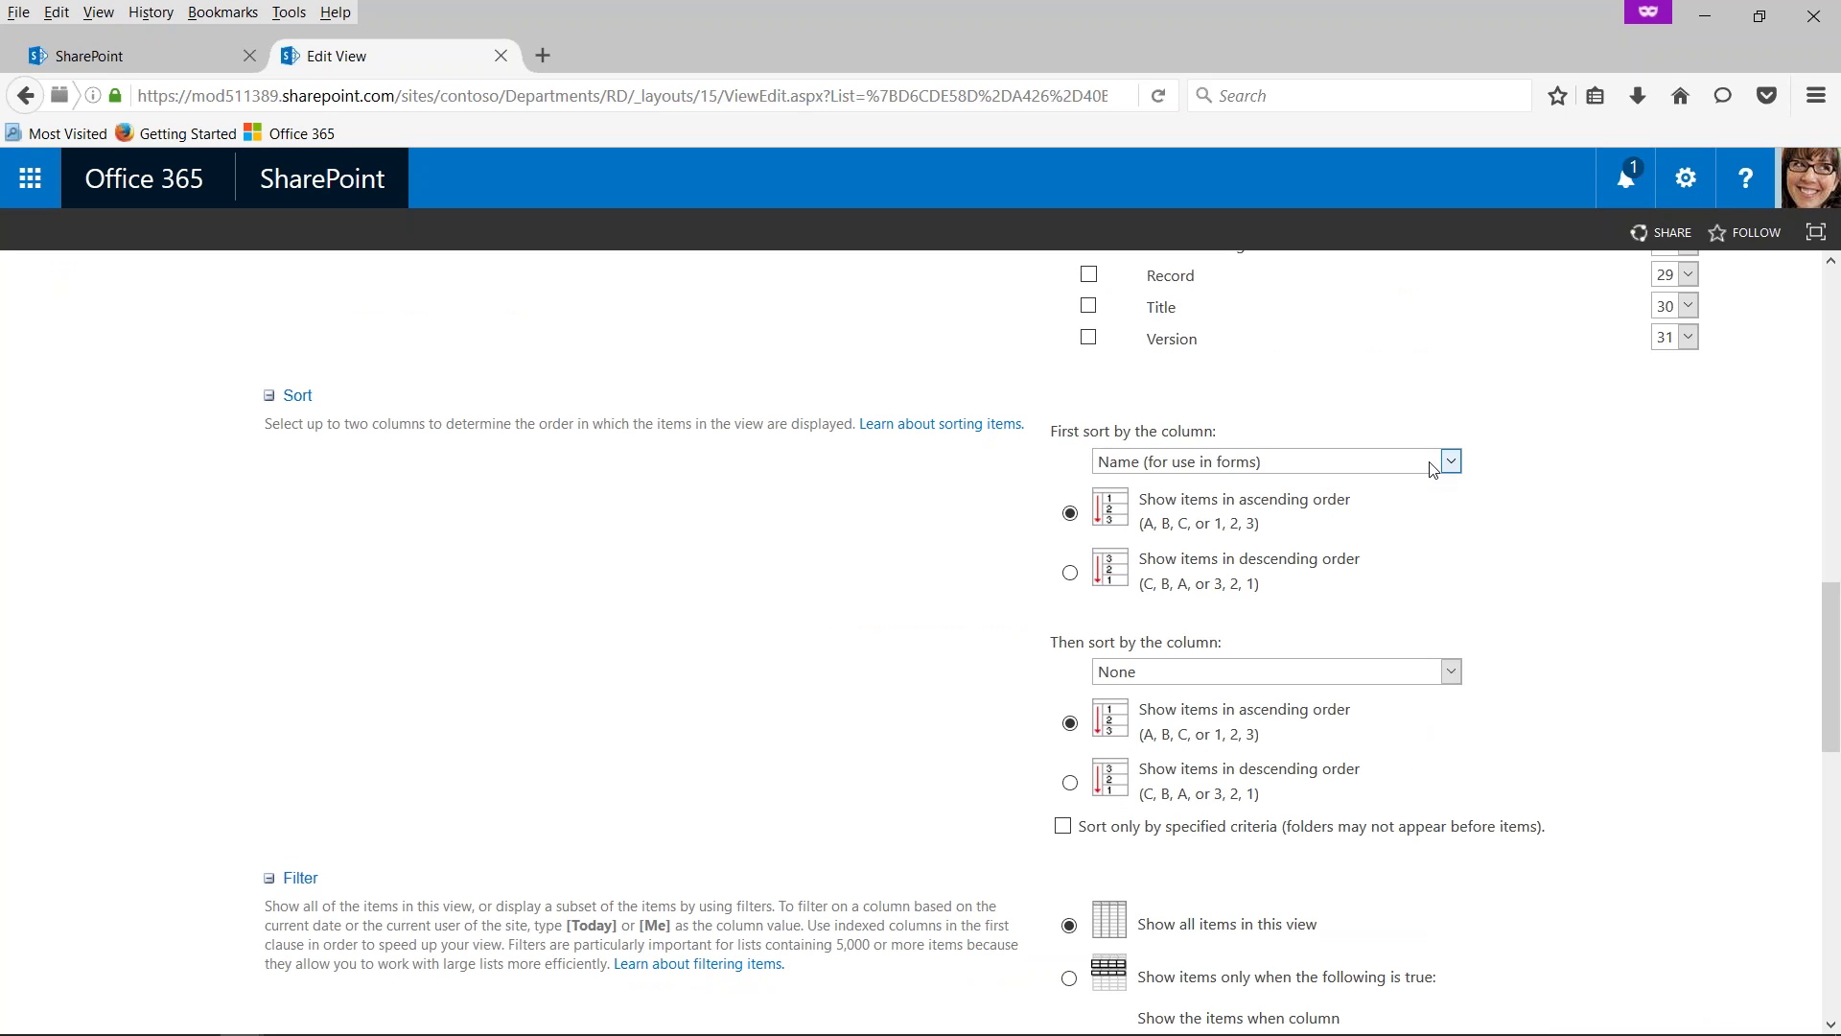
scroll(1433, 468, "down", 6)
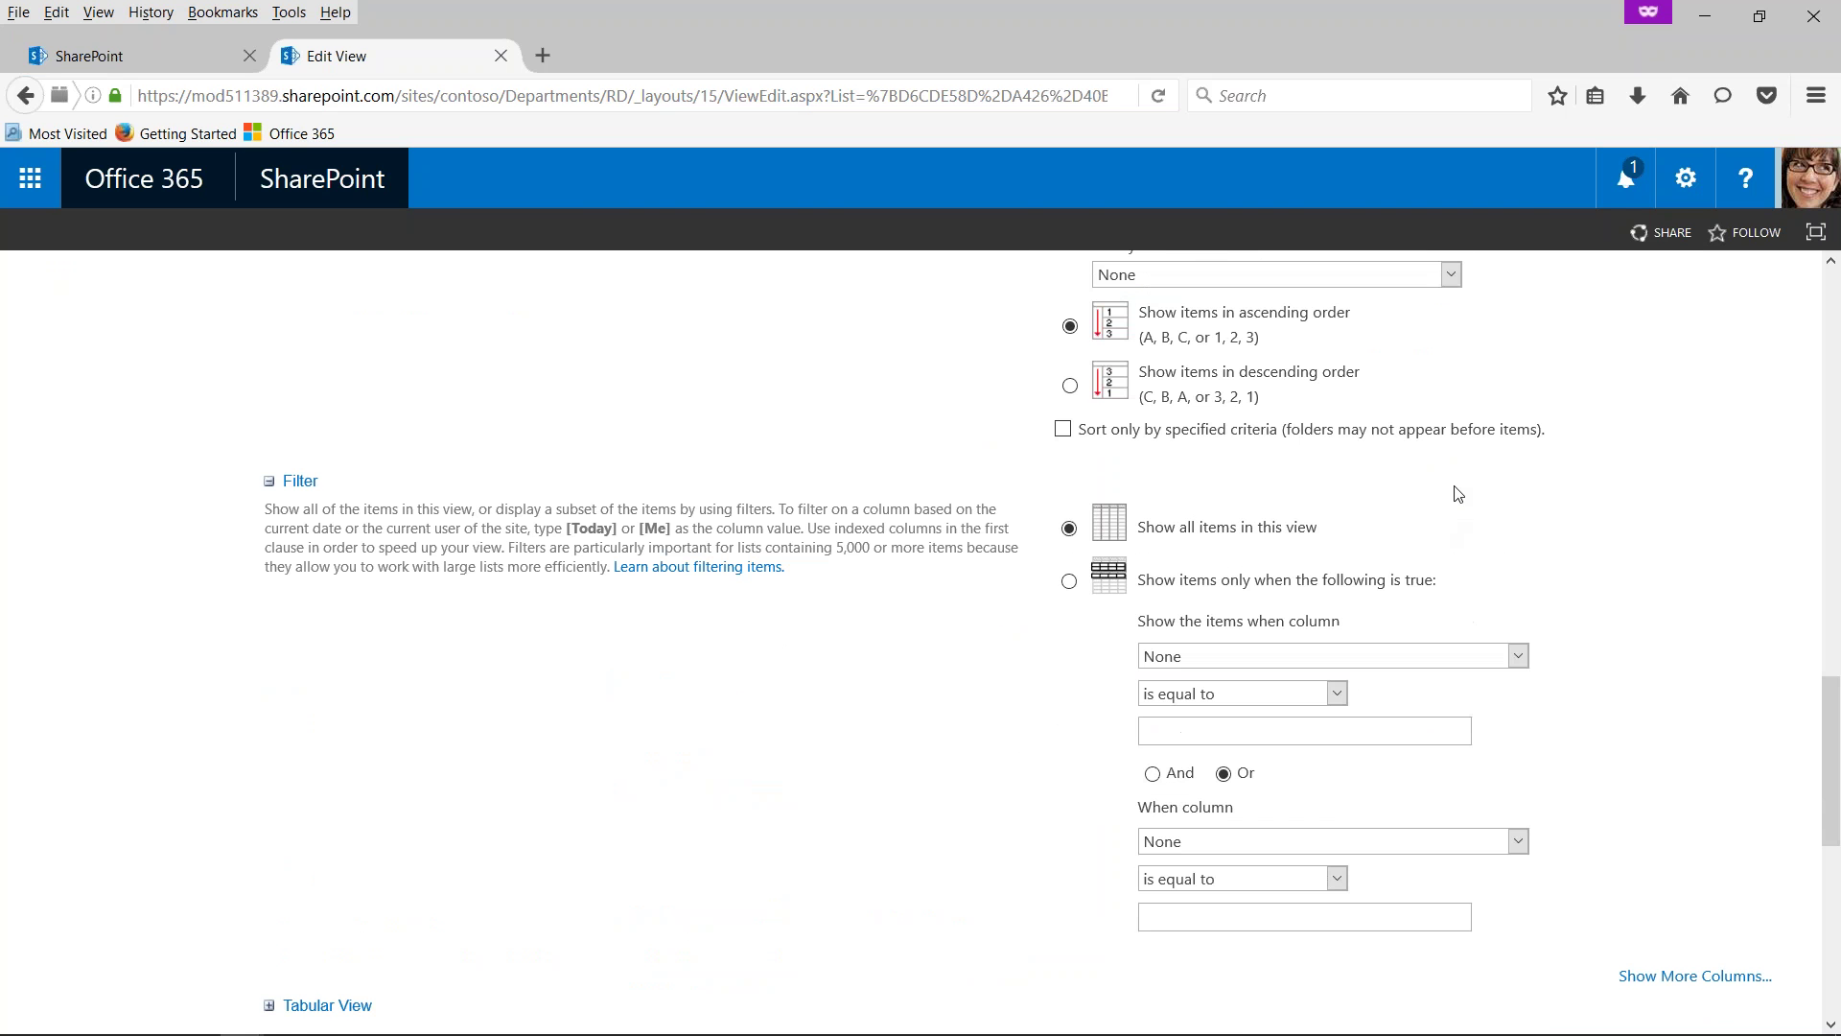
left_click(1519, 656)
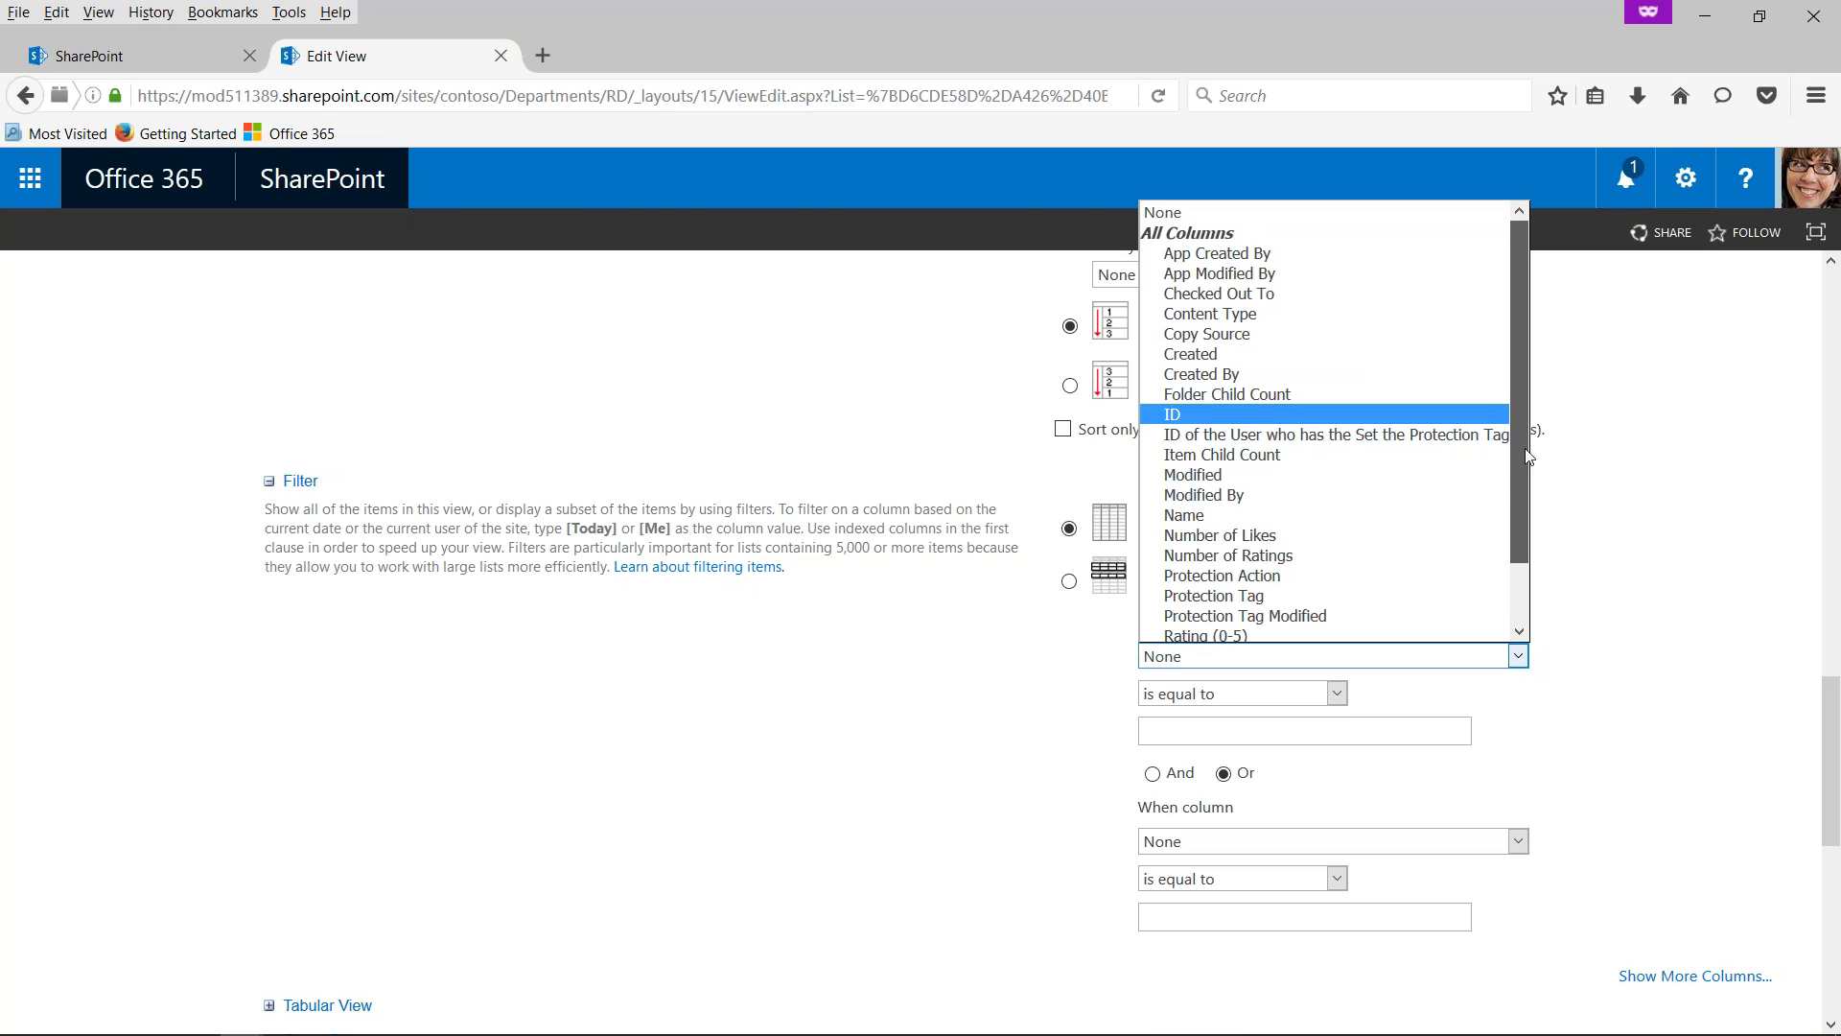
left_click_drag(1520, 422, 1536, 537)
left_click(1704, 496)
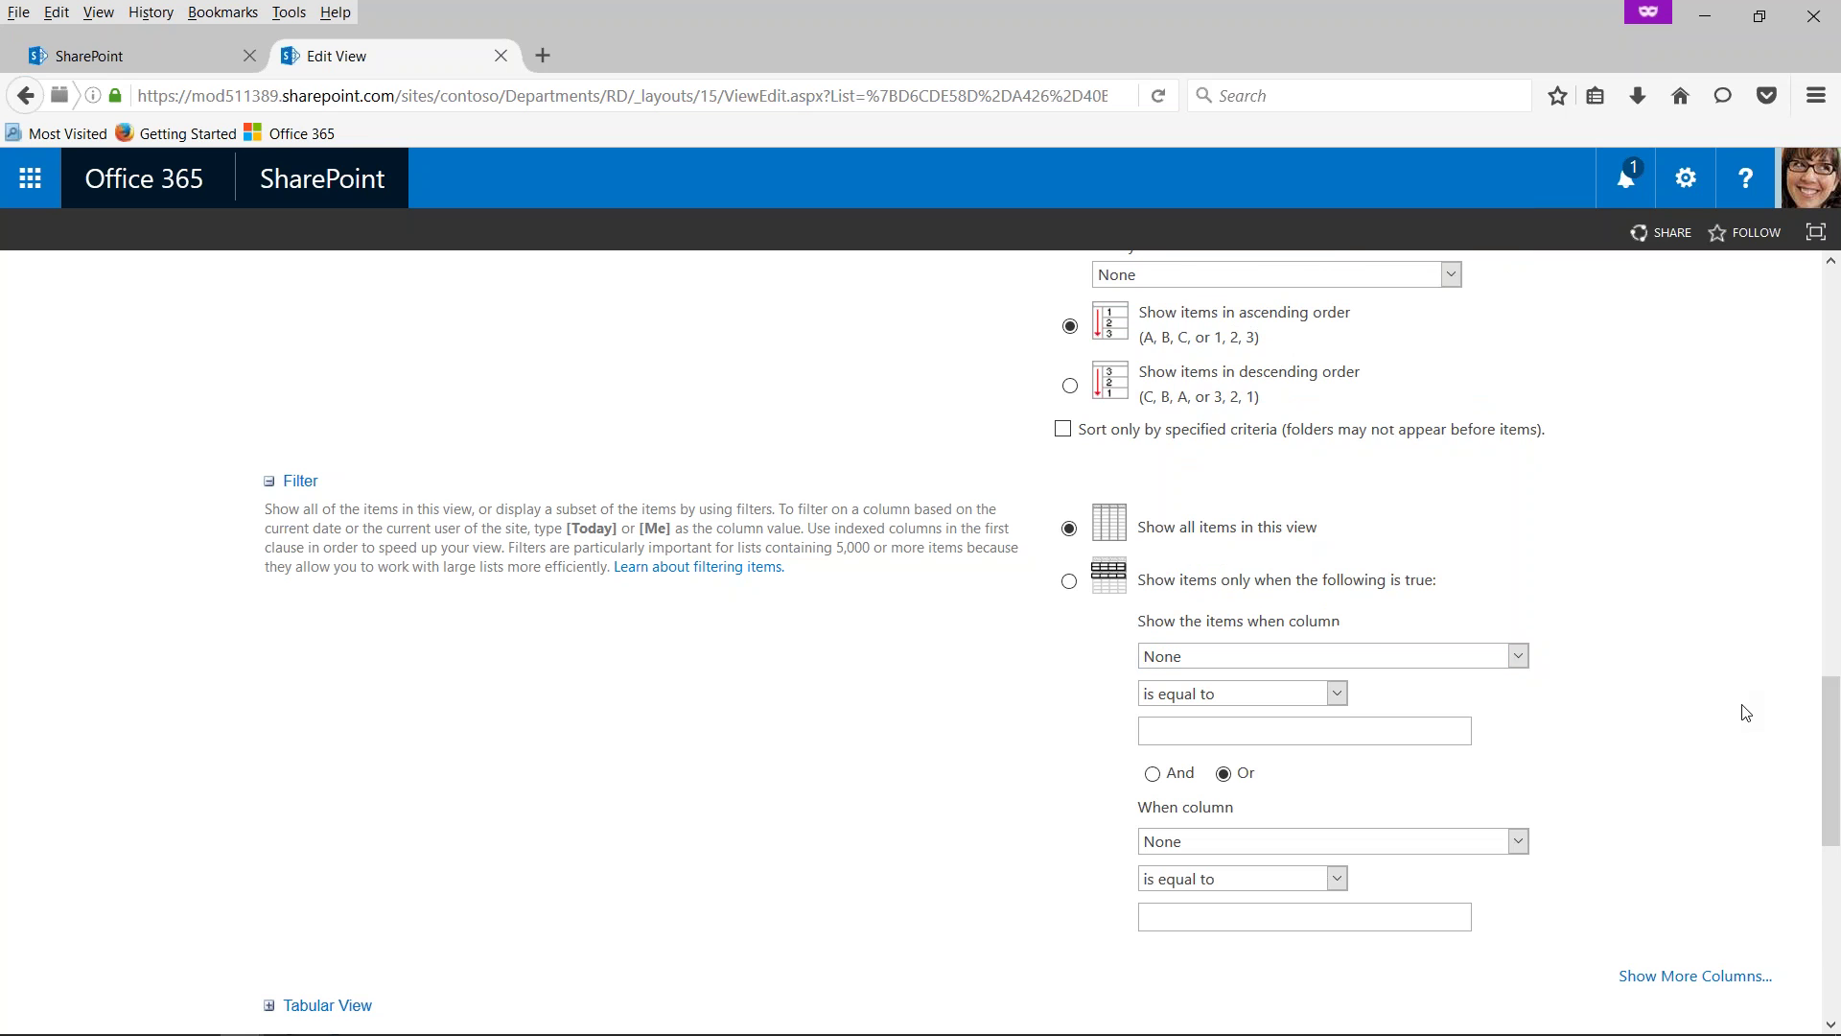
scroll(1744, 715, "down", 4)
scroll(1744, 714, "down", 3)
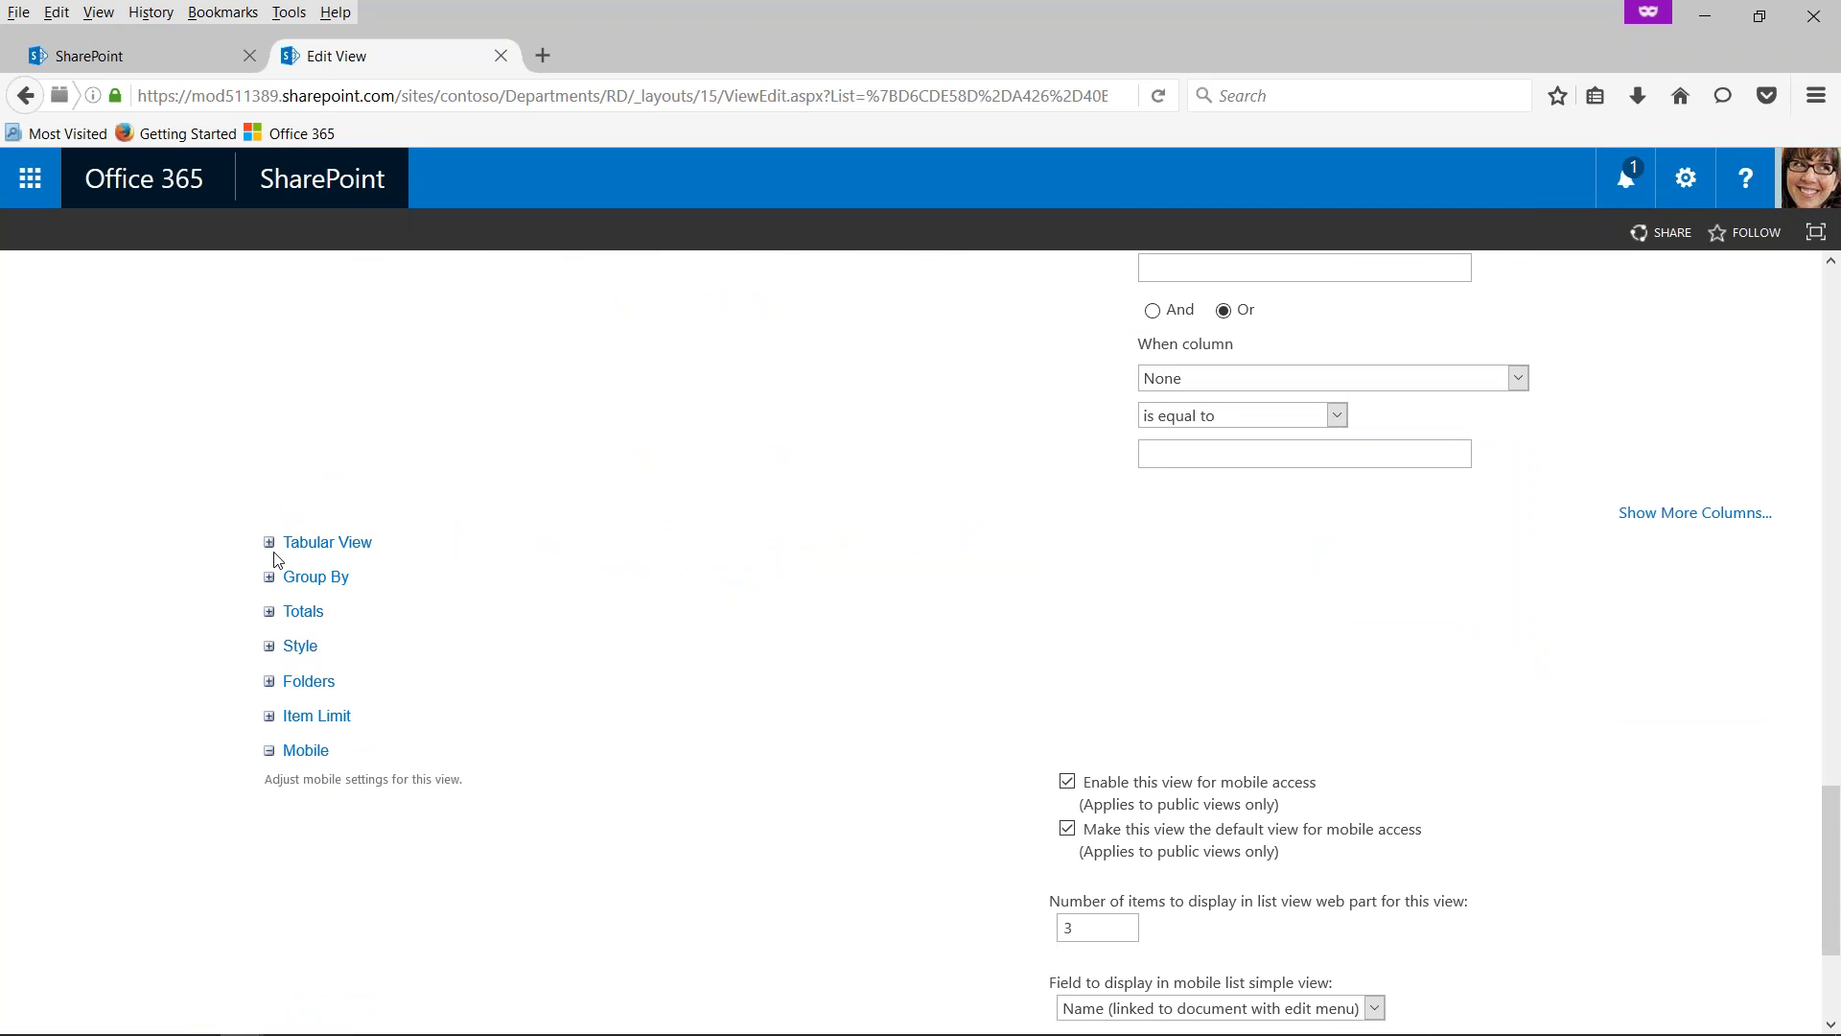
- Expand the Tabular View and Group By sections to examine their options, collapsing each one again
left_click(269, 543)
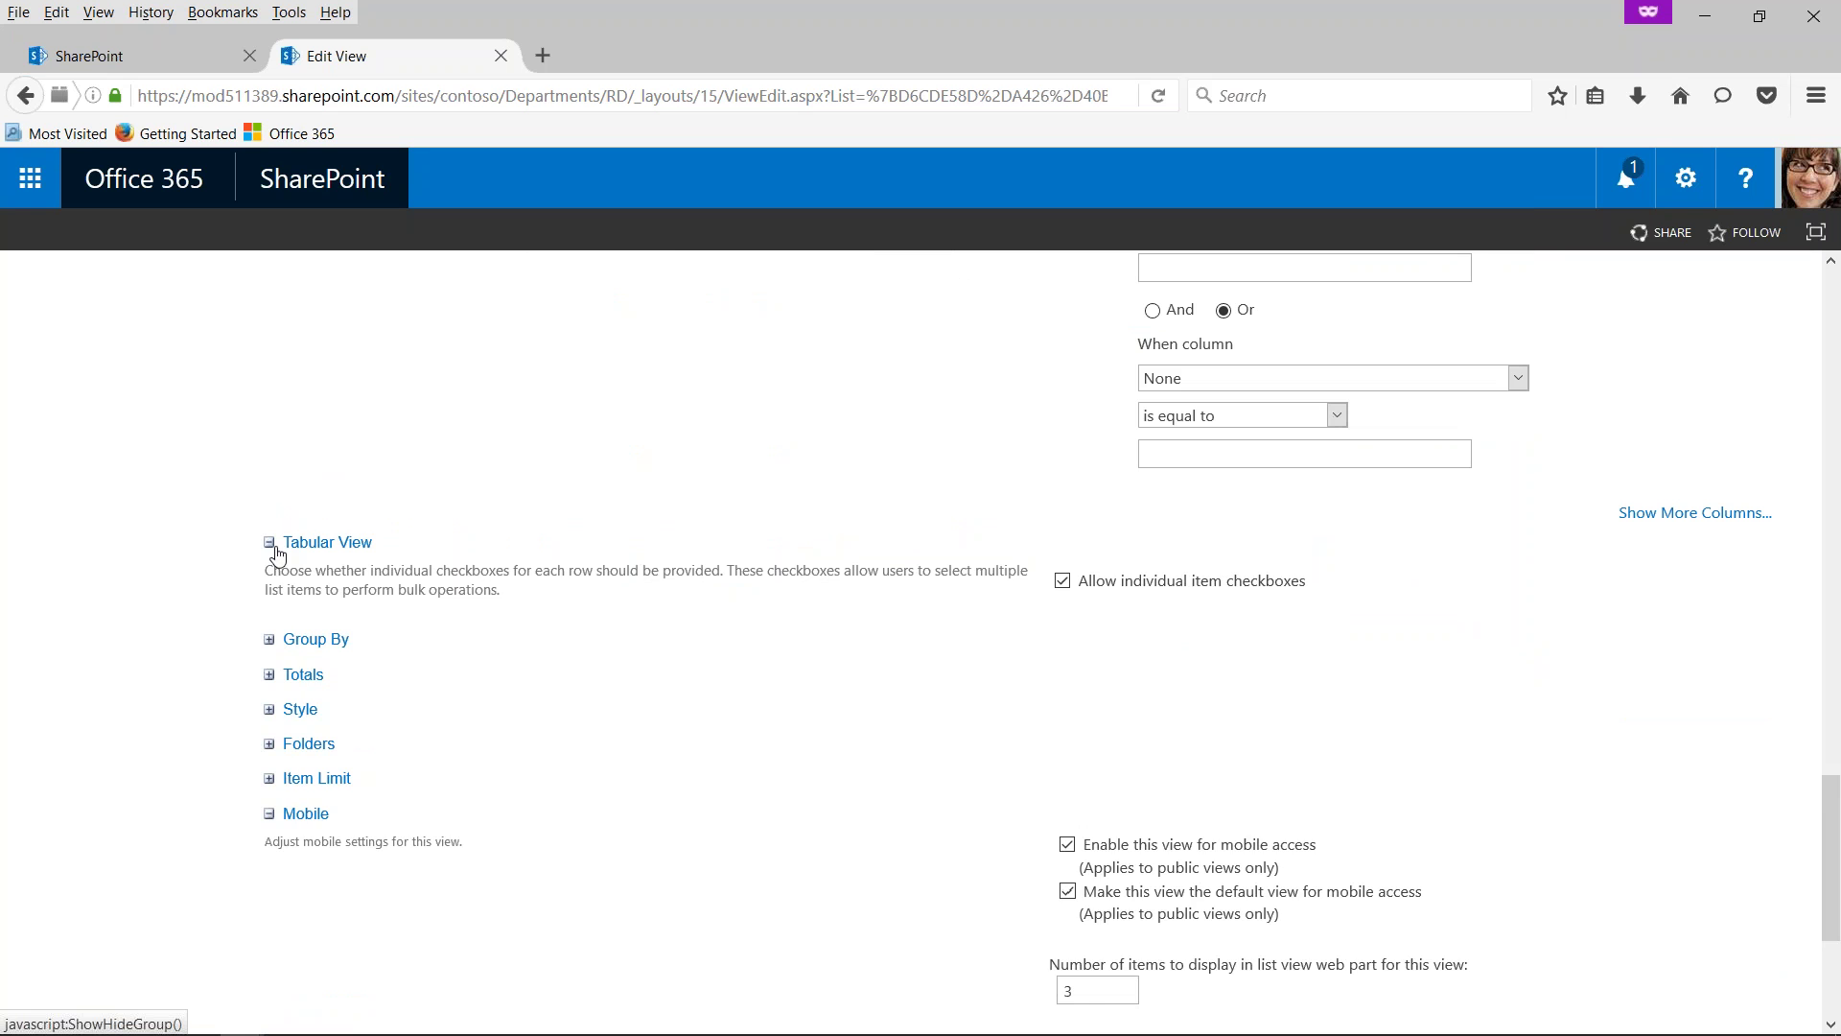
left_click(274, 547)
left_click(272, 580)
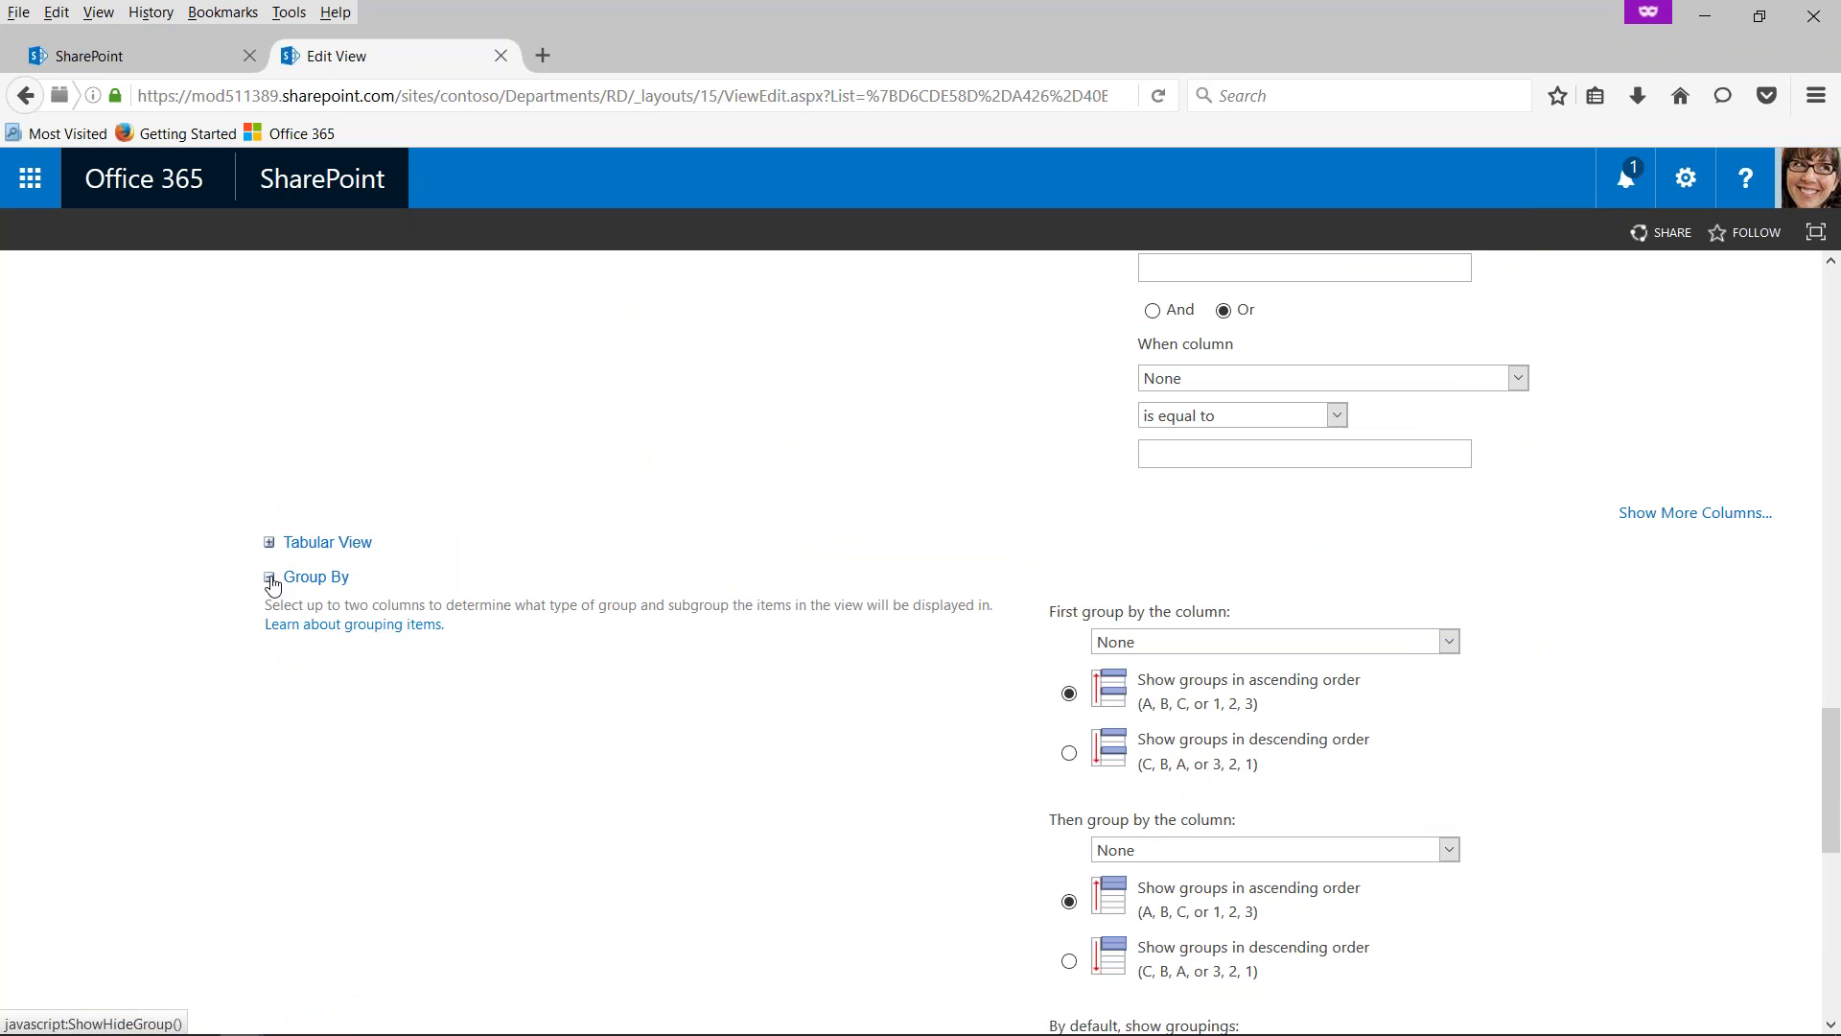
left_click(272, 579)
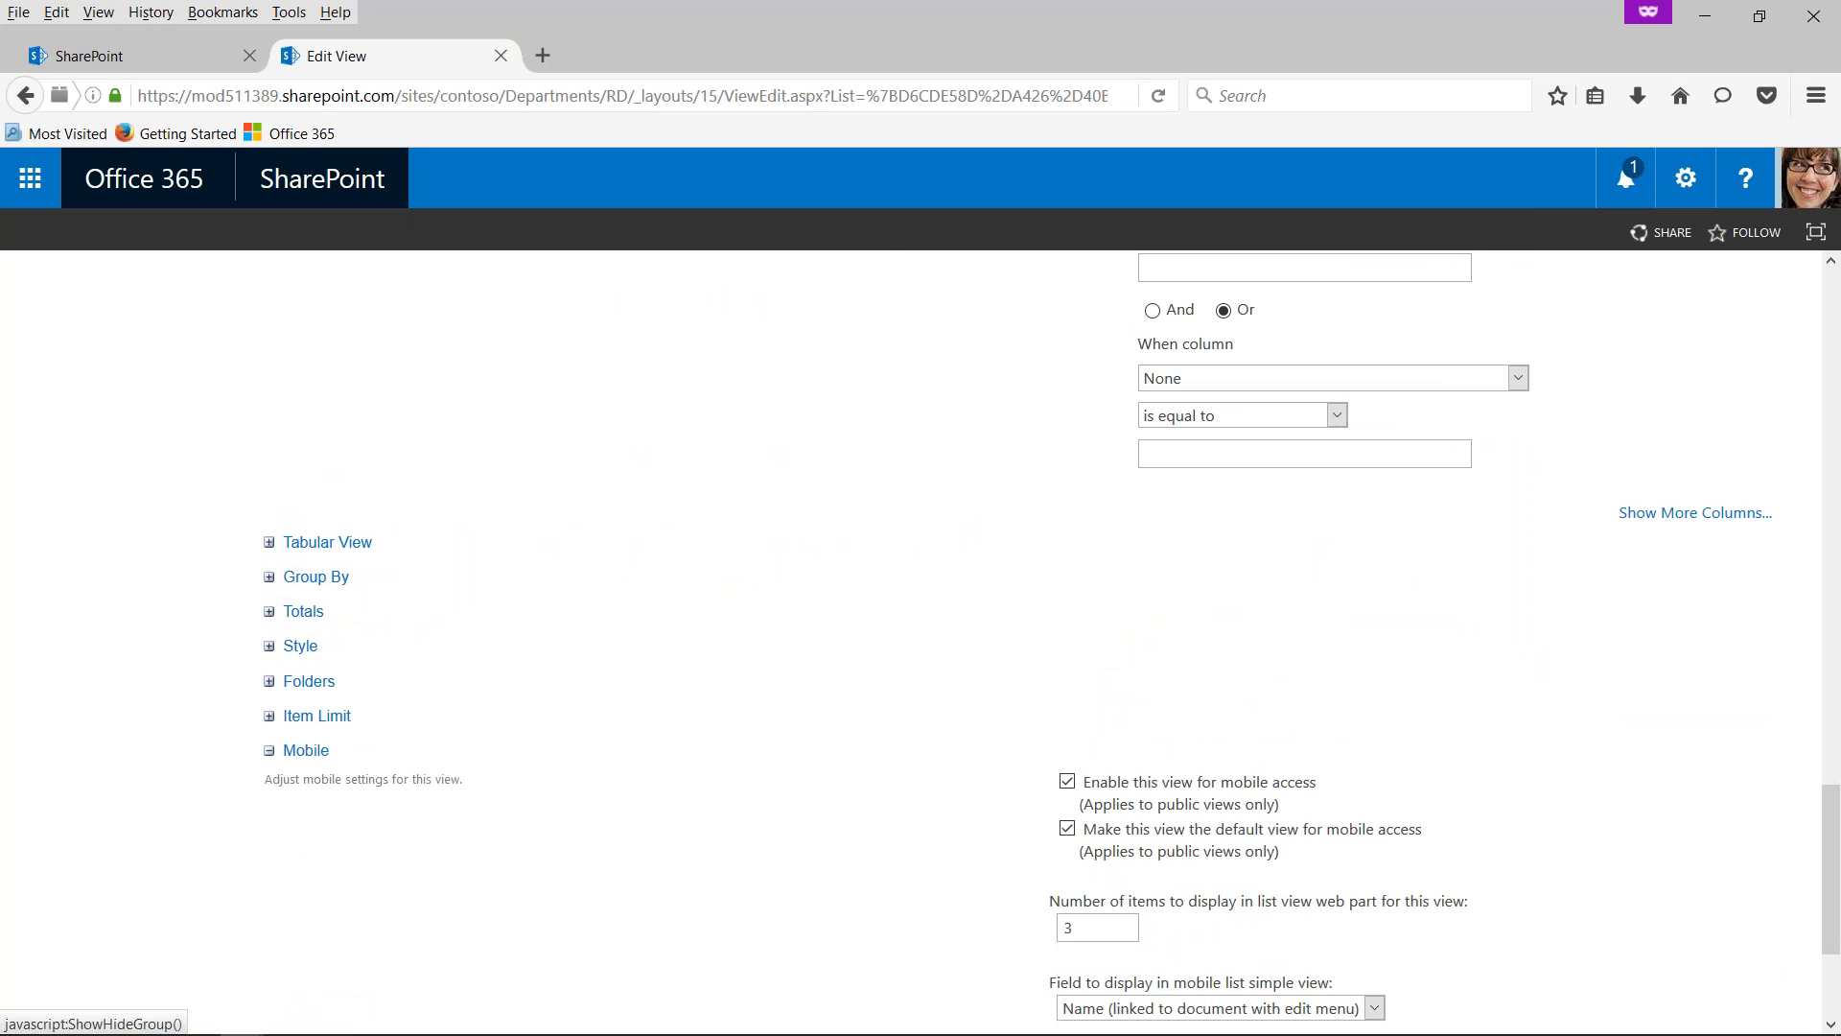
- Set the All Documents view style to Preview Pane, save the view, and browse the document list with its previews
left_click(300, 645)
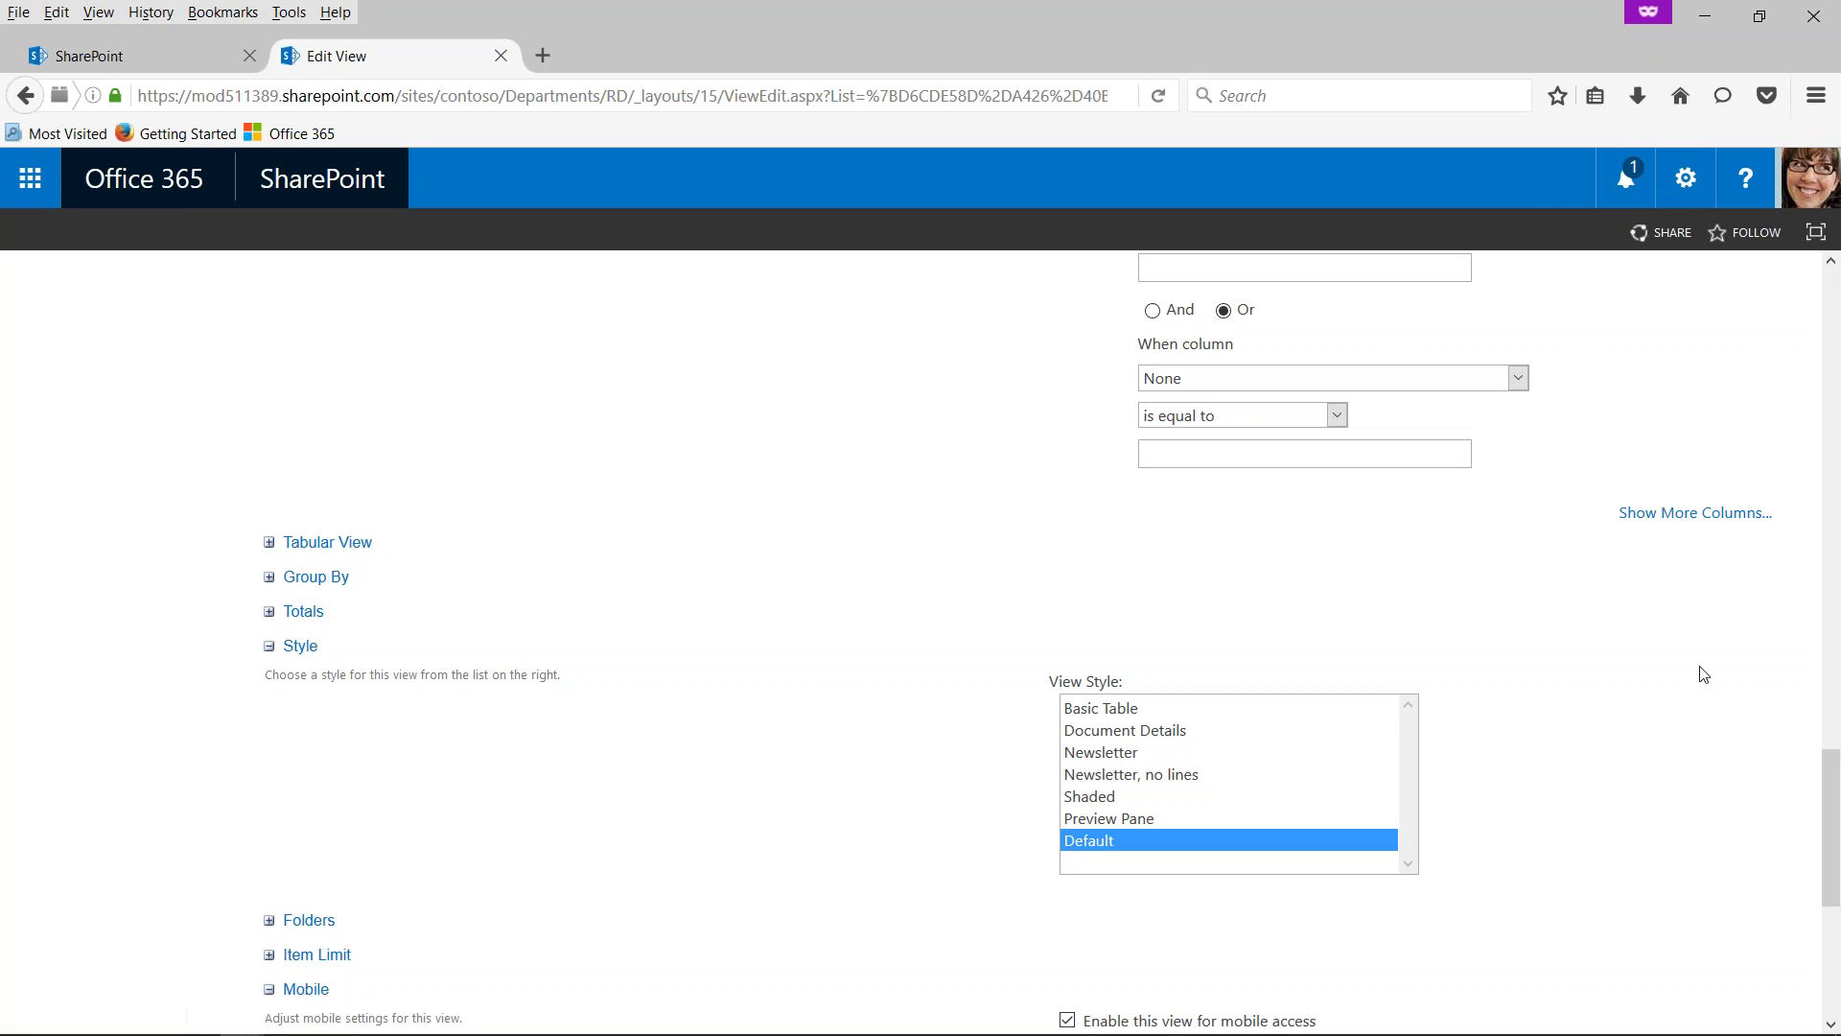
scroll(1704, 688, "down", 3)
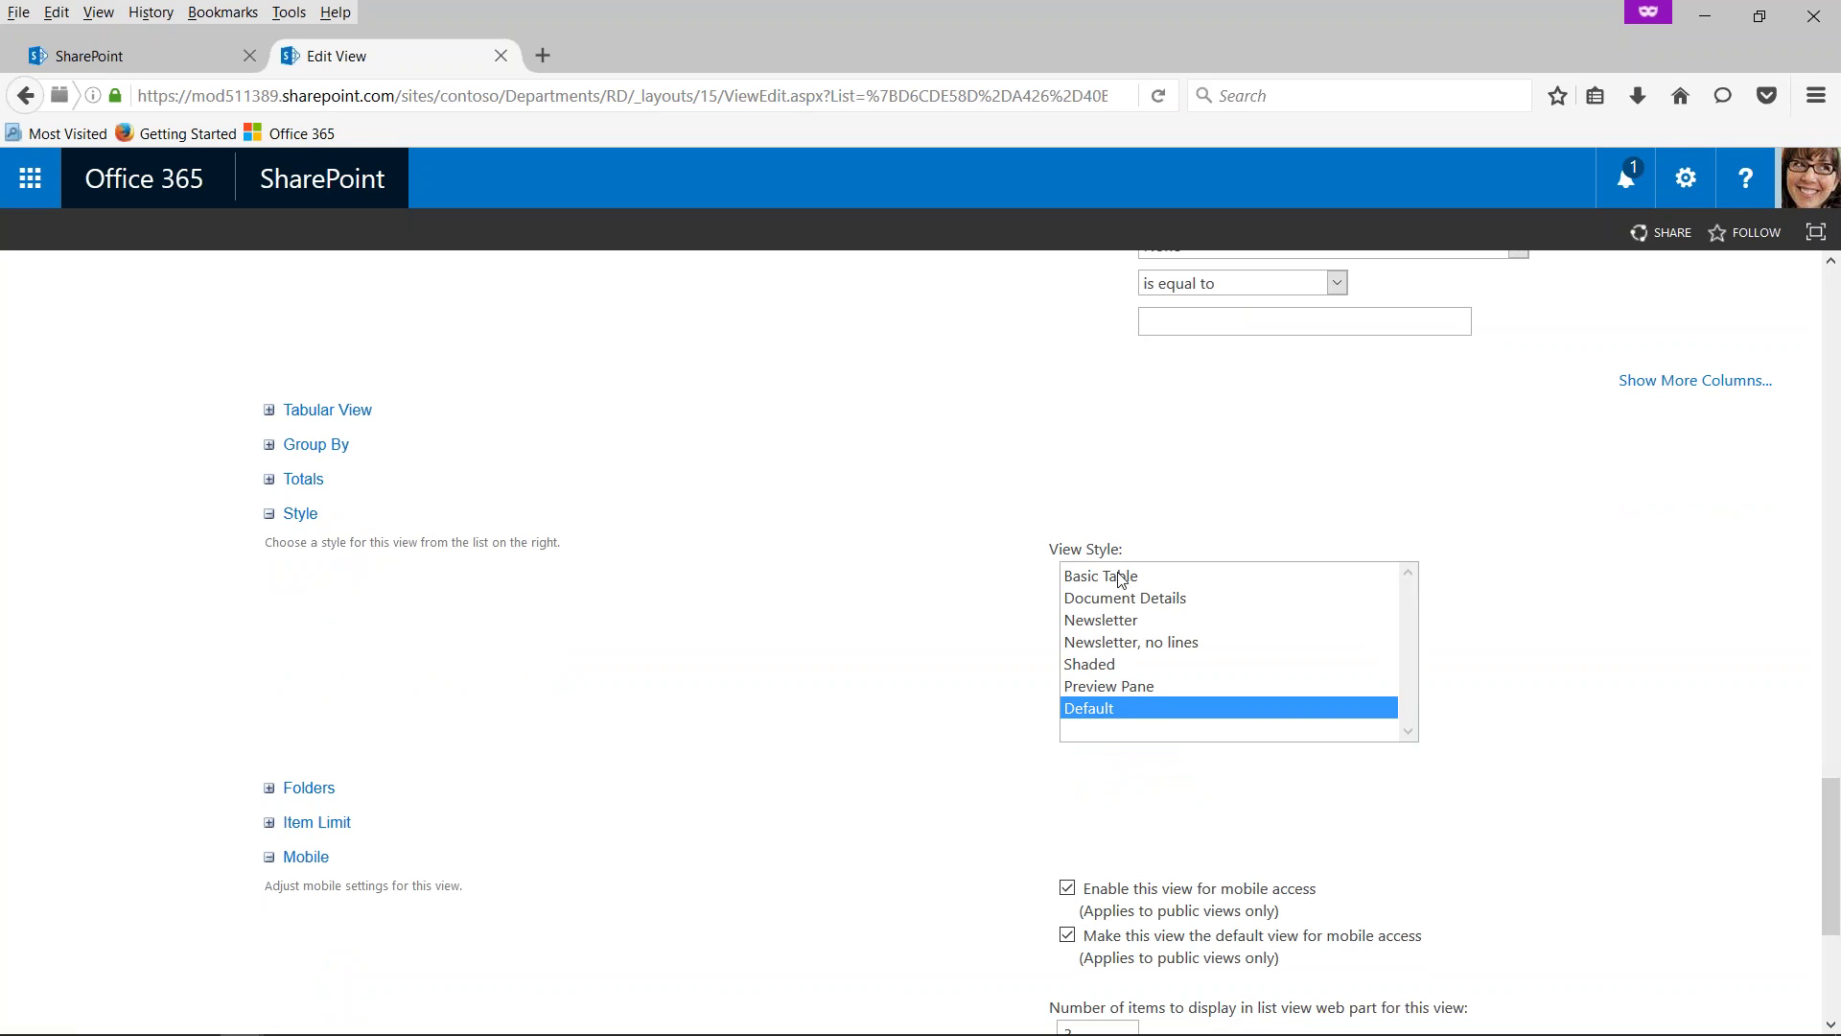
scroll(1247, 652, "up", 1)
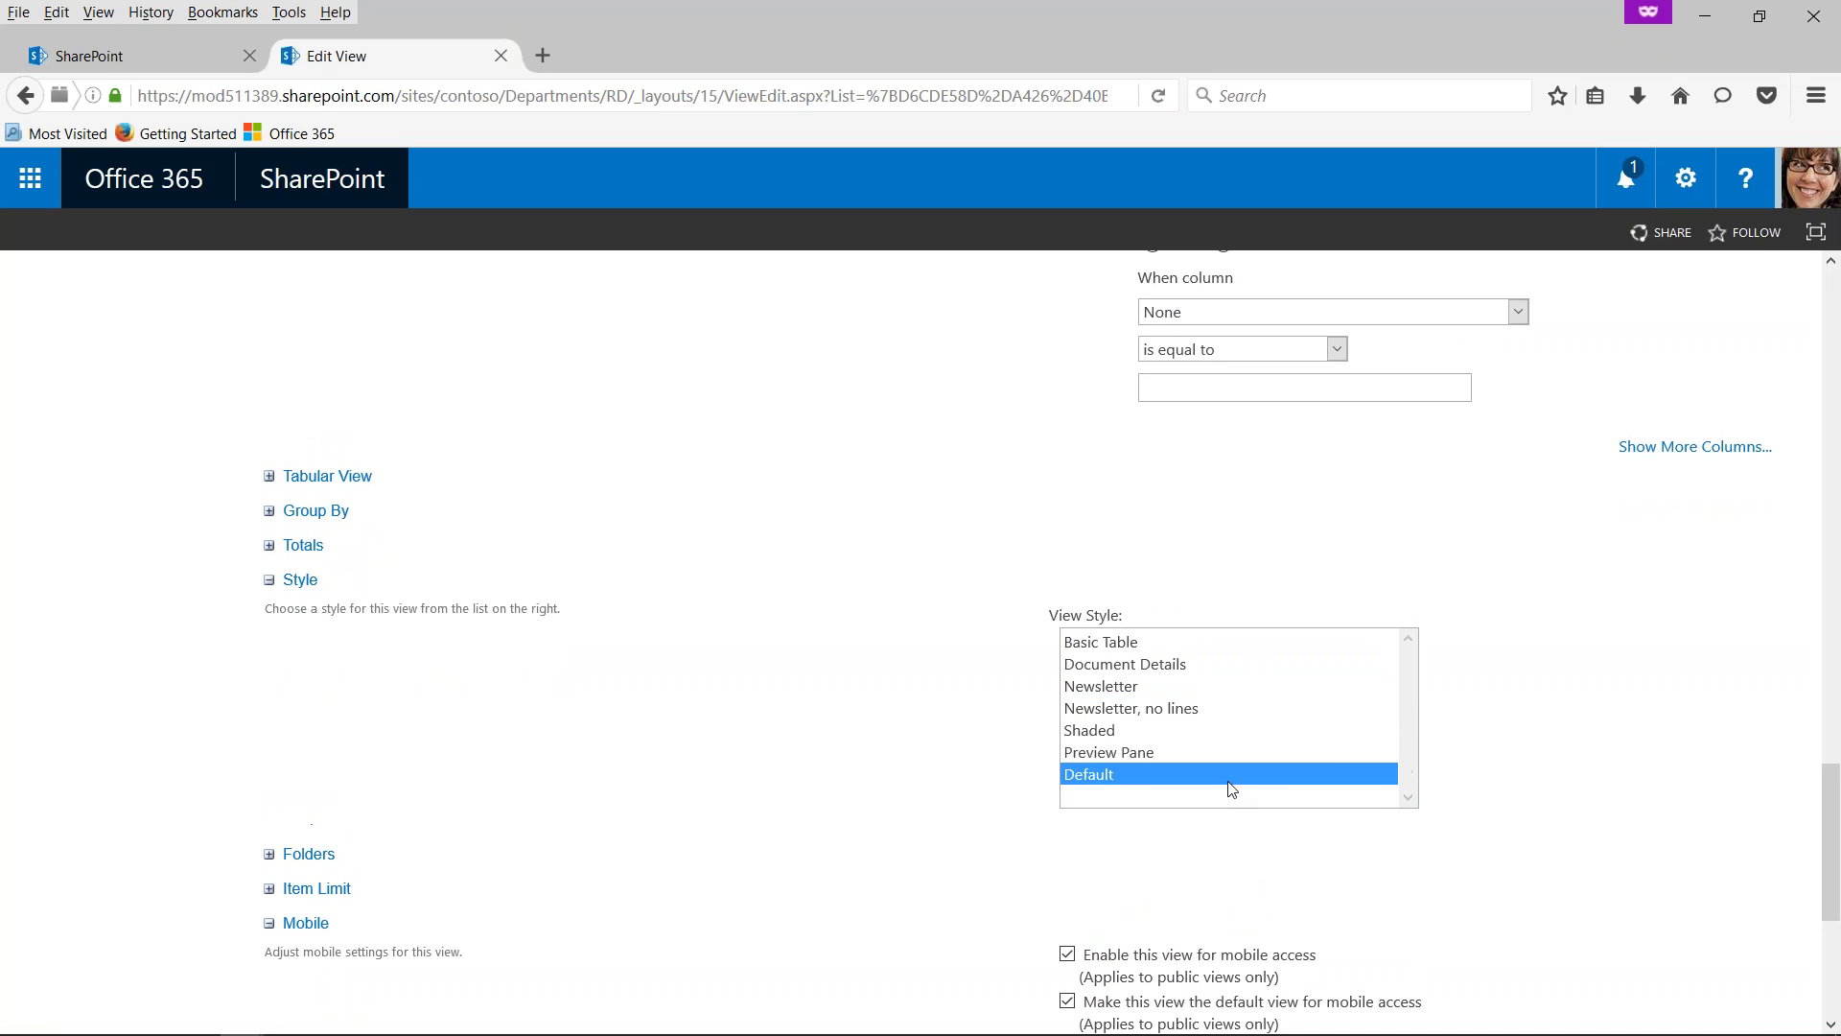
left_click(1100, 754)
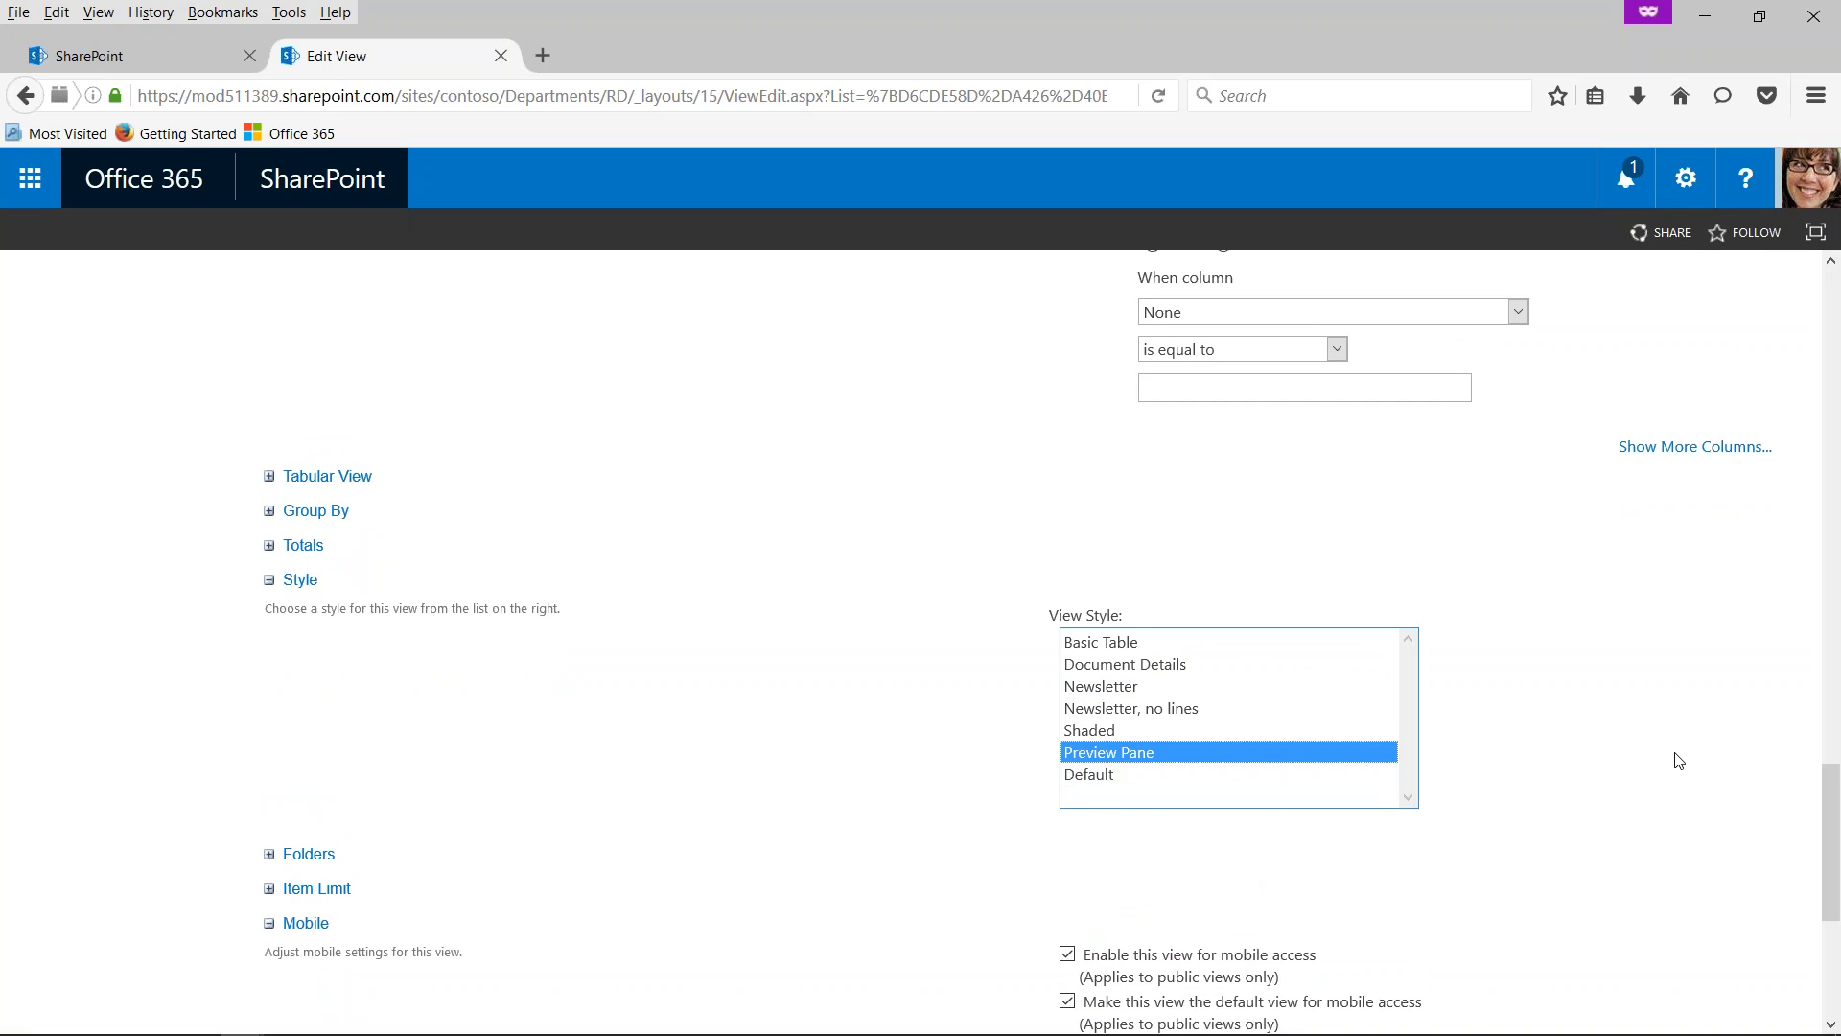
scroll(1679, 761, "down", 3)
scroll(1679, 761, "down", 3)
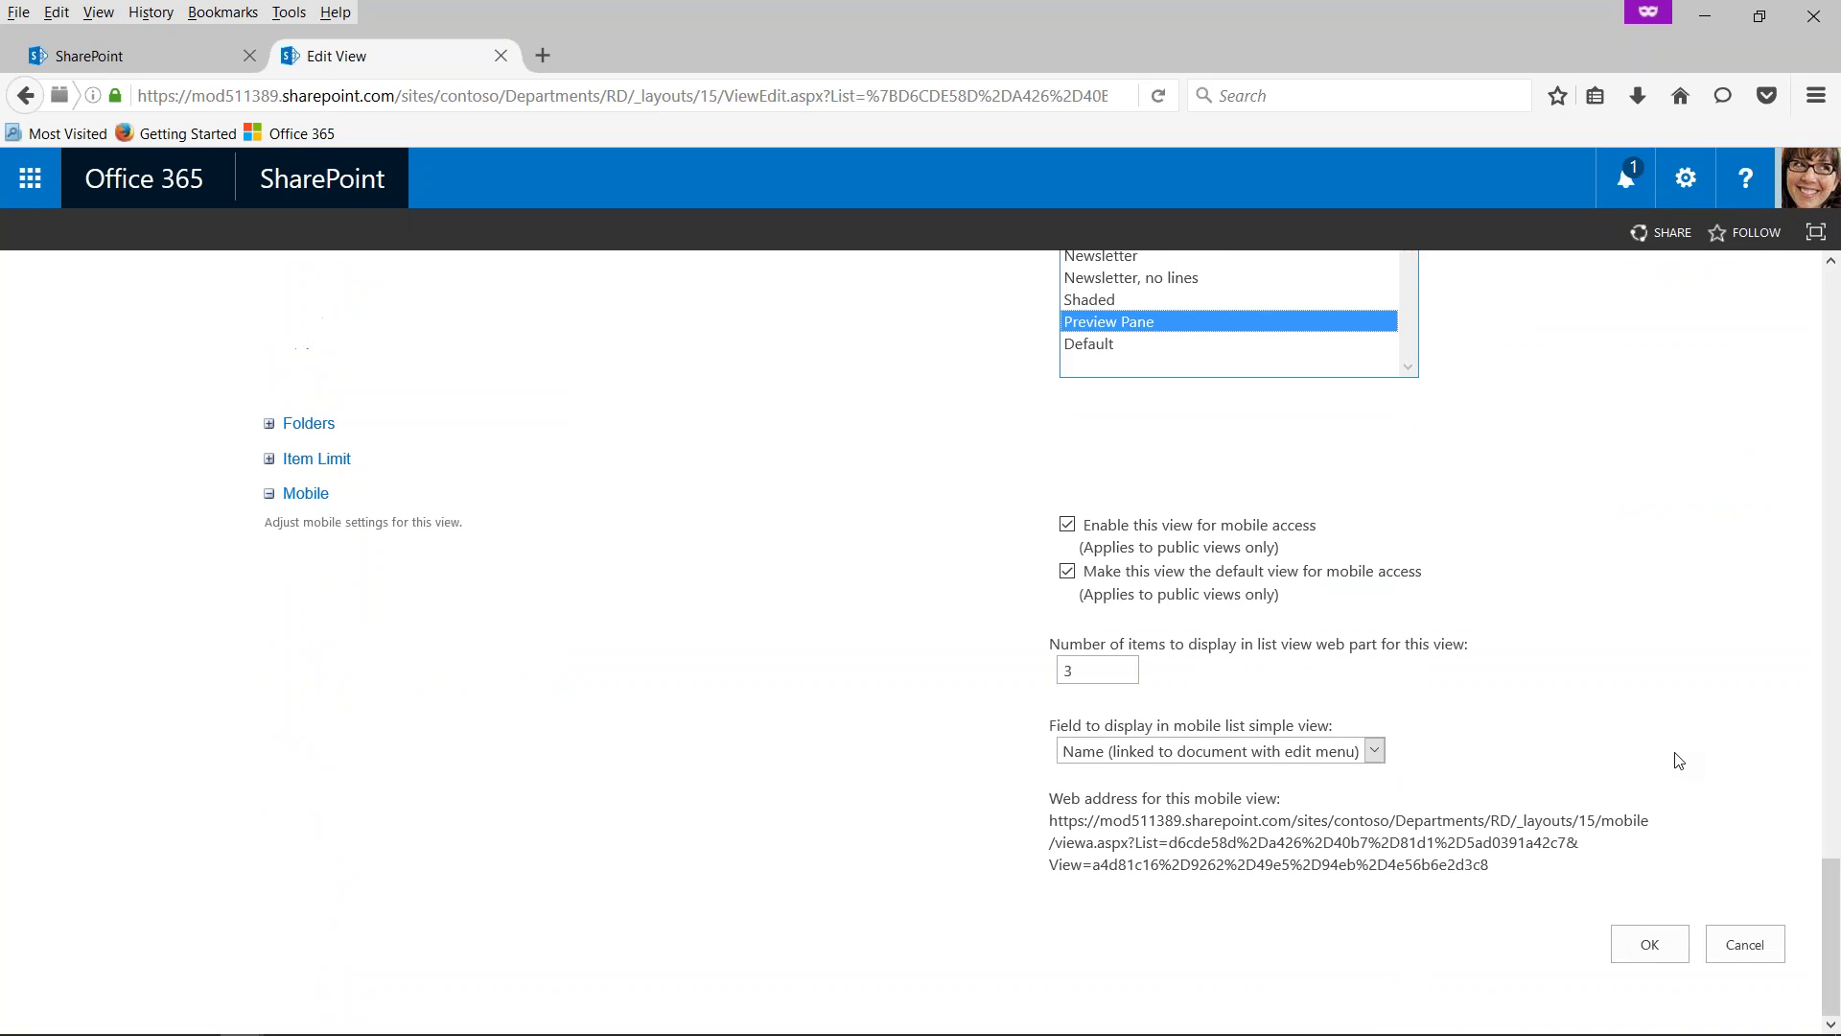
left_click(1643, 942)
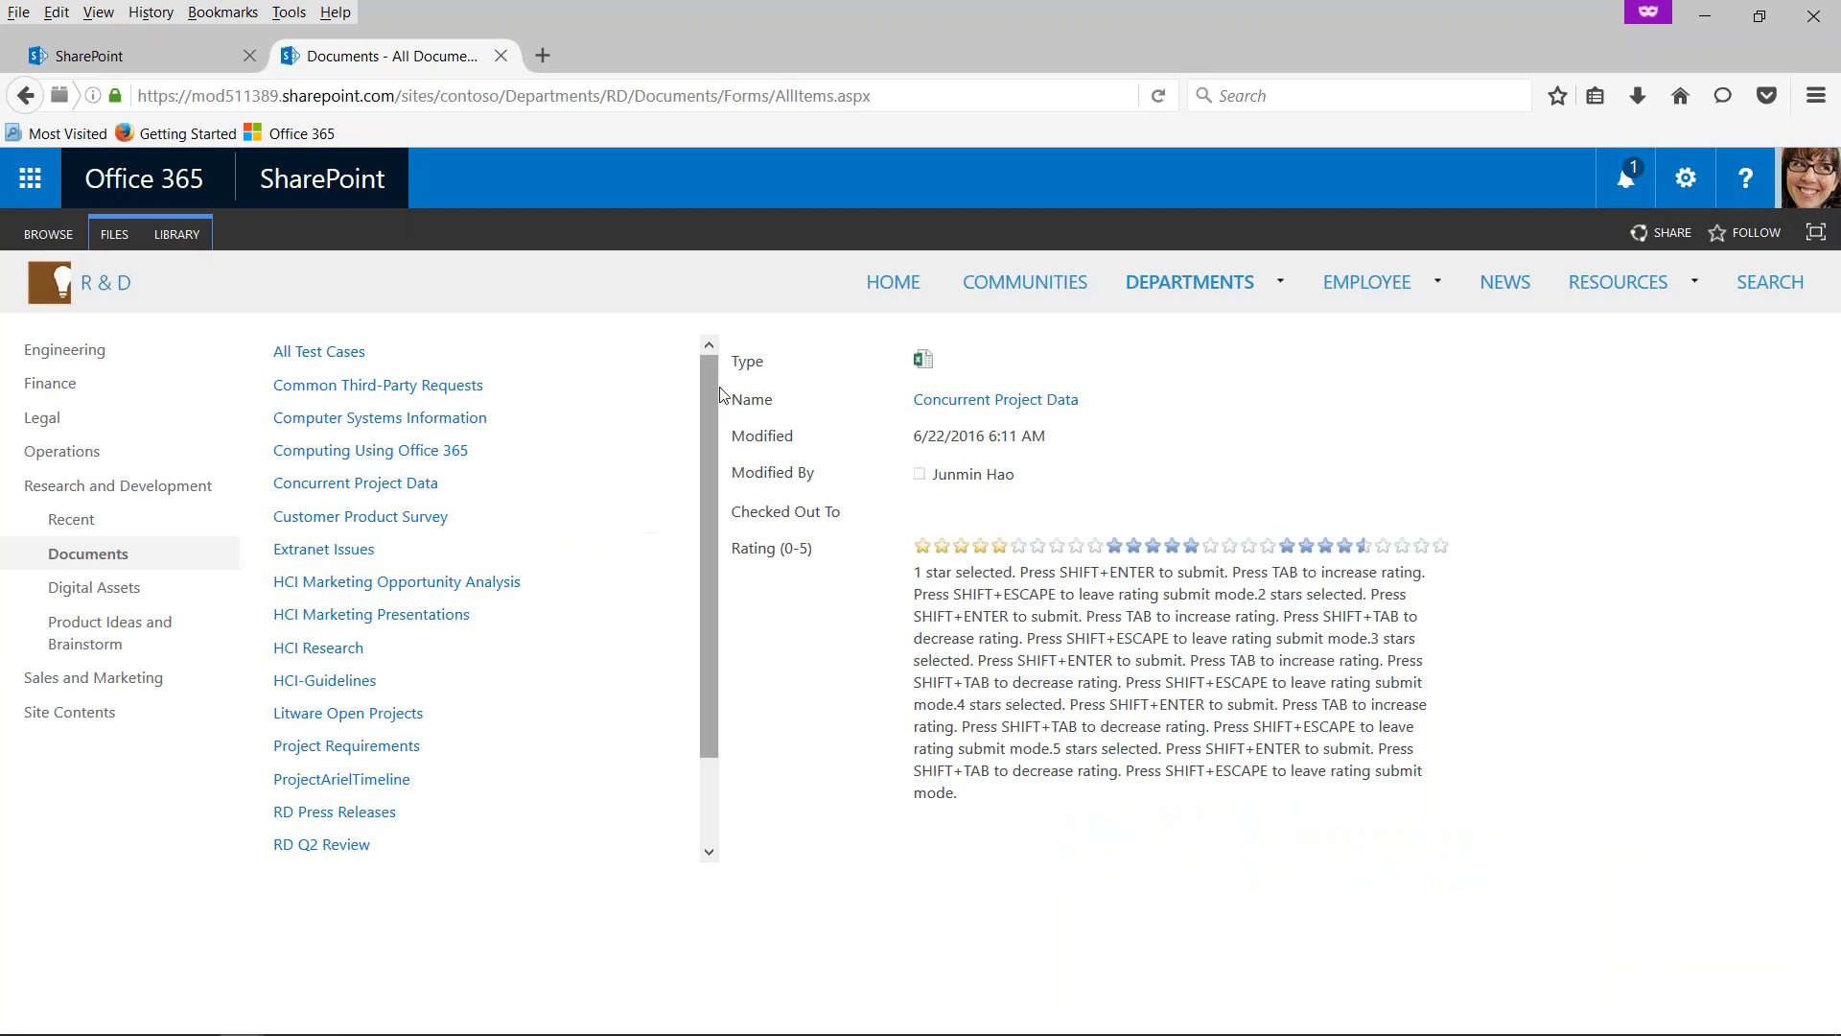
left_click_drag(712, 365, 730, 403)
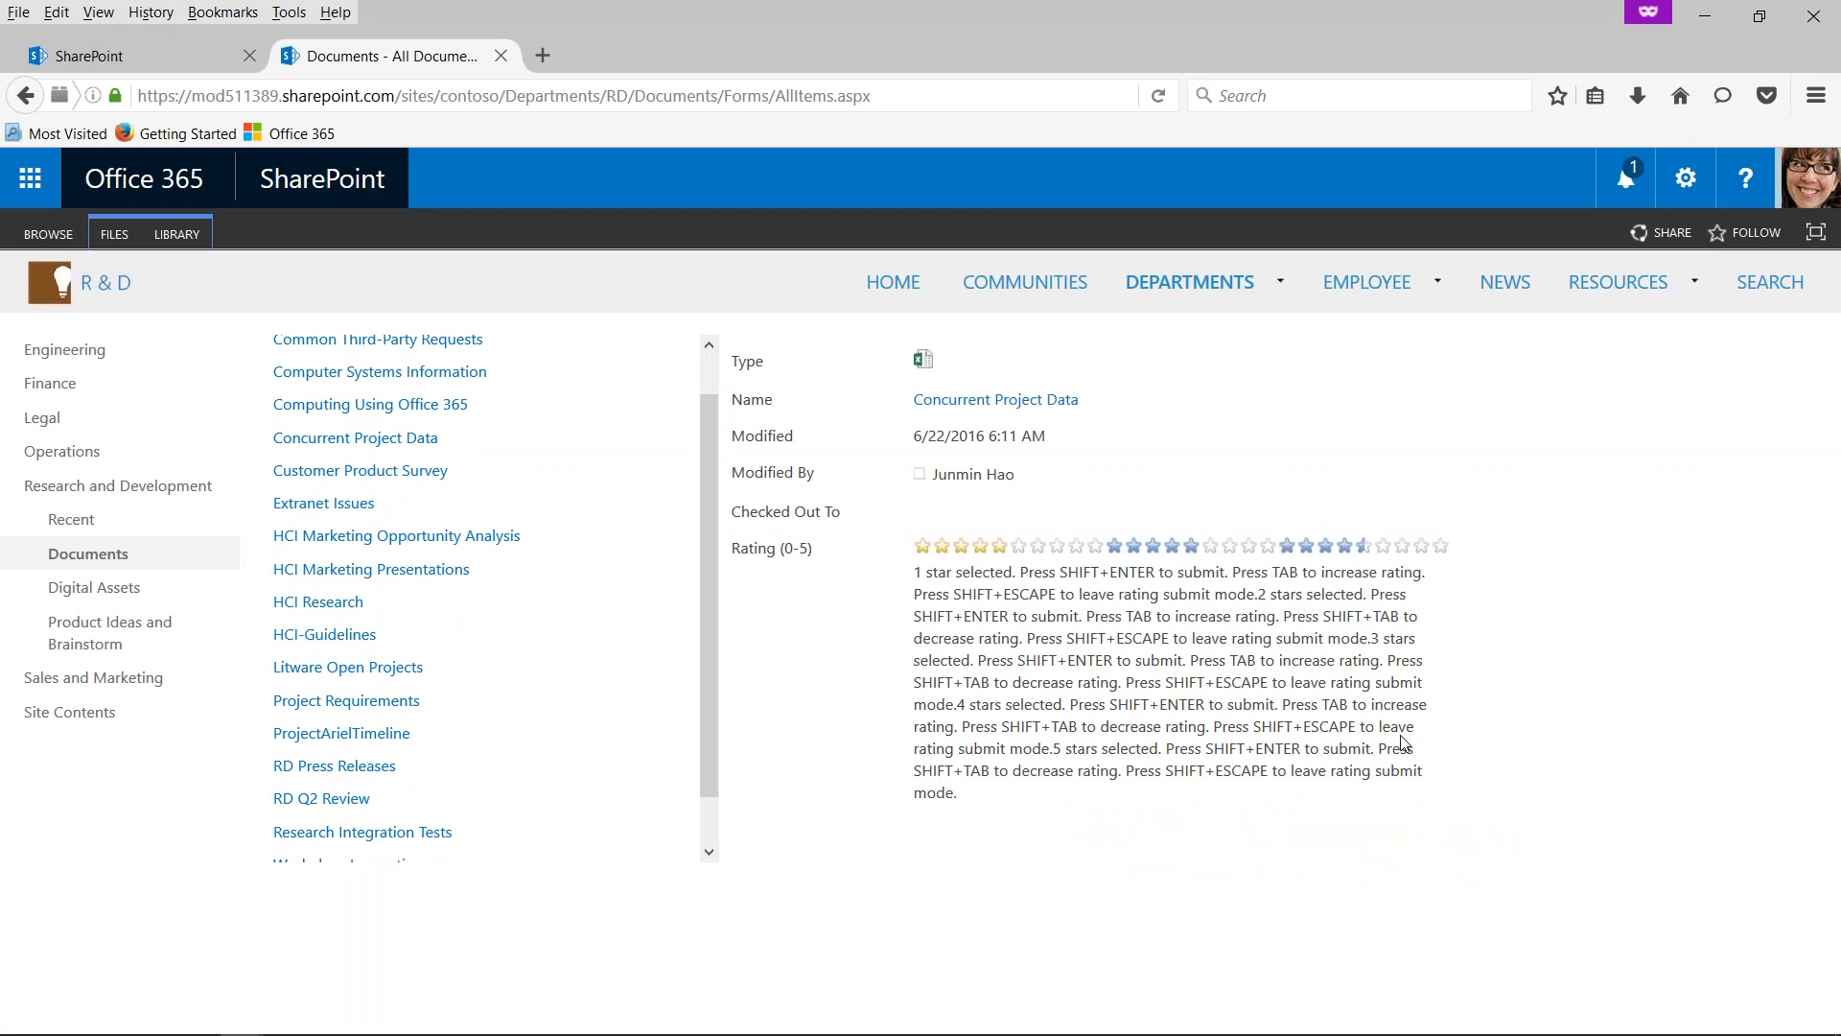
left_click_drag(702, 728, 702, 585)
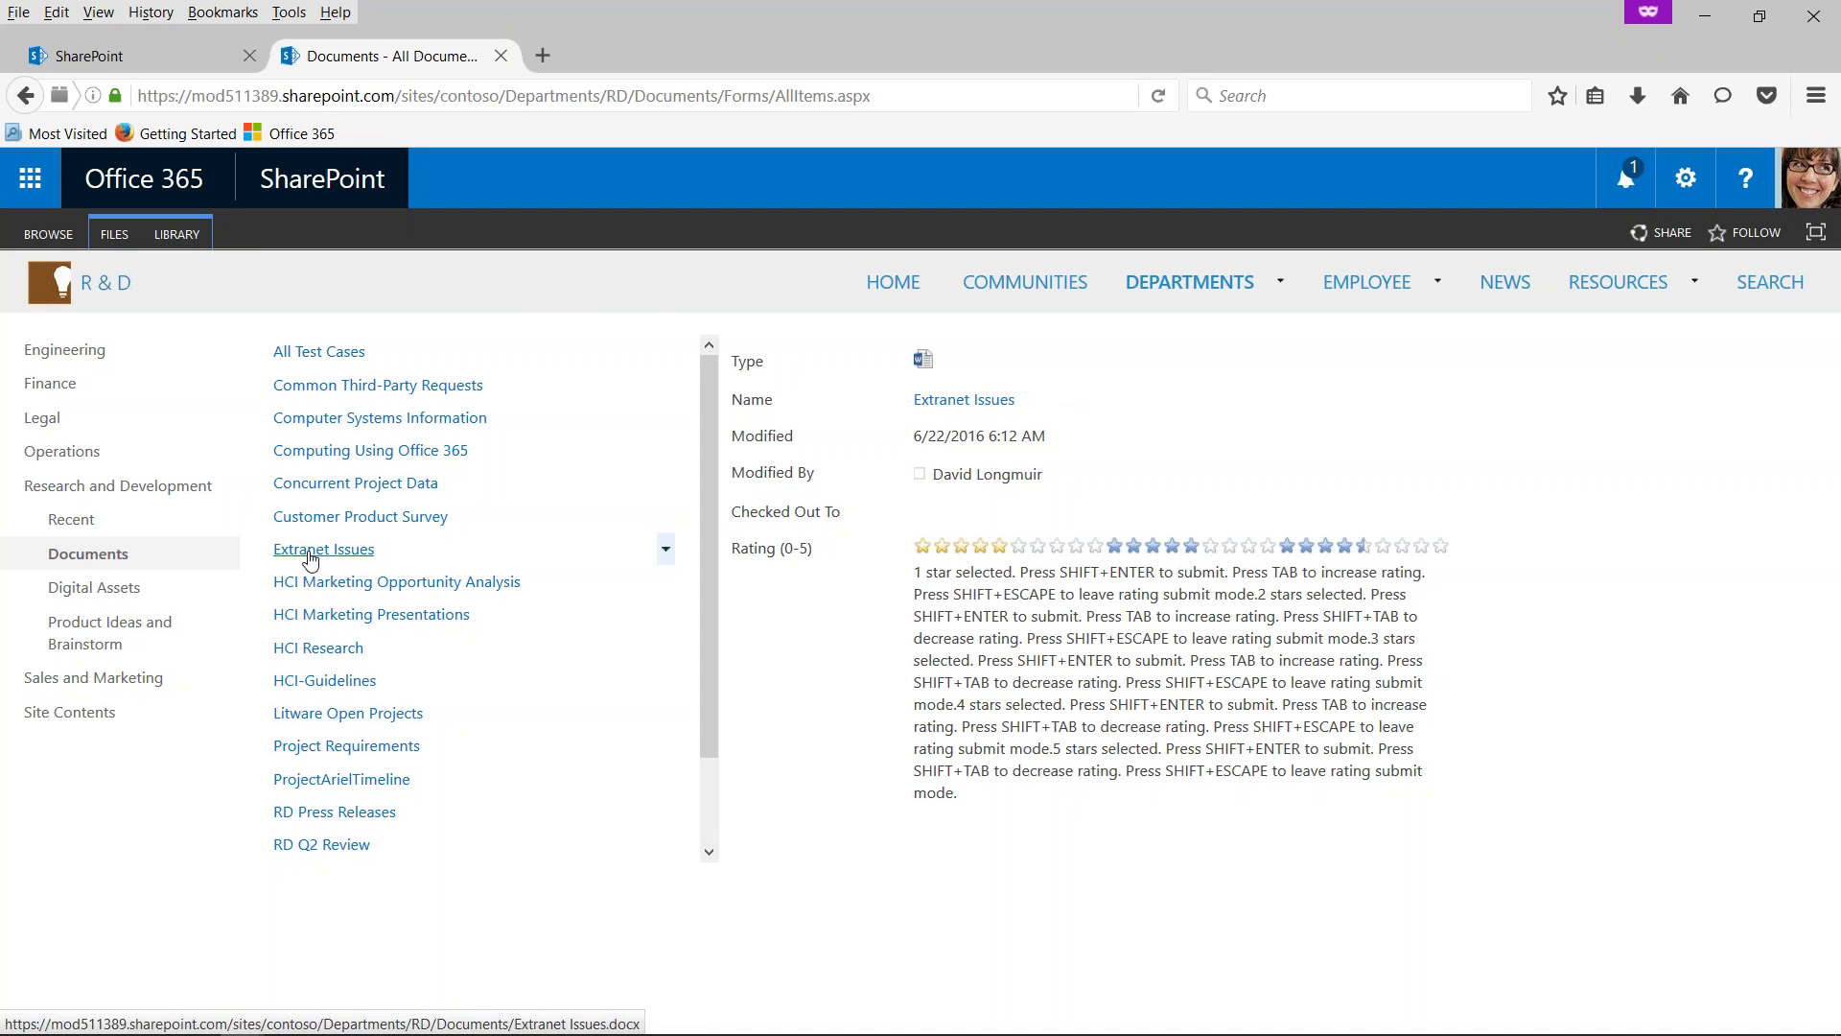
- Modify the All Documents view to use the Shaded style and save the view
left_click(177, 235)
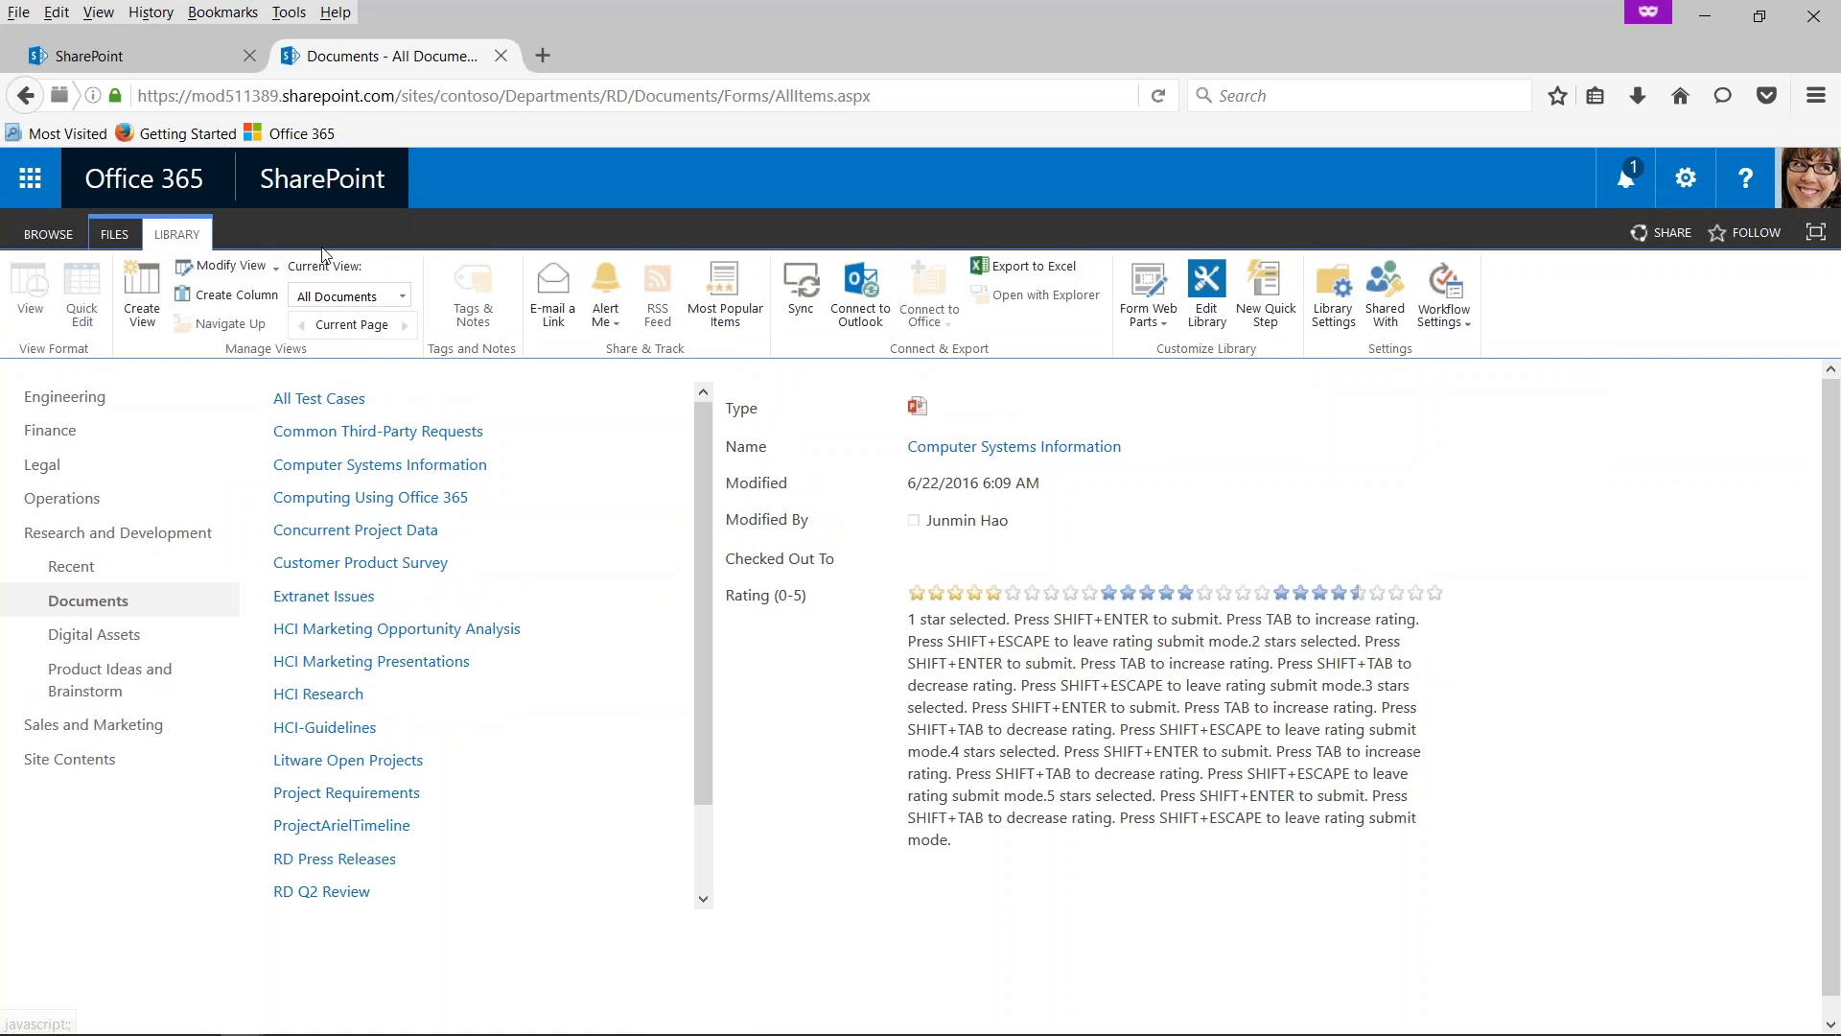
left_click(273, 268)
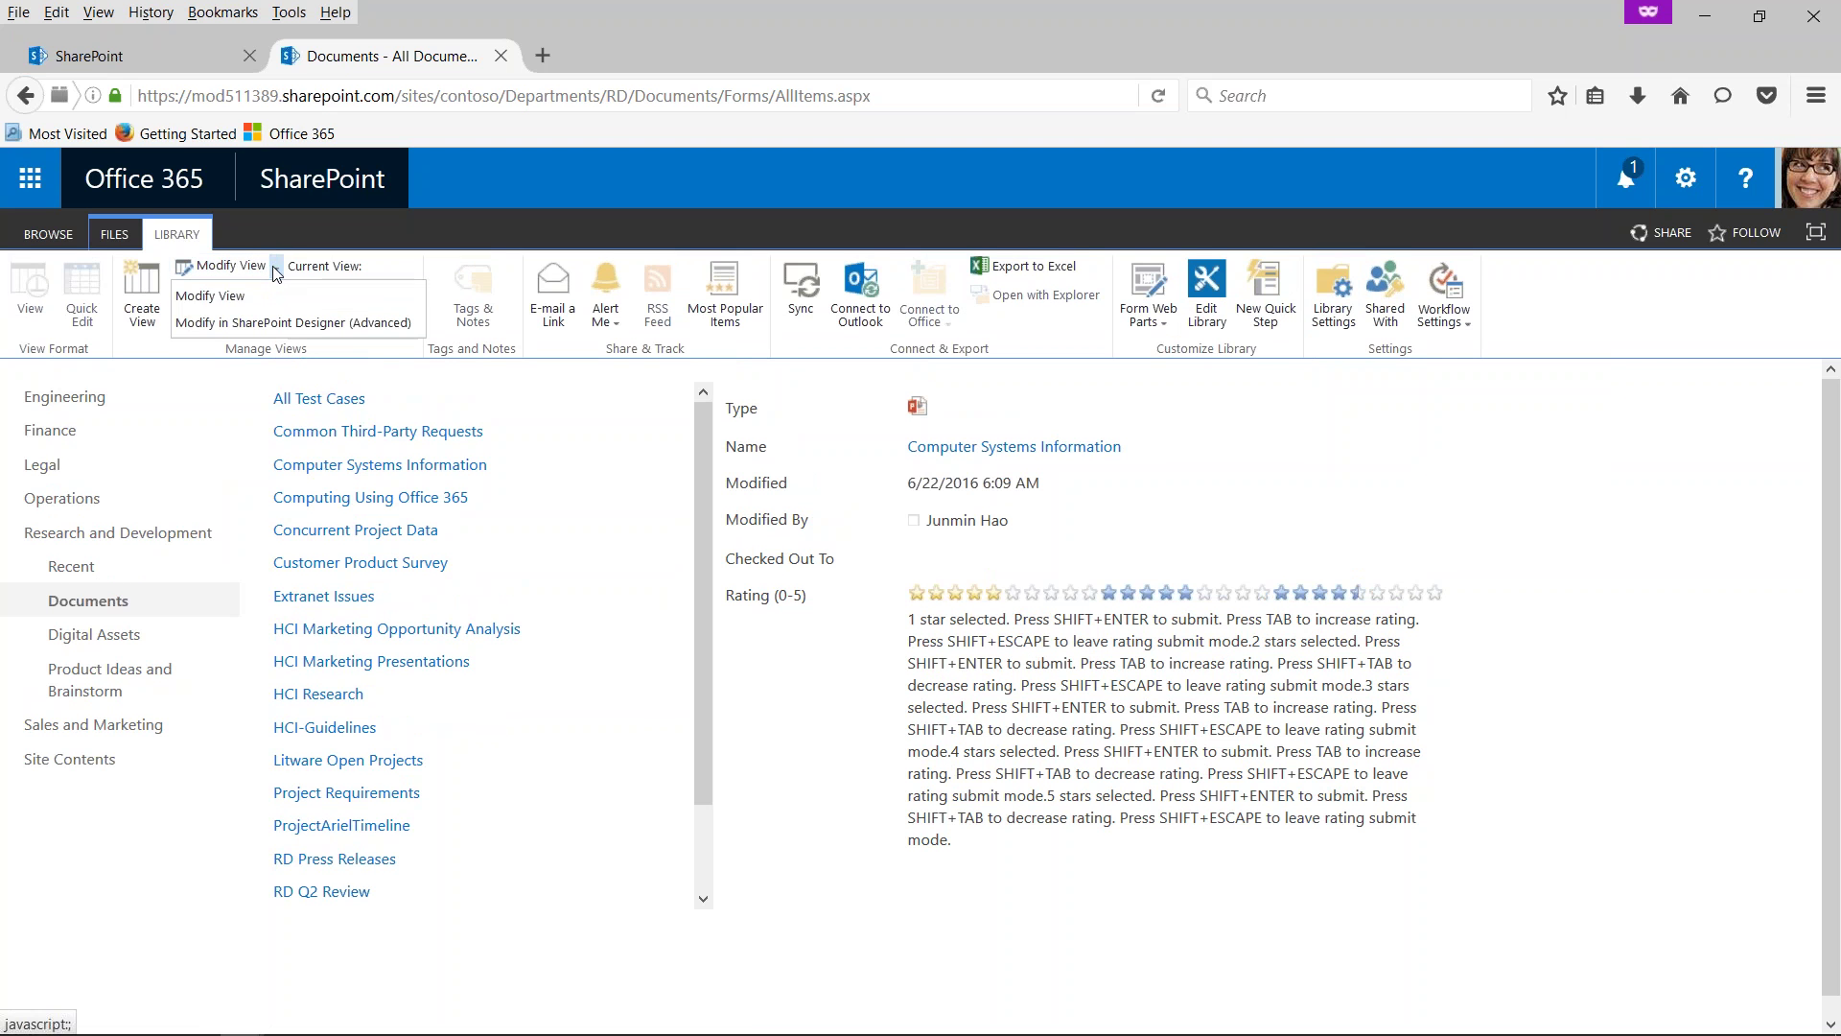
left_click(227, 300)
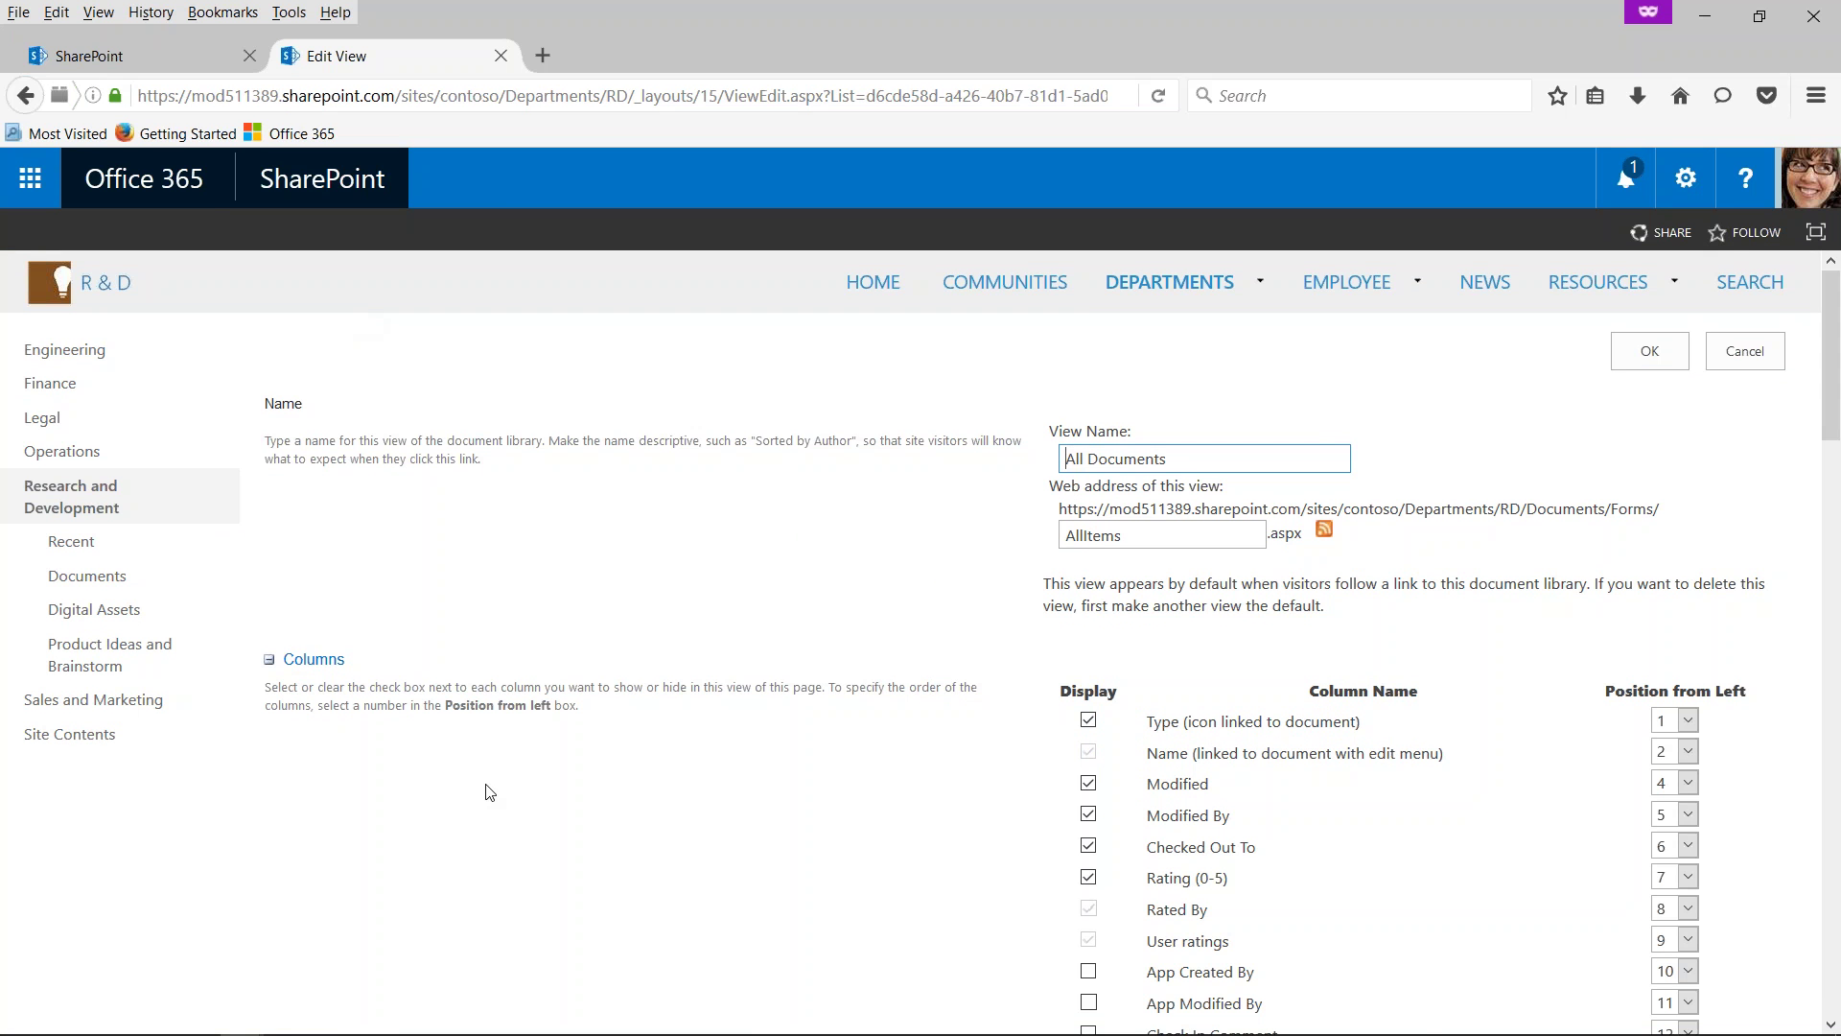
scroll(489, 791, "down", 10)
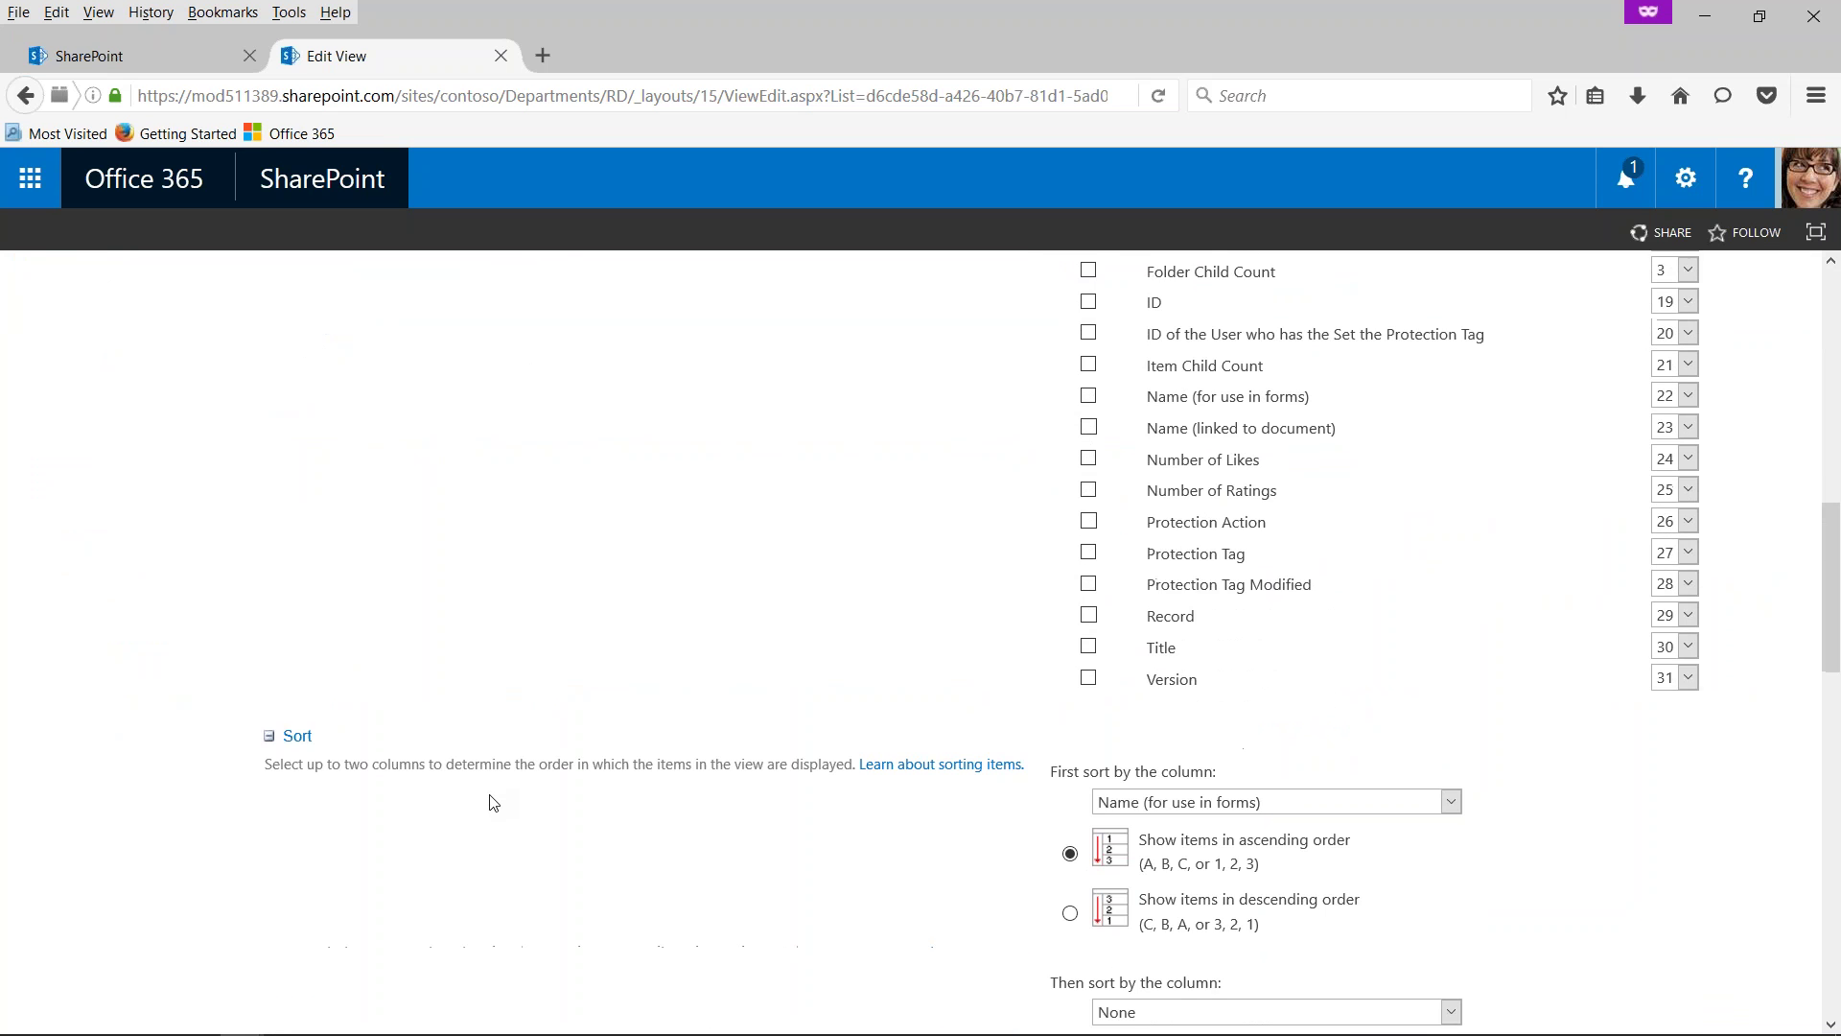
scroll(490, 802, "down", 10)
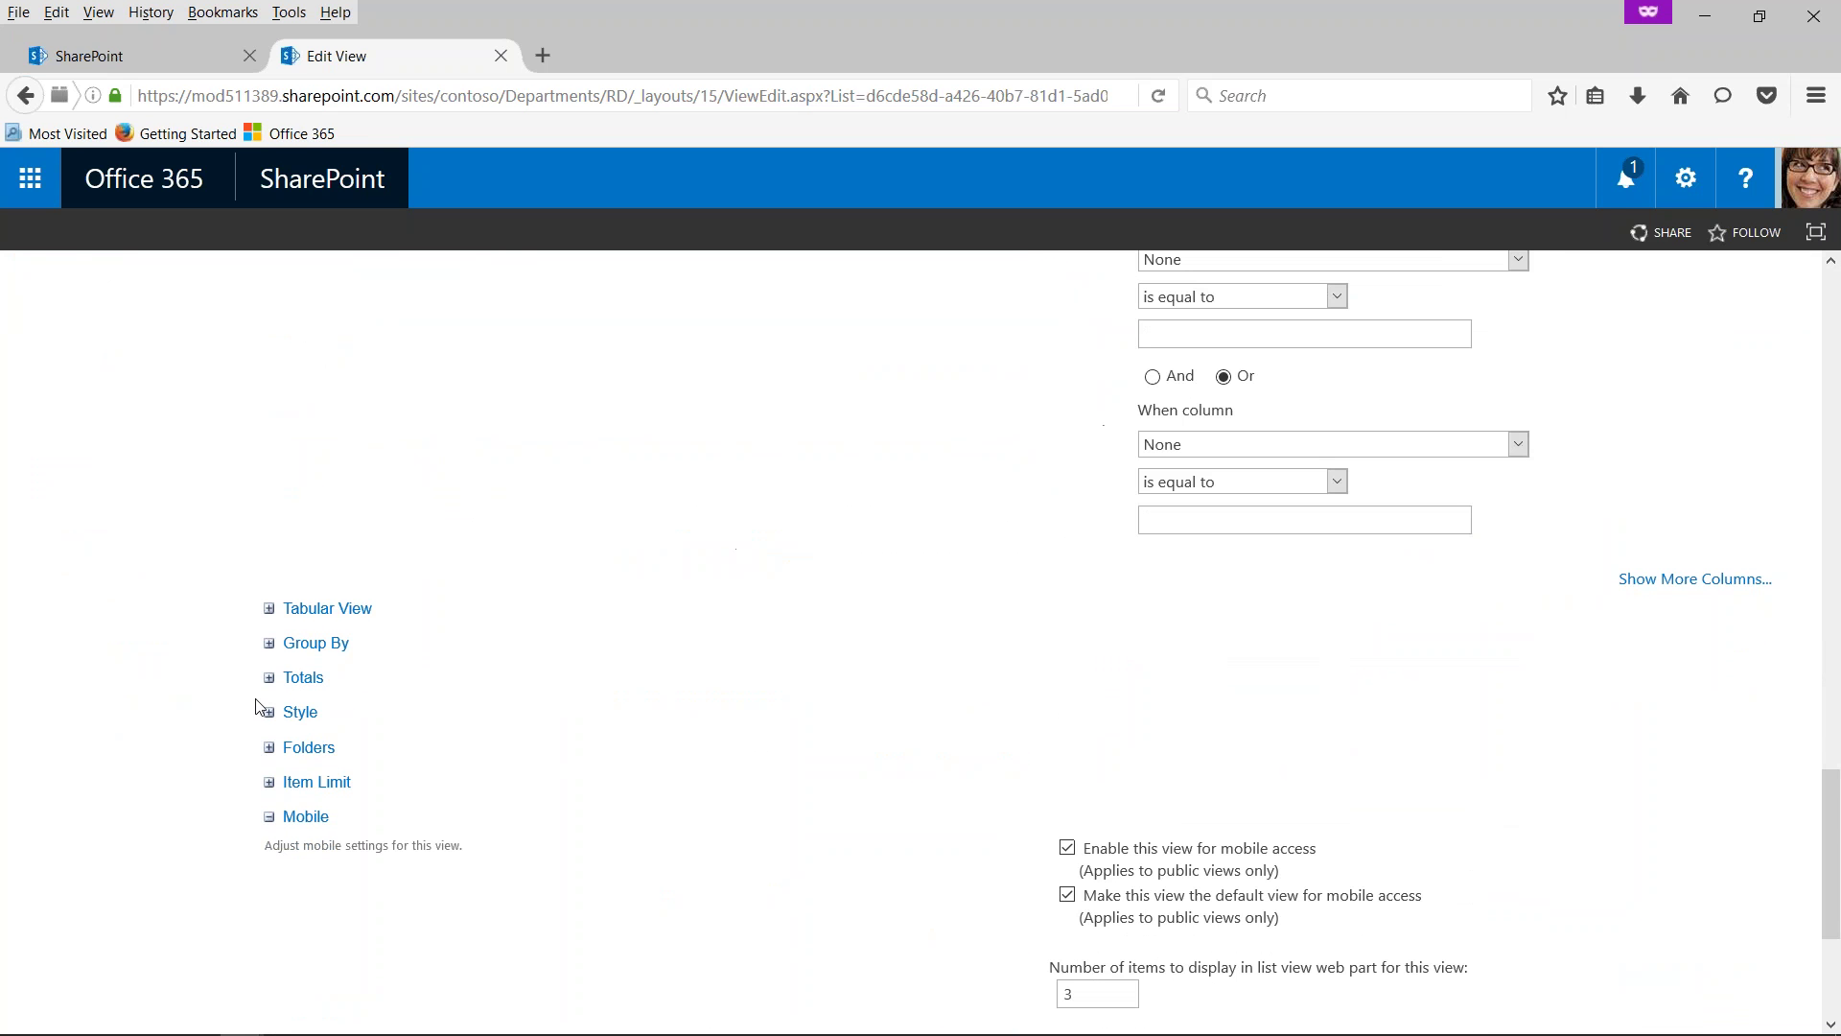
left_click(267, 710)
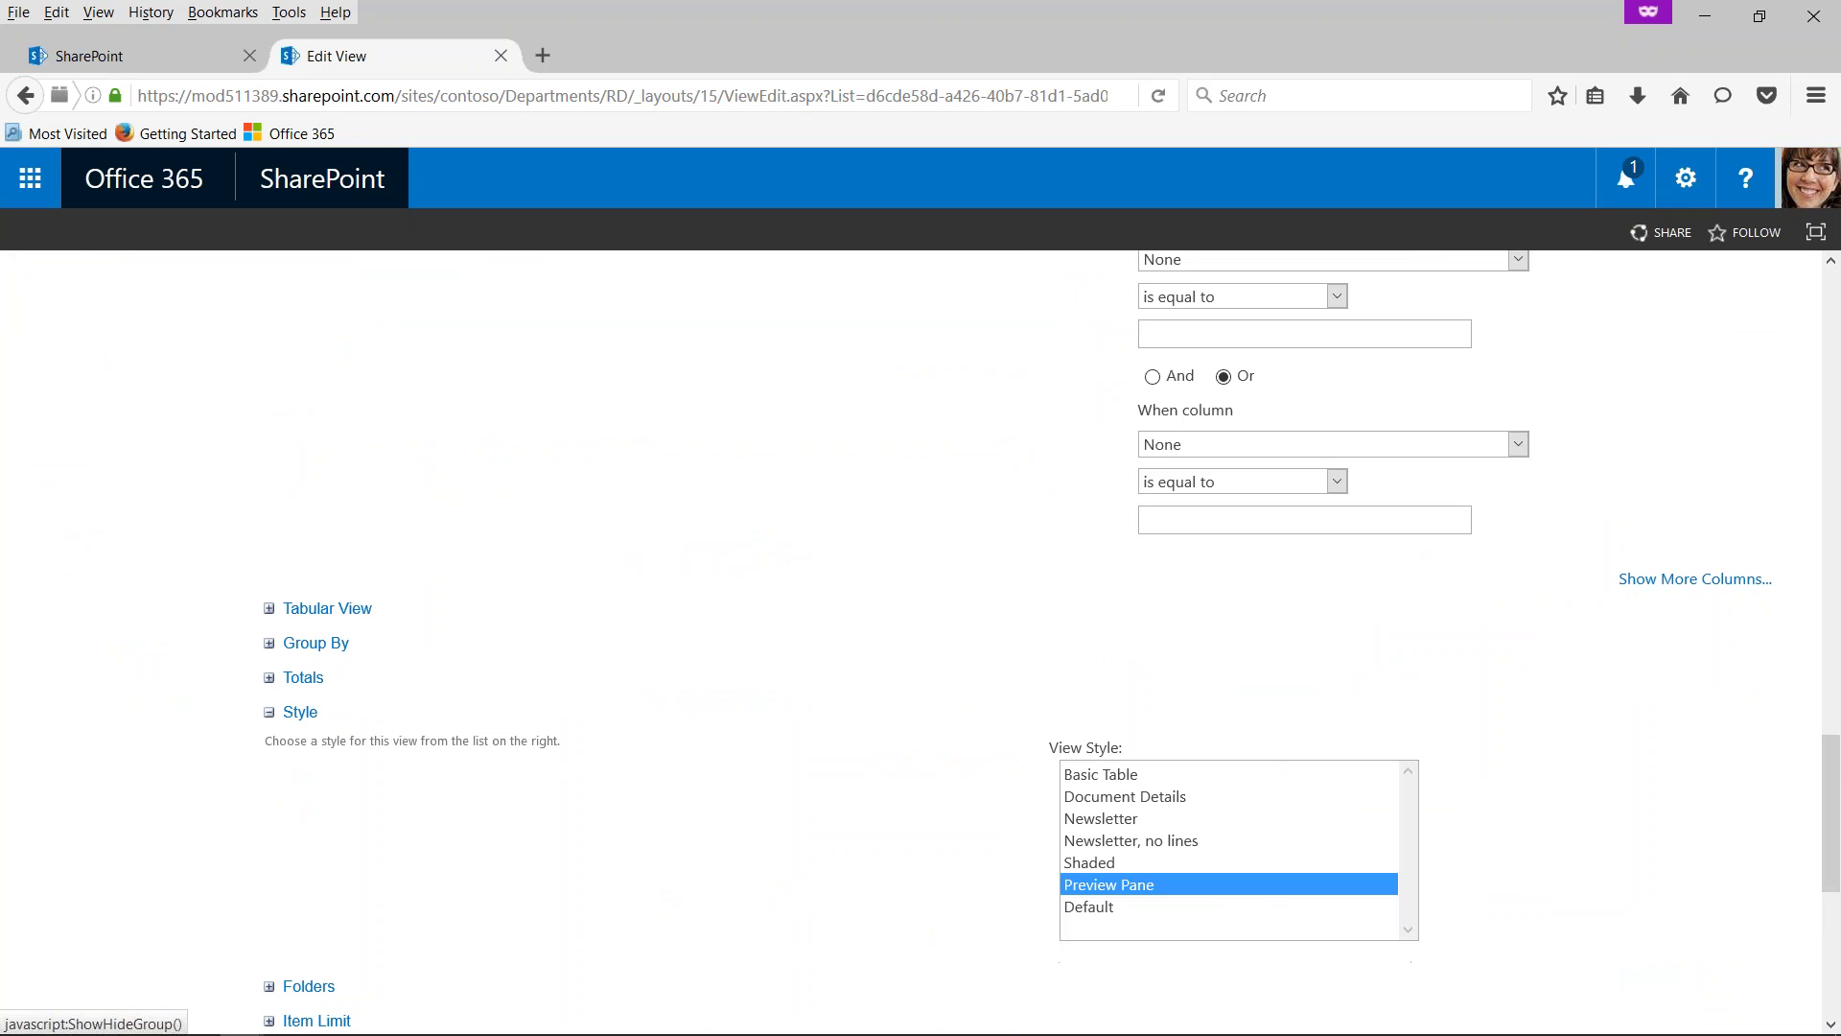
left_click(1096, 862)
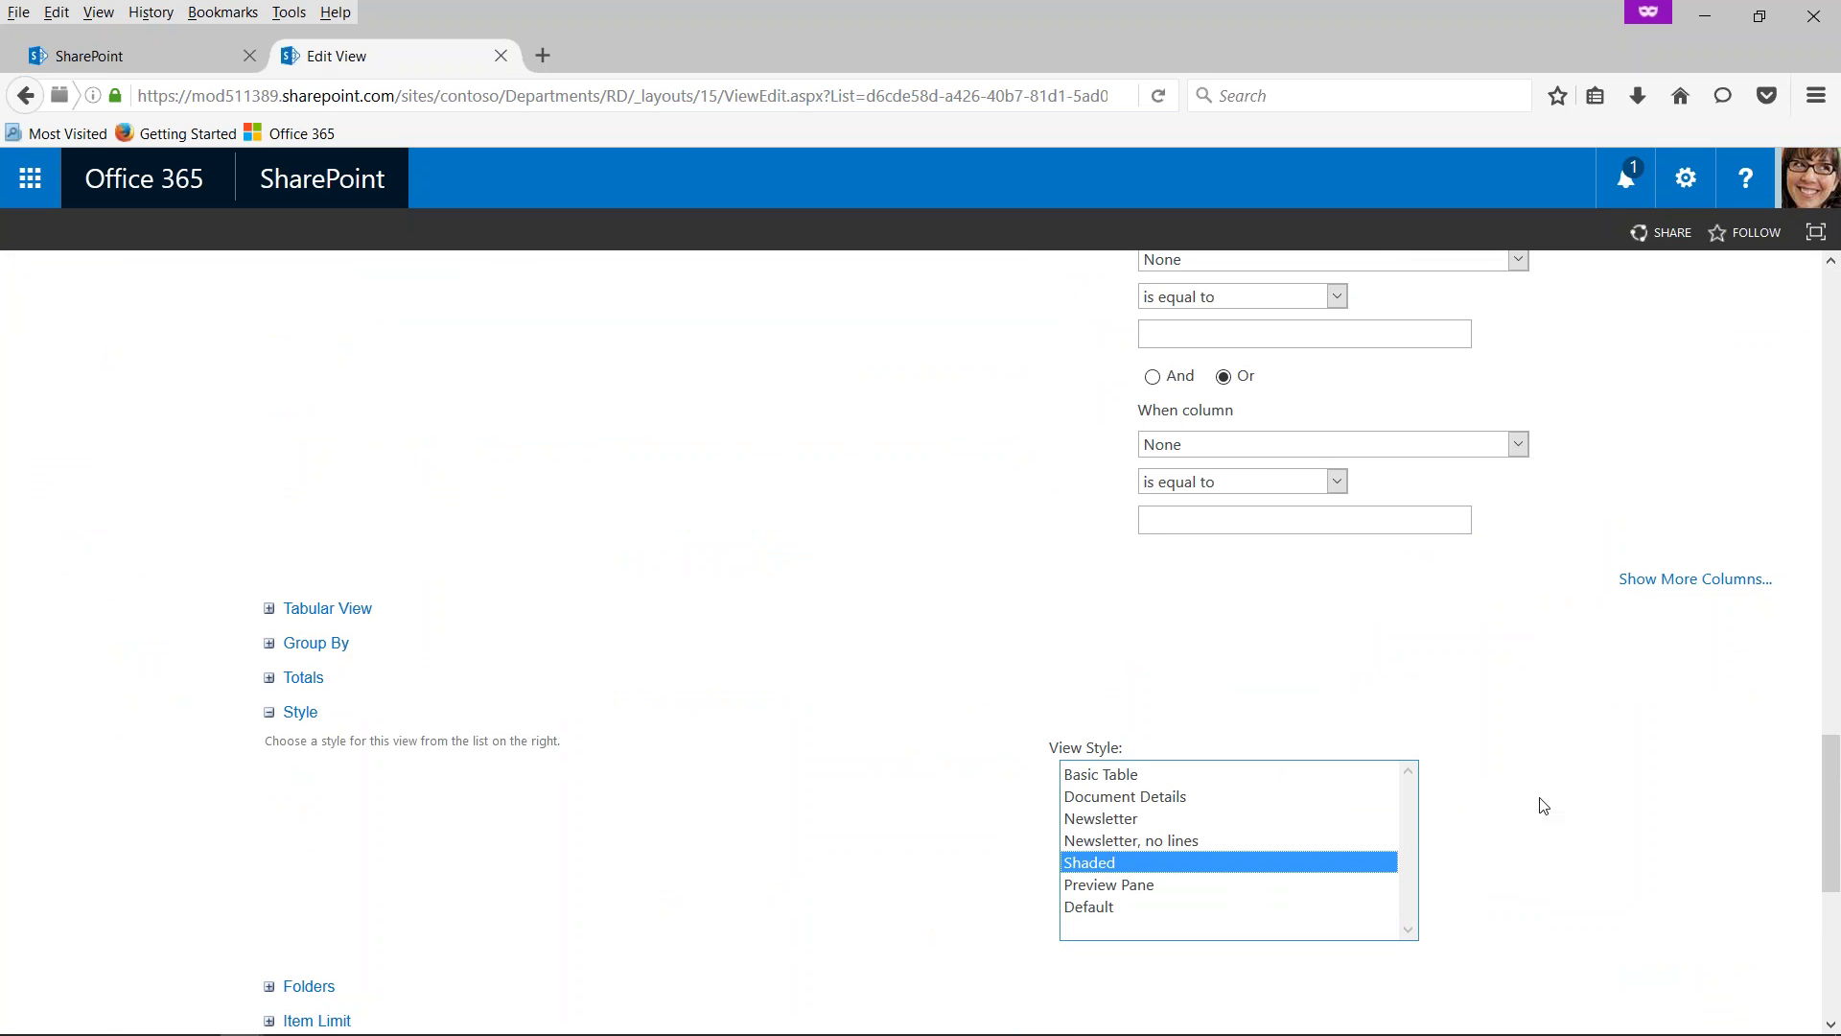
scroll(1543, 806, "down", 3)
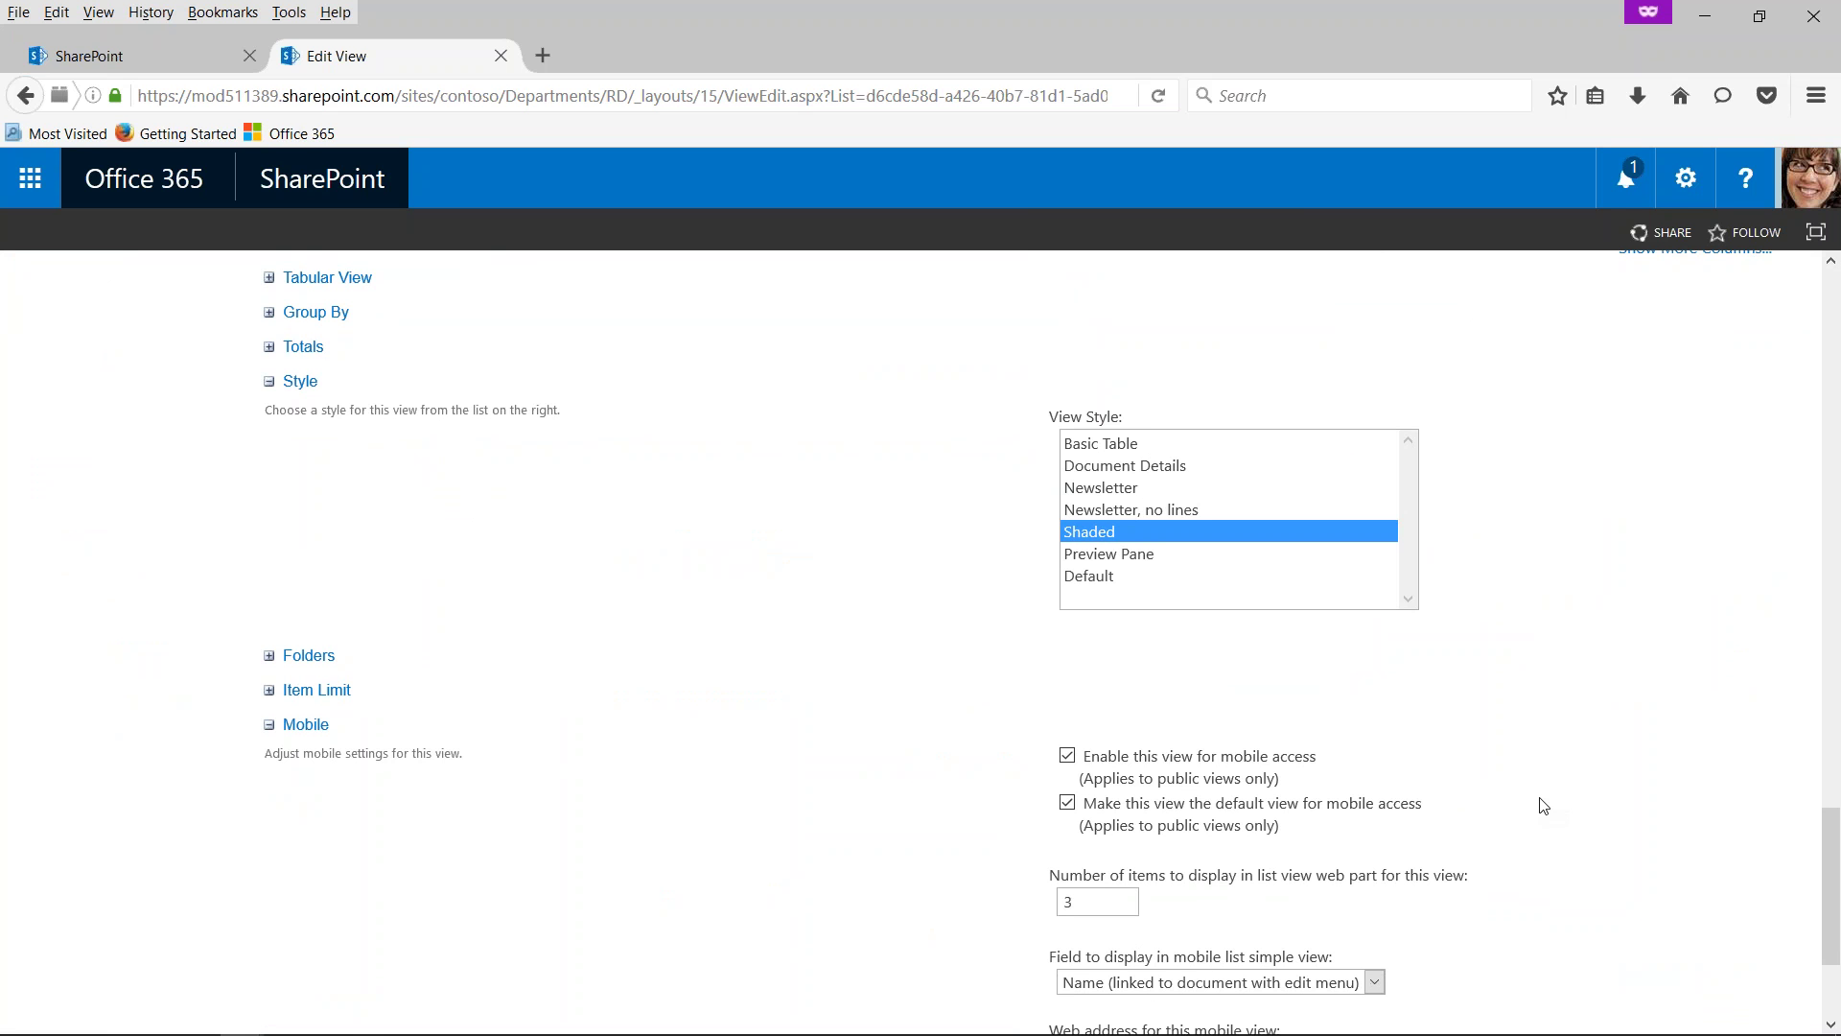
scroll(1644, 824, "down", 2)
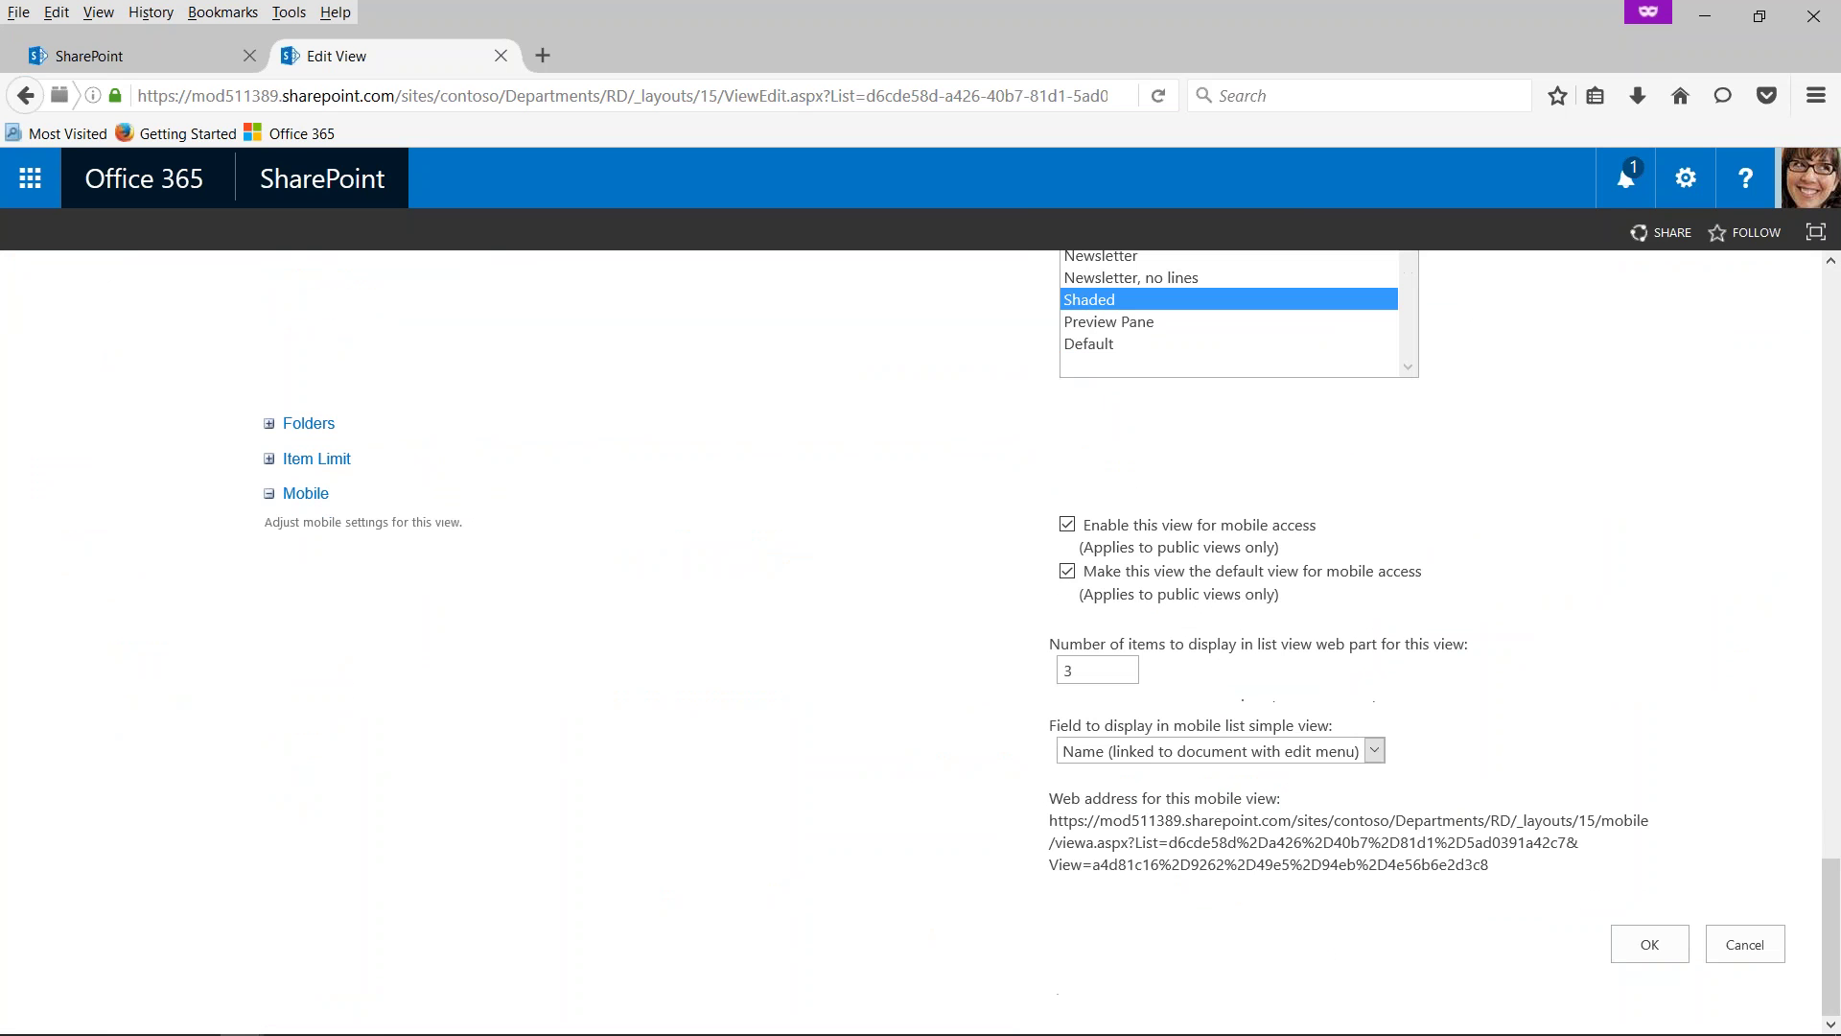
left_click(1650, 949)
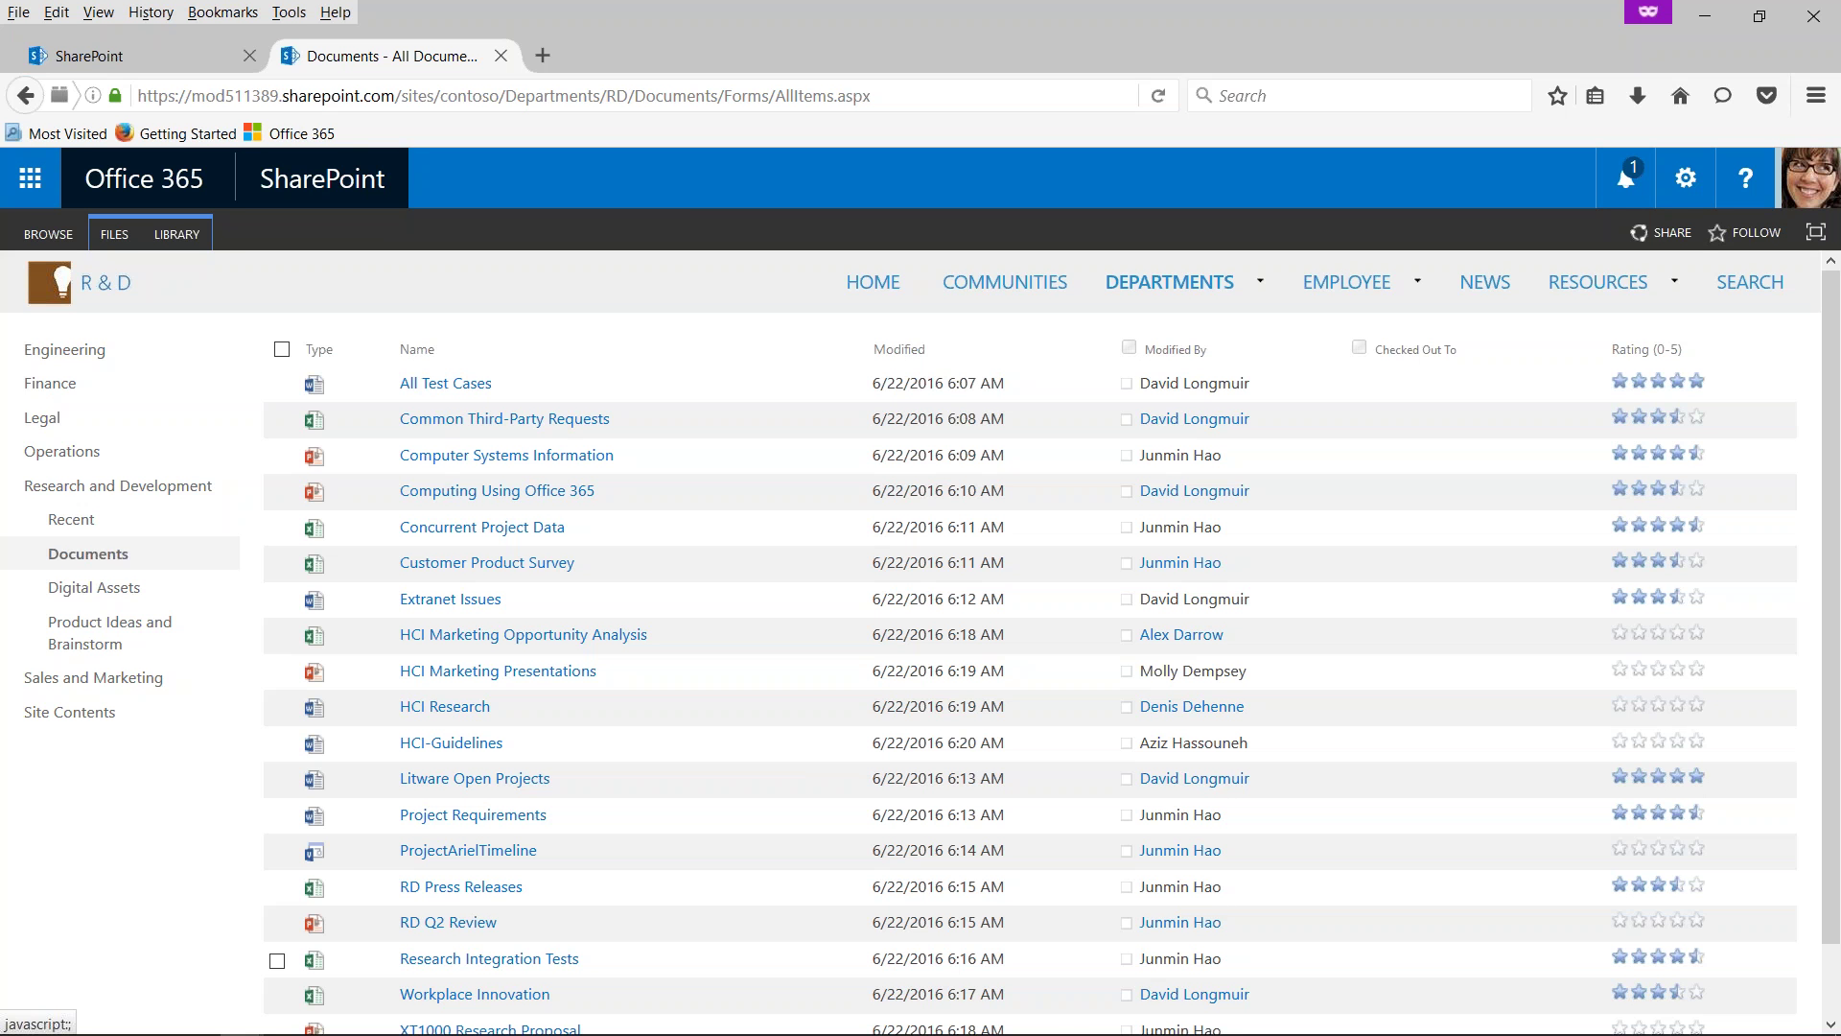
- Change the All Documents view style to Newsletter, no lines and save the view
left_click(178, 237)
left_click(248, 269)
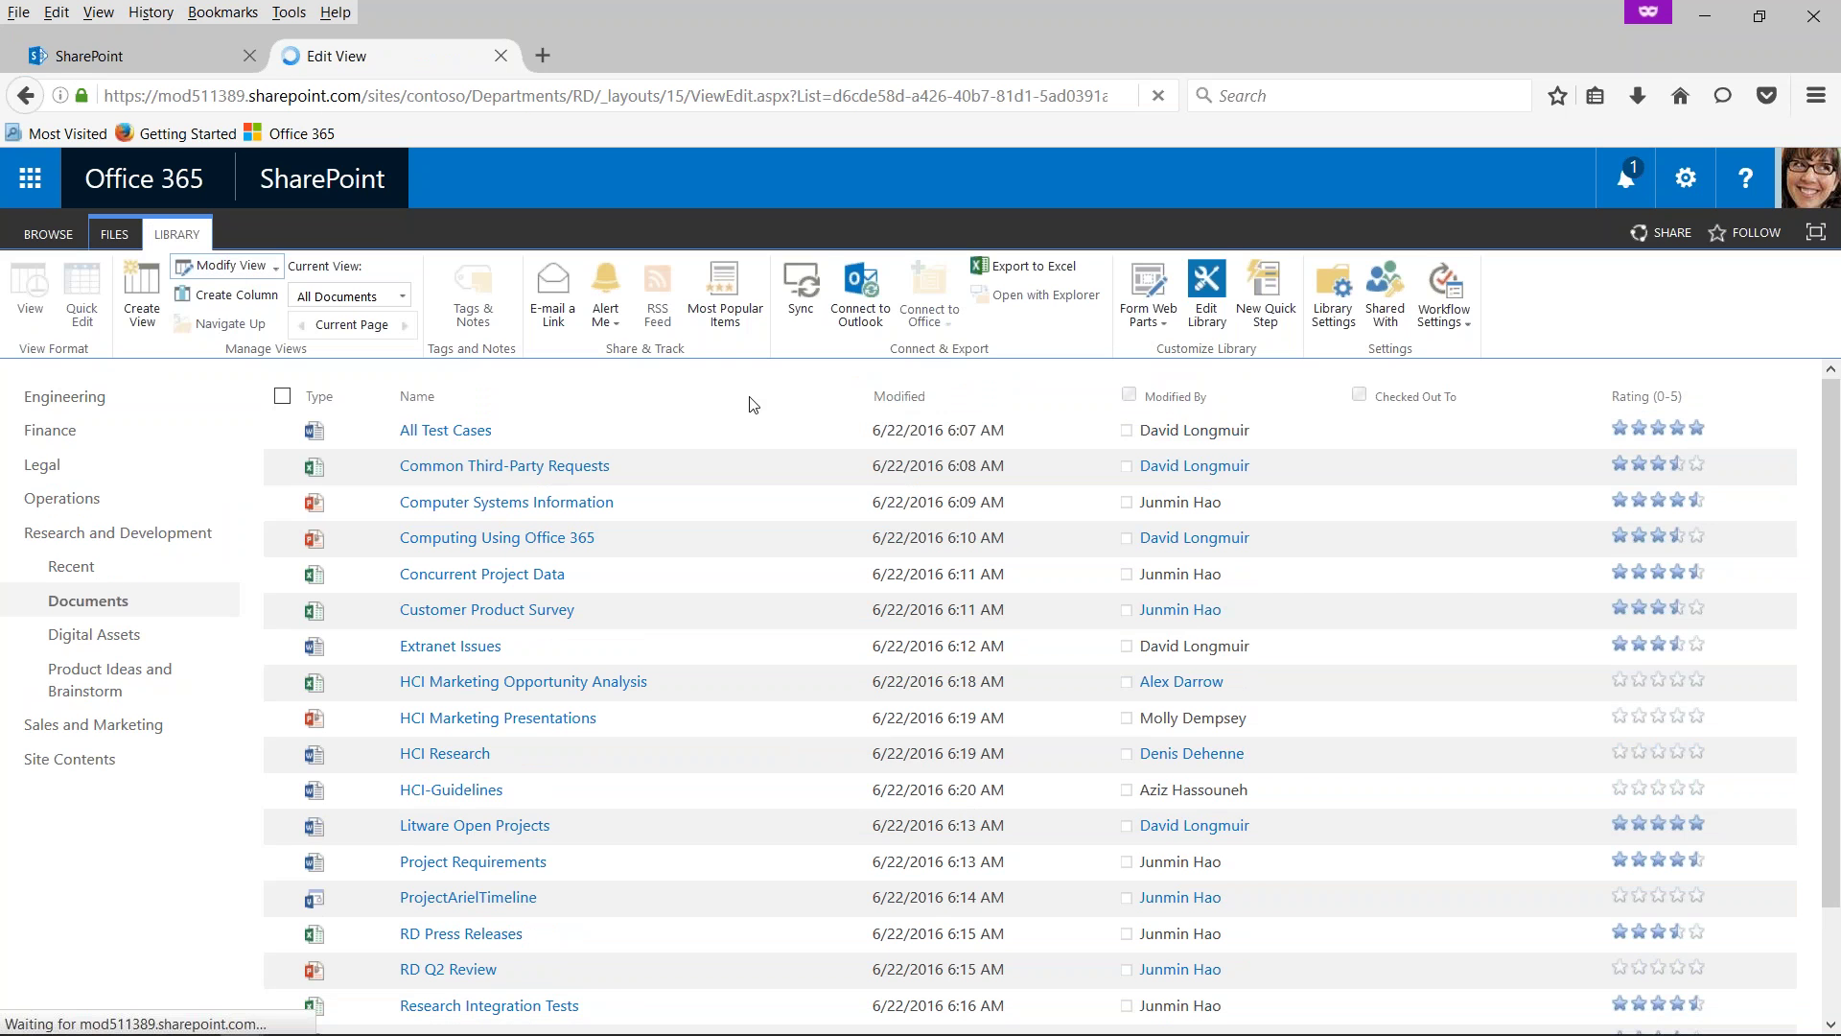
scroll(847, 623, "down", 2)
scroll(848, 681, "down", 3)
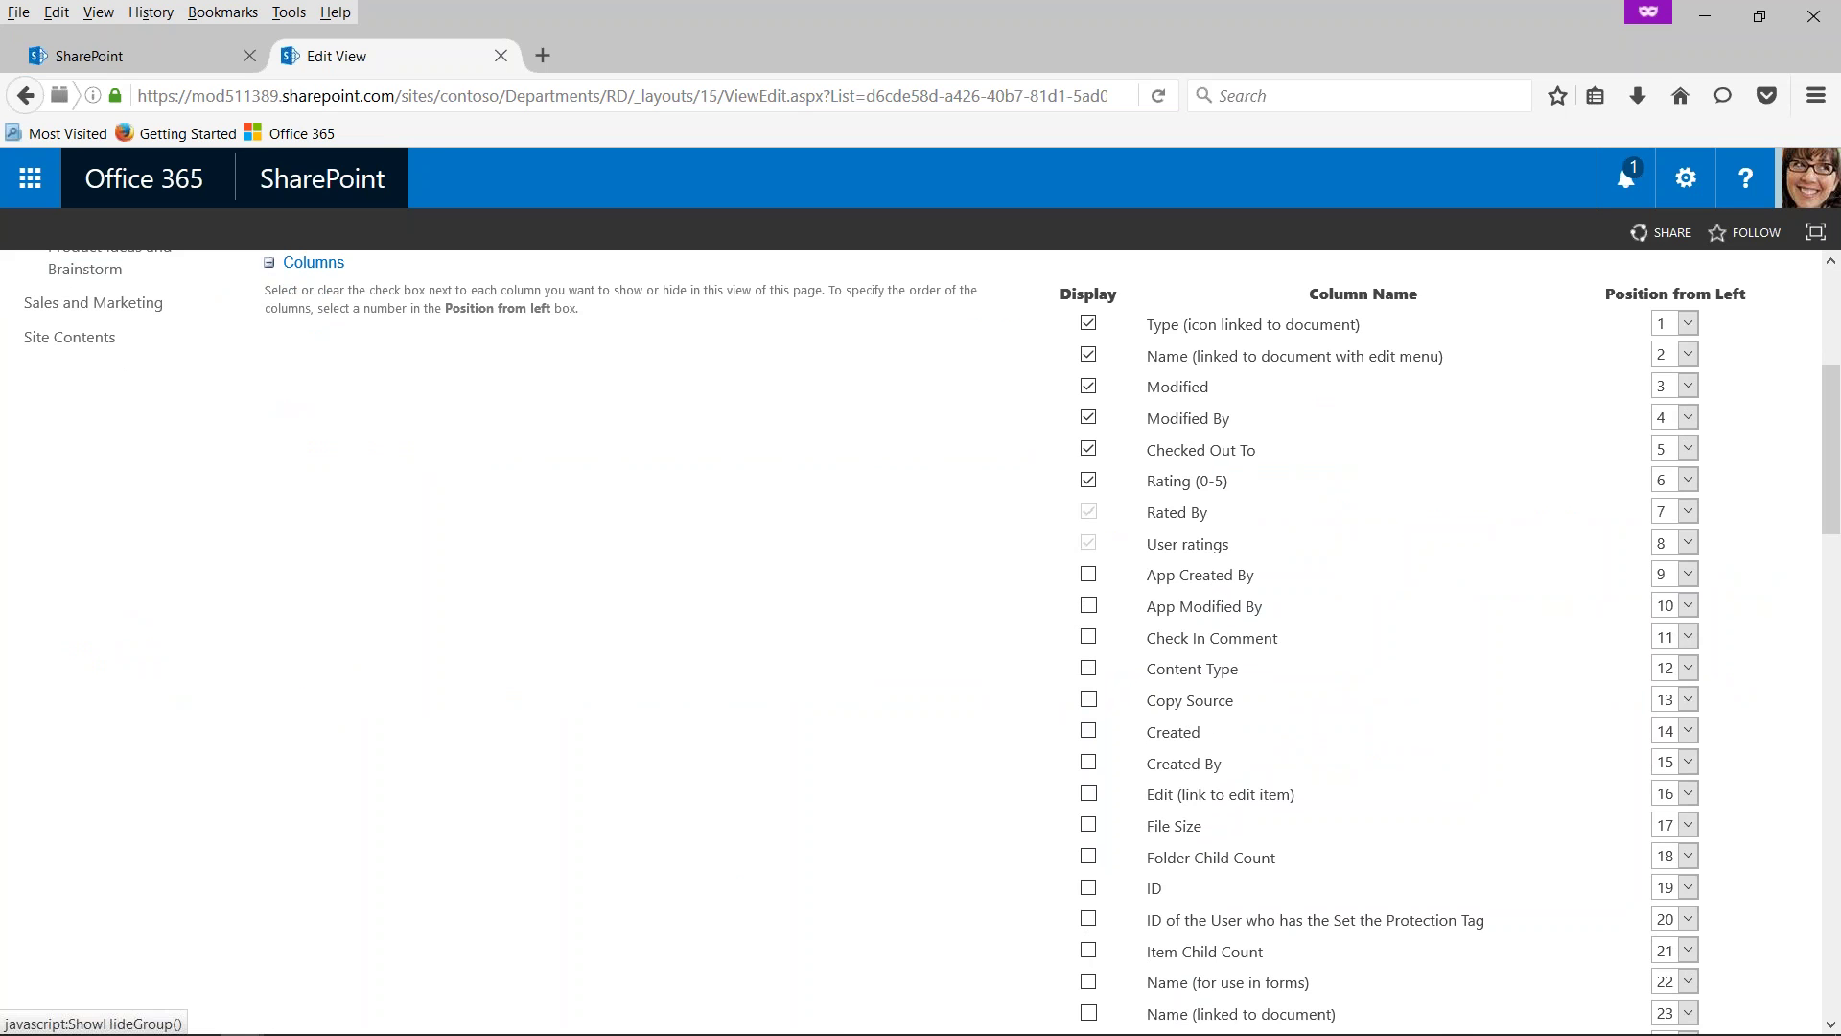
left_click(270, 262)
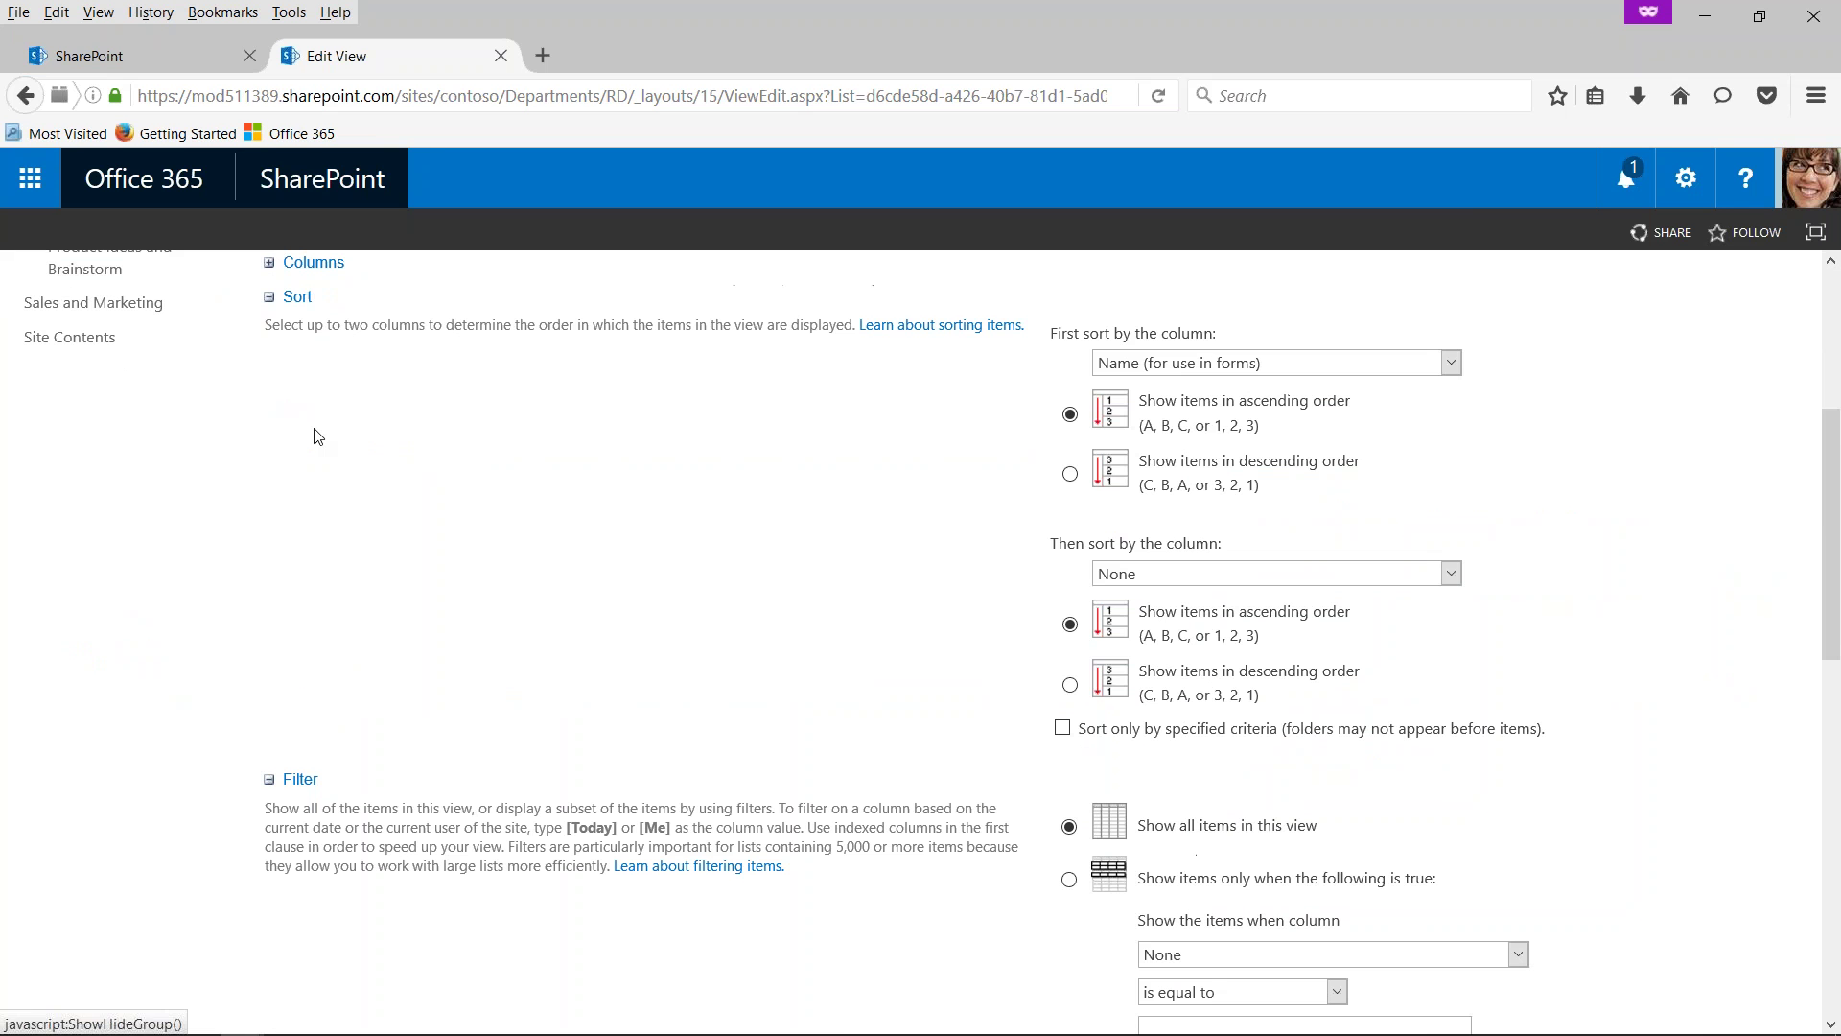
left_click(271, 299)
left_click(270, 335)
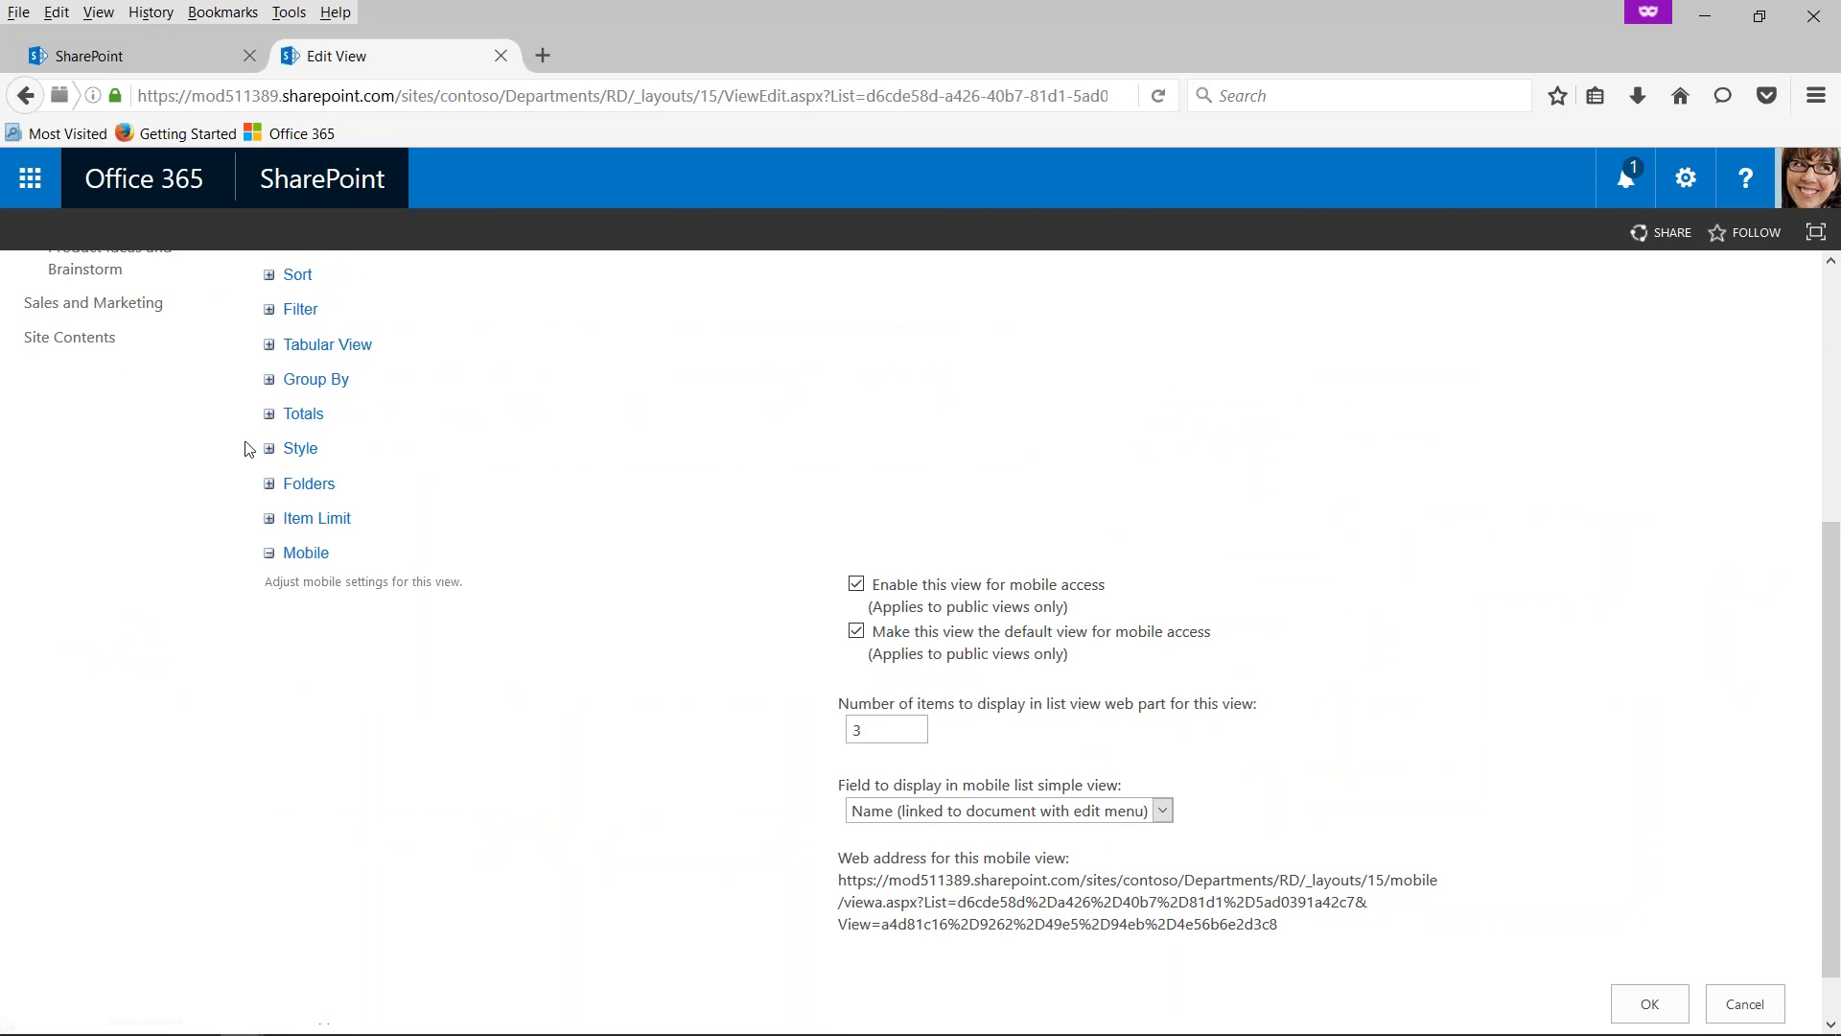
left_click(269, 448)
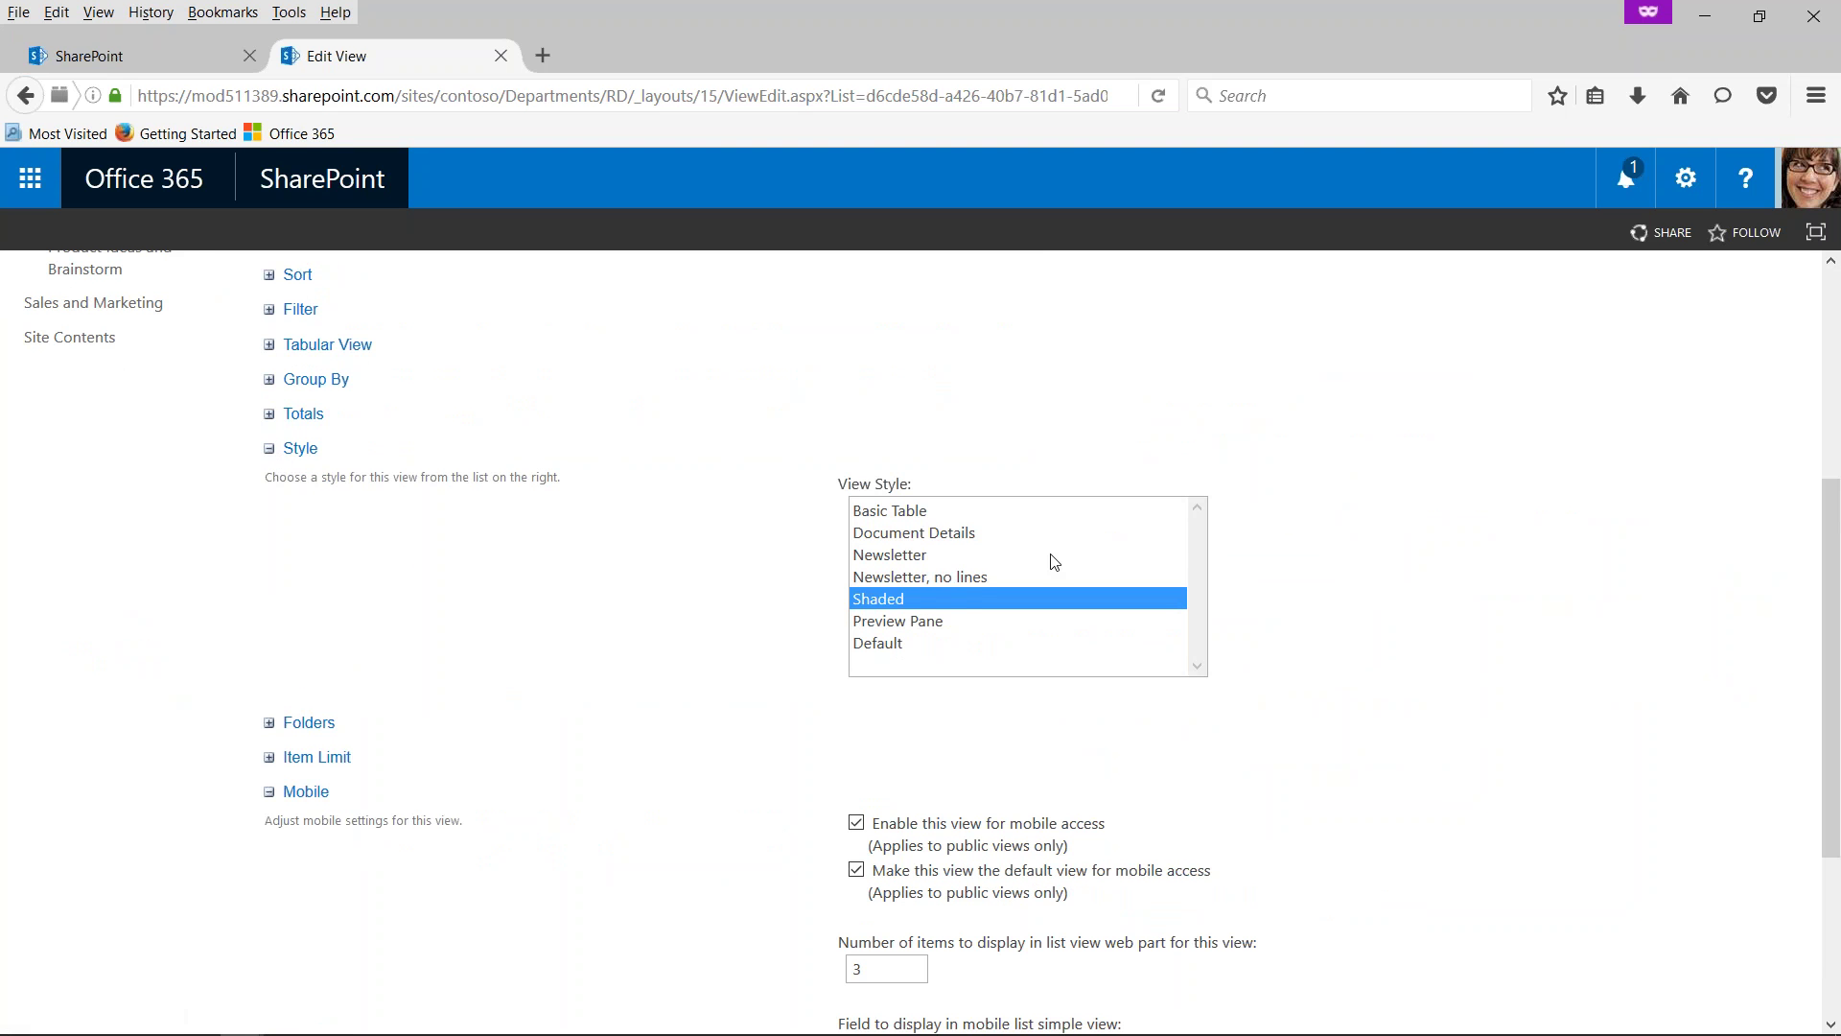
left_click(948, 576)
scroll(1477, 911, "down", 3)
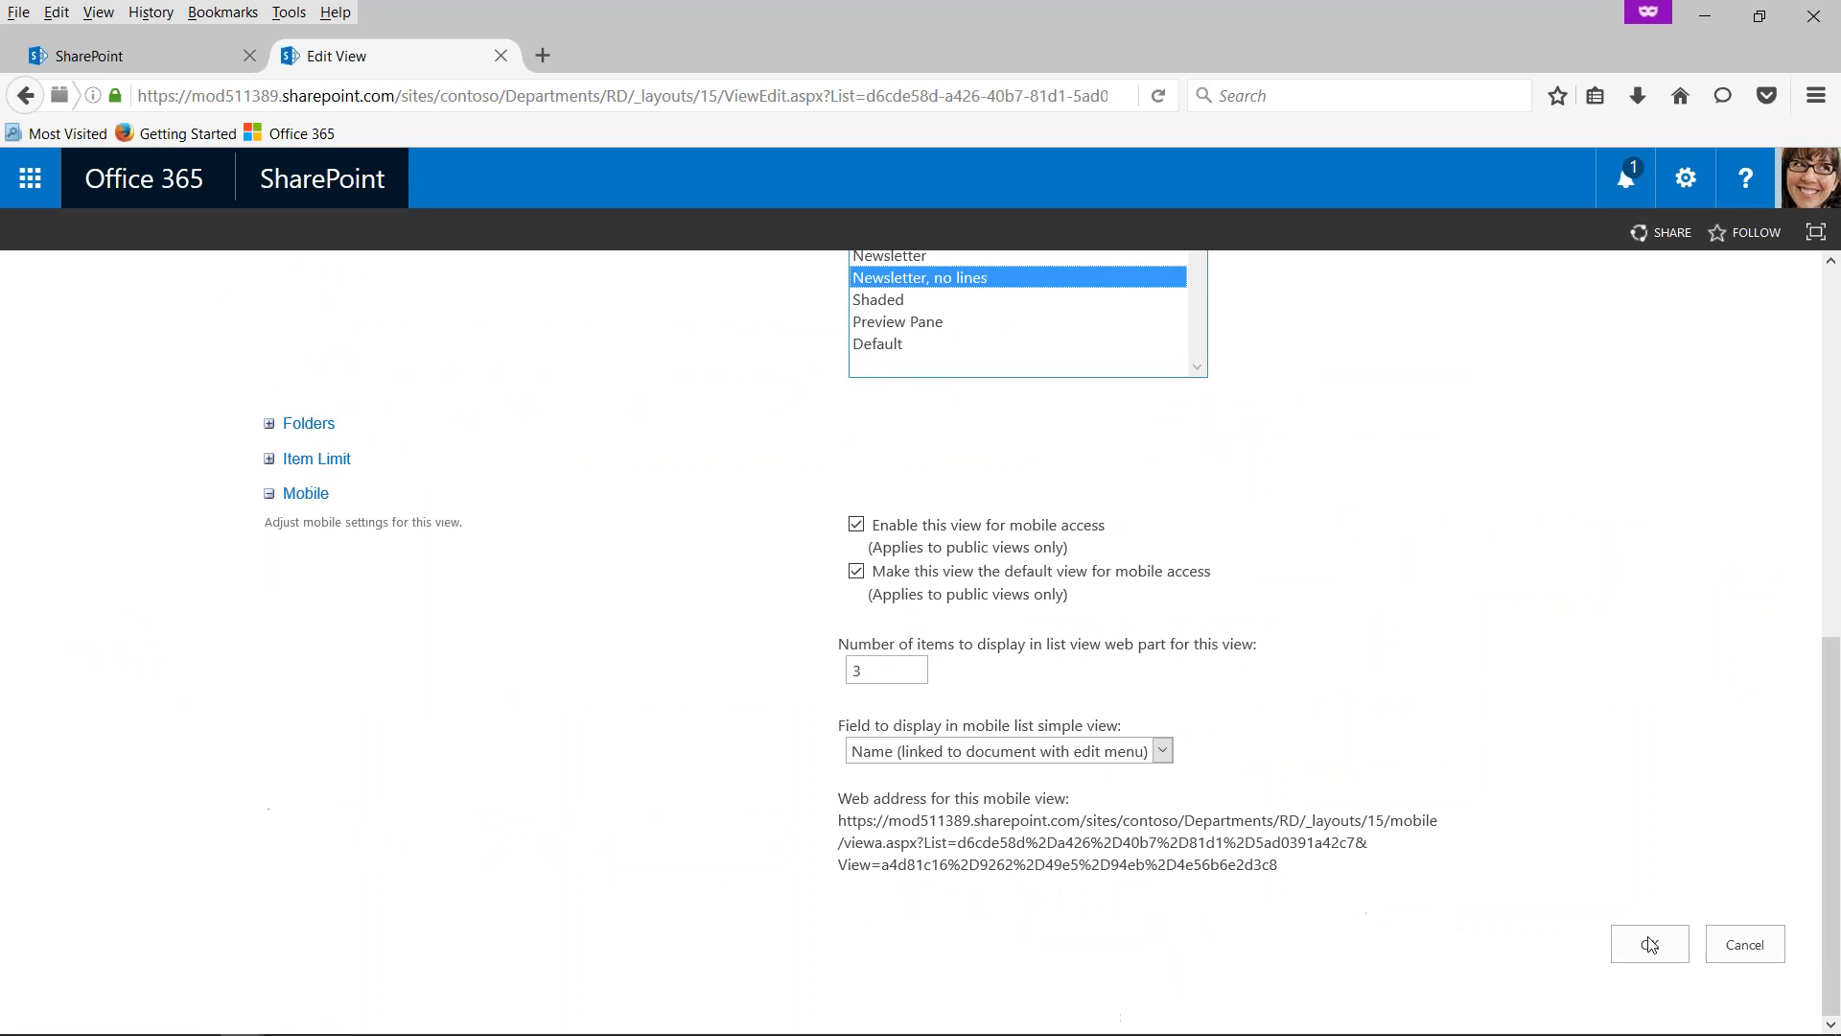
left_click(1649, 945)
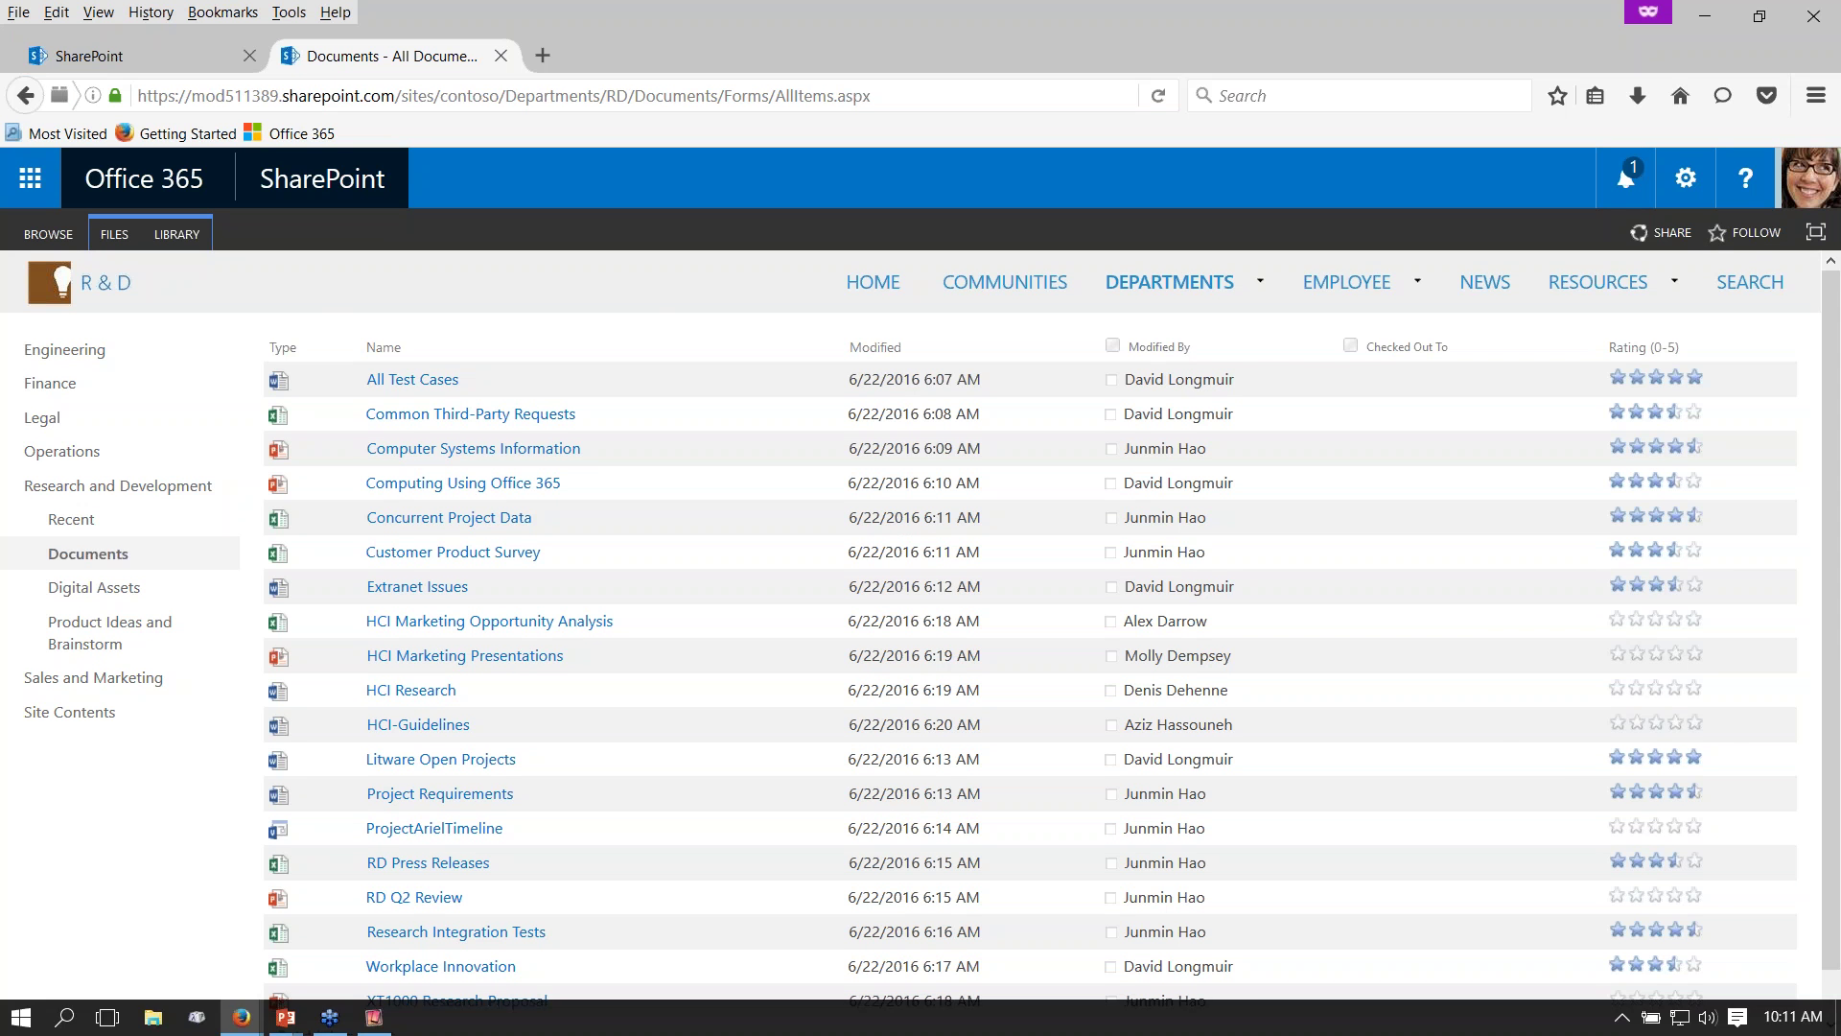
right_click(1501, 595)
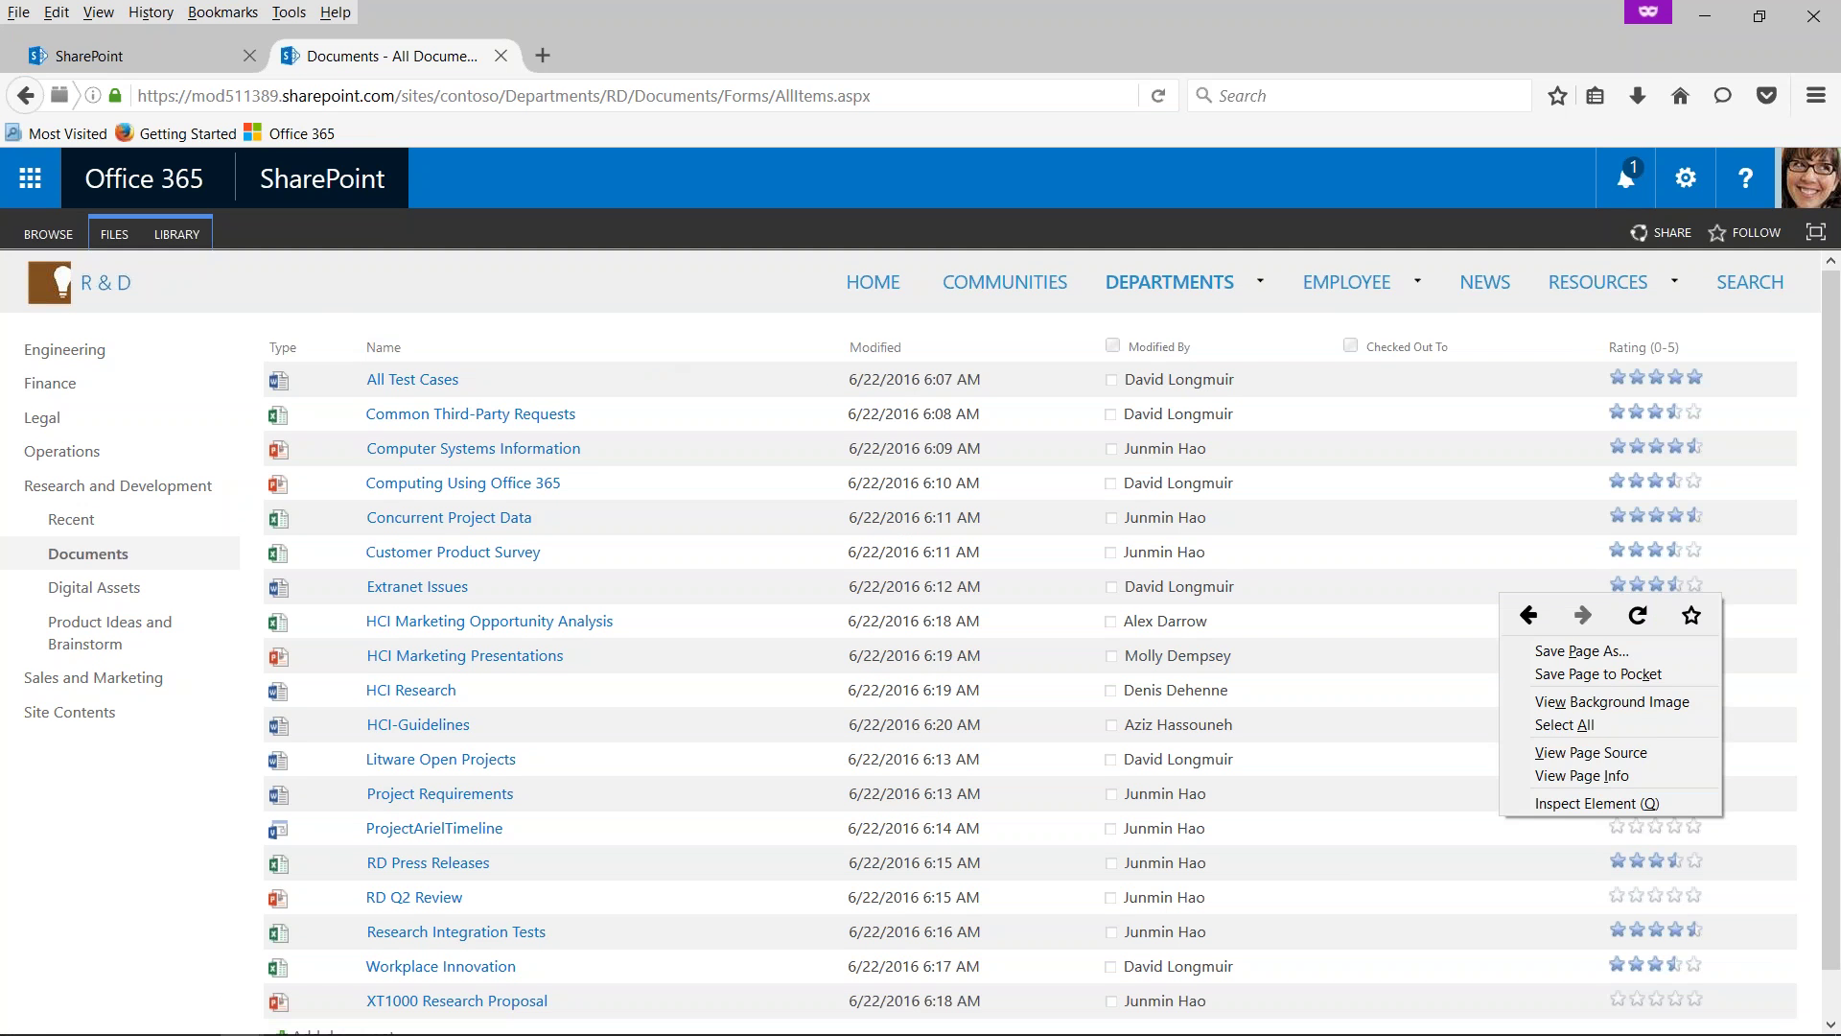
left_click(196, 931)
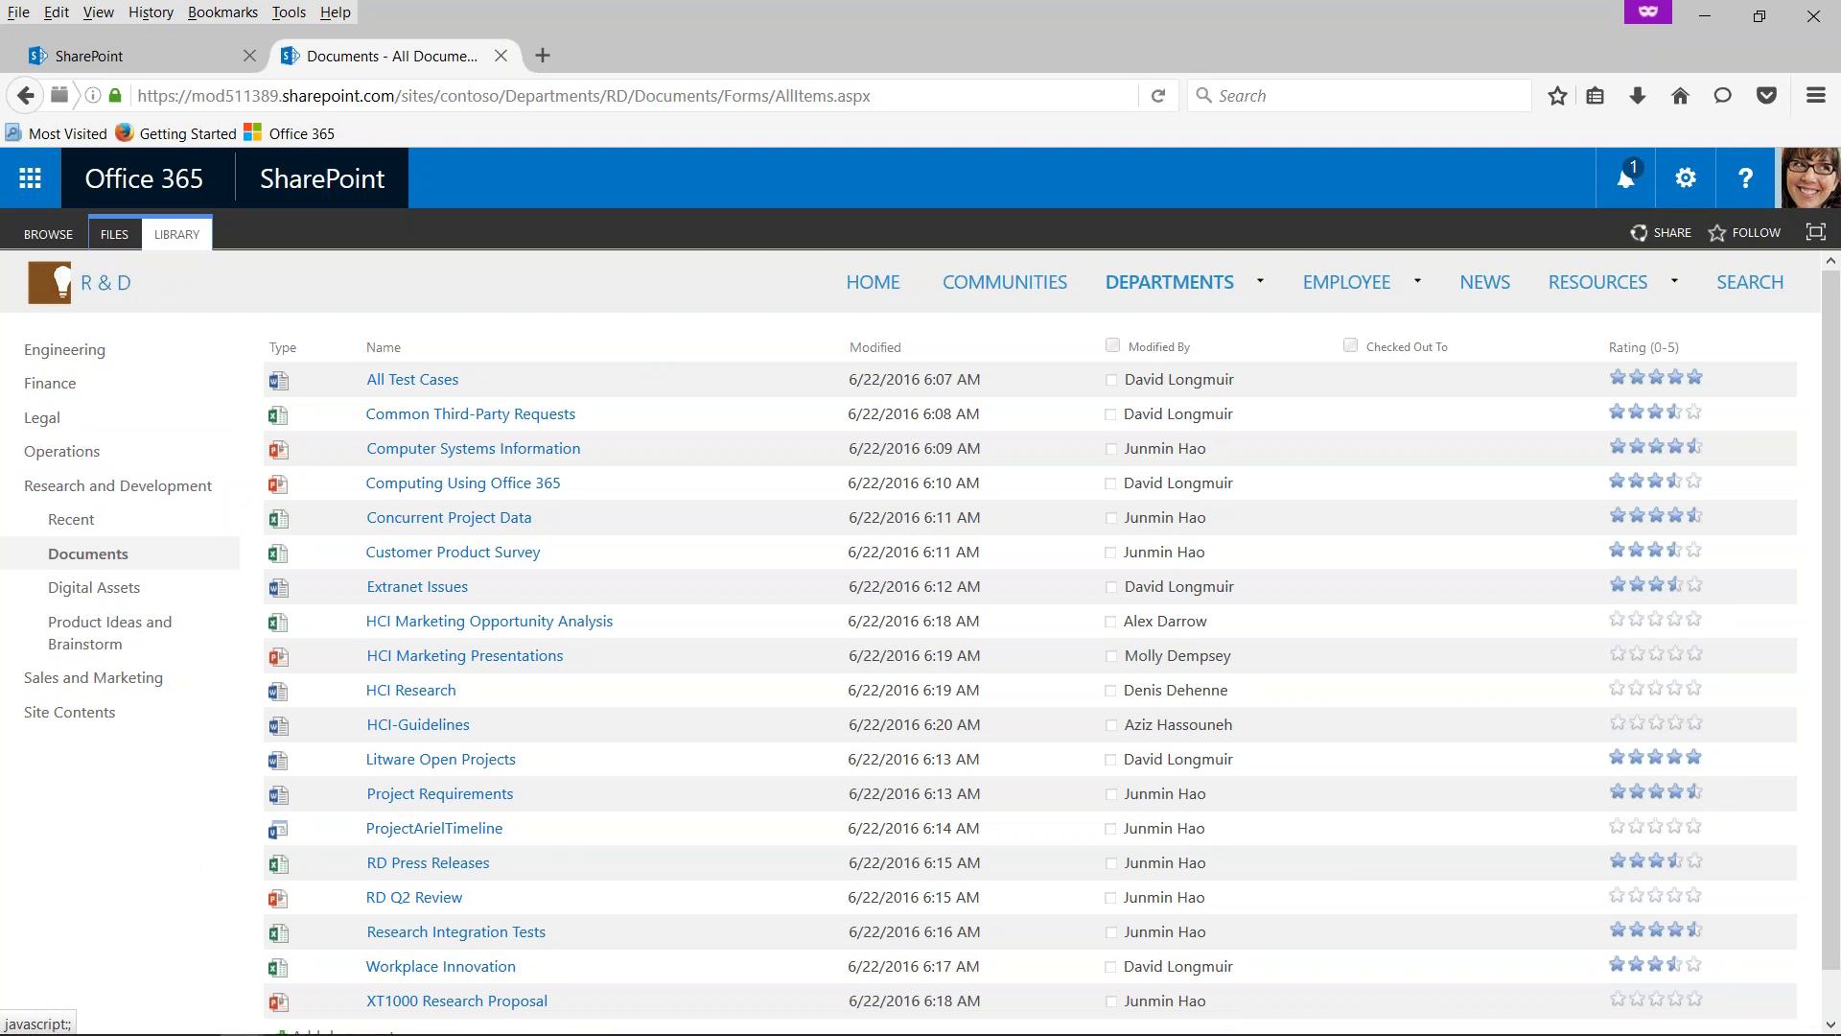
- Modify the All Documents view to use the Newsletter style and save the view
left_click(162, 233)
left_click(219, 266)
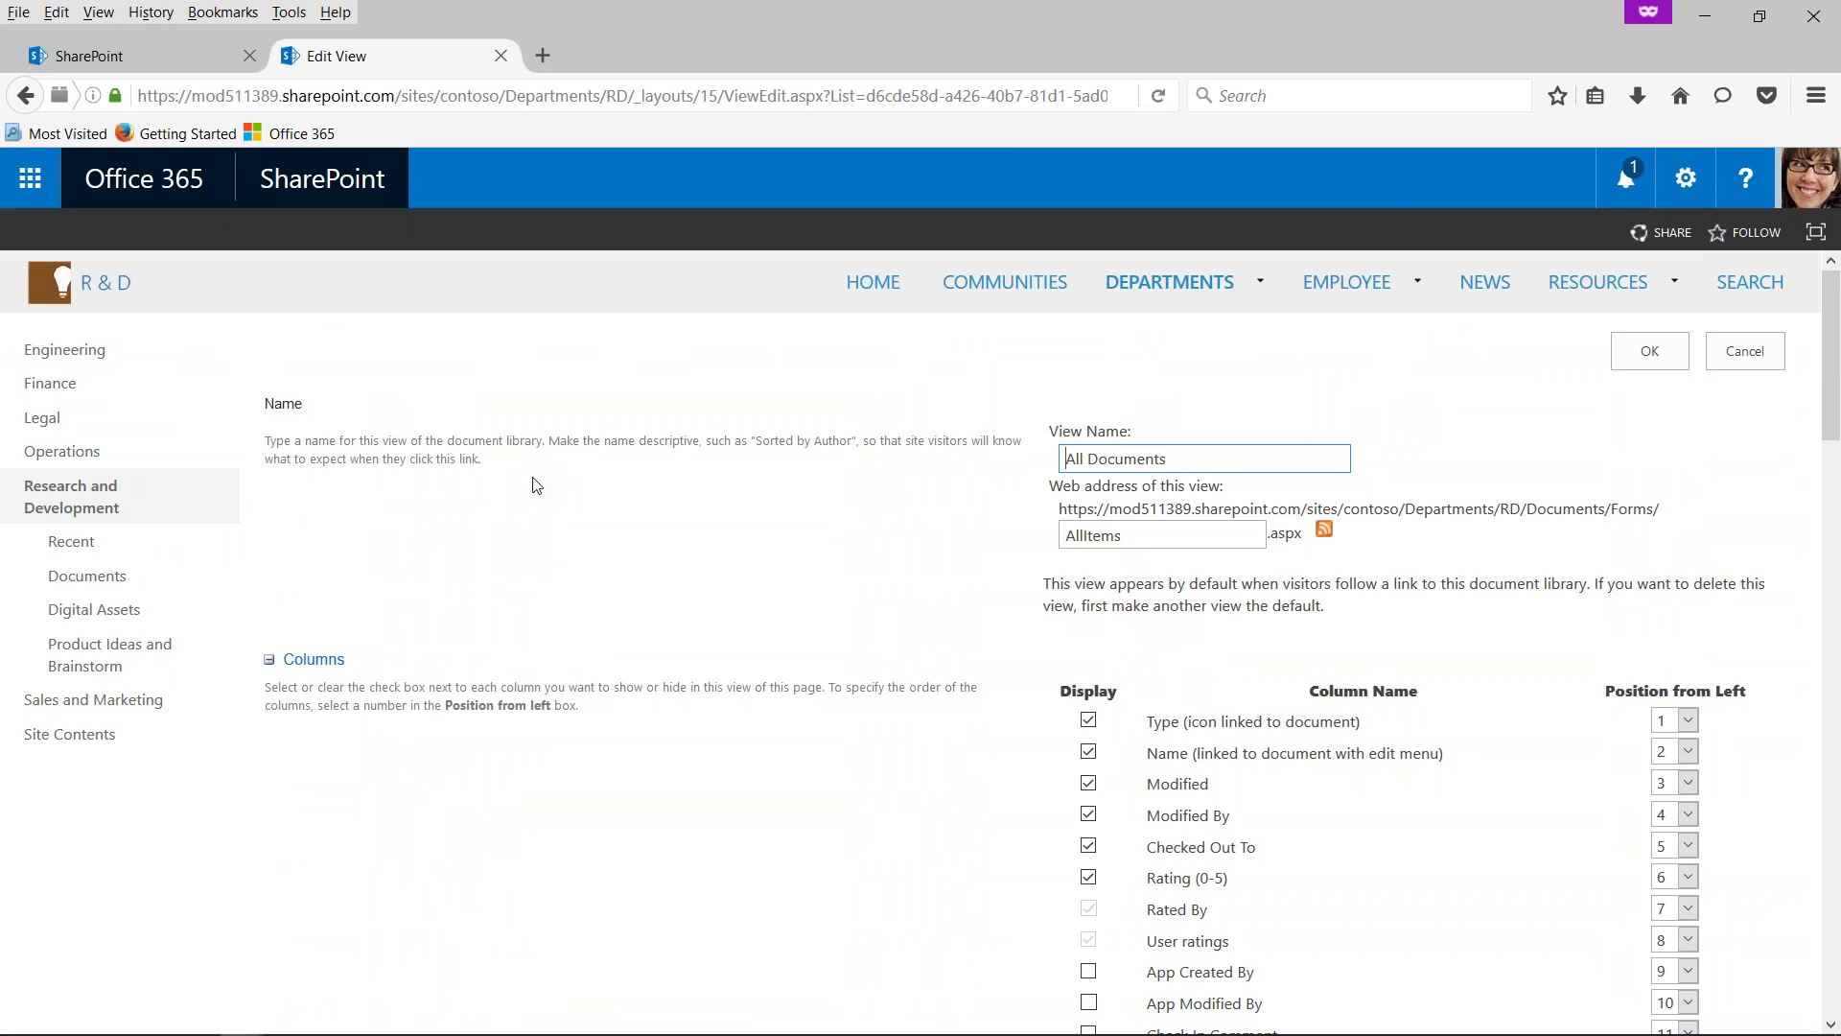
scroll(1362, 316, "down", 7)
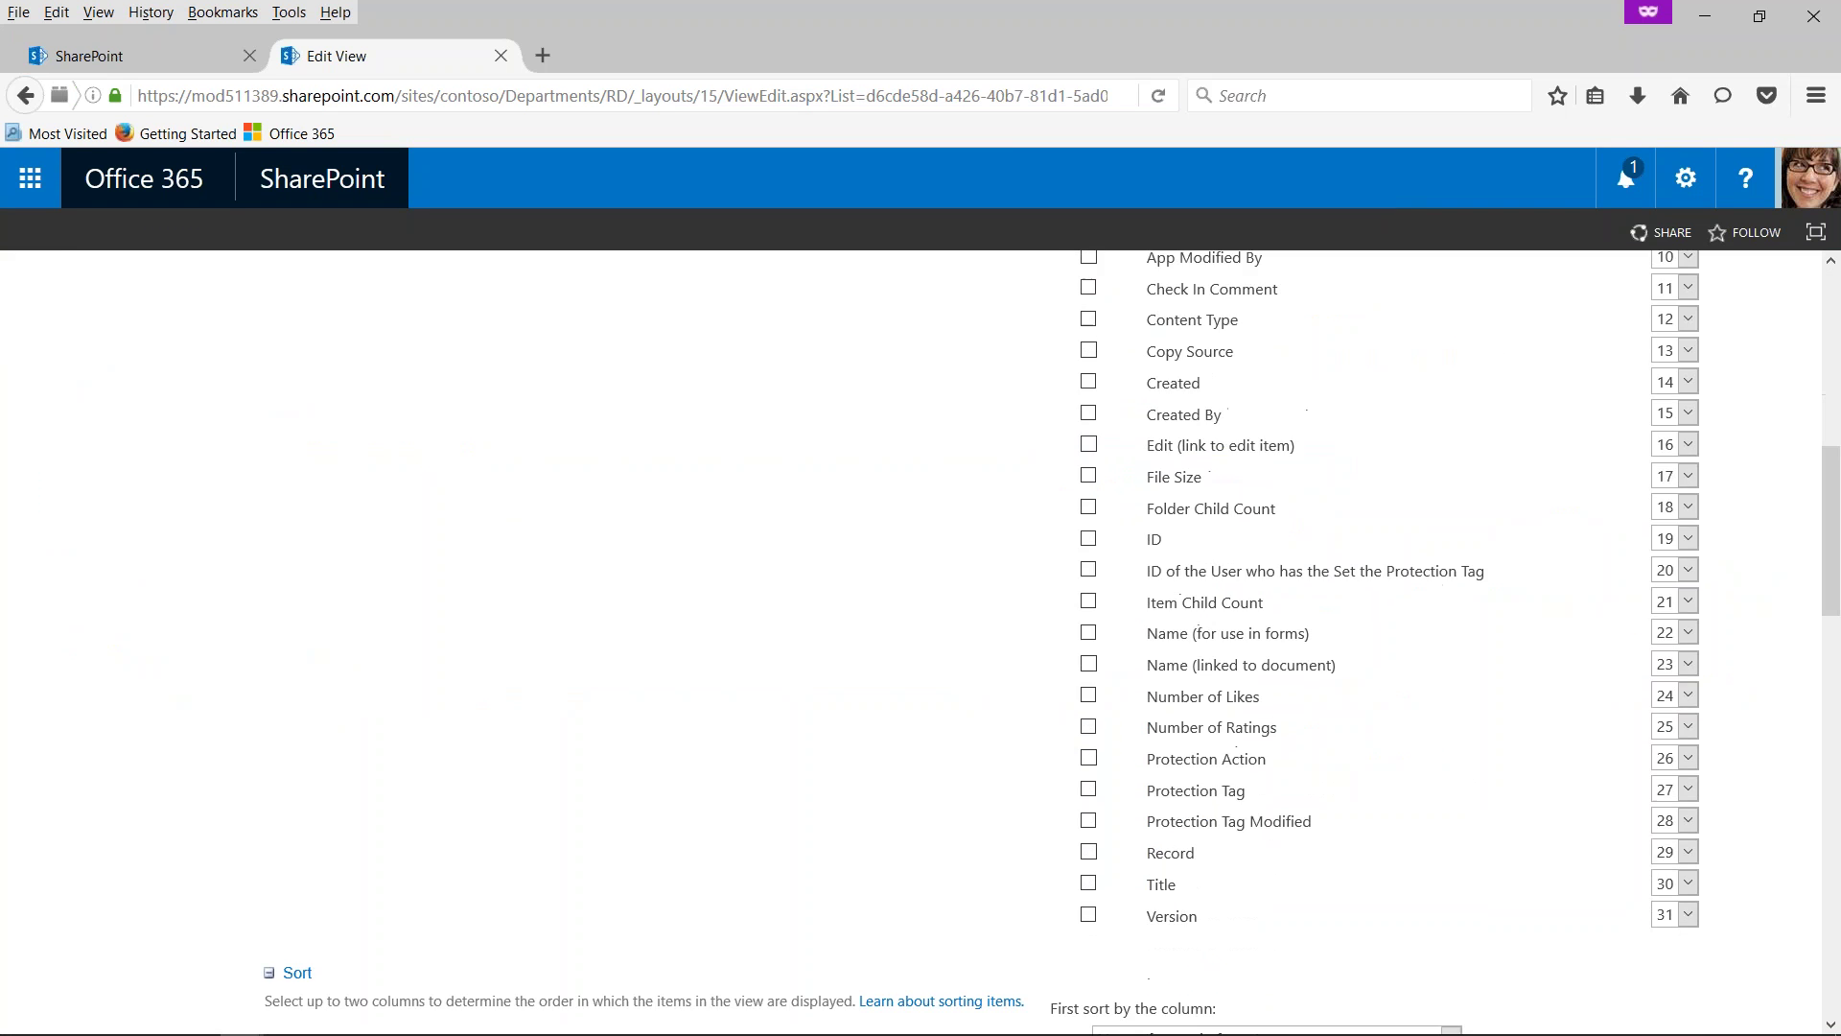
scroll(1362, 575, "down", 1)
scroll(1362, 575, "down", 2)
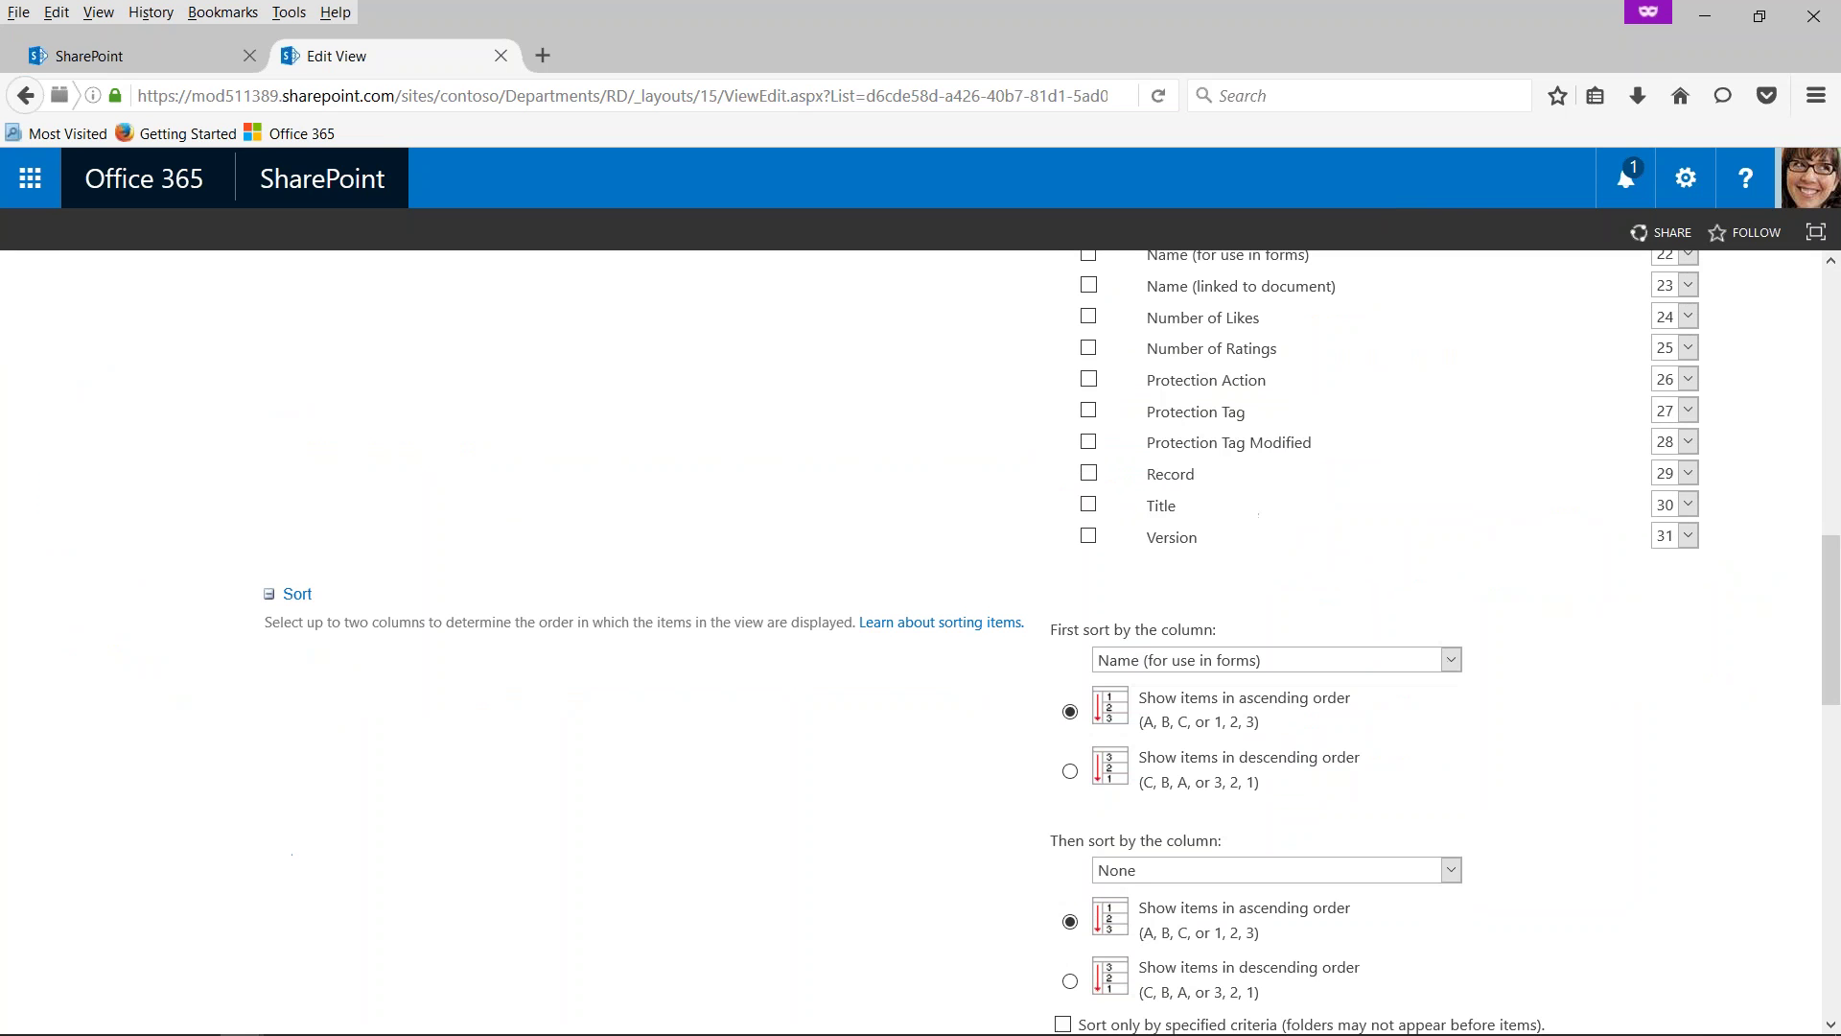
scroll(19, 696, "down", 10)
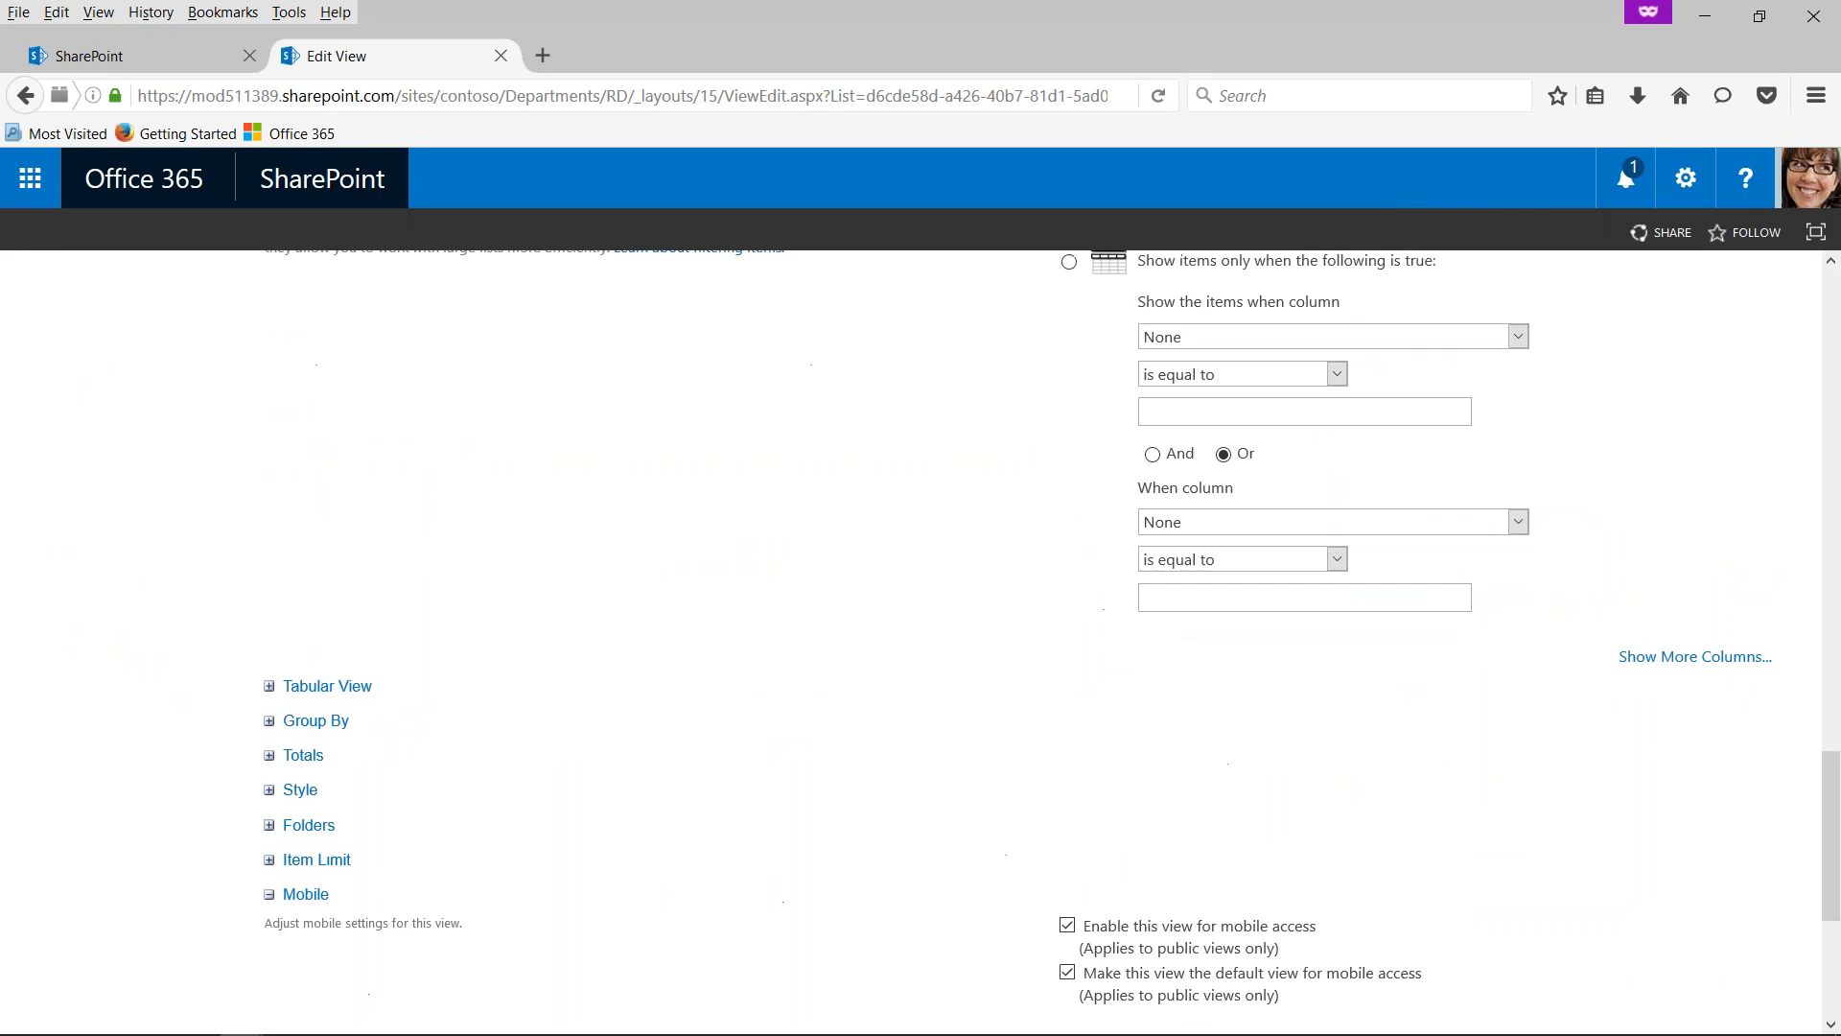
left_click(293, 579)
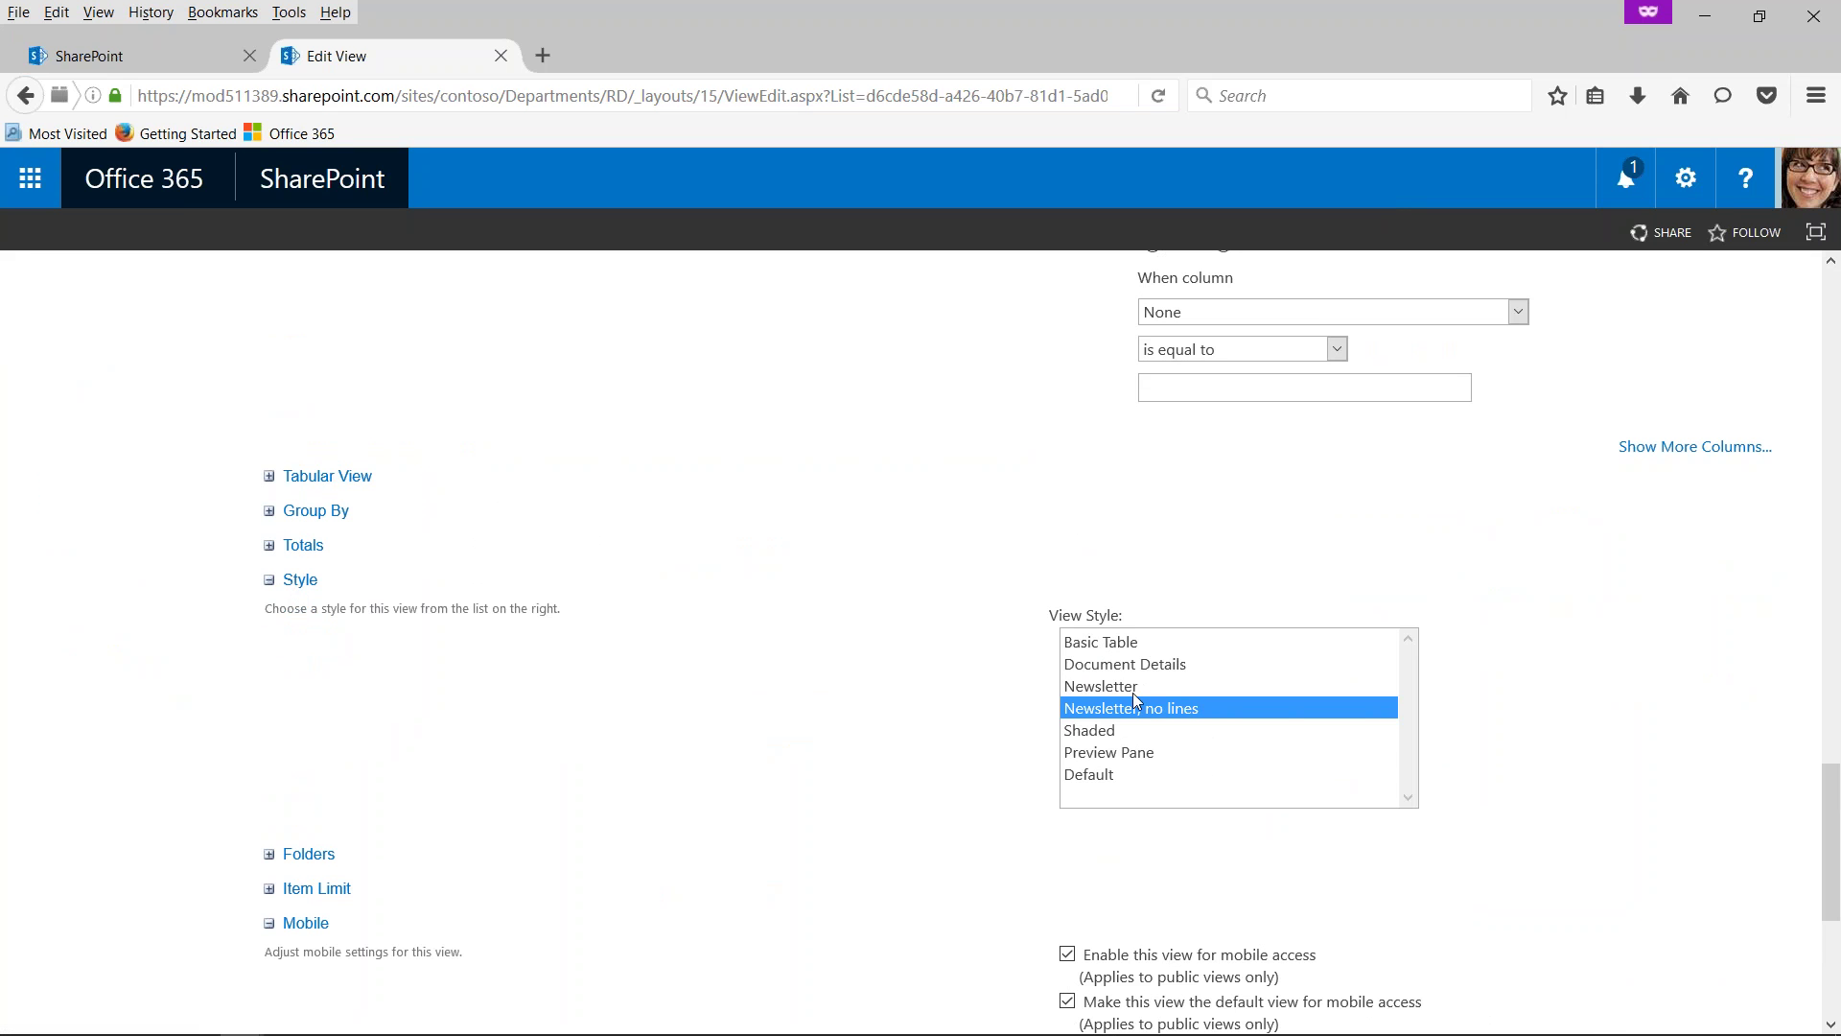
left_click(1098, 686)
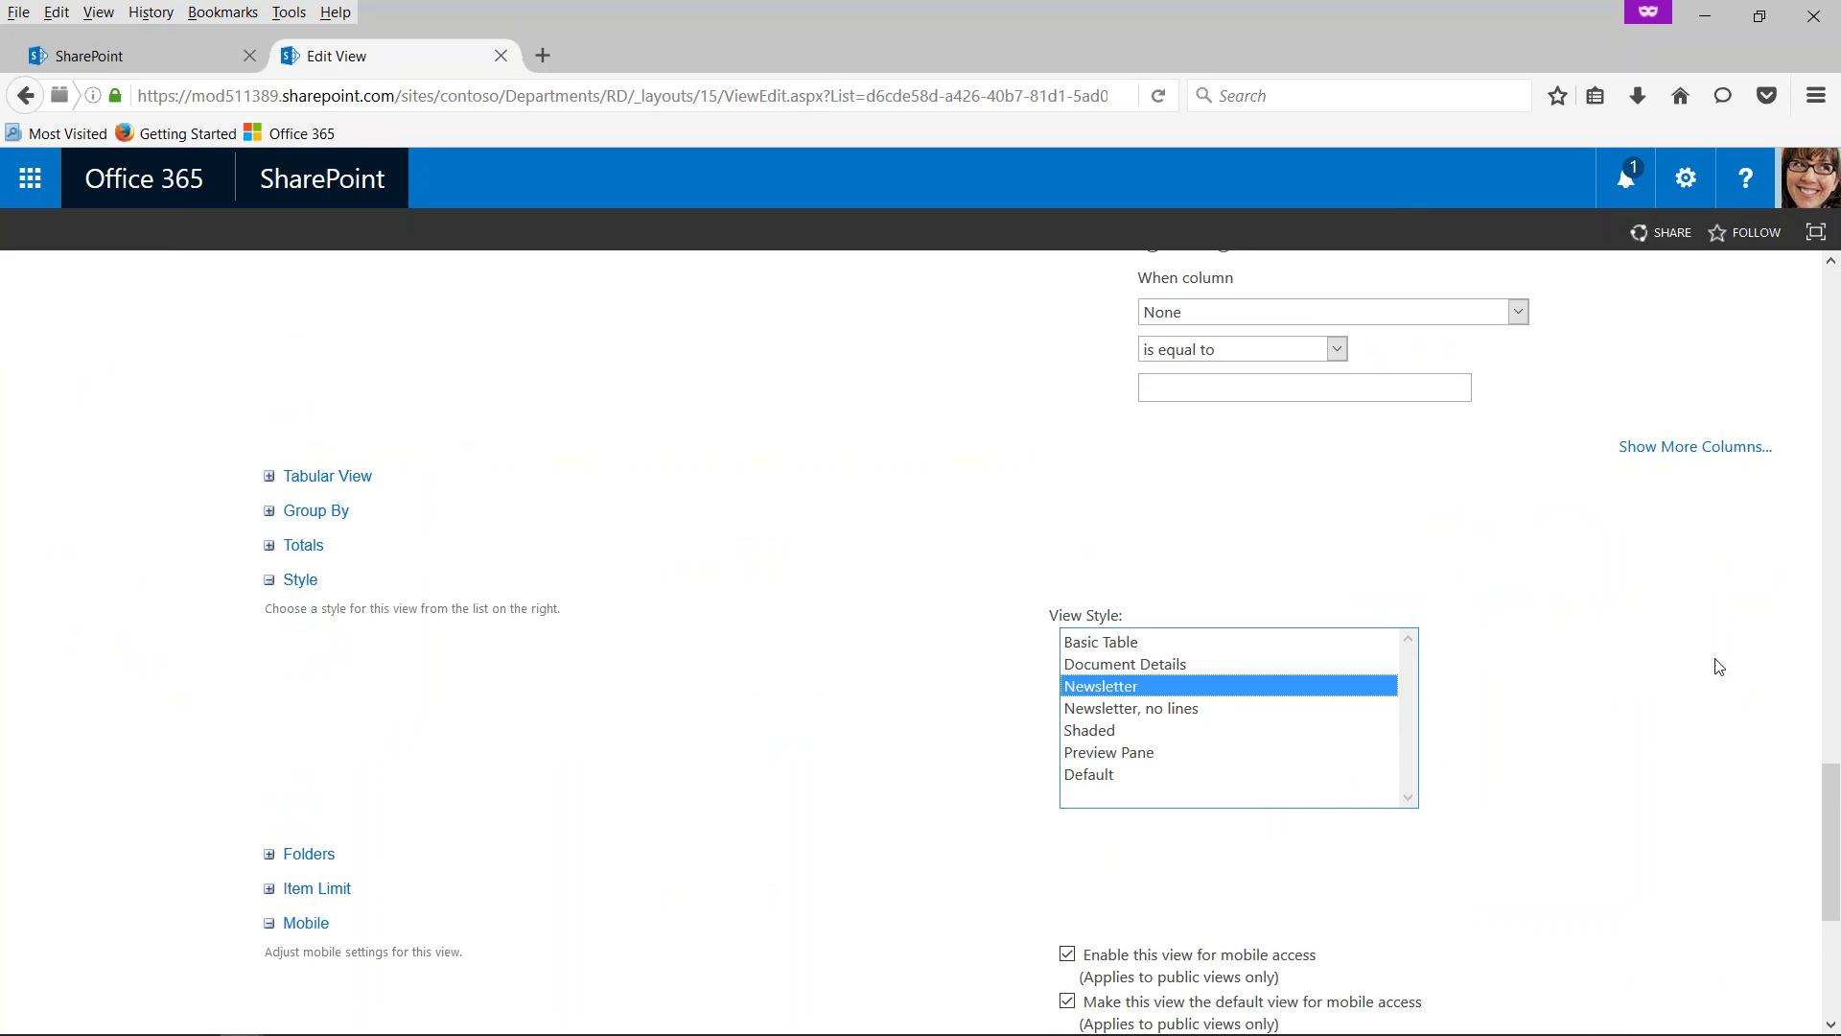
scroll(1673, 816, "down", 5)
left_click(1650, 945)
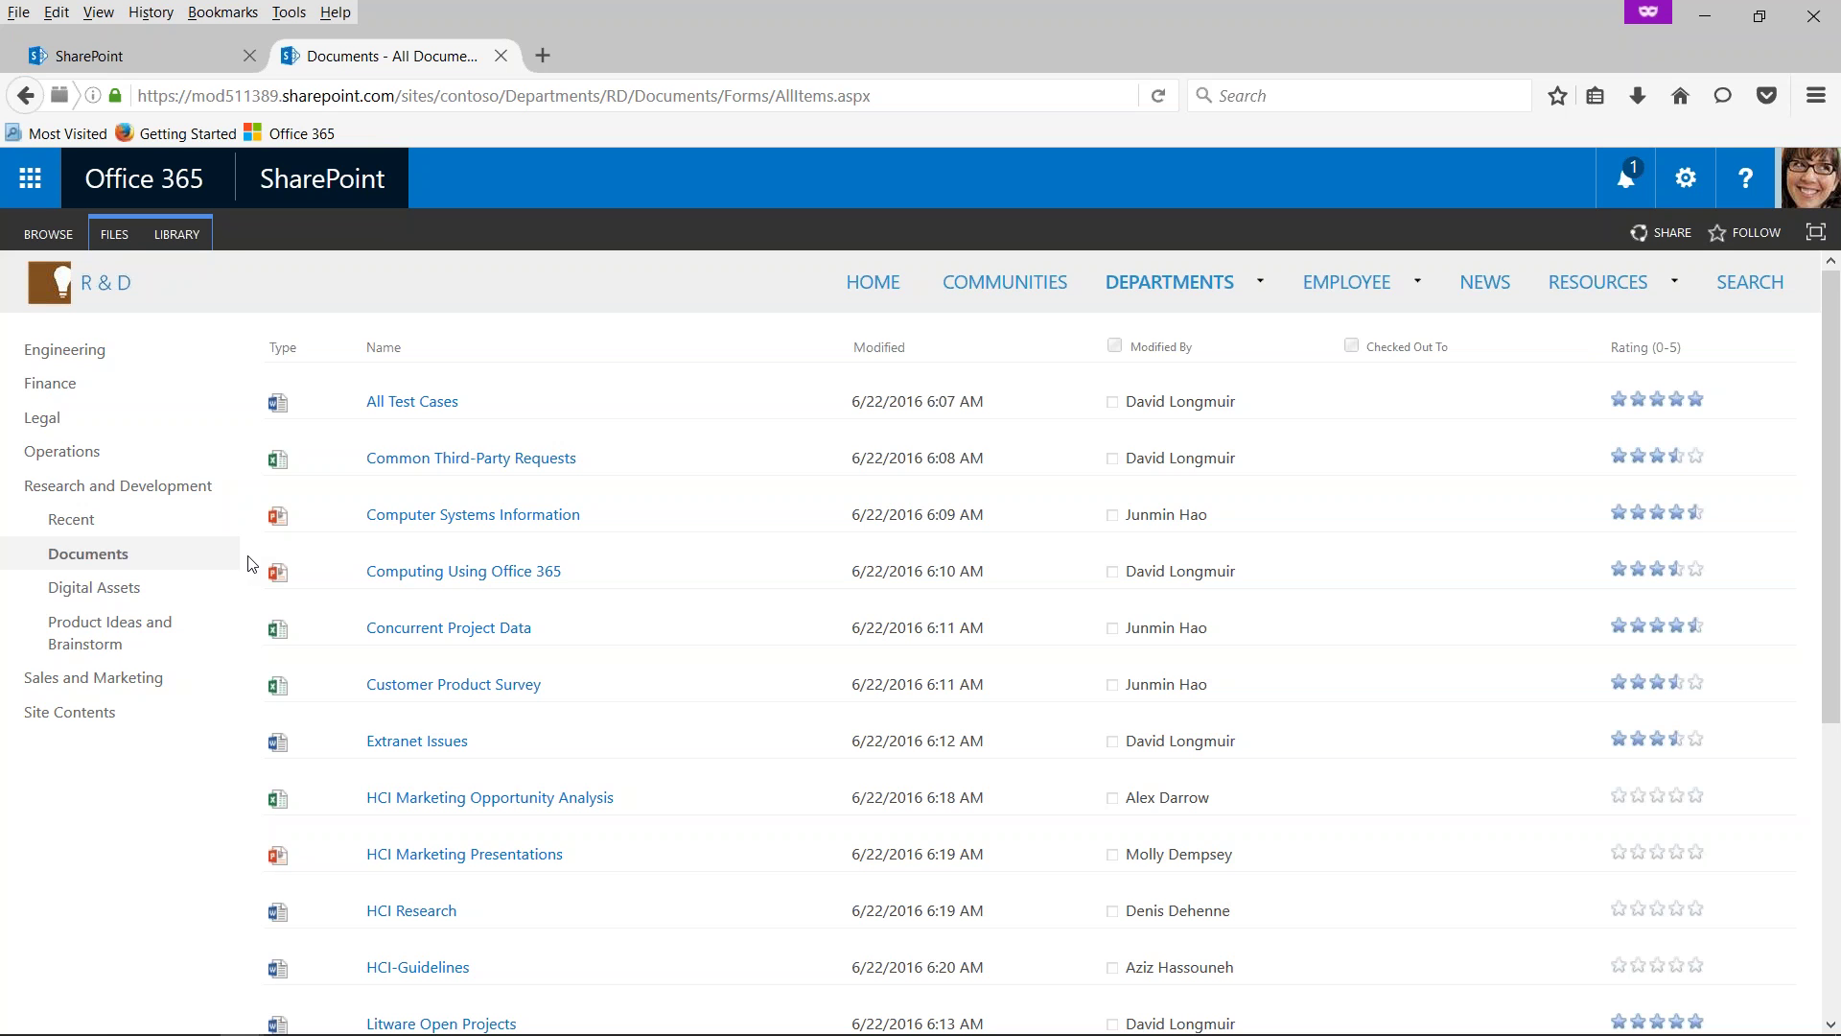
- Edit the All Documents view to also display the Created, Created By, File Size, Version and Check In Comment columns
left_click(177, 234)
left_click(238, 268)
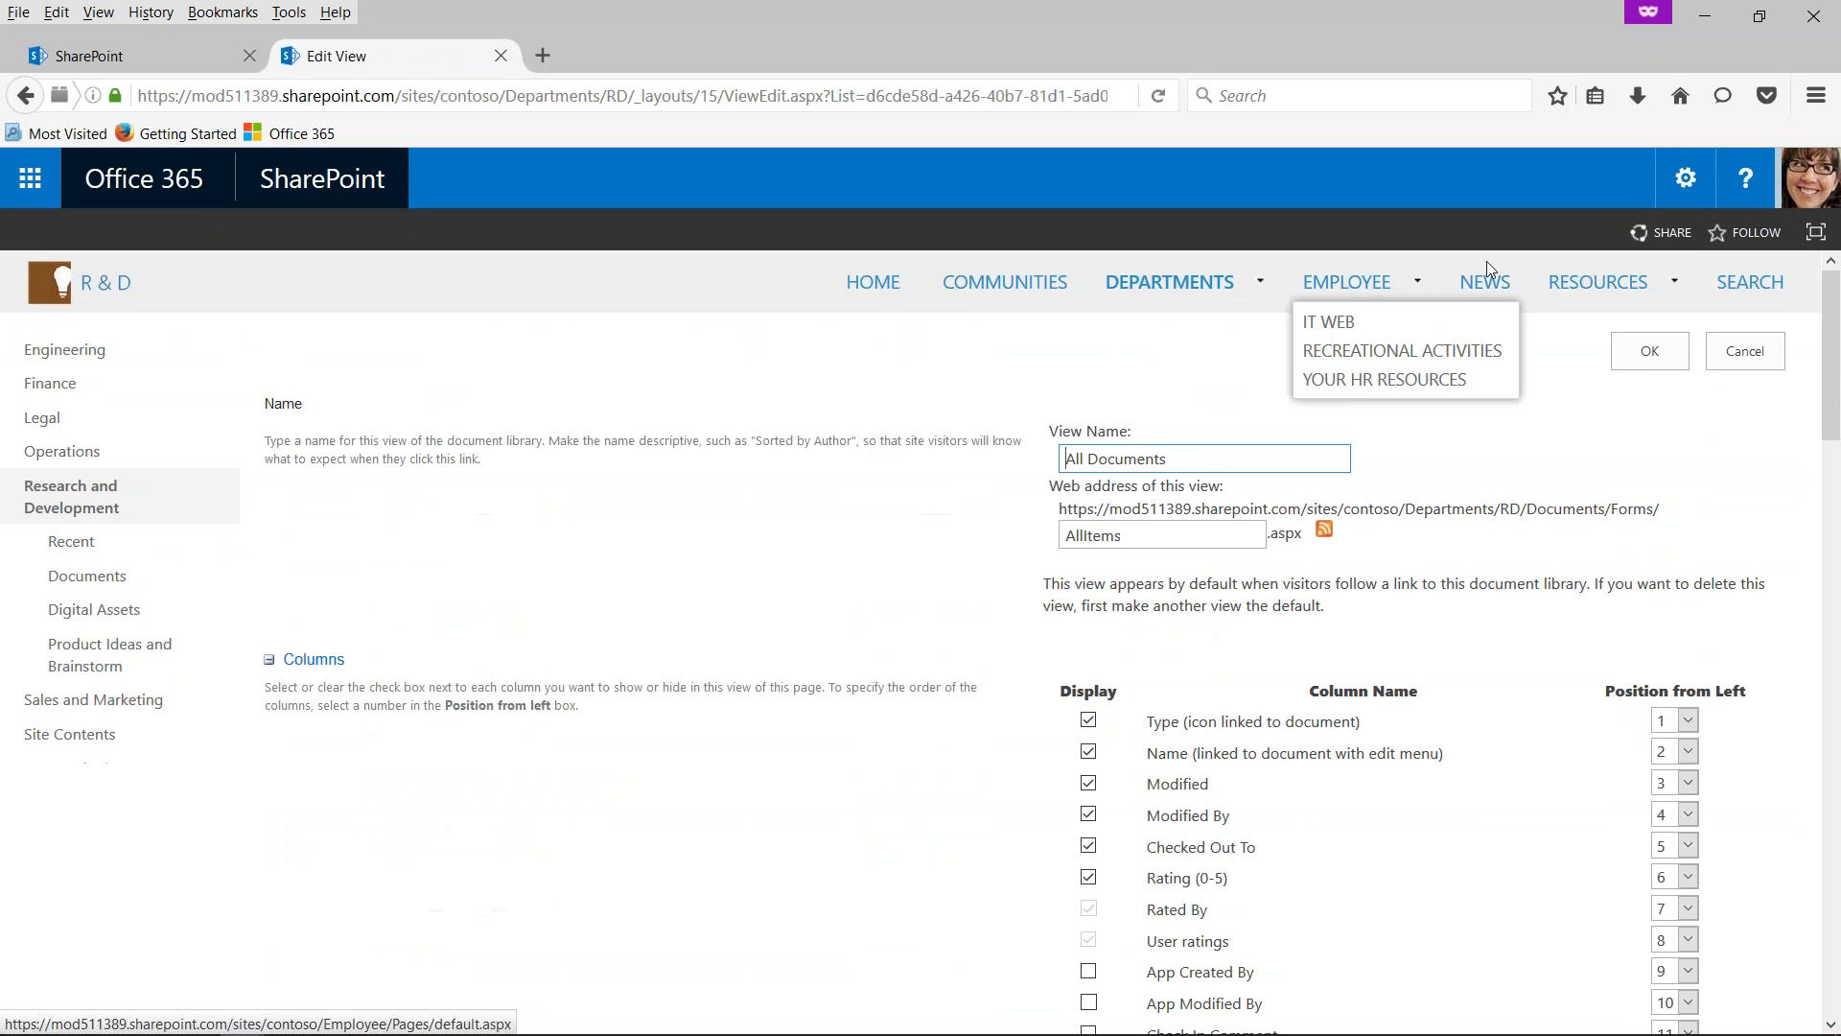
scroll(1554, 778, "down", 8)
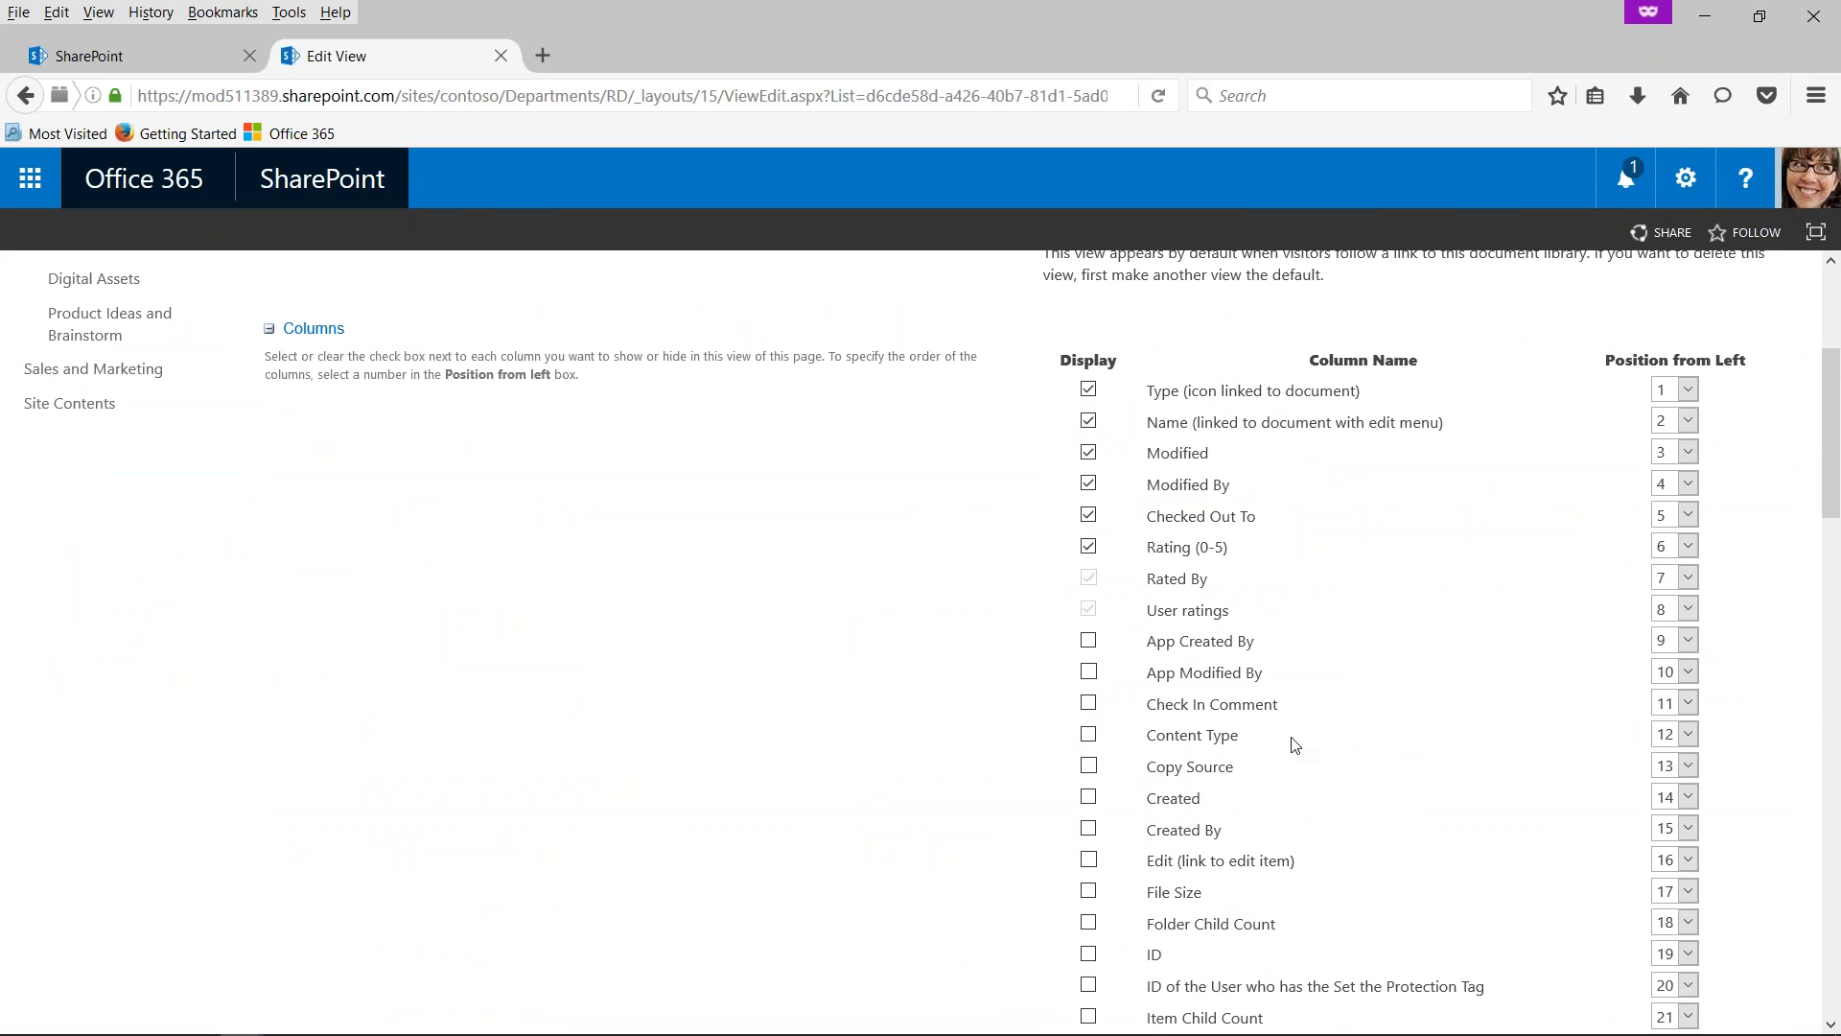
left_click(1089, 665)
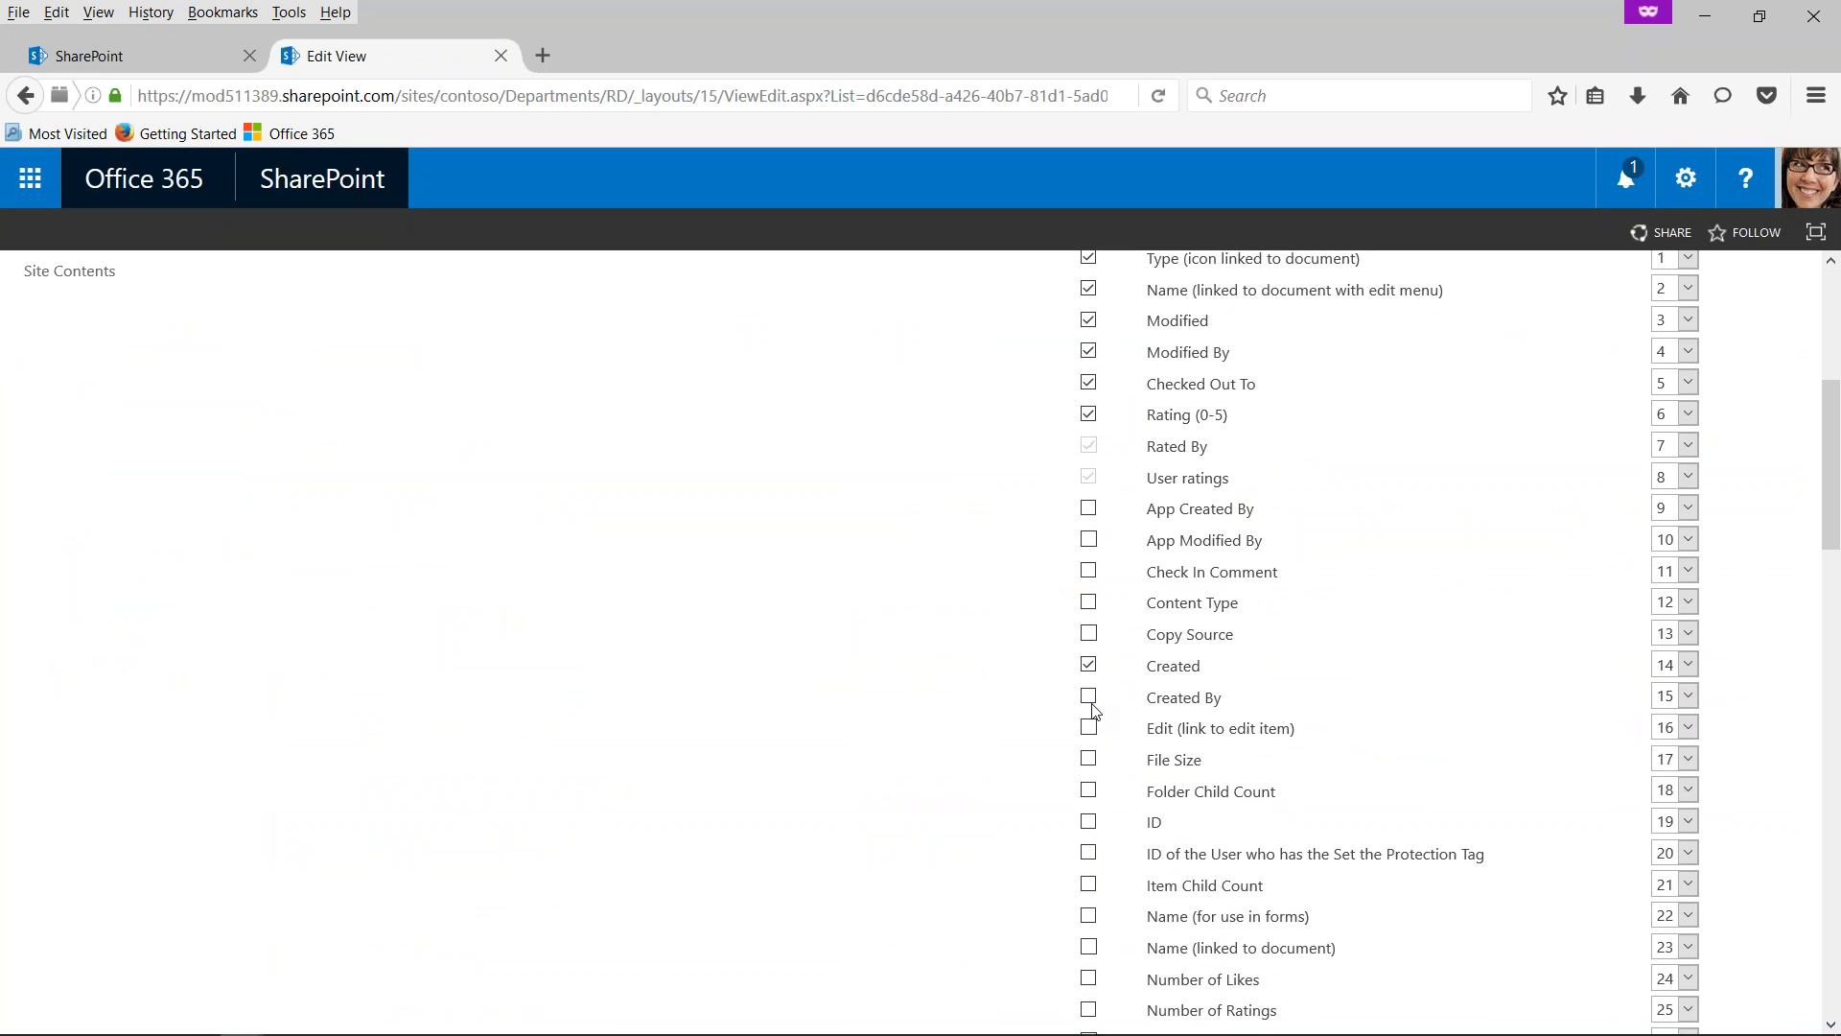
left_click(1089, 696)
scroll(1152, 700, "down", 3)
left_click(1089, 494)
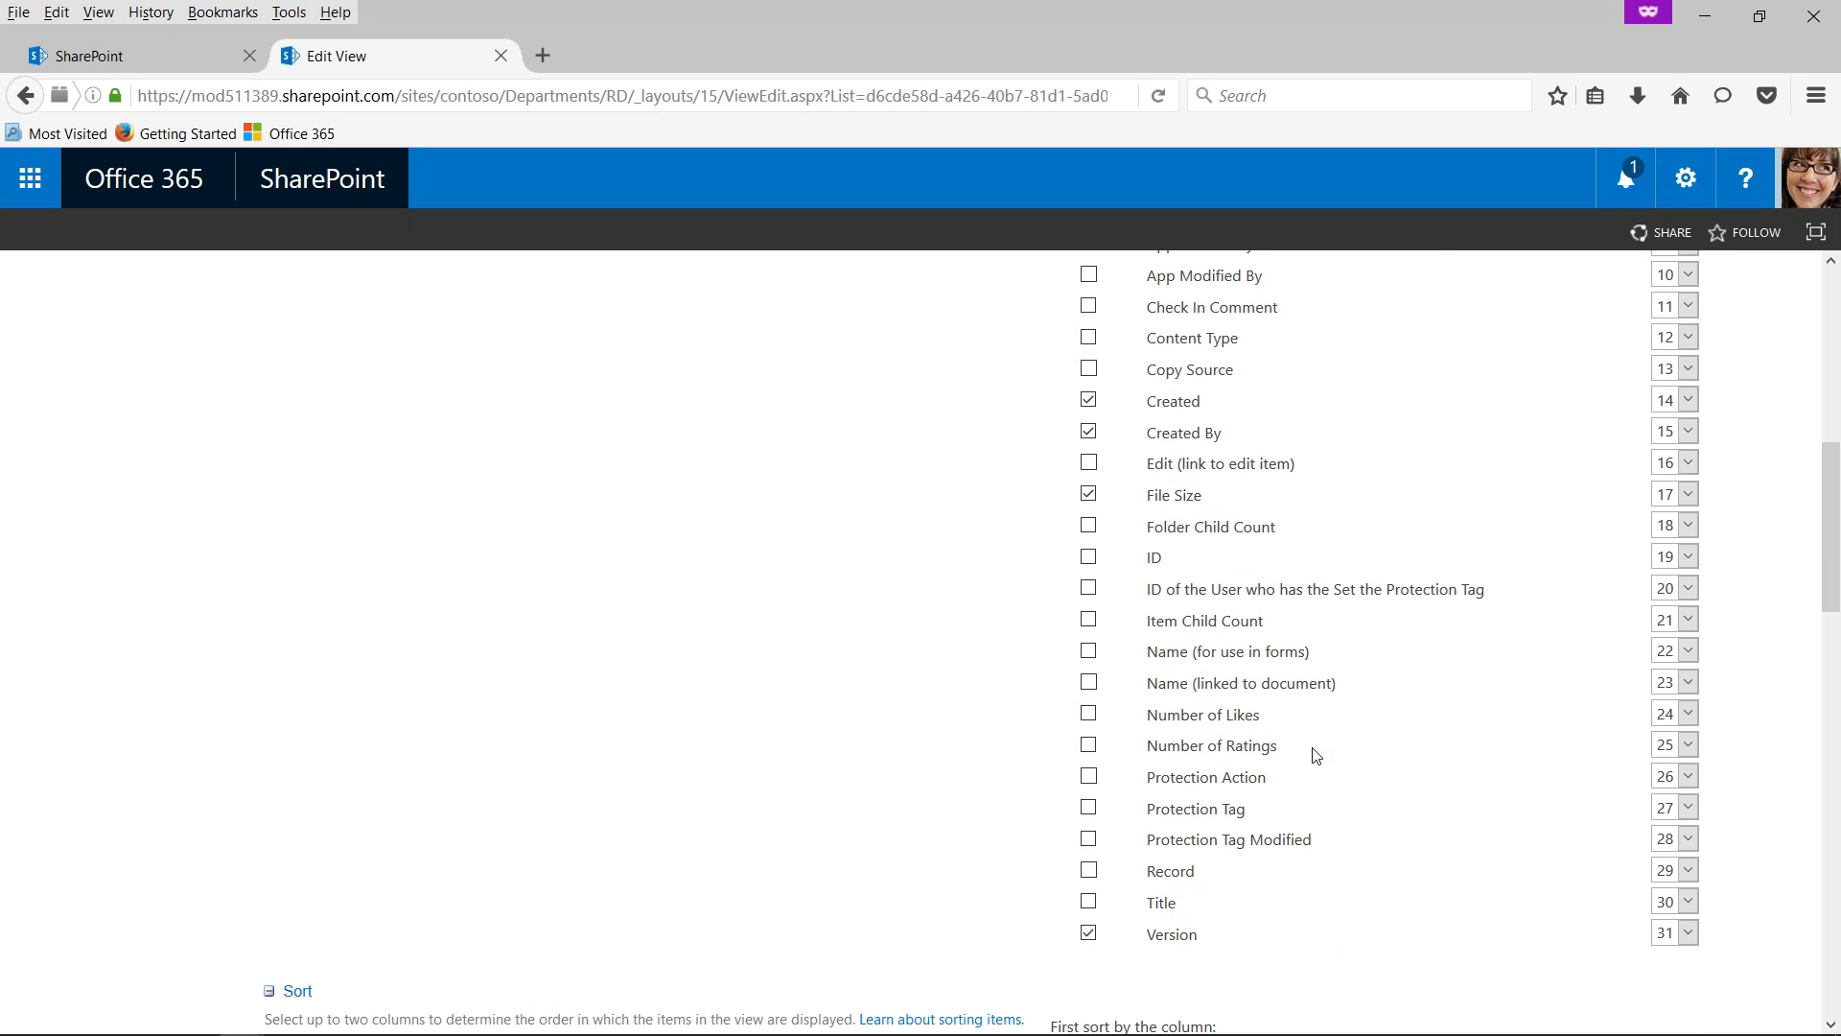
scroll(1315, 755, "up", 3)
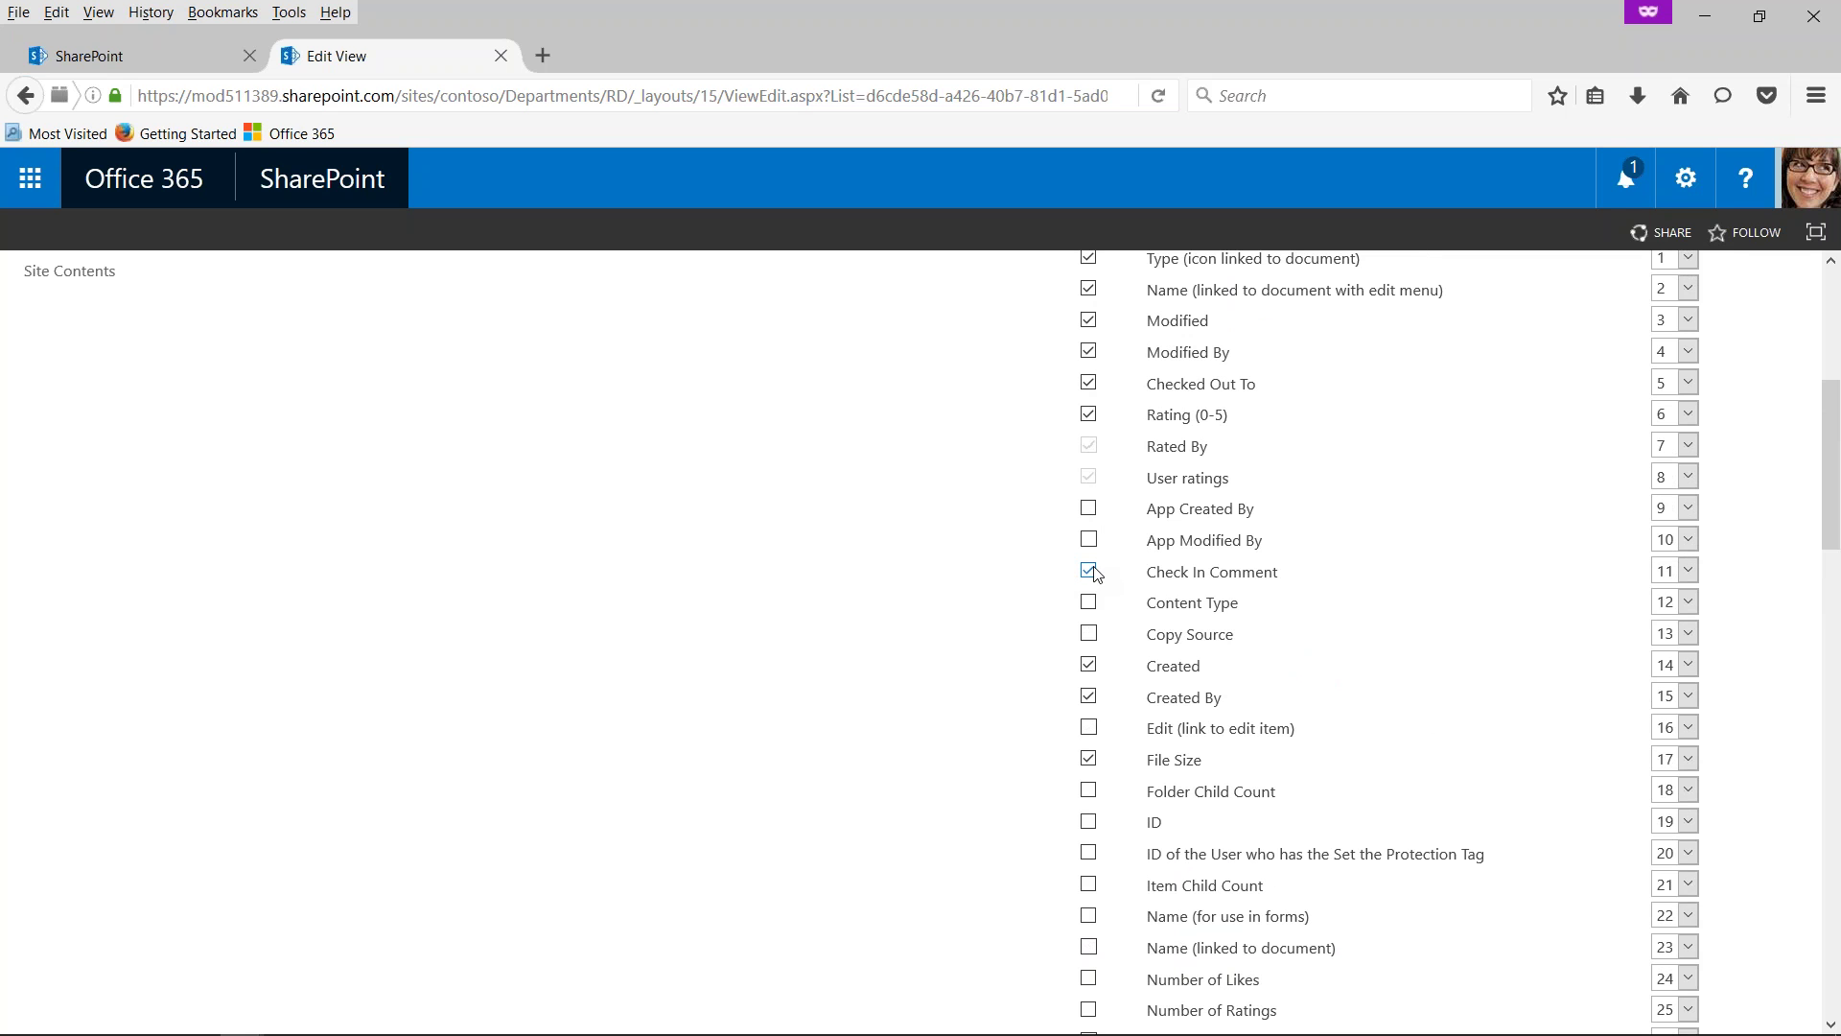
- Set the Check In Comment column's position from left to 31 and save the All Documents view
scroll(1577, 727, "down", 3)
scroll(1579, 727, "up", 3)
scroll(1576, 654, "down", 3)
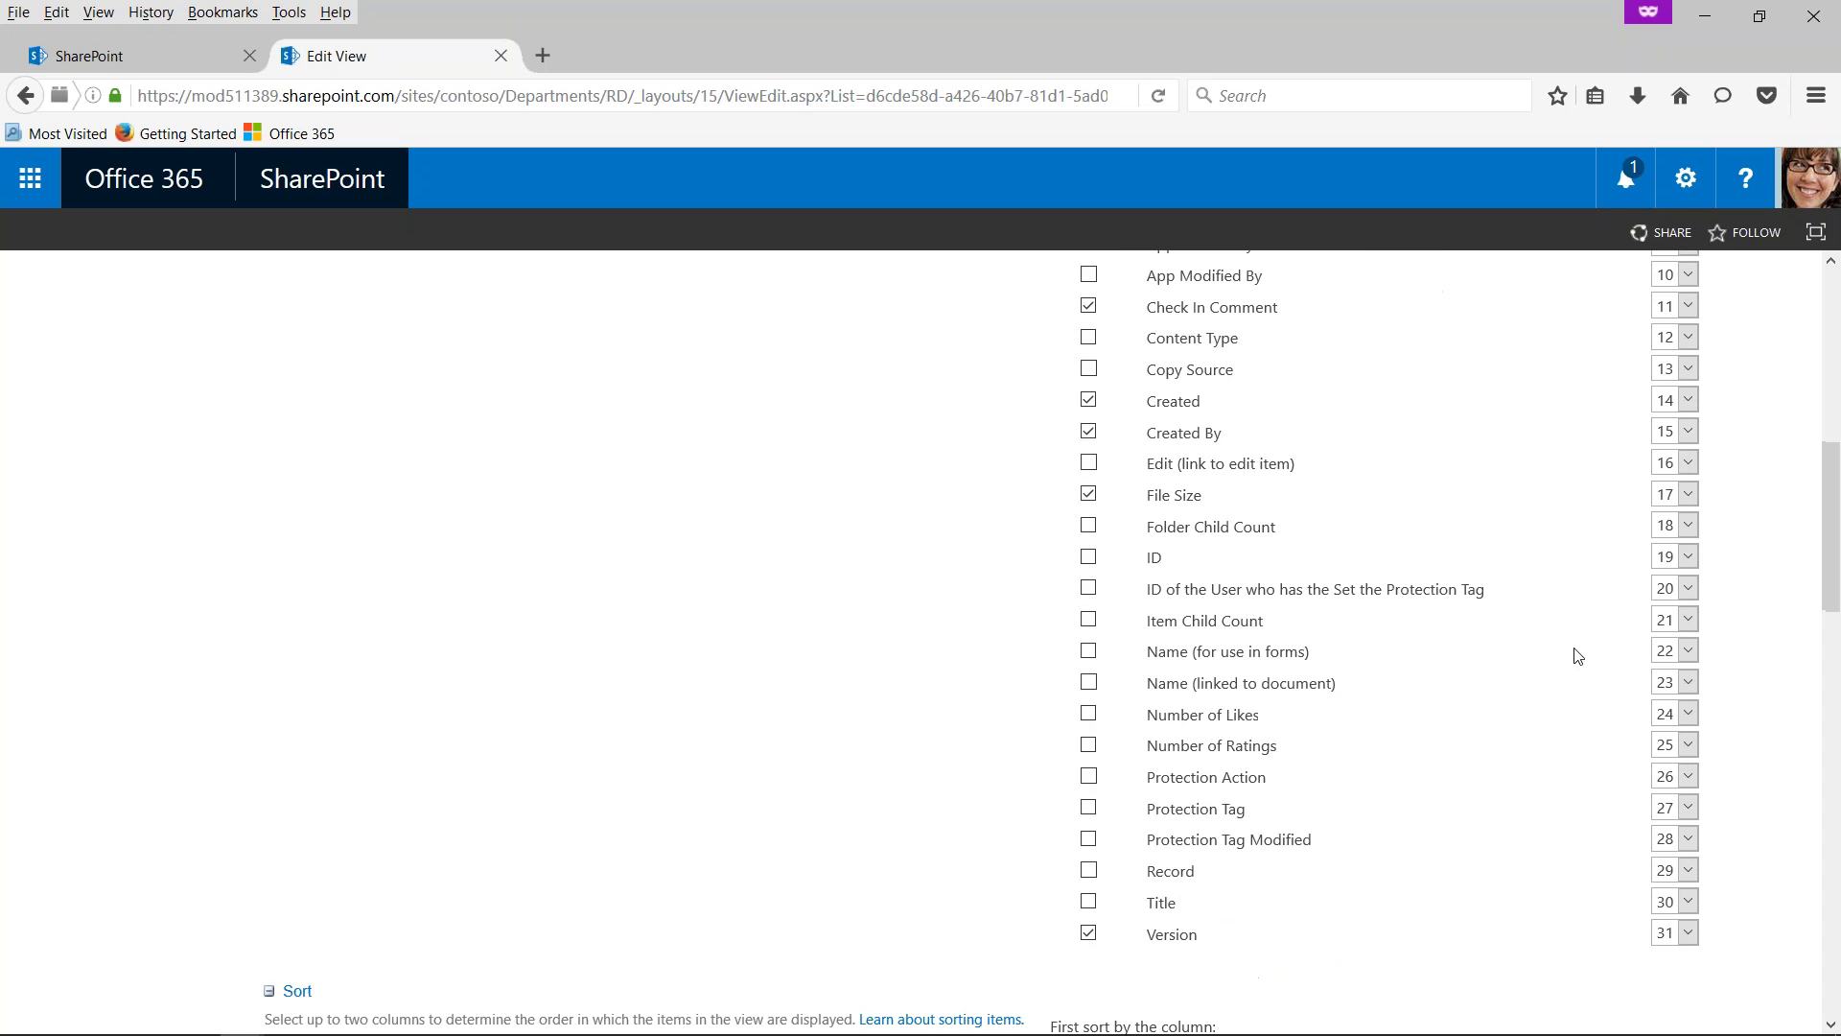
scroll(1578, 656, "up", 3)
left_click(1688, 571)
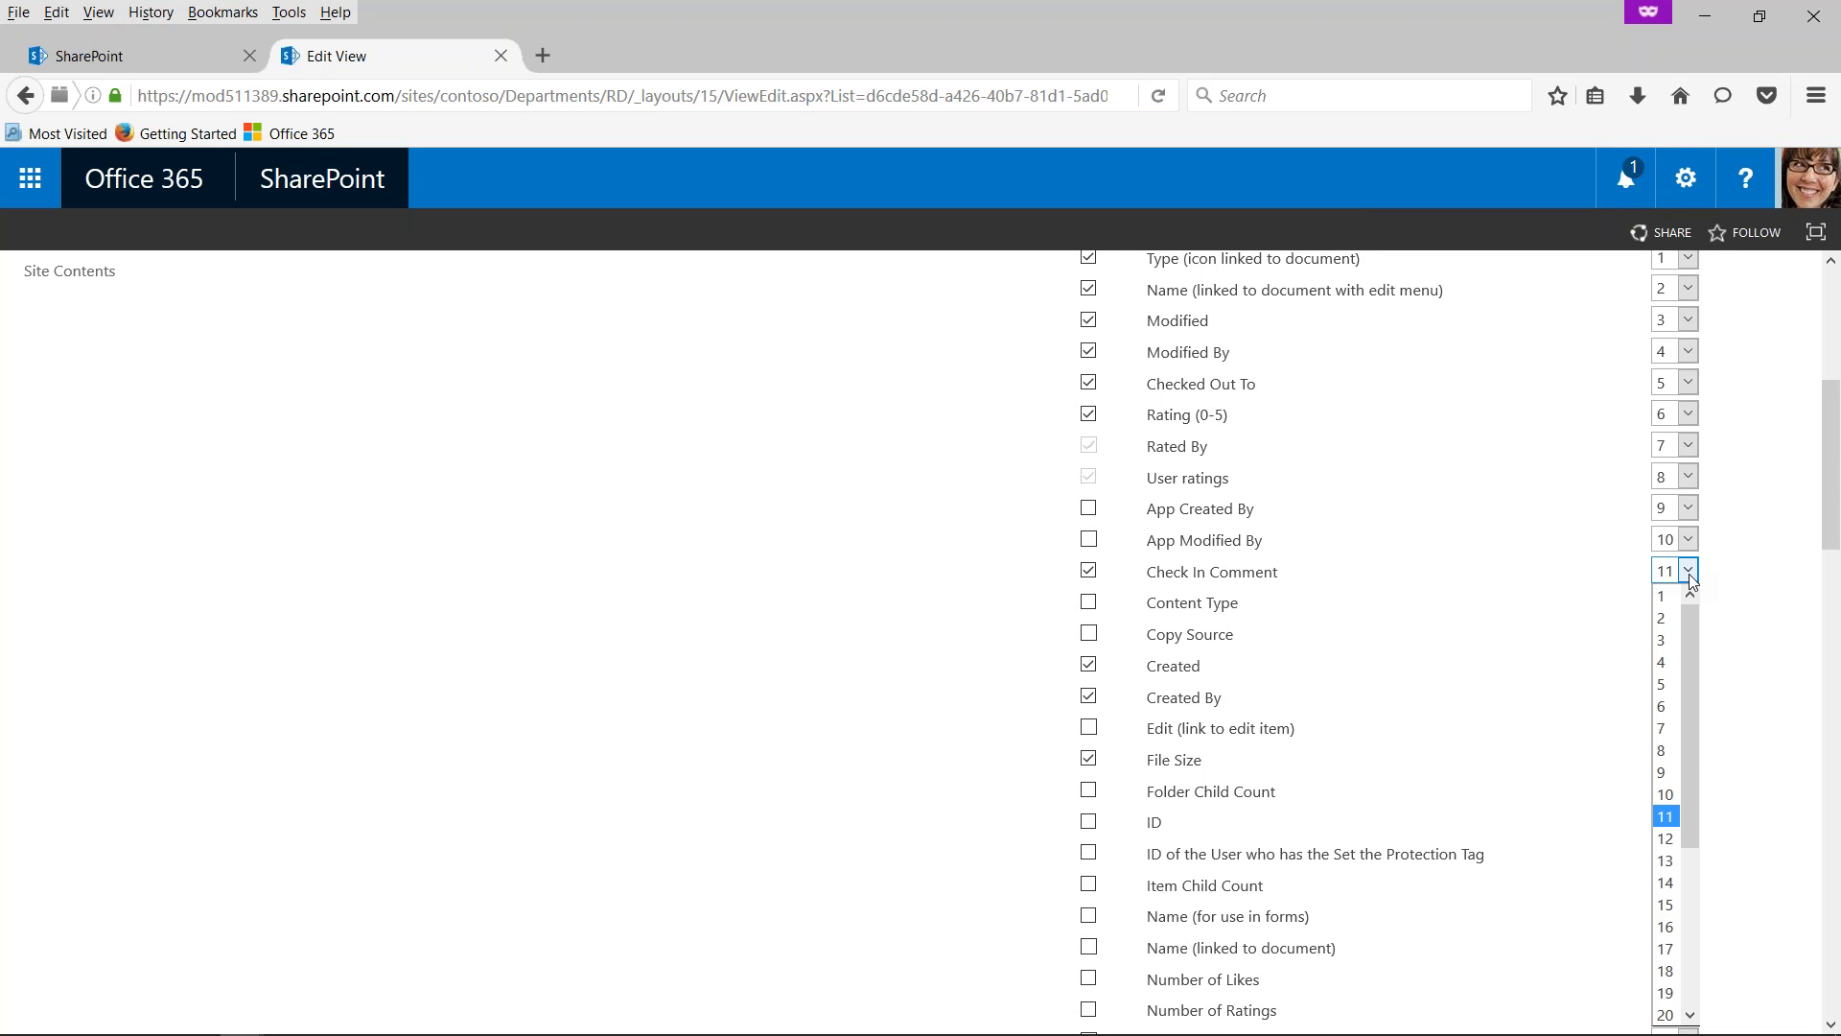
scroll(1674, 758, "down", 4)
left_click(1666, 1013)
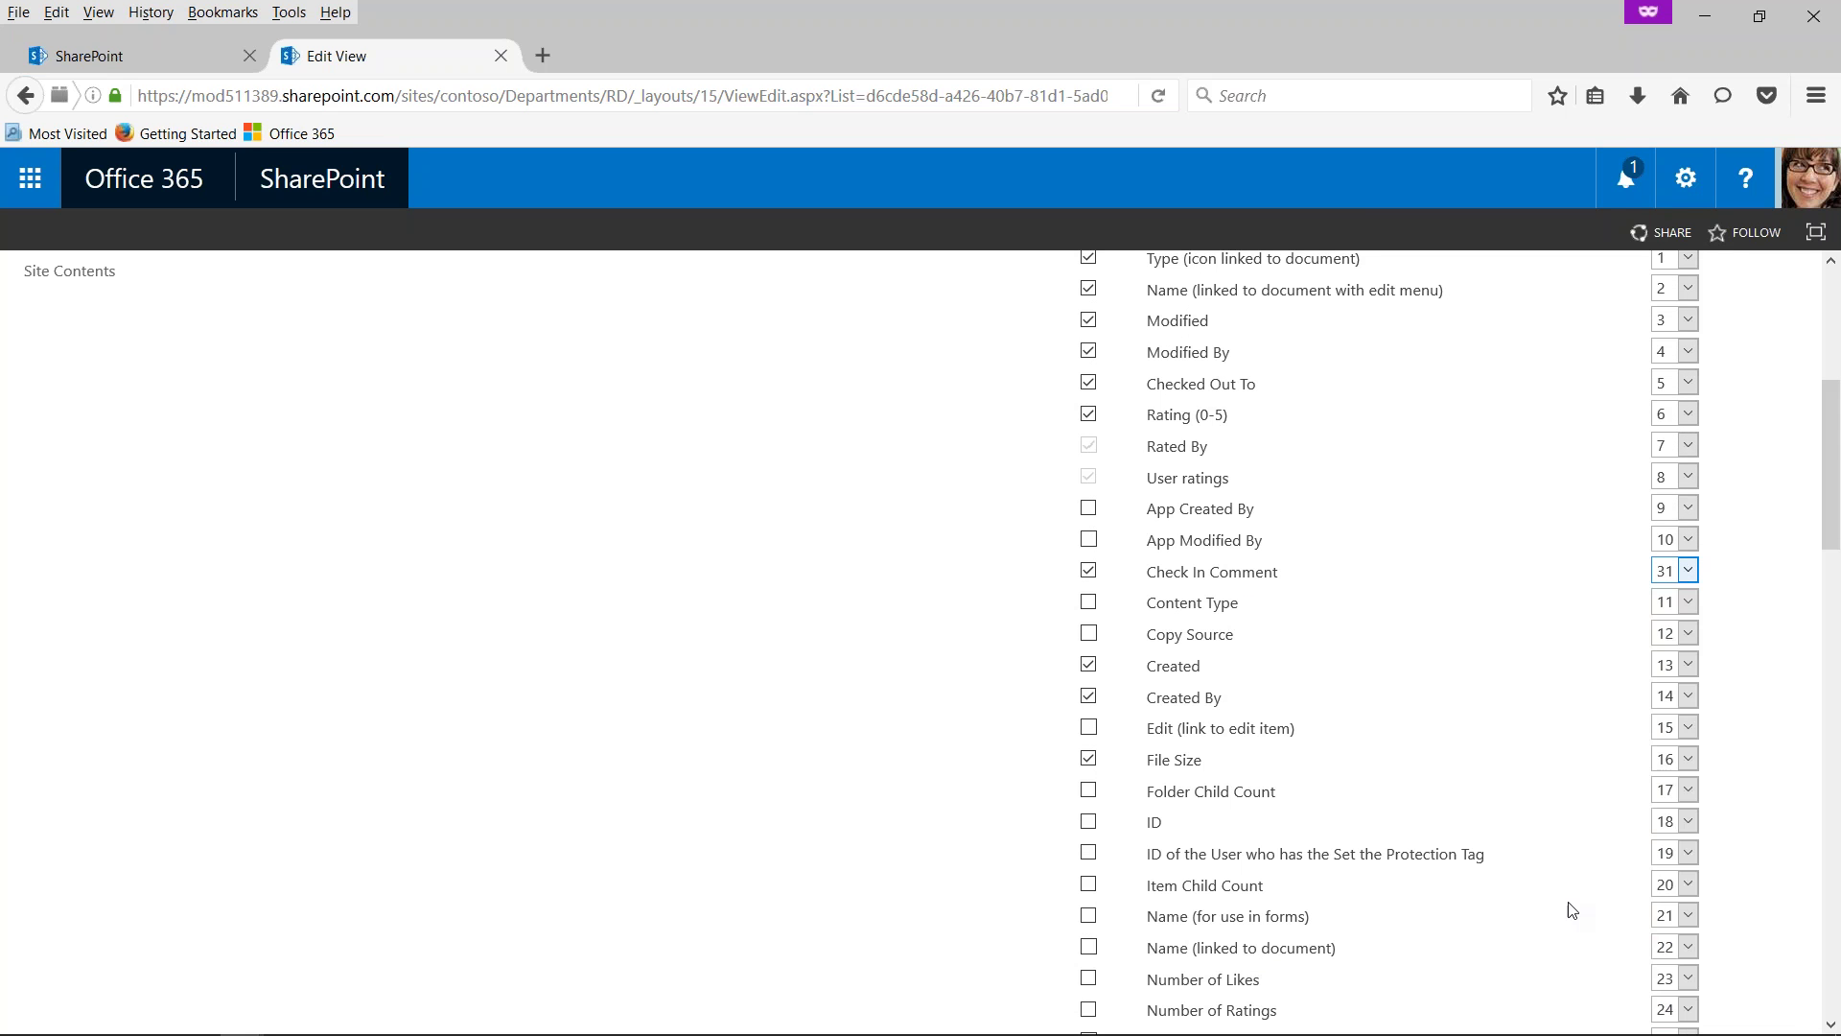
scroll(1568, 907, "down", 2)
scroll(1568, 907, "down", 15)
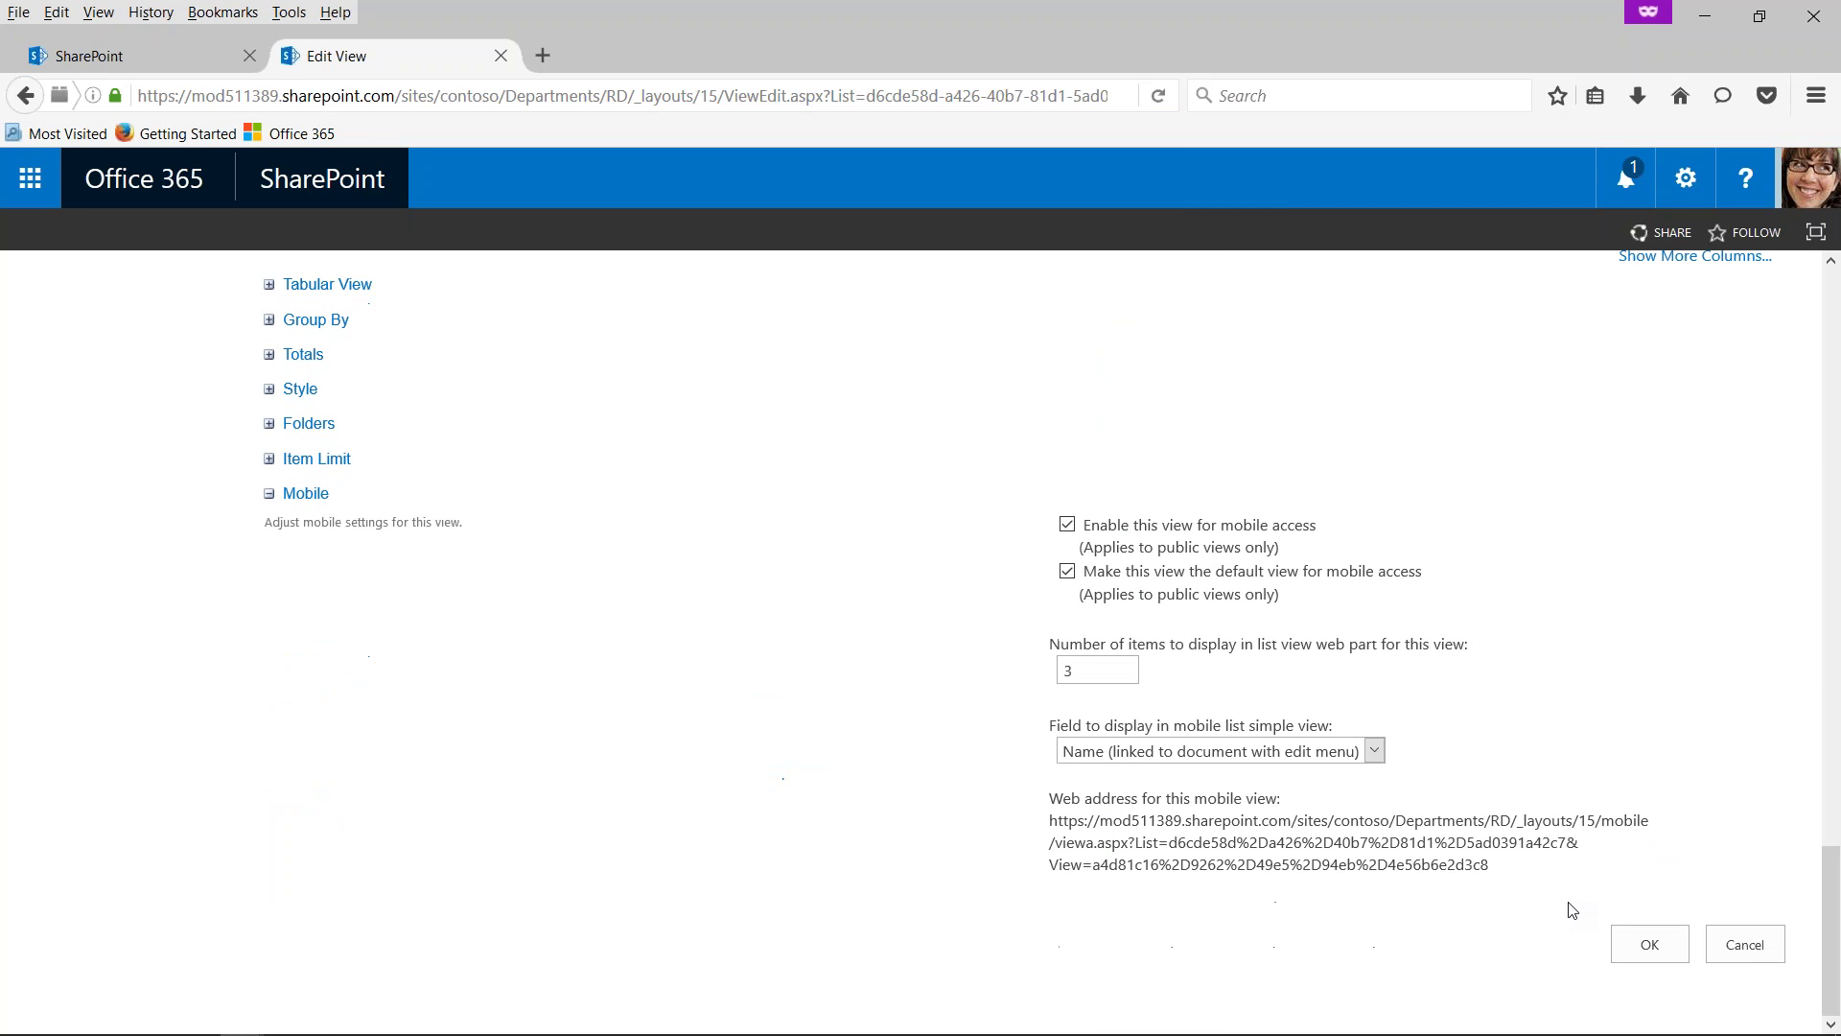
left_click(1635, 953)
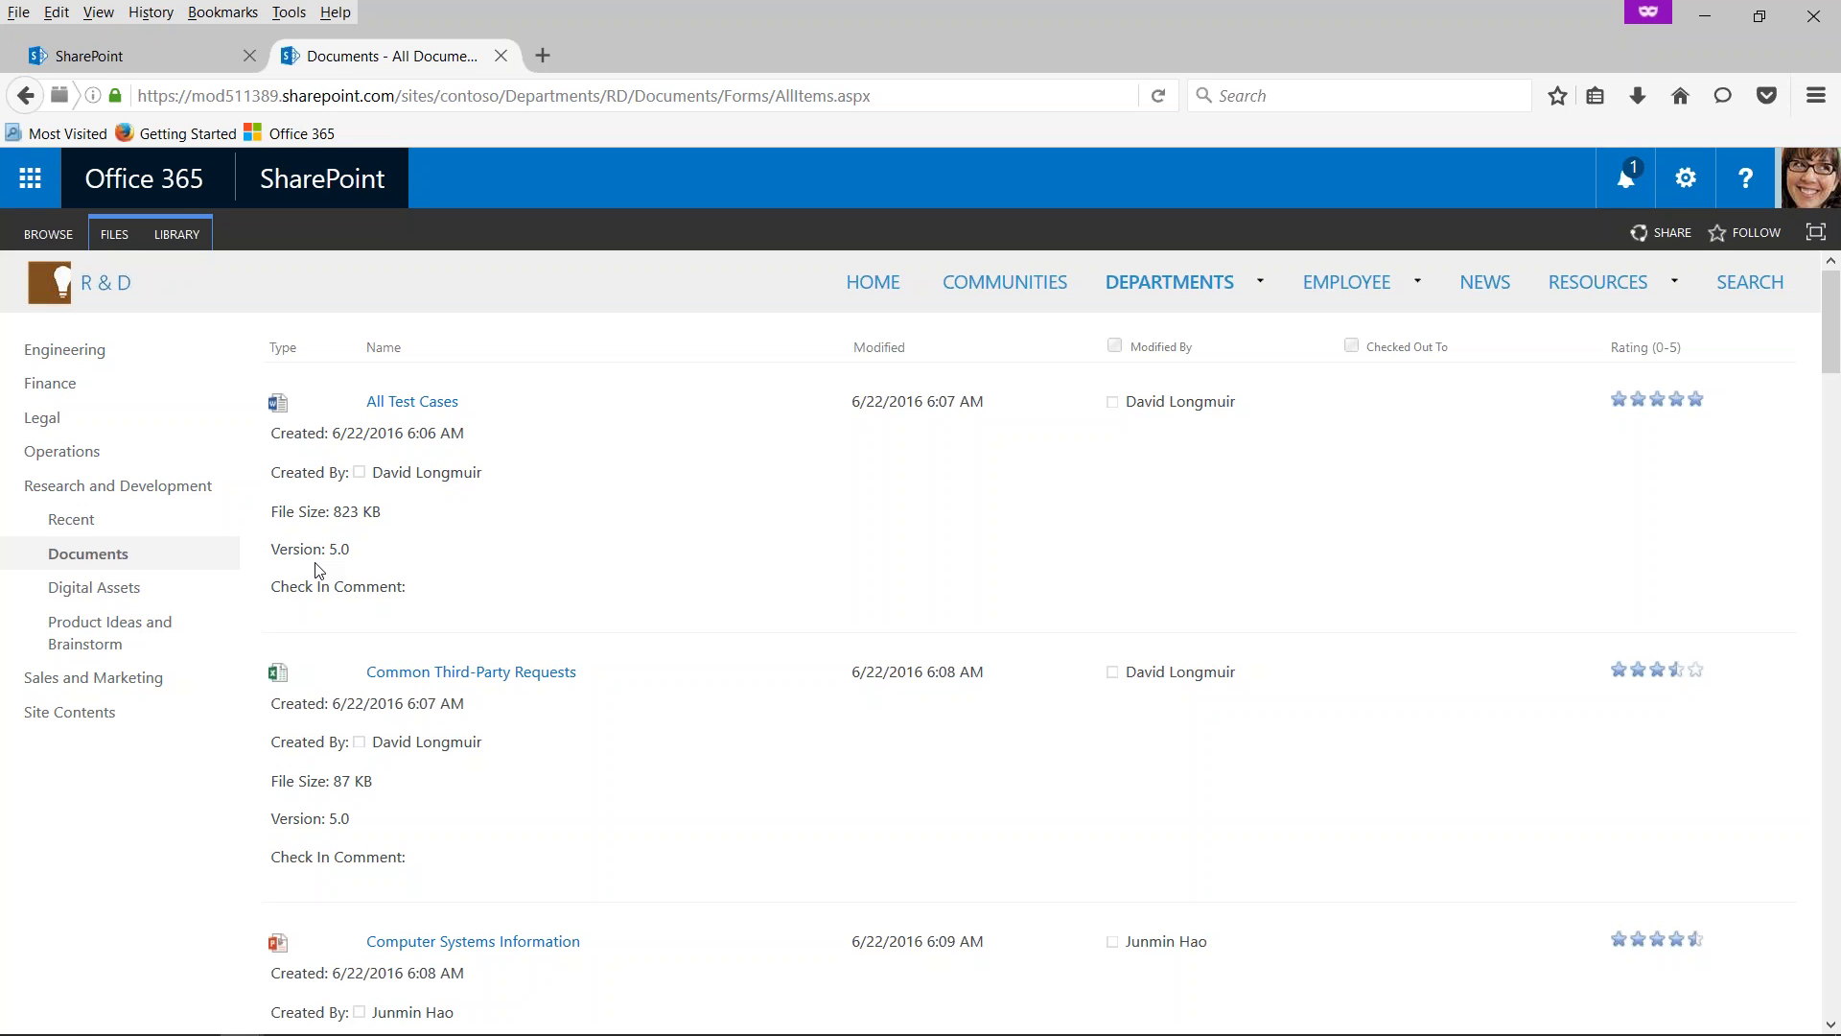
- Change the All Documents view style to Basic Table and save the view
left_click(177, 234)
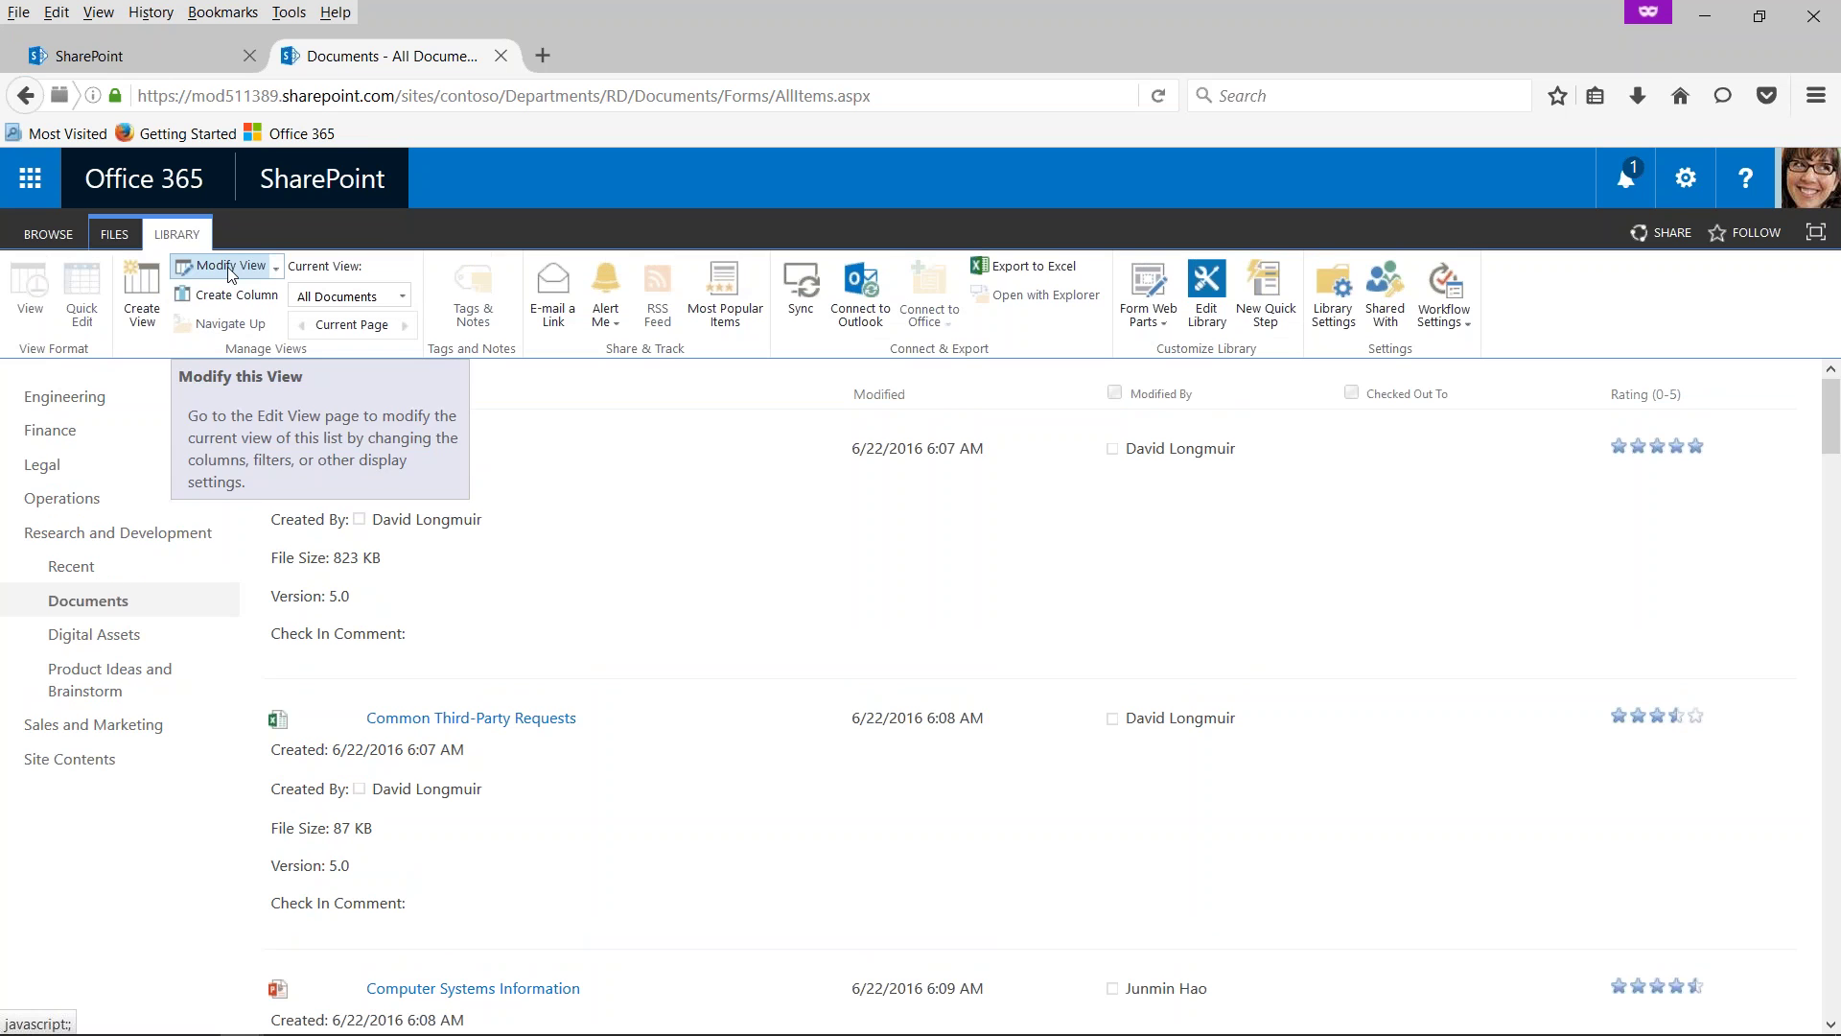
left_click(231, 275)
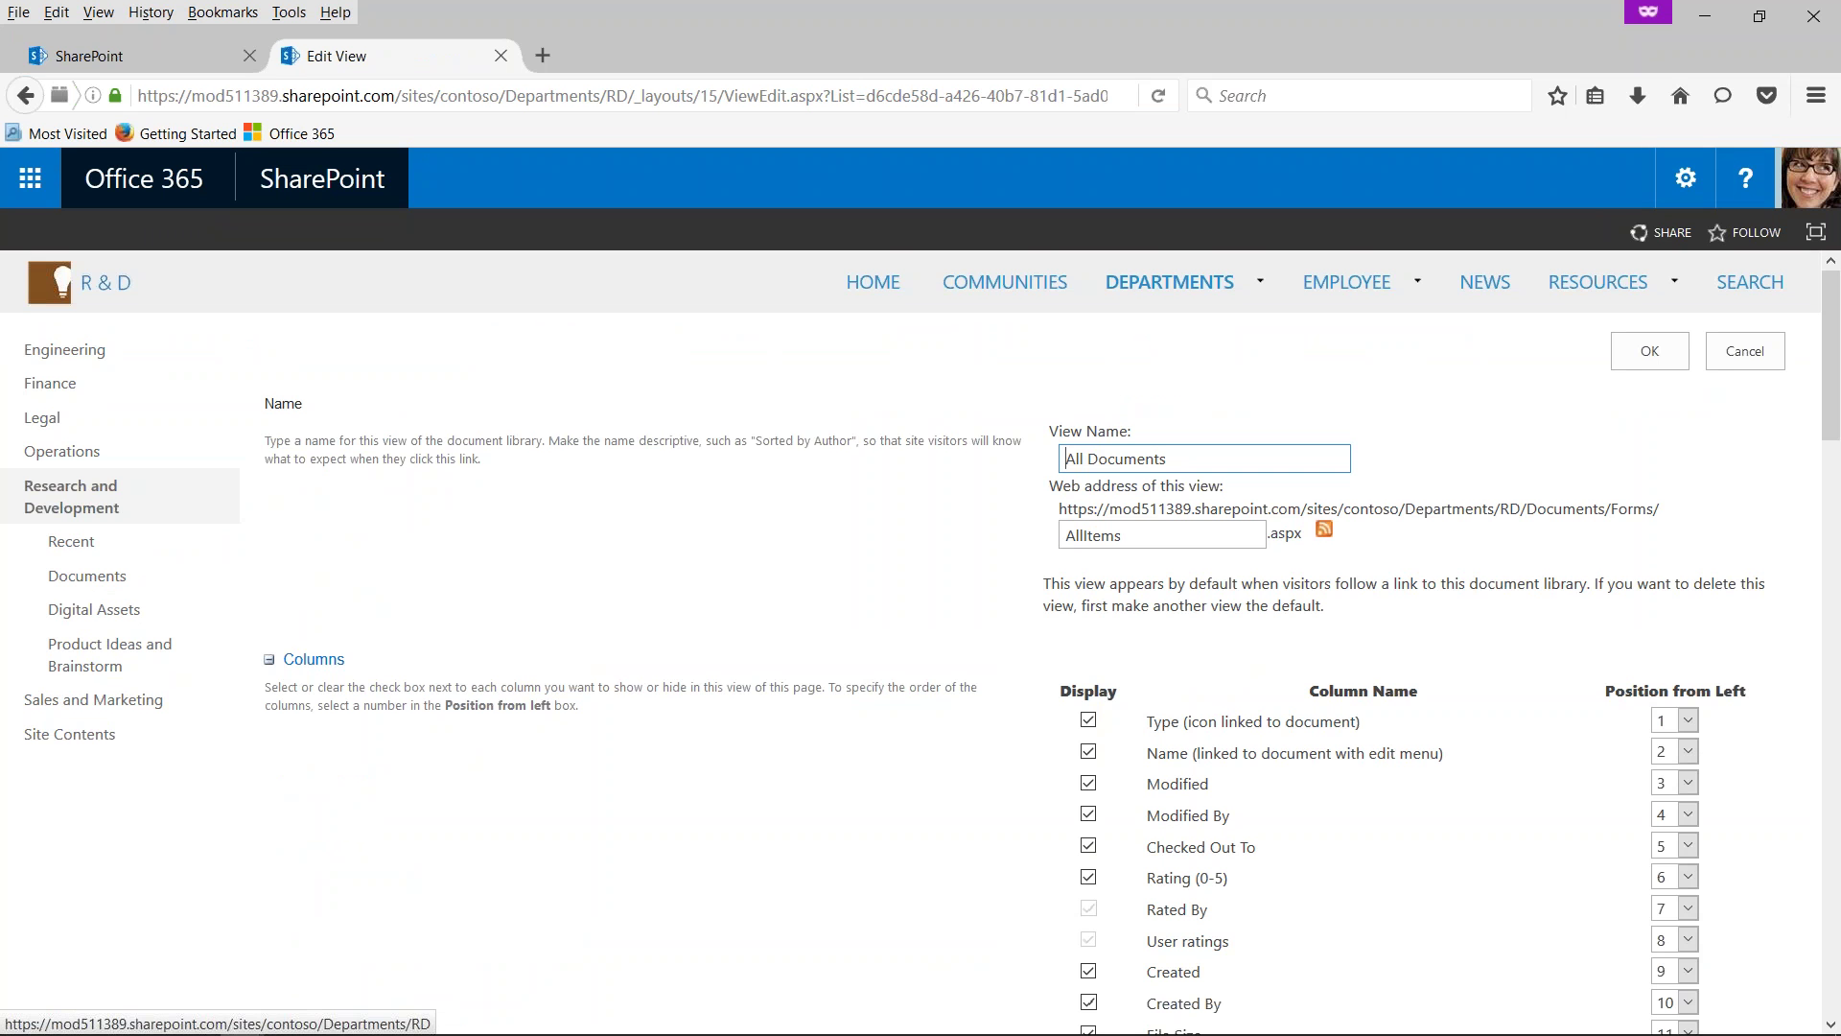
scroll(1082, 753, "down", 3)
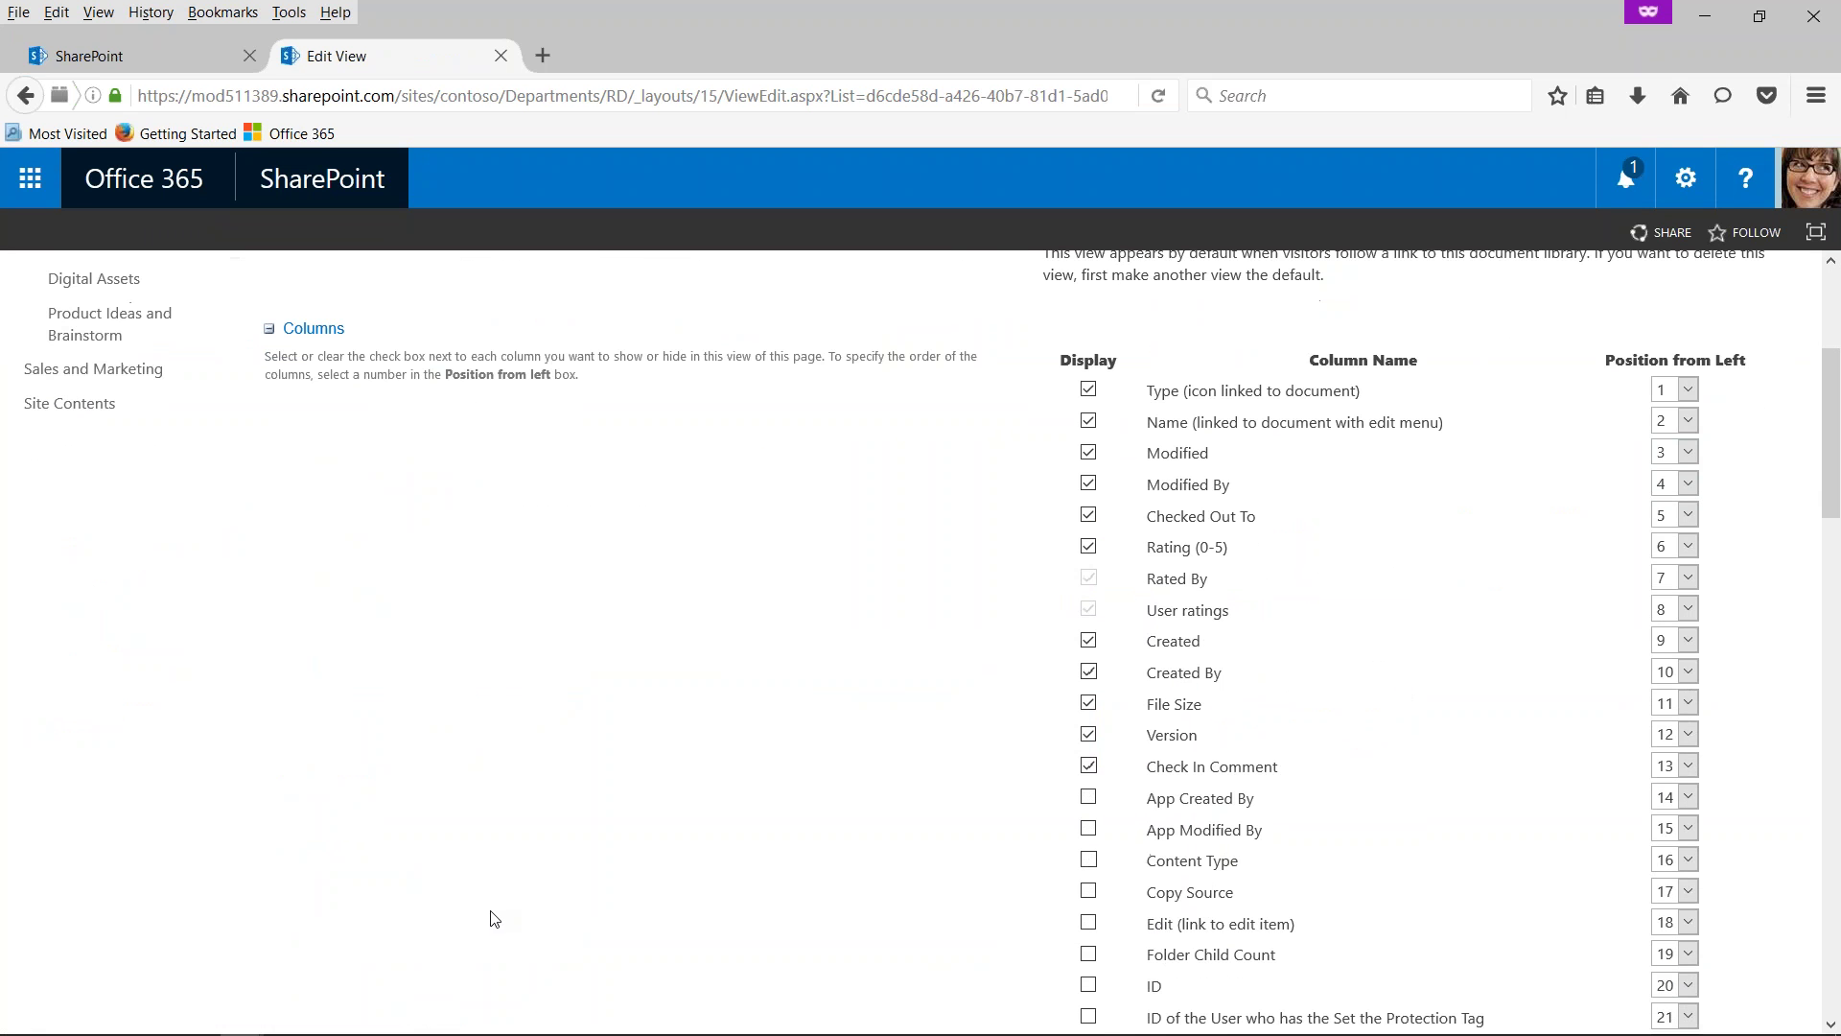
scroll(545, 906, "down", 13)
scroll(543, 901, "down", 5)
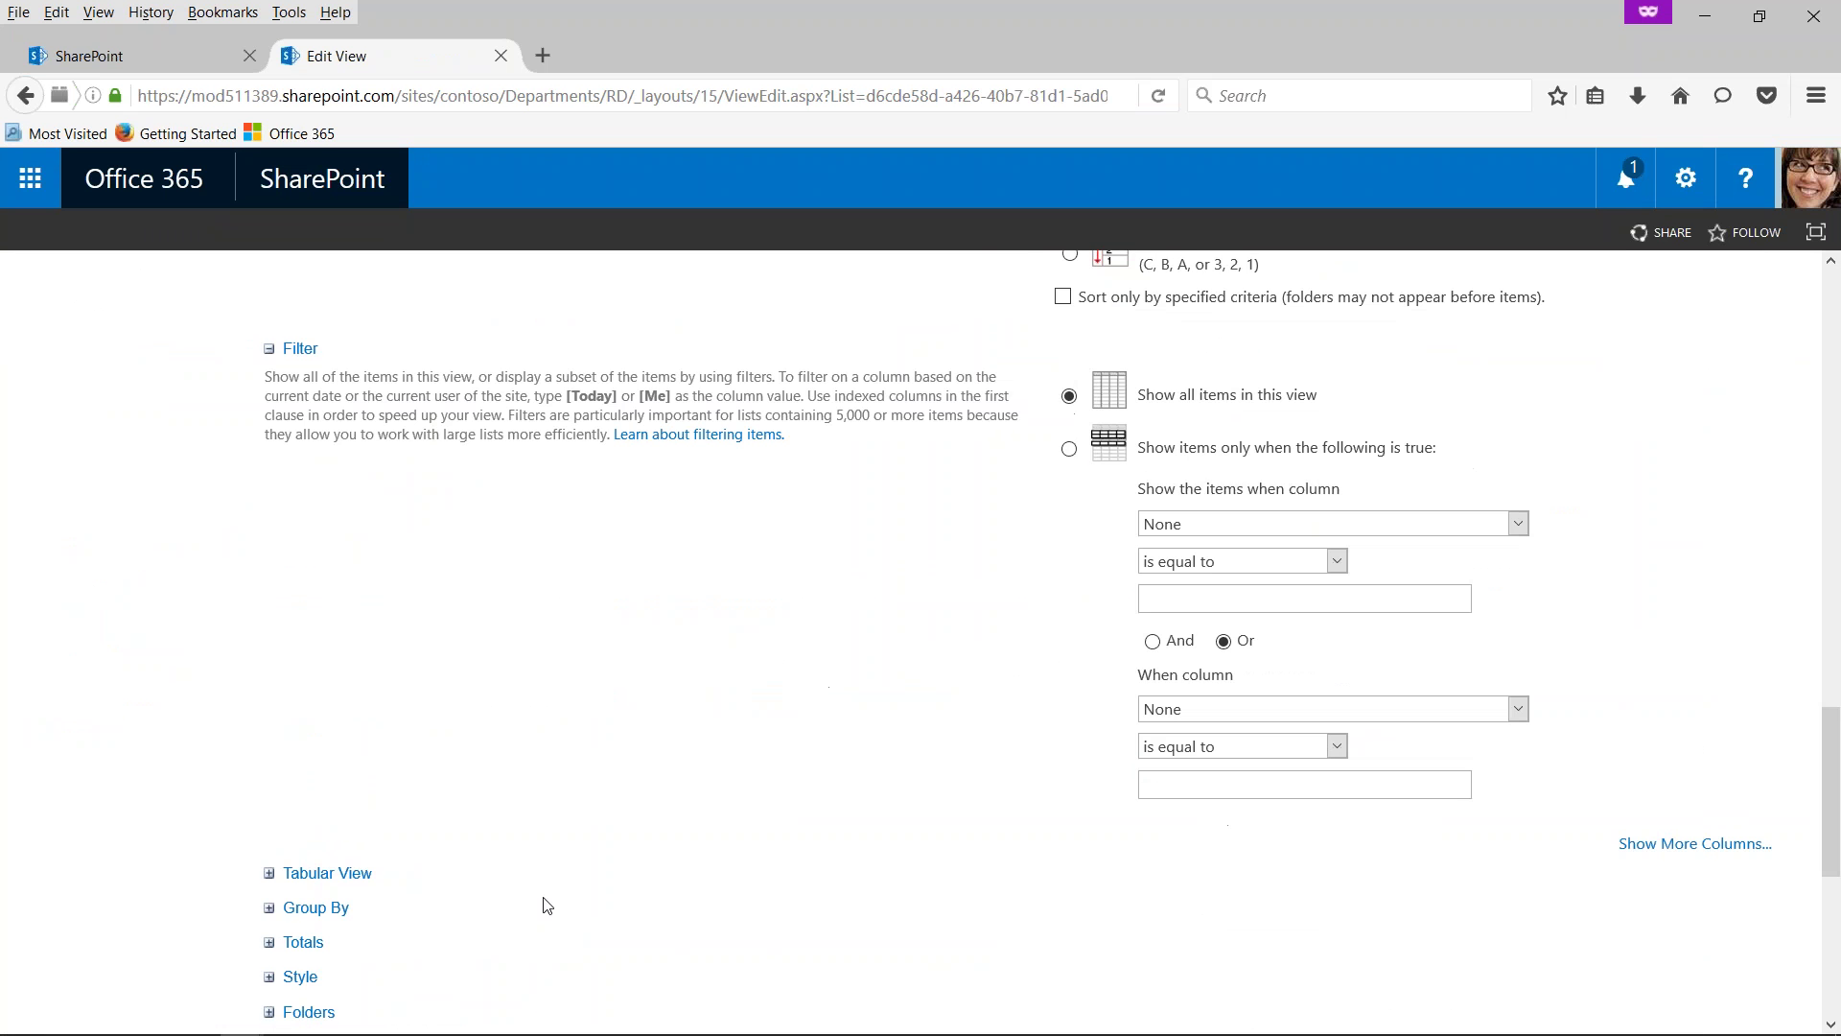
left_click(296, 712)
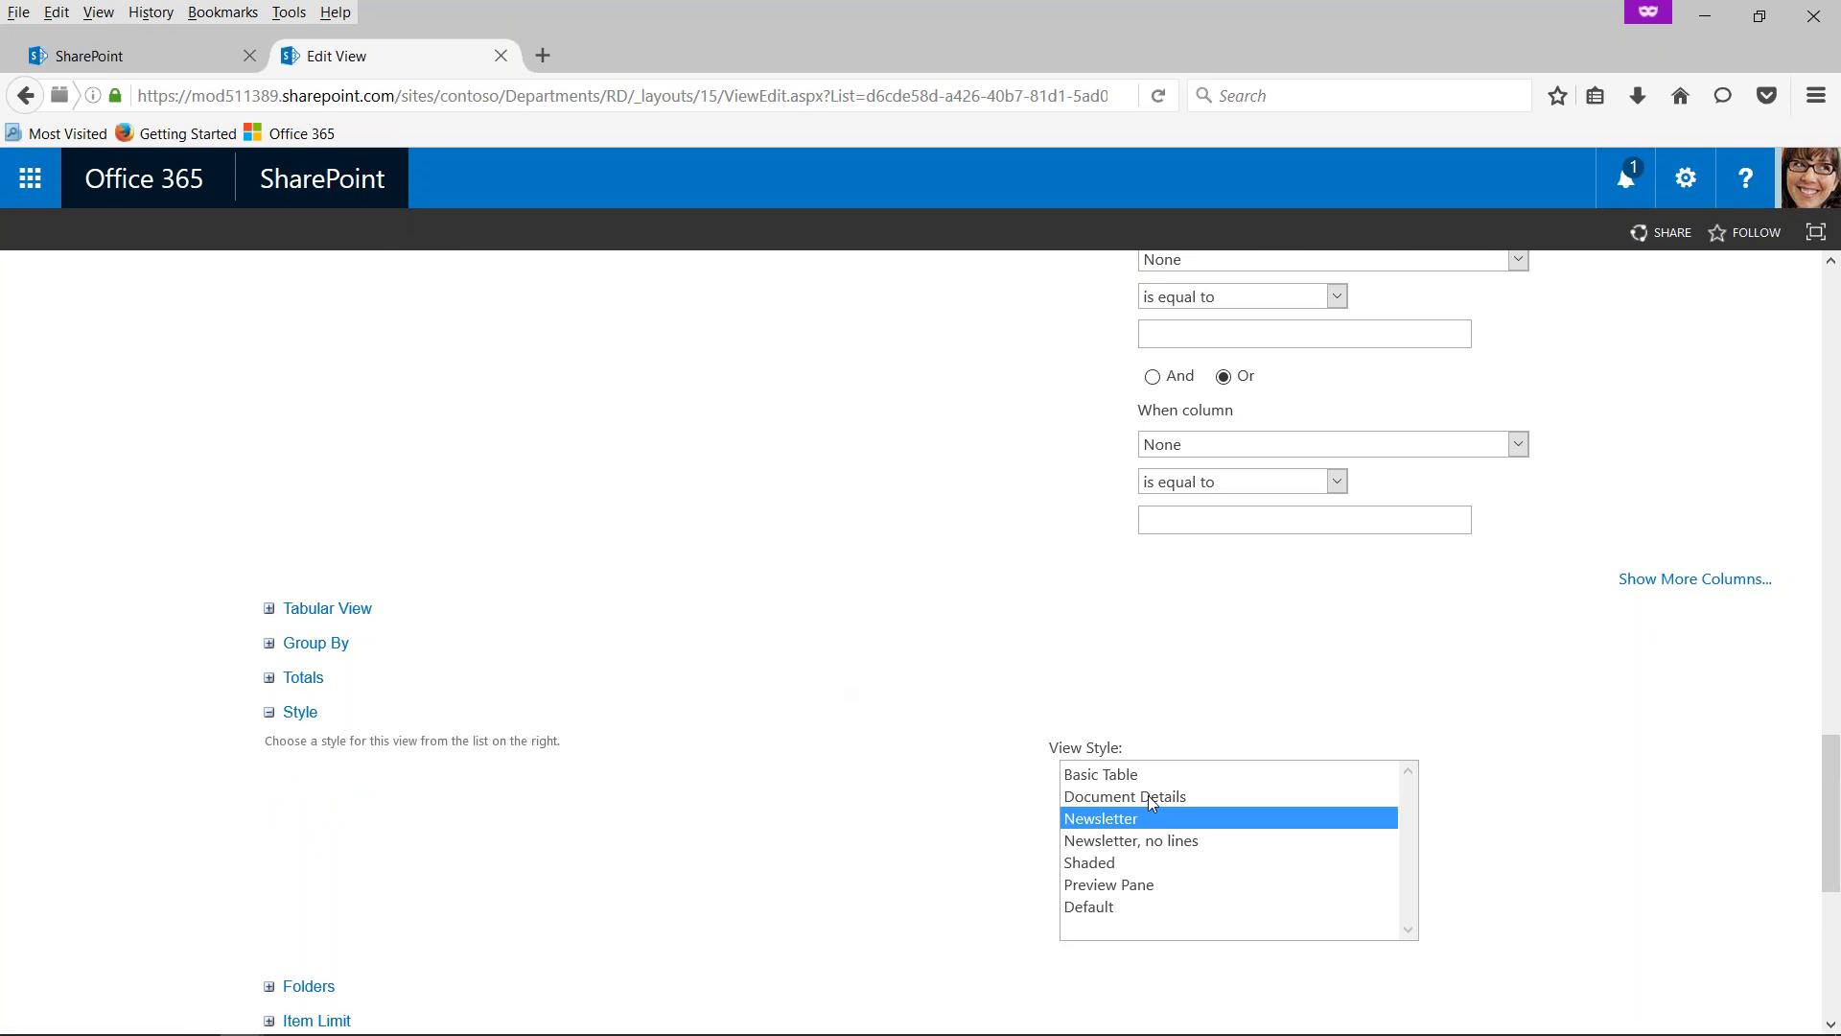
scroll(1238, 855, "down", 1)
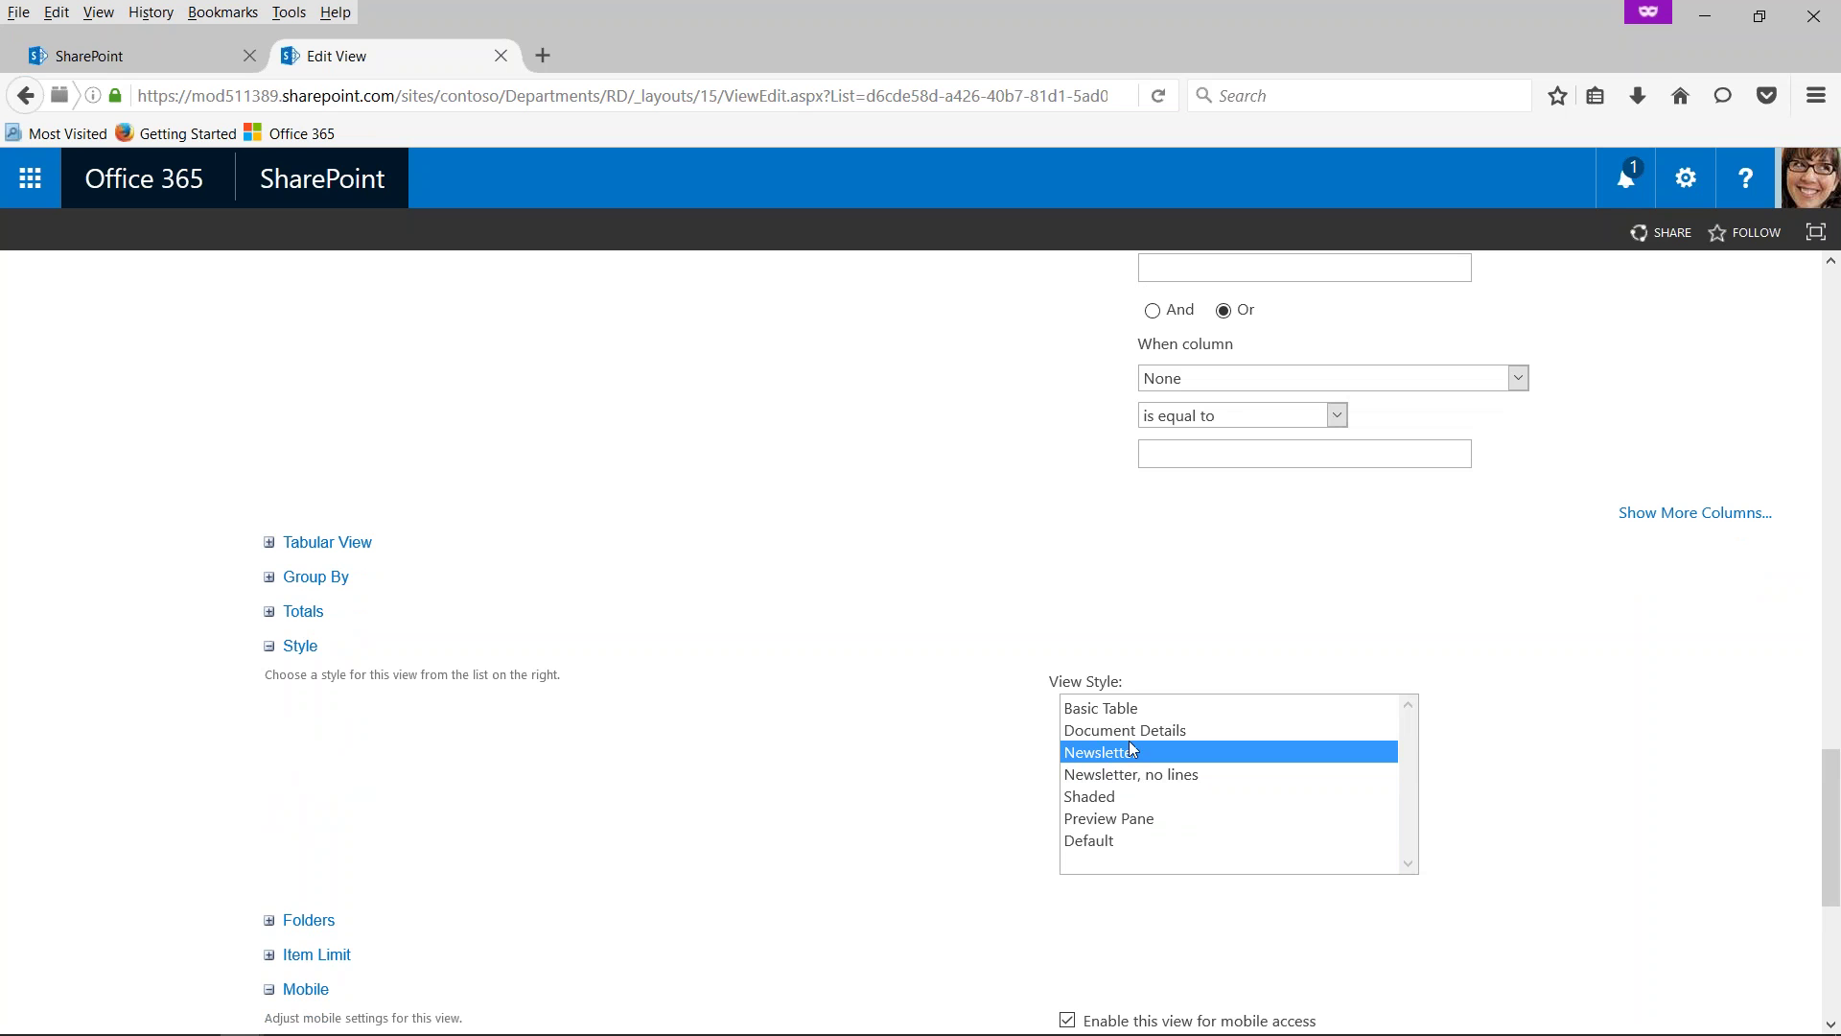
left_click(1133, 714)
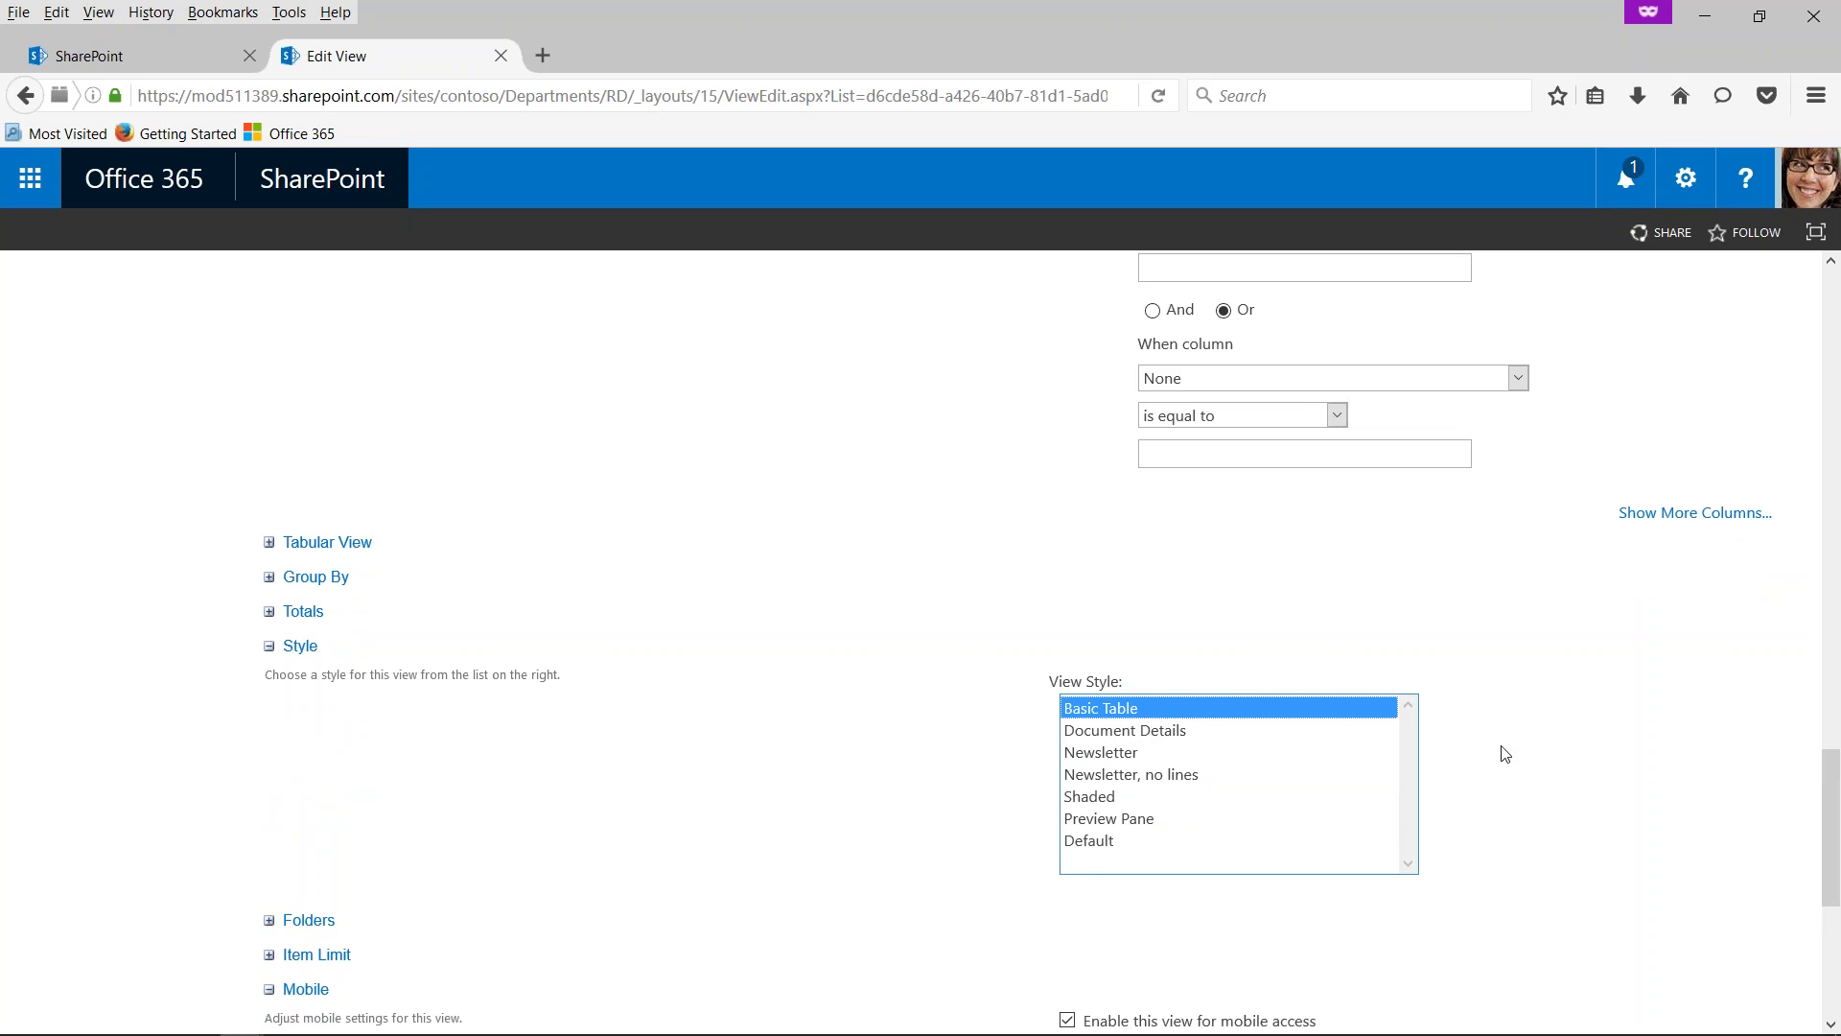
scroll(1541, 773, "down", 5)
left_click(1650, 945)
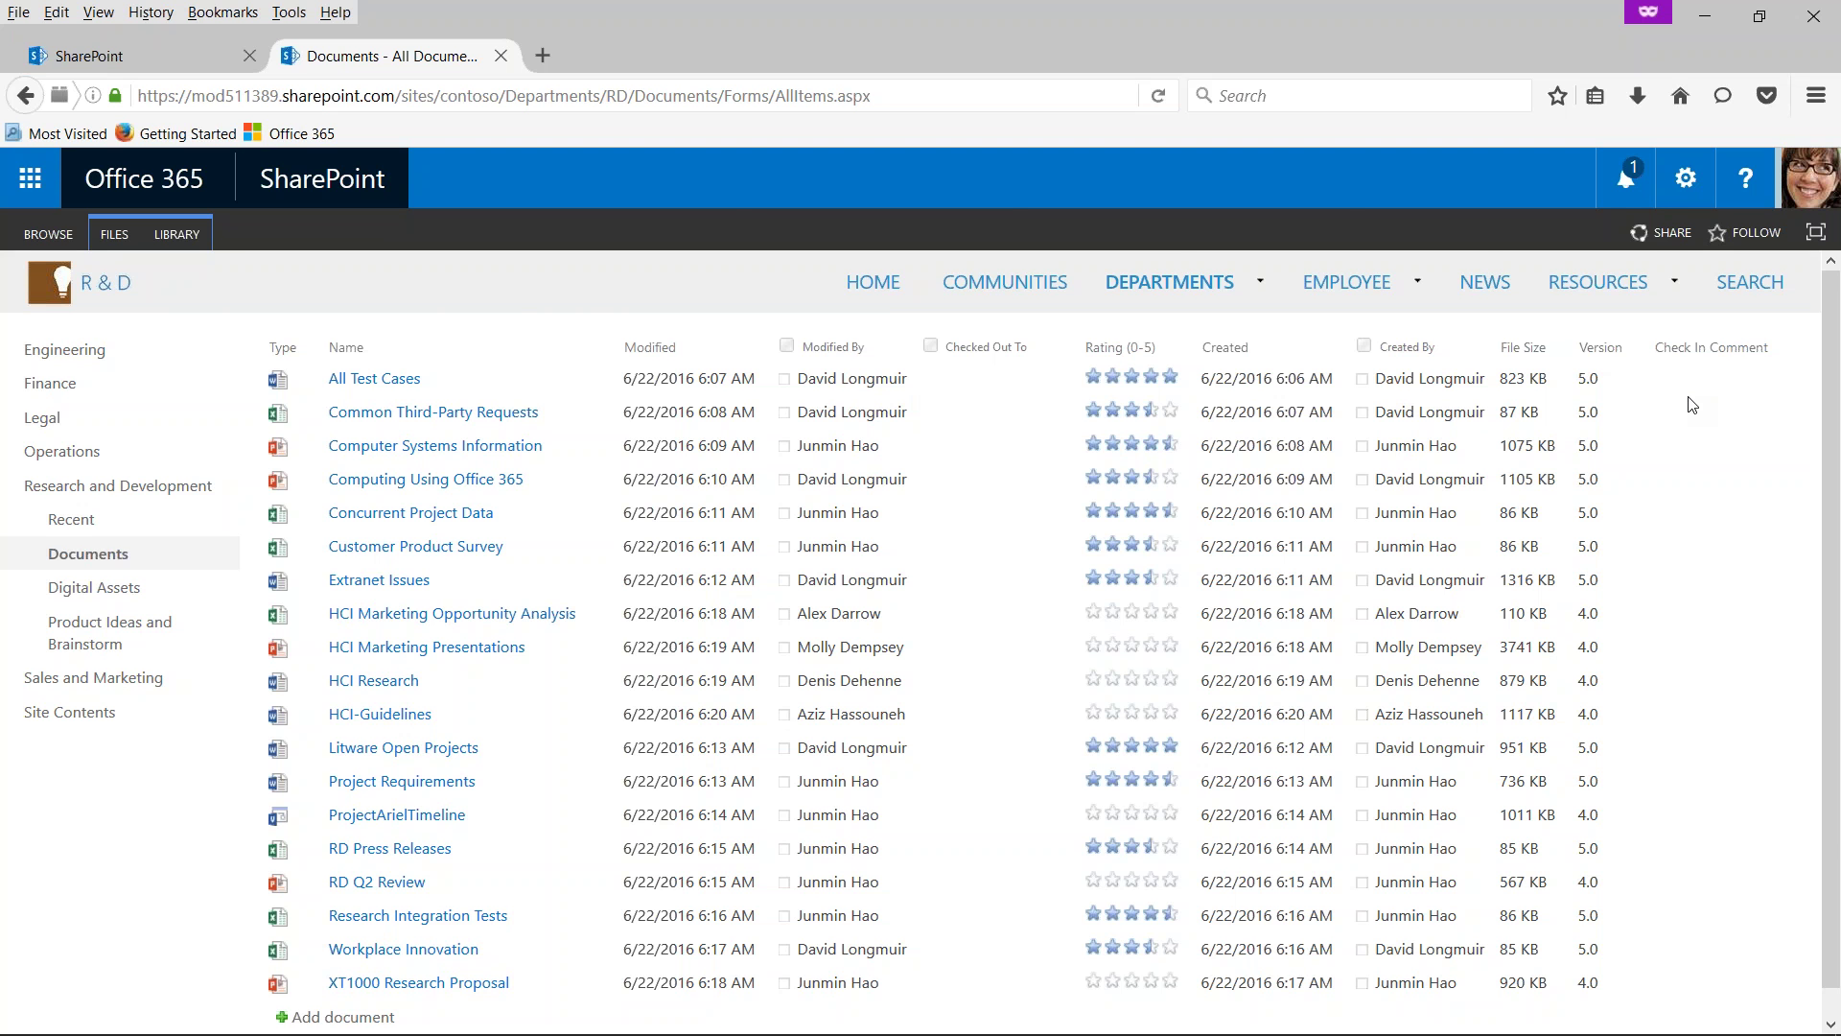
- Switch from the browser to the slide show presentation
key("alt+Tab")
key("alt+Tab")
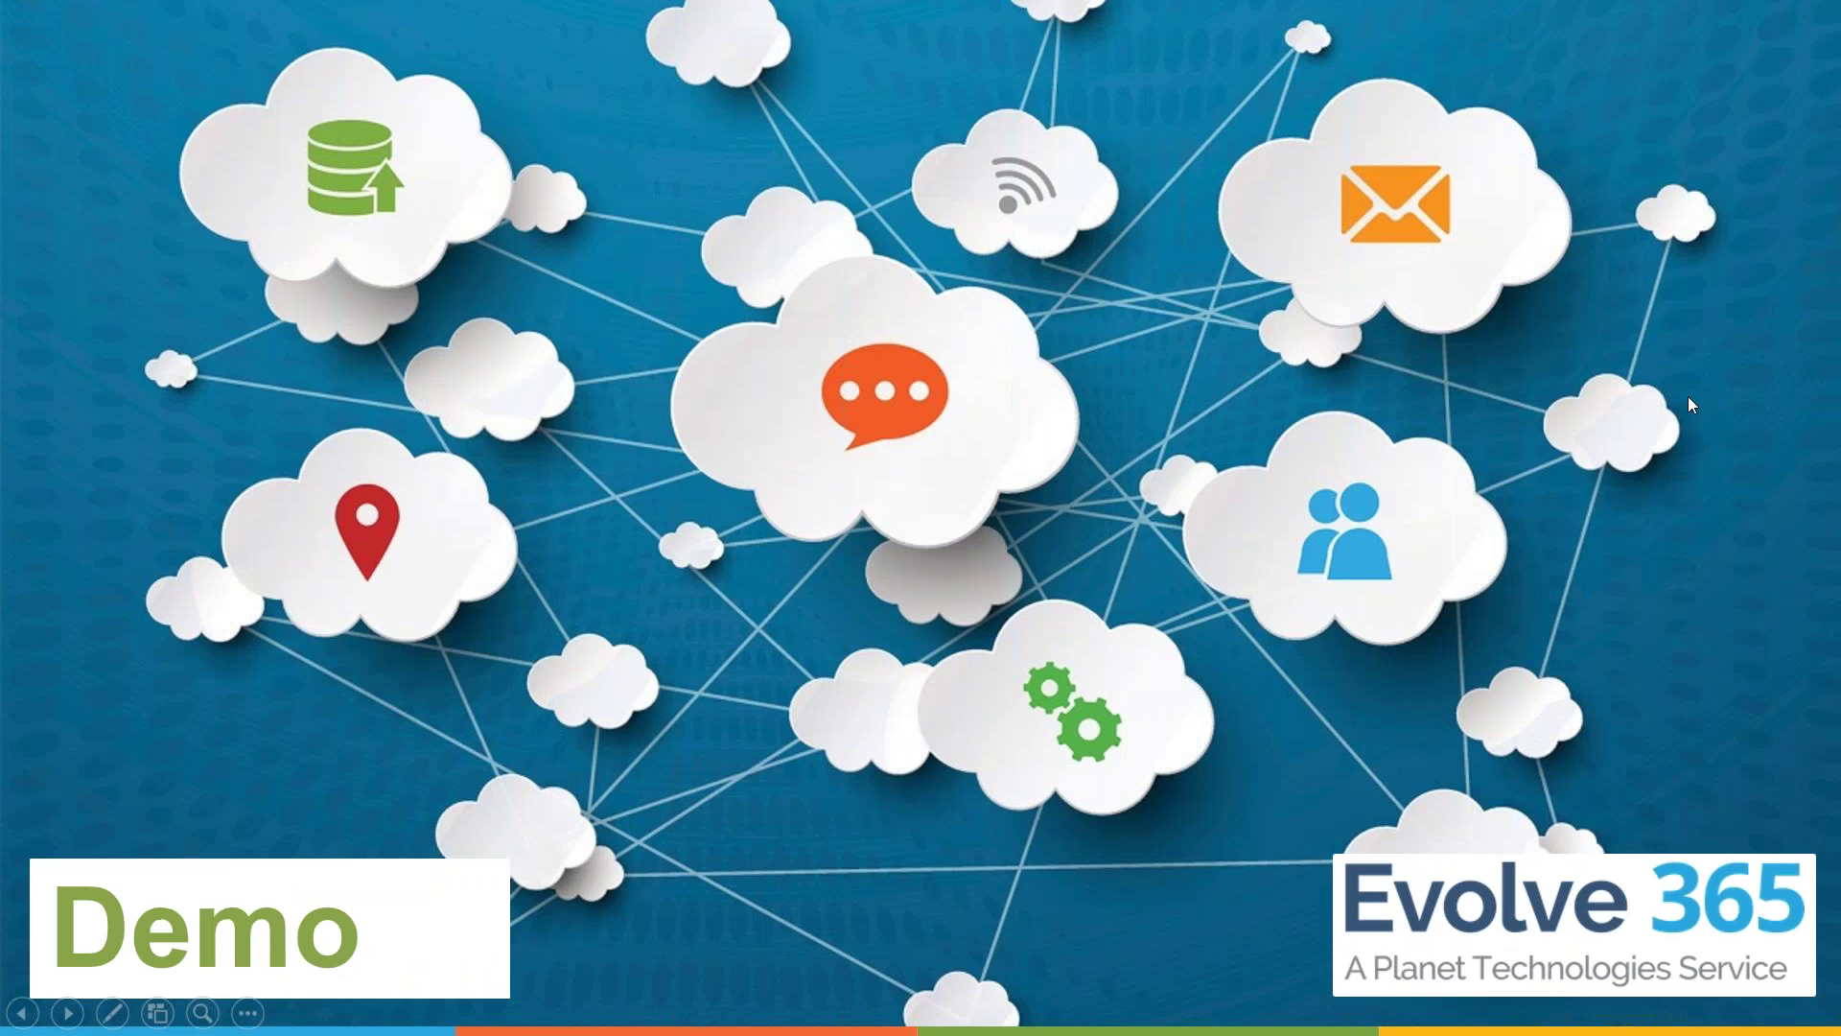
- Return from the slide show to the browser and open the Research and Development site from the SharePoint home page
key("alt+Tab")
key("alt+Tab")
key("alt+Tab")
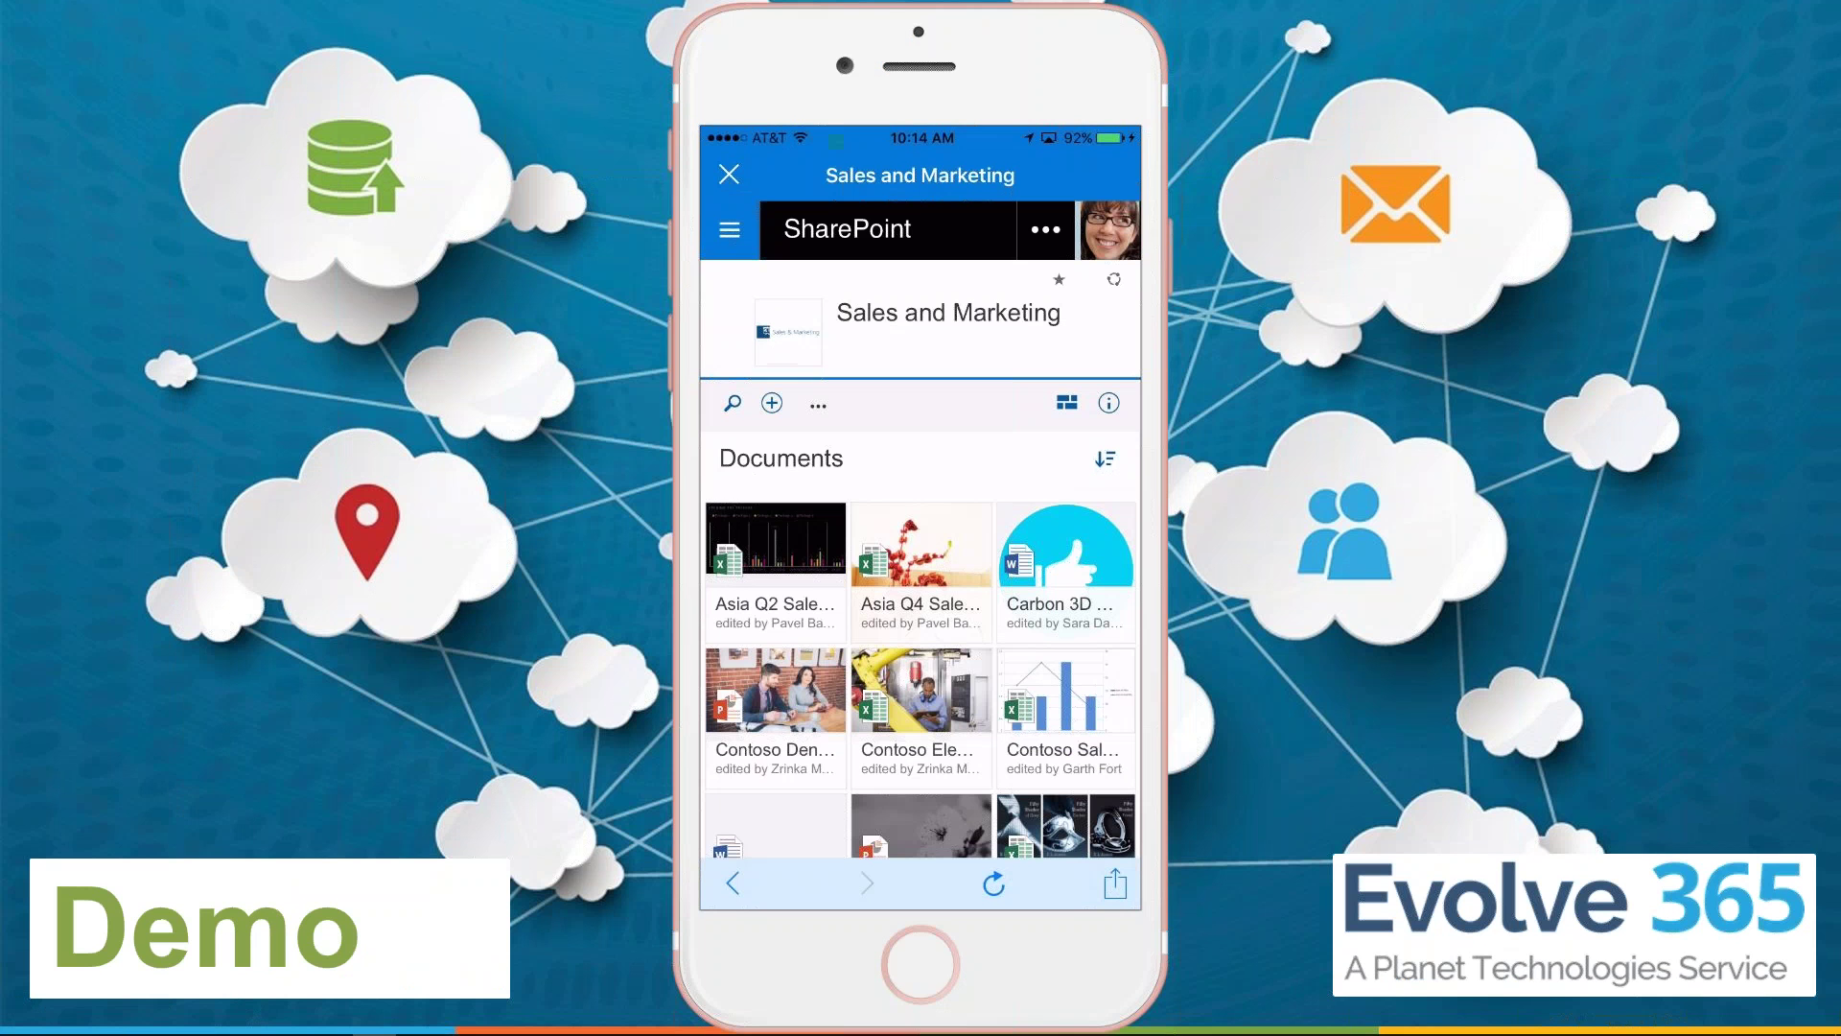
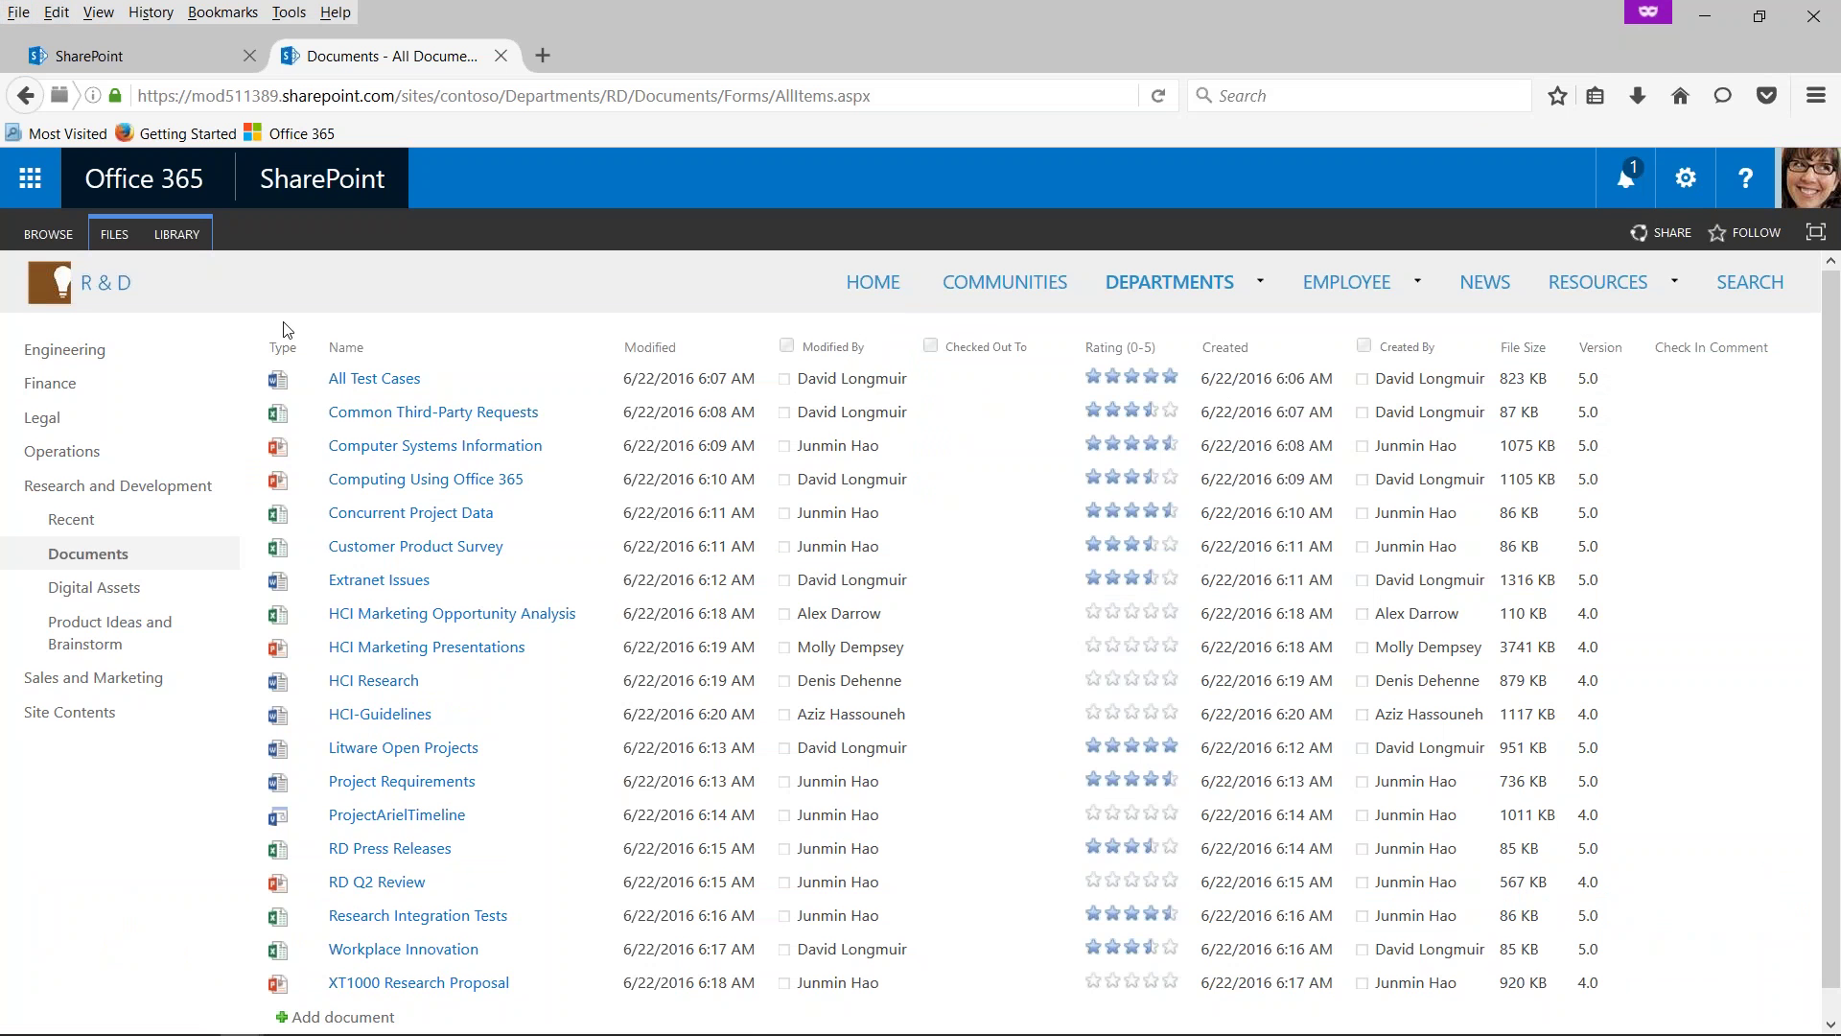
left_click(289, 574)
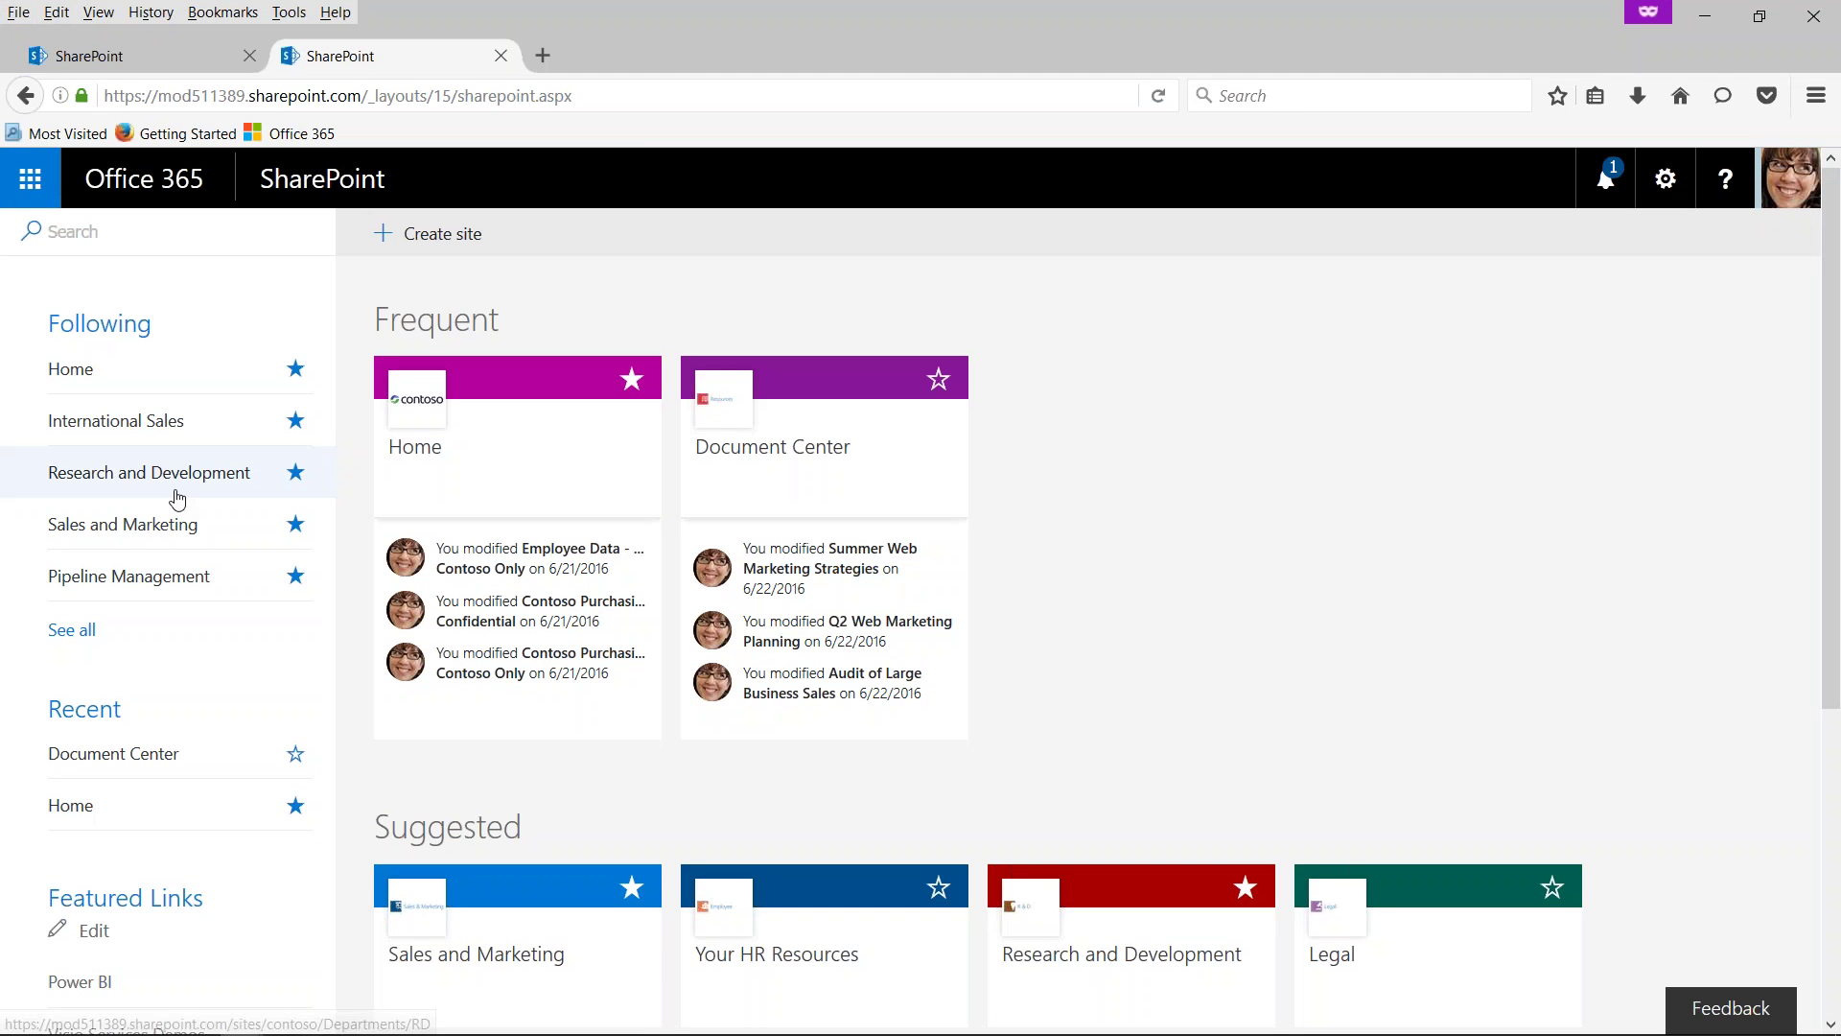
left_click(105, 479)
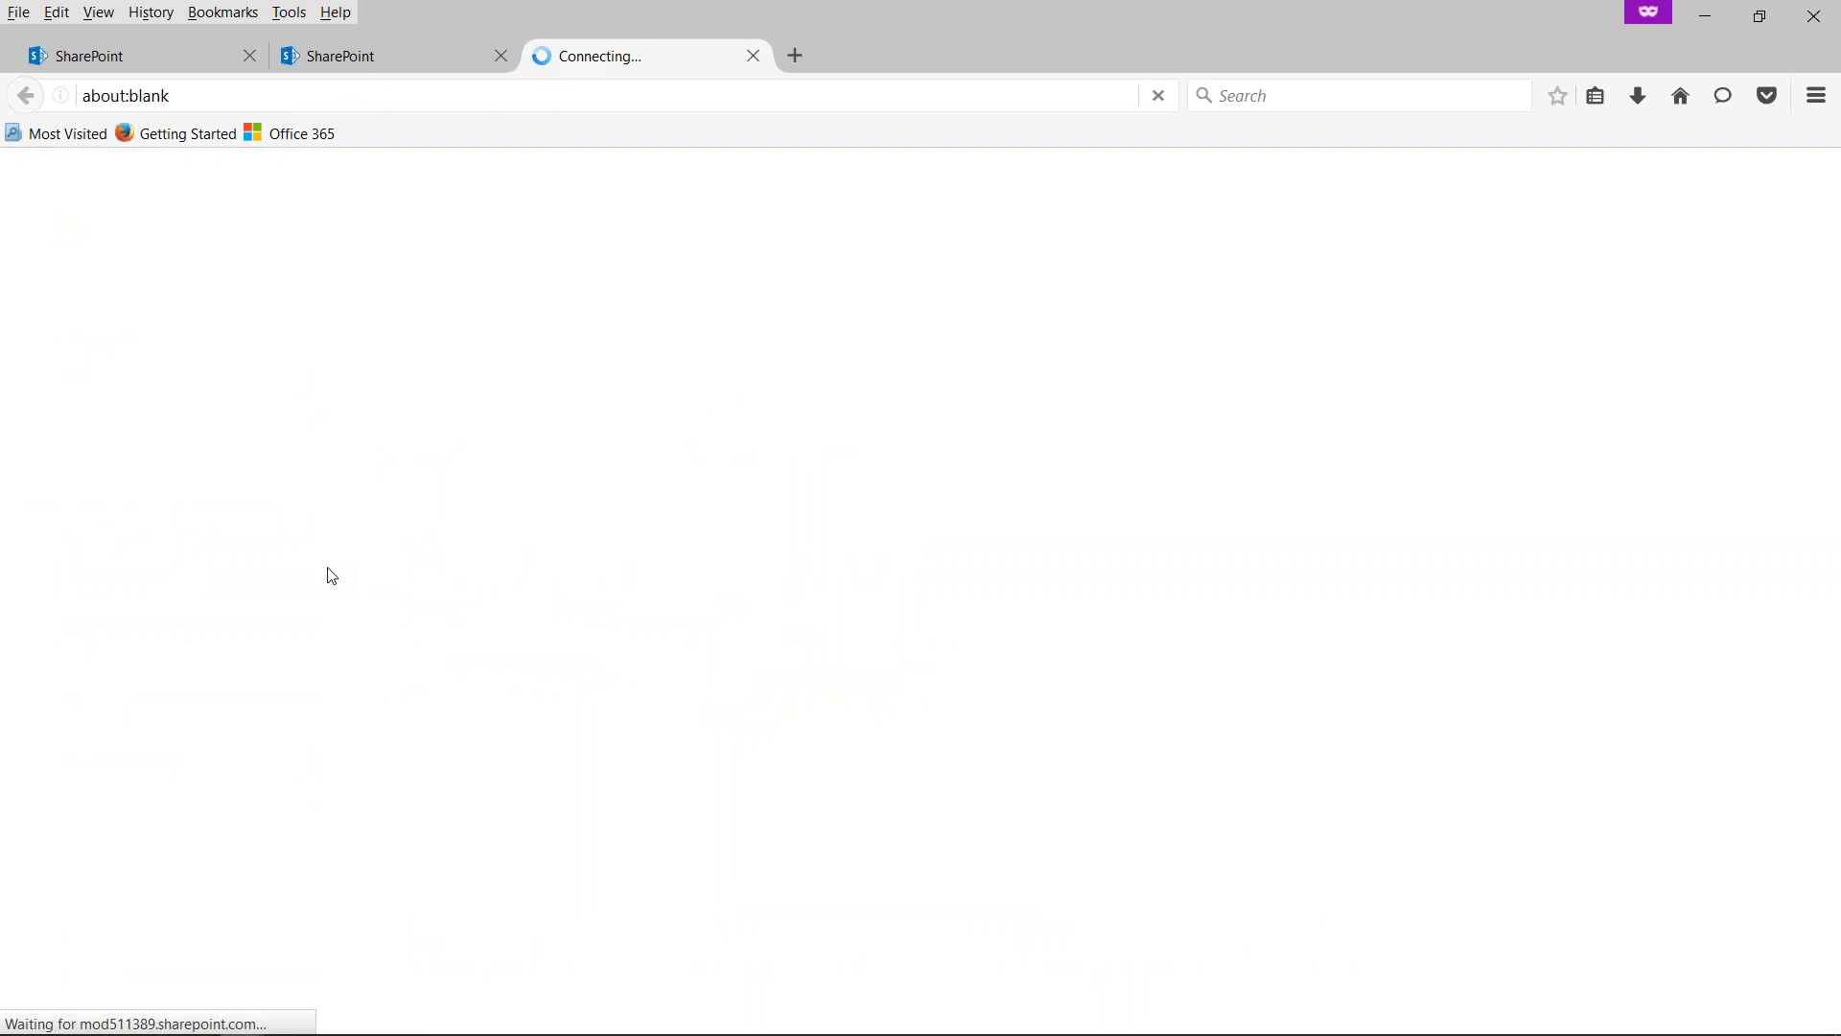
- Open the International Sales site from the SharePoint home page and dismiss the subscription notice on the R & D Site Contents page
left_click(153, 54)
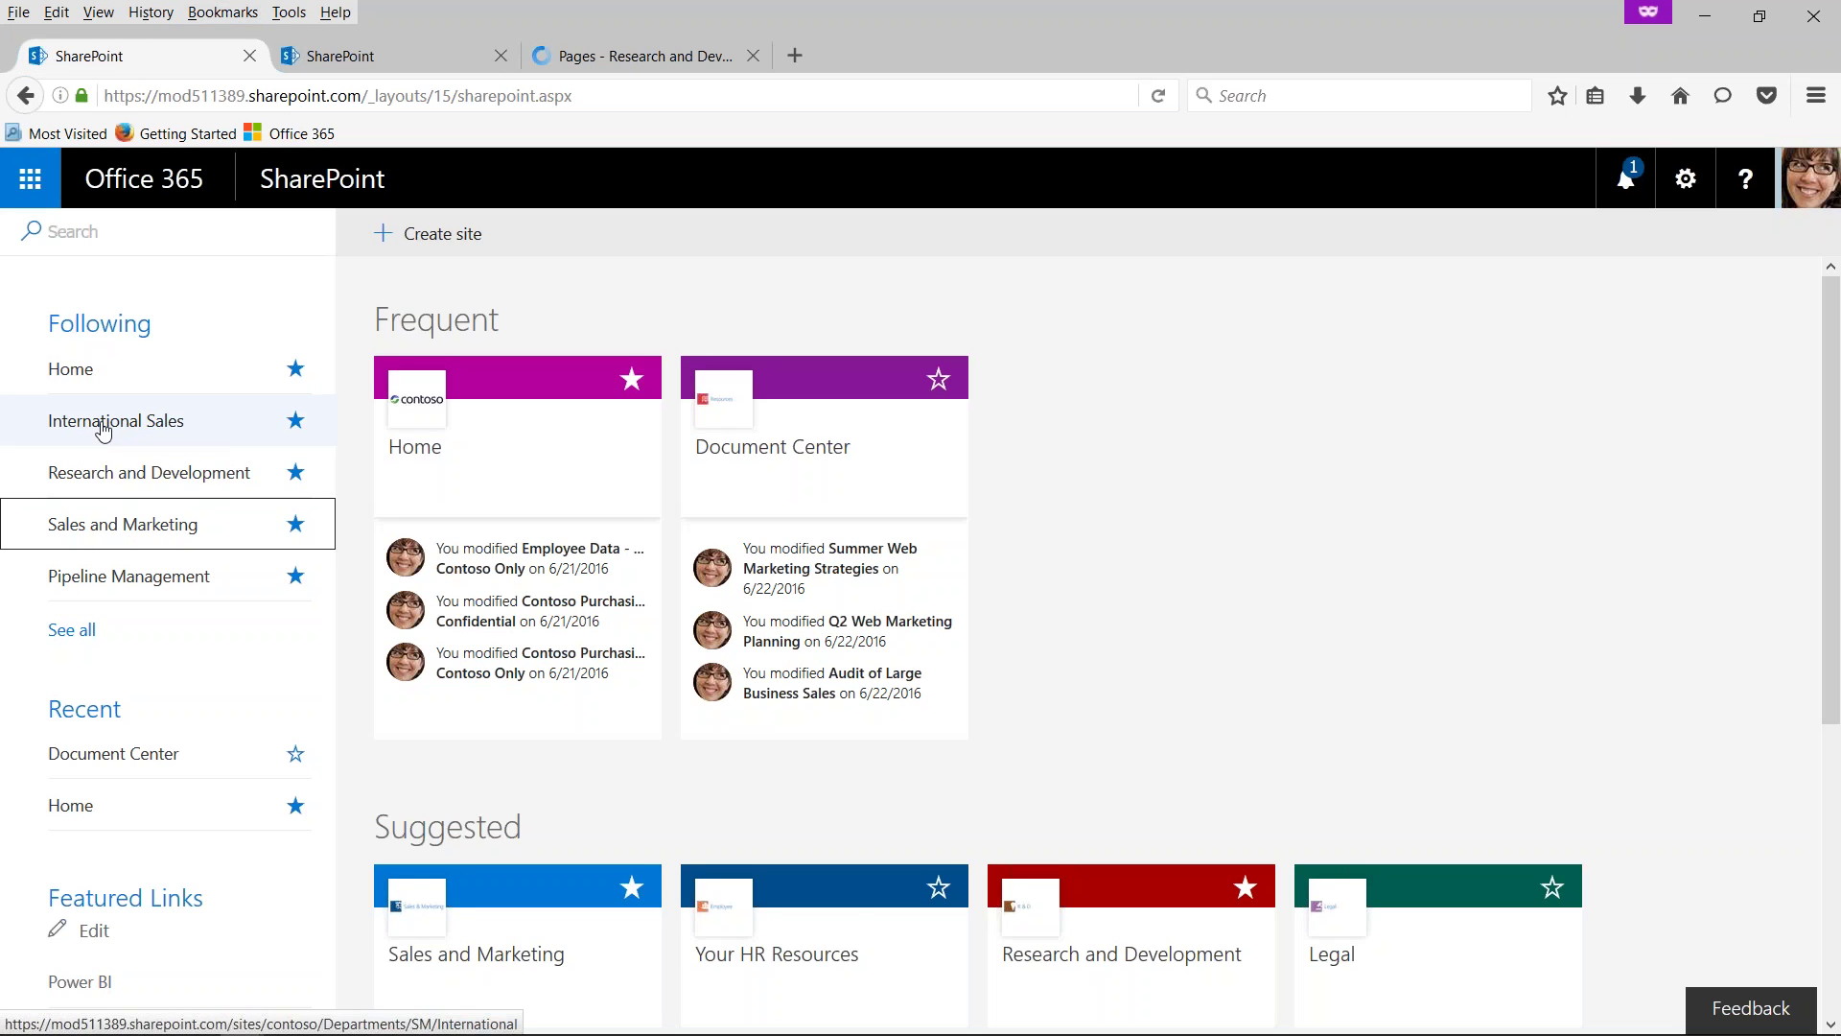
left_click(101, 438)
left_click(852, 58)
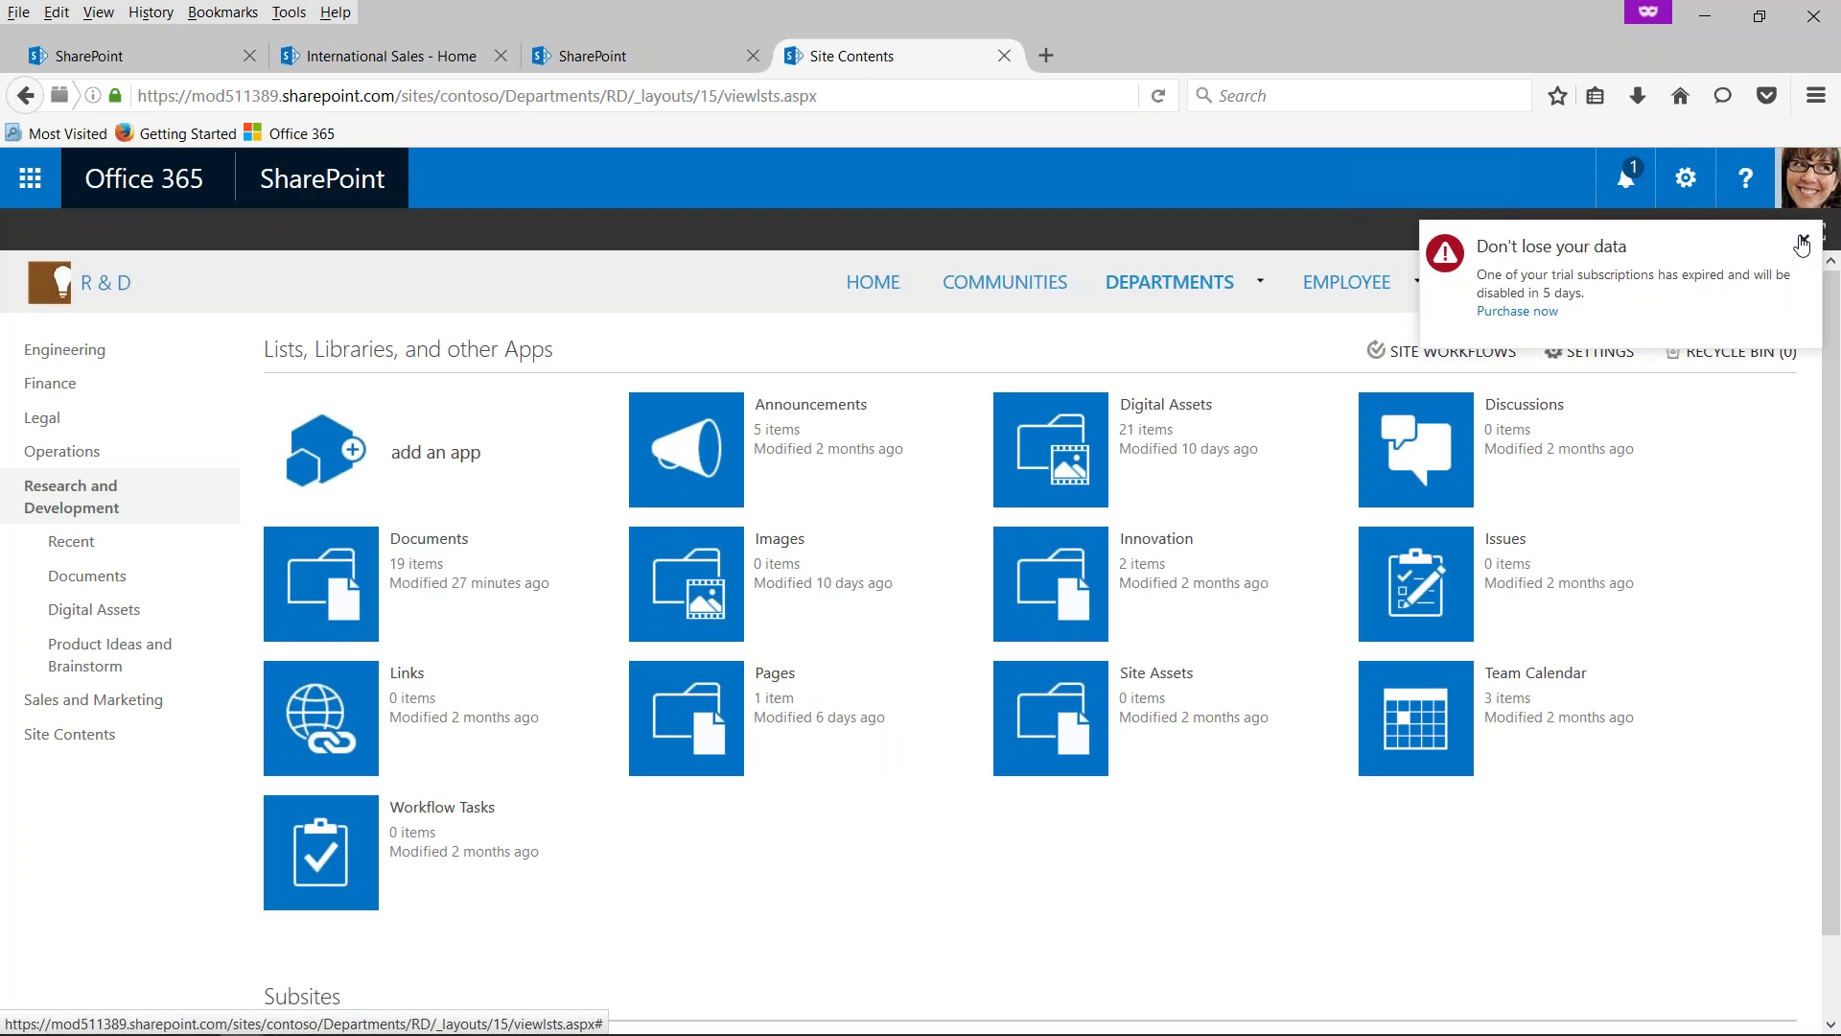
left_click(1803, 240)
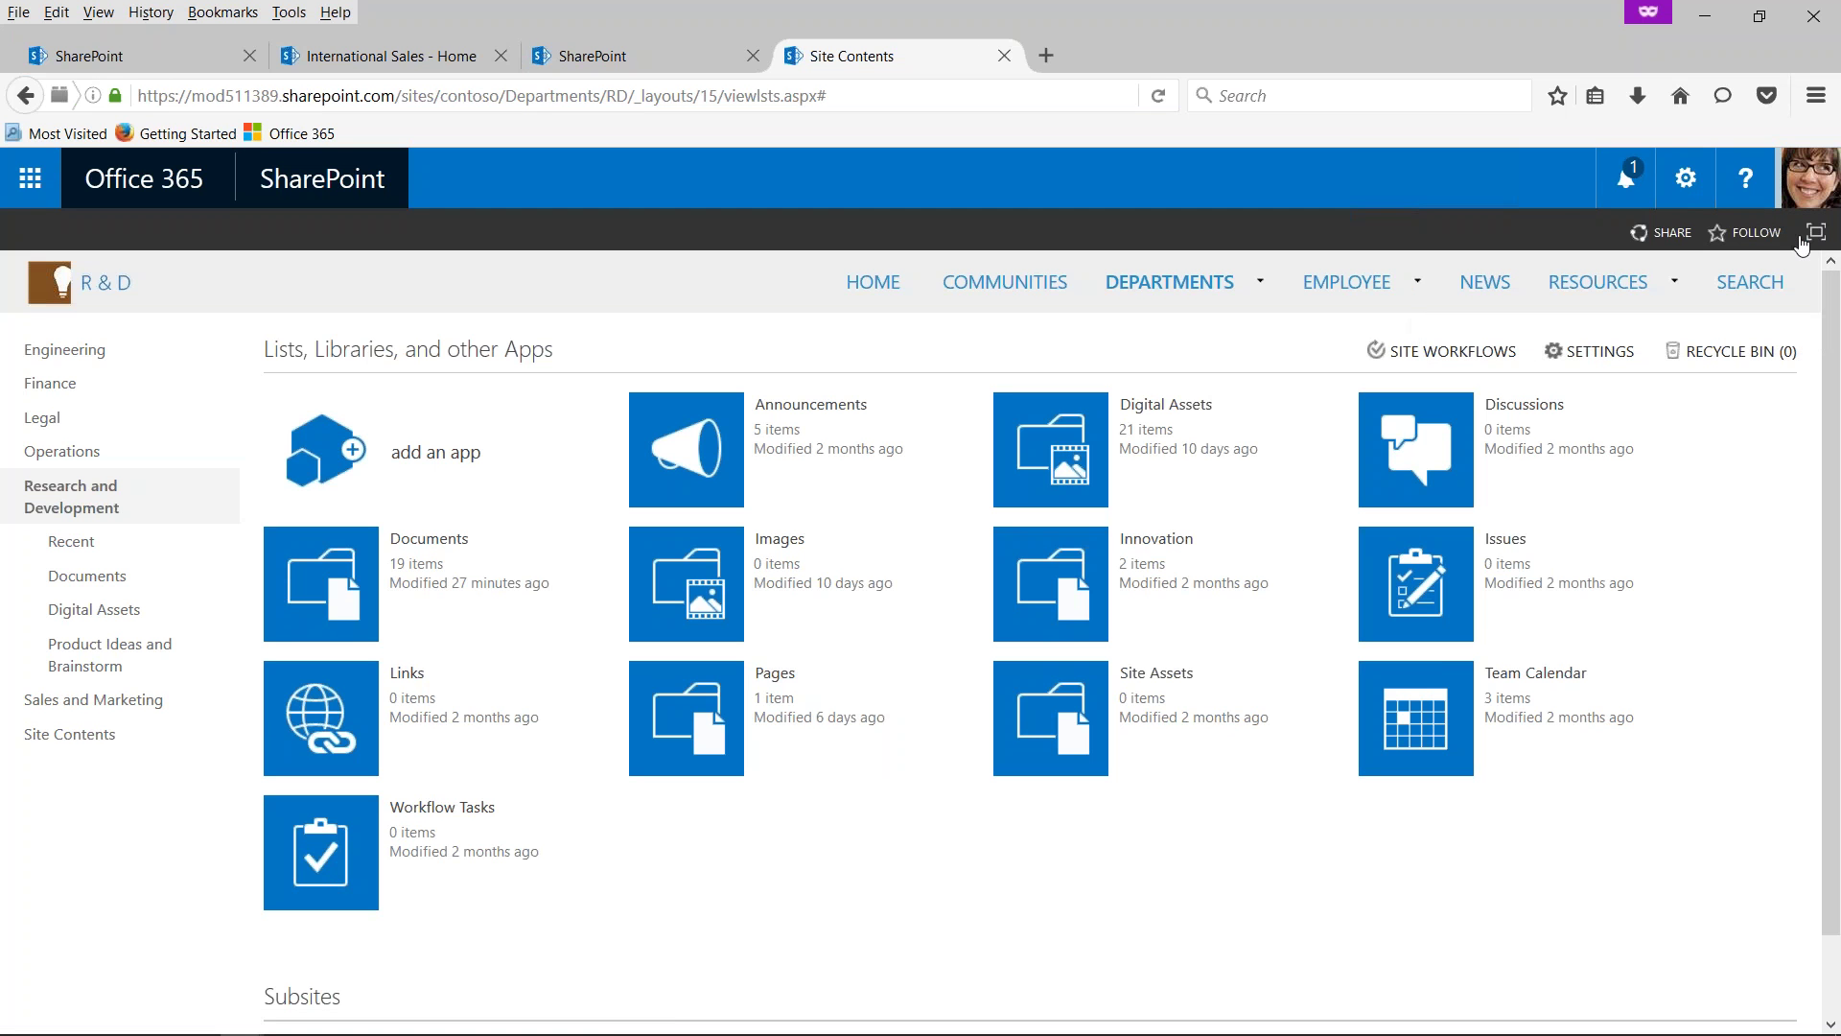
- Return to the International Sales site and try to open its Circulations list
left_click(633, 69)
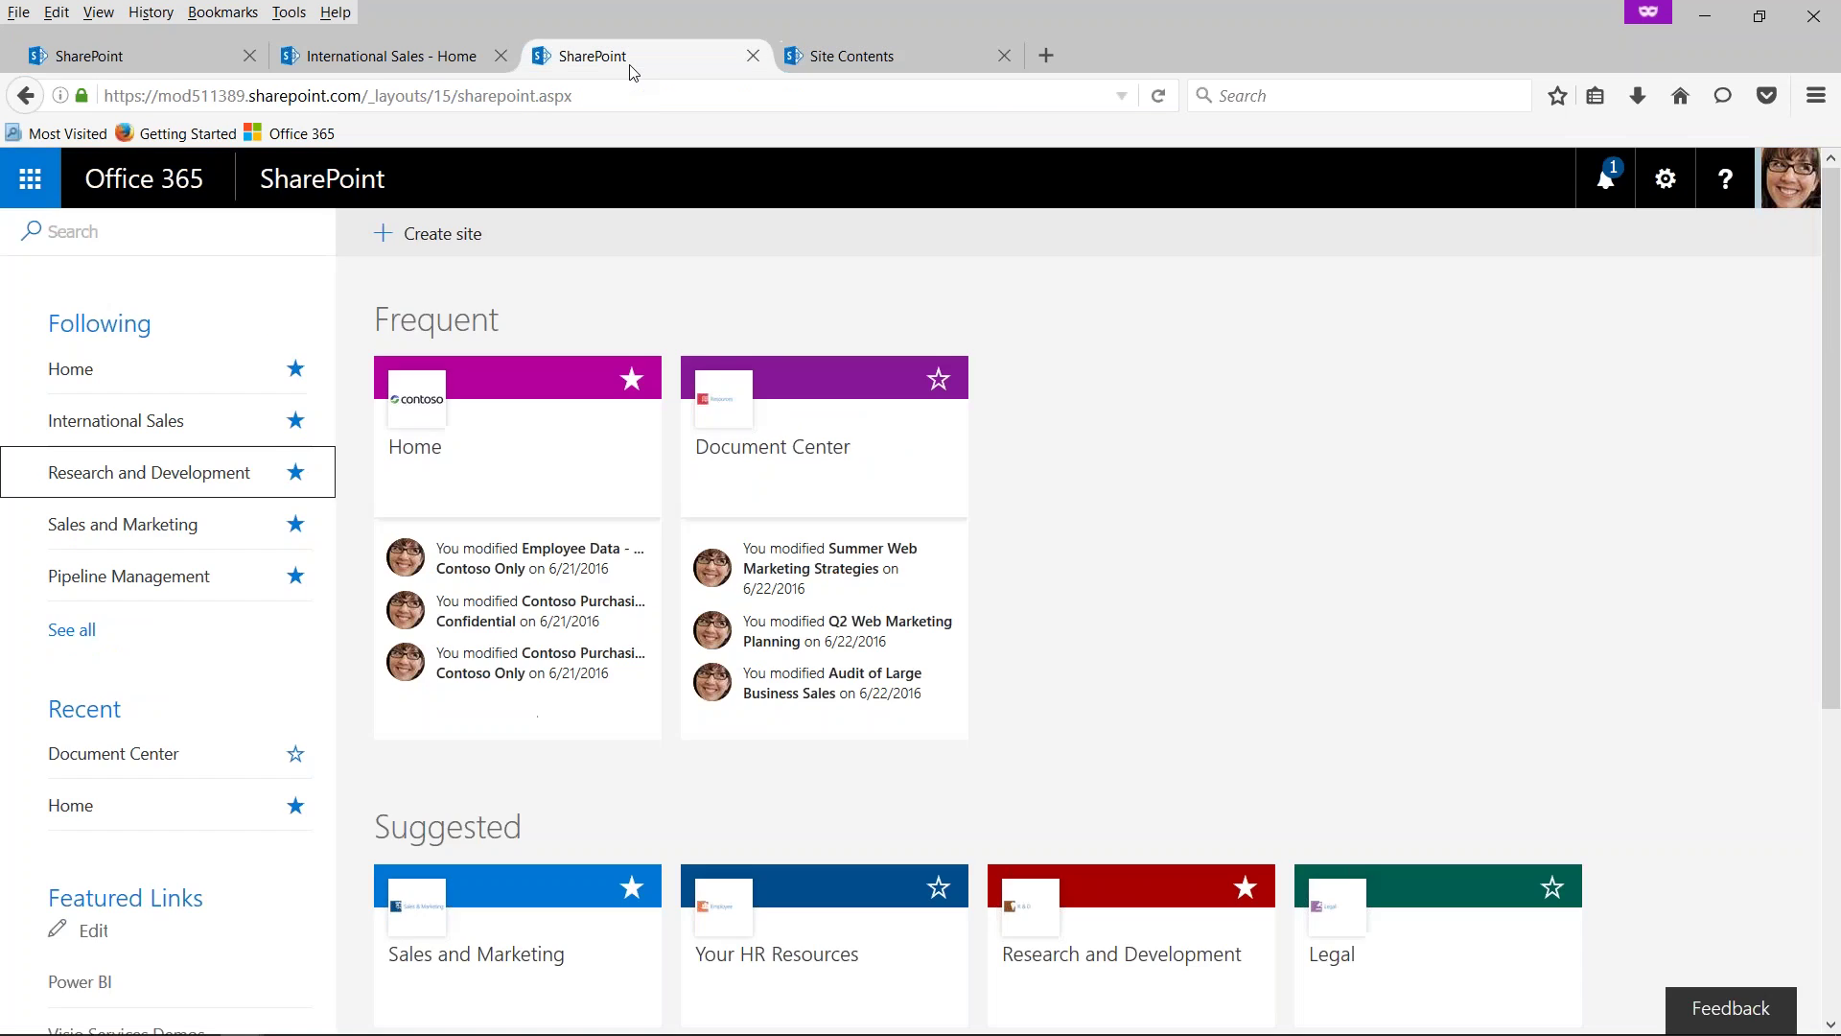
left_click(379, 60)
scroll(214, 473, "down", 1)
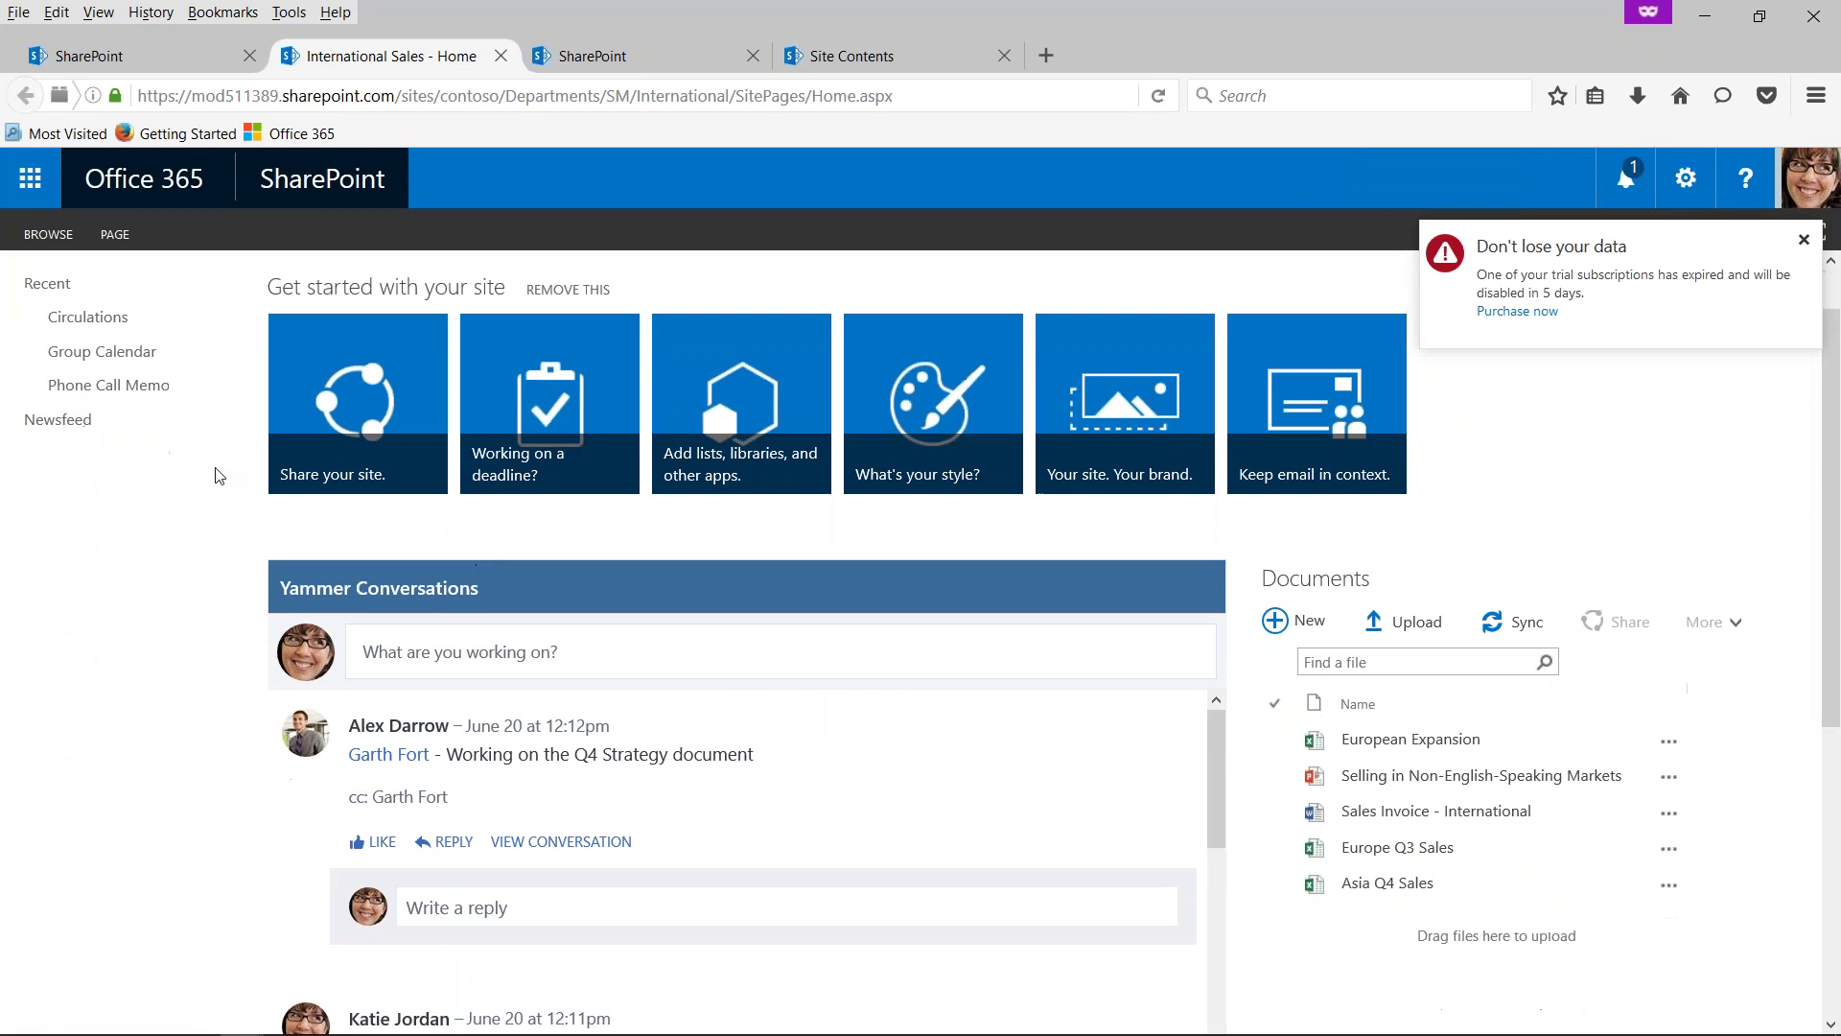
scroll(102, 480, "up", 1)
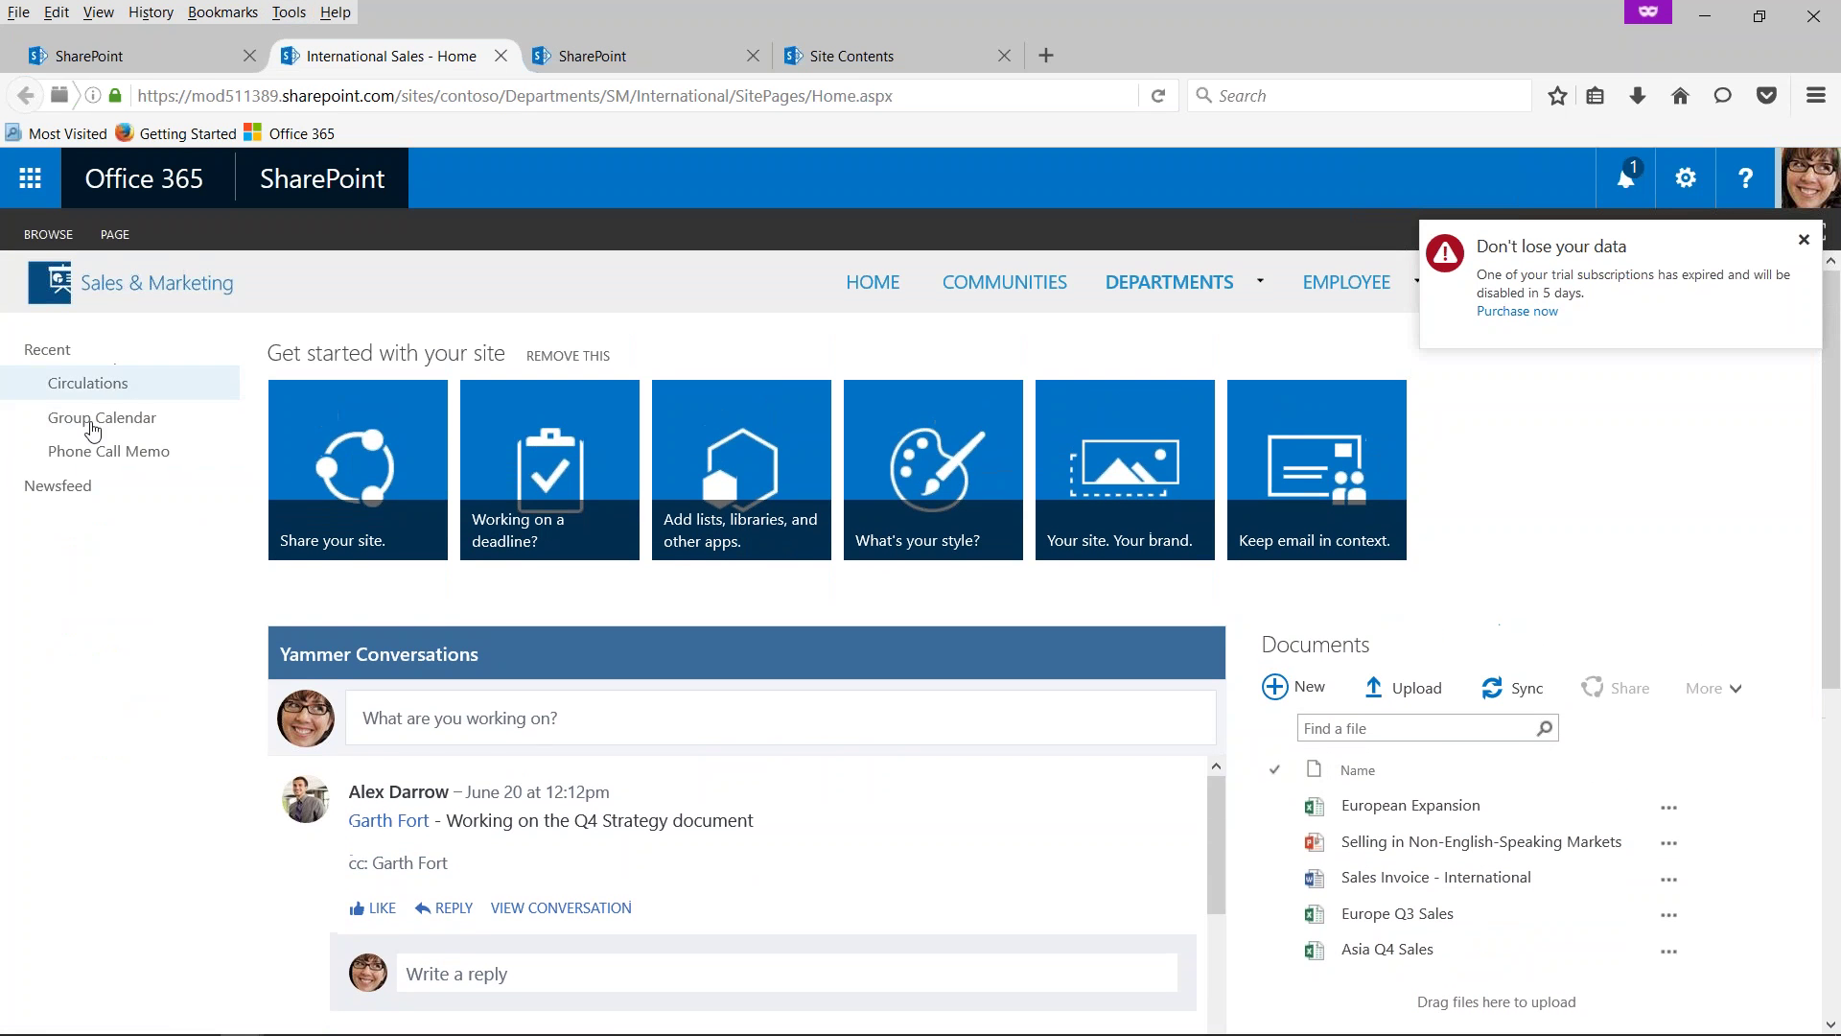
left_click(95, 383)
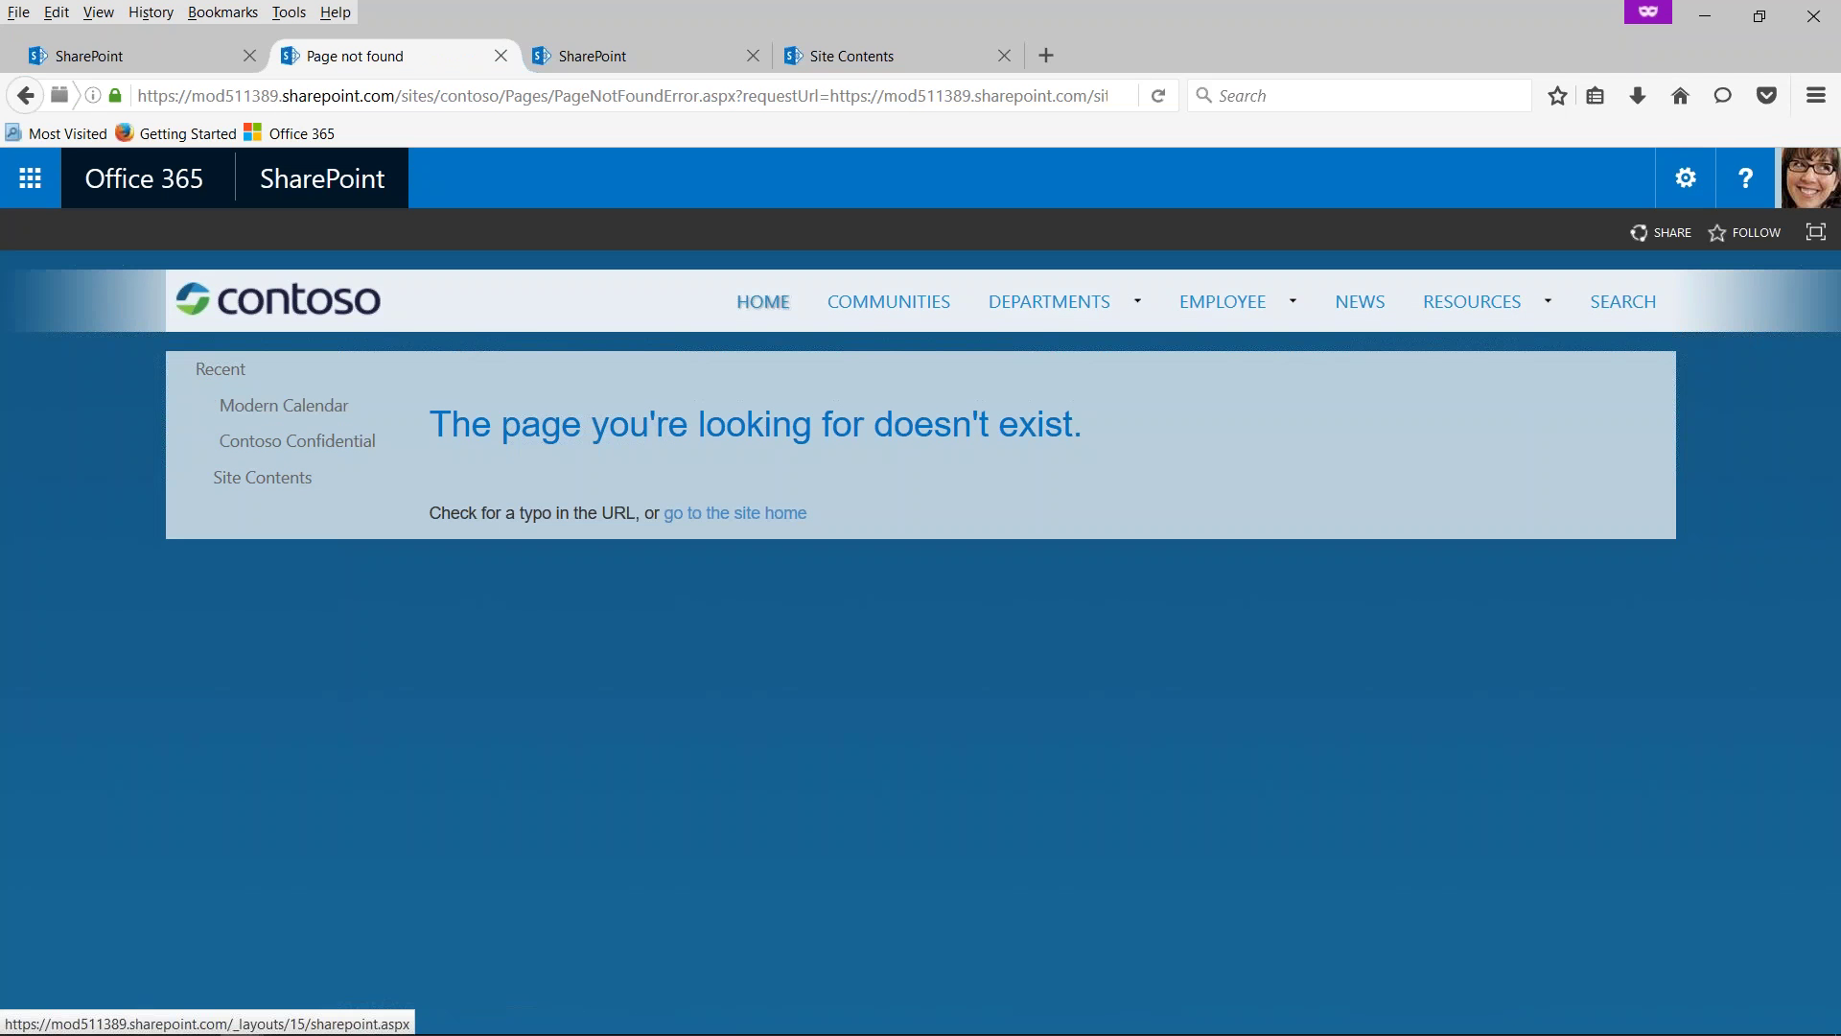
- Open the Document Center site from the SharePoint home page and dismiss the subscription notice
left_click(388, 177)
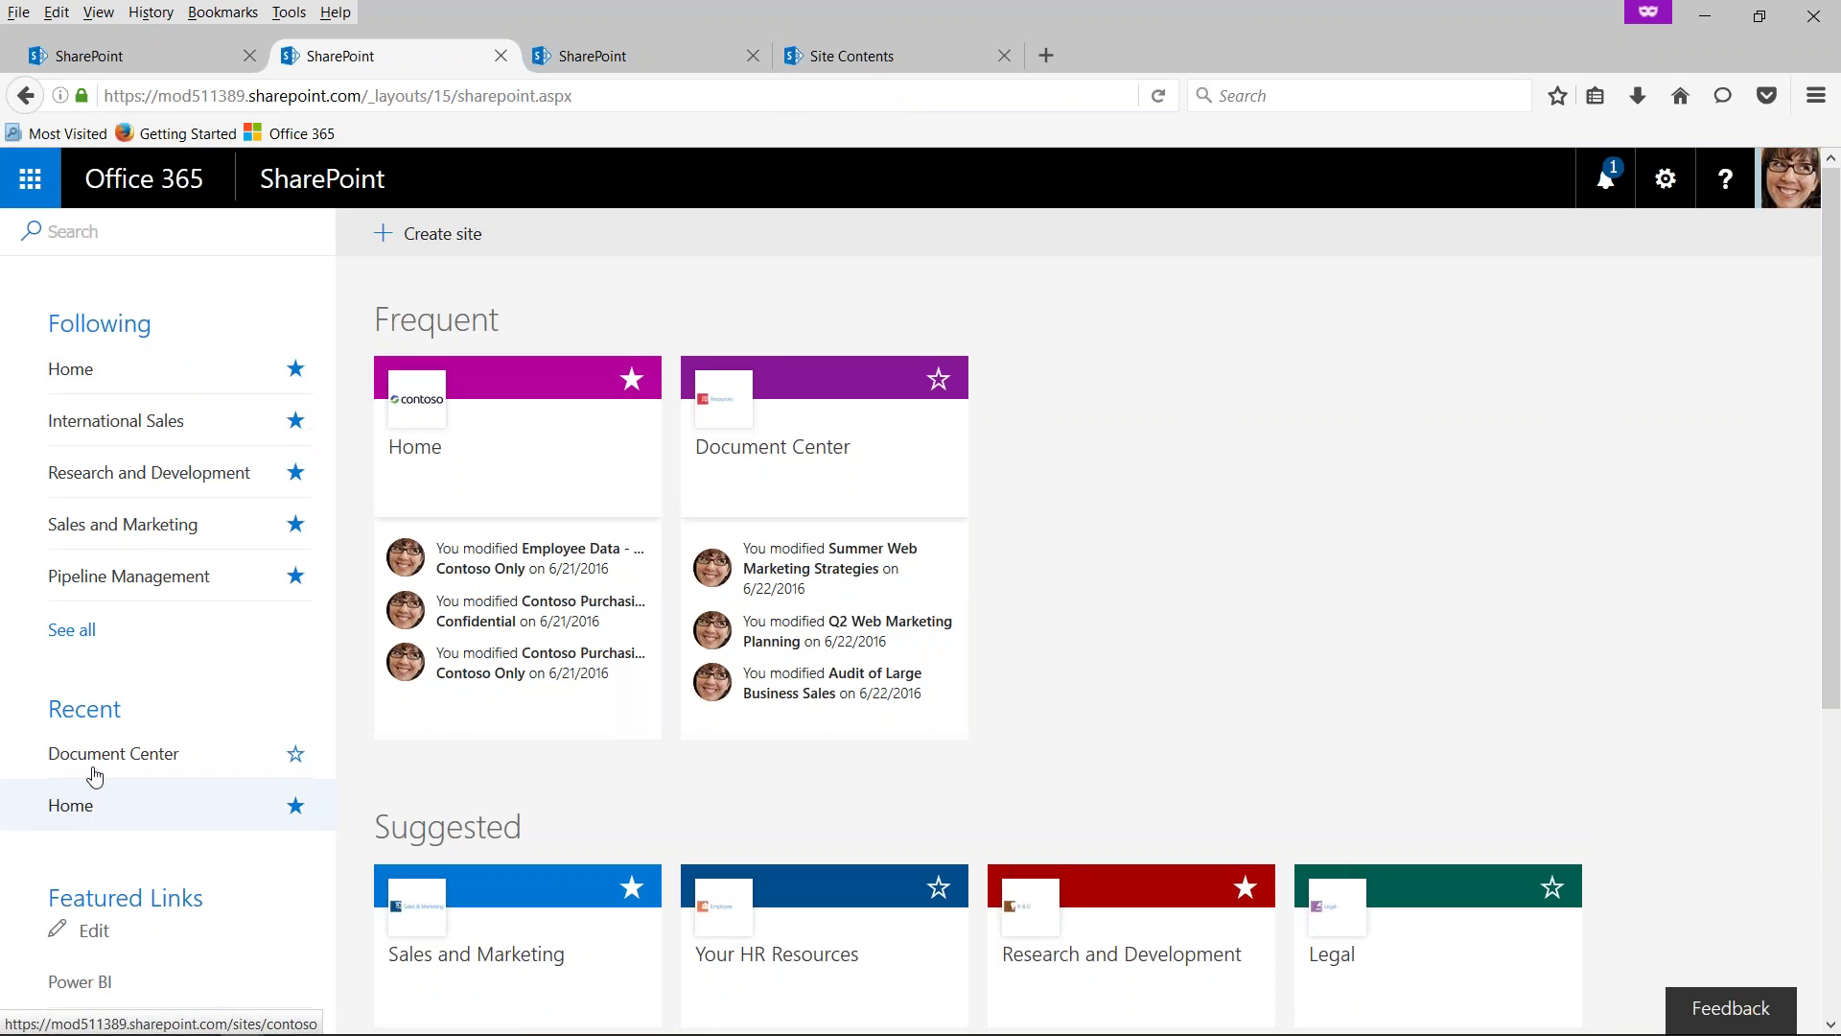
left_click(132, 757)
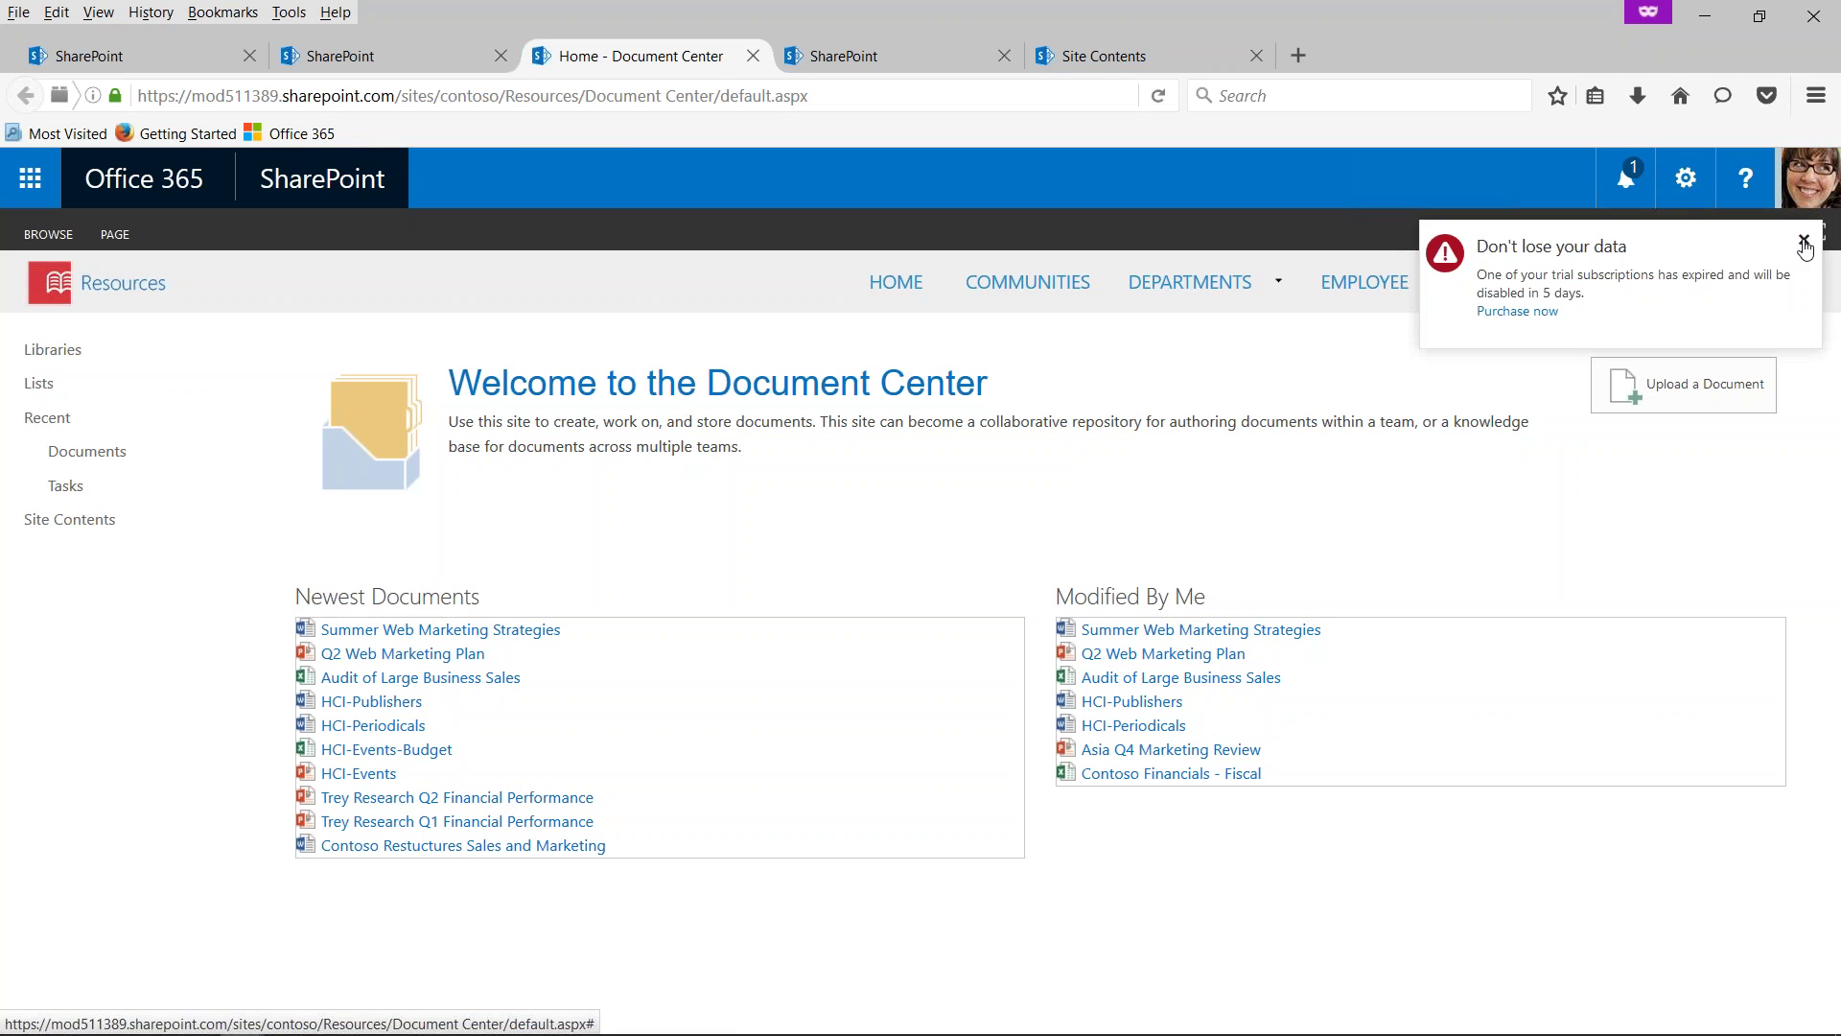
left_click(1804, 242)
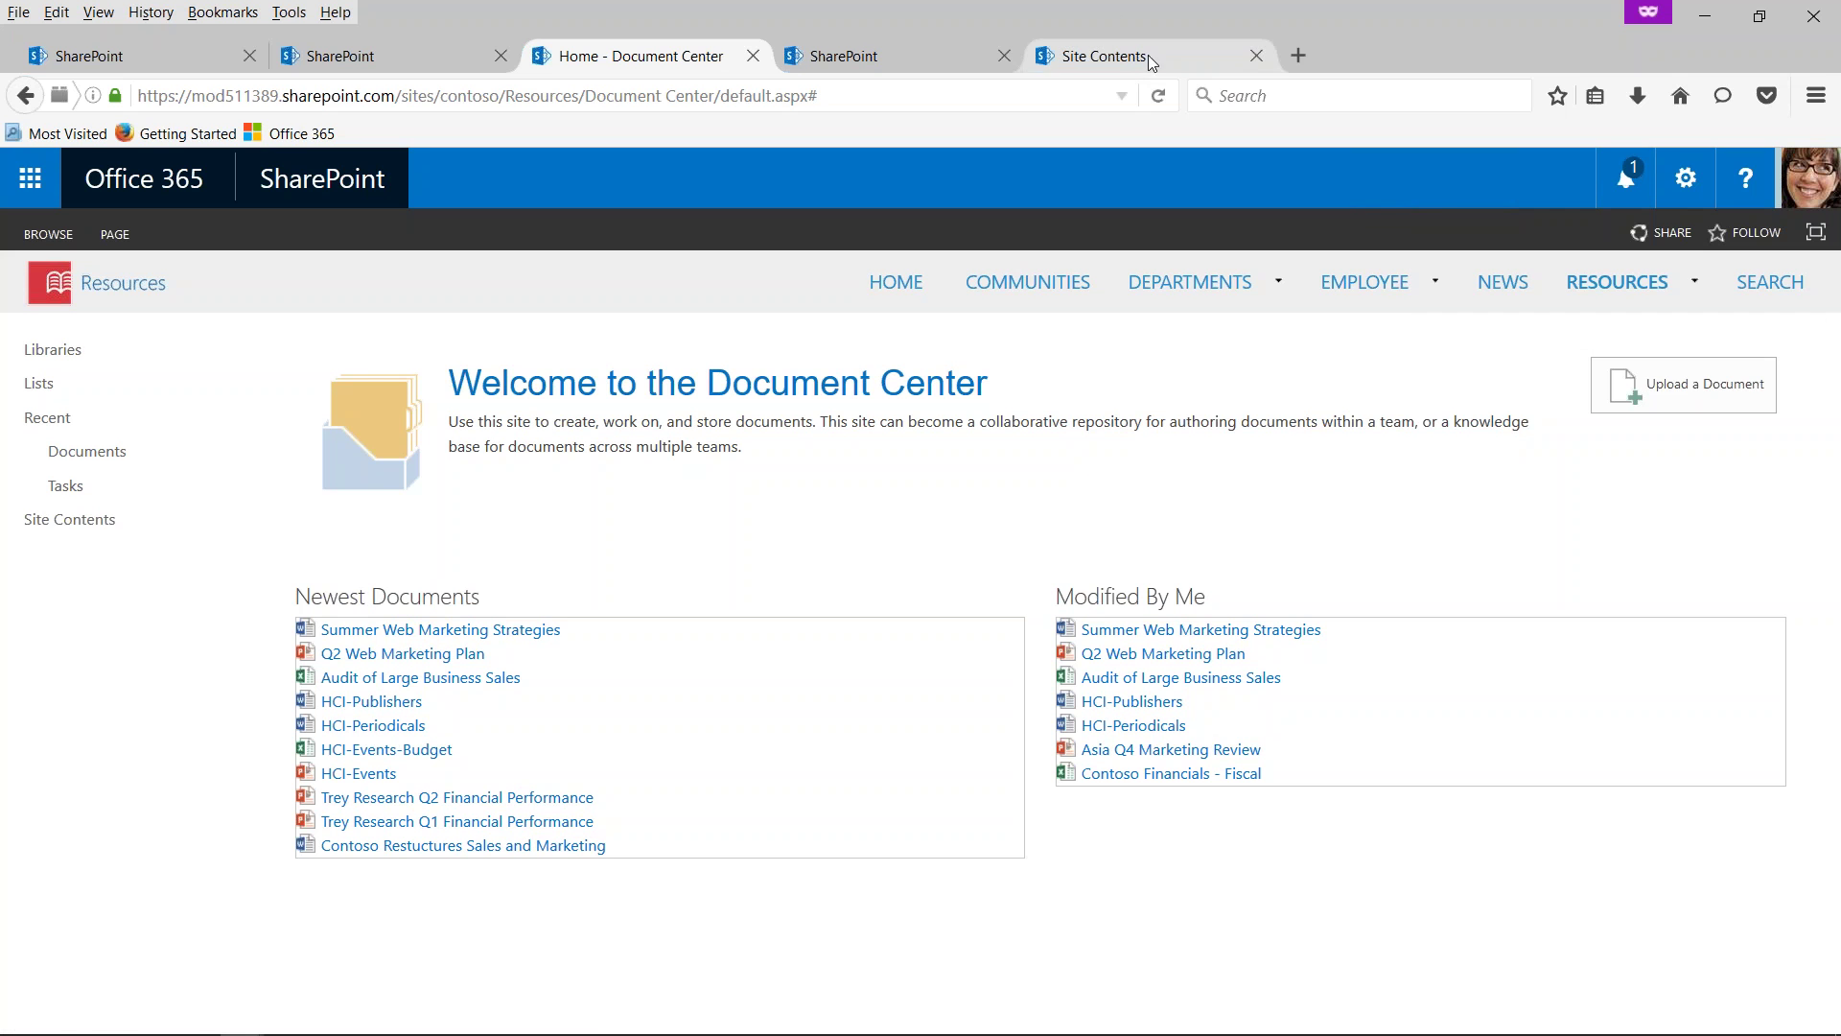
- Open the Sales and Marketing site from the SharePoint home page and close the Document Center, extra SharePoint and Site Contents tabs
left_click(398, 55)
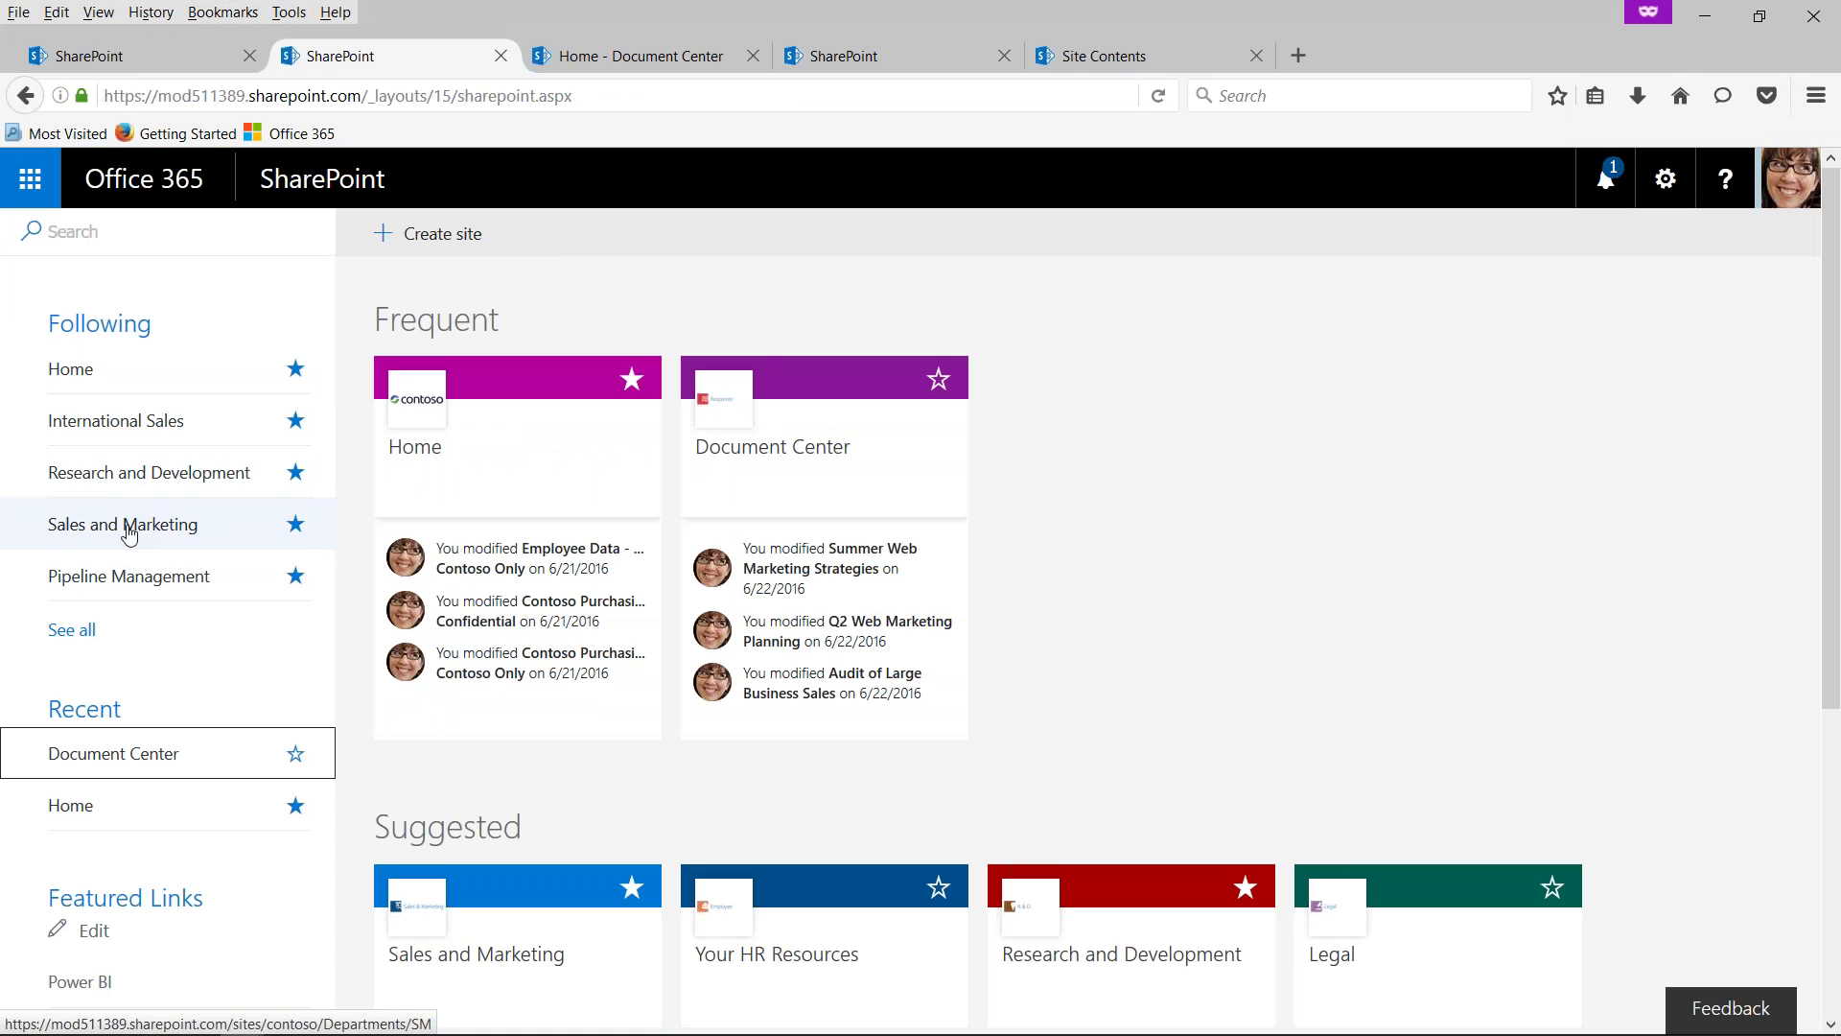
left_click(129, 534)
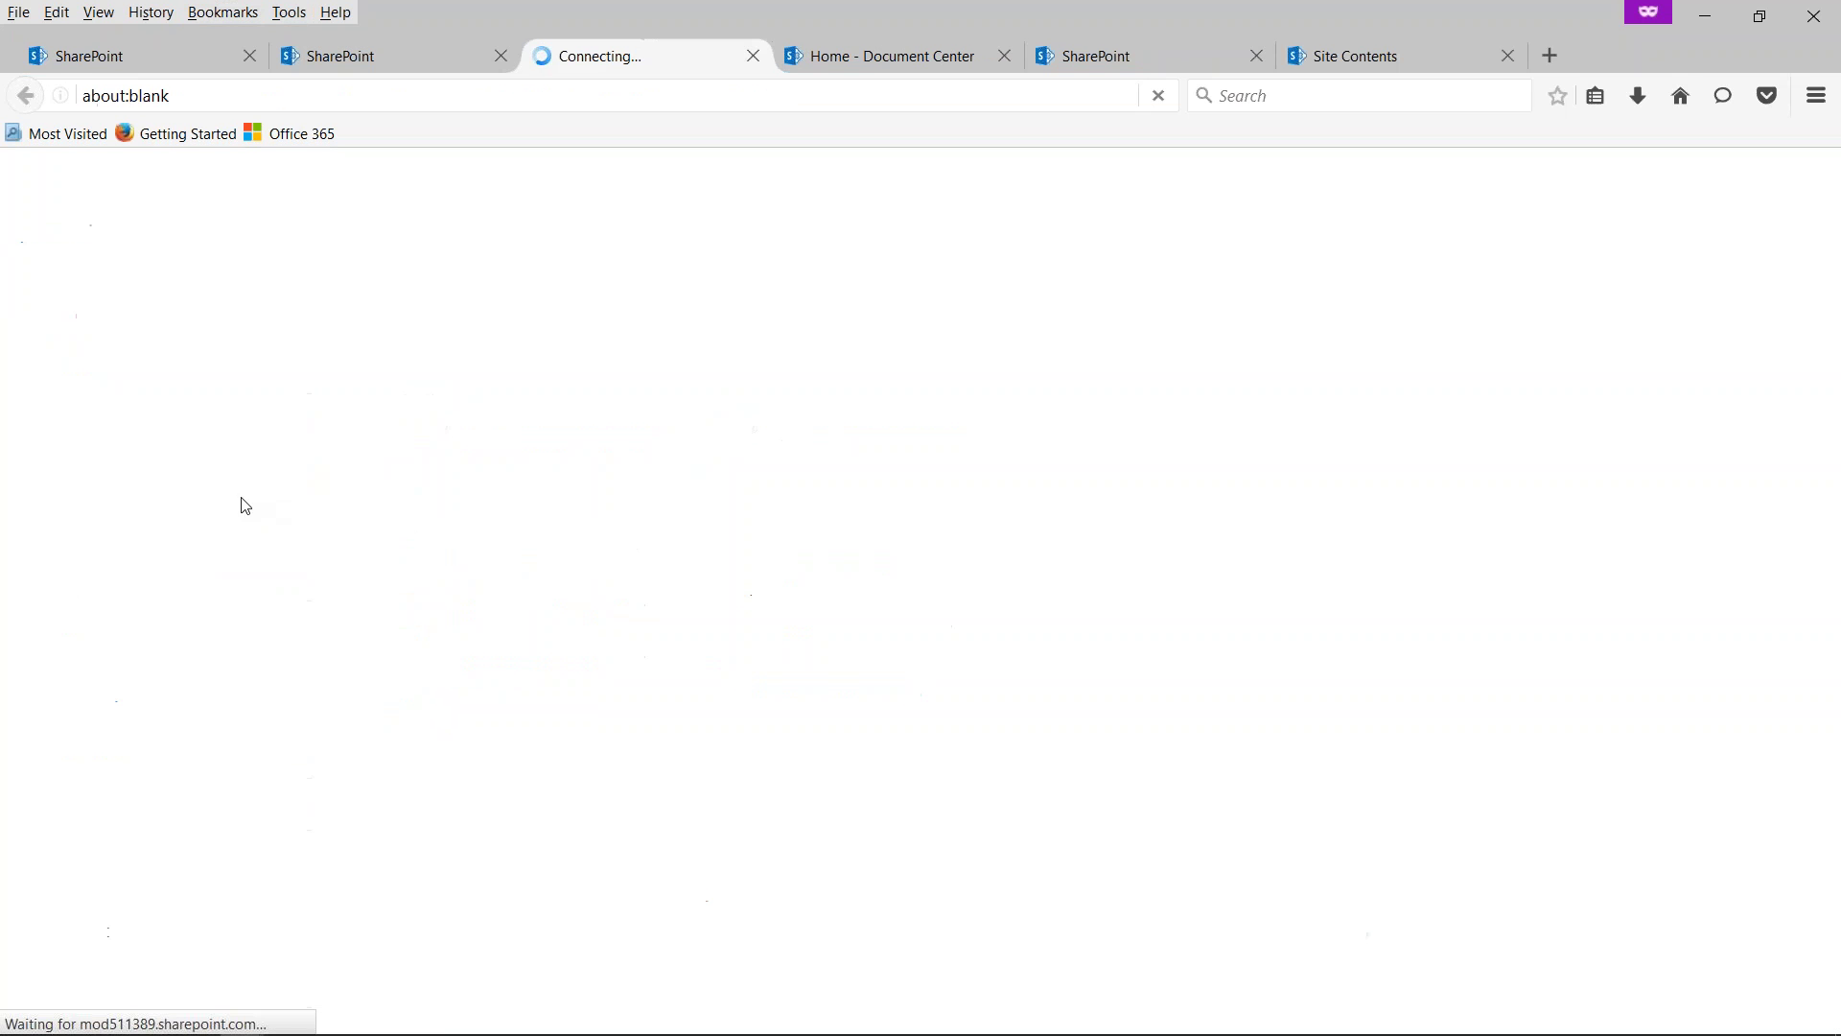
left_click(1509, 56)
left_click(1257, 56)
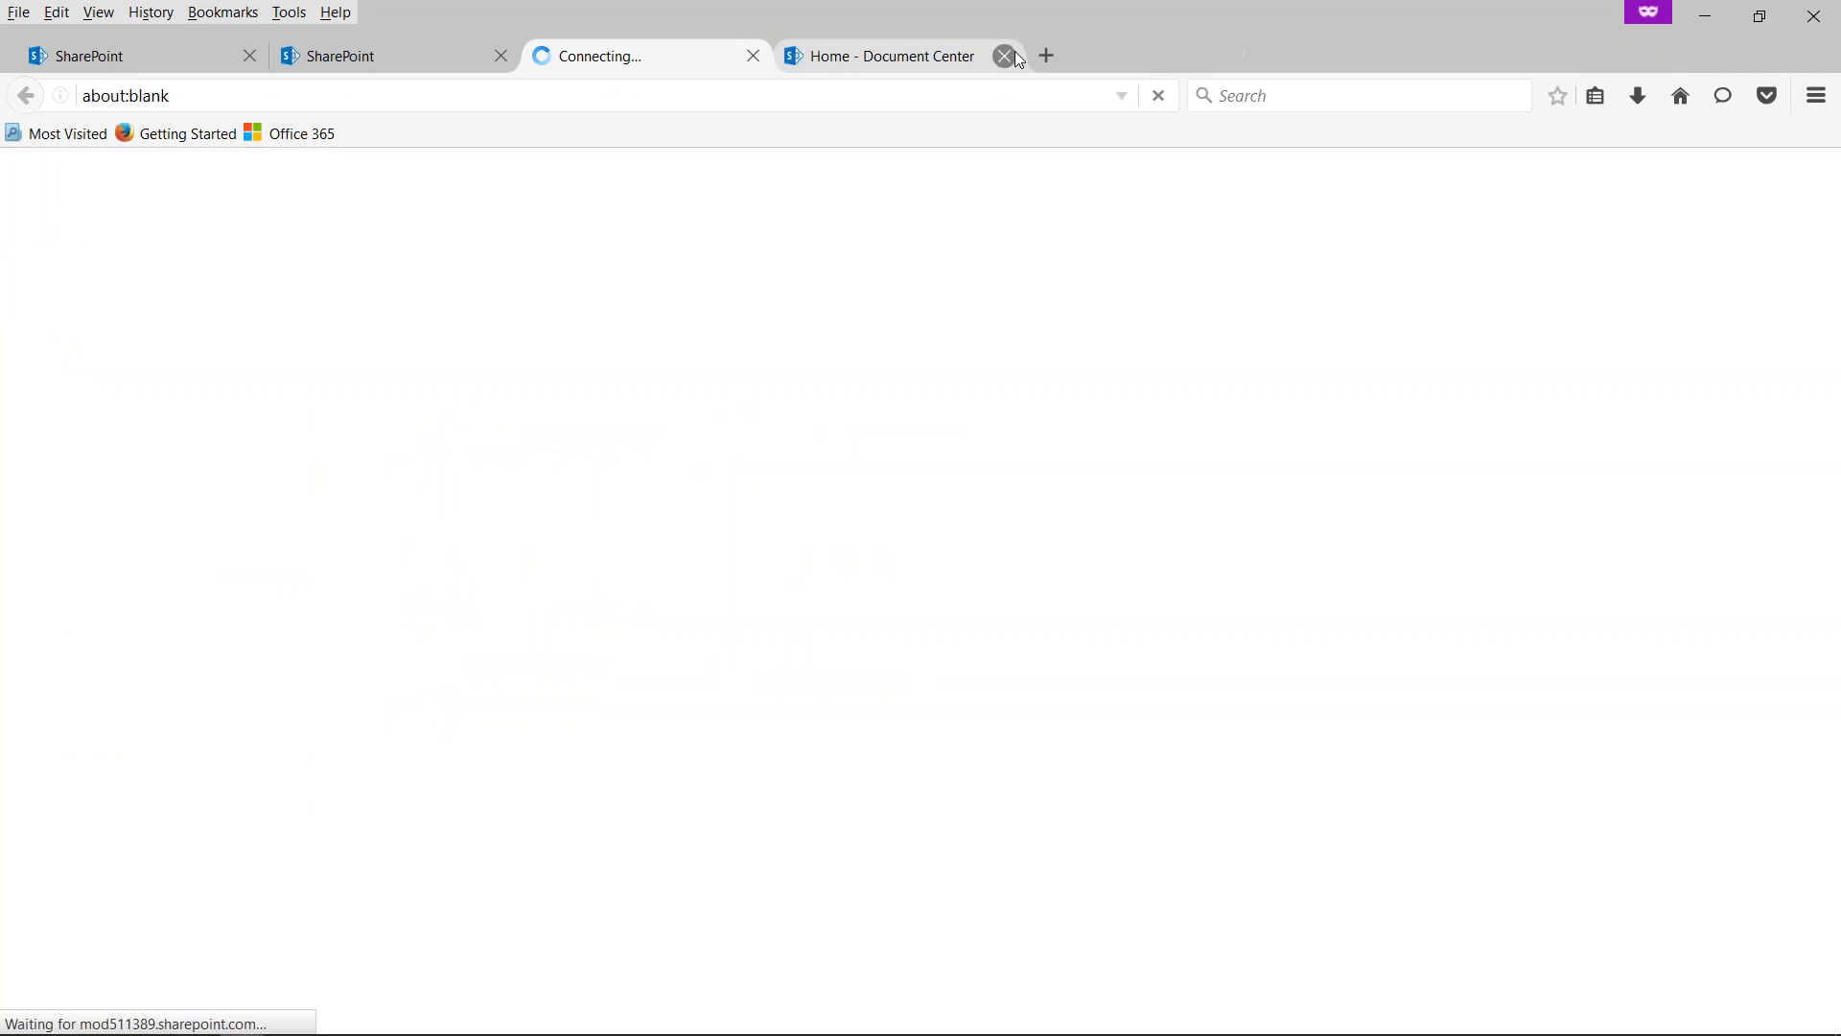
left_click(1005, 56)
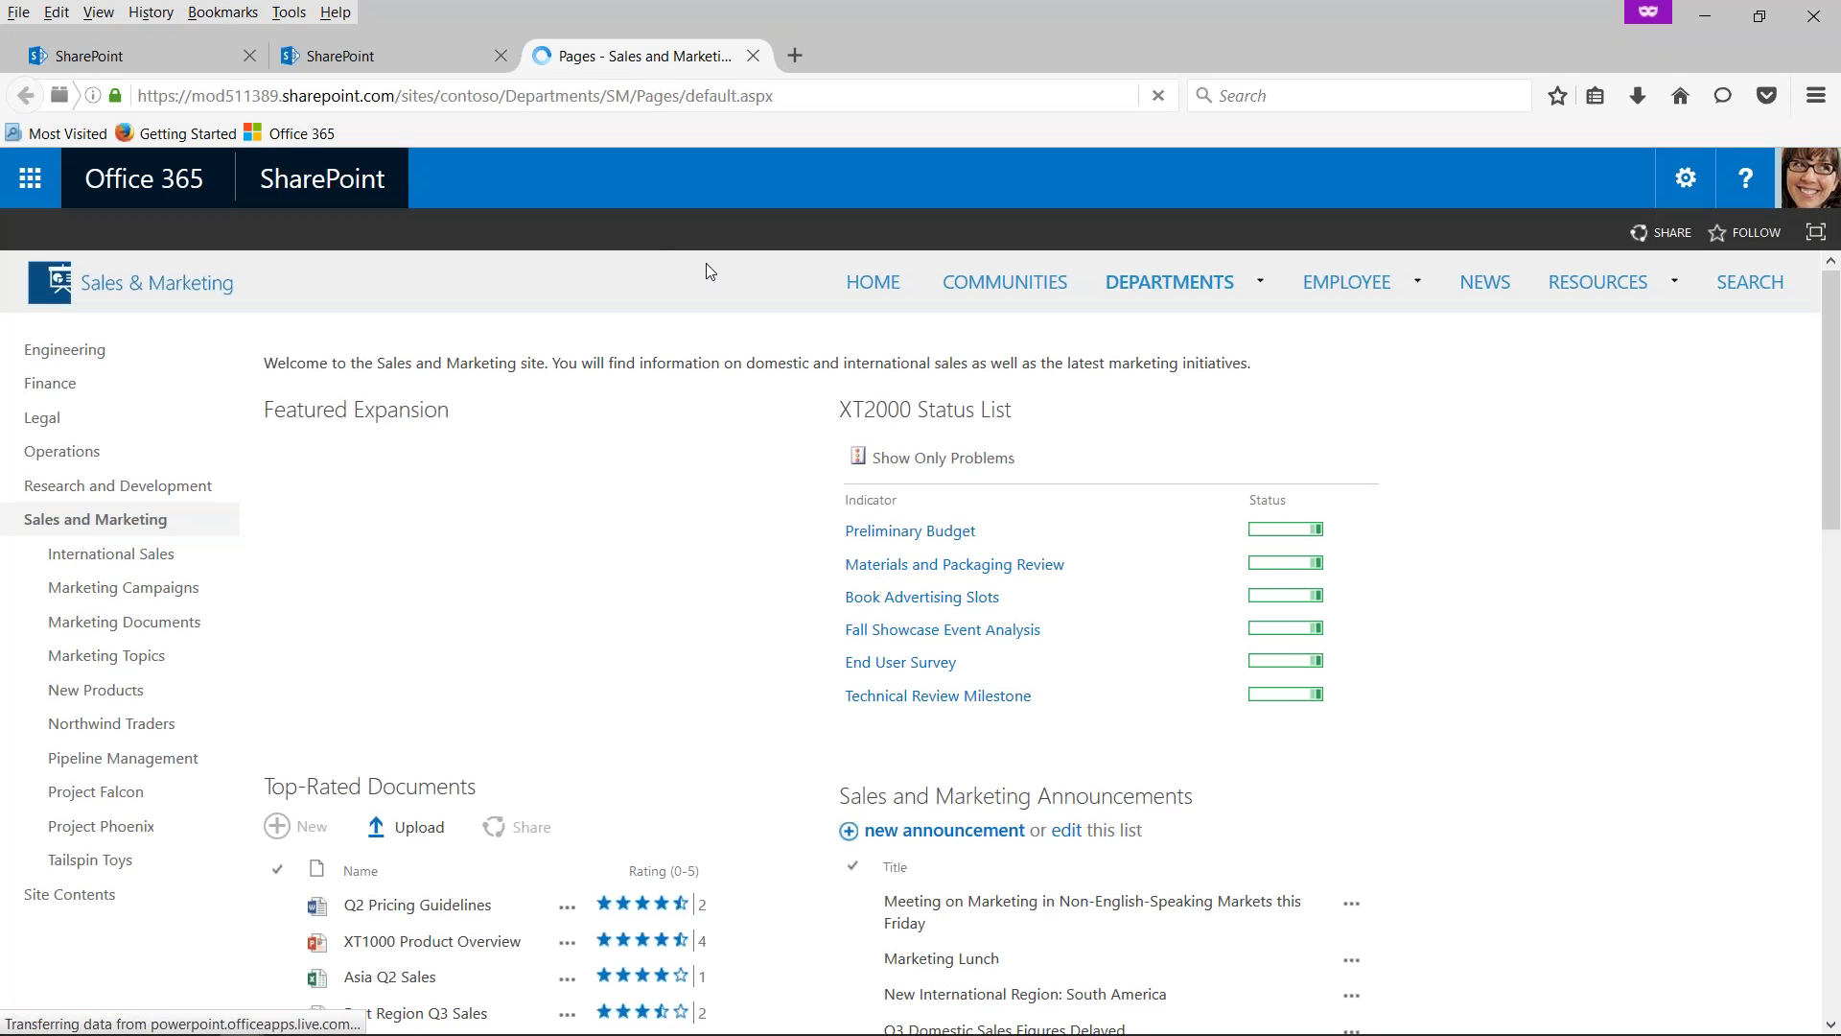
- Open the document library behind Top-Rated Documents on the Sales and Marketing site and look through its documents
left_click(443, 786)
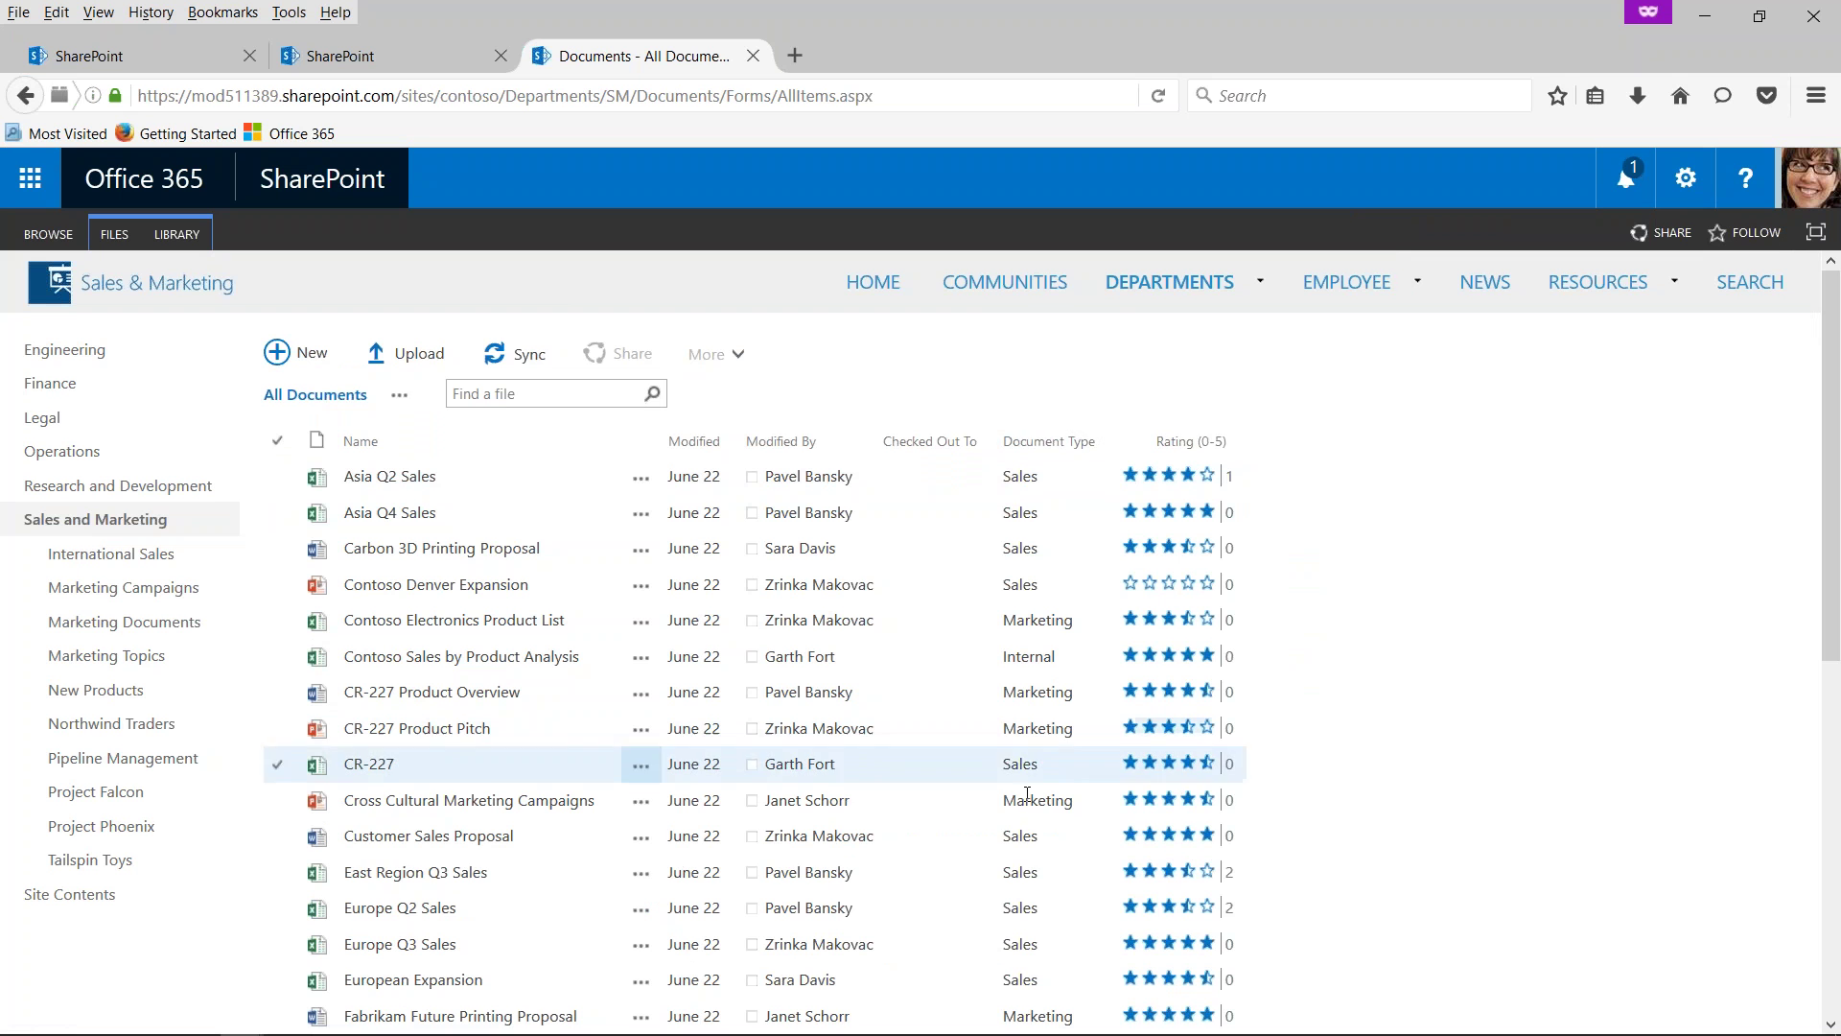
left_click(641, 476)
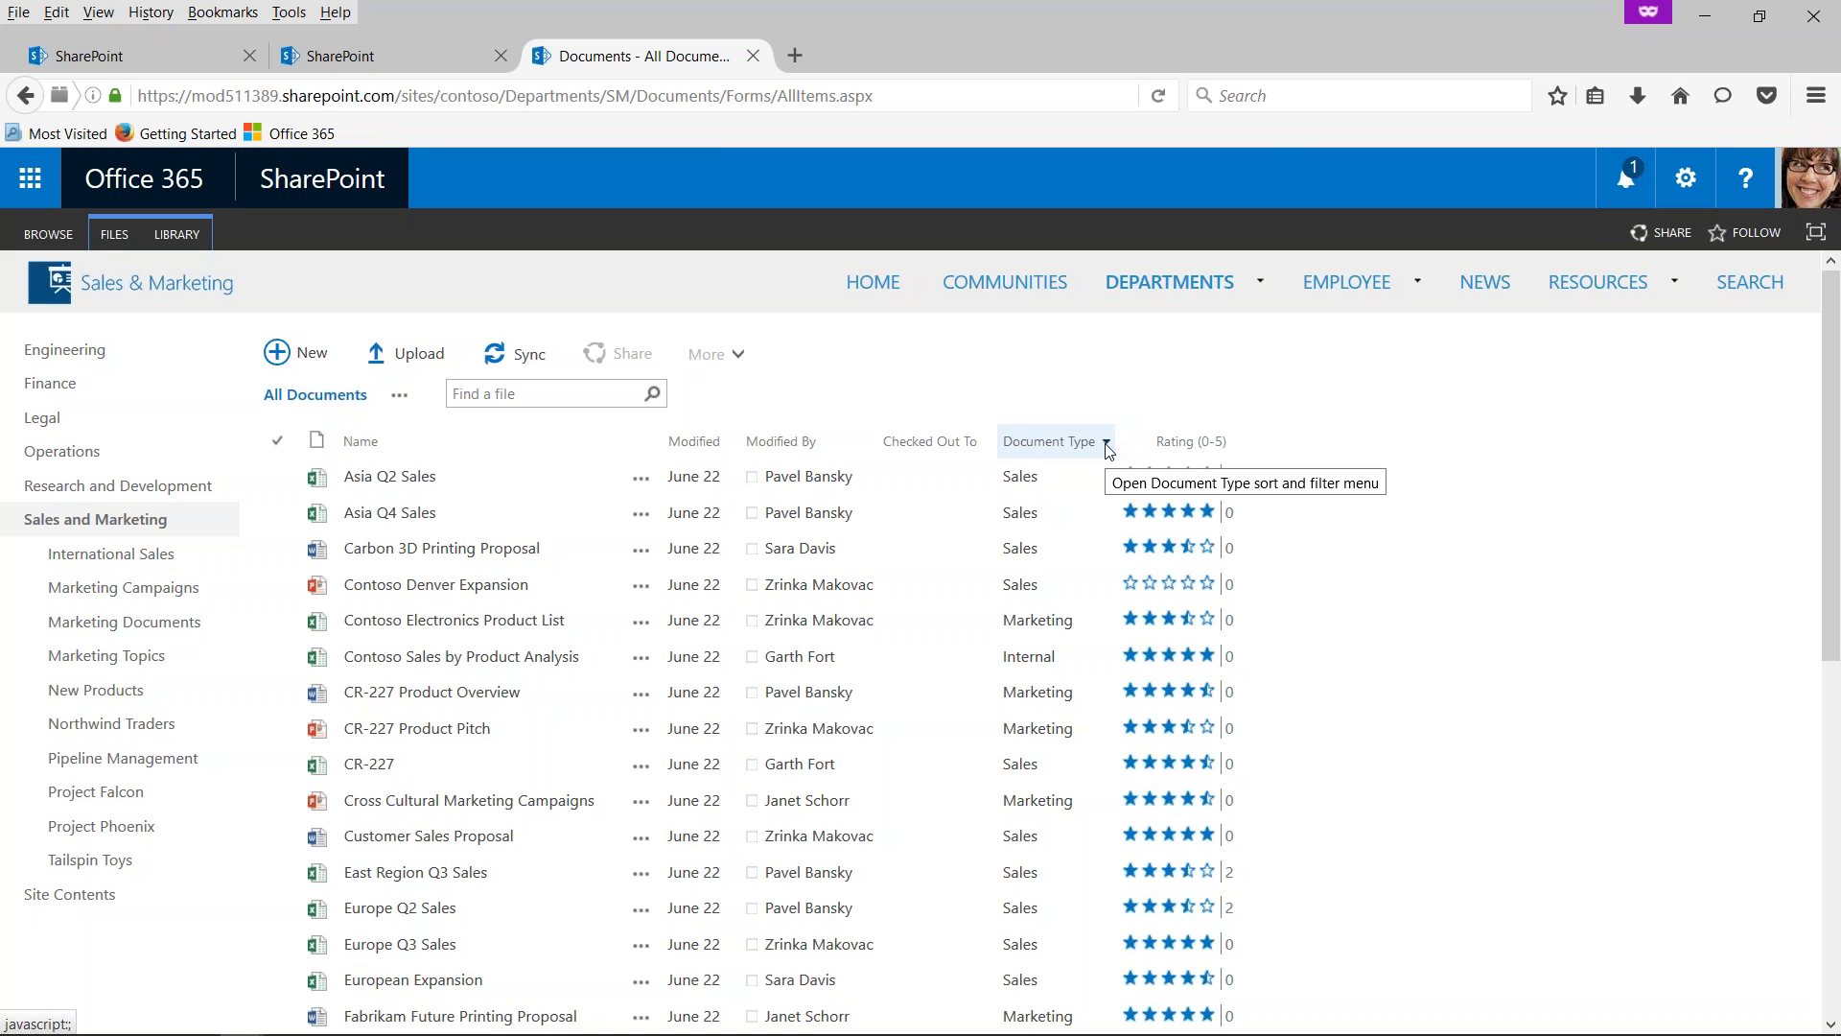
scroll(1064, 837, "down", 2)
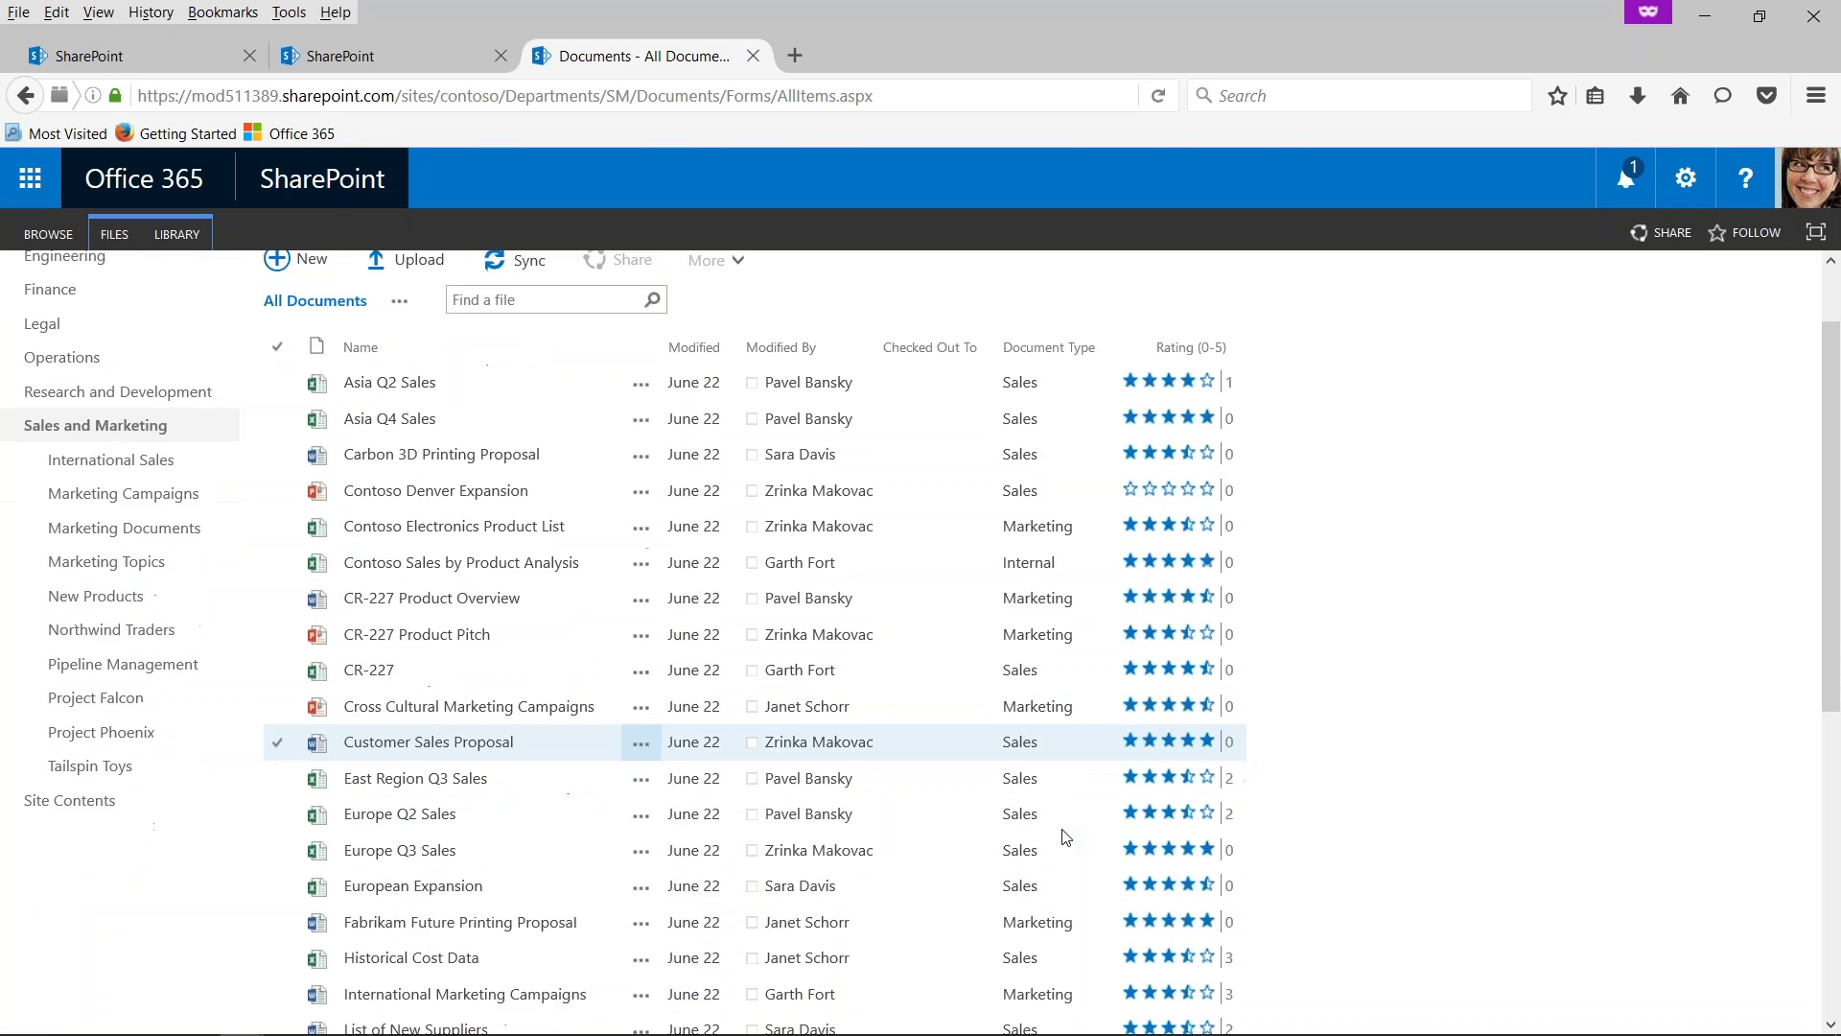
scroll(1062, 837, "down", 4)
scroll(1062, 838, "down", 8)
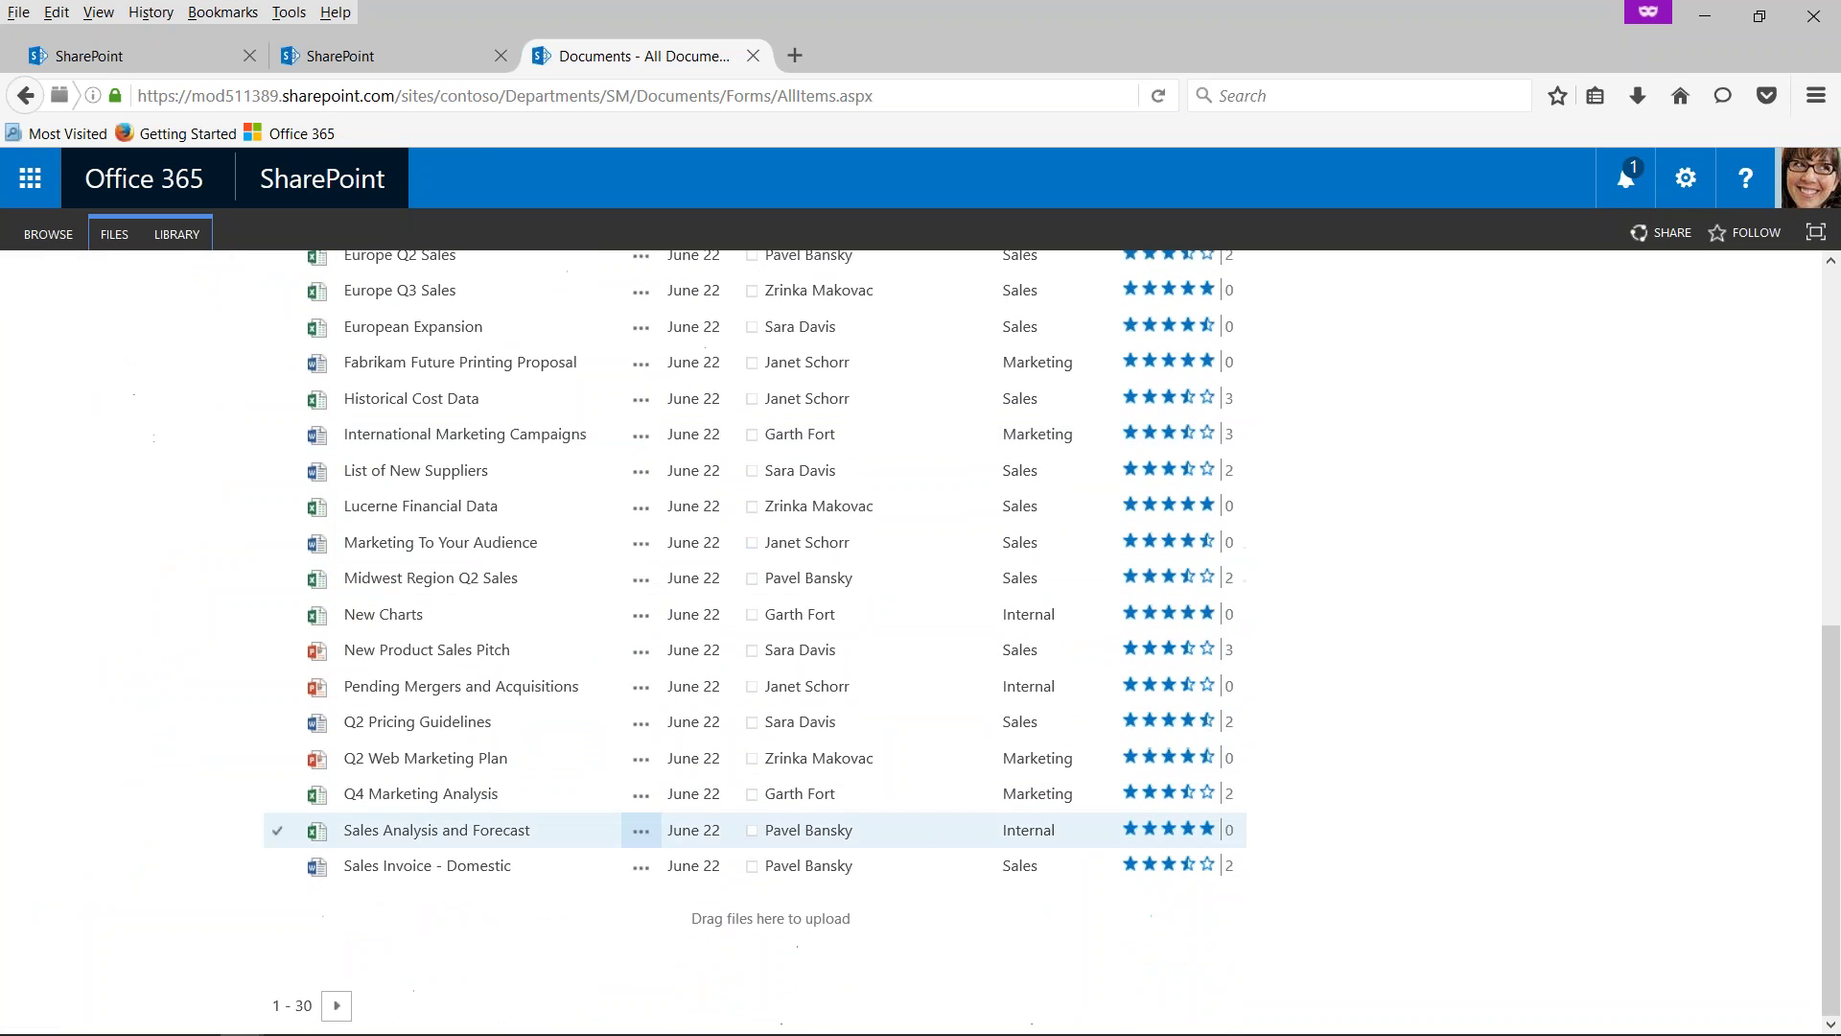
scroll(1063, 837, "up", 14)
- Start a new Standard View for the Sales and Marketing document library and name it DemoFilterView
left_click(184, 240)
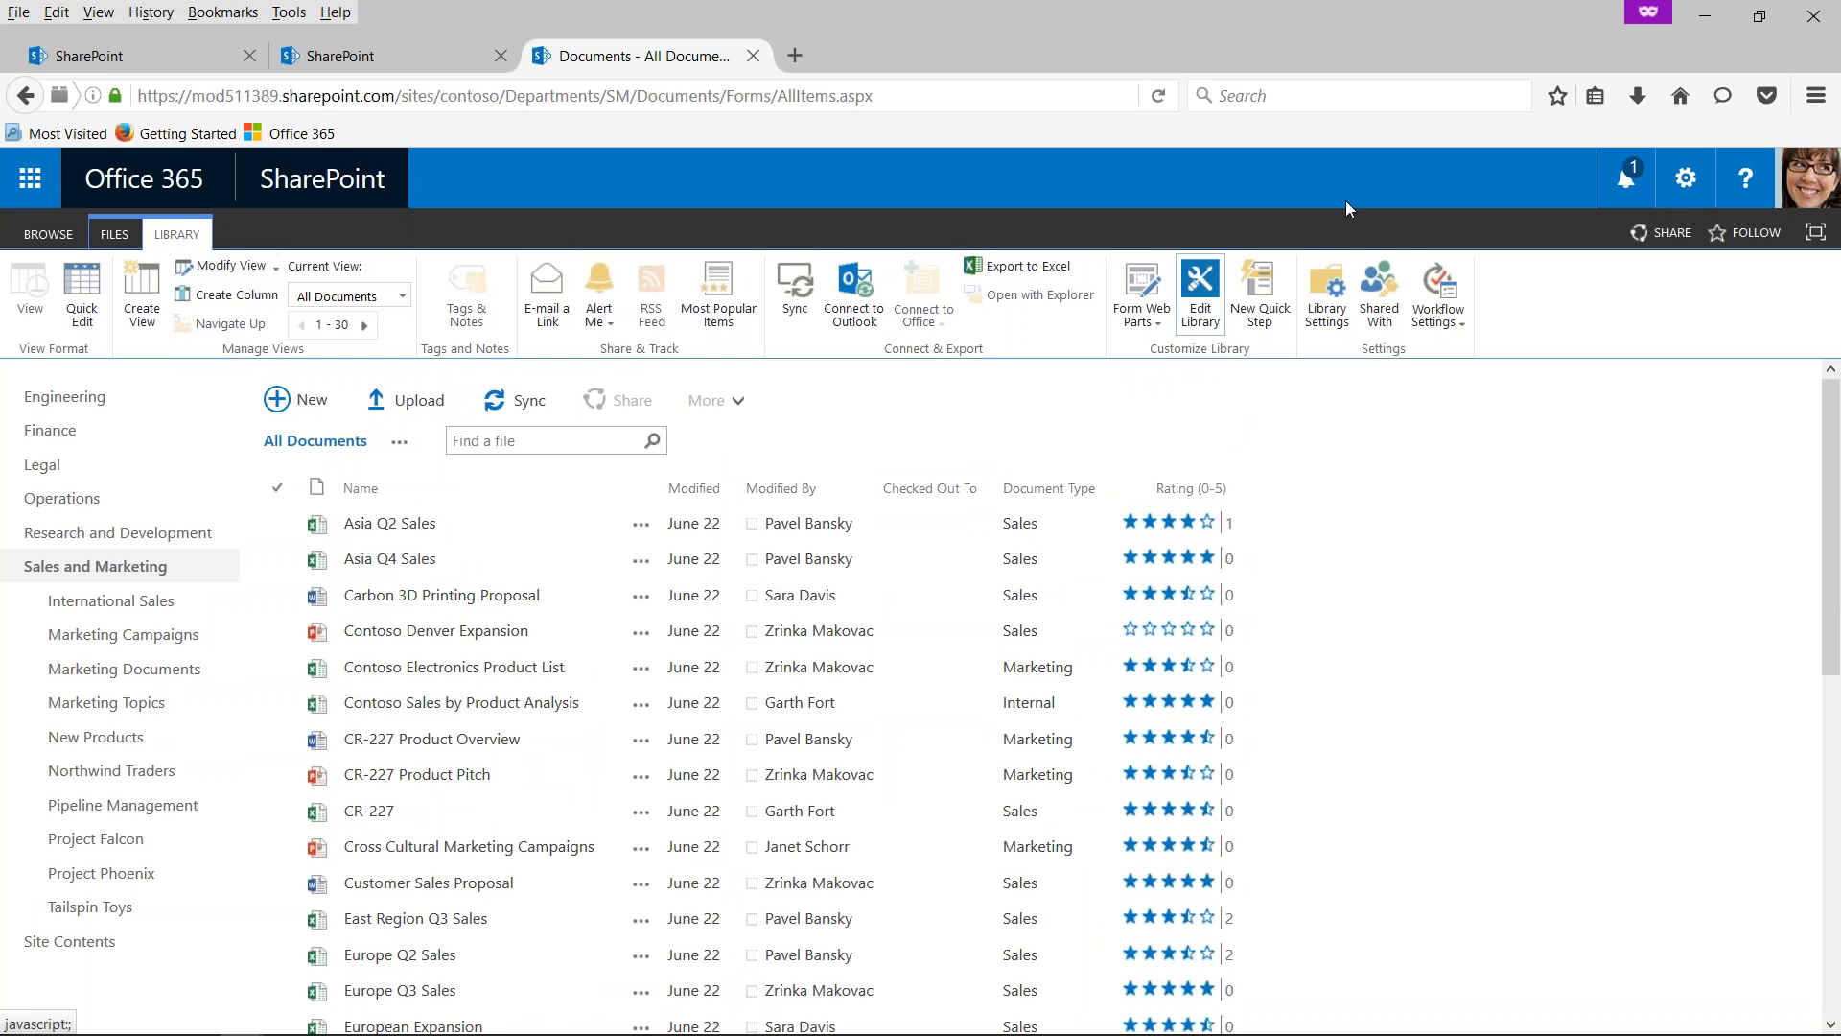
left_click(146, 294)
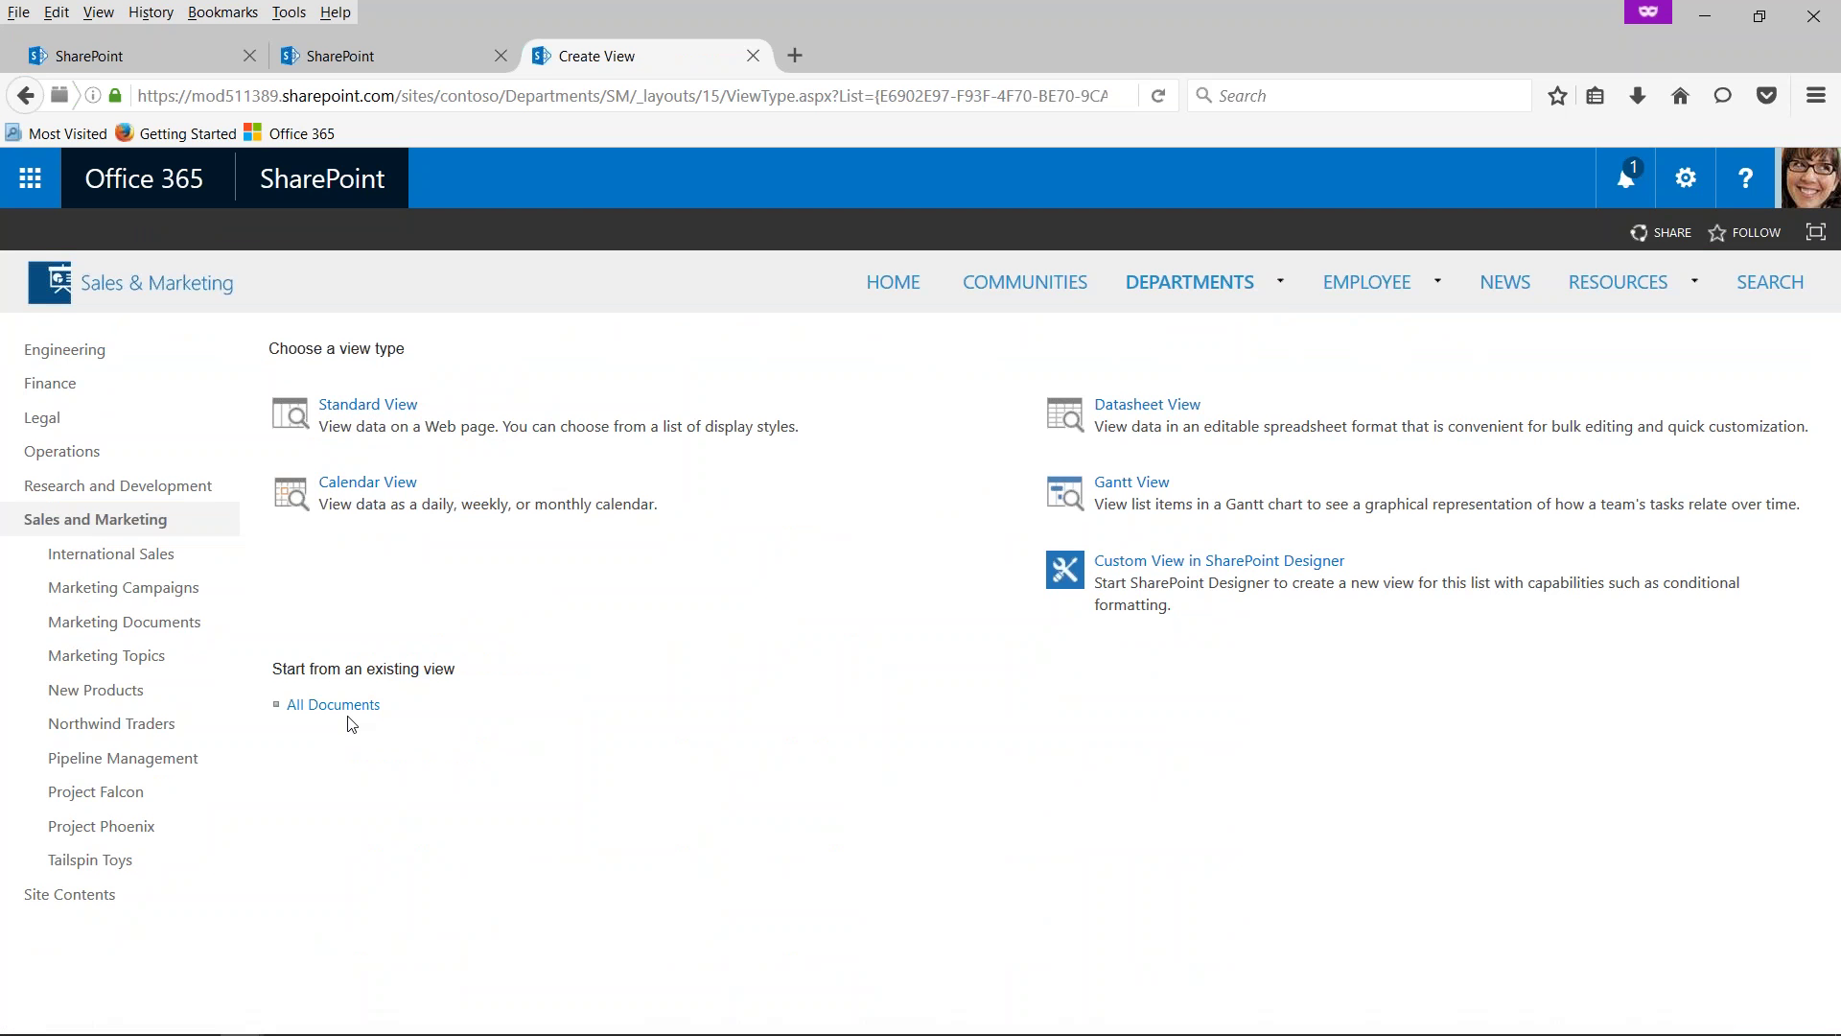
left_click(347, 404)
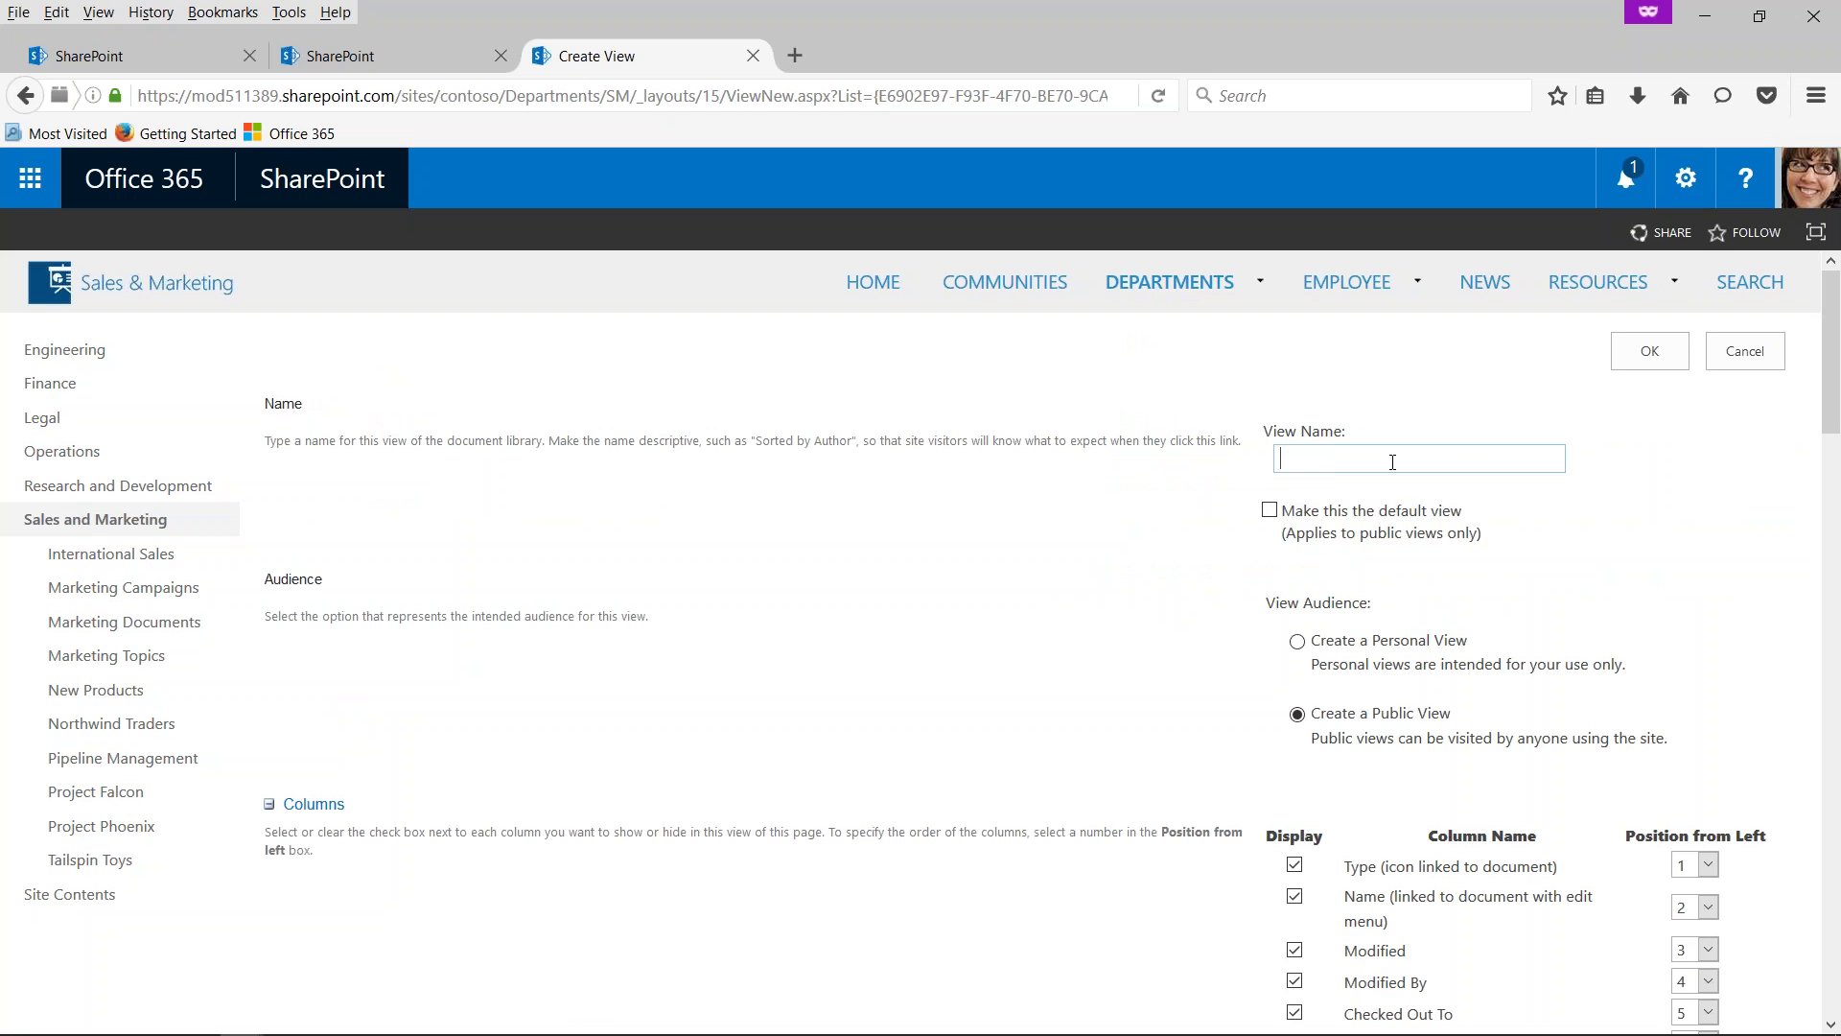
type("DemoFilterView")
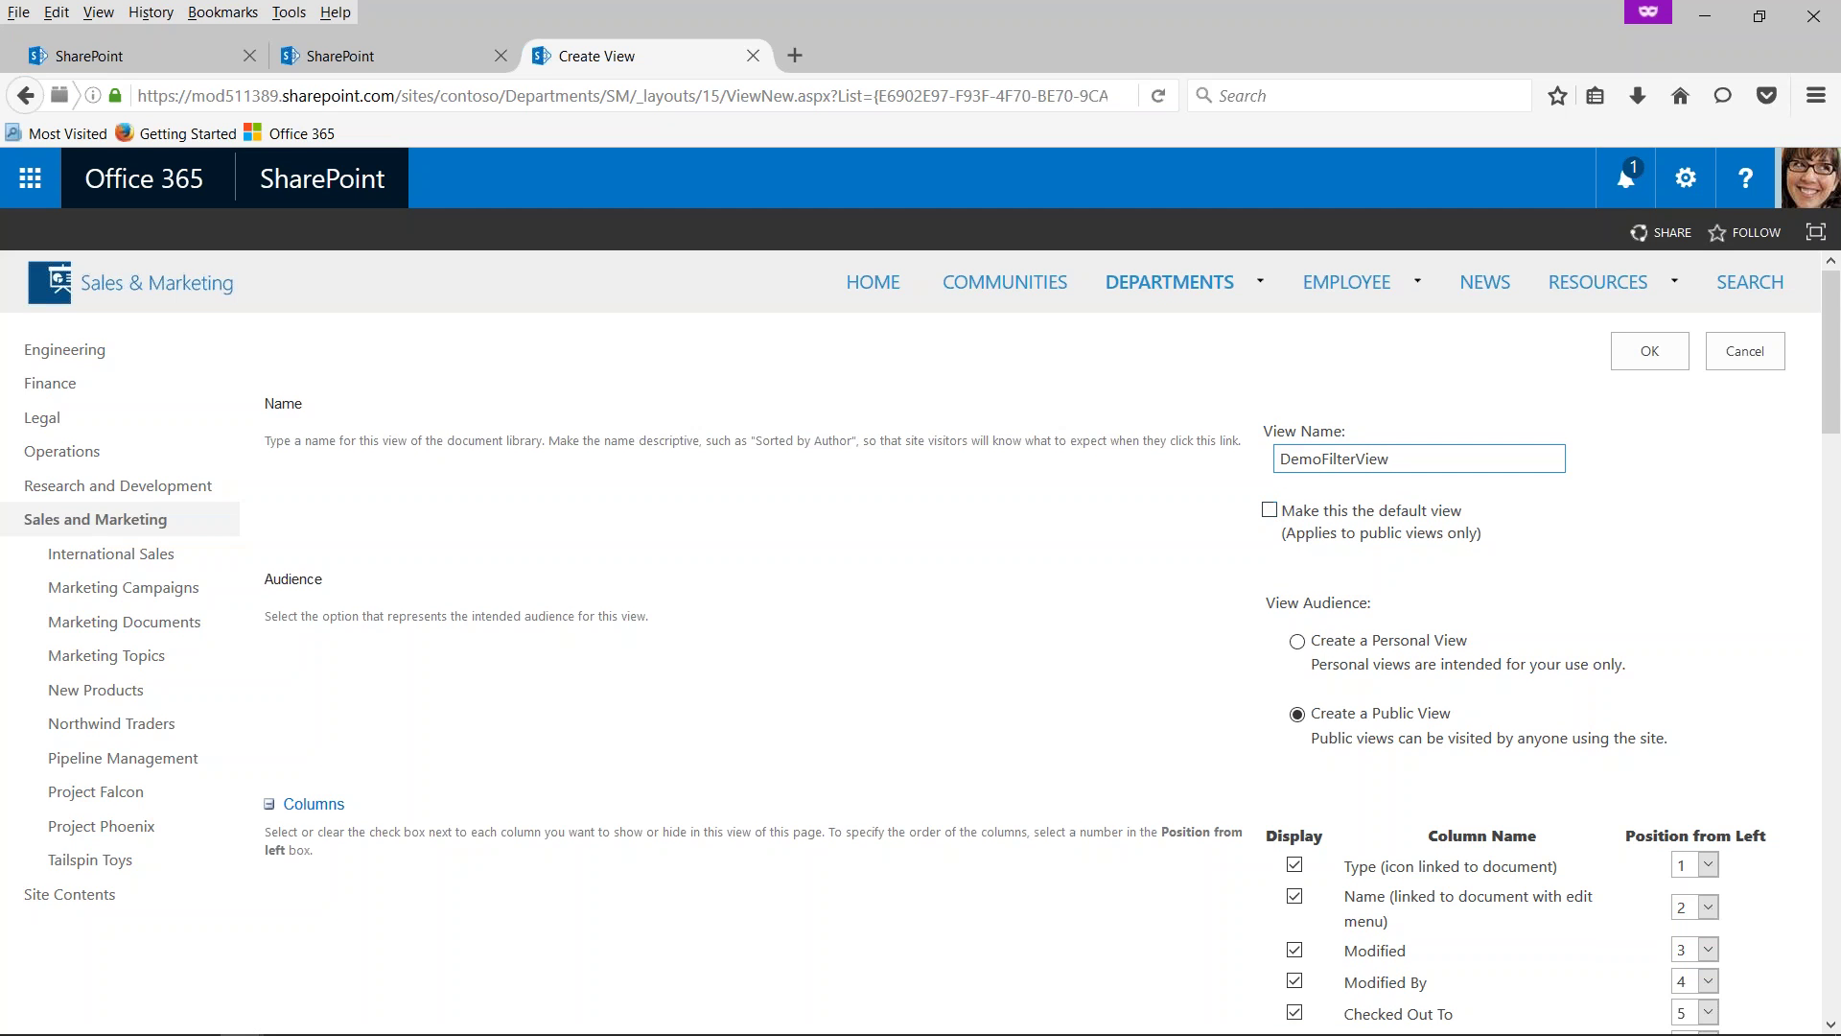
left_click(1735, 656)
- Exclude the Rating (0-5), Document Type, Checked Out To and Modified By columns from the DemoFilterView display
scroll(1738, 662, "down", 3)
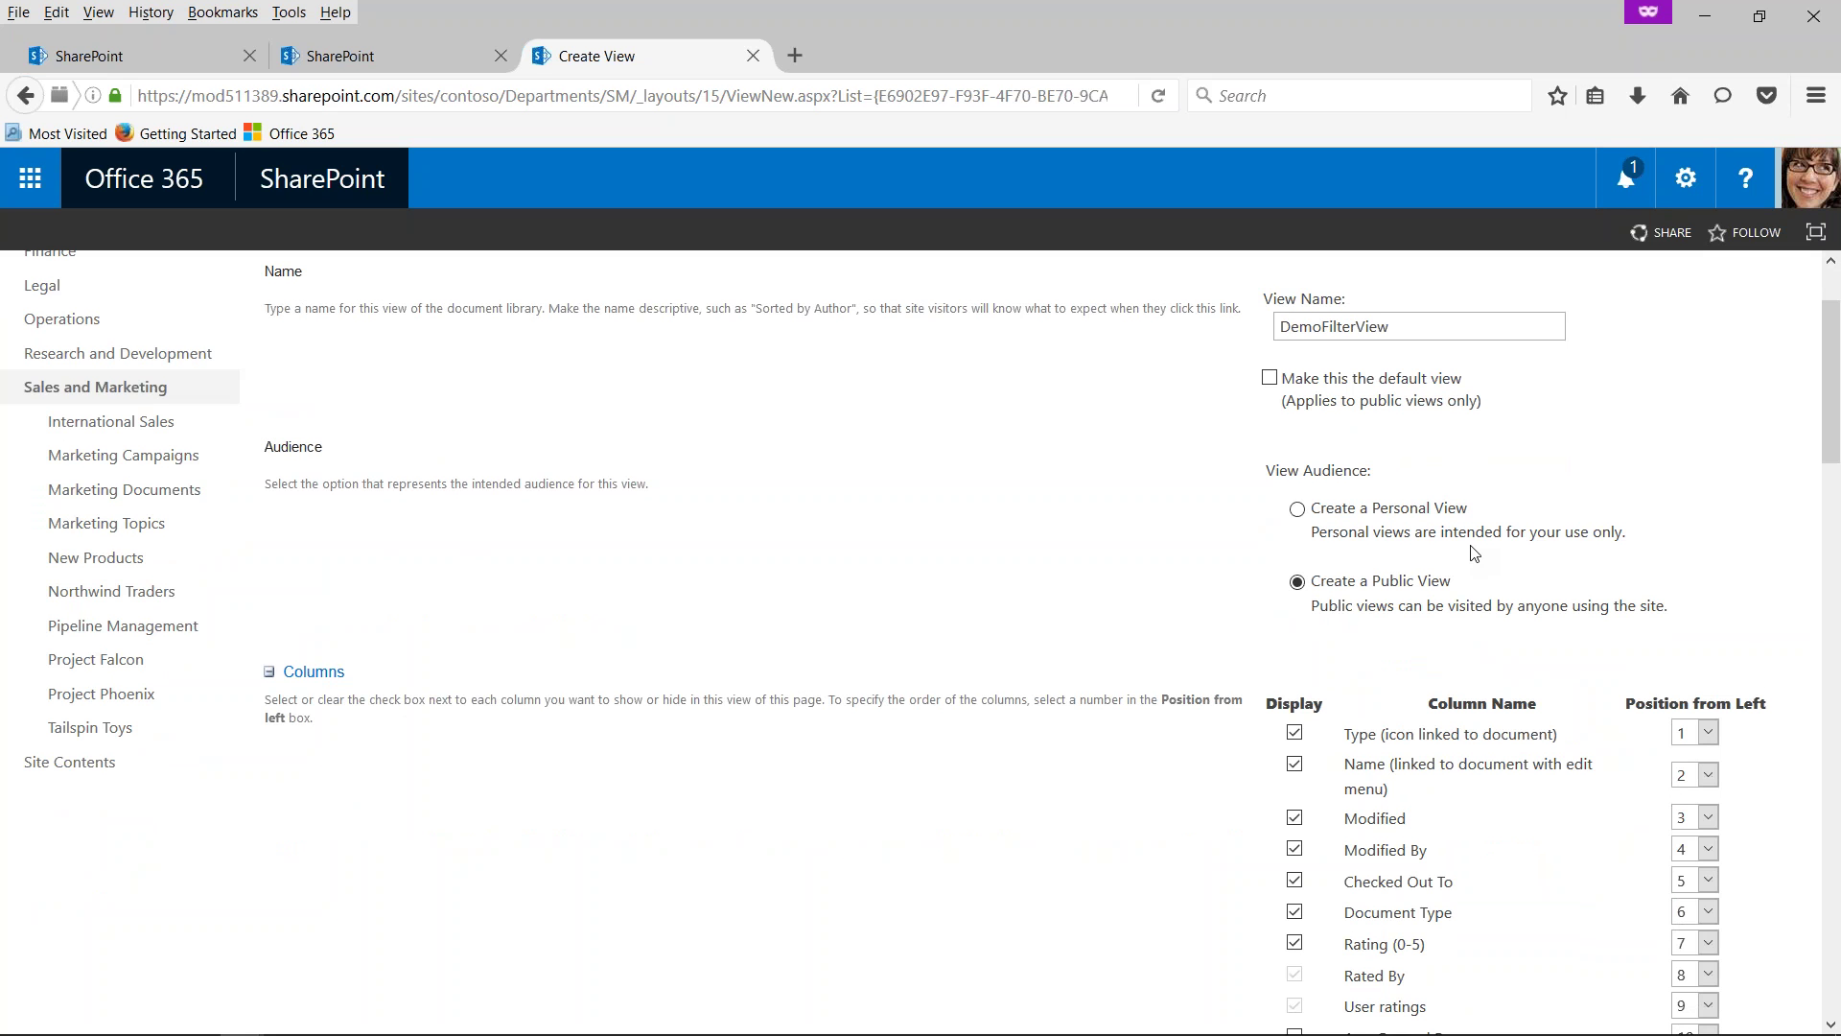
scroll(1468, 542, "down", 5)
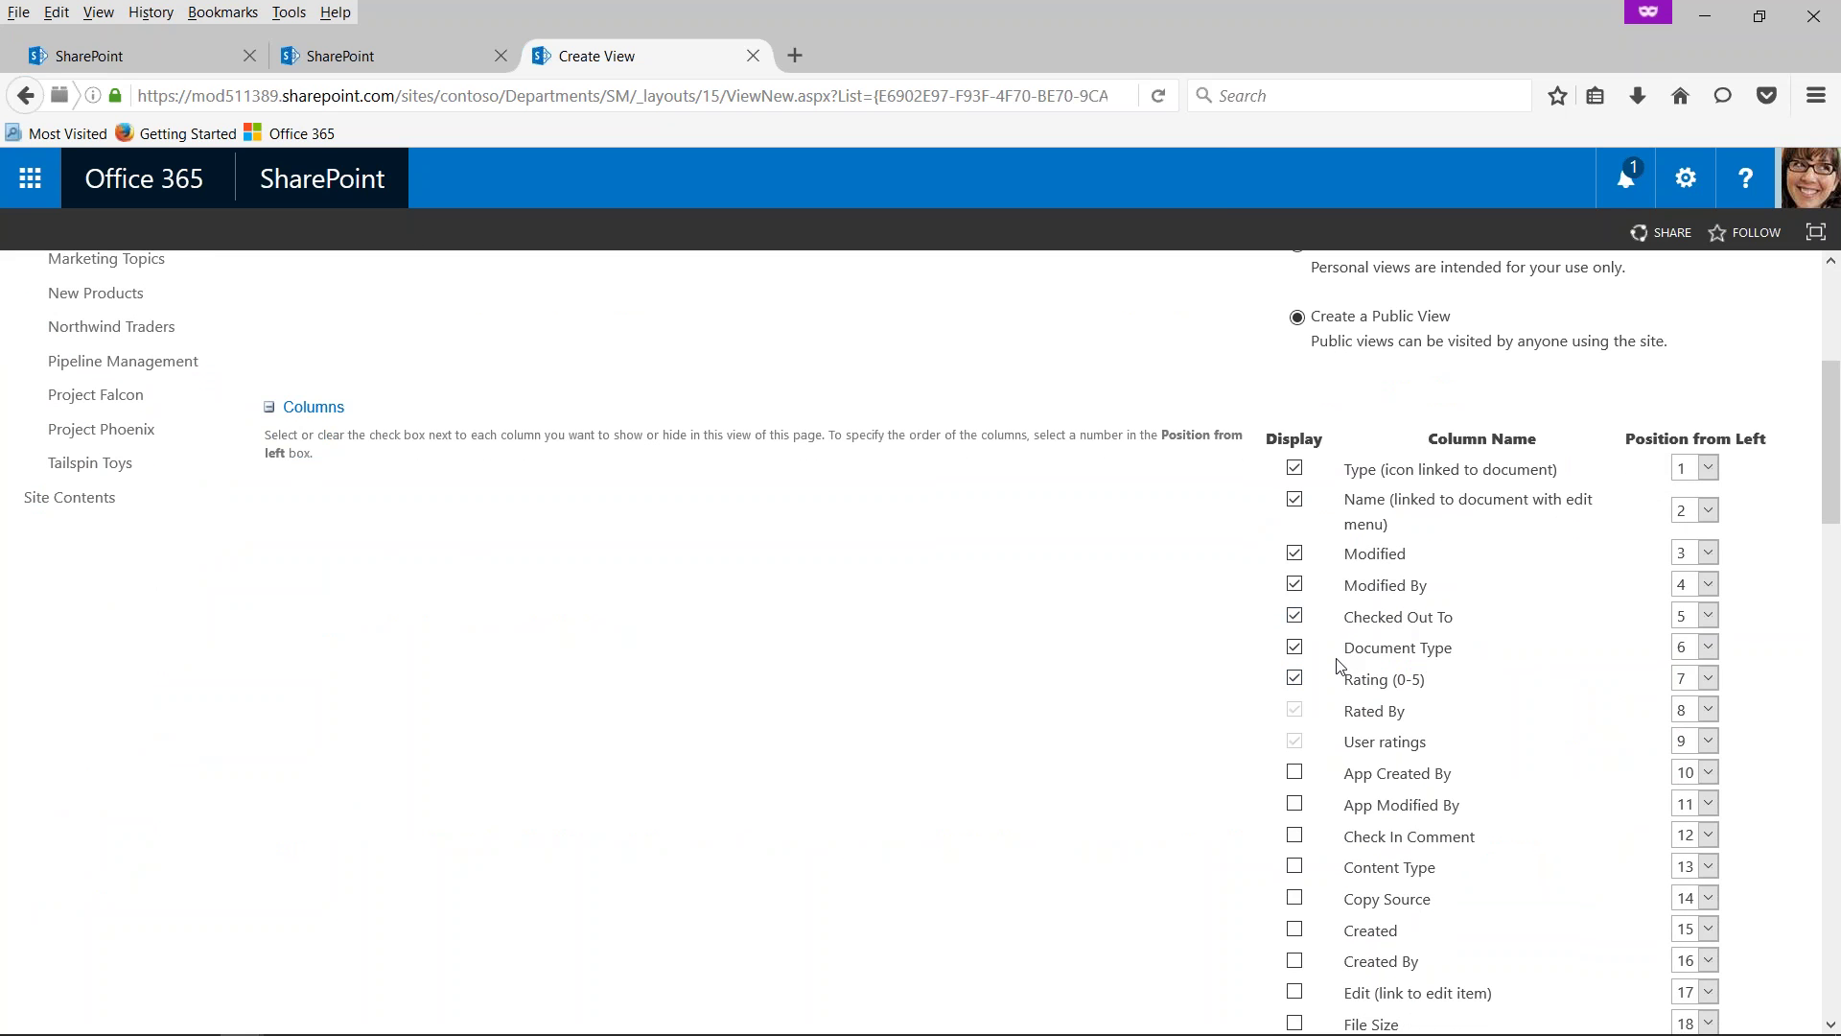
left_click(1295, 679)
left_click(1297, 648)
left_click(1296, 617)
left_click(1295, 584)
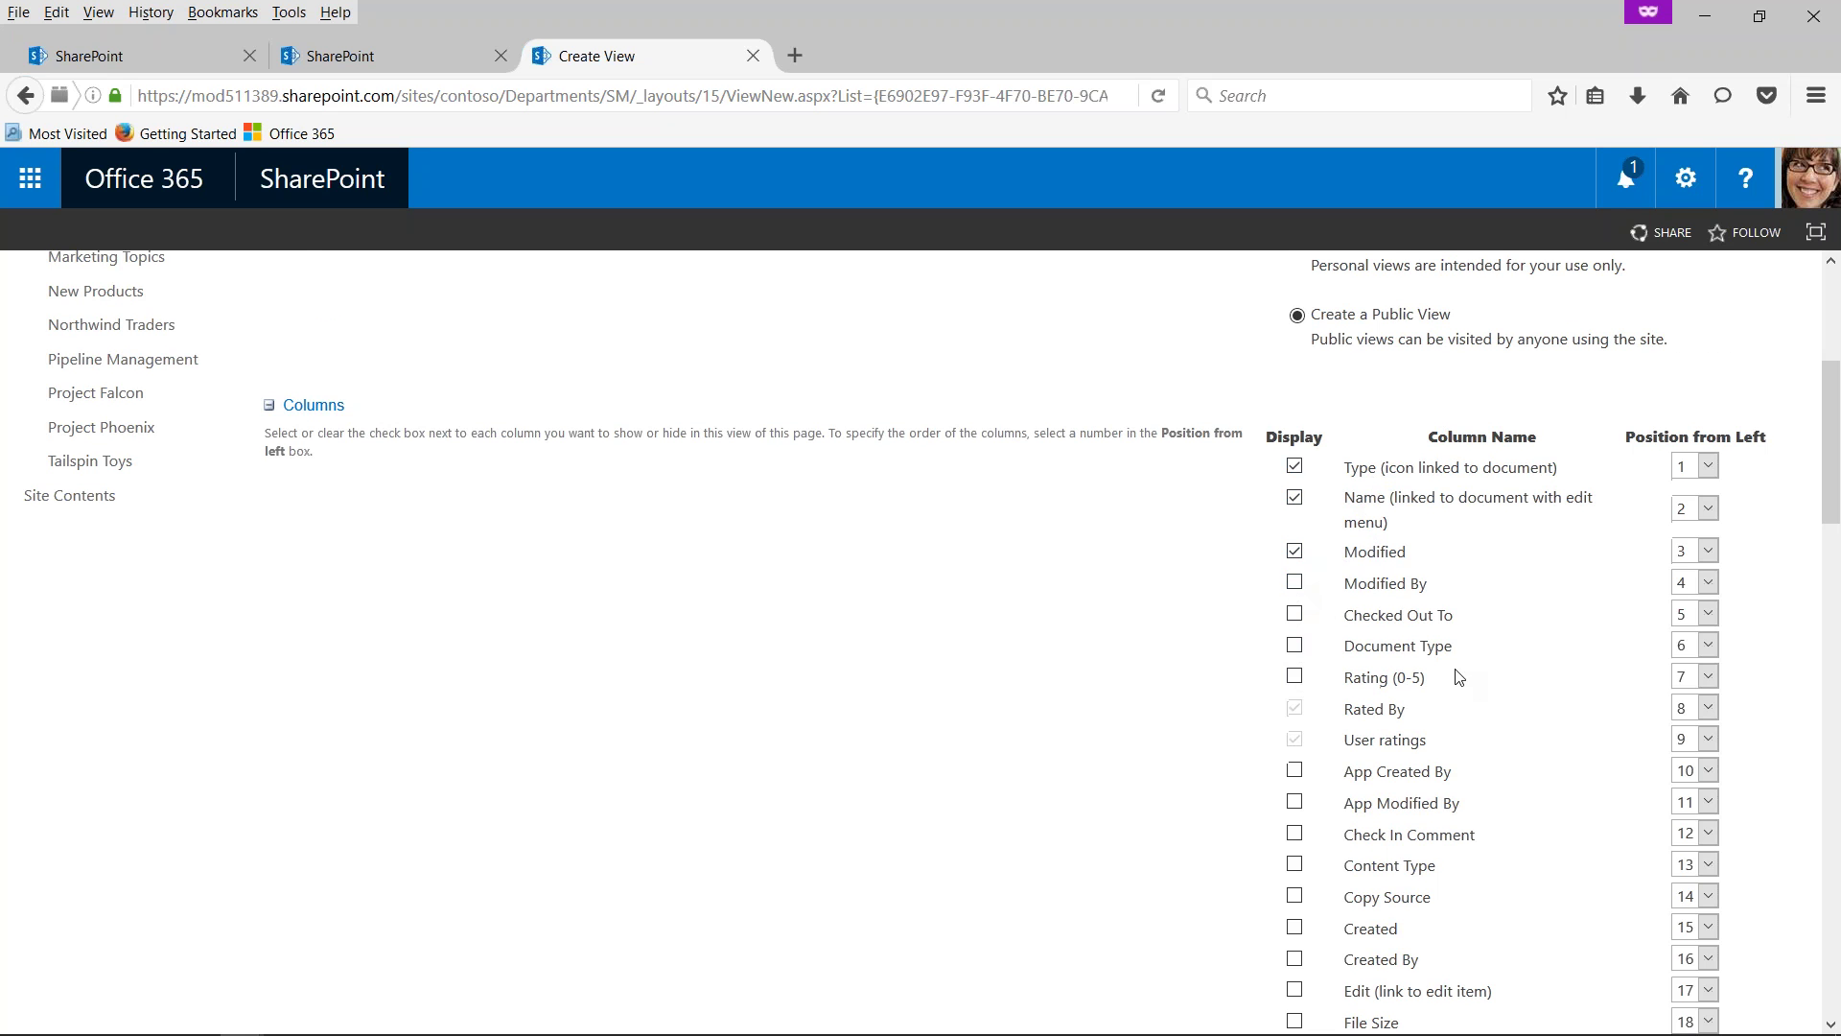
- Set Document Type as the first sort column for DemoFilterView
scroll(1459, 677, "down", 5)
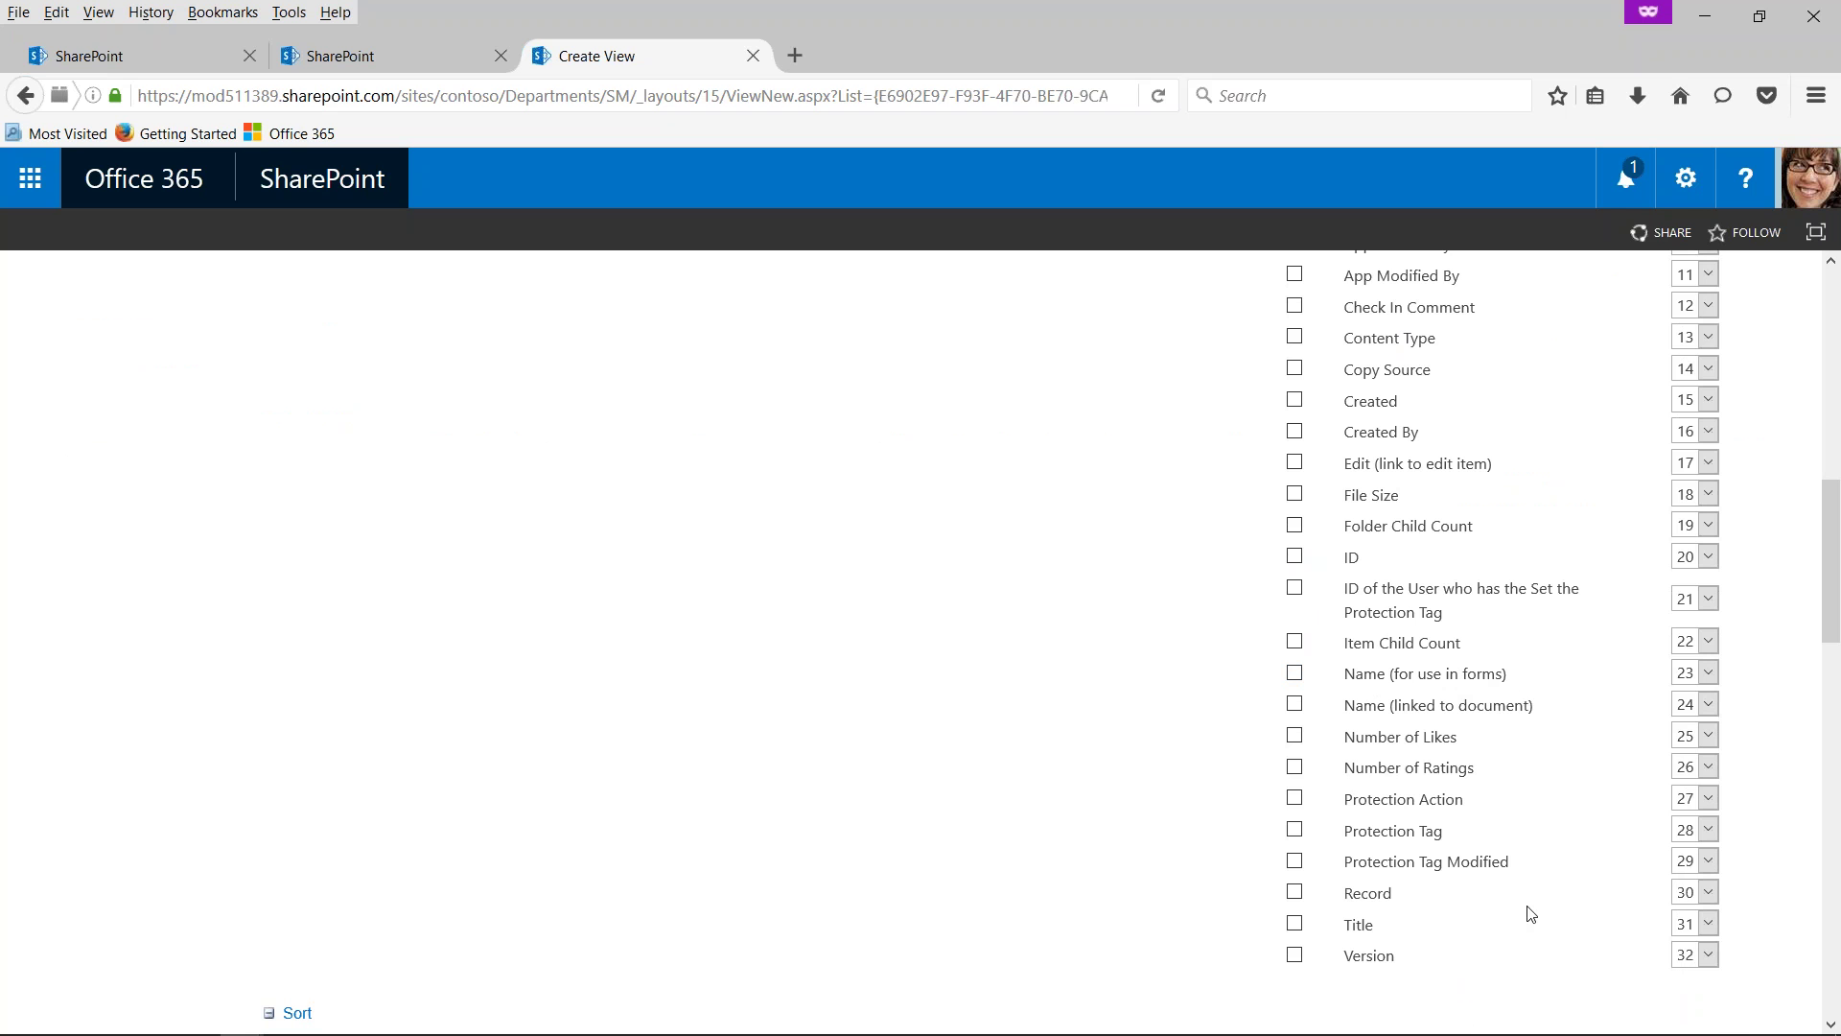
scroll(1531, 913, "up", 3)
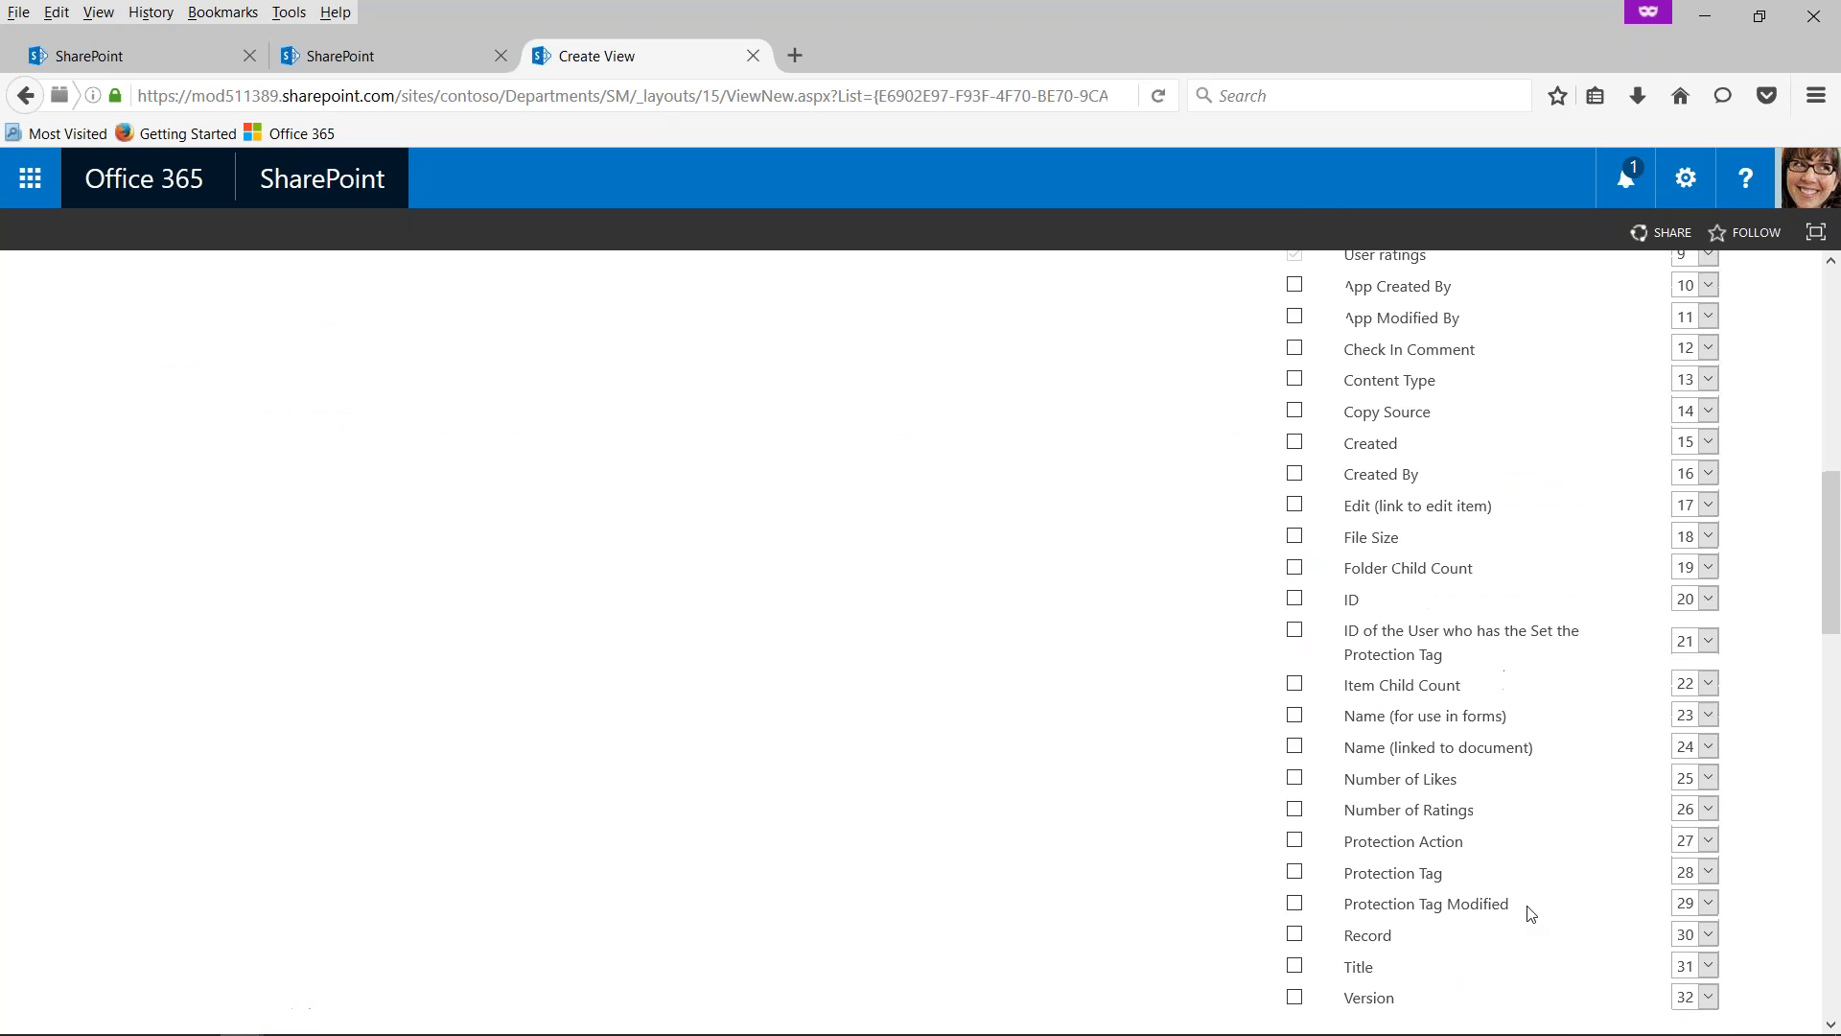
scroll(1530, 913, "up", 2)
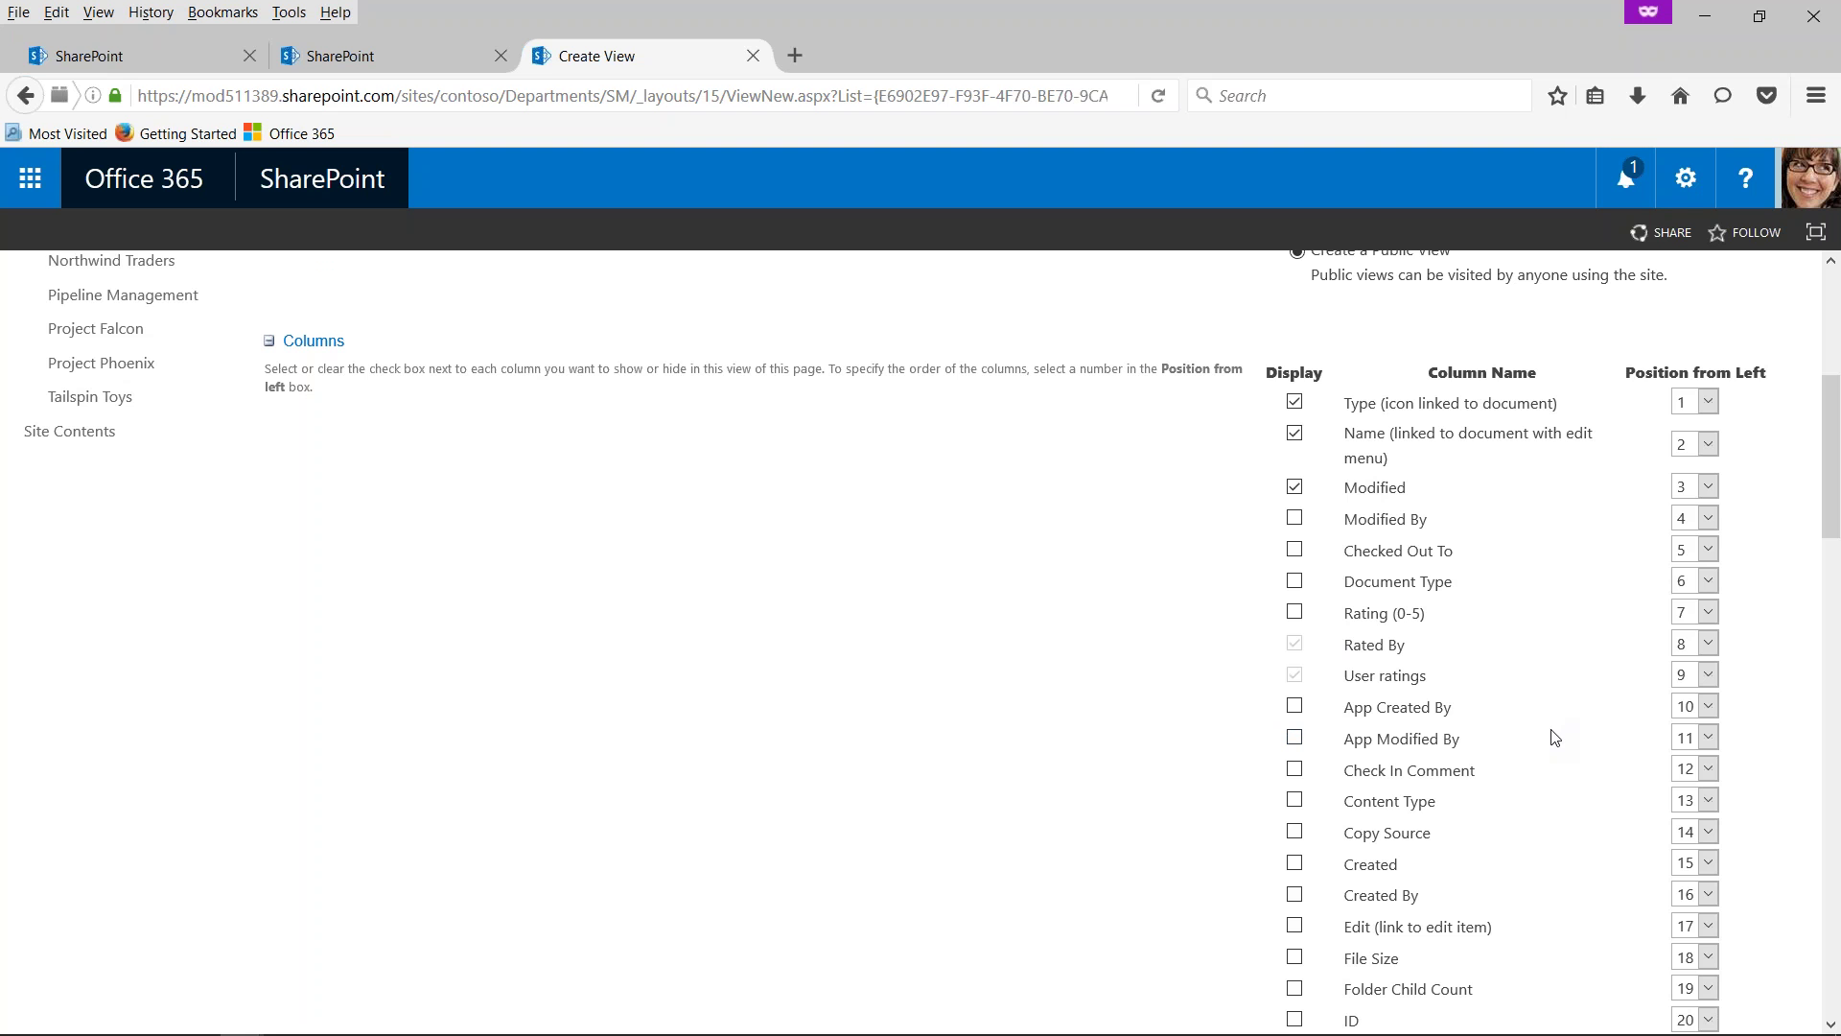
scroll(1554, 737, "down", 3)
scroll(1553, 737, "down", 2)
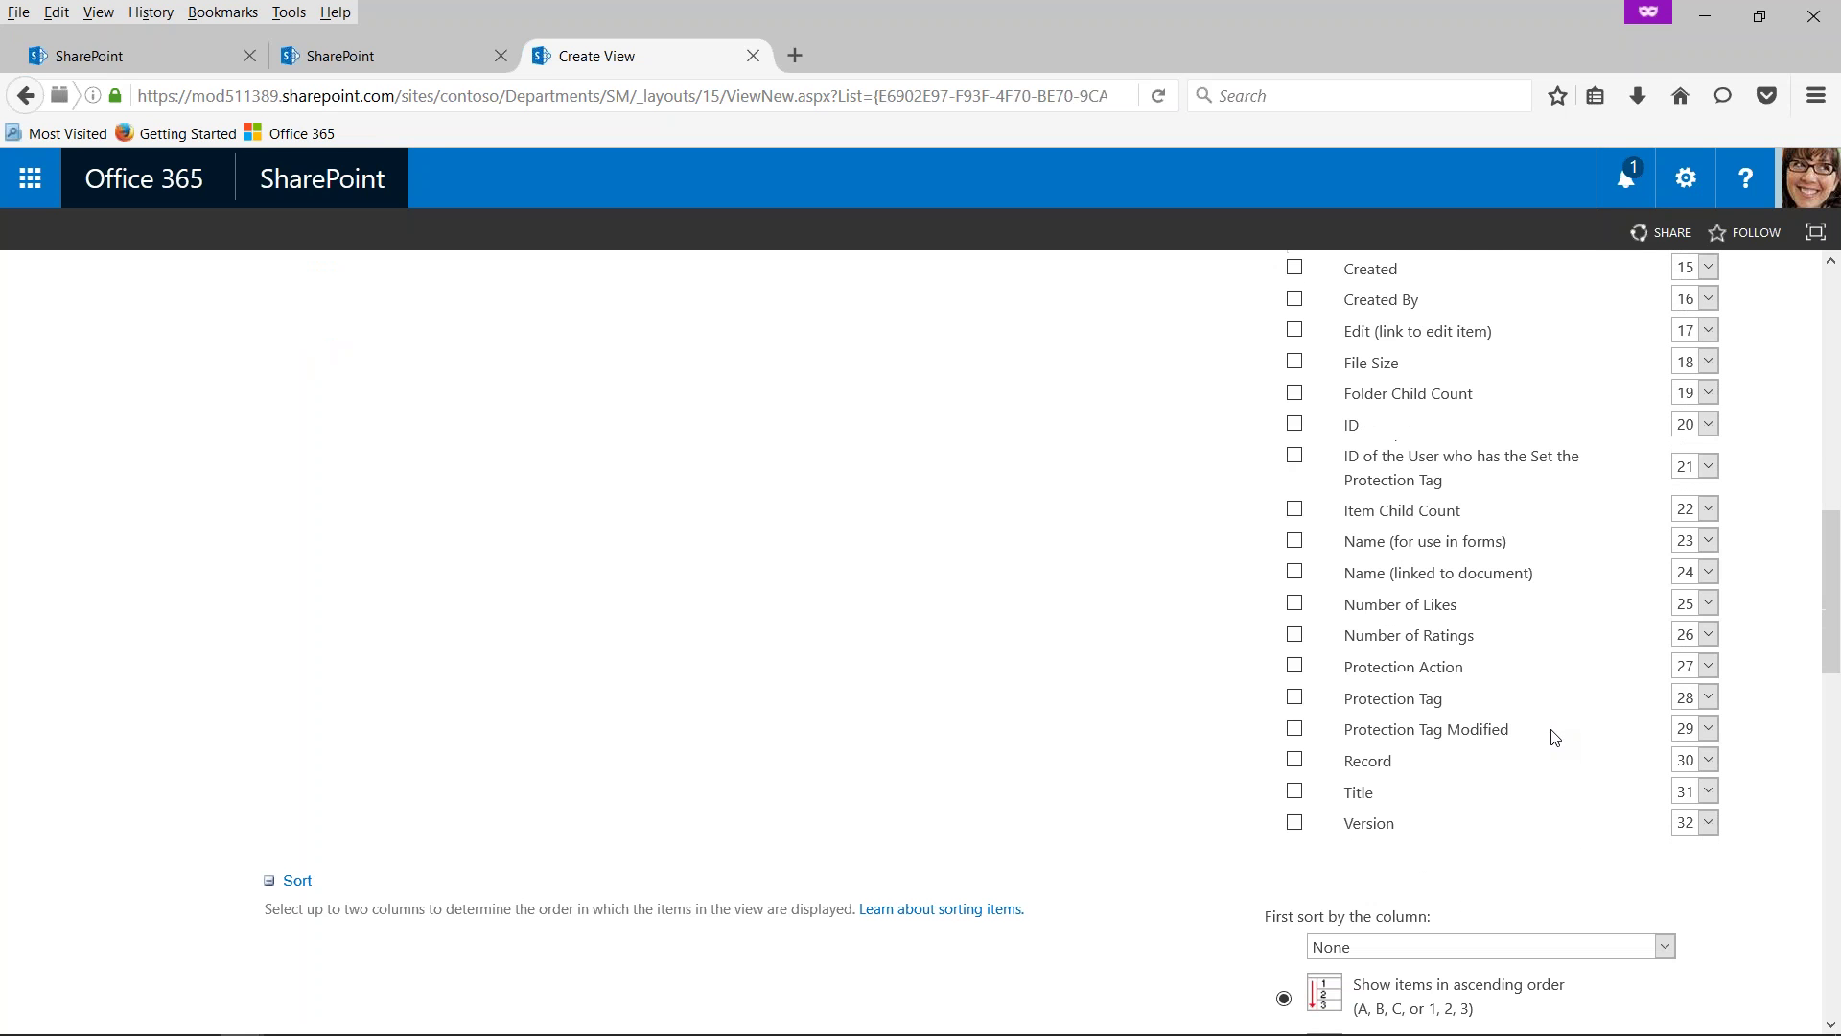
scroll(1554, 737, "down", 2)
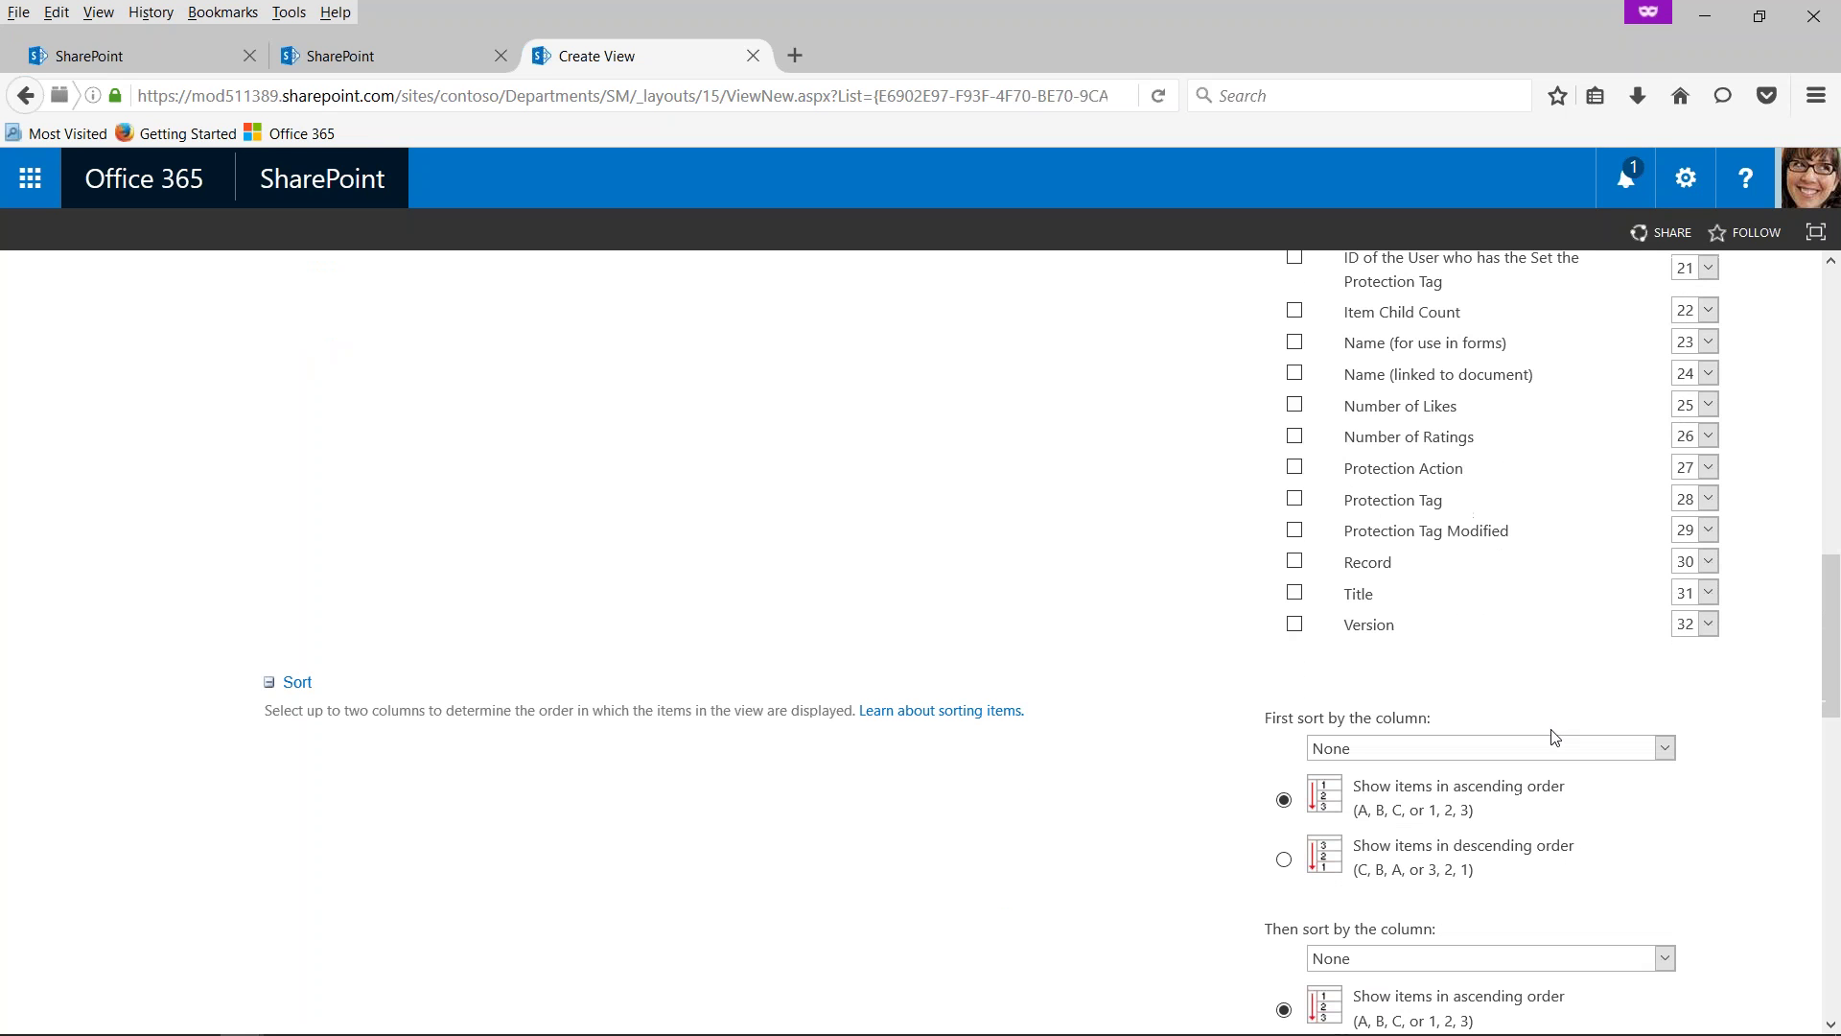
scroll(1554, 736, "down", 3)
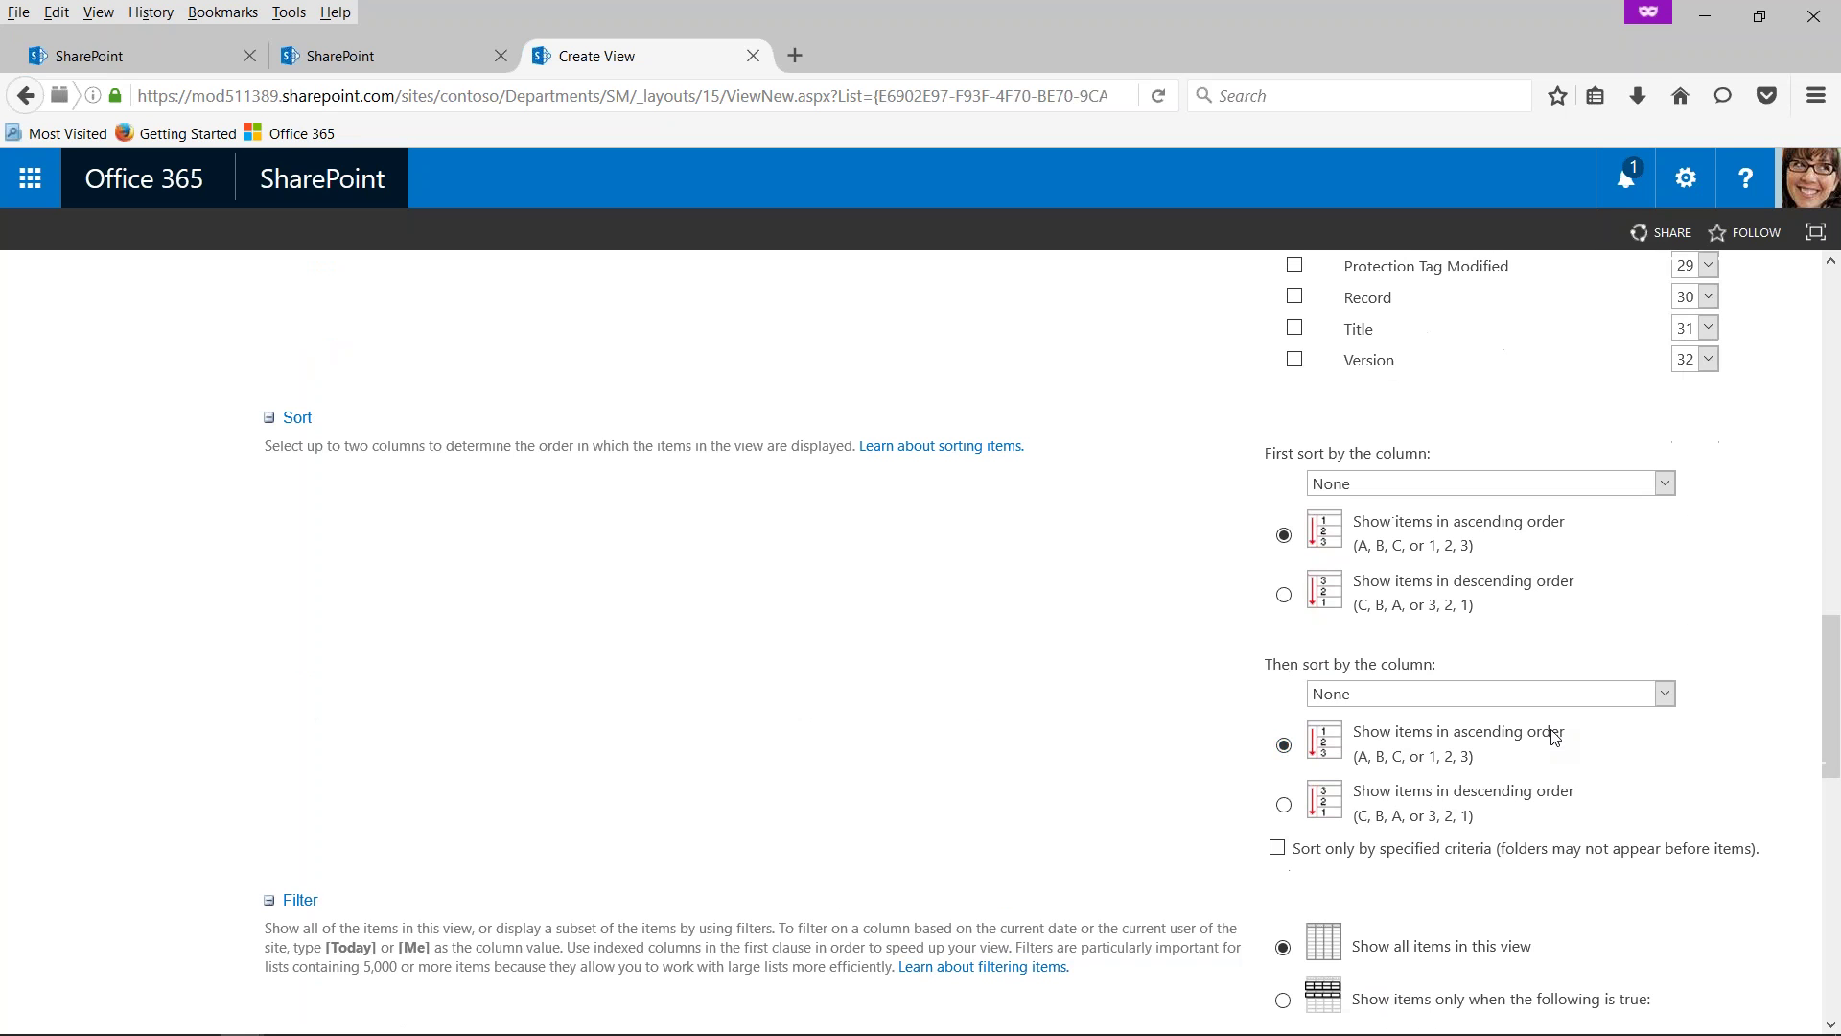
left_click(1665, 484)
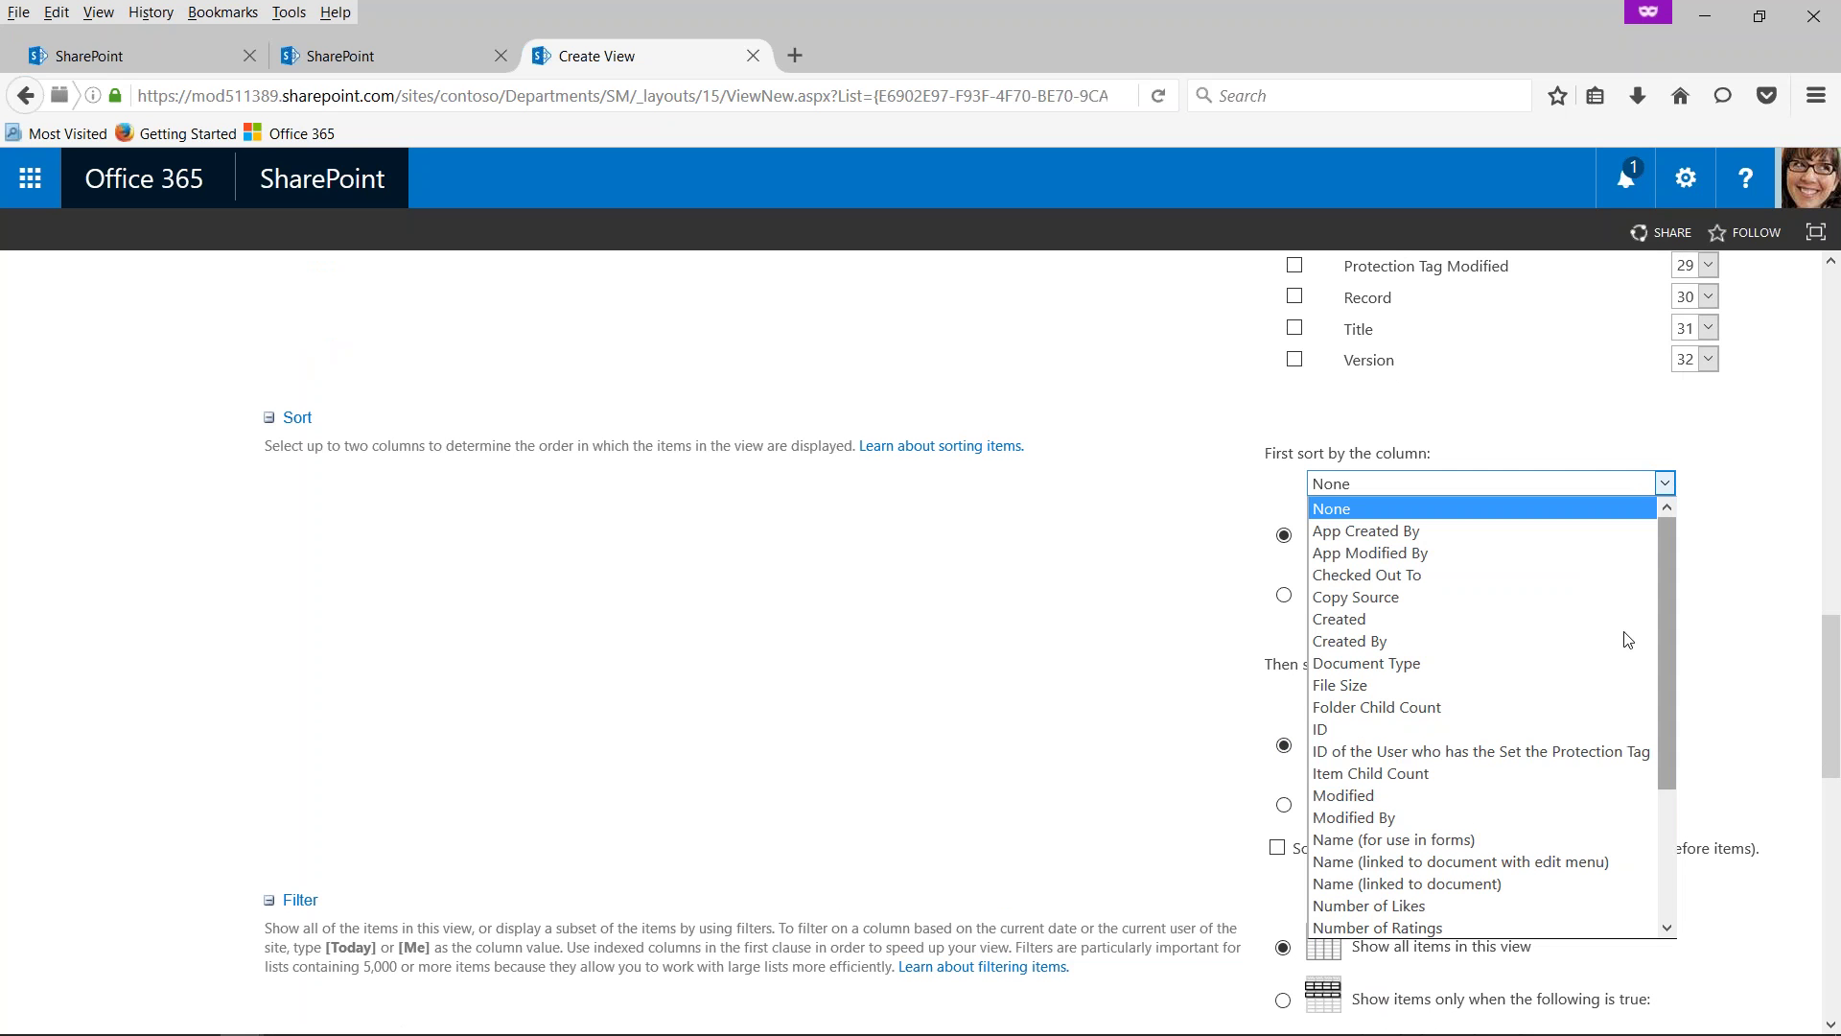
left_click(1465, 669)
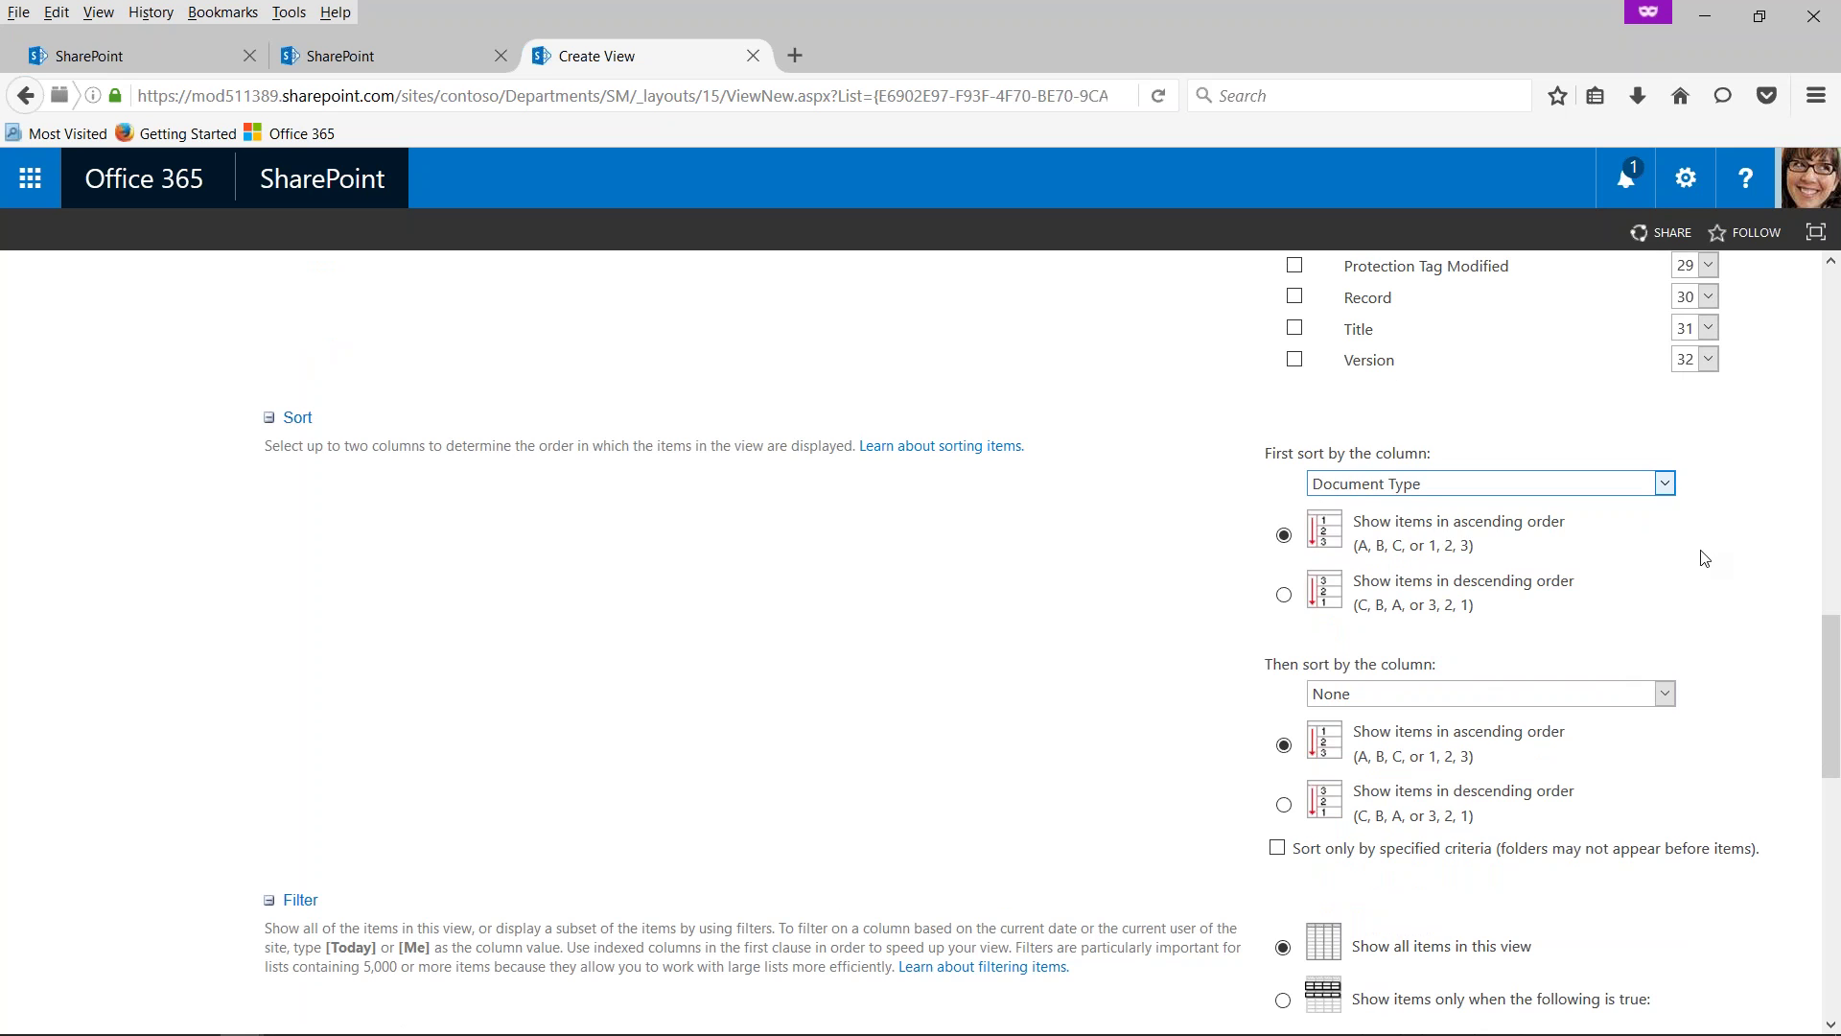
- Set Rating (0-5) as the second sort column and show its items in descending order
scroll(1266, 399, "up", 9)
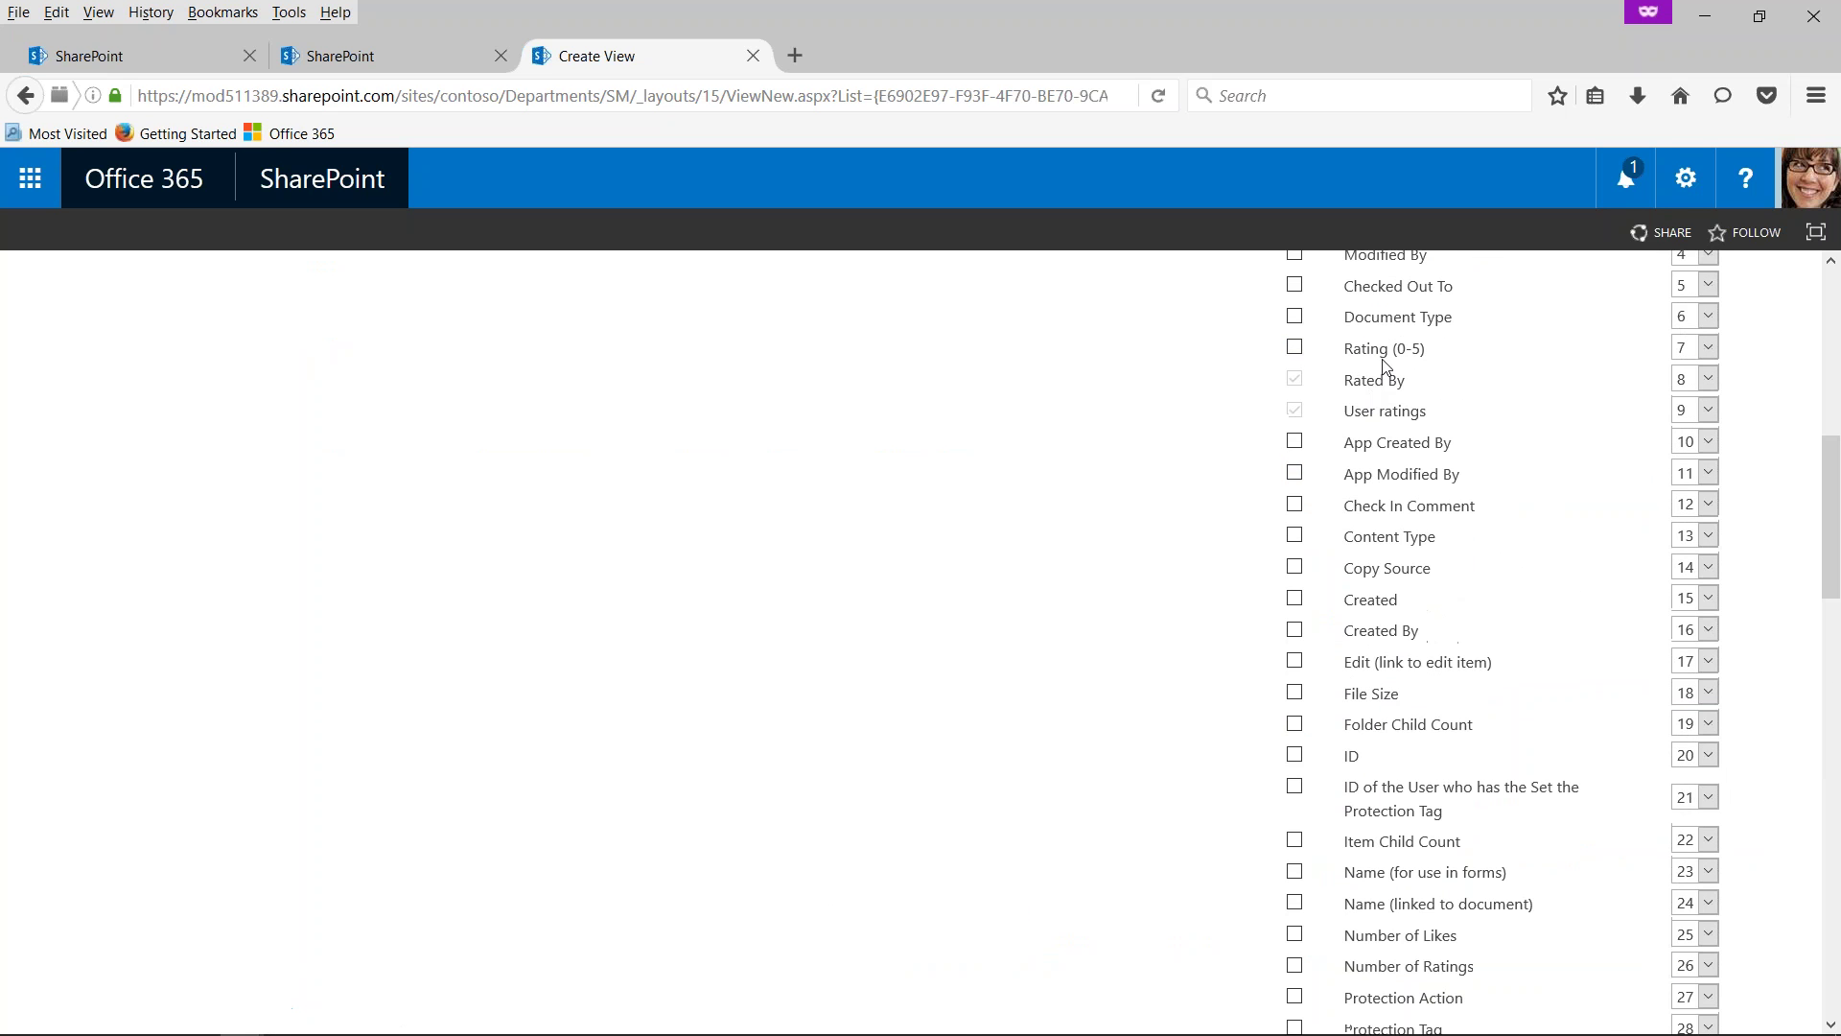
scroll(1535, 610, "down", 8)
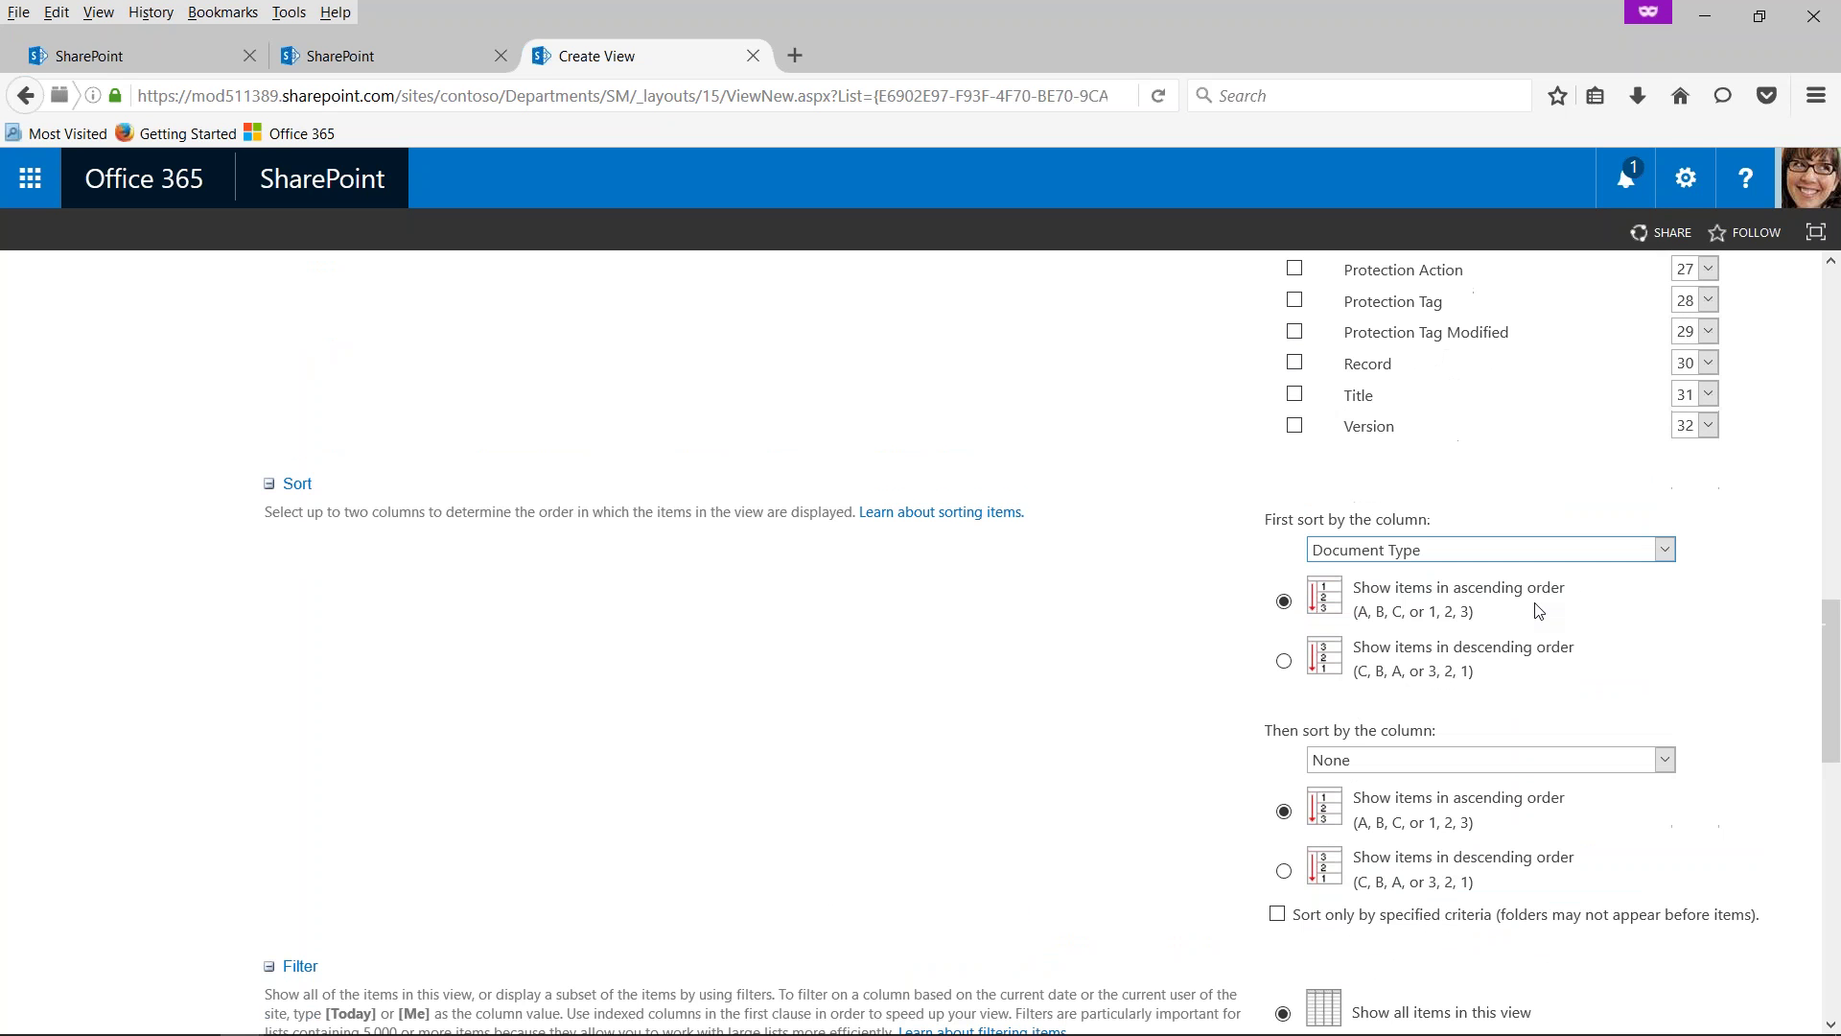
scroll(1538, 610, "down", 2)
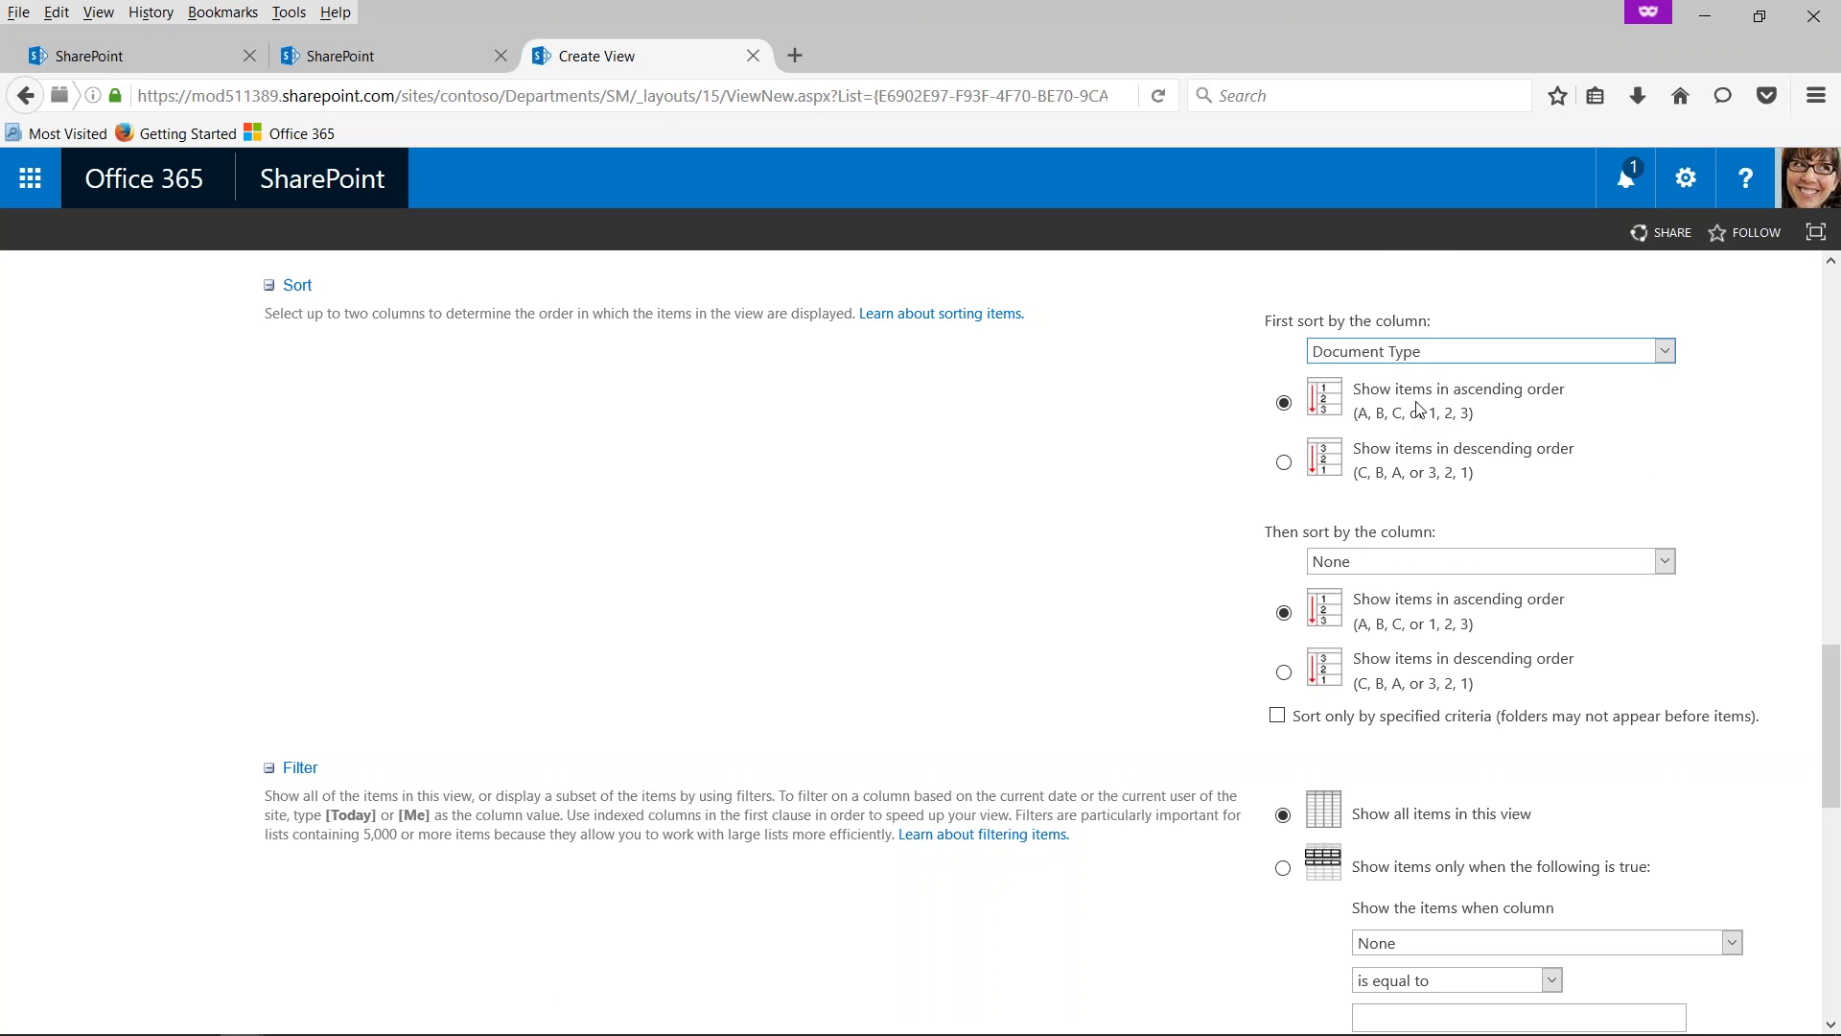
left_click(1665, 570)
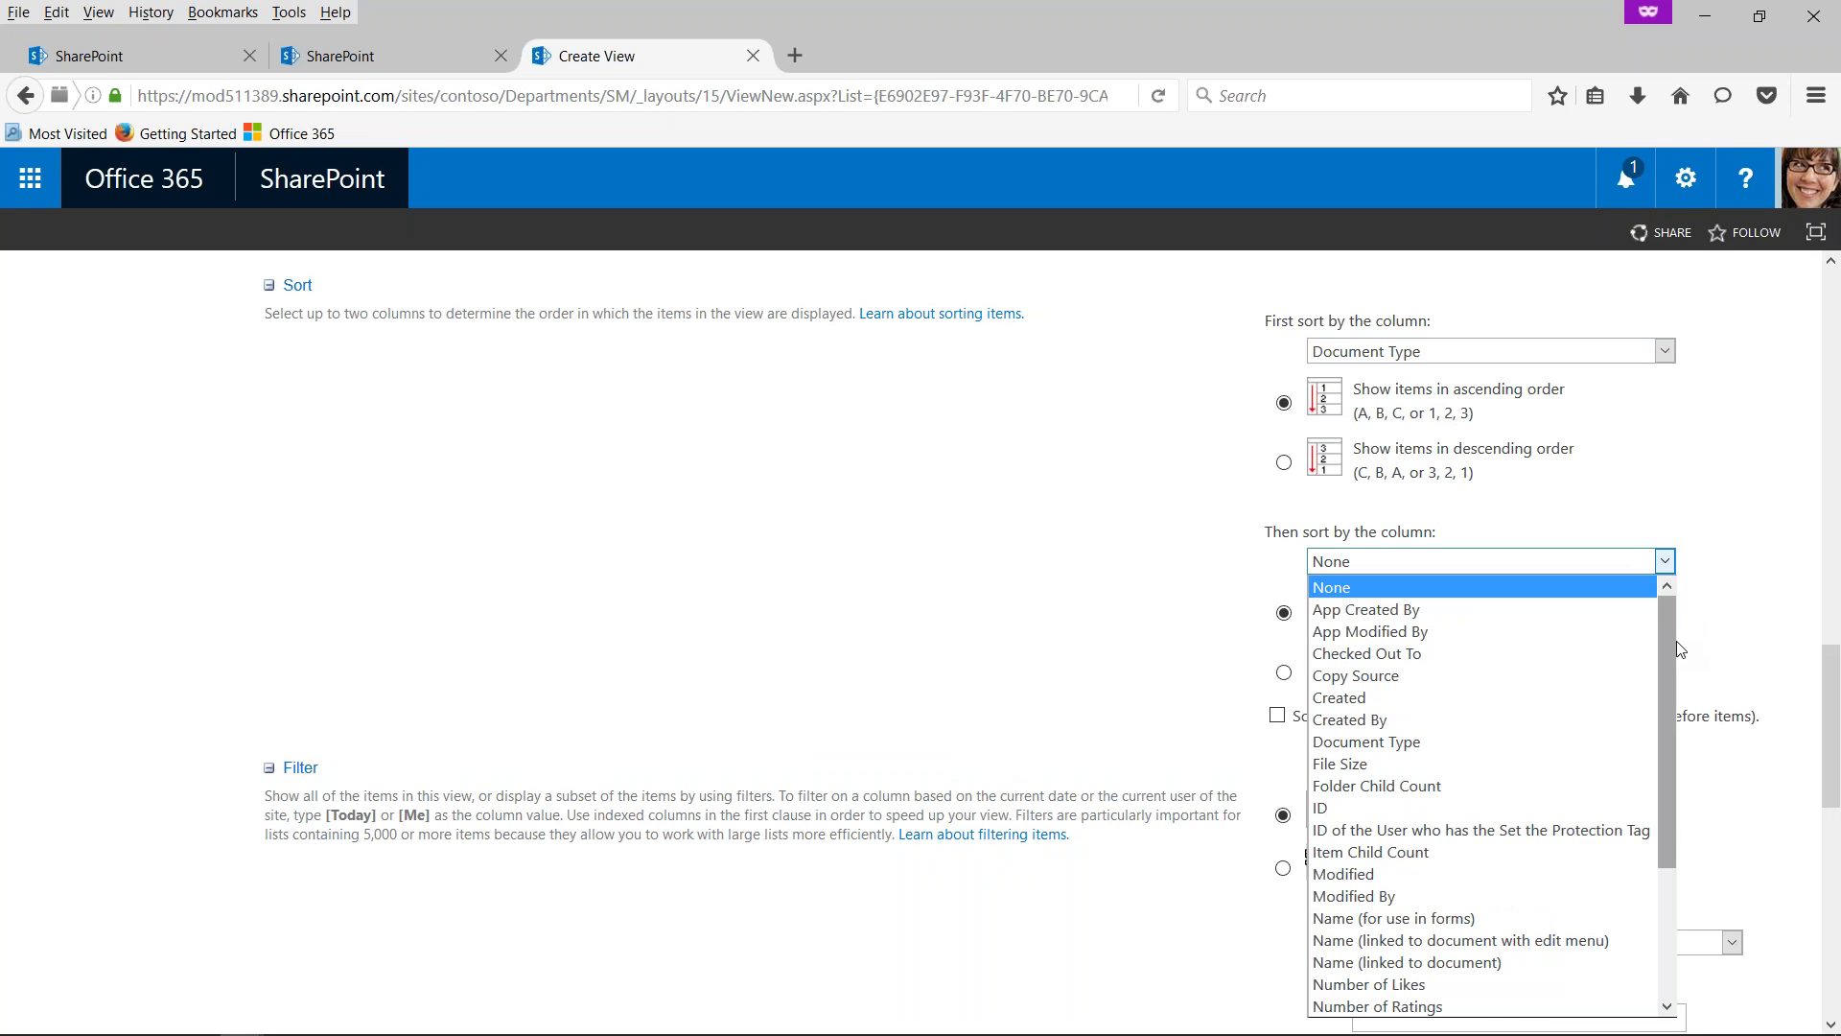
scroll(1486, 797, "down", 3)
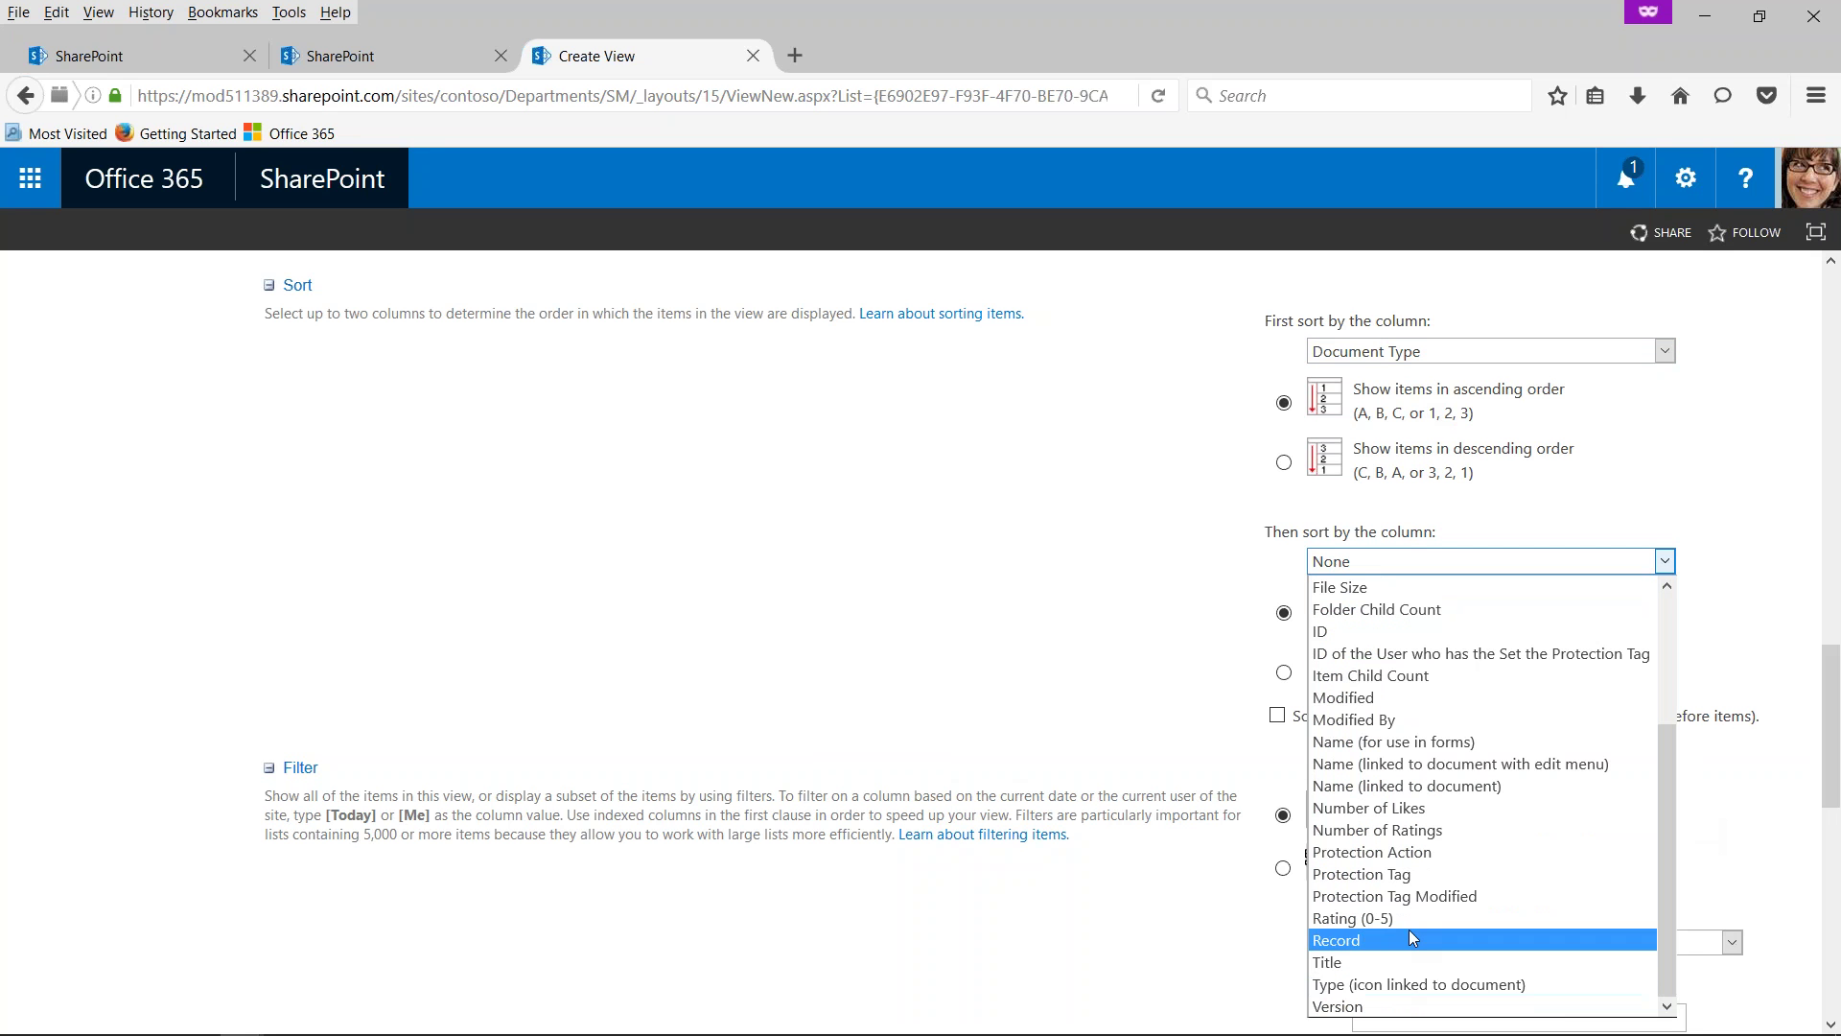
left_click(1371, 918)
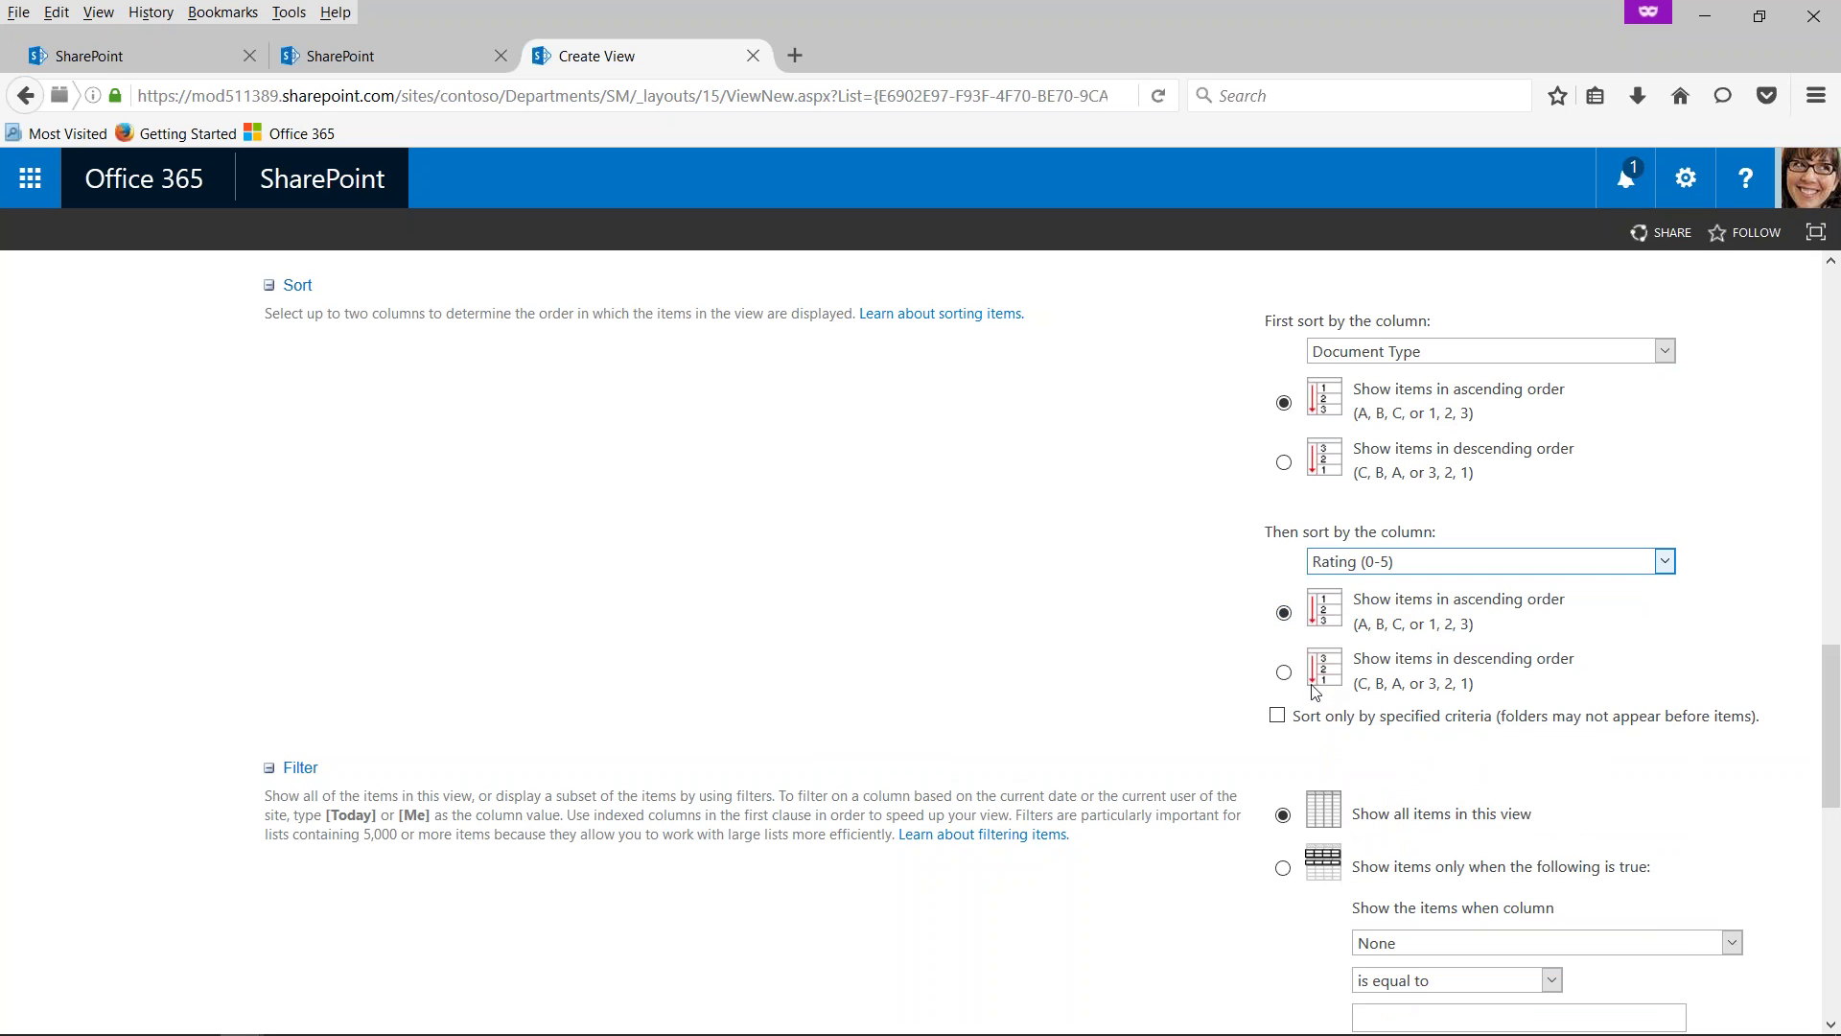
left_click(1284, 672)
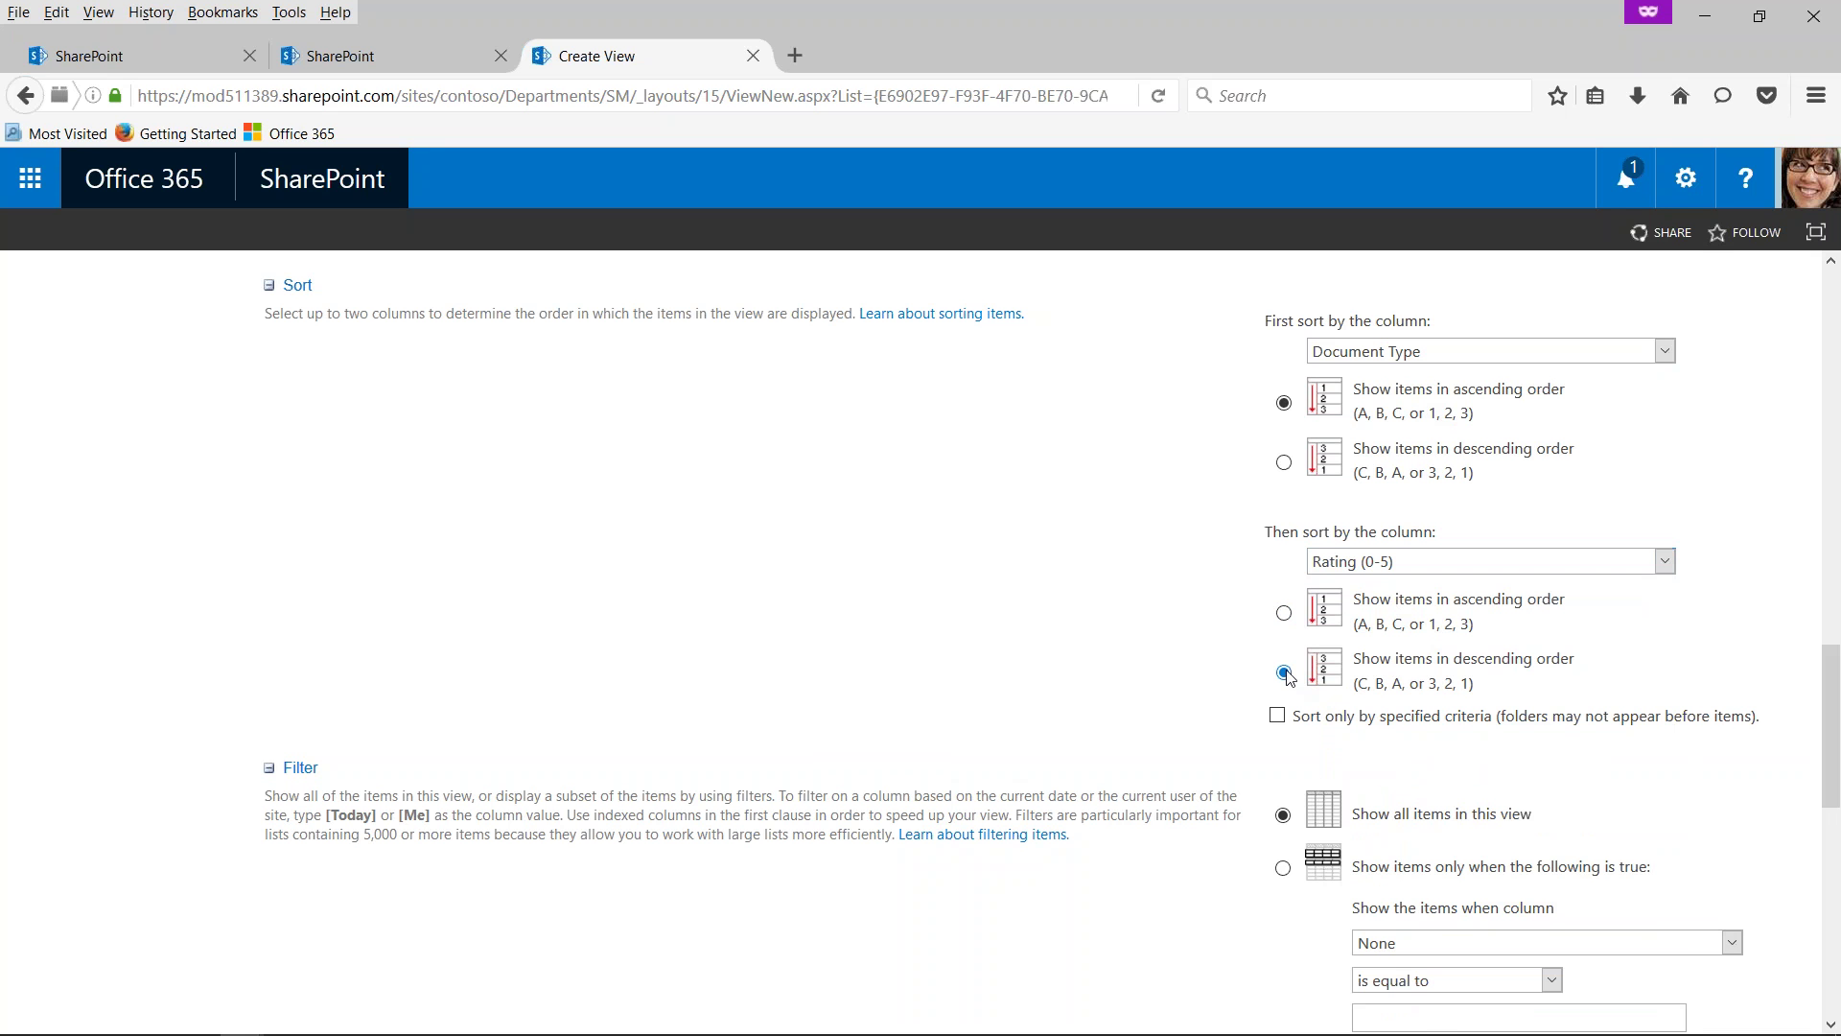
- Expand the view's Totals settings and set the total for the Type column to Count
scroll(1653, 740, "down", 4)
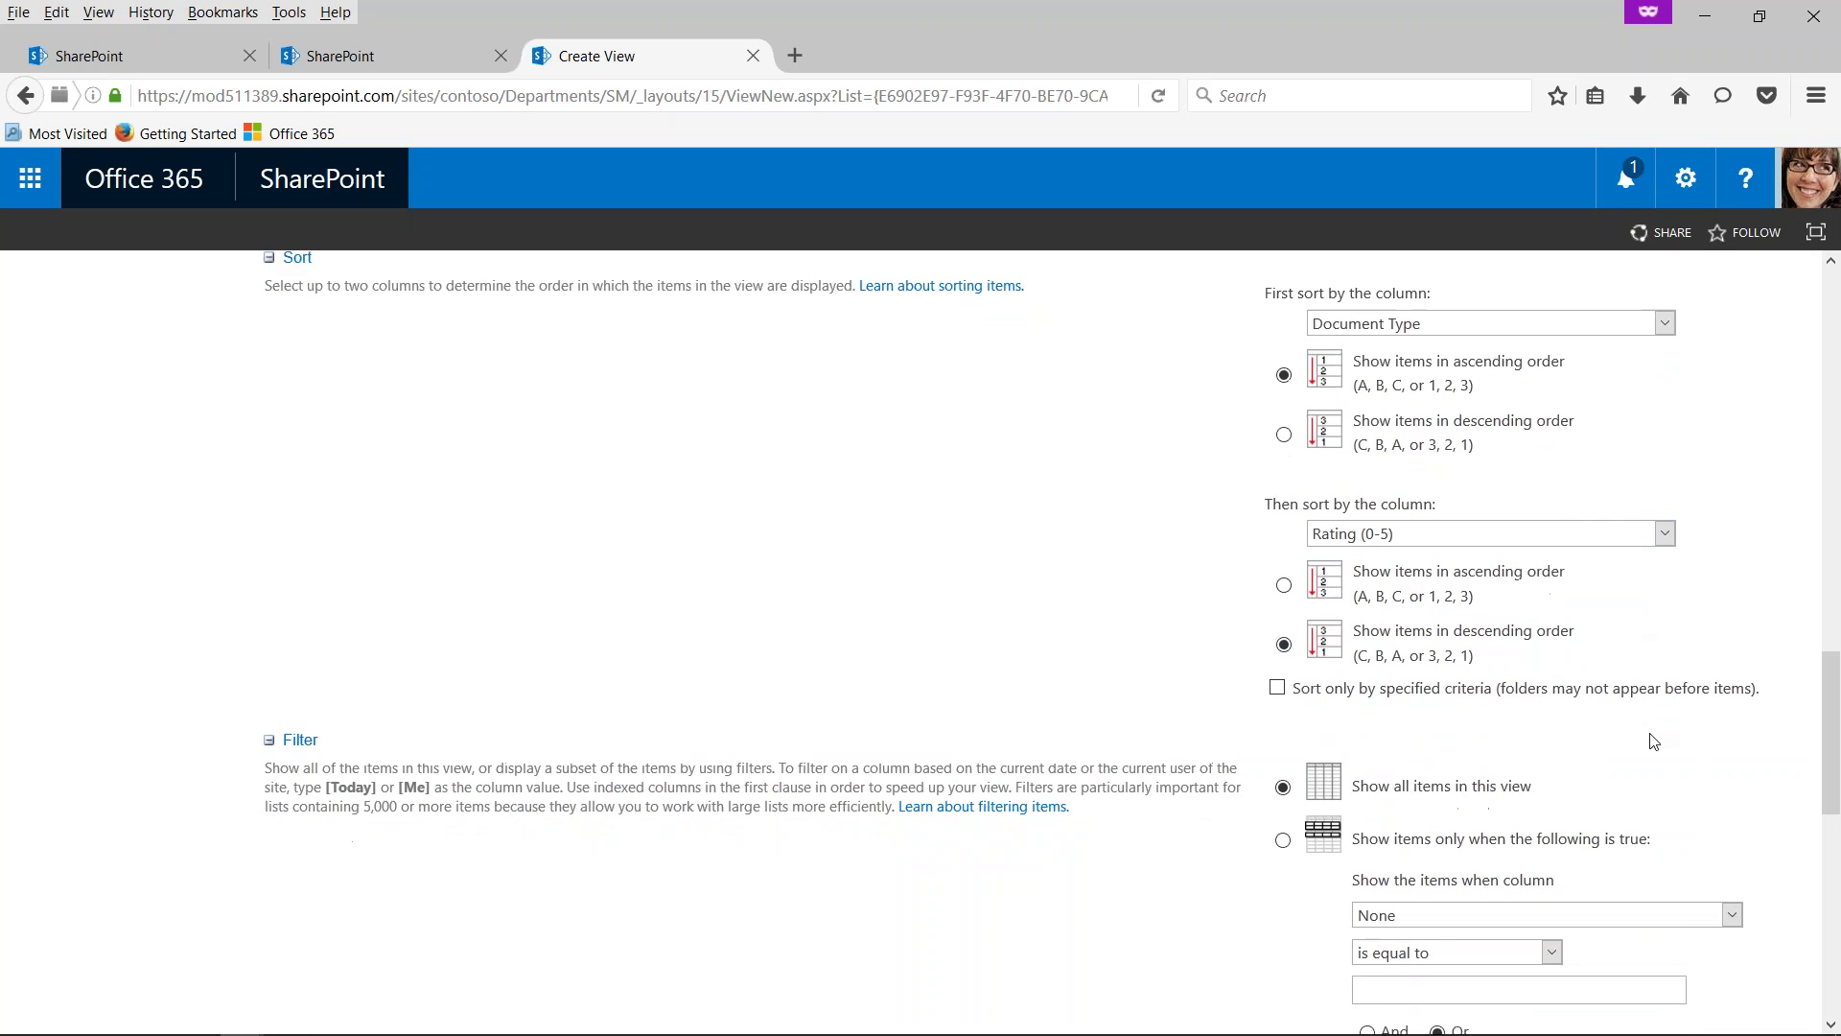
scroll(1653, 740, "down", 3)
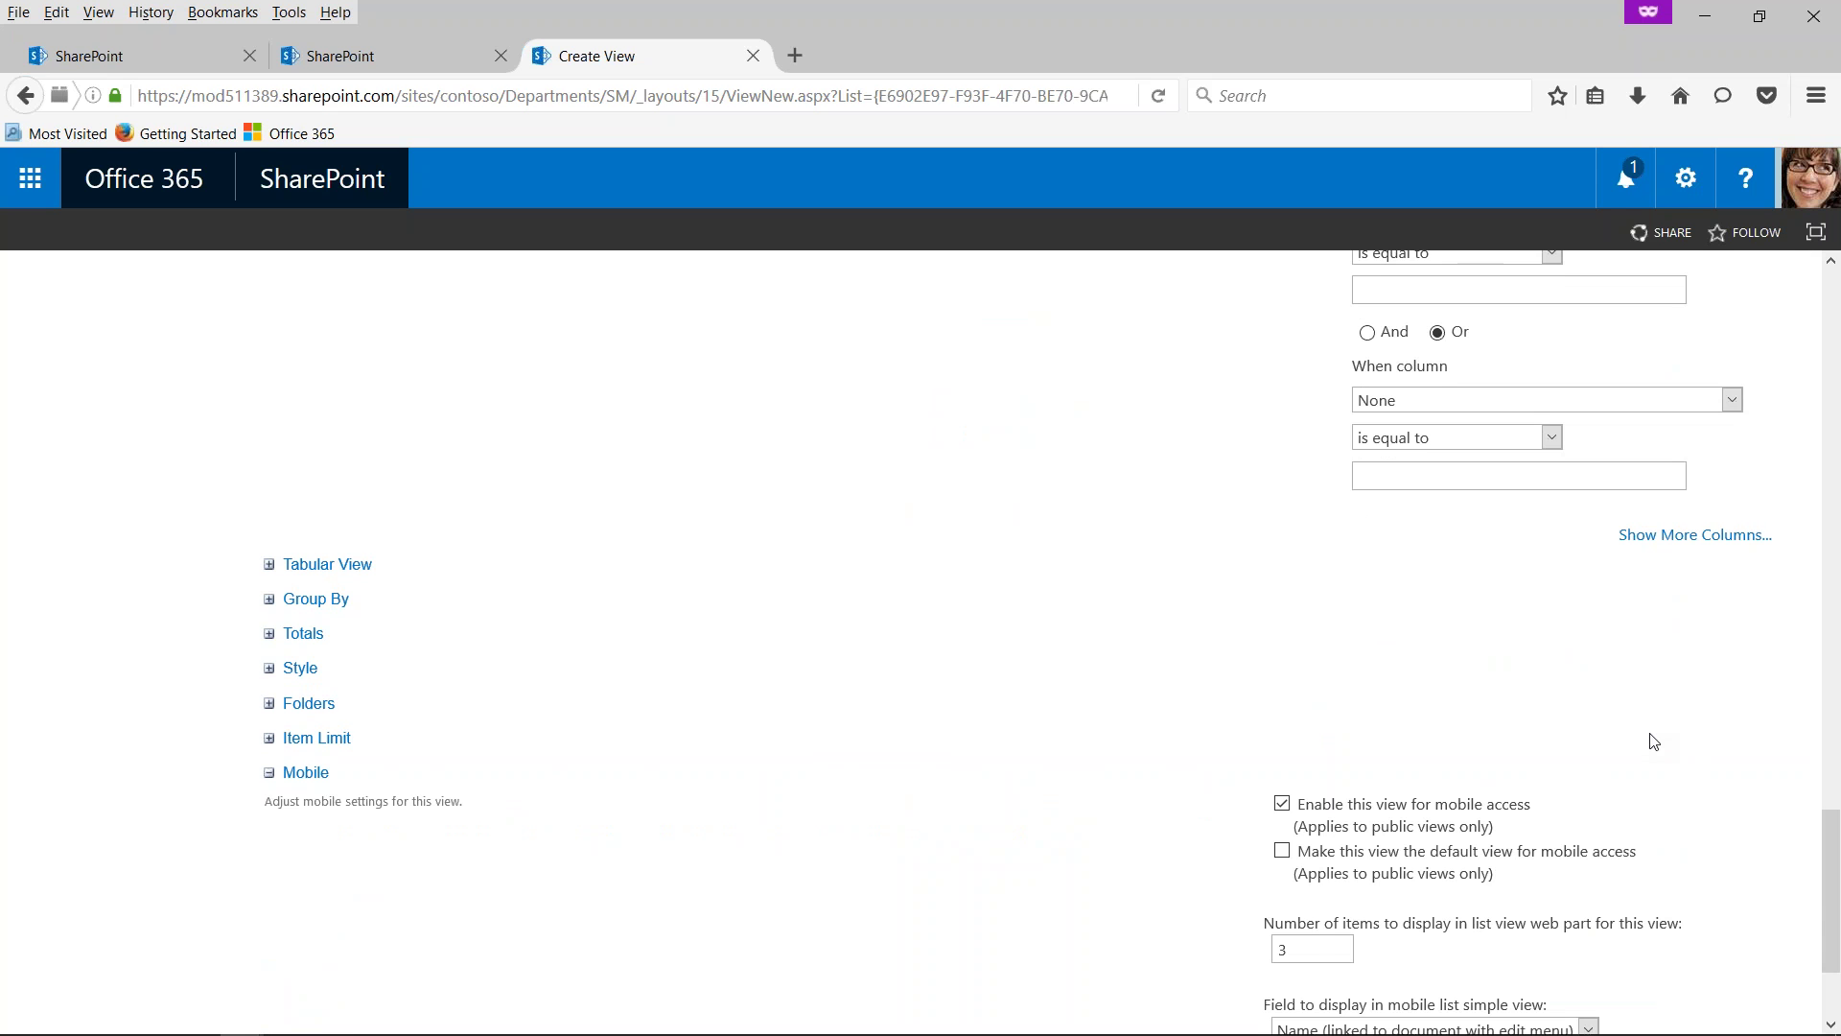
scroll(1653, 740, "down", 2)
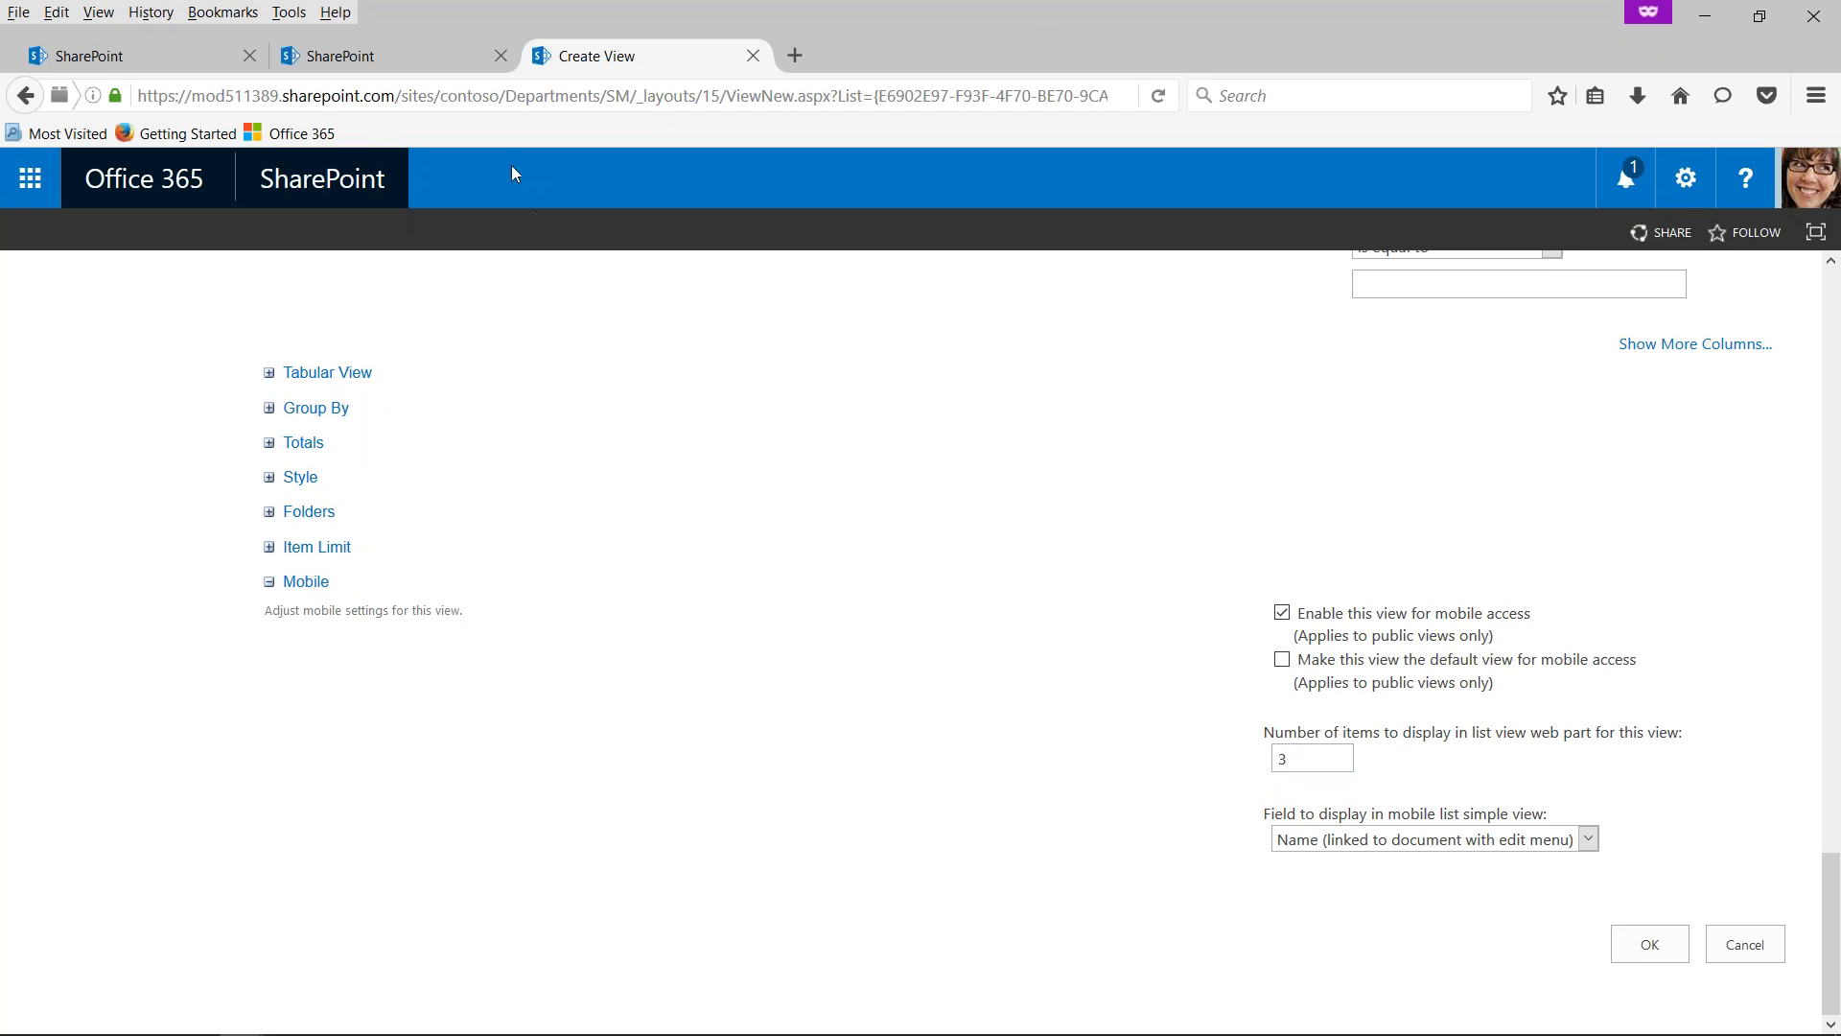
left_click(270, 447)
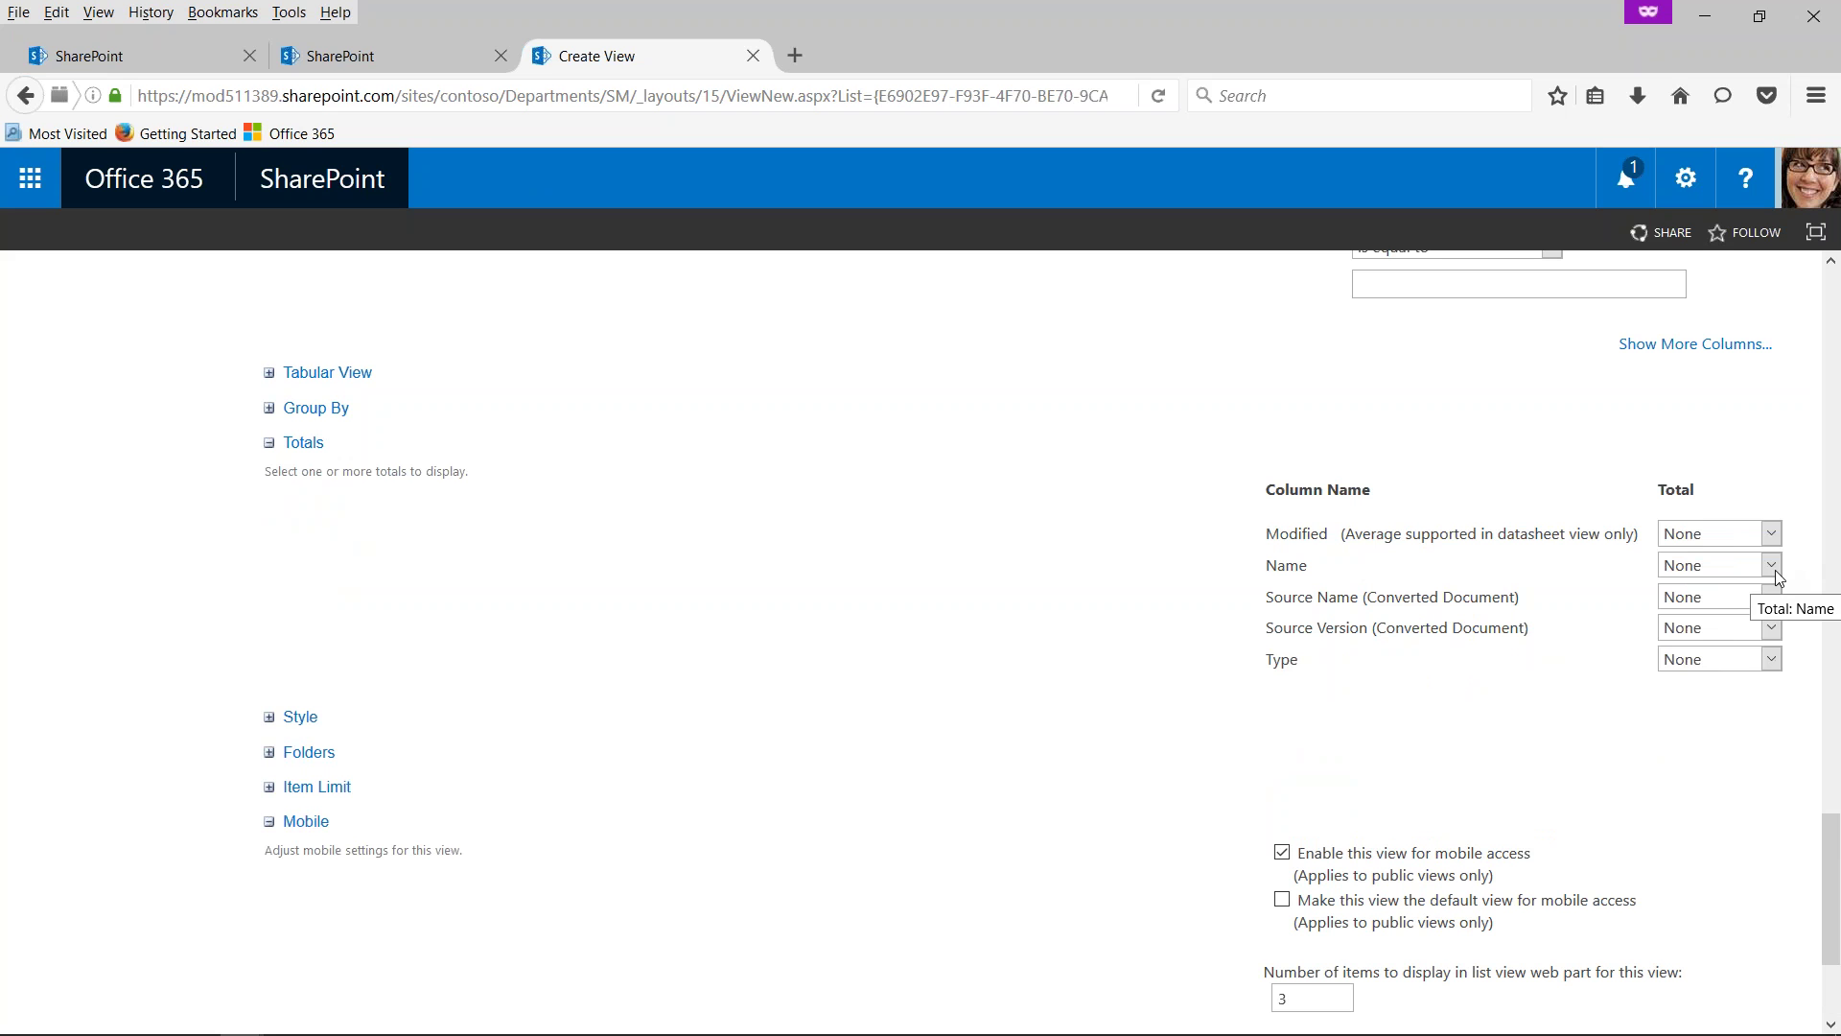
left_click(1772, 659)
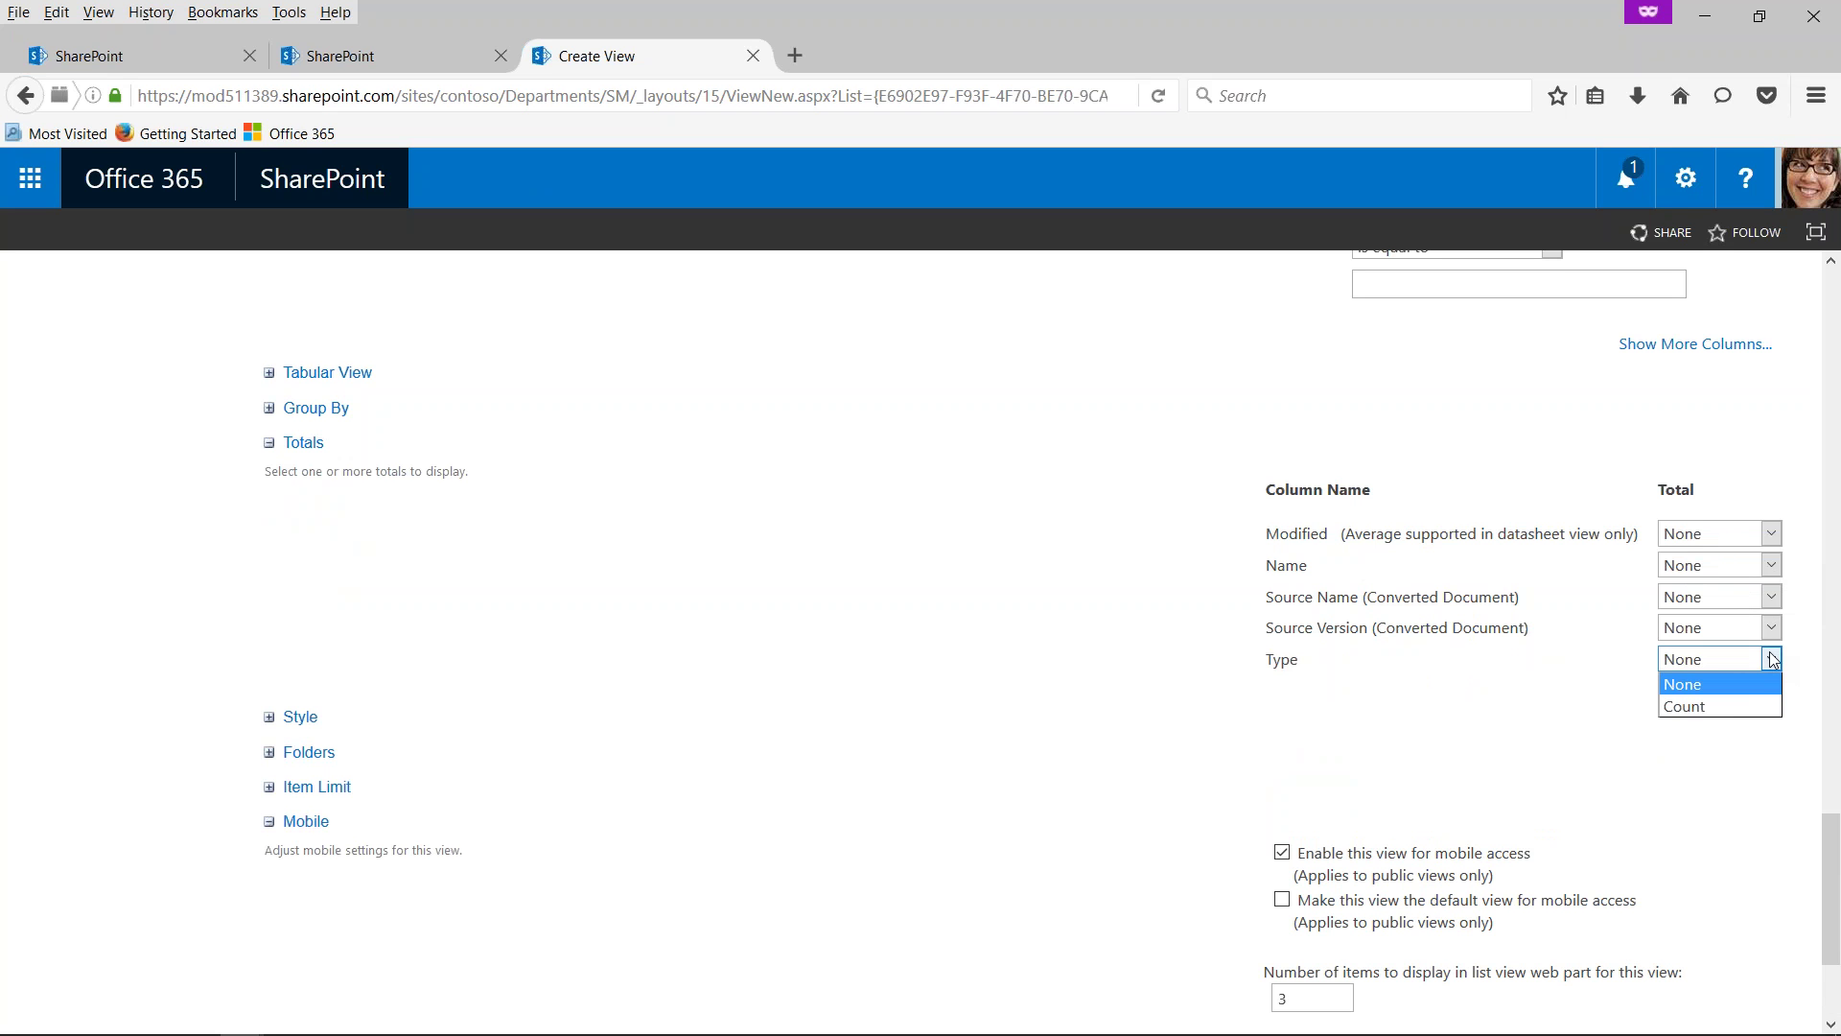
left_click(1737, 708)
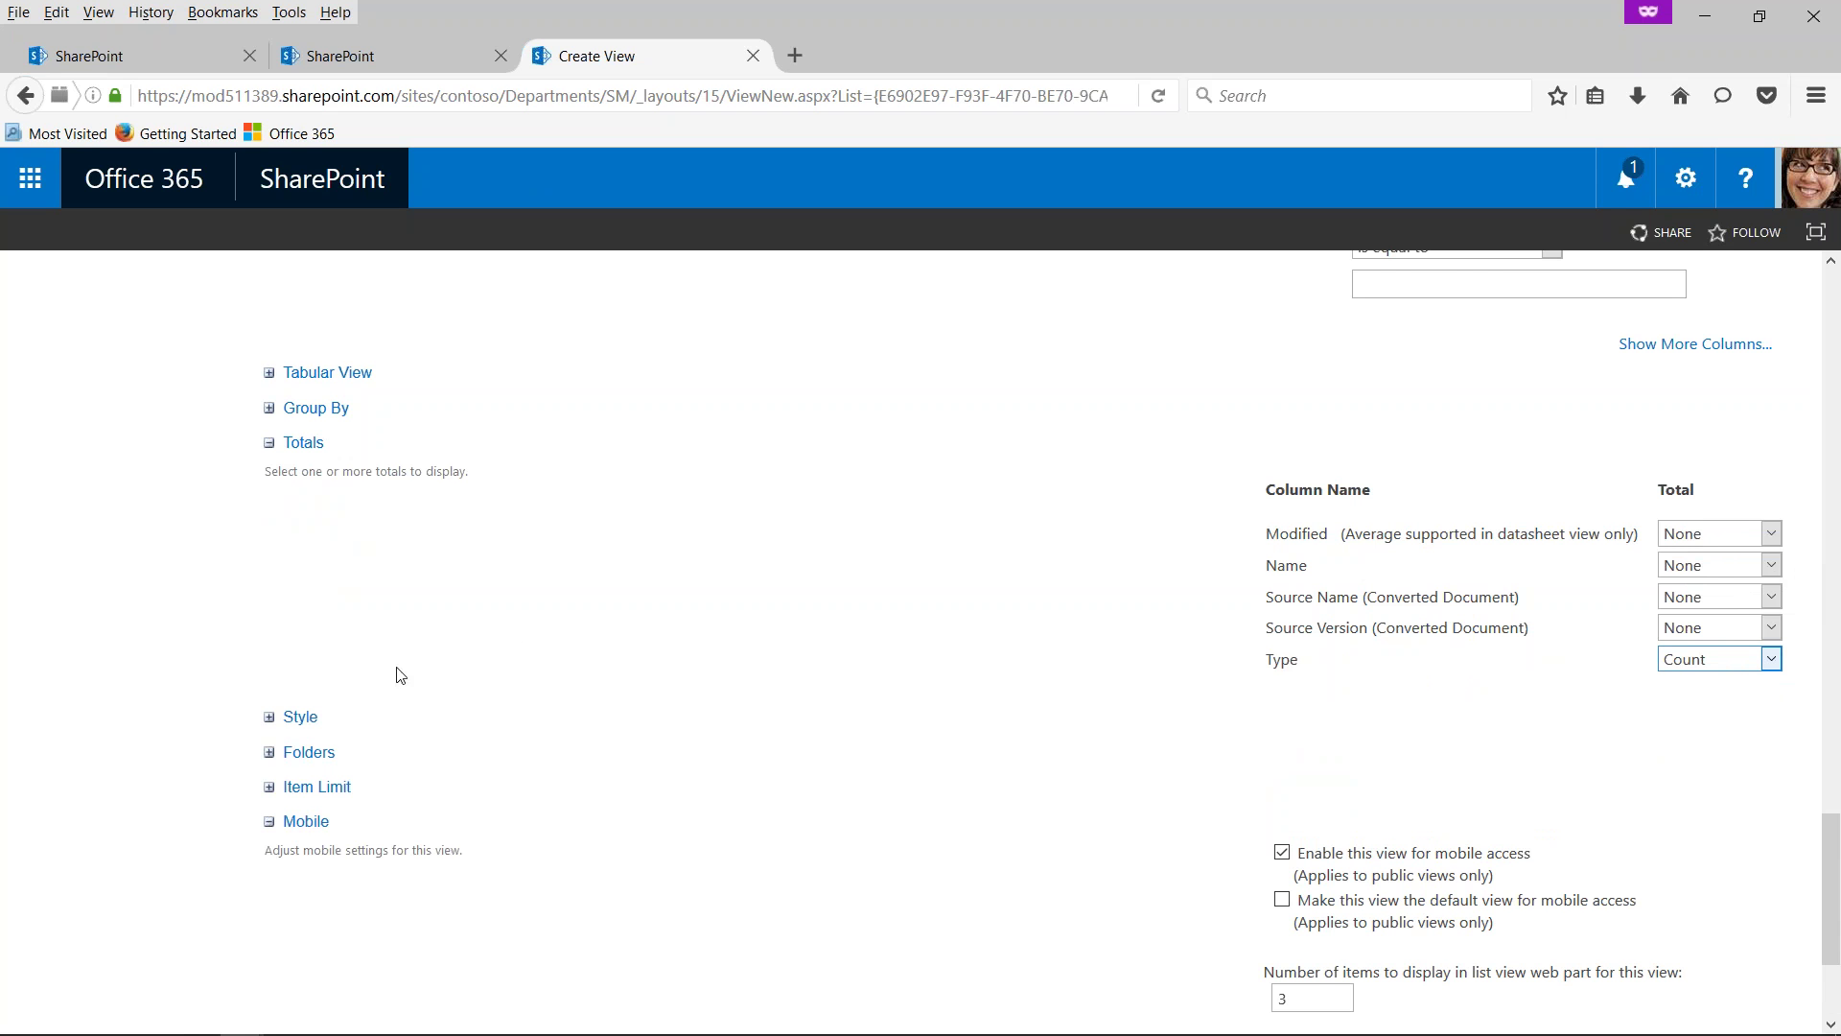
- Review the view style options, set the number of items to display to 100, and save the new DemoFilterView
left_click(294, 721)
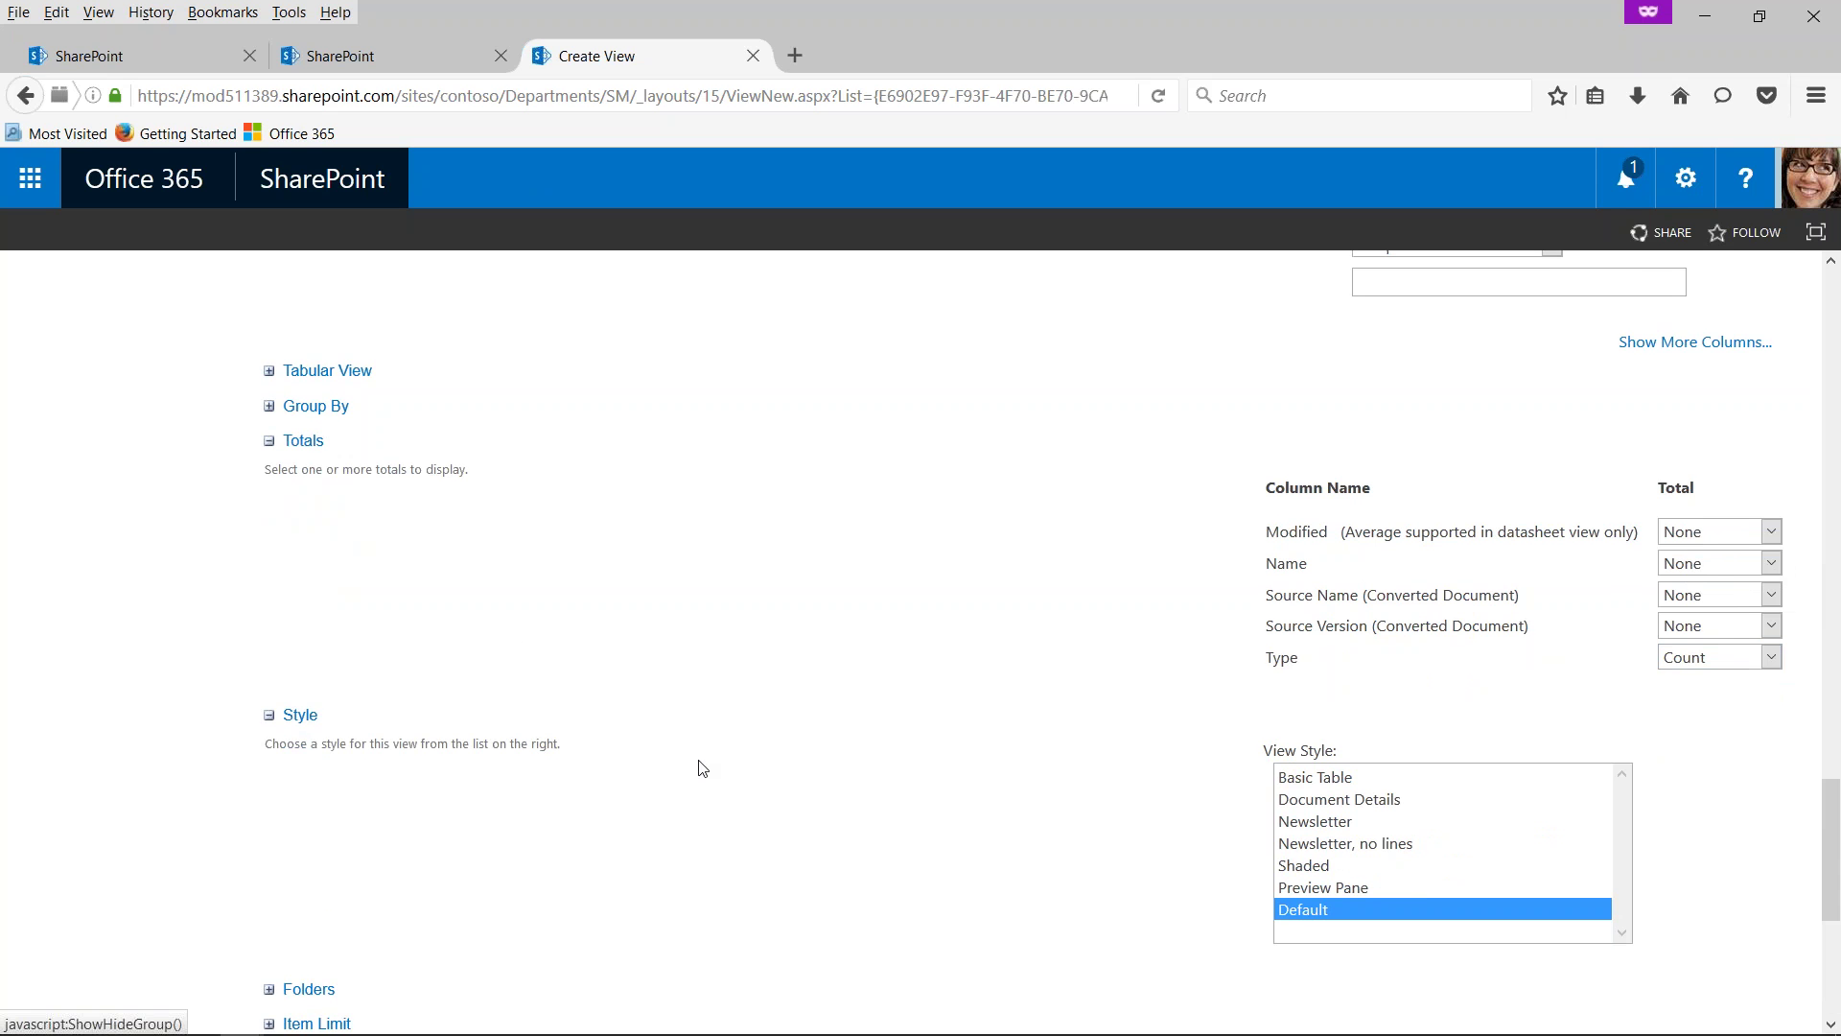
scroll(702, 767, "down", 3)
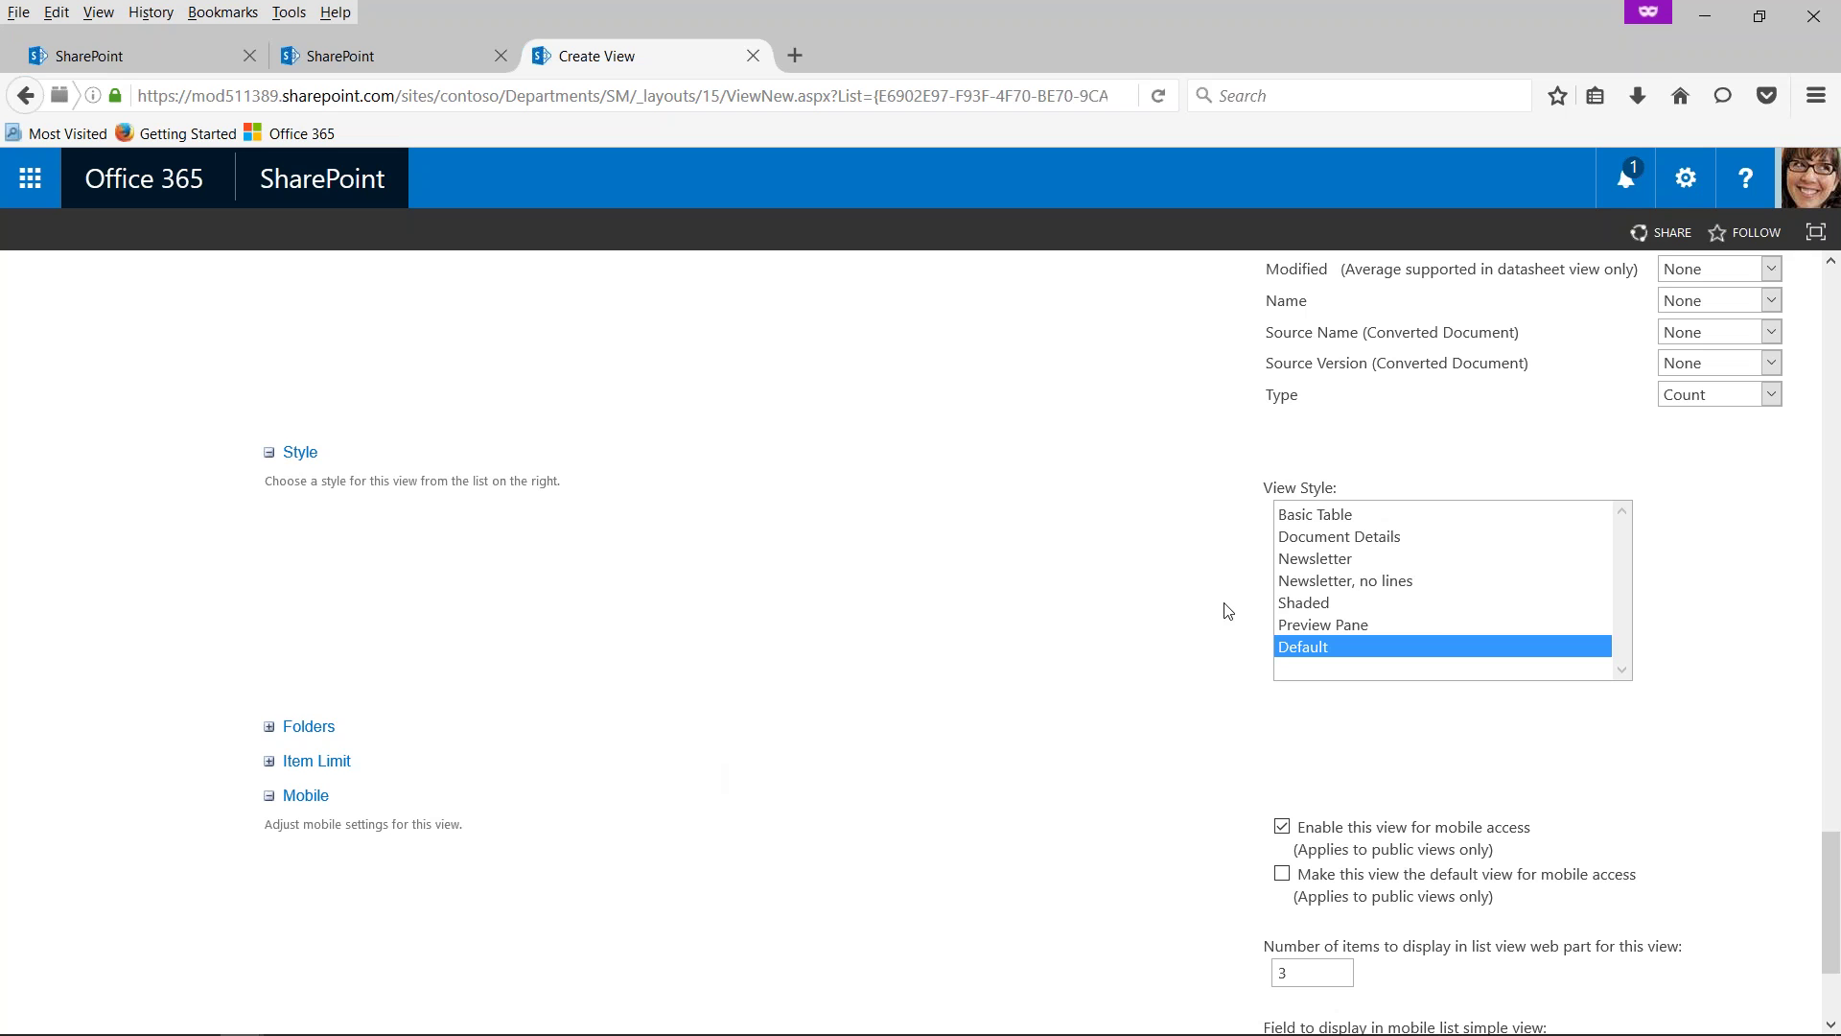
scroll(1188, 650, "down", 3)
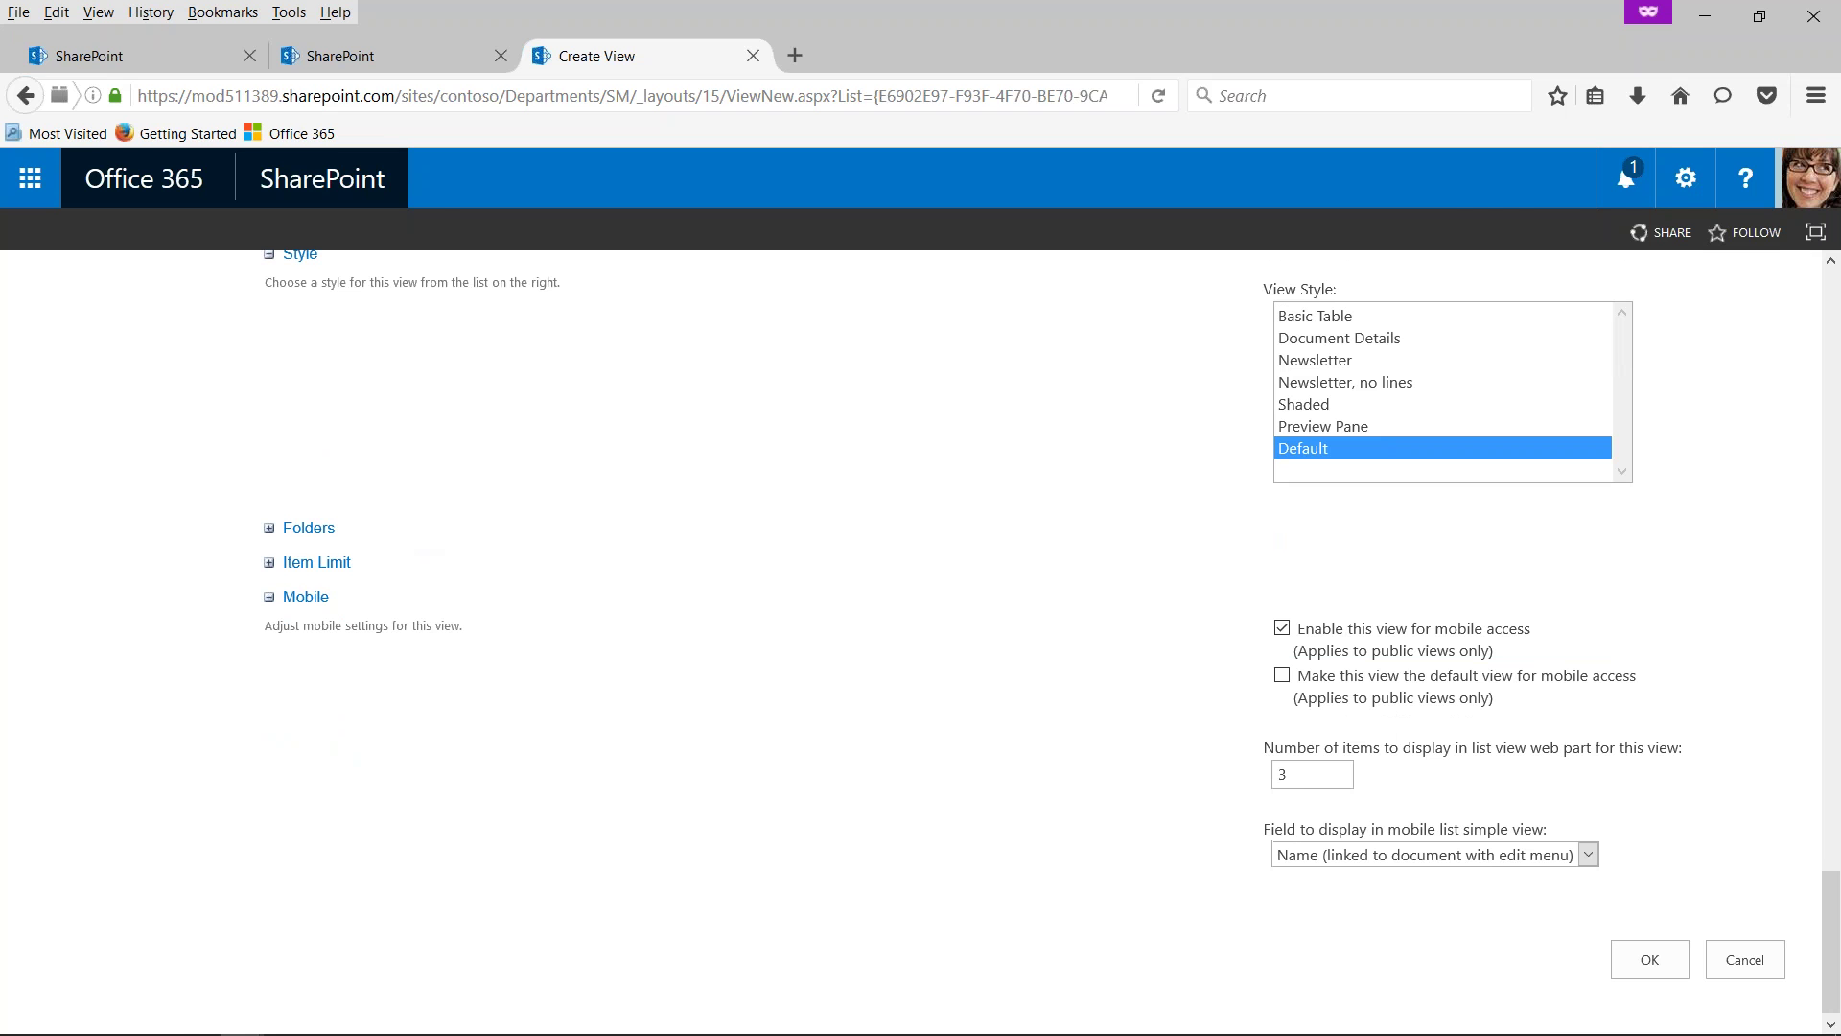
left_click(310, 566)
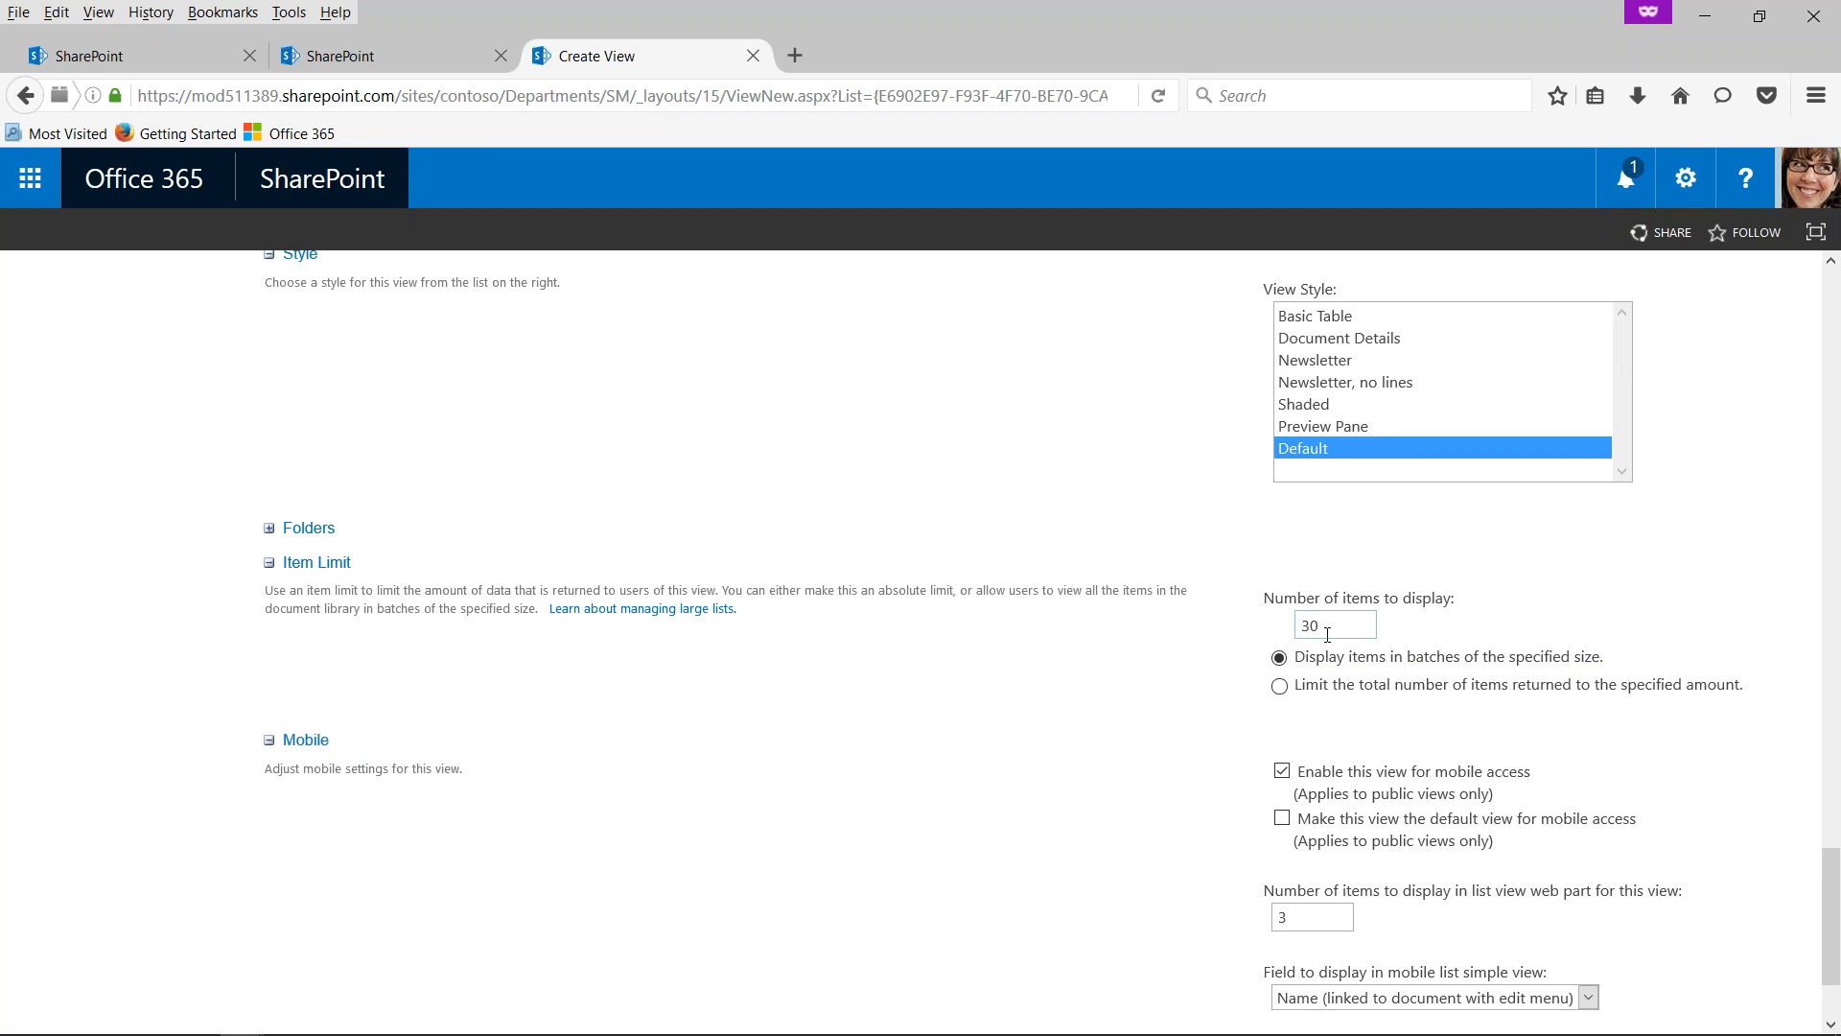
double_click(1298, 625)
type("100")
scroll(1683, 685, "down", 3)
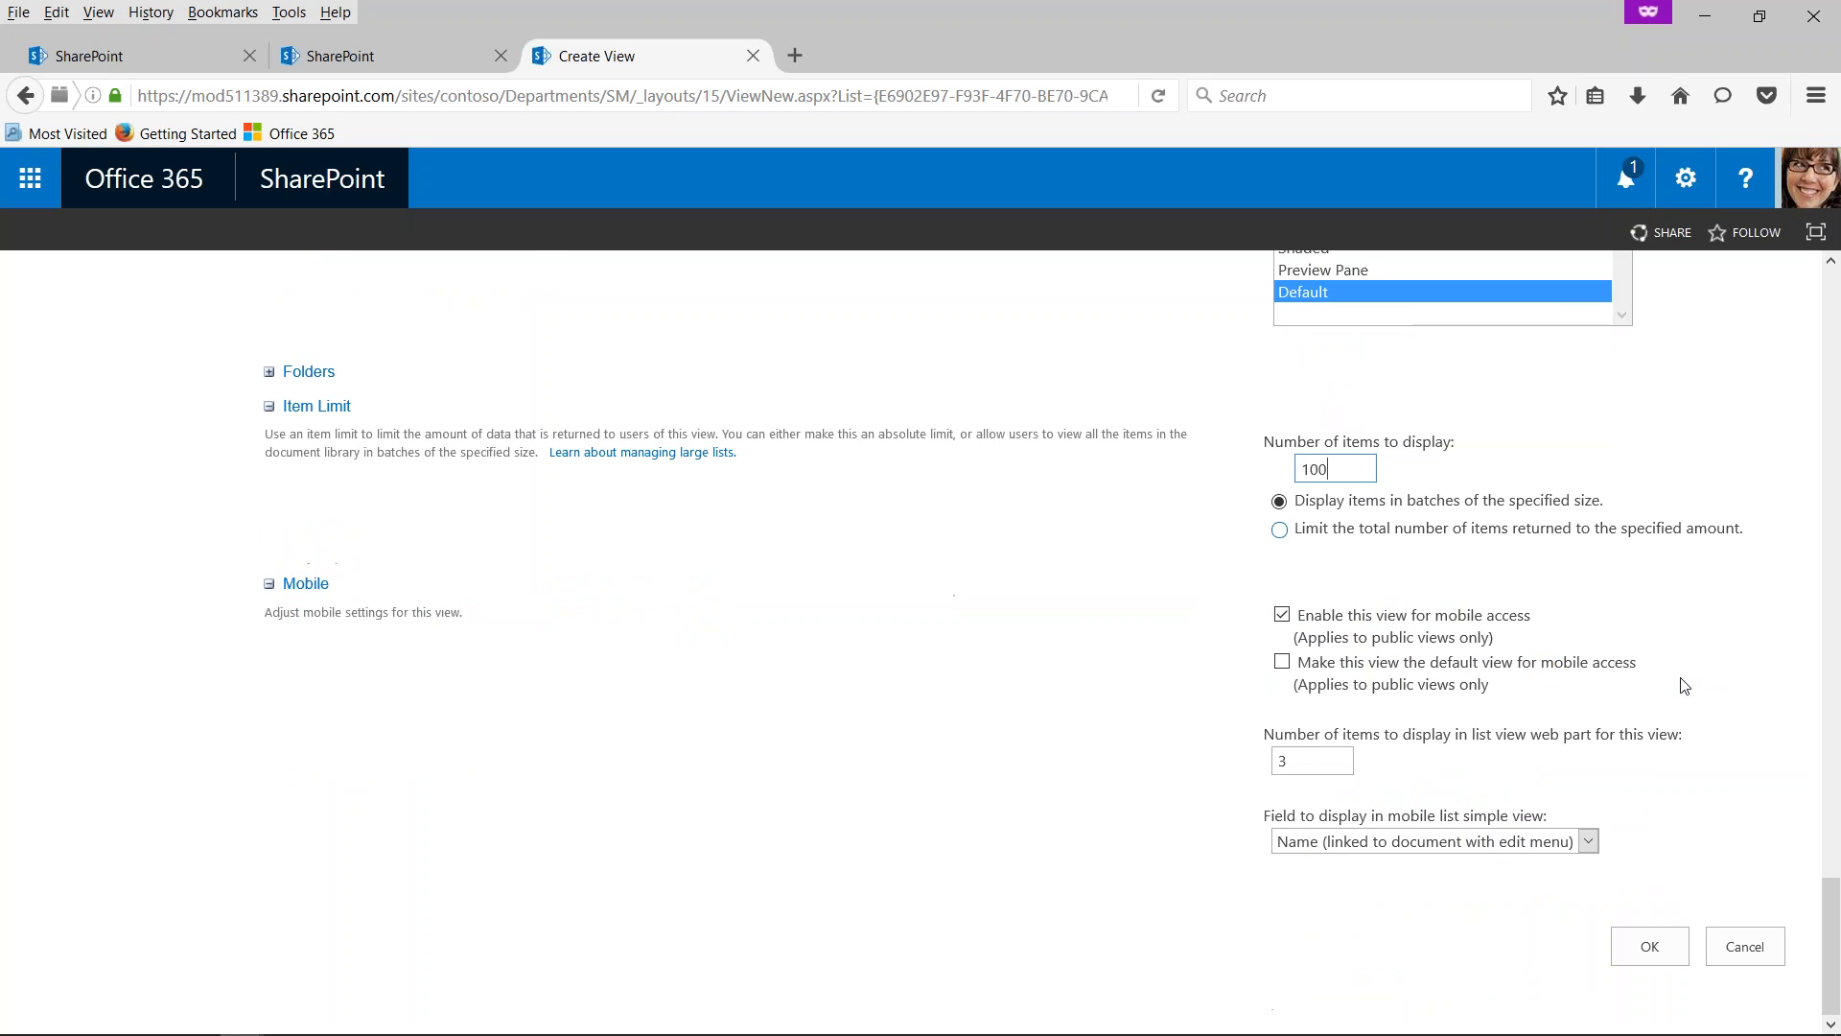
left_click(1664, 953)
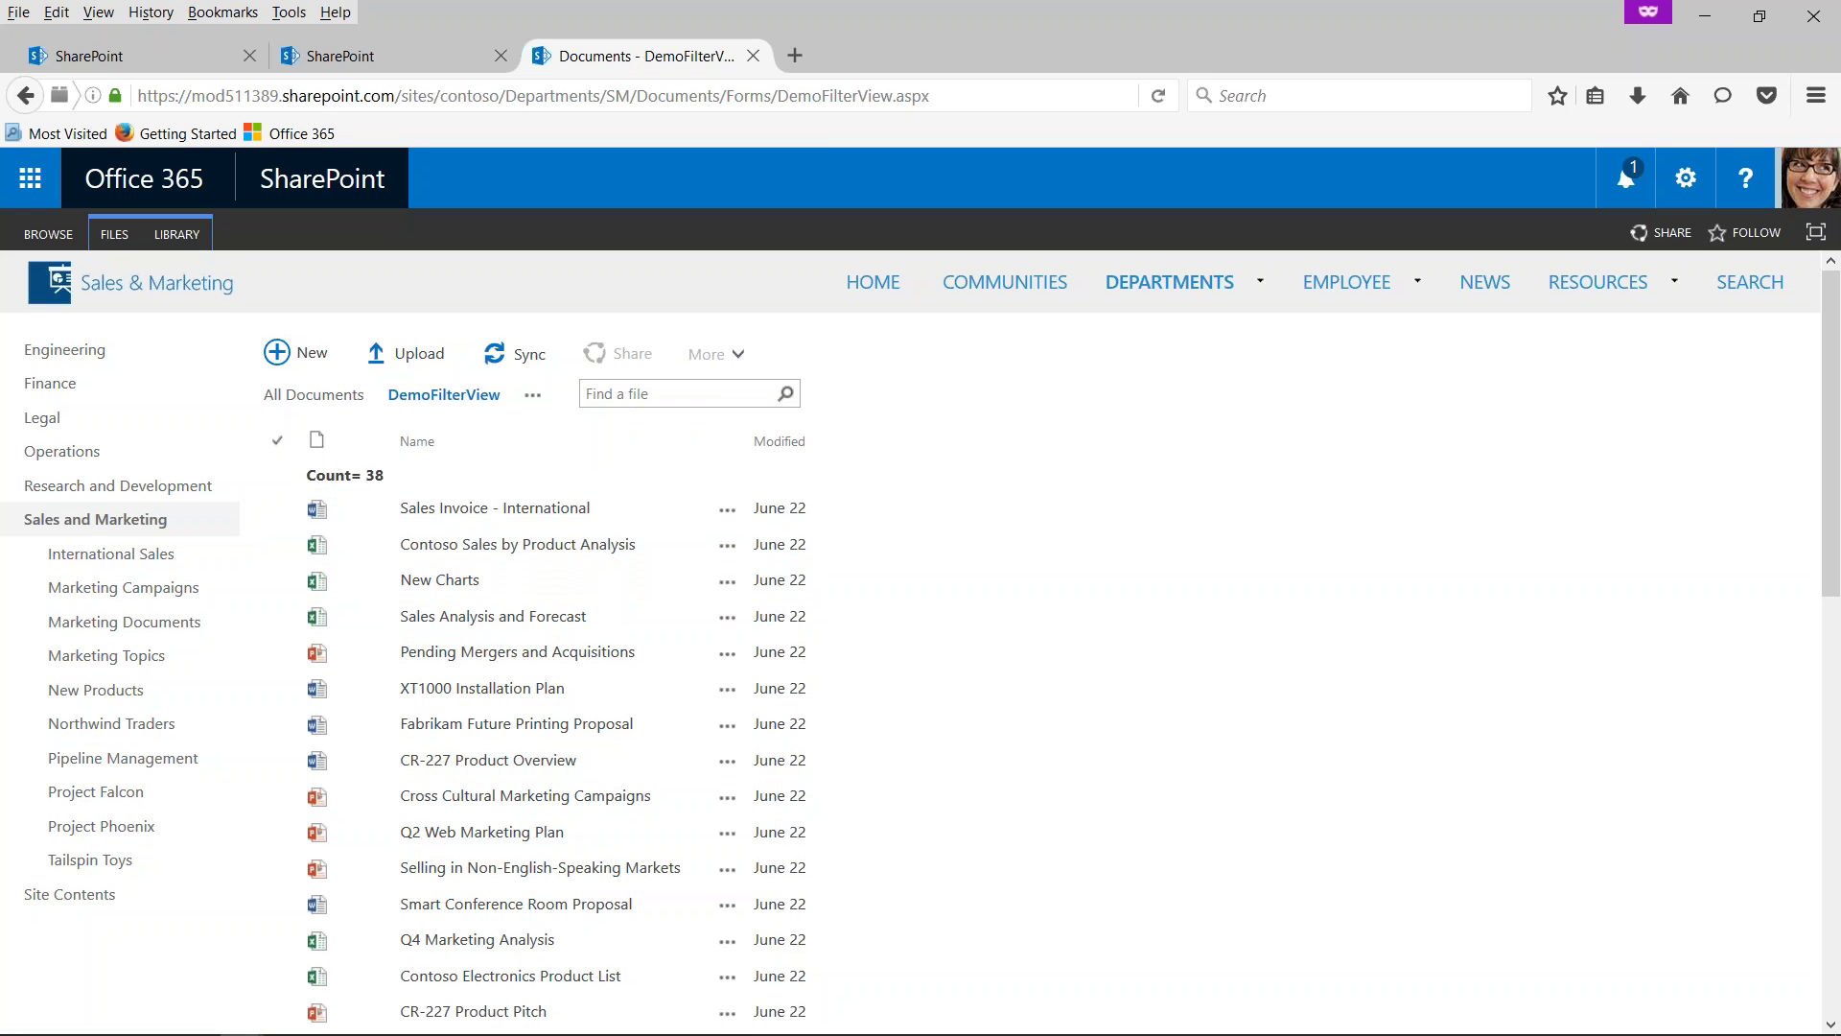
- Look through the documents listed in DemoFilterView and open the view's settings for modification
scroll(1044, 622, "down", 10)
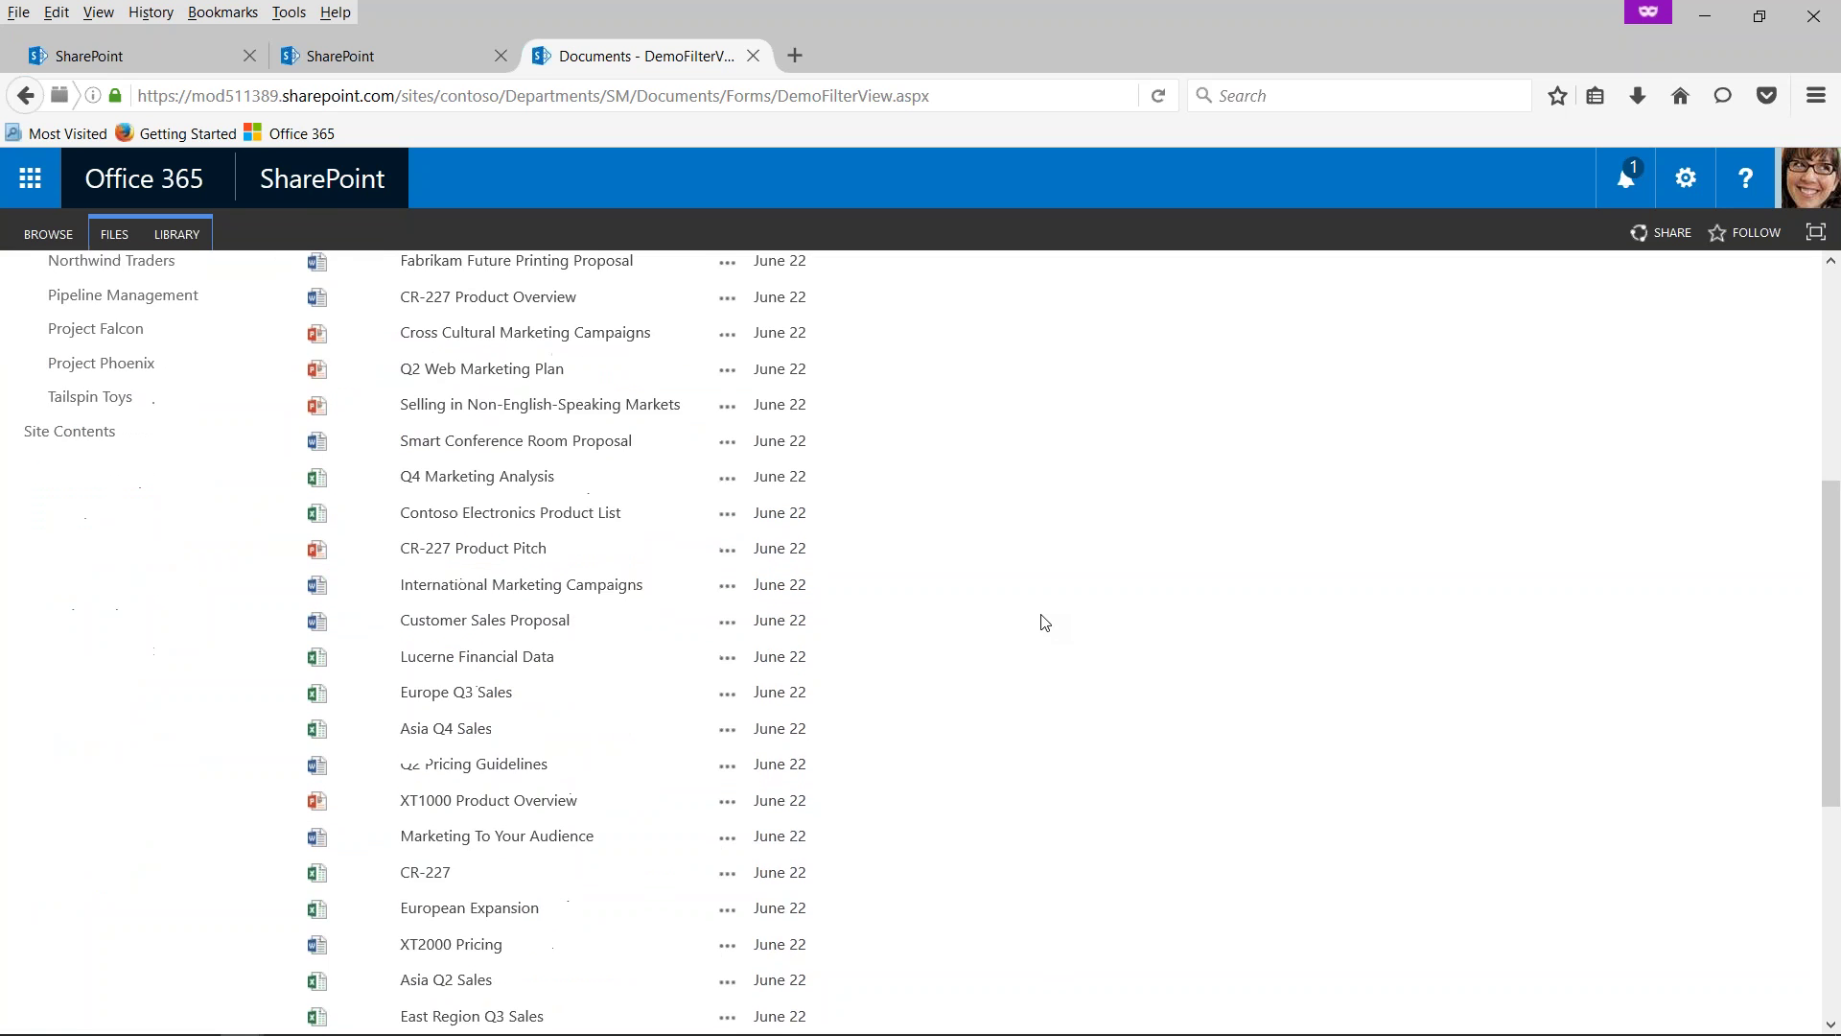
scroll(1045, 621, "up", 10)
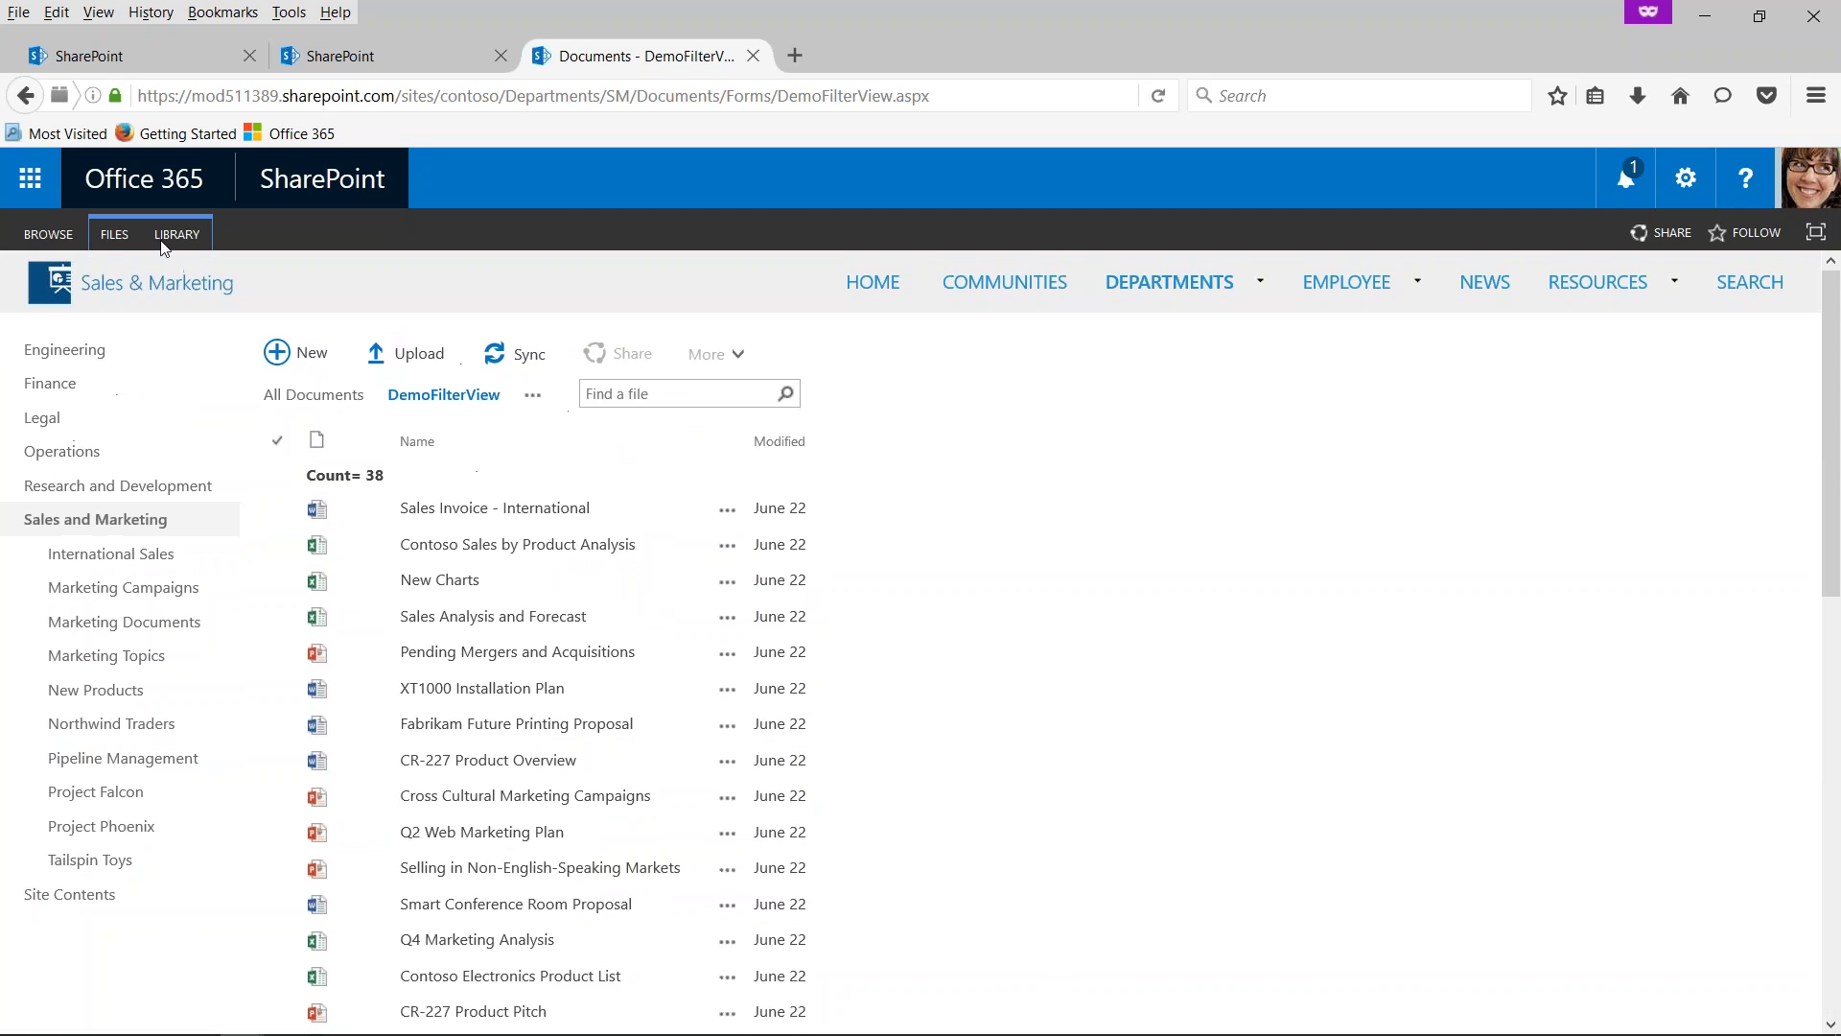
left_click(189, 242)
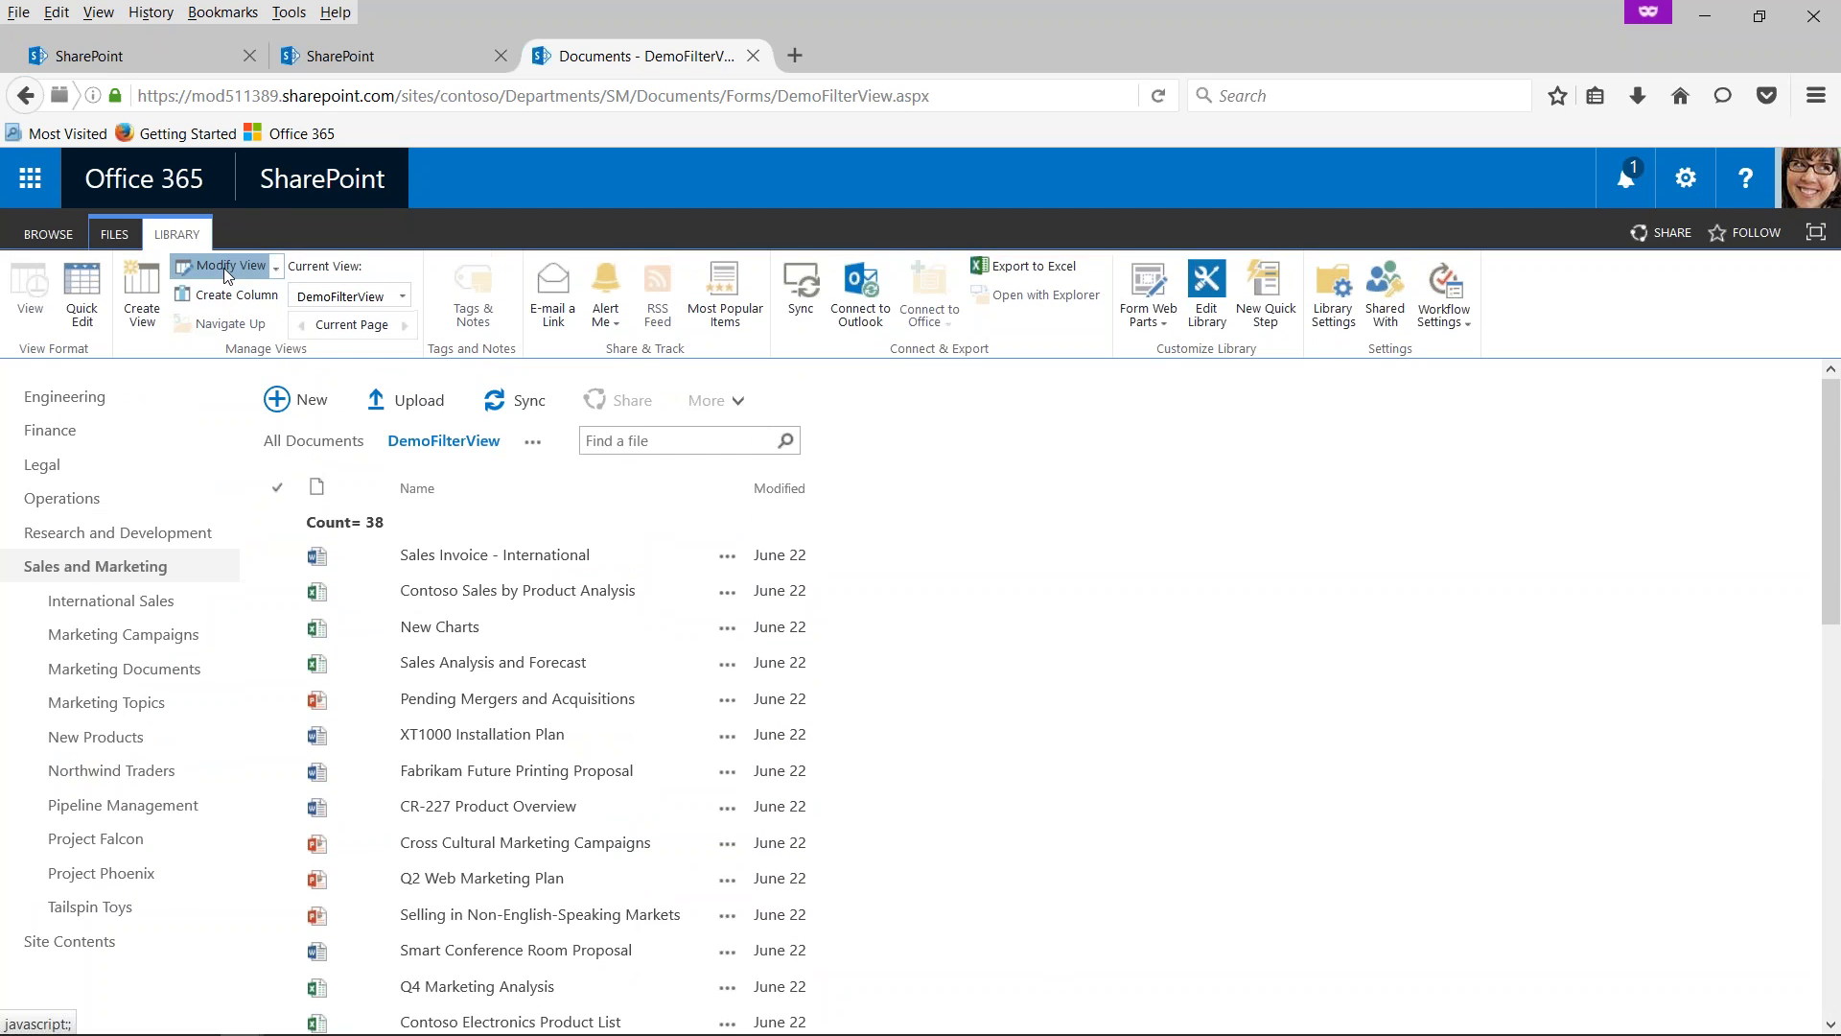
left_click(223, 267)
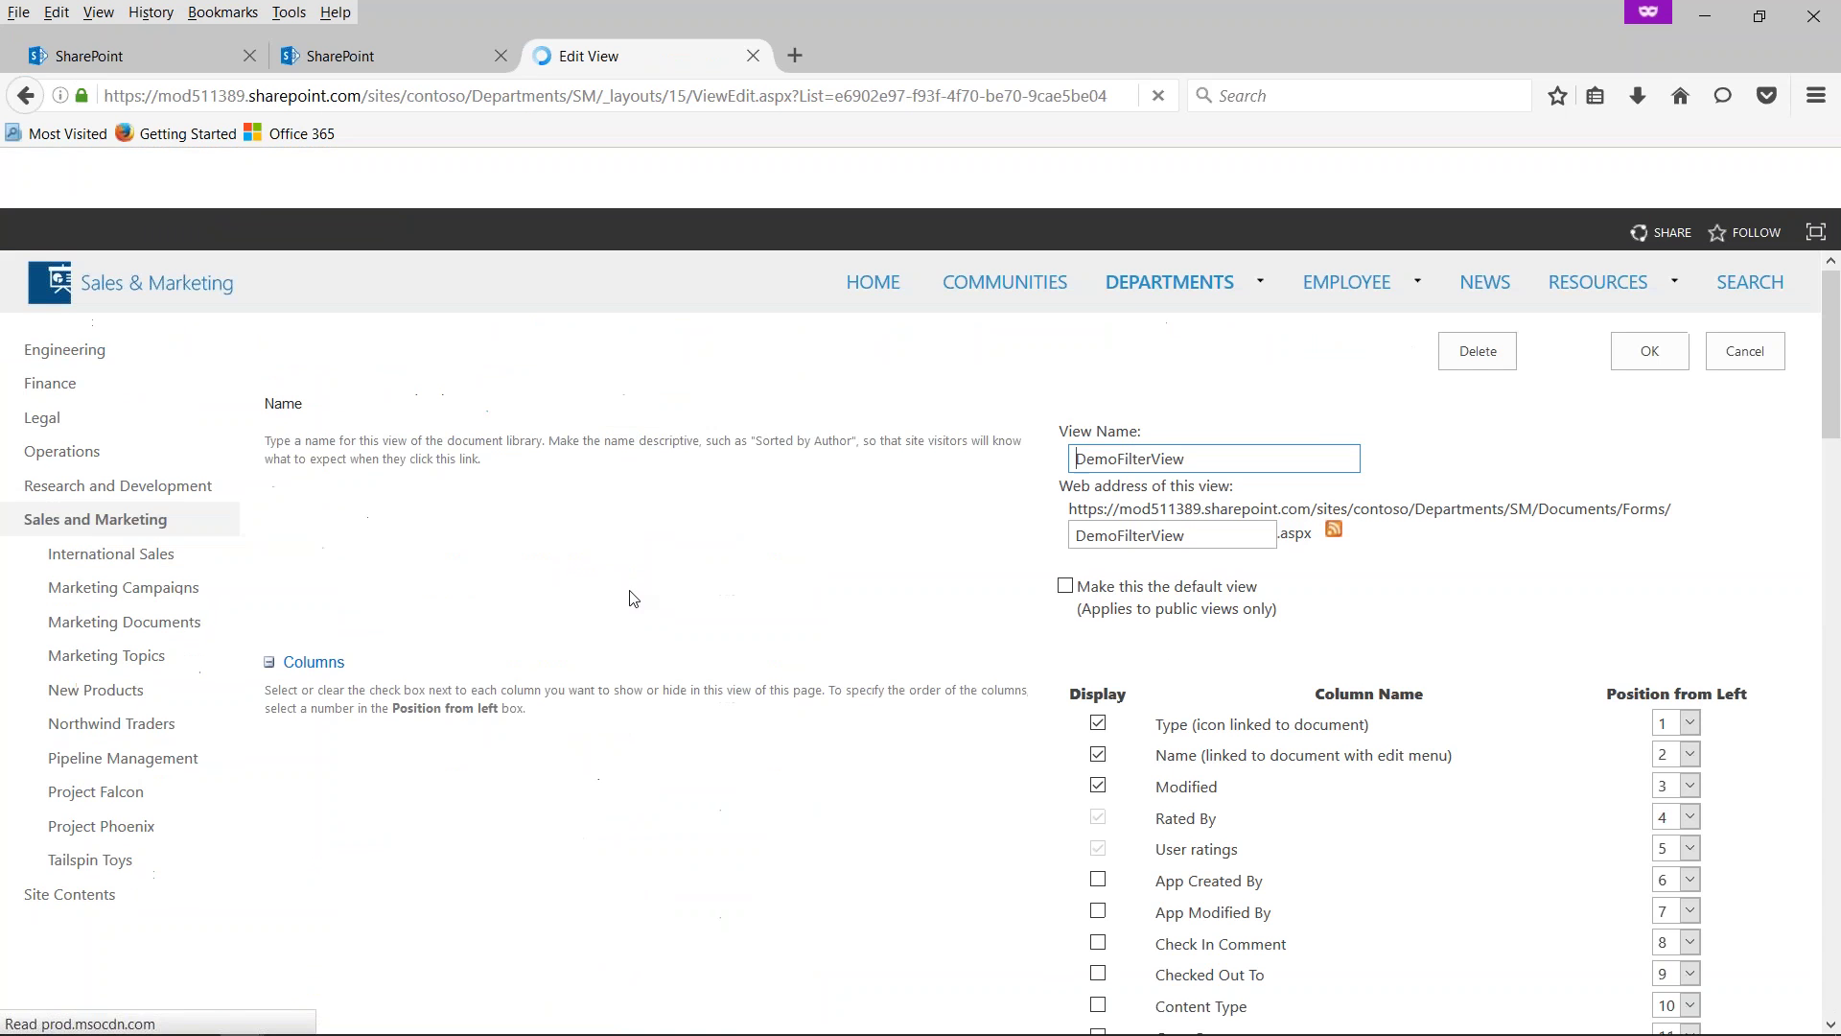
- Include the Document Type and Rating (0-5) columns in the DemoFilterView display
scroll(1694, 746, "down", 3)
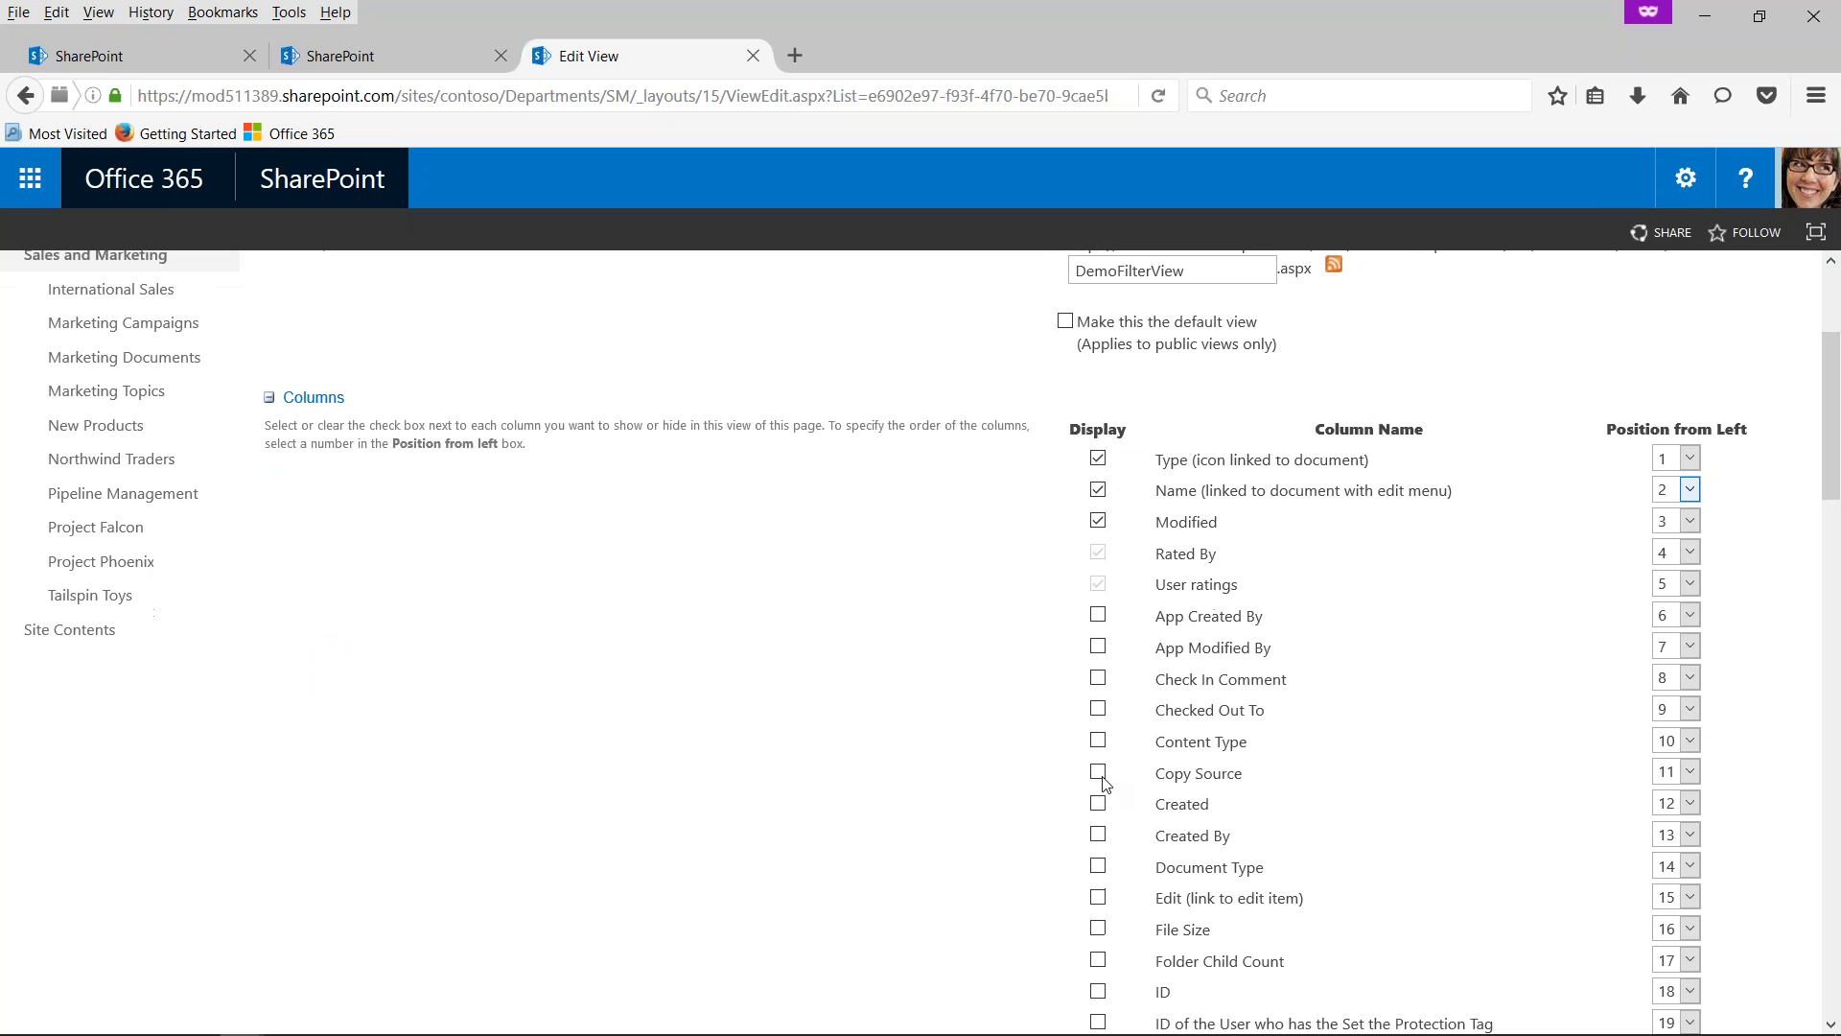
scroll(1090, 814, "down", 2)
left_click(1099, 734)
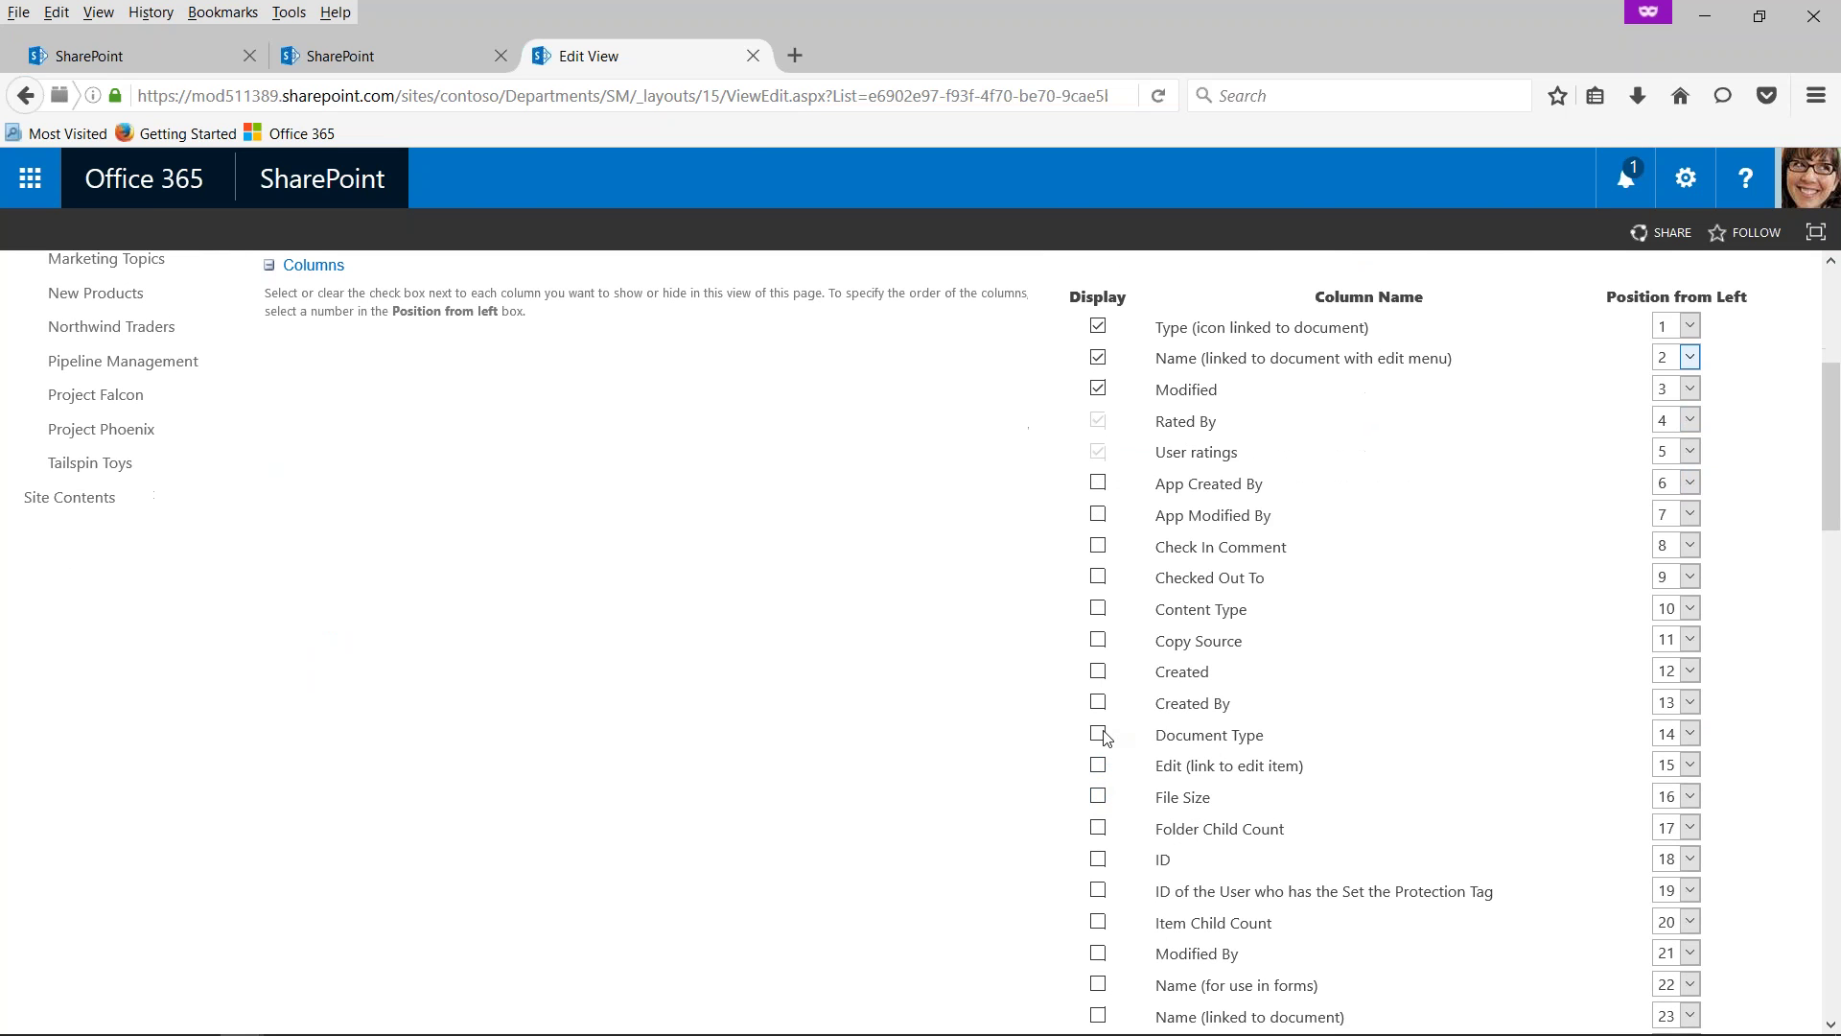
scroll(1324, 761, "down", 4)
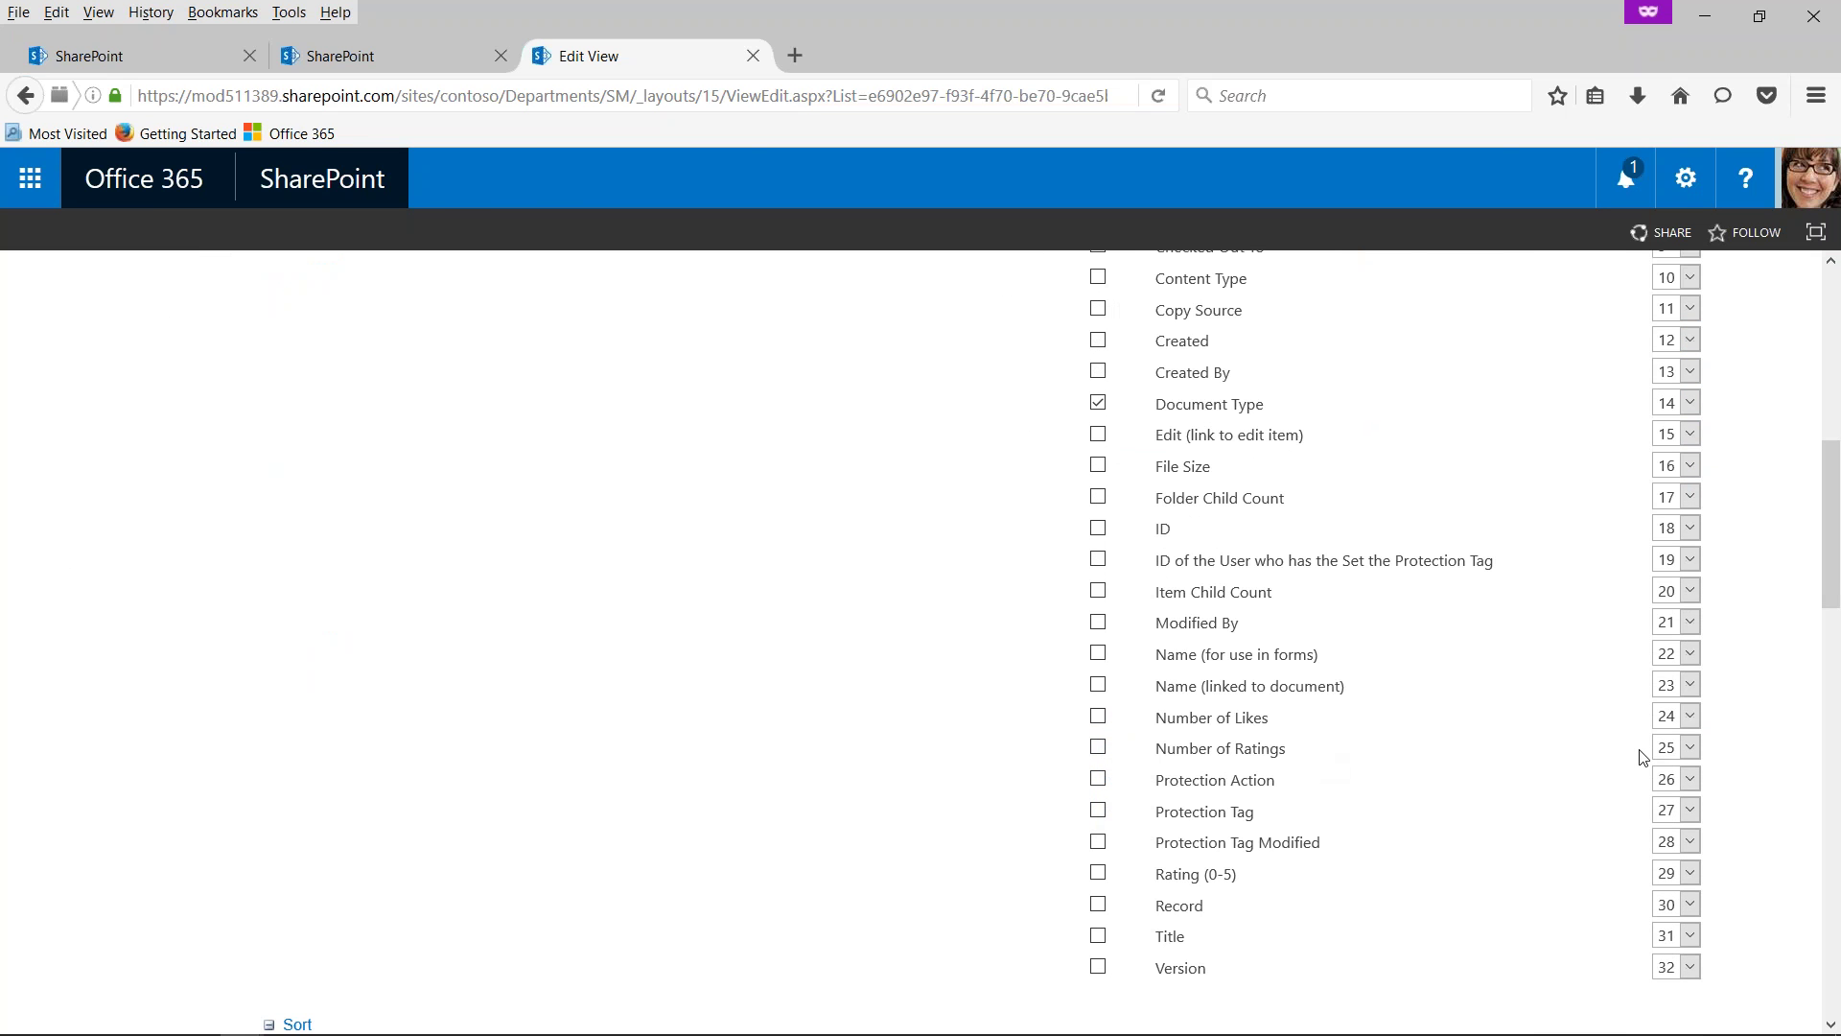
left_click(1098, 874)
scroll(1465, 839, "down", 1)
scroll(1465, 841, "up", 9)
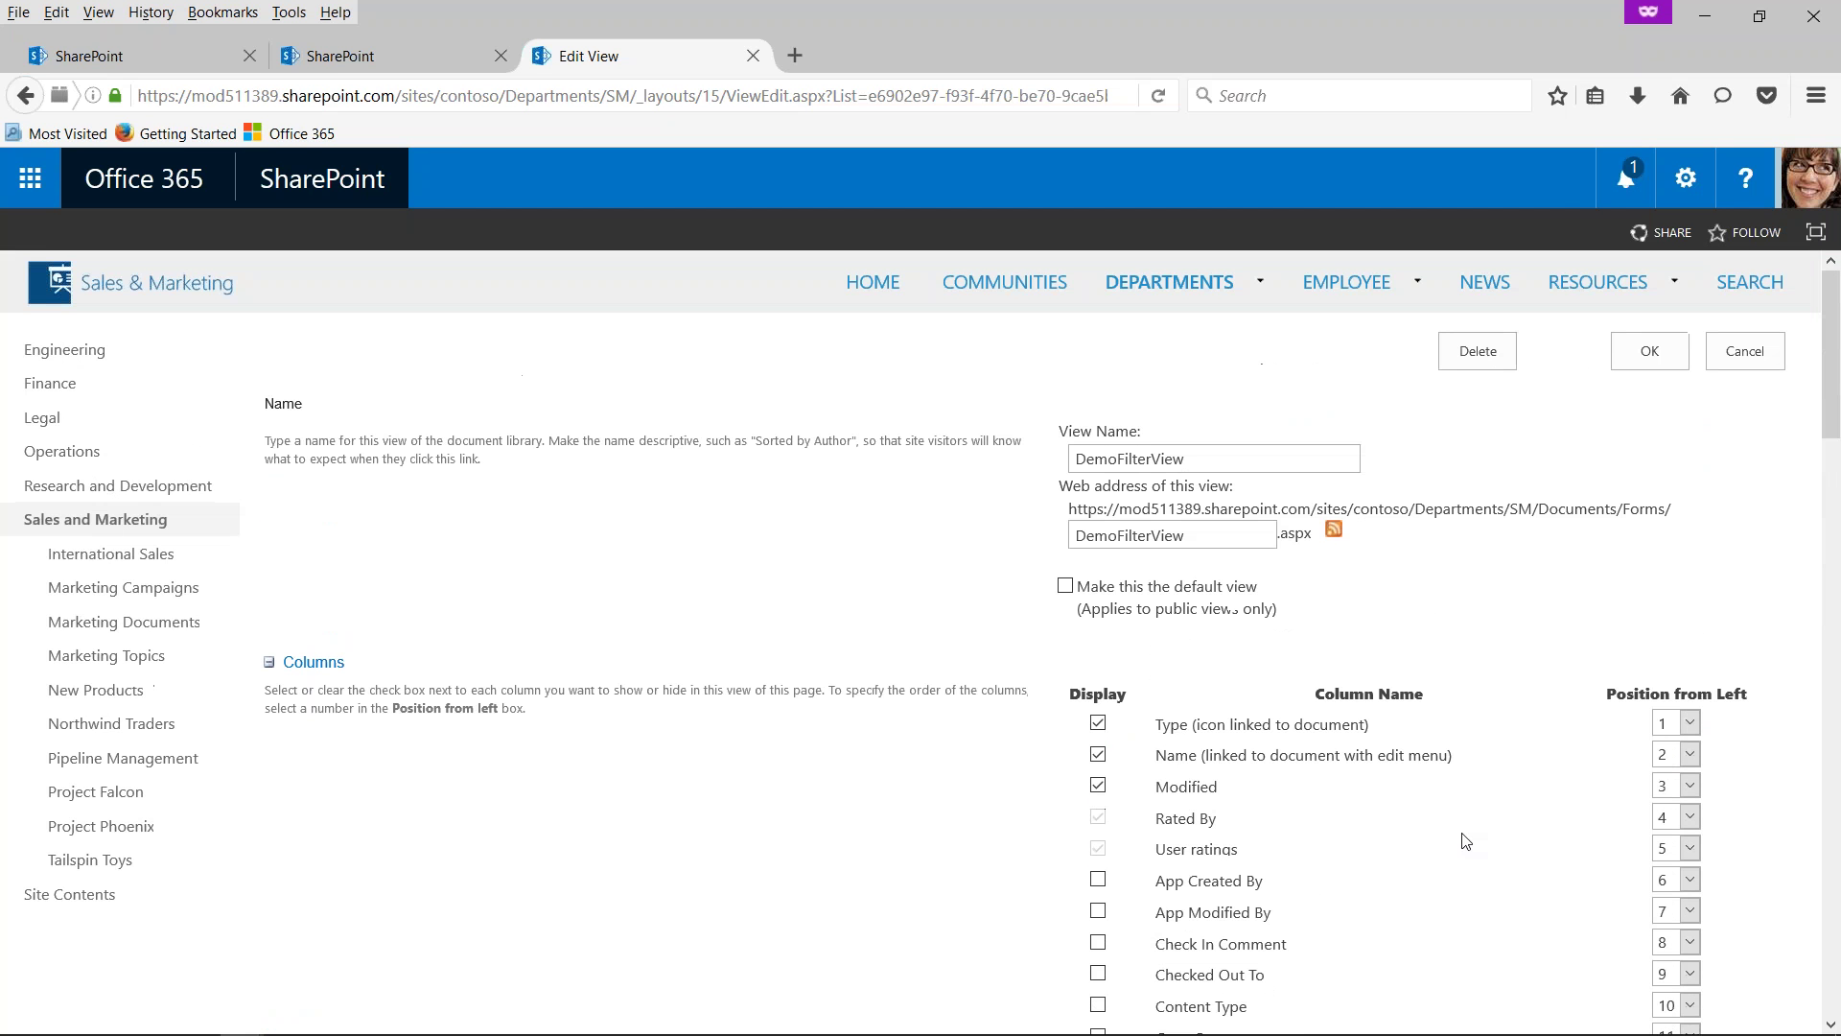
- Save the changes to DemoFilterView and look through its documents by Document Type and Rating (0-5)
mouse_move(1597, 282)
scroll(1685, 585, "down", 10)
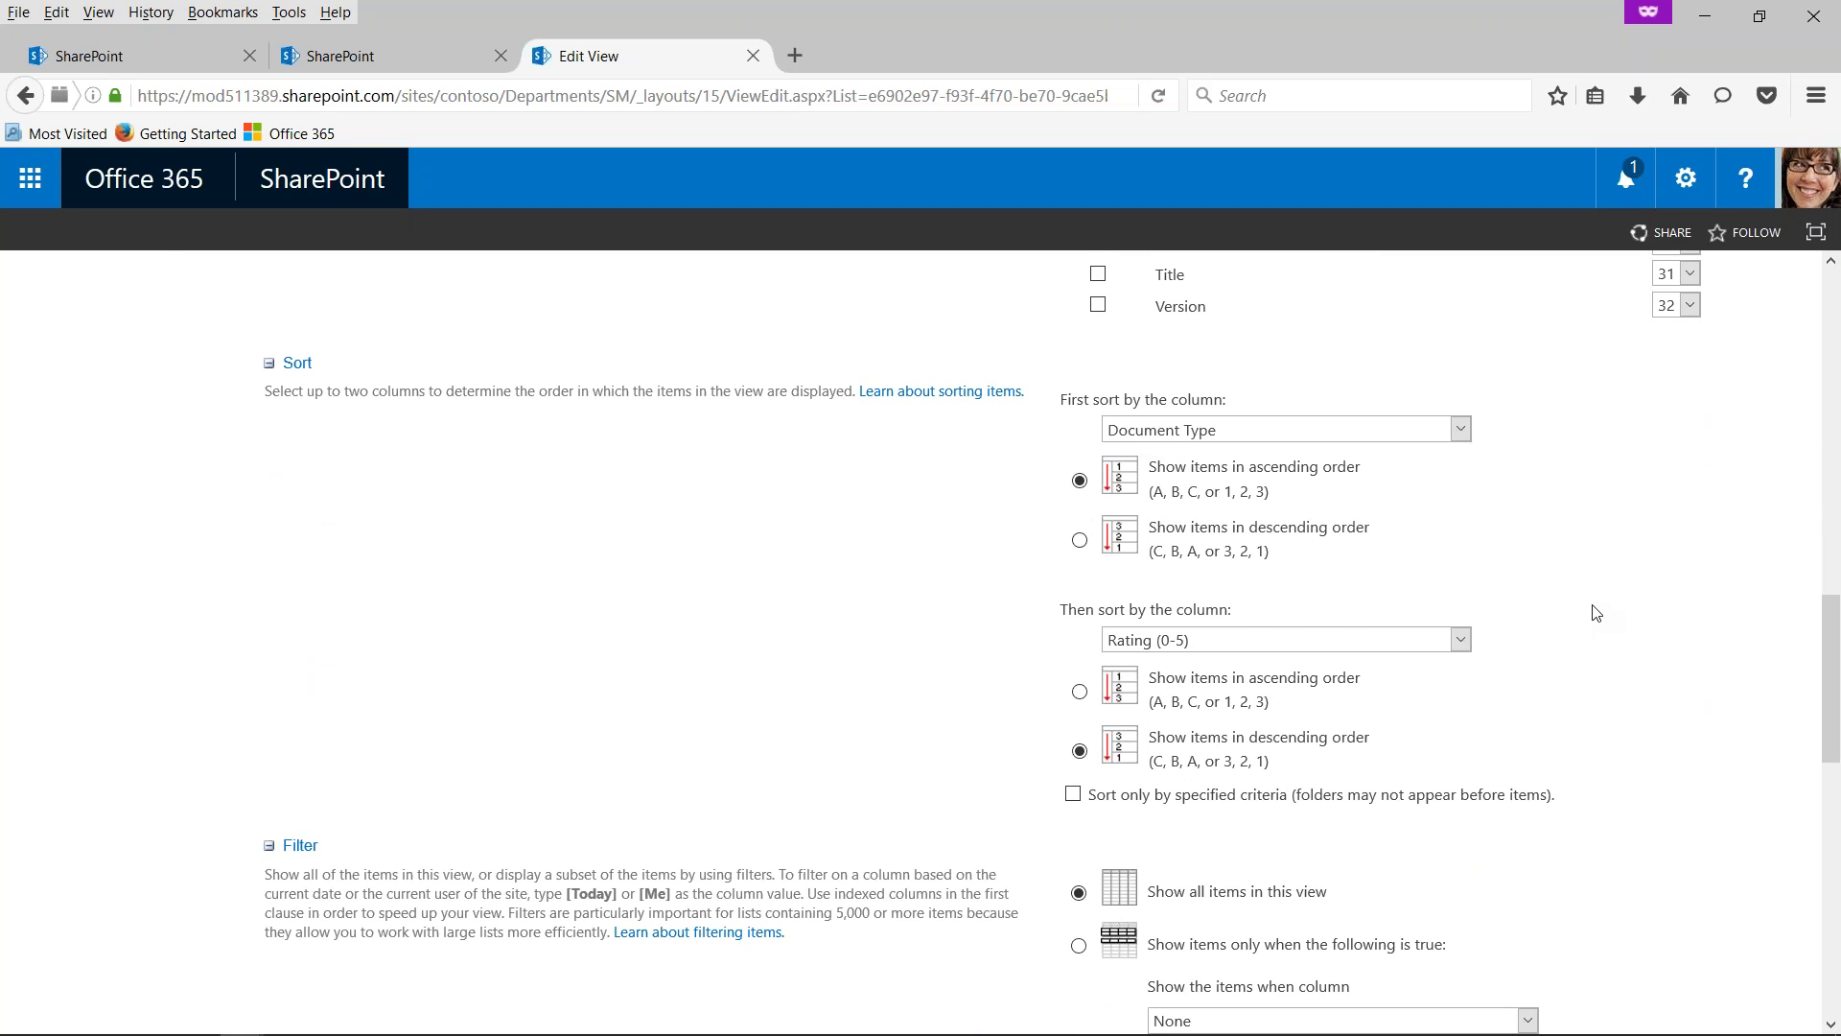
scroll(1598, 615, "down", 2)
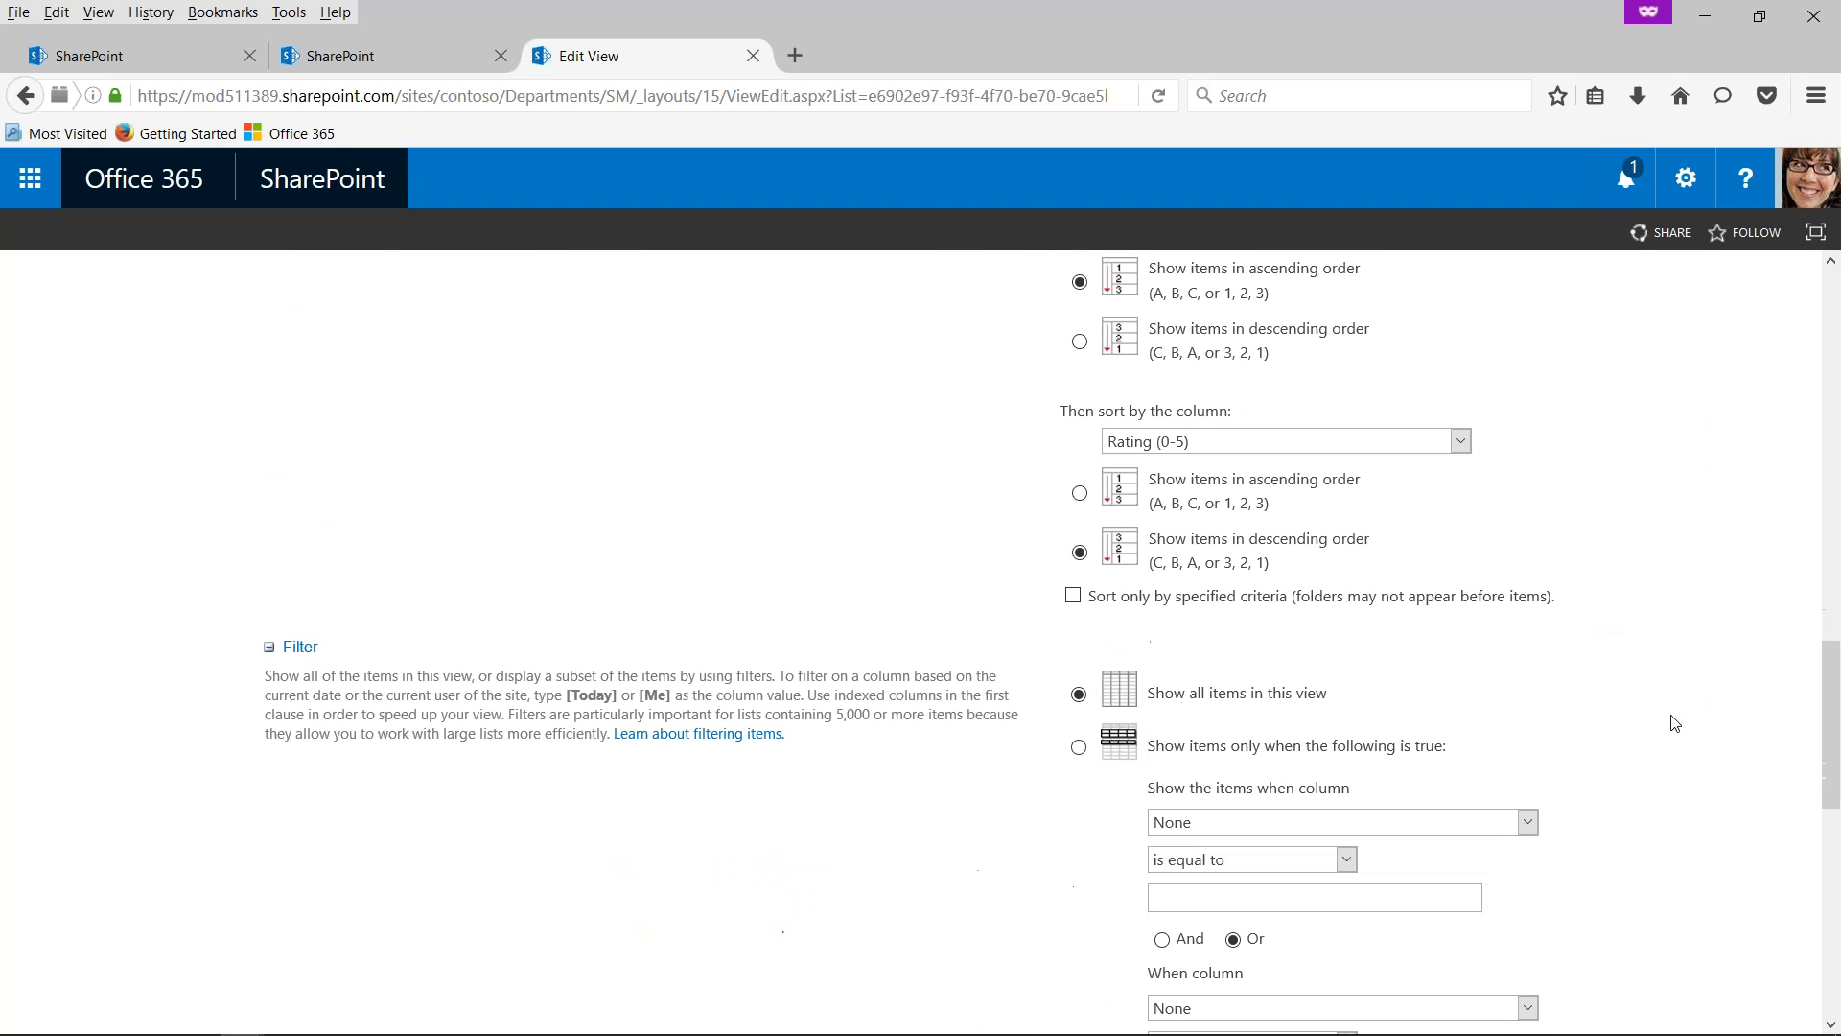
scroll(1567, 678, "up", 5)
scroll(1573, 680, "up", 10)
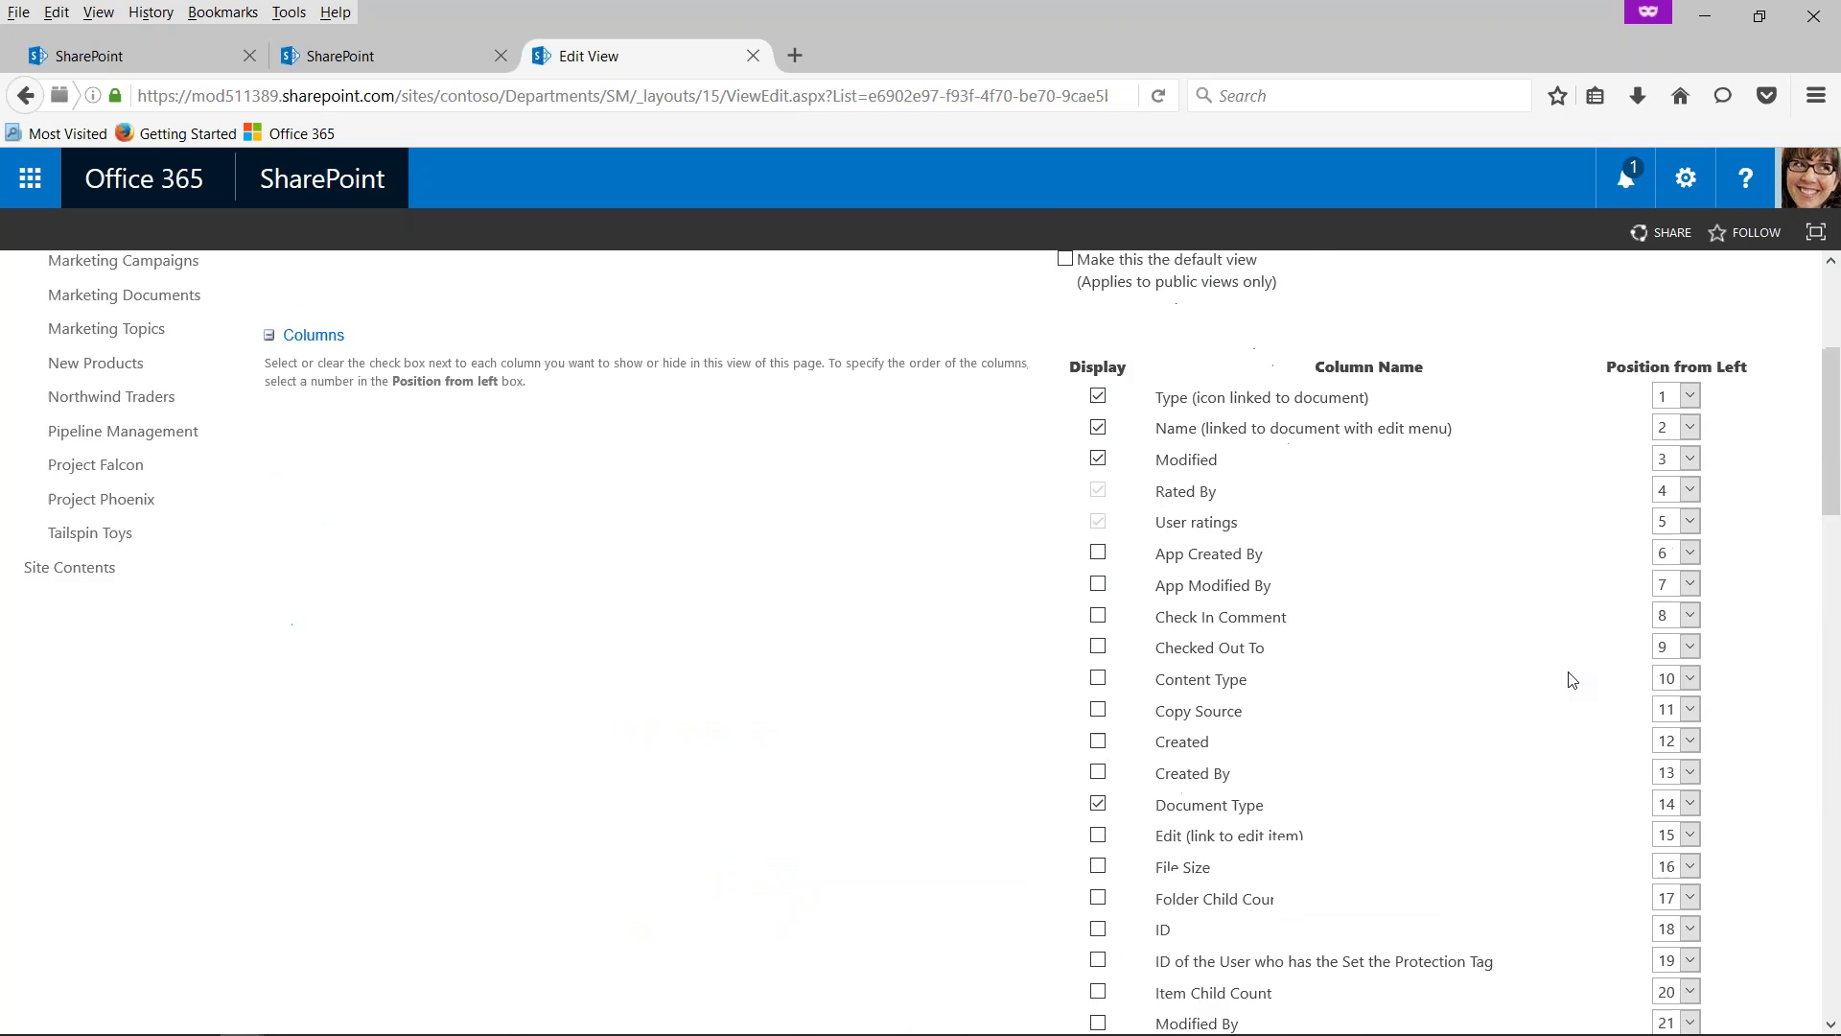
left_click(1668, 351)
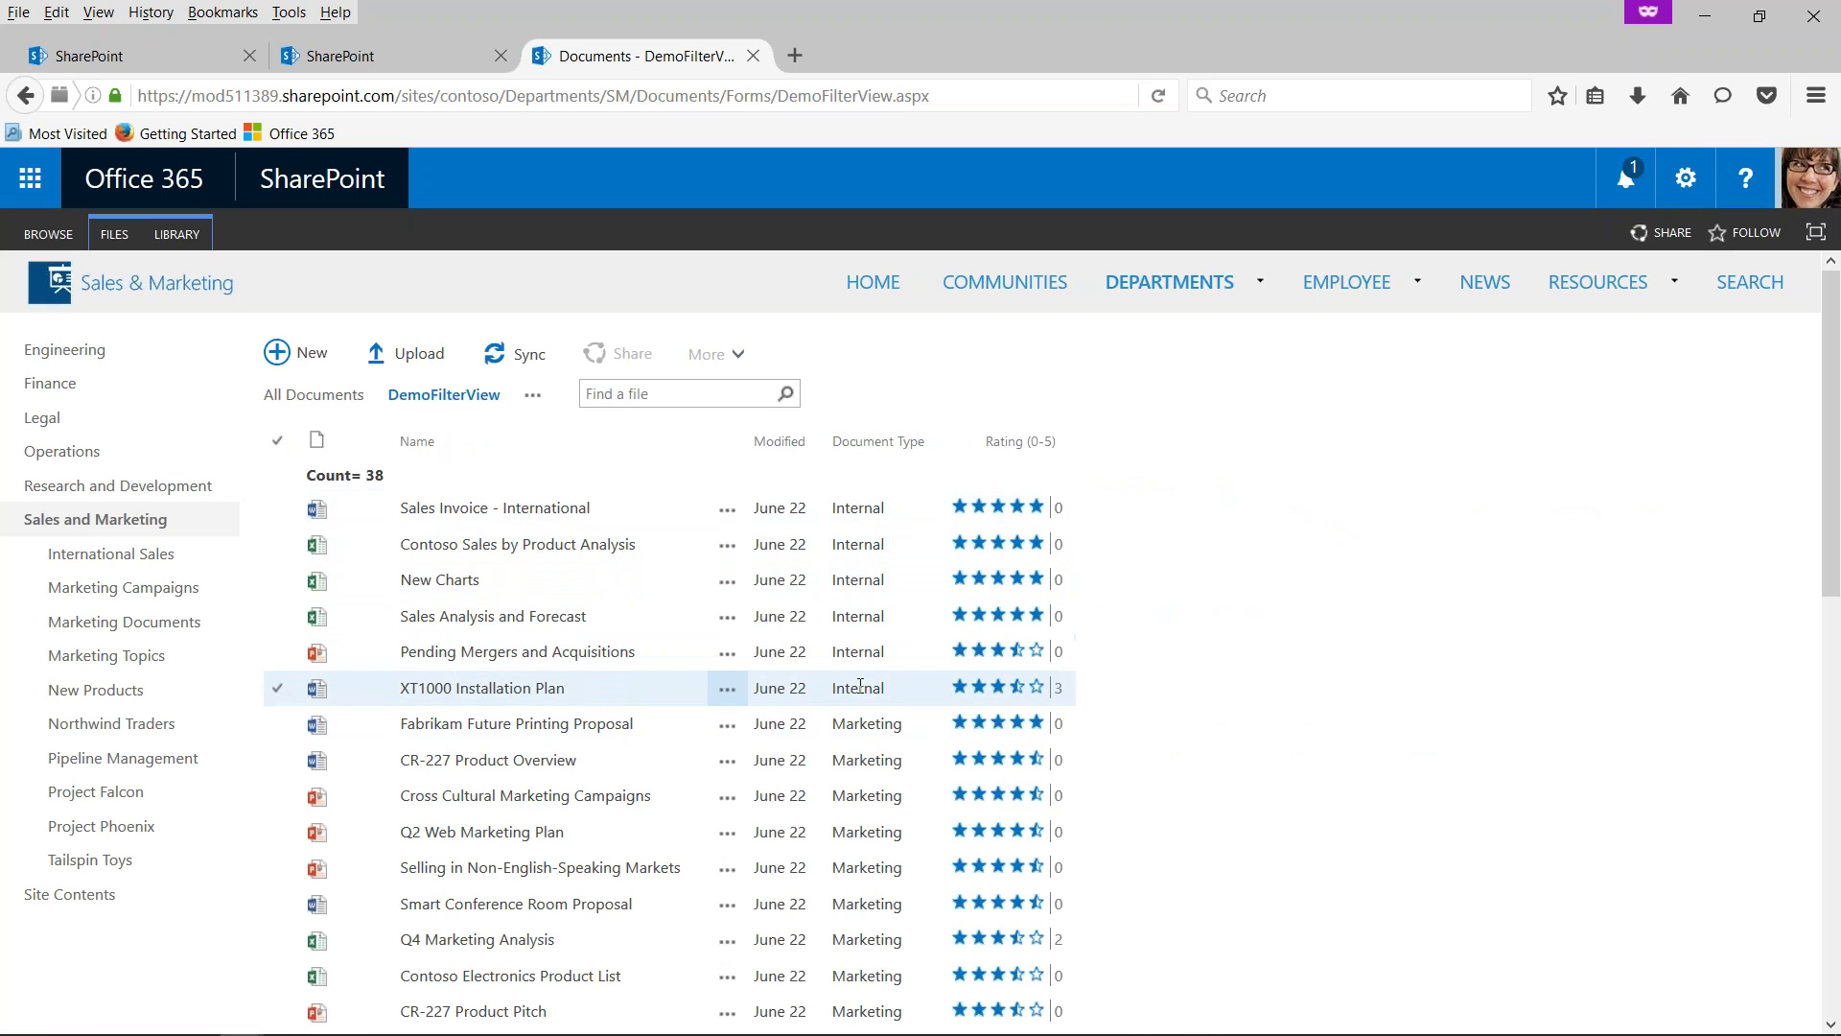
scroll(906, 749, "down", 5)
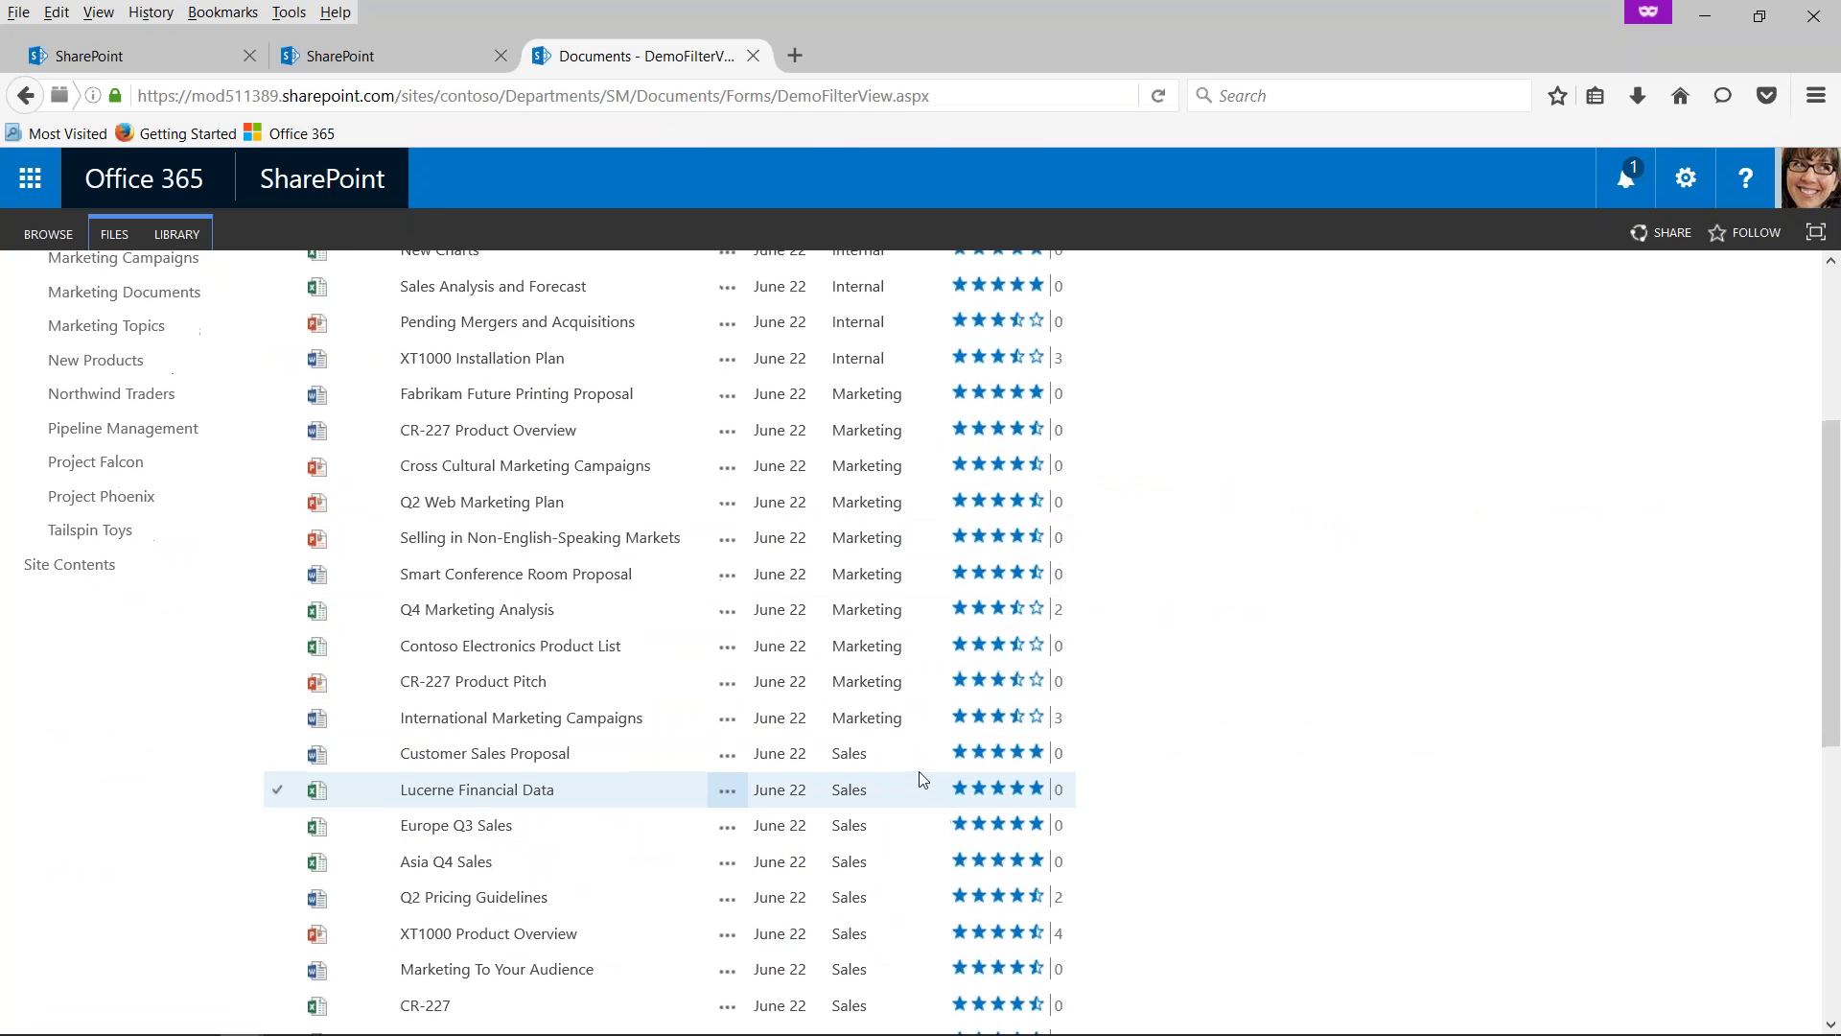
scroll(919, 771, "up", 5)
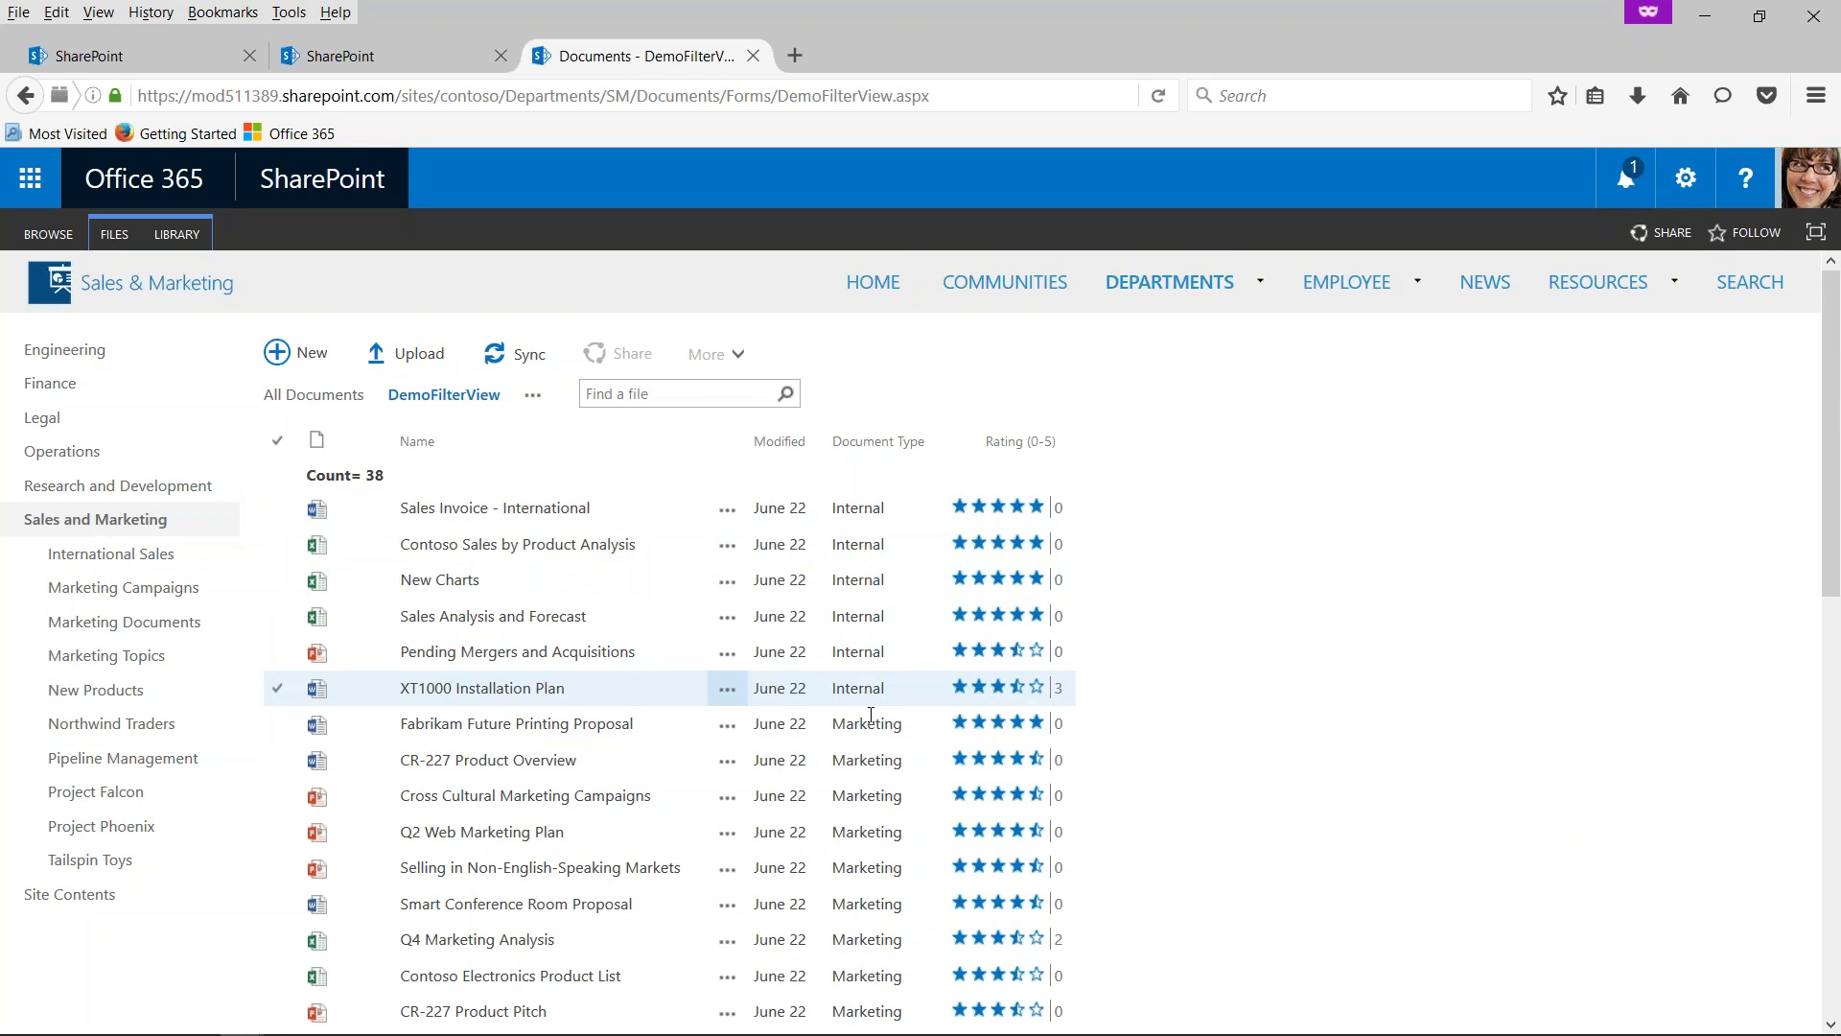
scroll(875, 720, "down", 3)
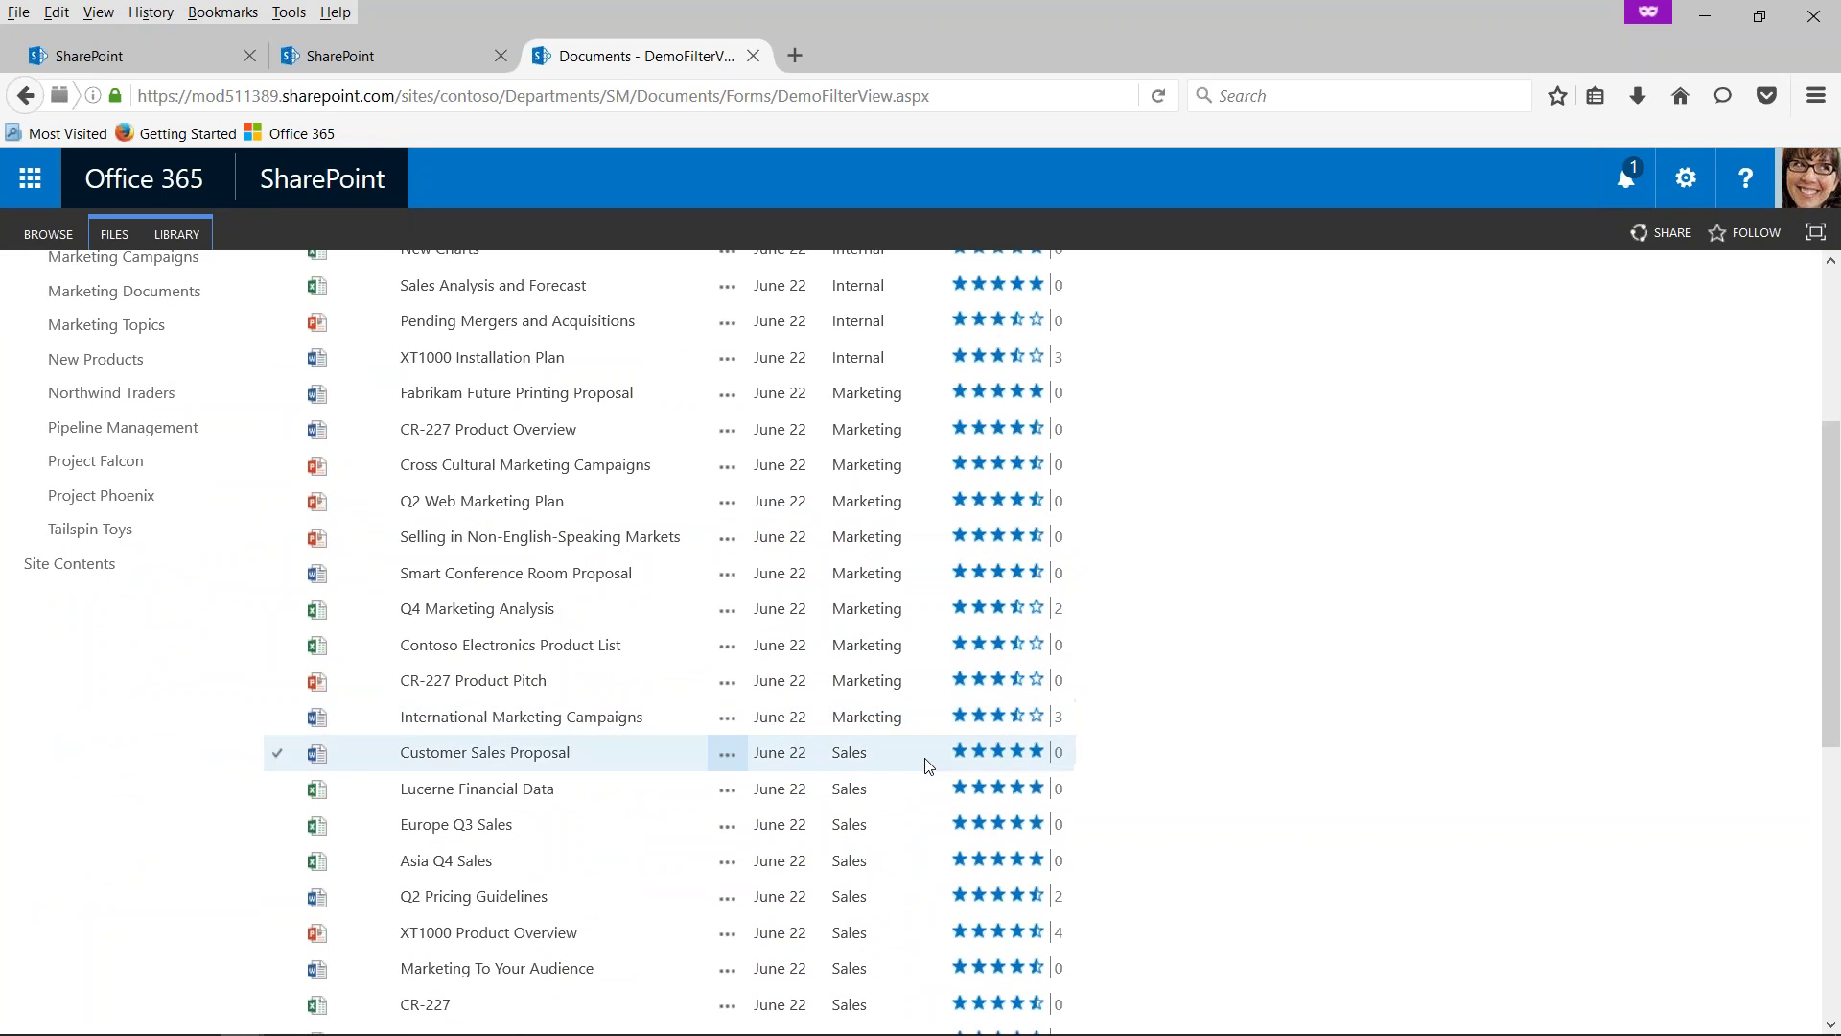
scroll(928, 764, "up", 3)
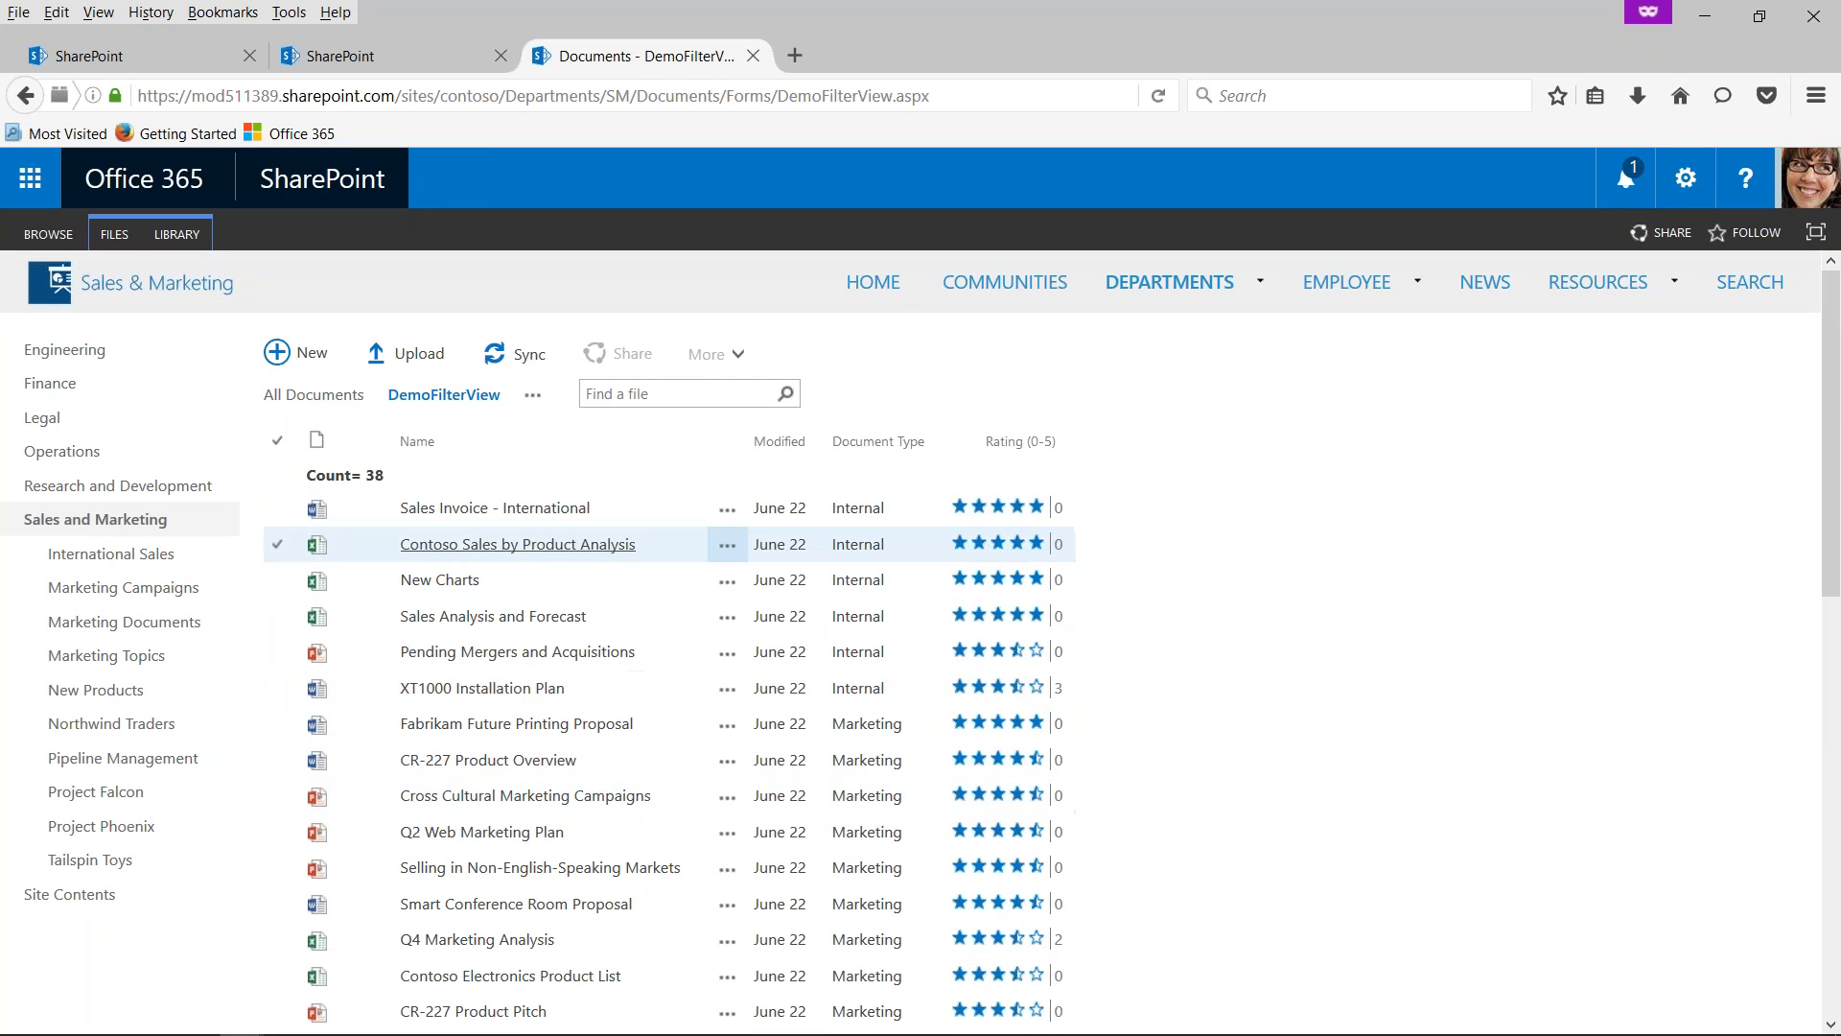
- Modify DemoFilterView so that its items are grouped first by Document Type, and save the view
left_click(176, 238)
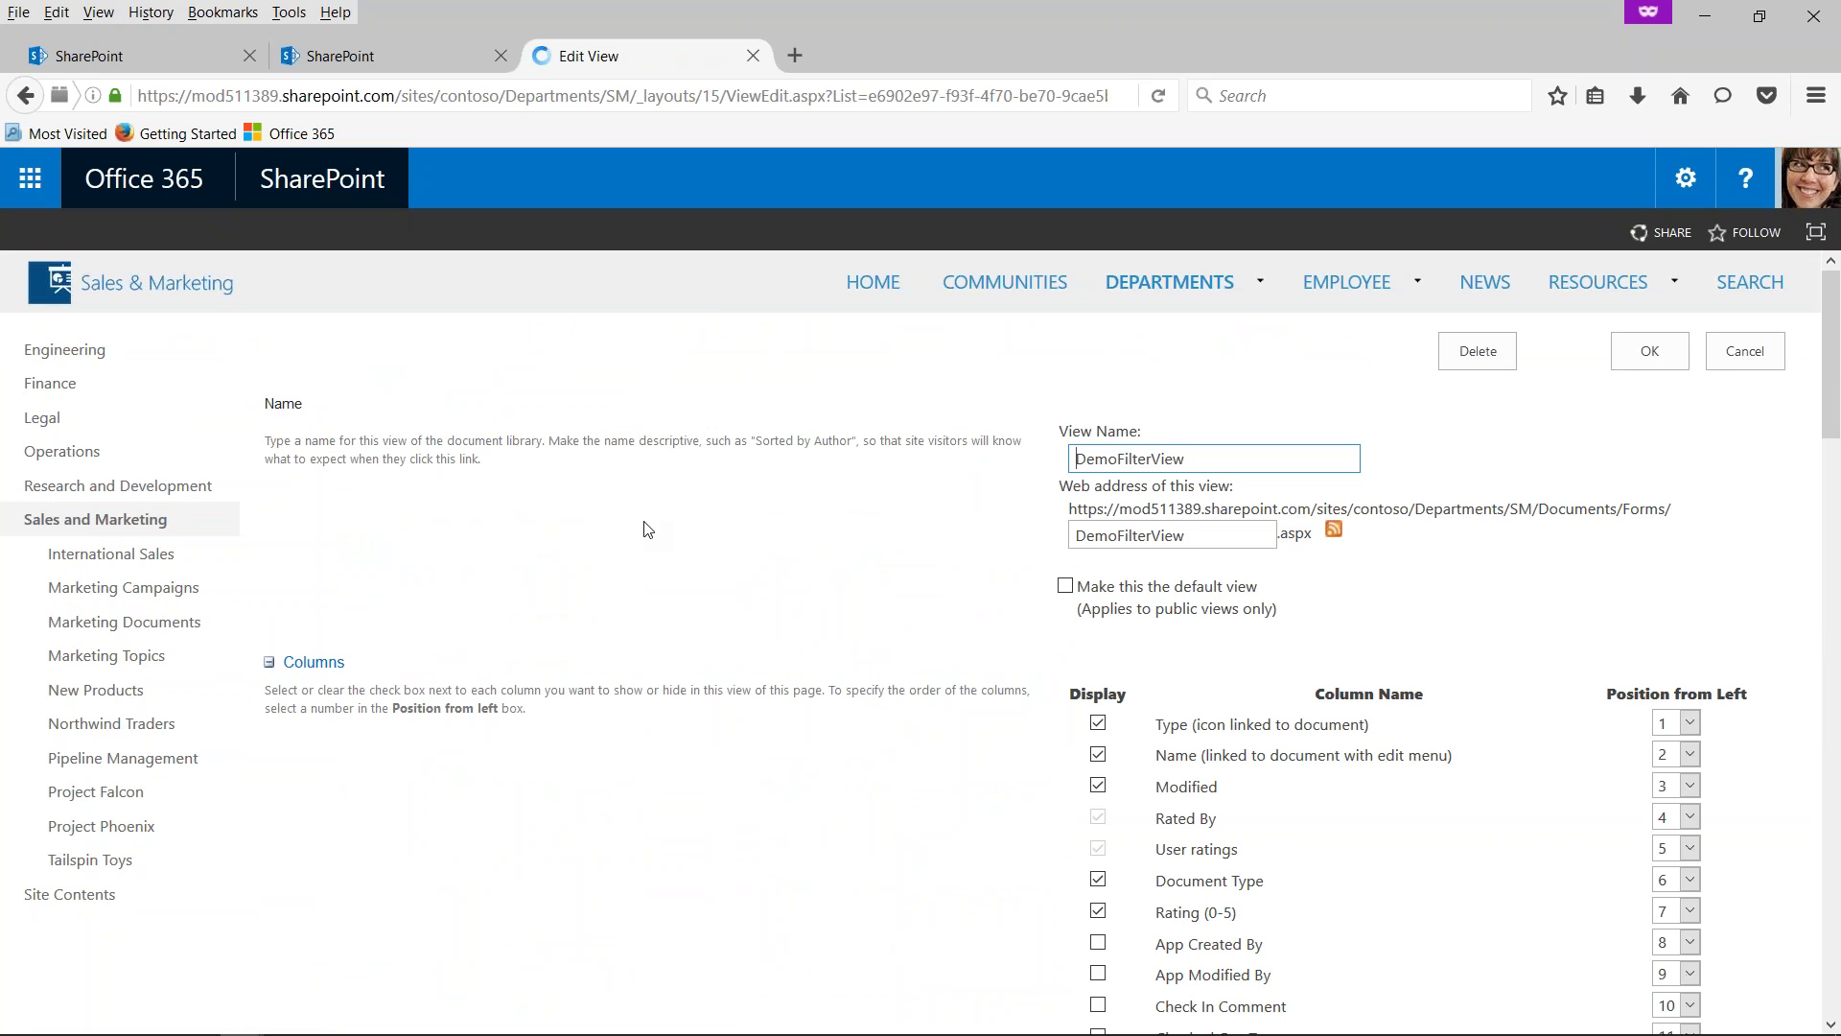
scroll(939, 765, "down", 10)
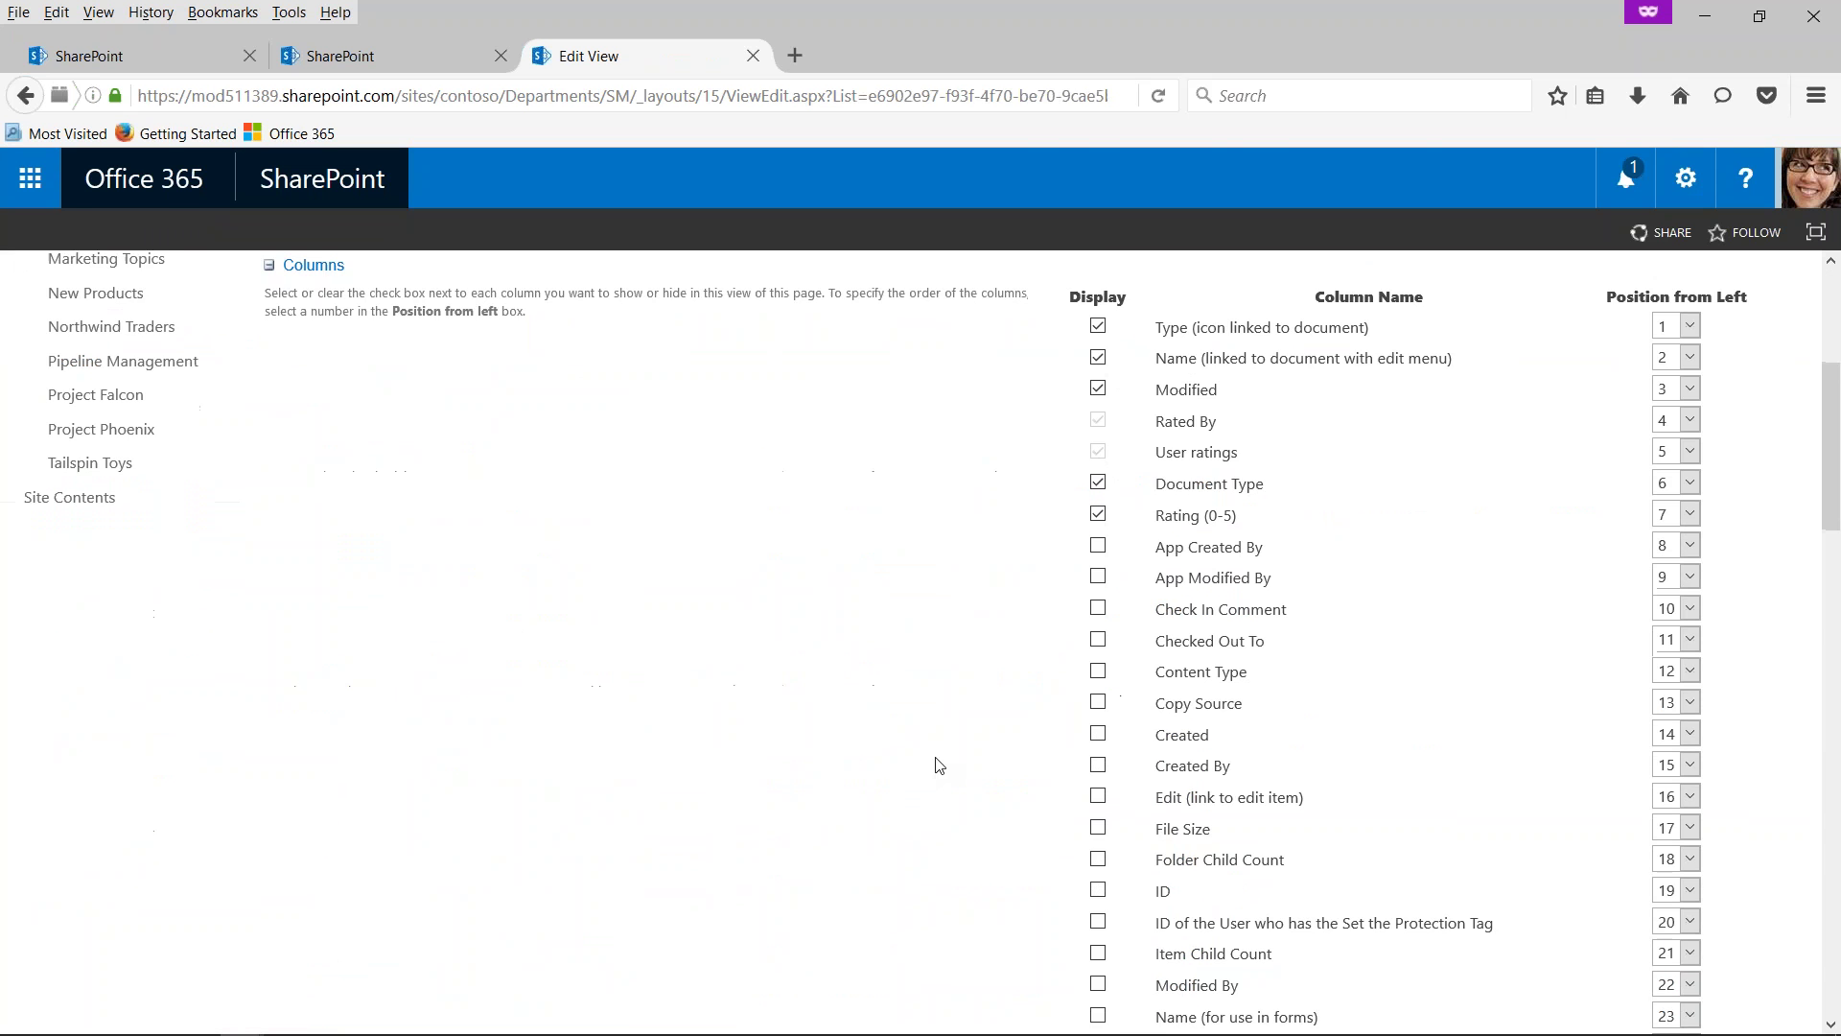
scroll(883, 775, "down", 9)
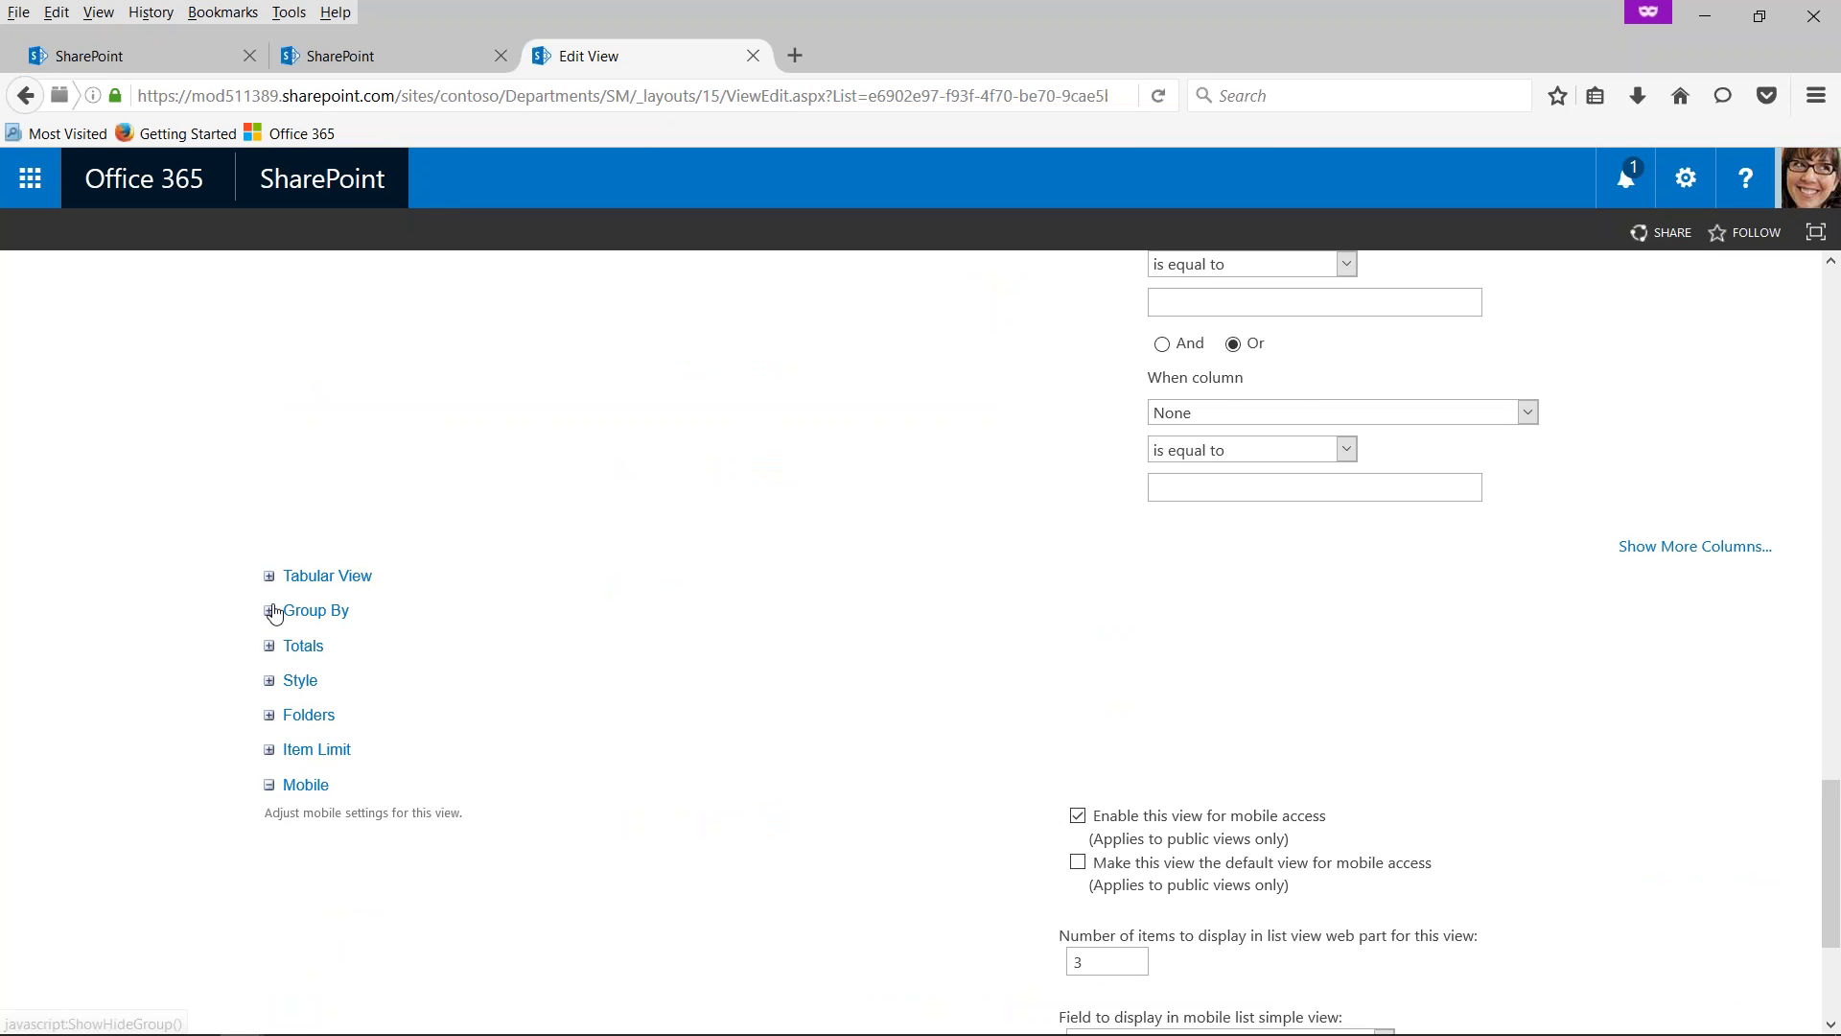
left_click(273, 614)
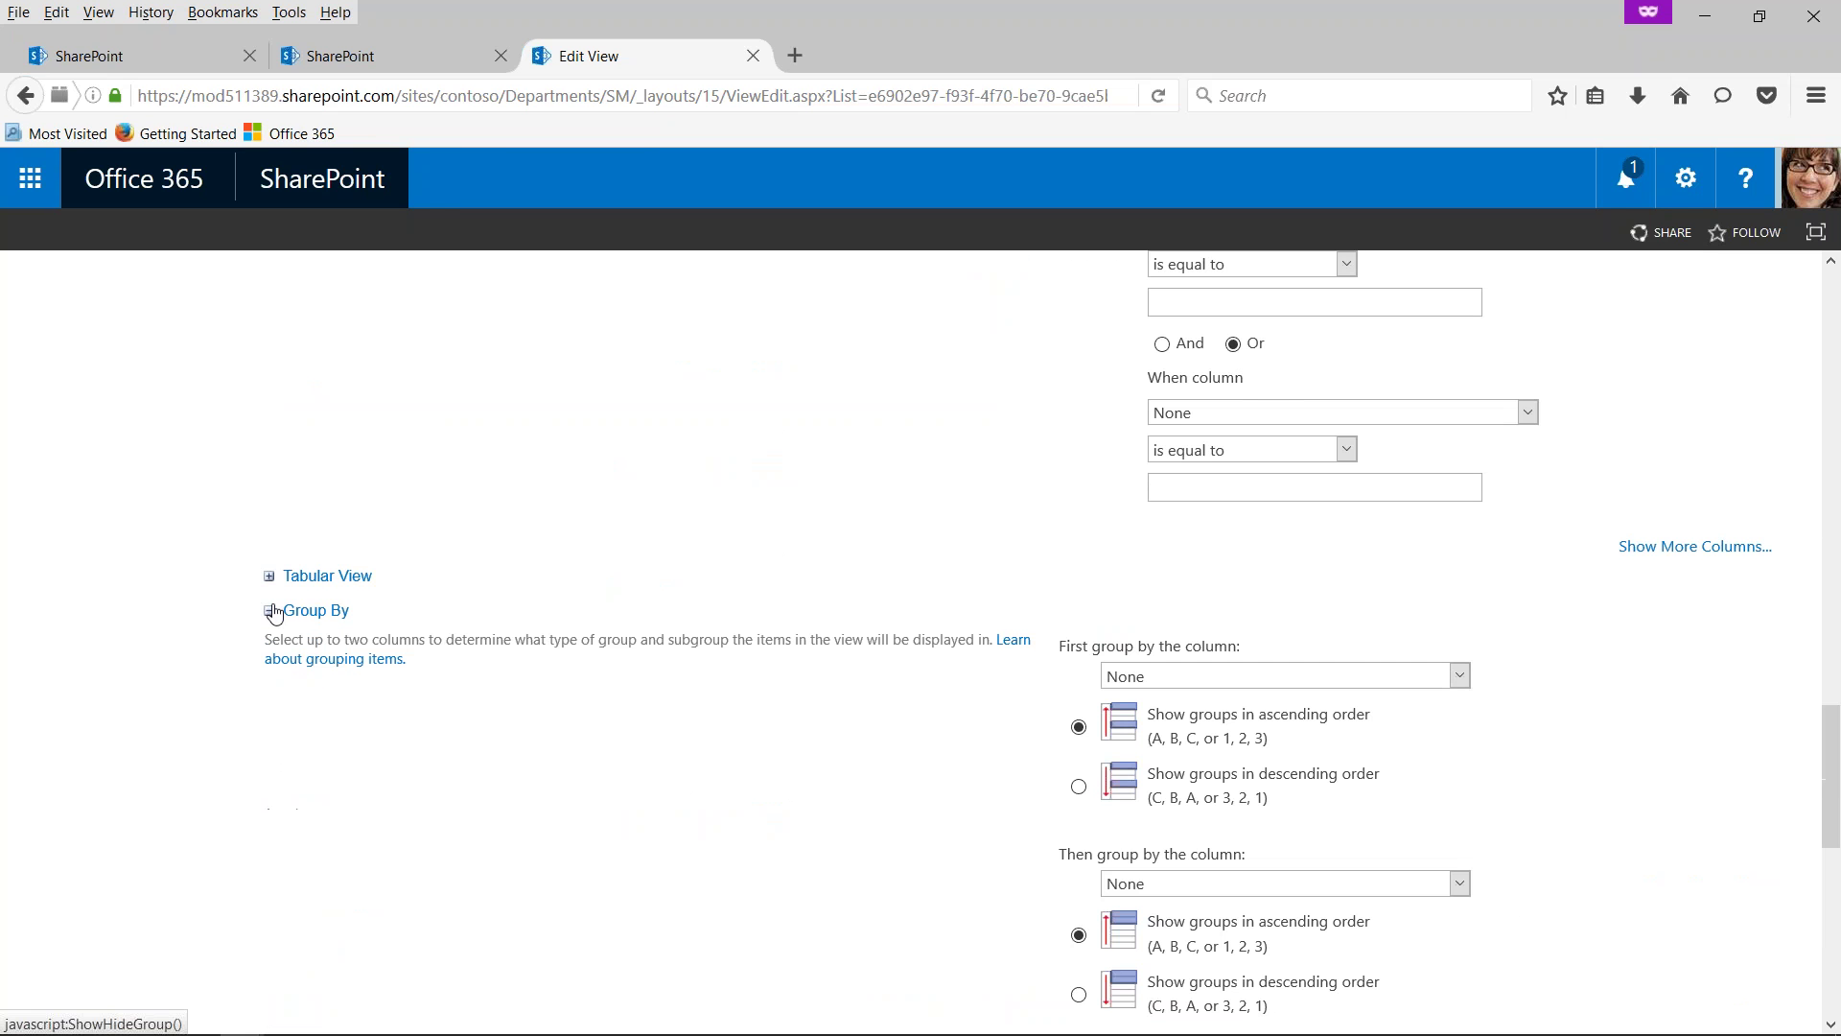
left_click(1460, 679)
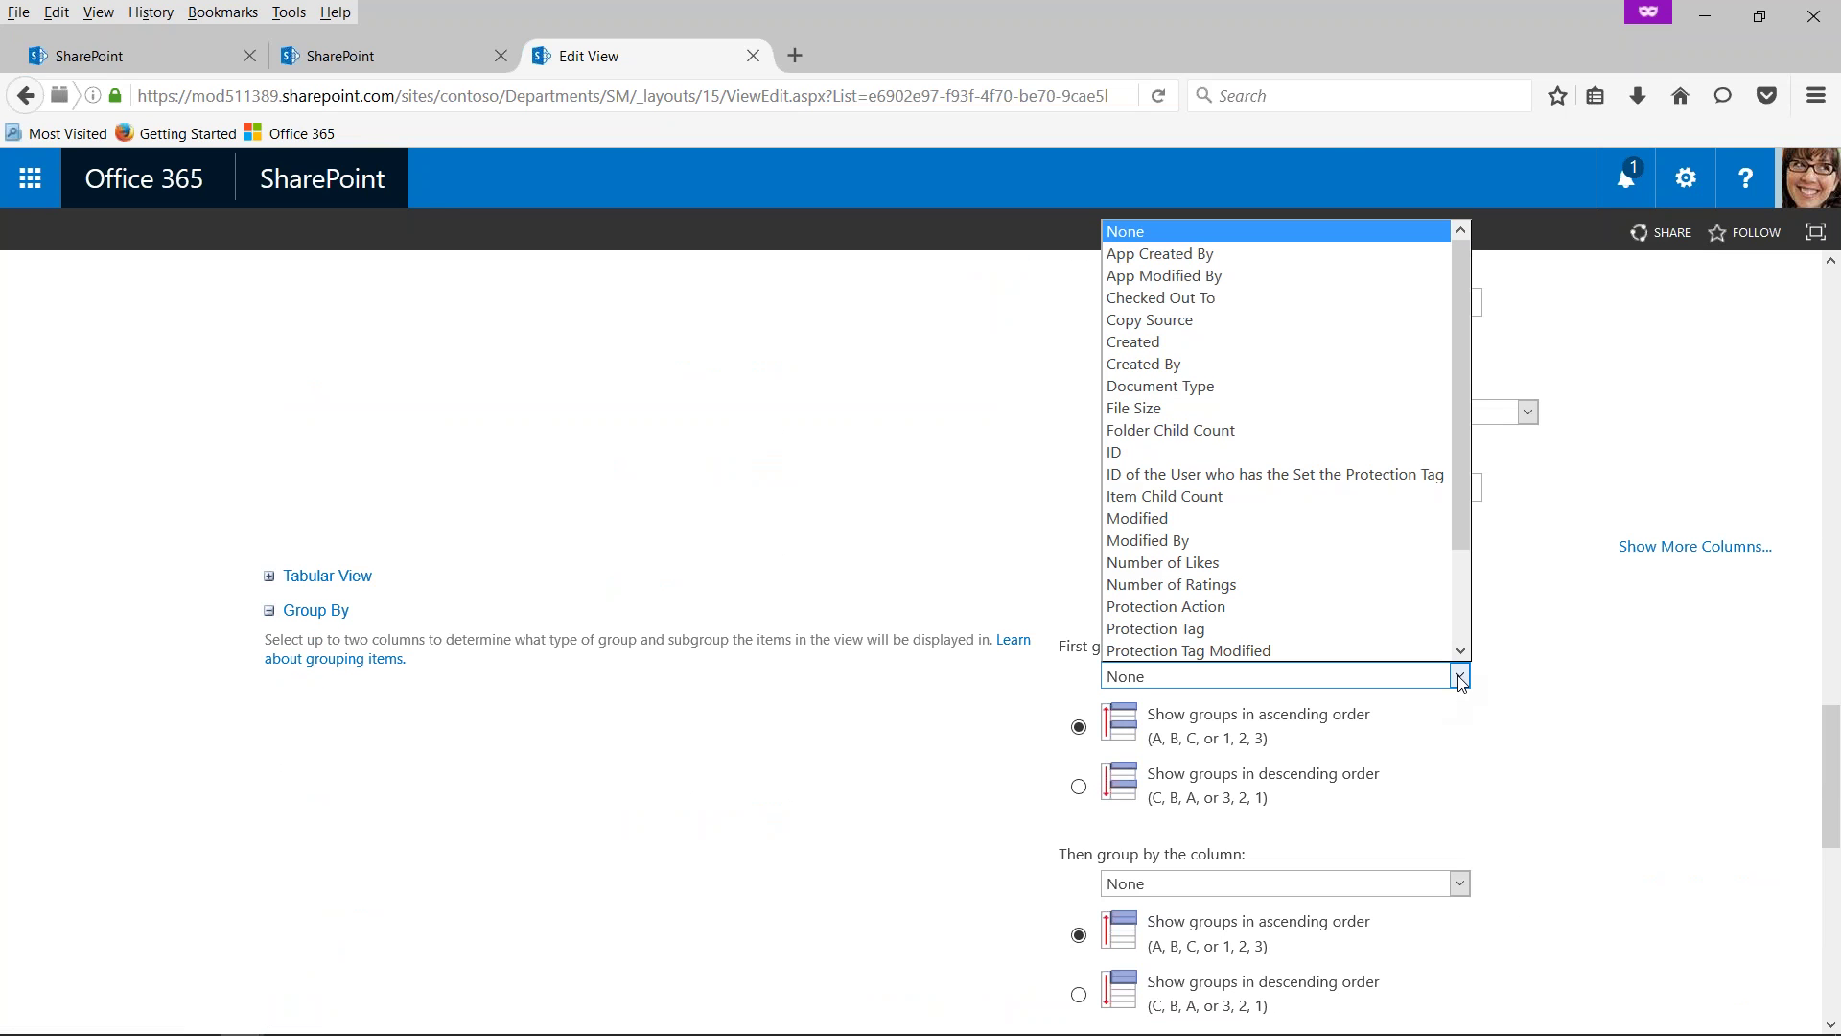
left_click(1211, 387)
scroll(1695, 851, "down", 4)
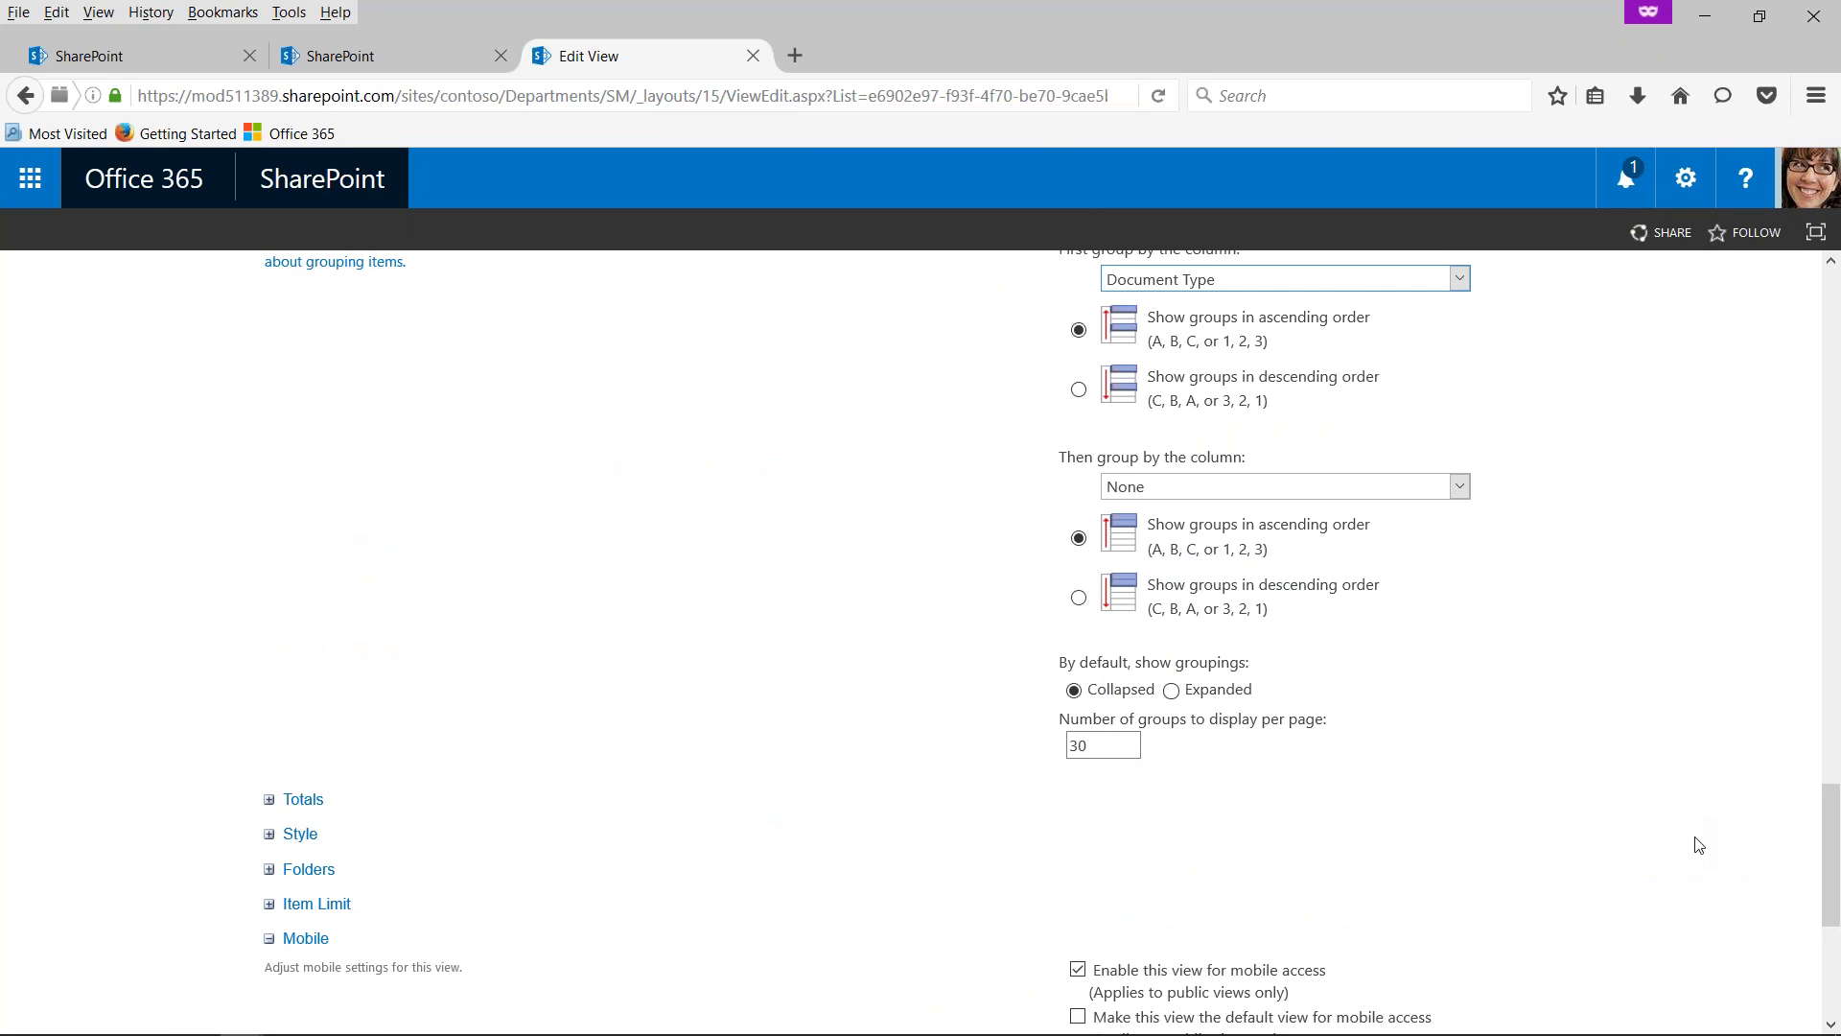
scroll(1699, 844, "down", 4)
left_click(1649, 943)
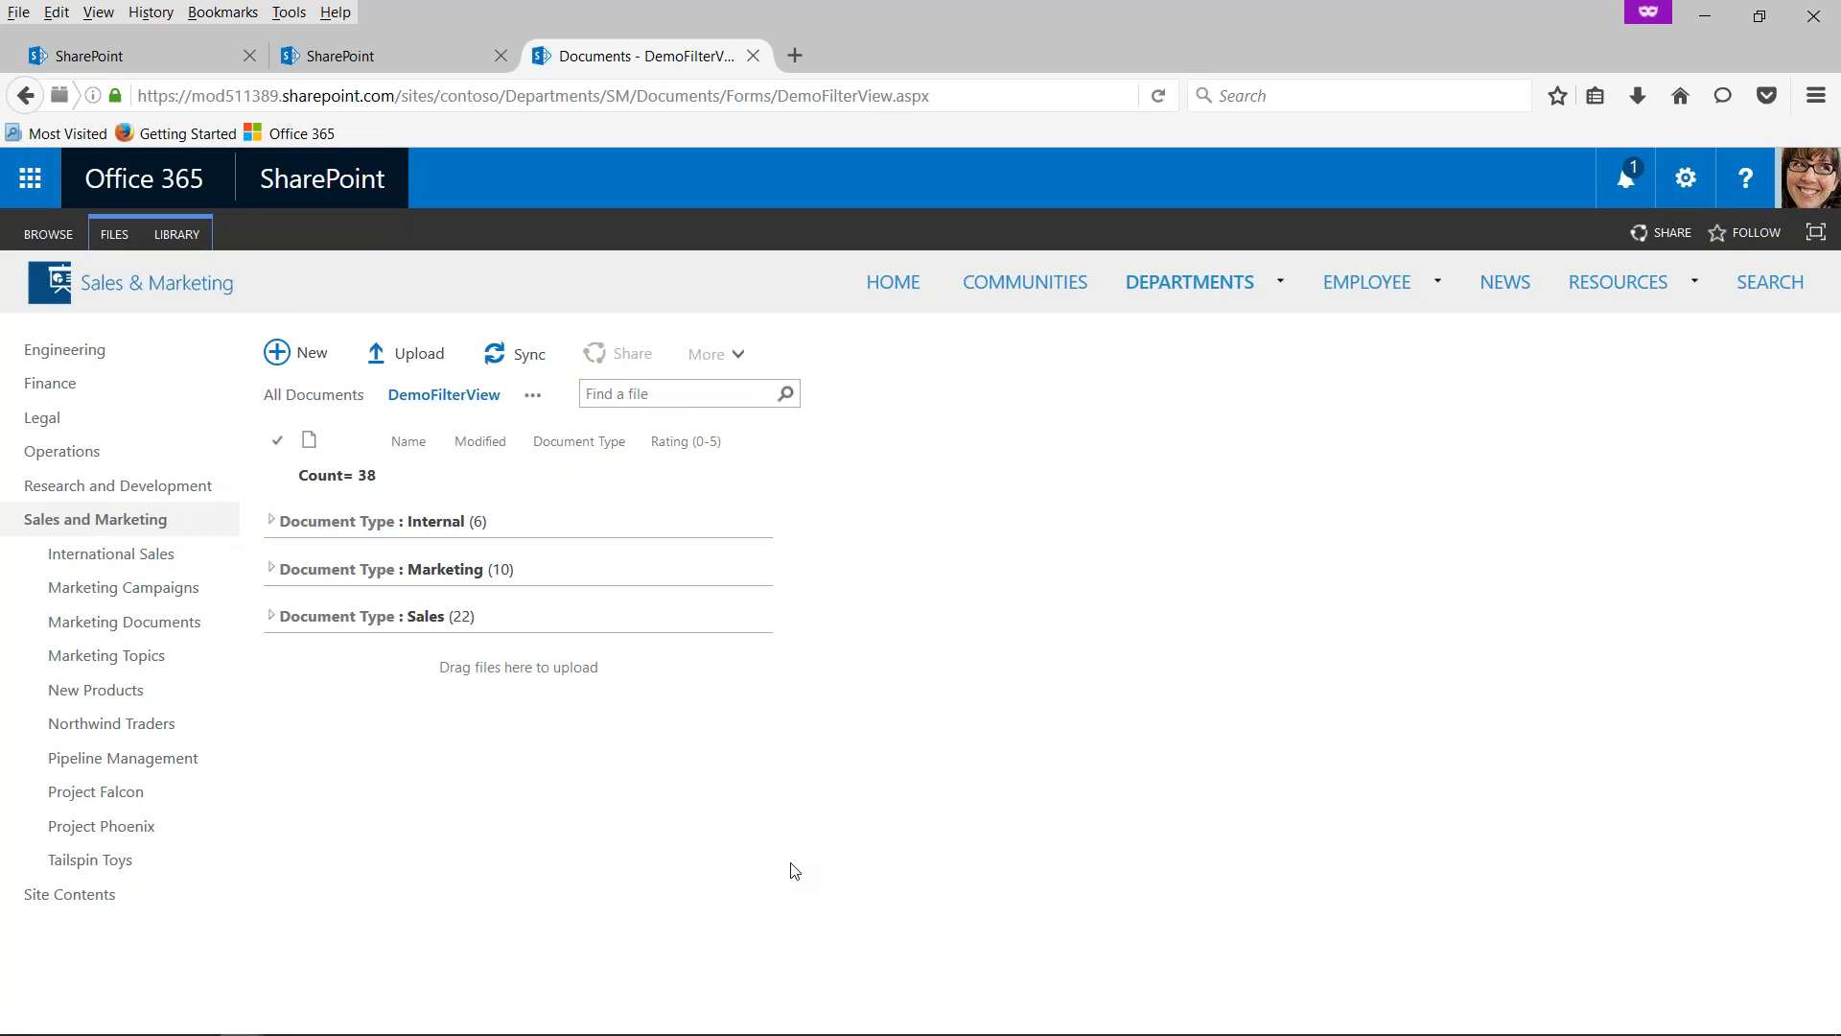
- Expand and collapse the Internal, Marketing and Sales document type groups to examine how their documents are listed
left_click(272, 523)
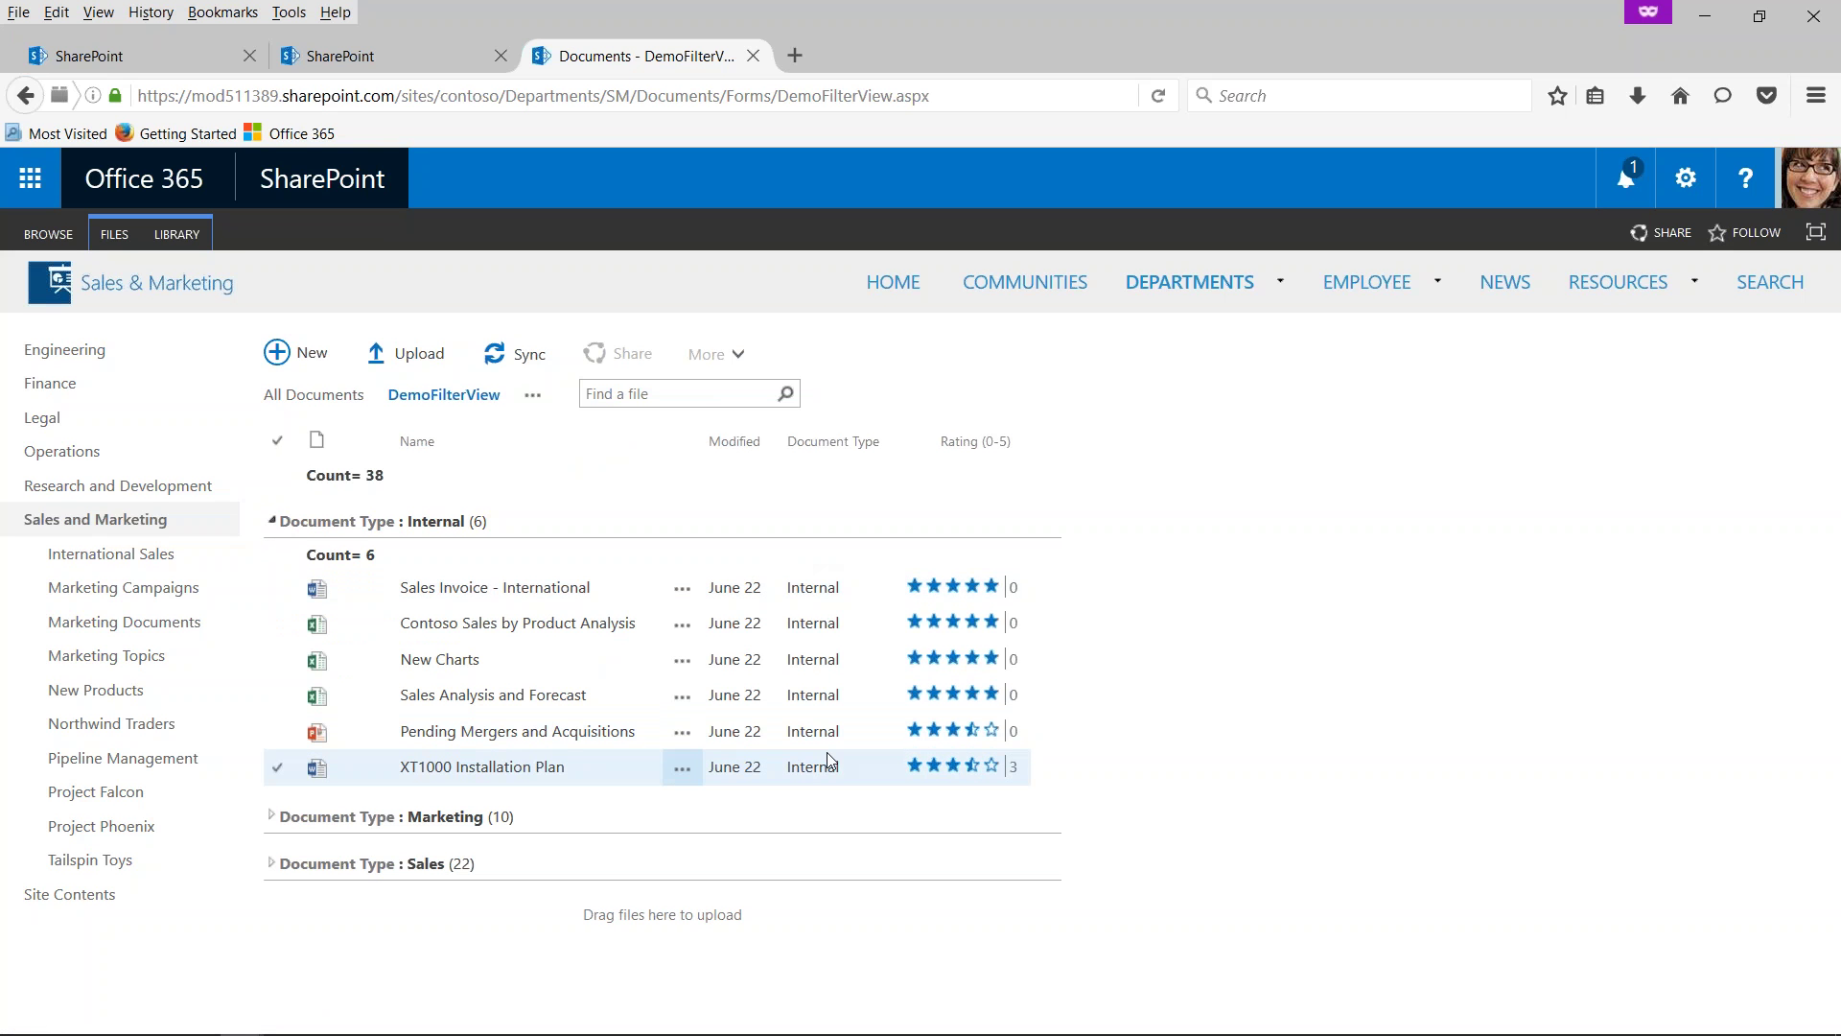
left_click(272, 521)
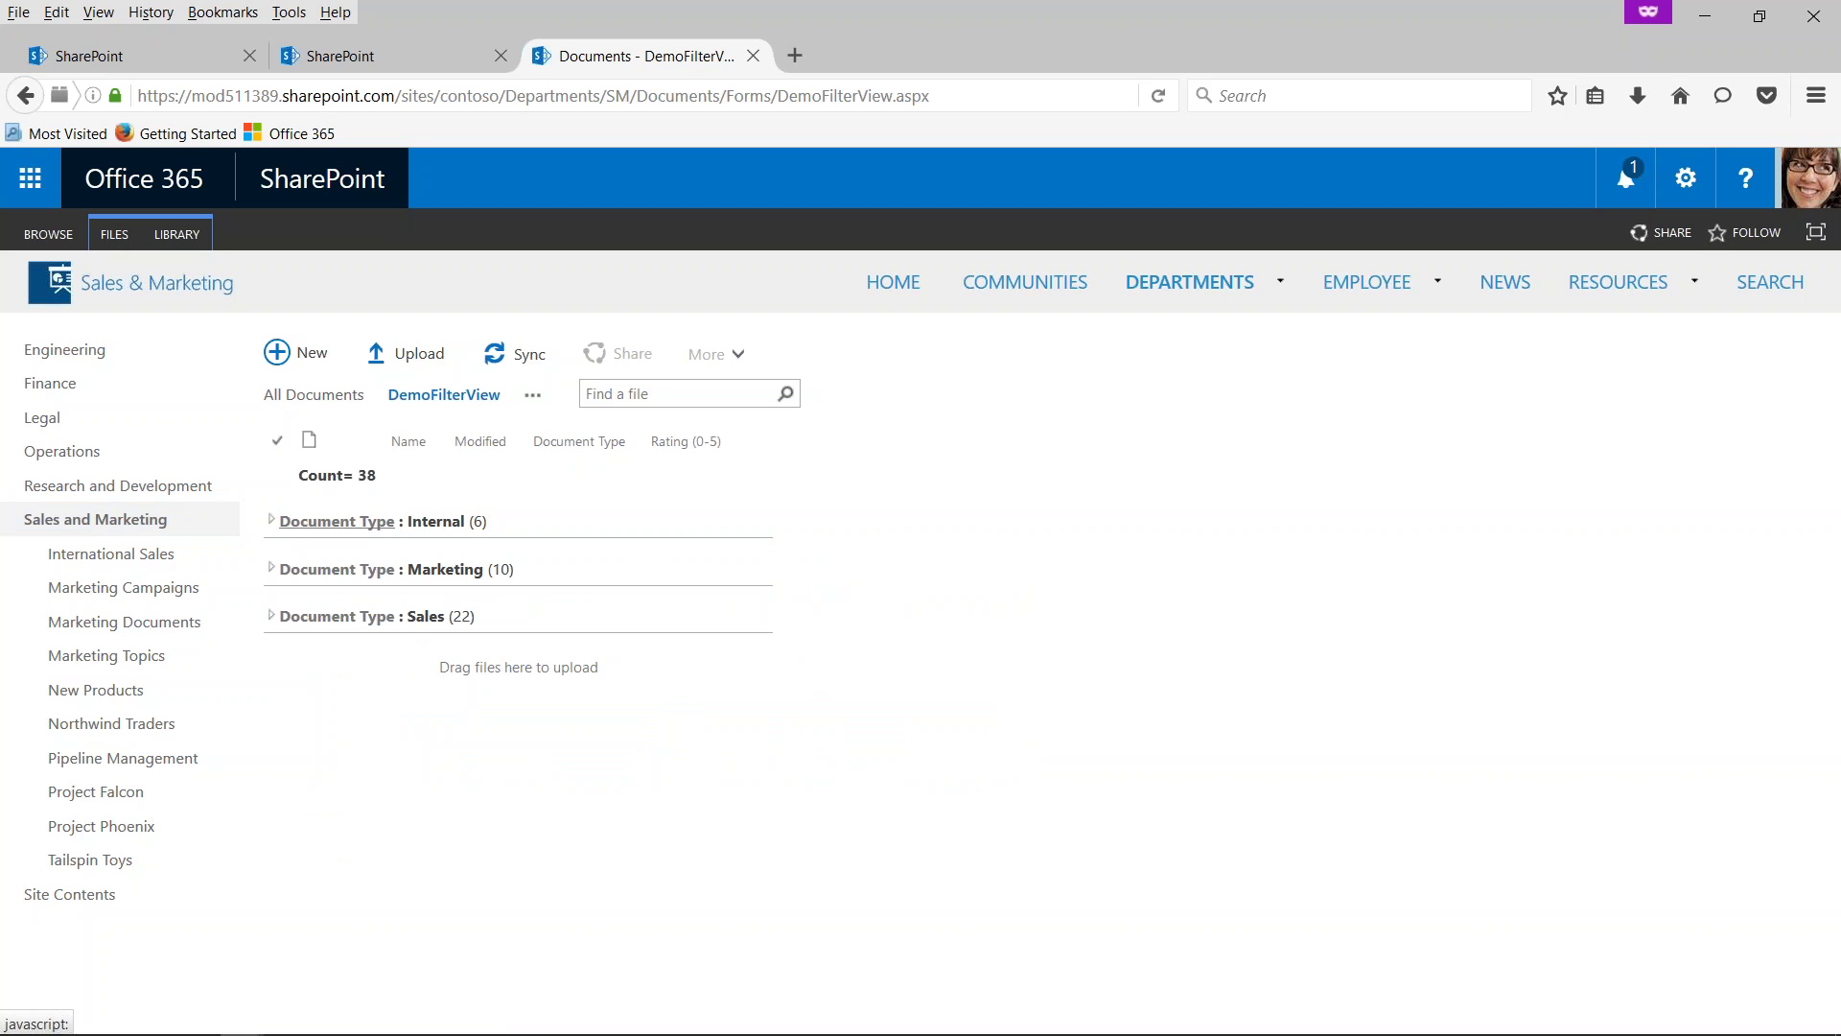
left_click(336, 521)
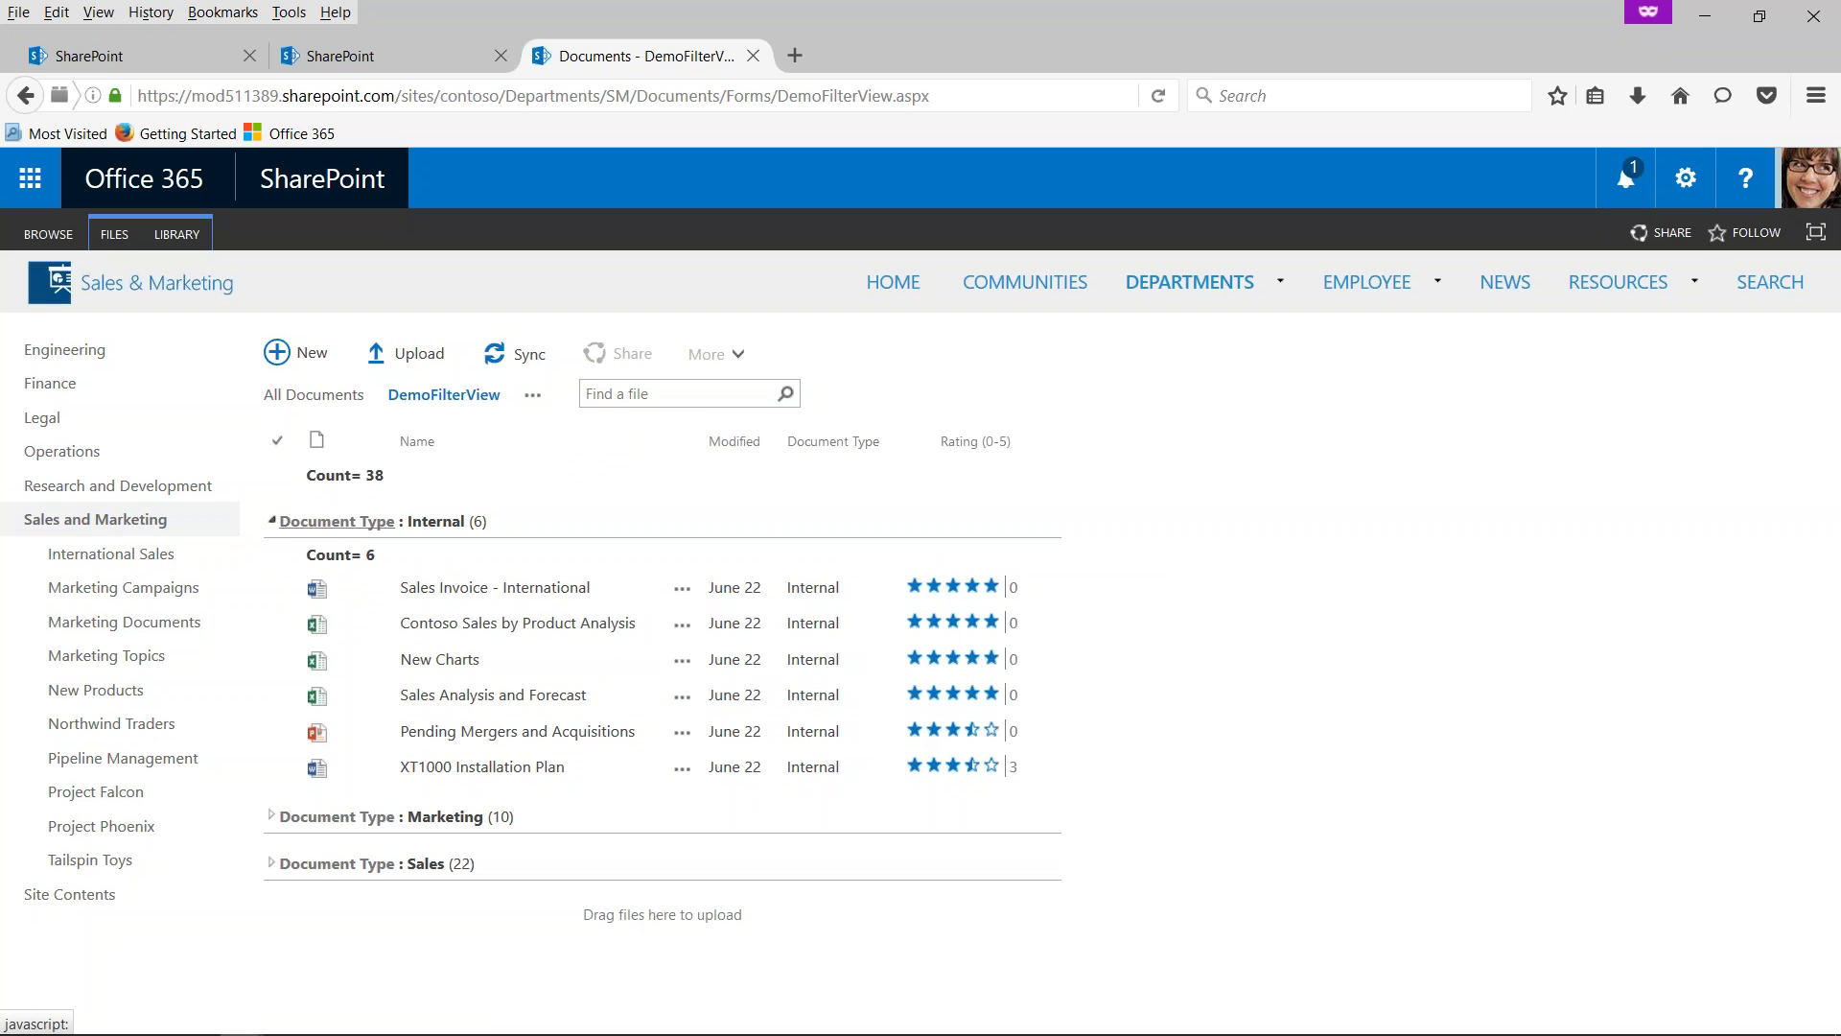
left_click(271, 817)
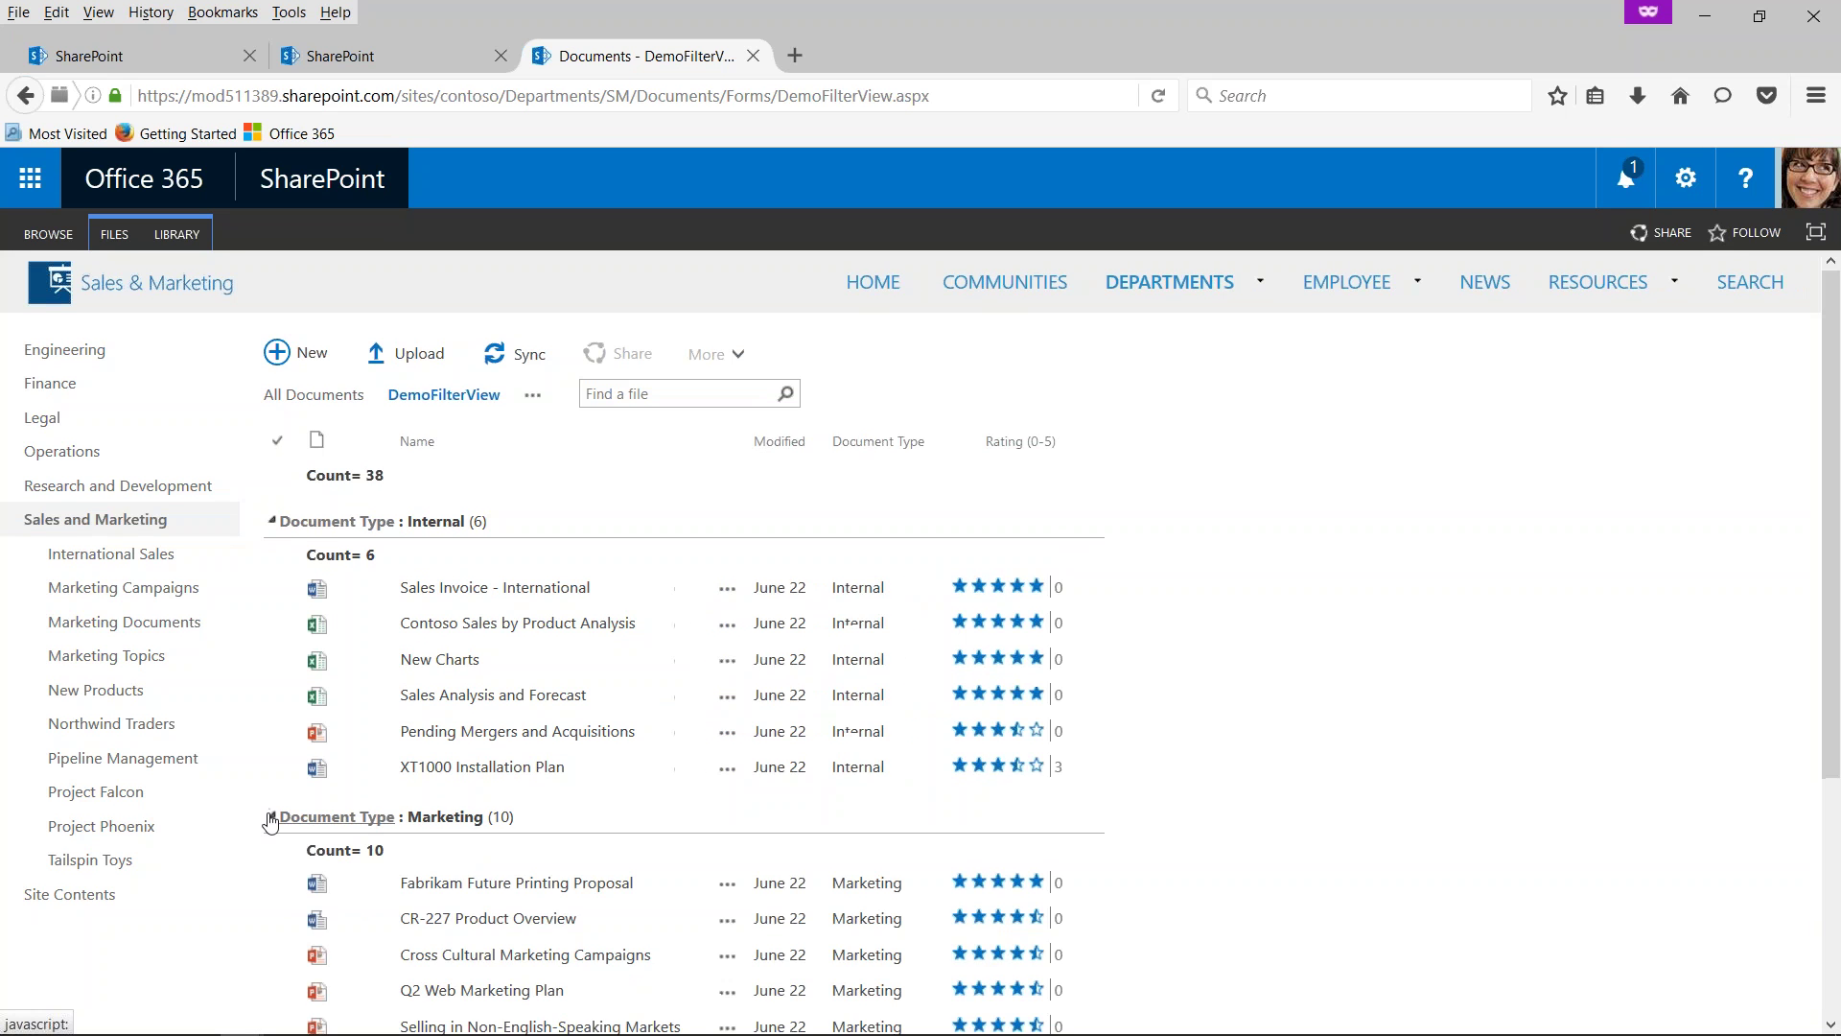
left_click(271, 817)
left_click(272, 865)
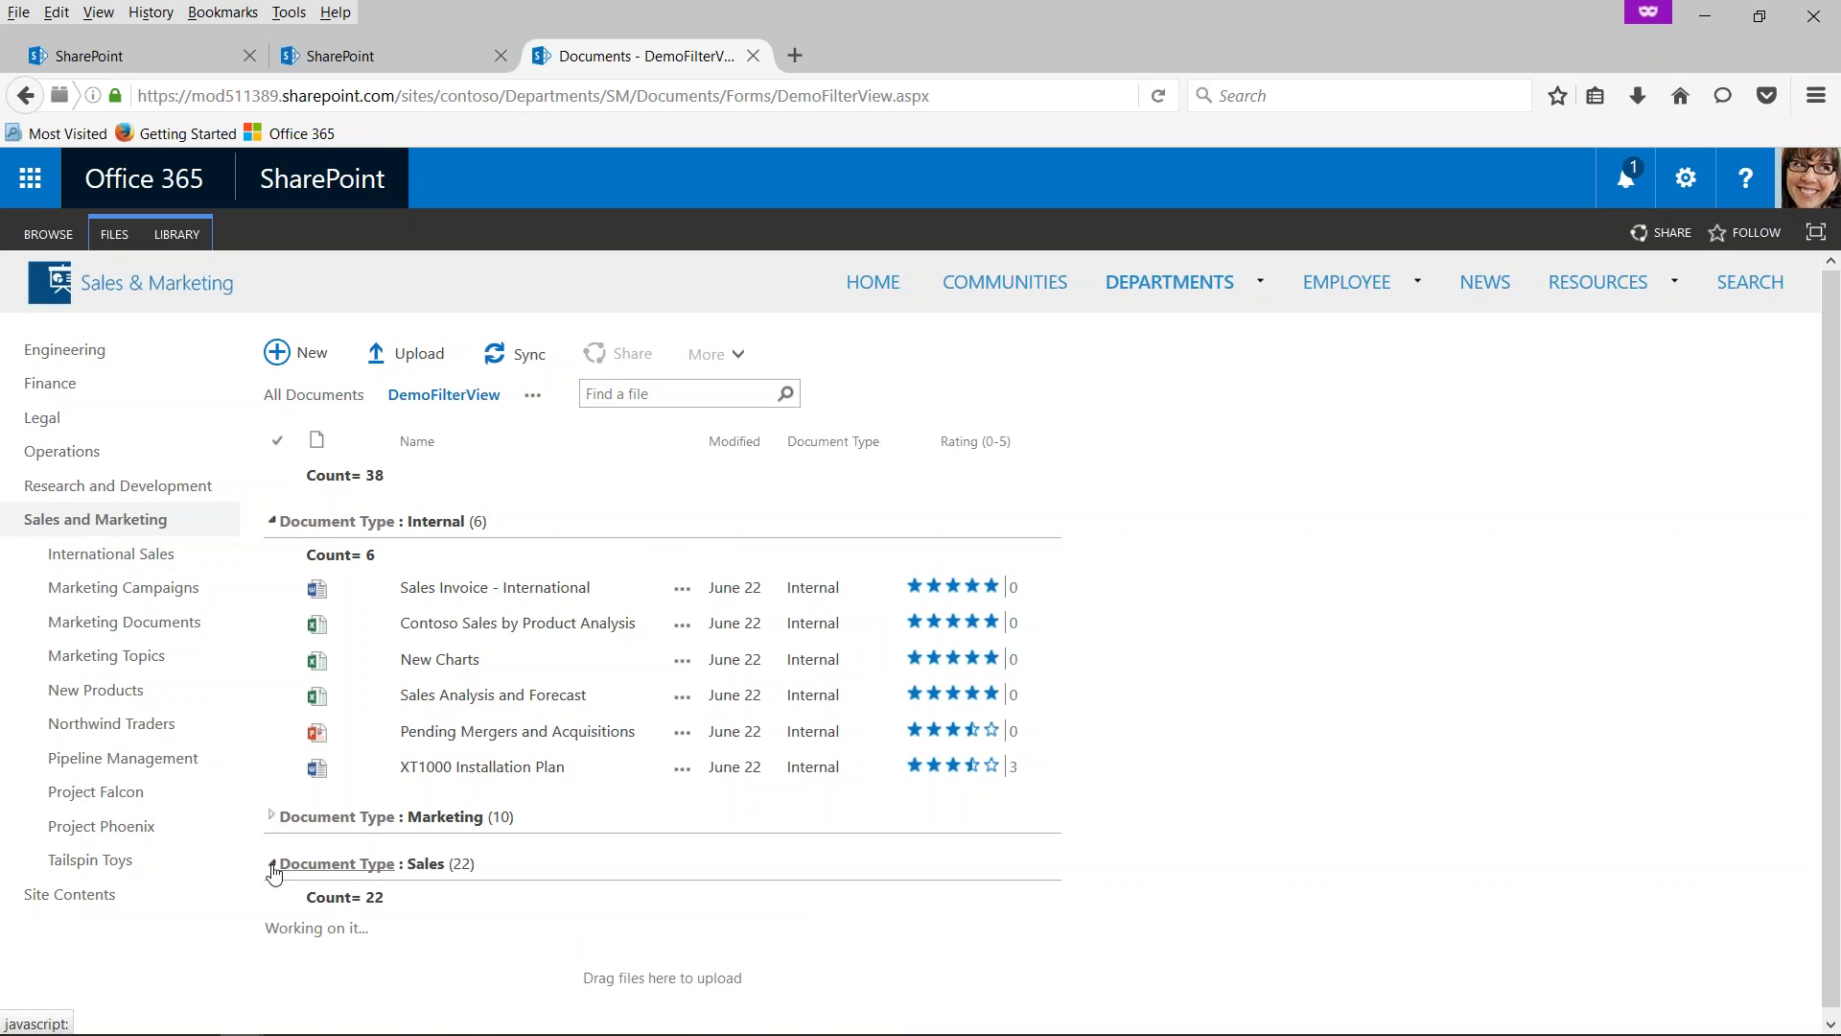
left_click(271, 865)
- Reopen the settings of DemoFilterView and remove the Document Type column from its displayed columns
left_click(180, 238)
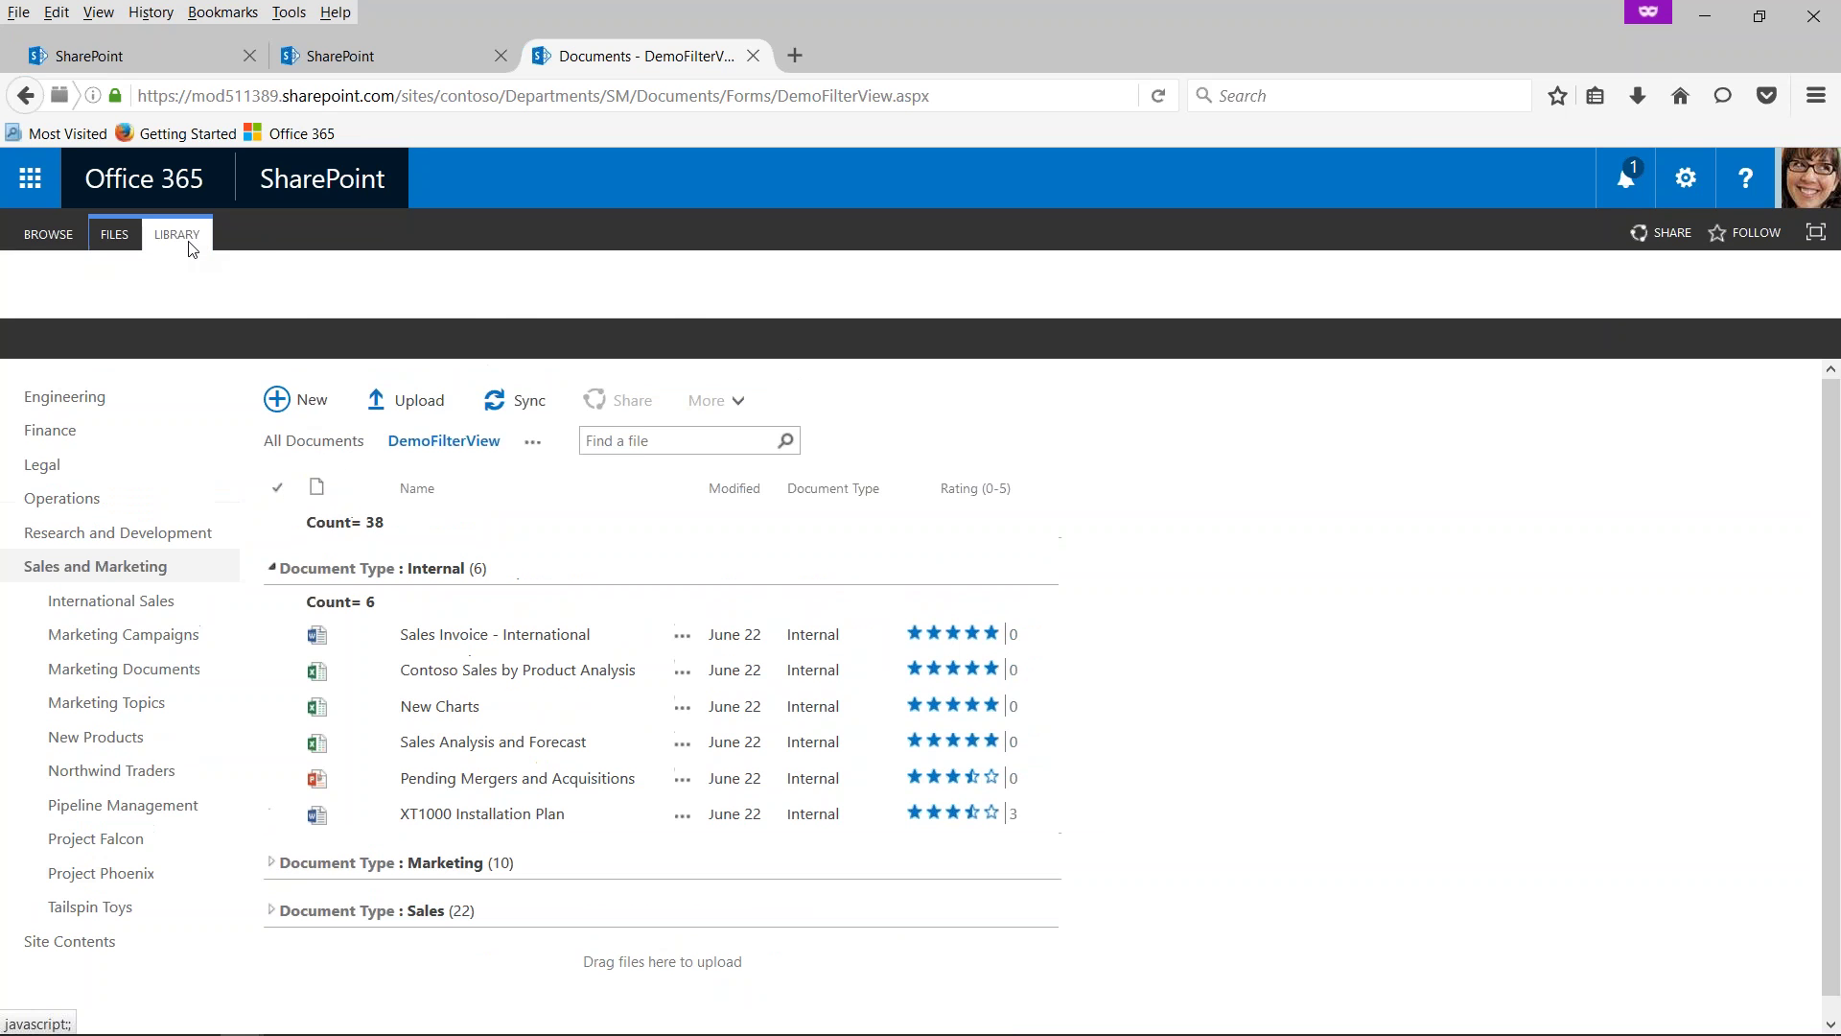
left_click(230, 262)
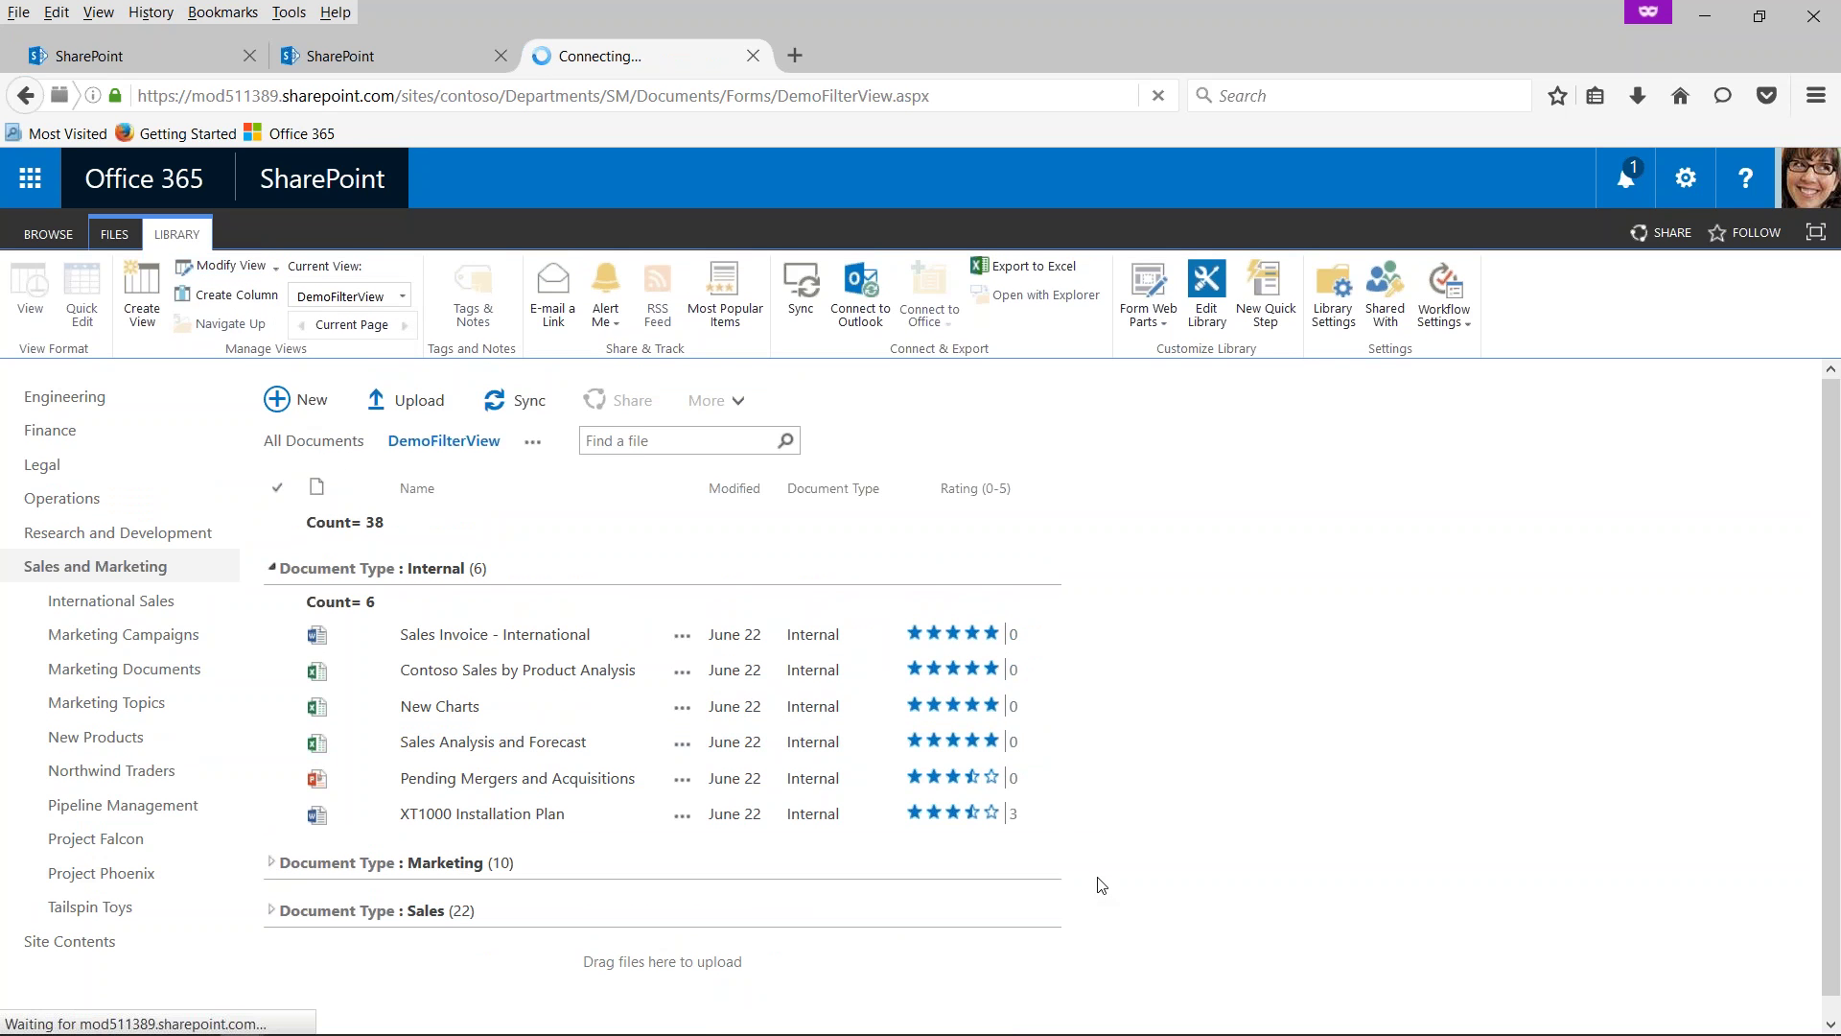
scroll(1342, 738, "down", 2)
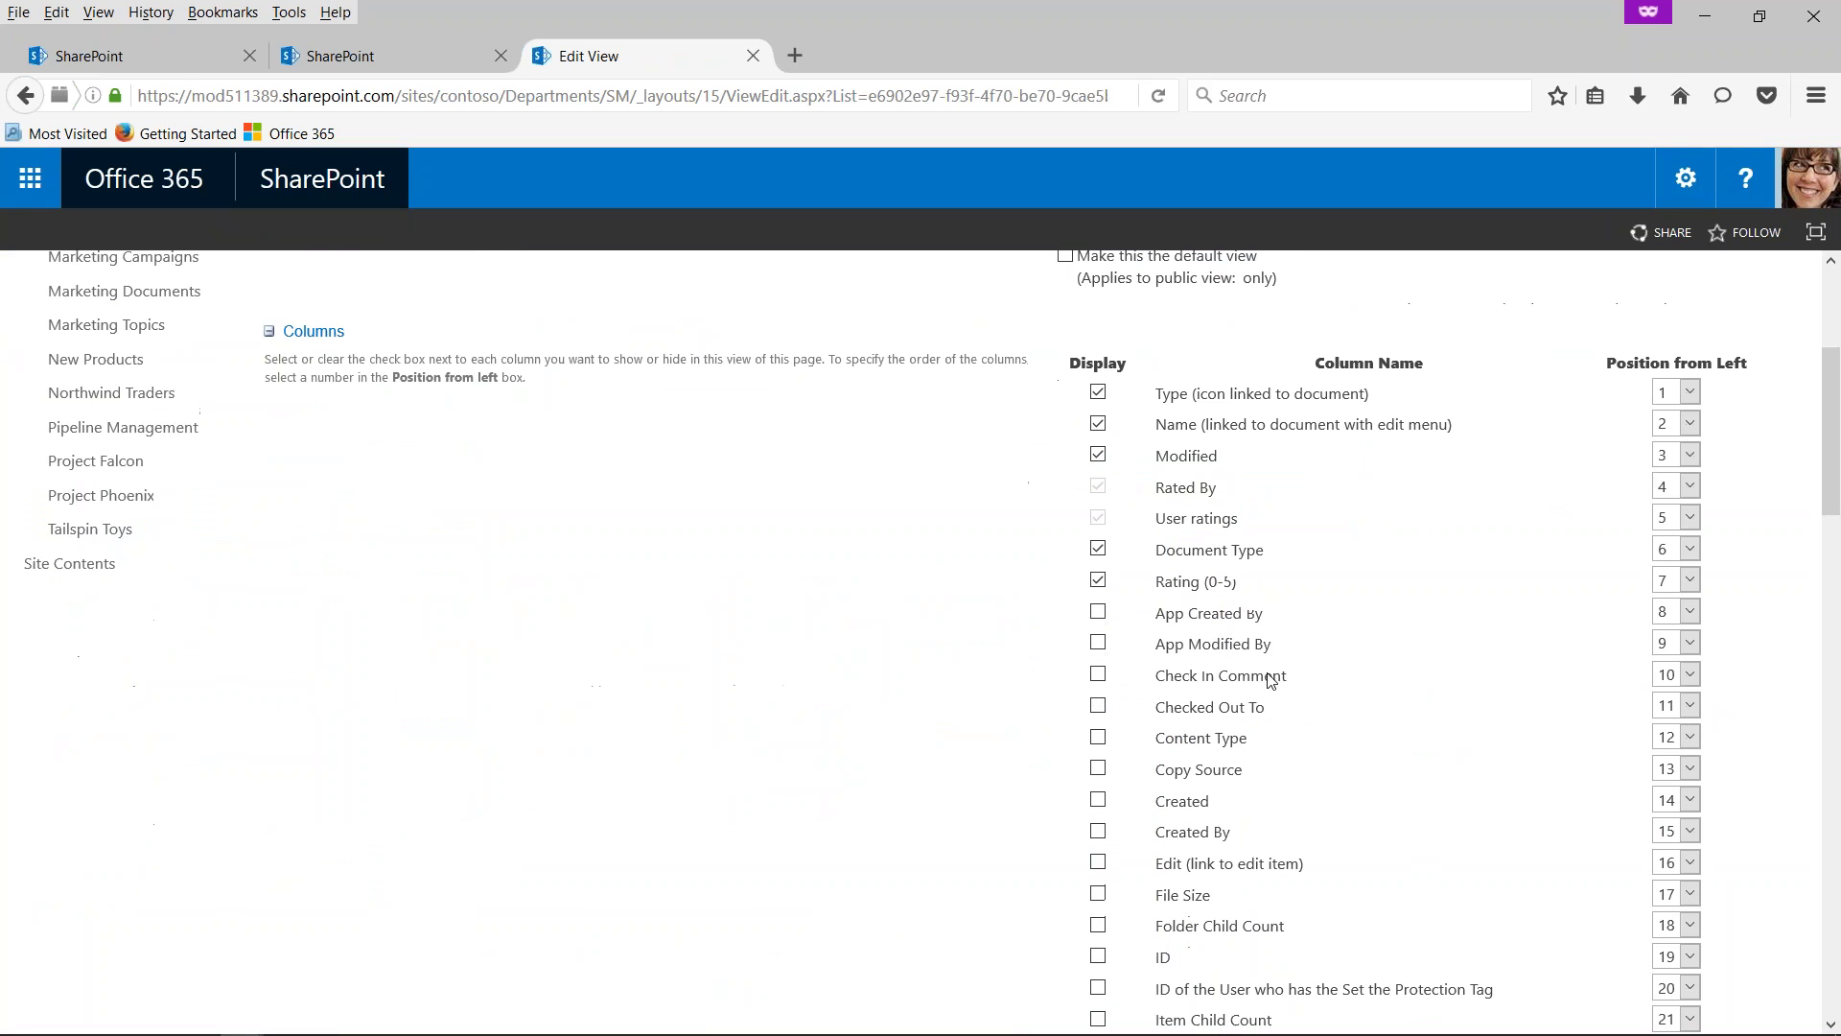
scroll(1346, 740, "down", 1)
left_click(1098, 415)
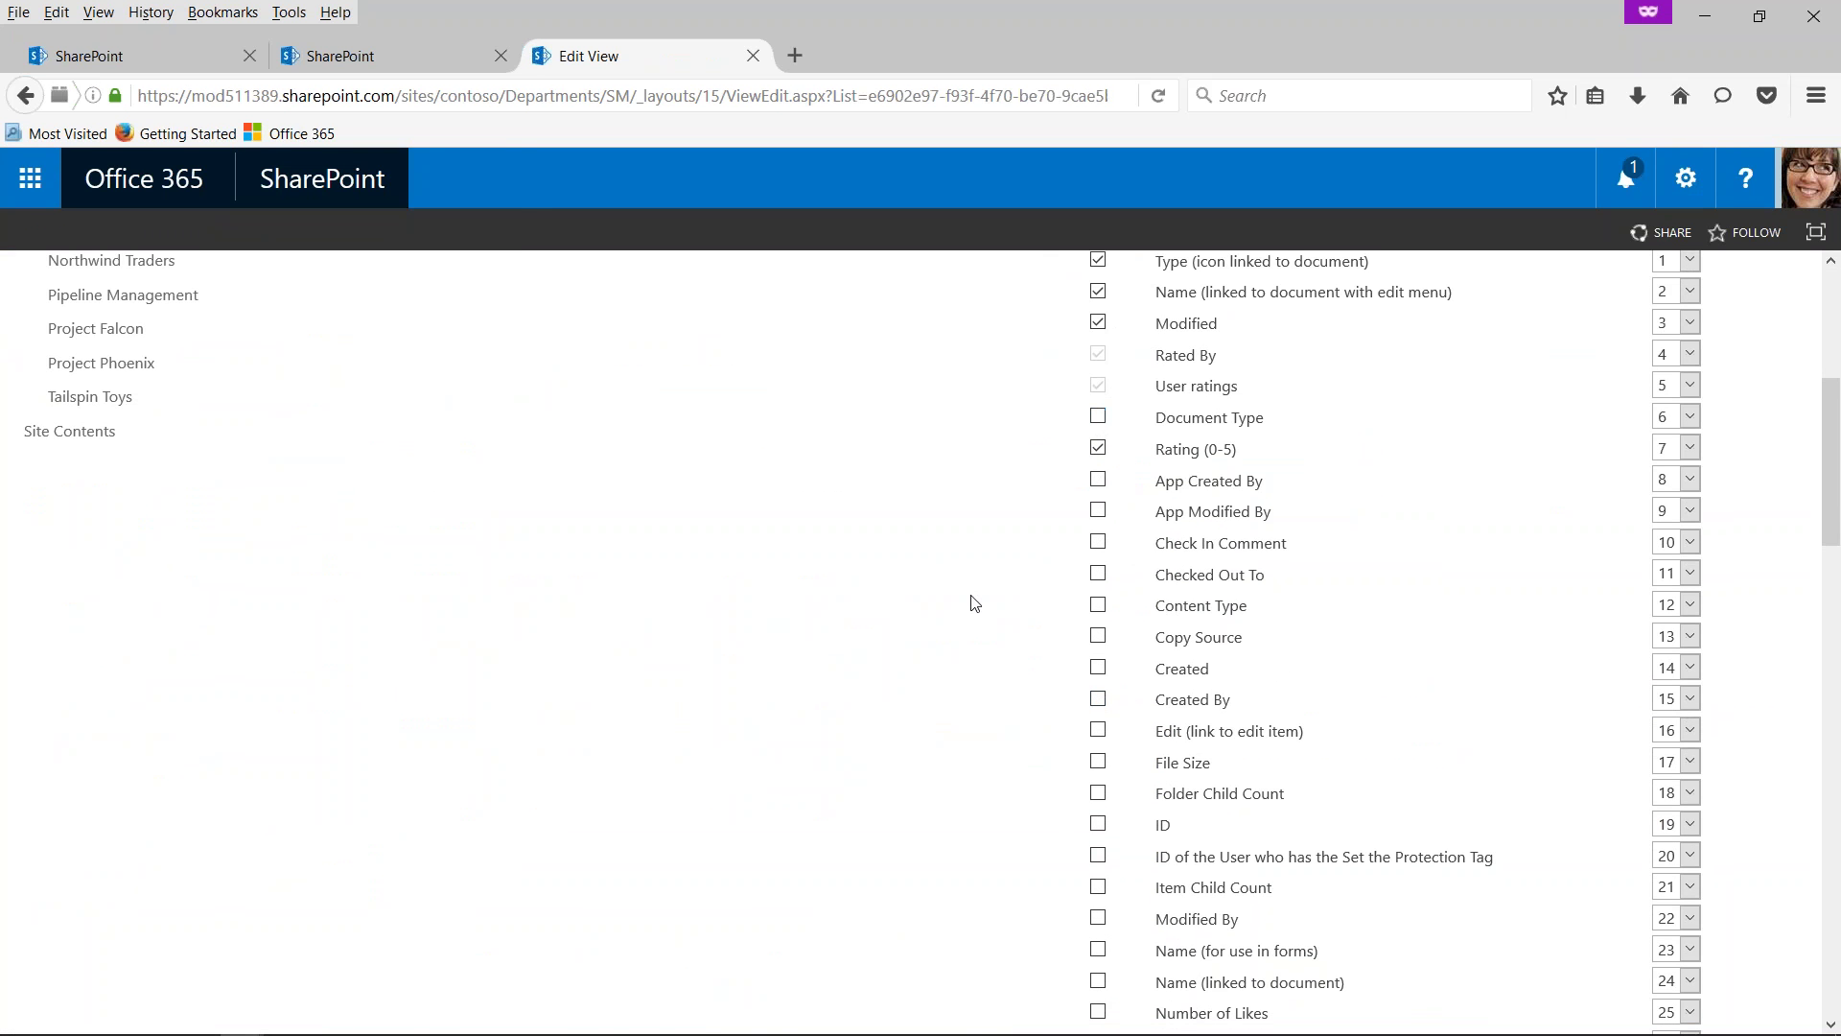
- Check the view's Group By settings and set the first sort column to Rating (0-5) in descending order
scroll(974, 603, "down", 7)
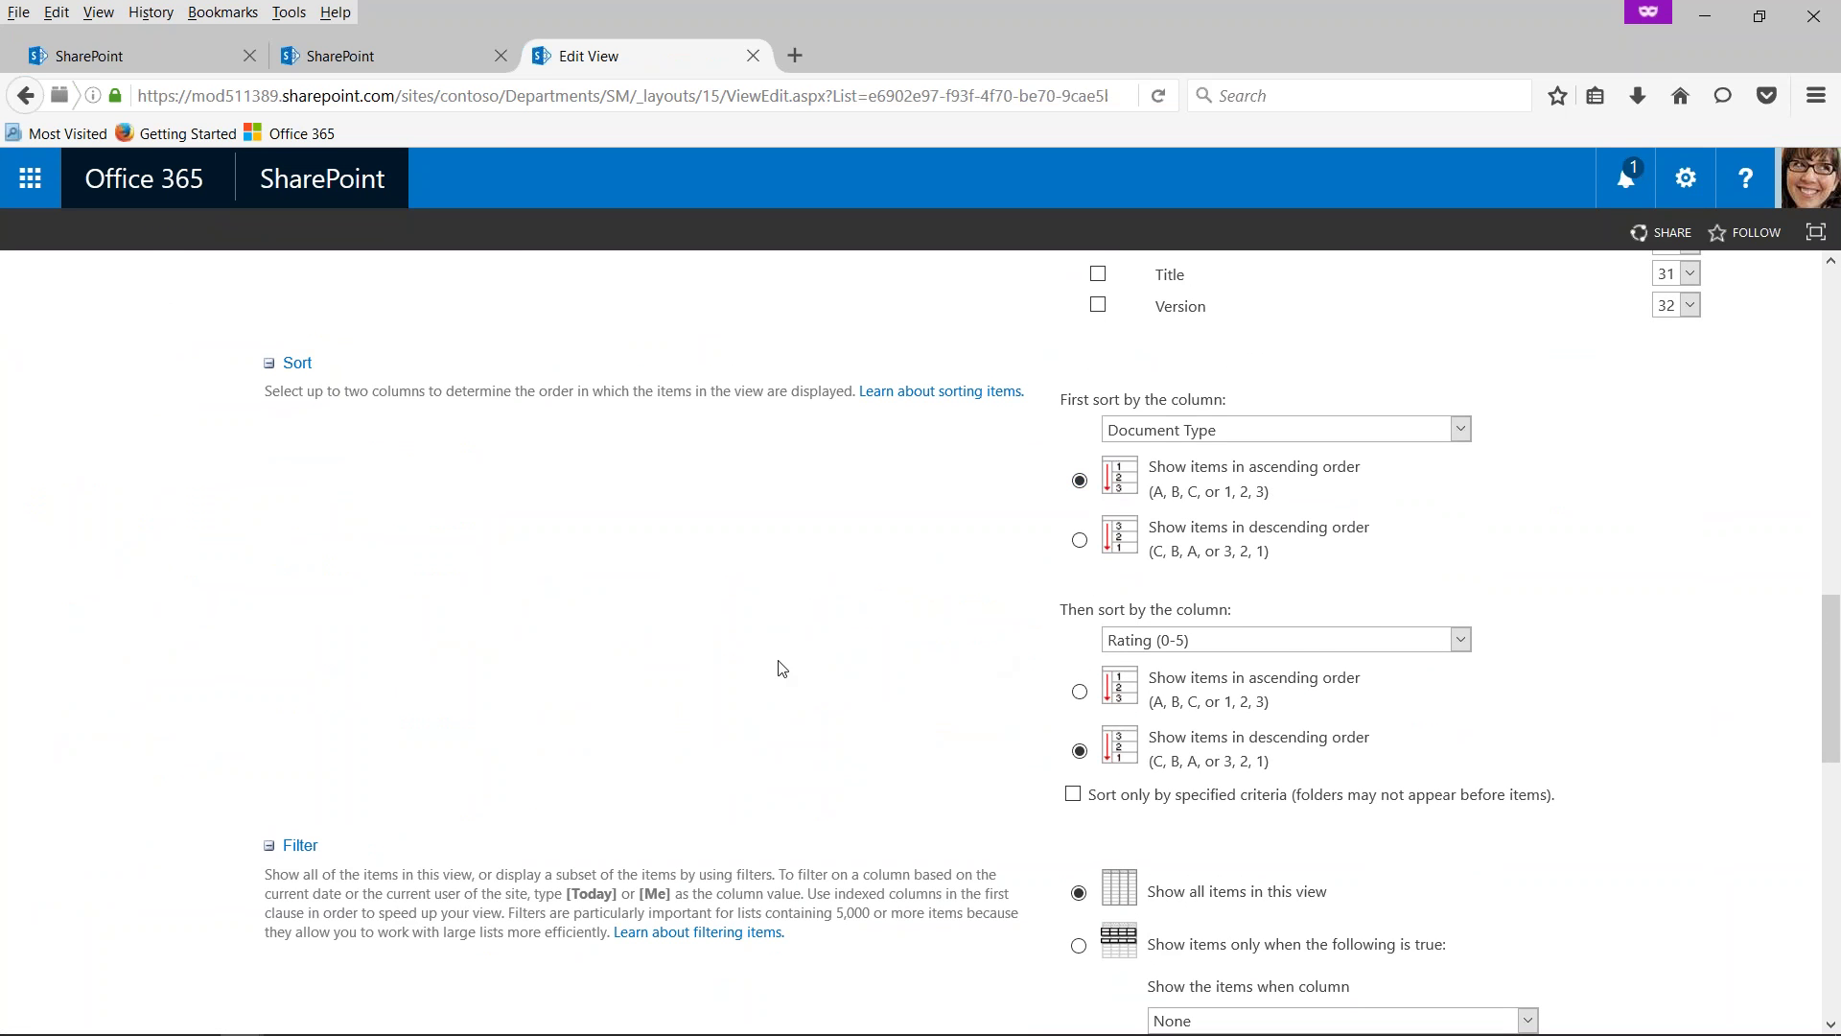
scroll(648, 710, "down", 6)
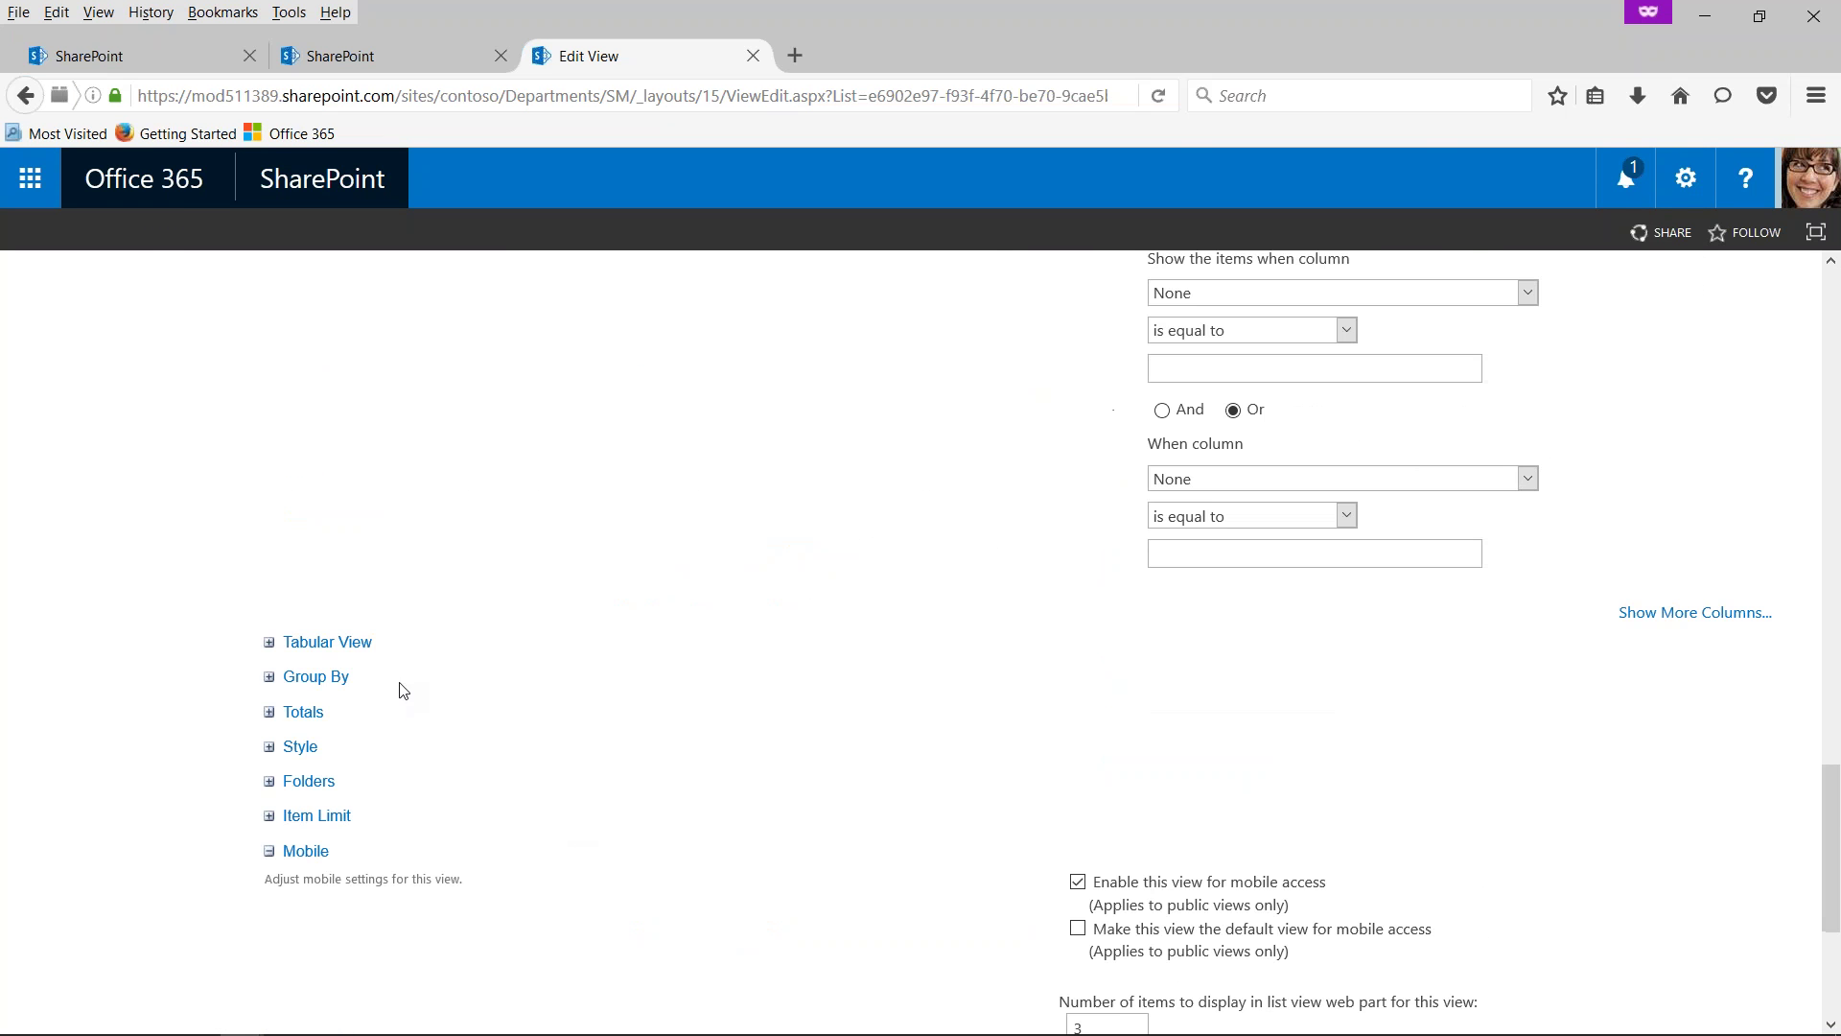
left_click(269, 678)
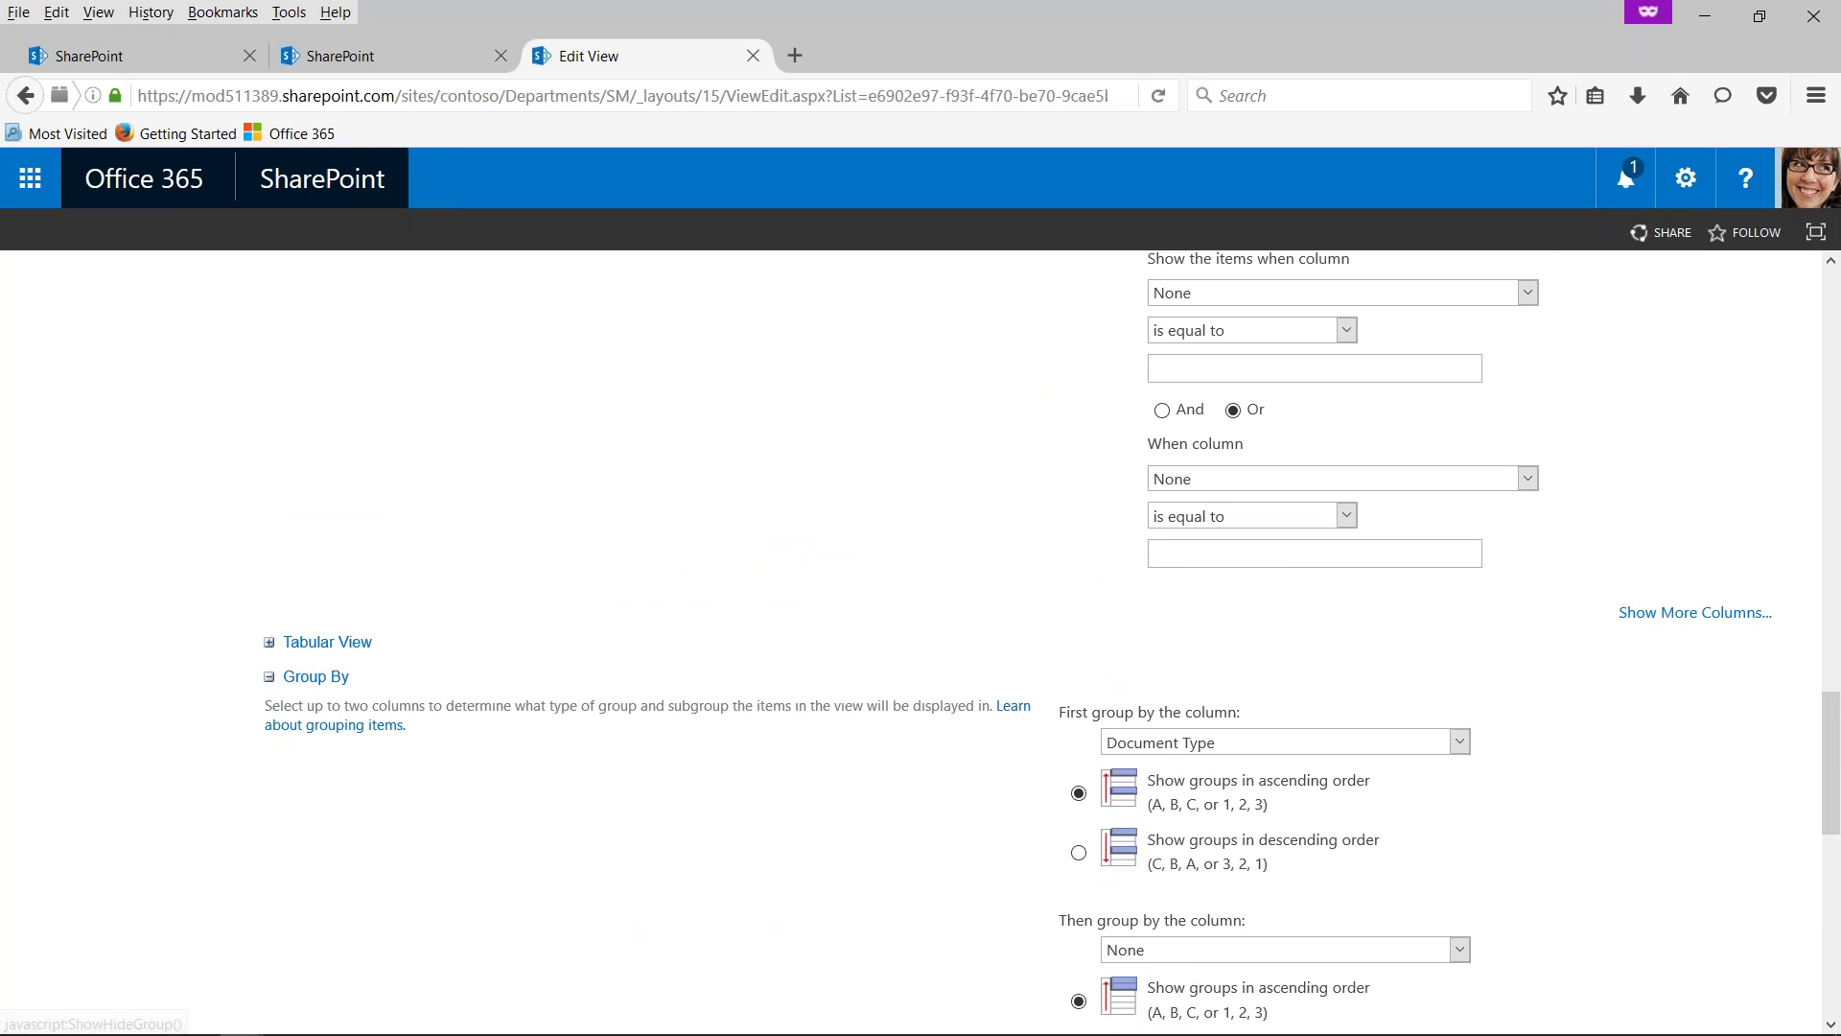
scroll(270, 687, "up", 5)
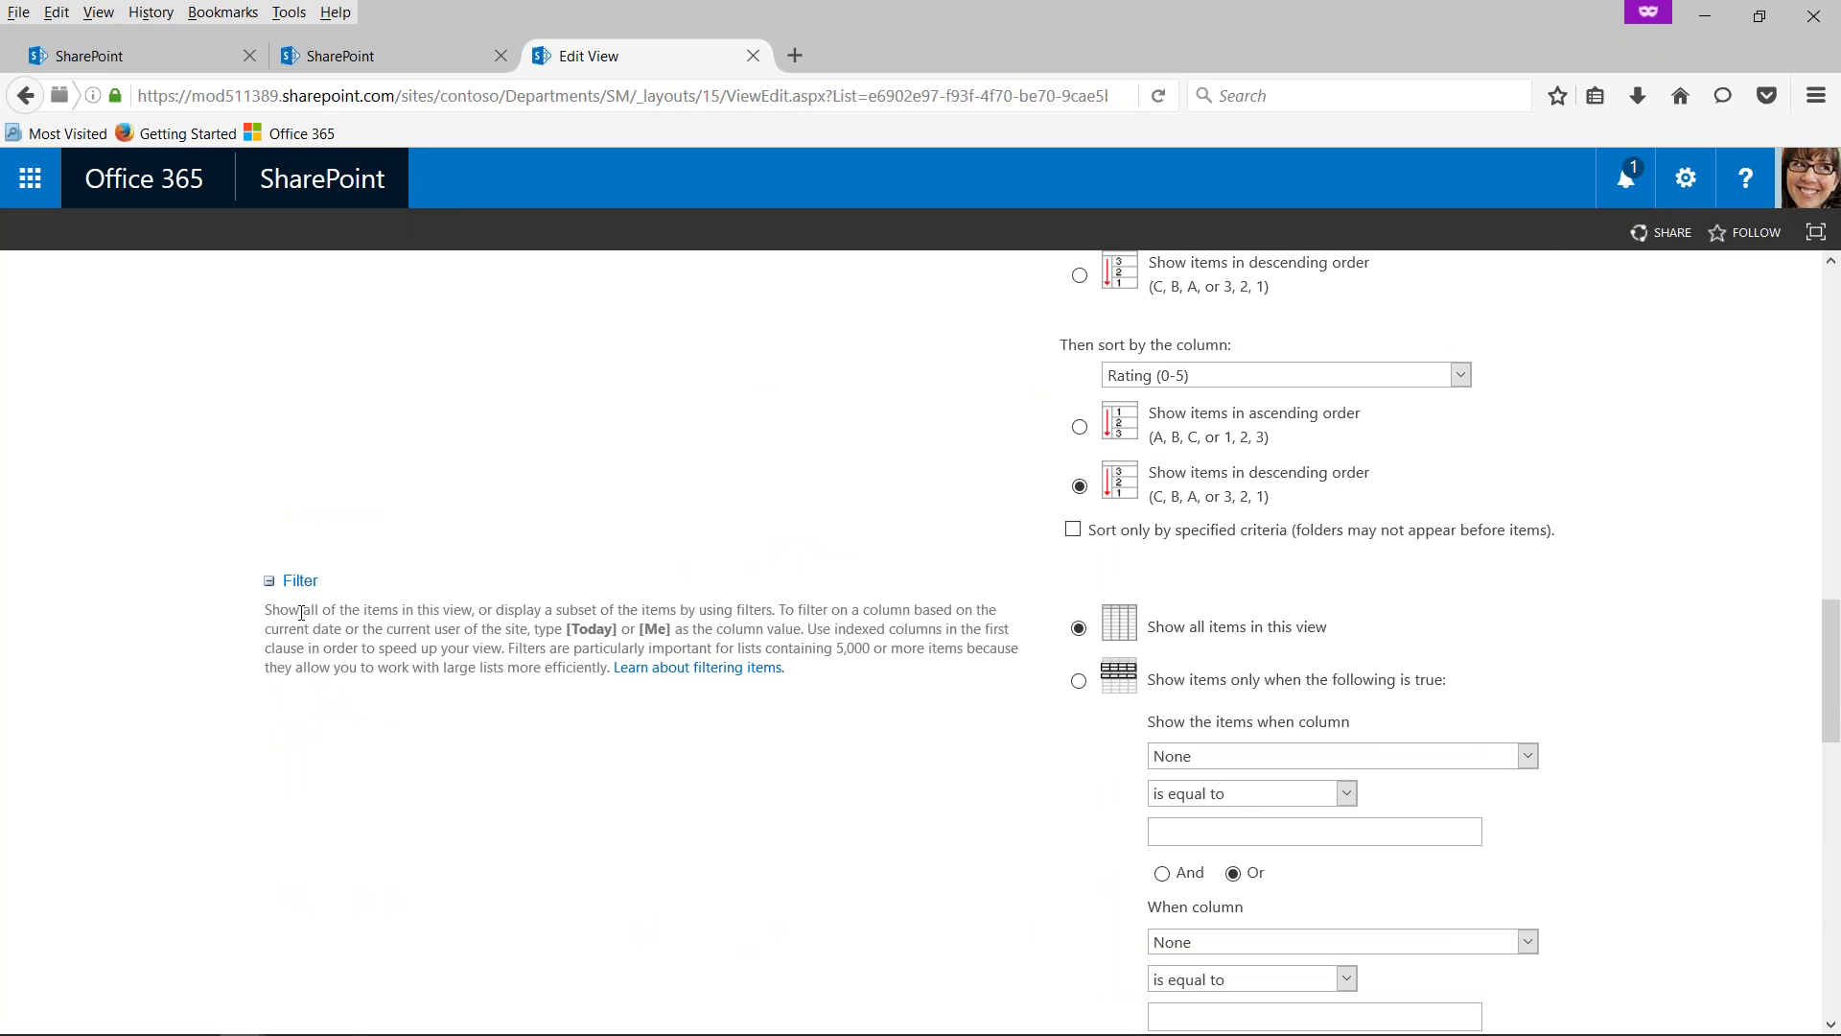
scroll(358, 610, "up", 3)
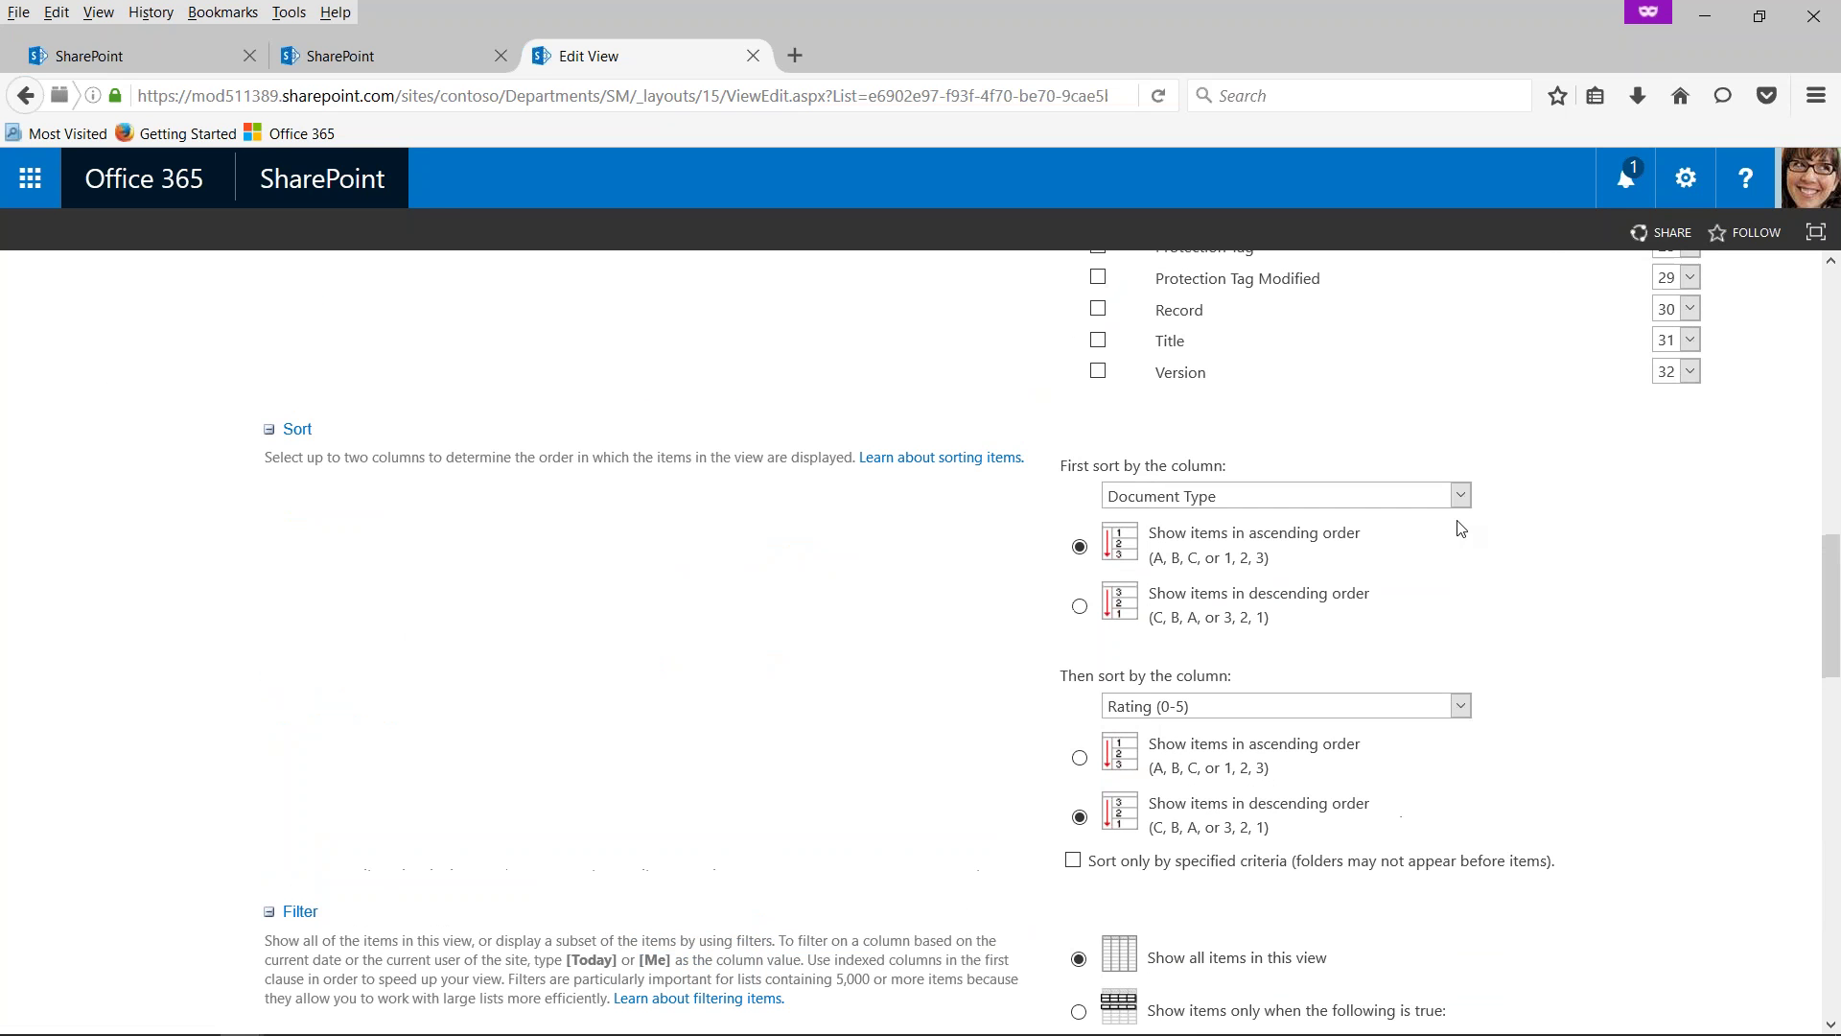
left_click(1458, 496)
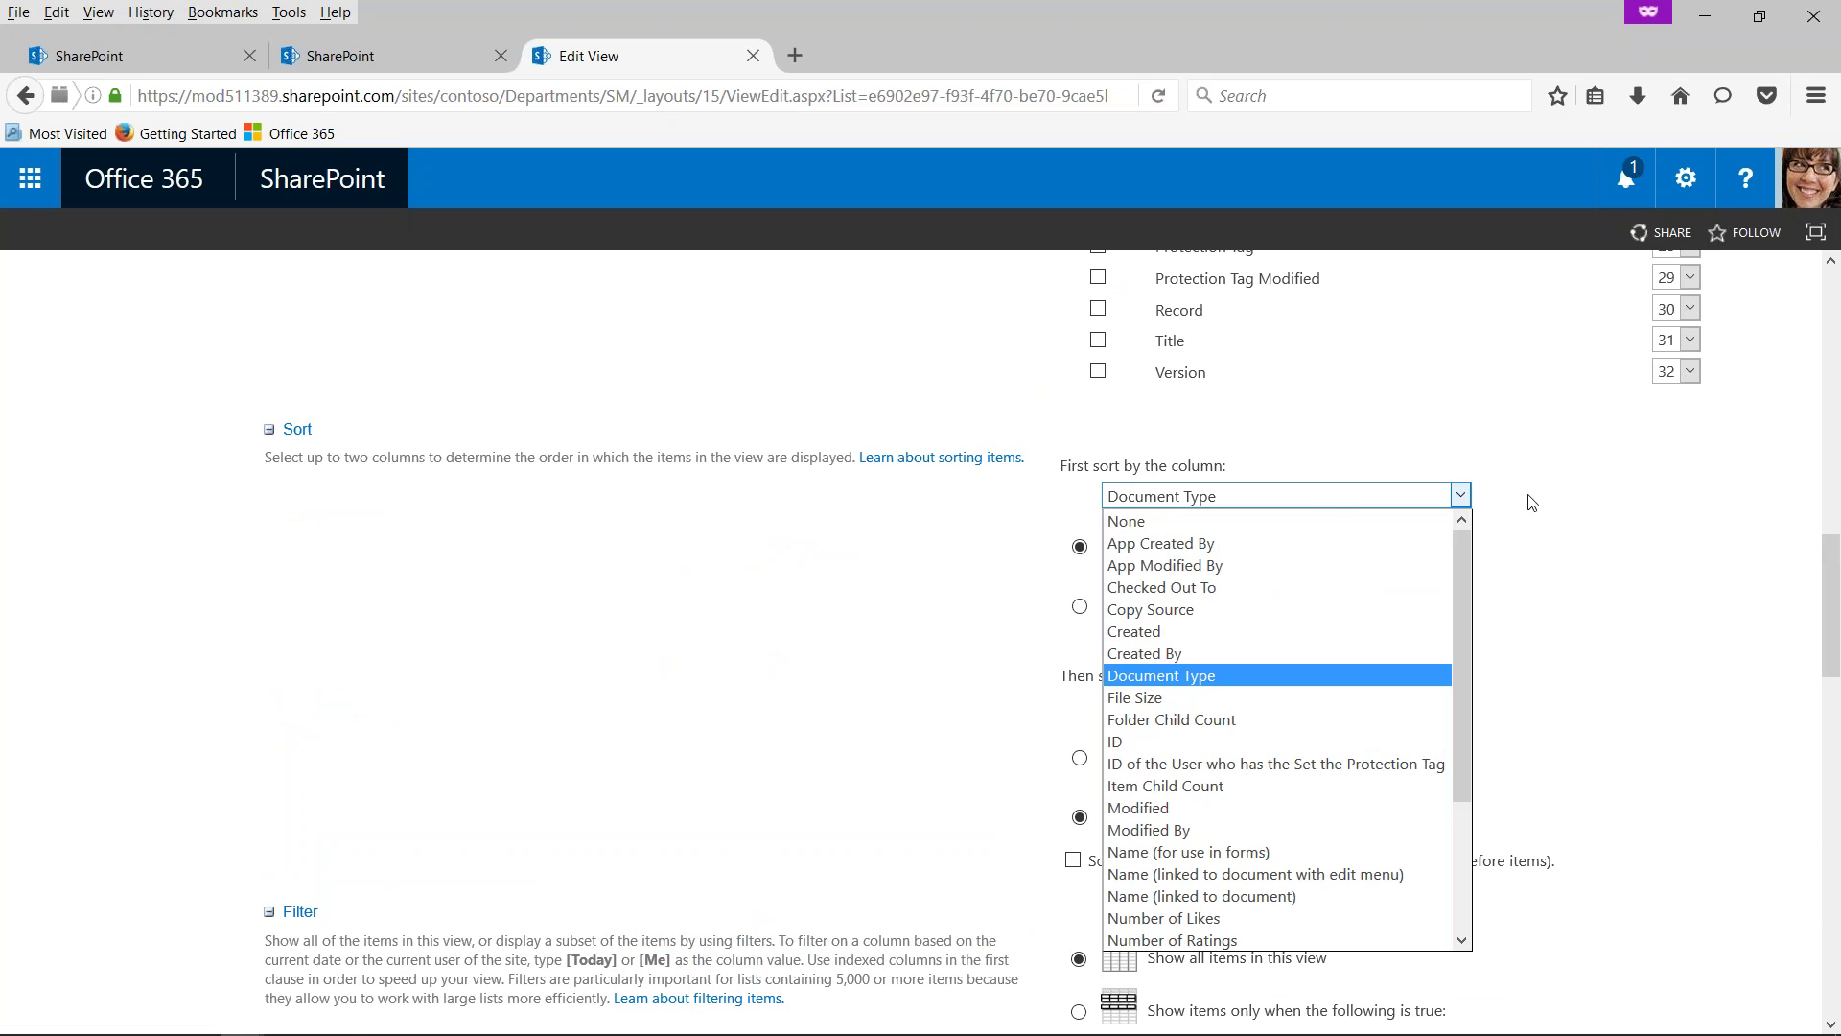
left_click(1554, 491)
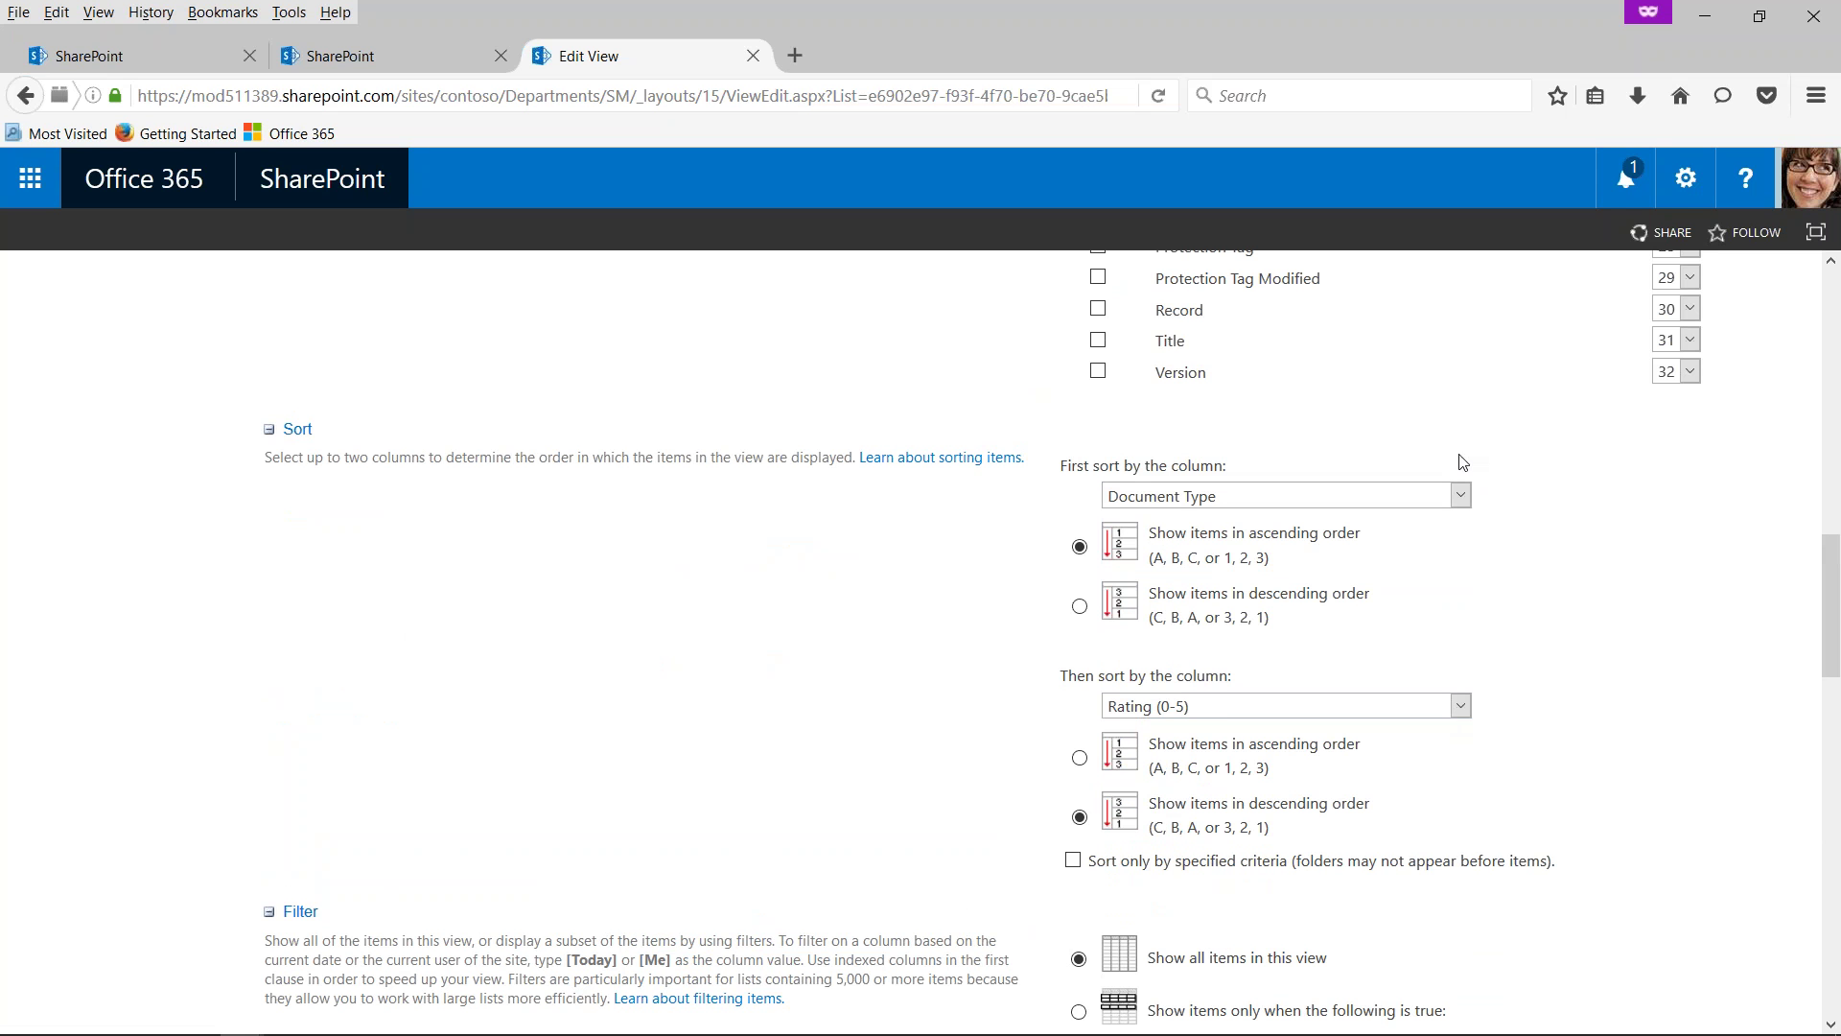
left_click(1461, 495)
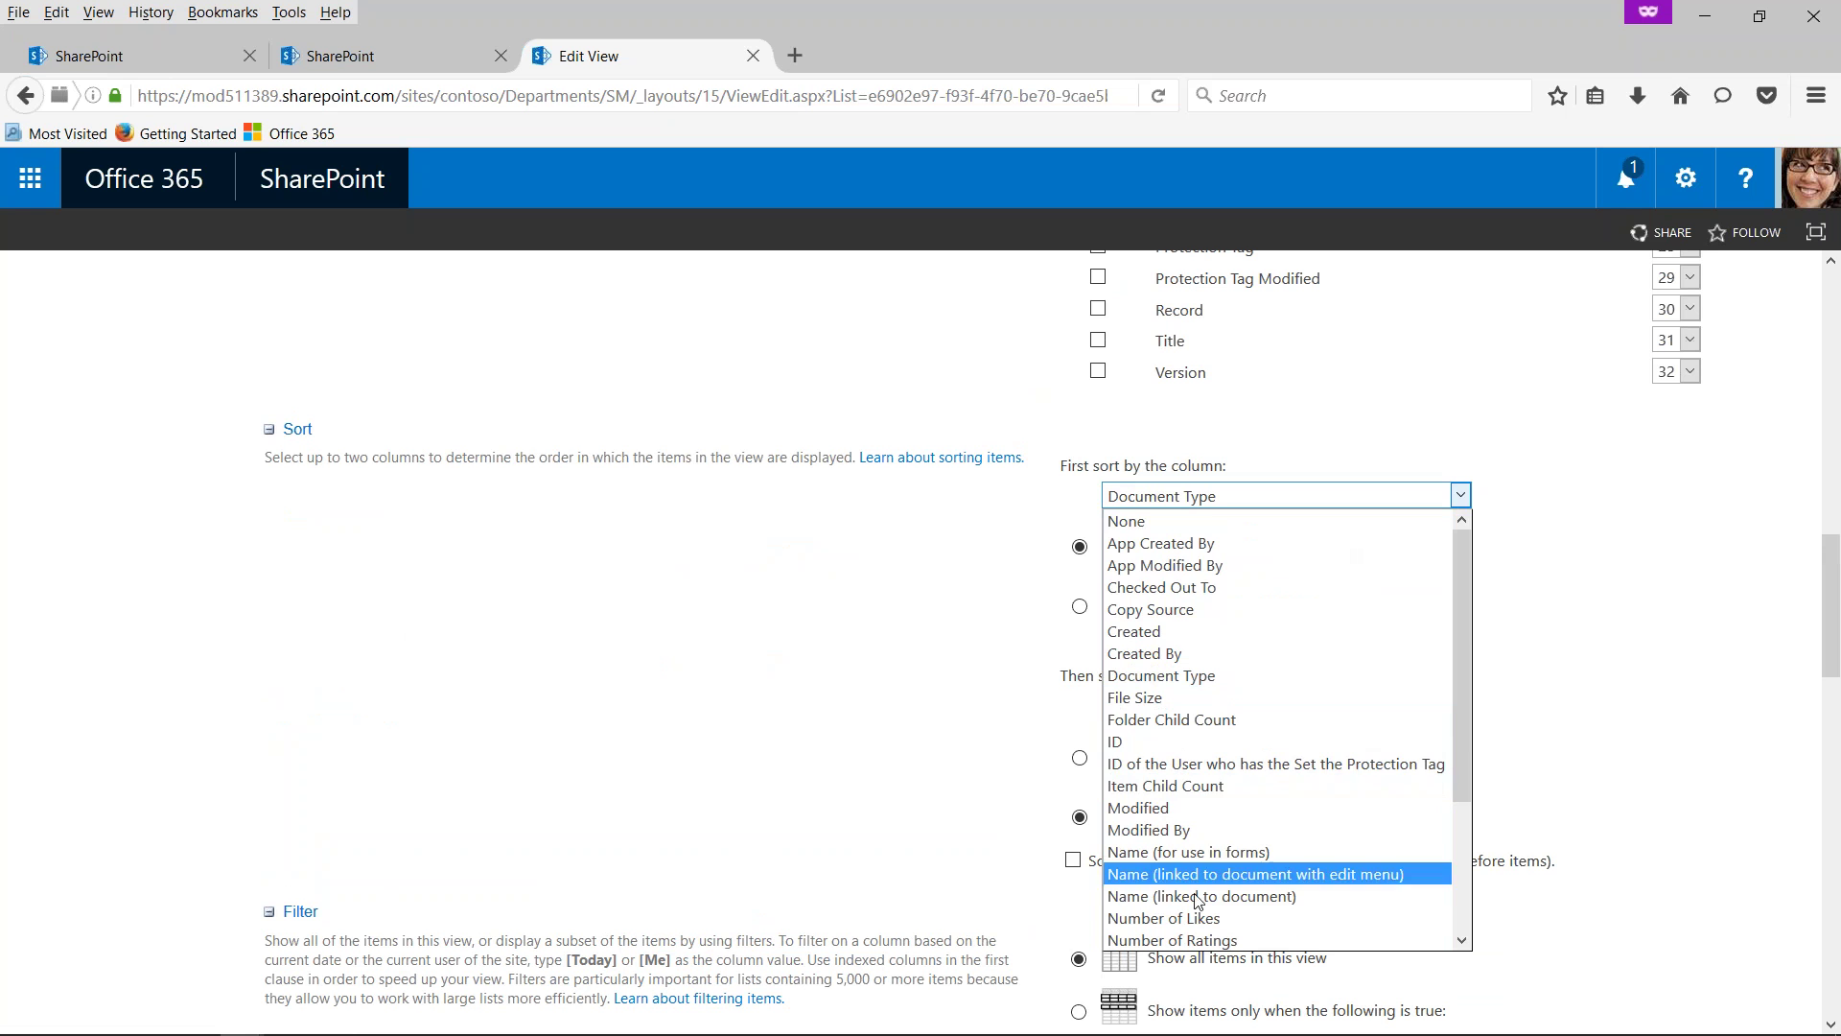
scroll(1212, 807, "down", 3)
left_click(1158, 867)
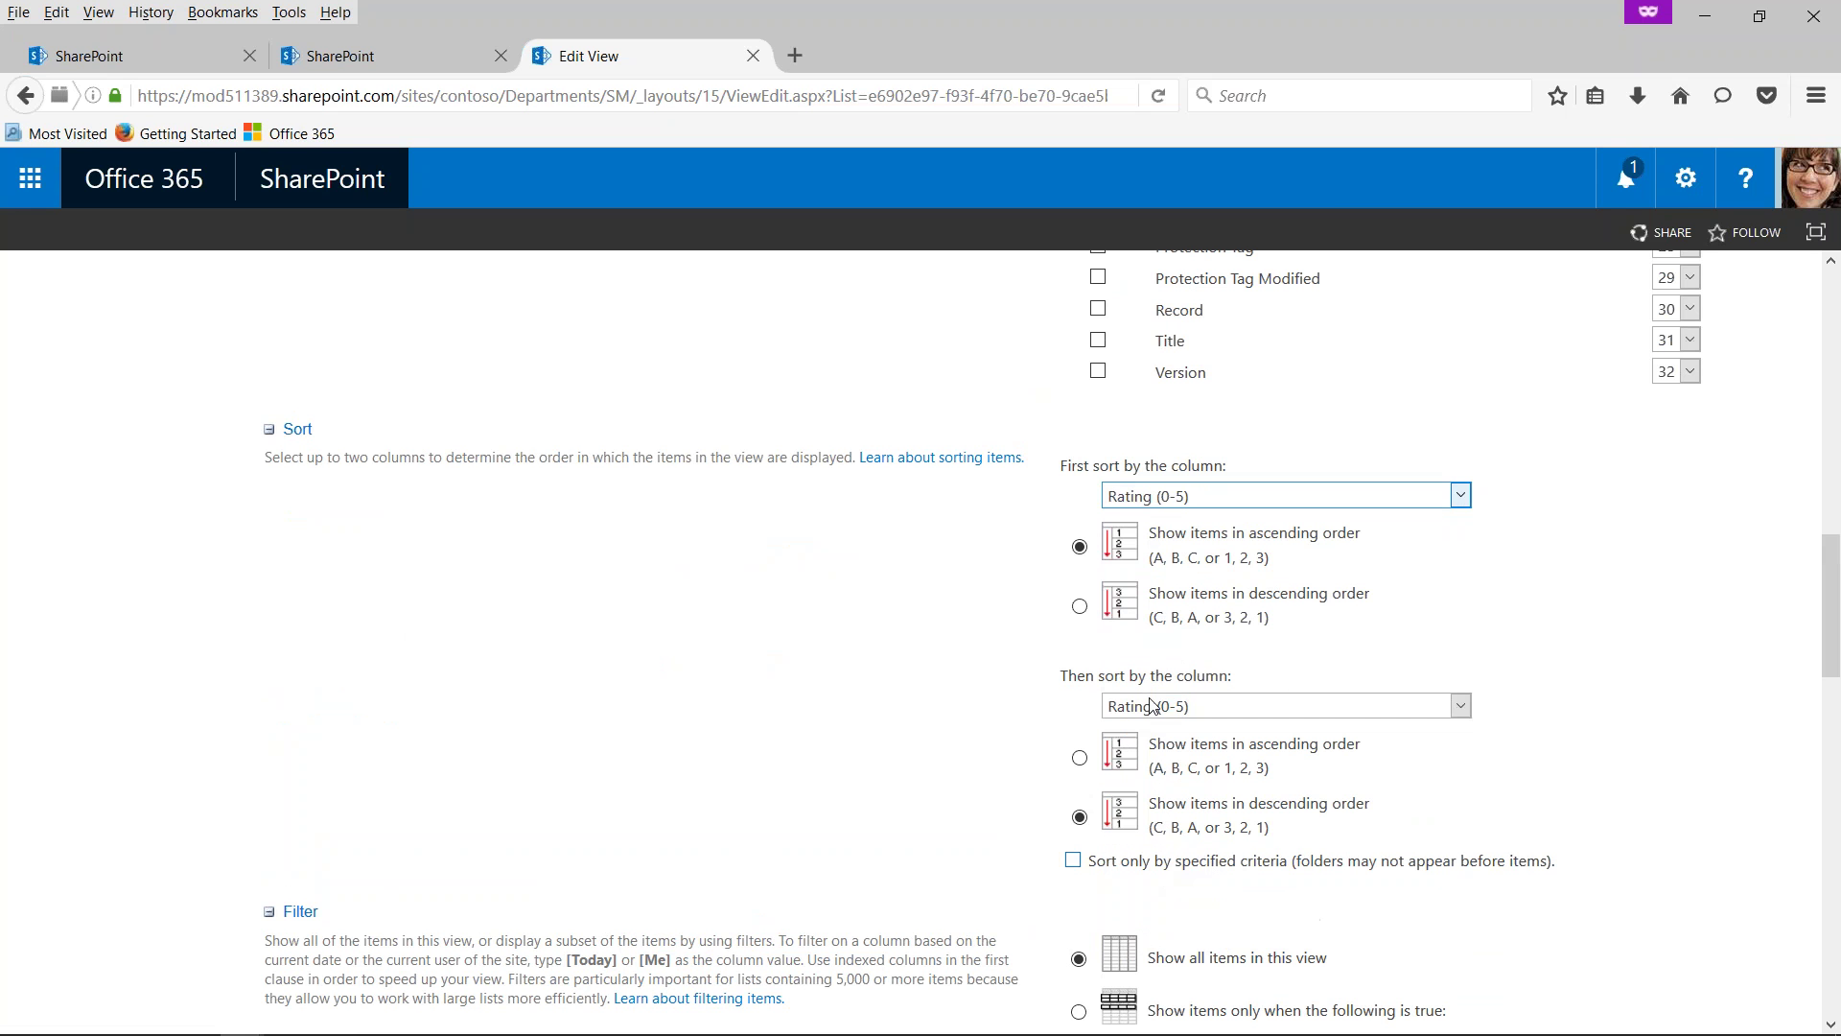
left_click(1080, 606)
- Set the second sort column of DemoFilterView to None, keeping Rating (0-5) as the only sort column
left_click(1461, 706)
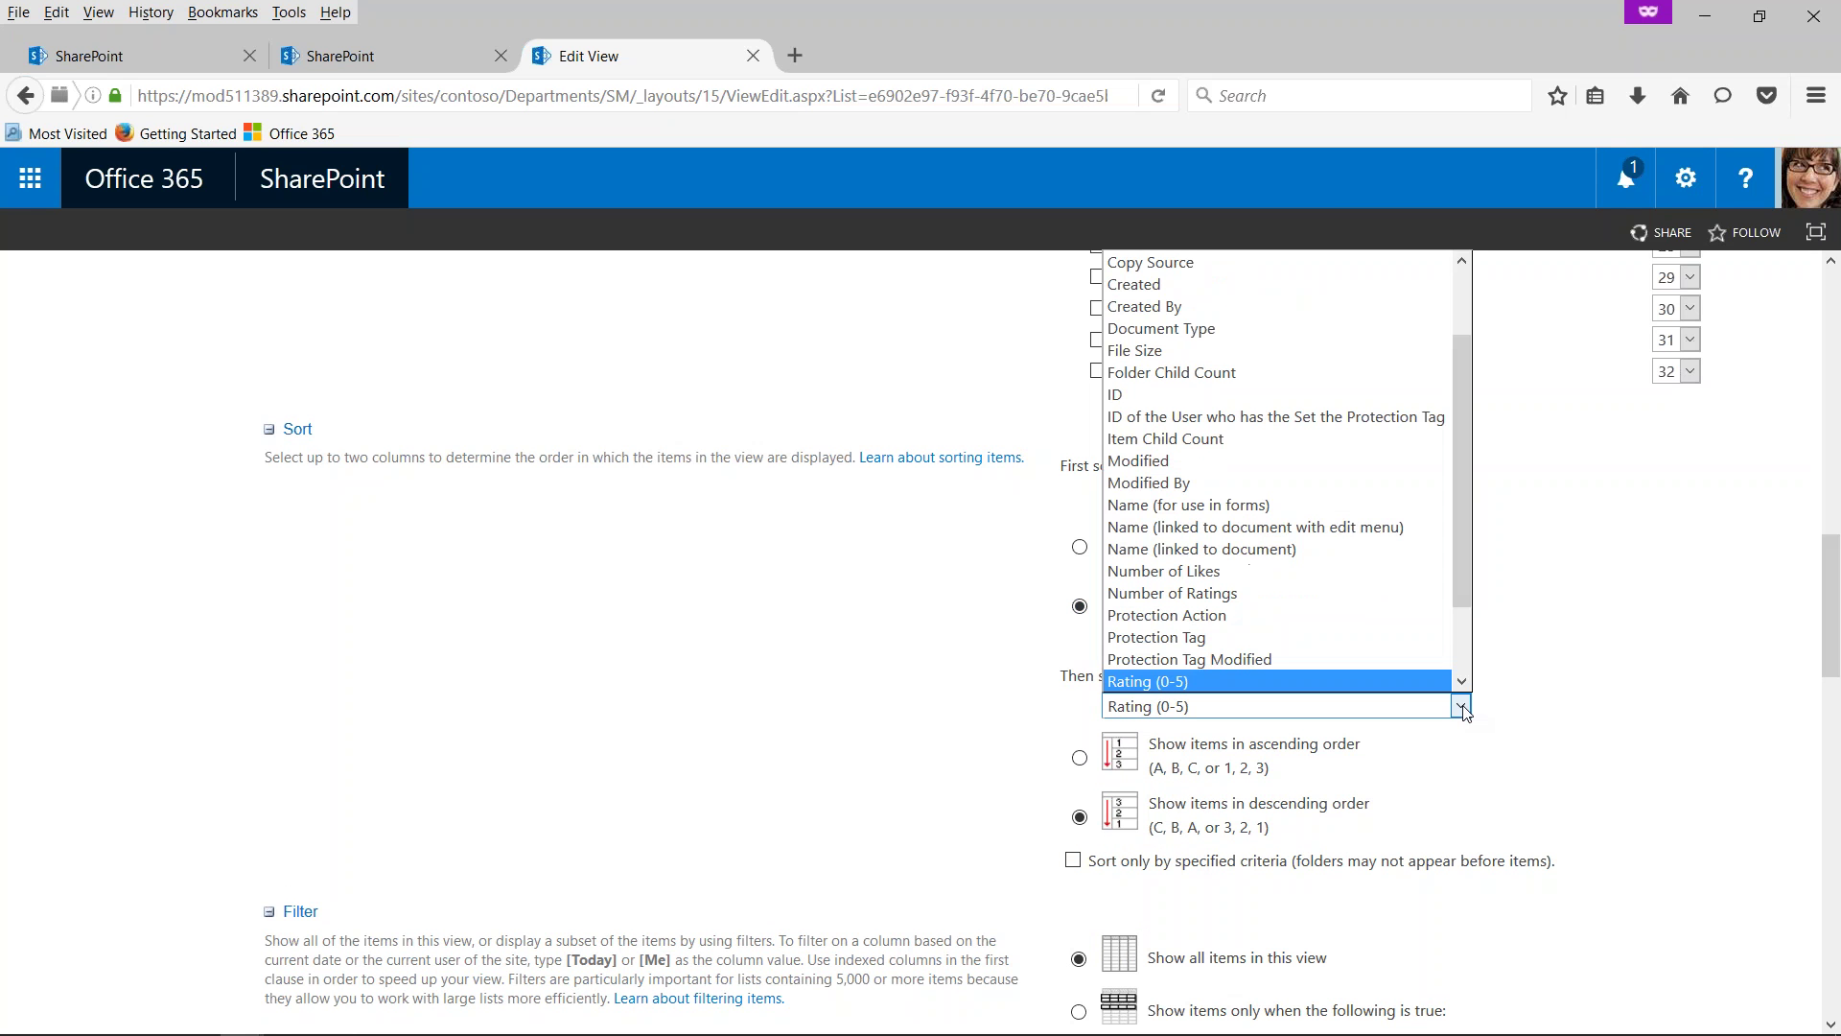
left_click_drag(1465, 604, 1520, 535)
right_click(1519, 535)
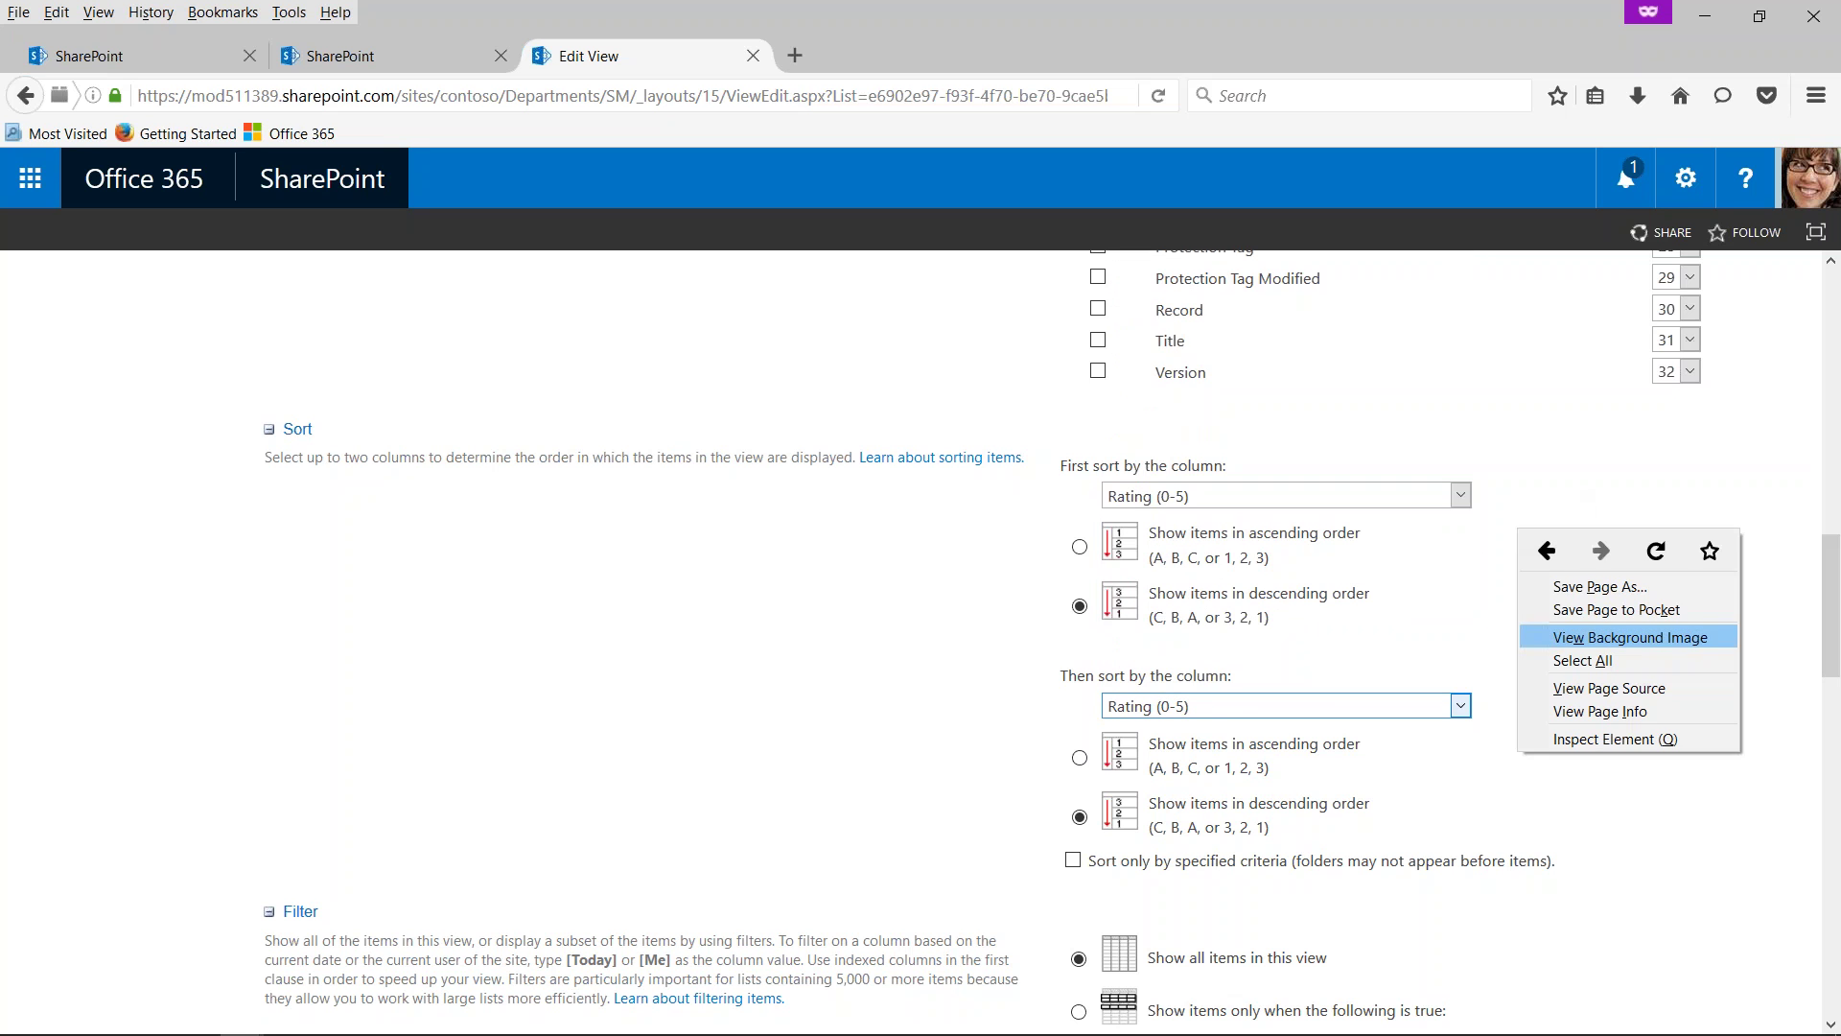
left_click(1615, 843)
scroll(1615, 843, "up", 2)
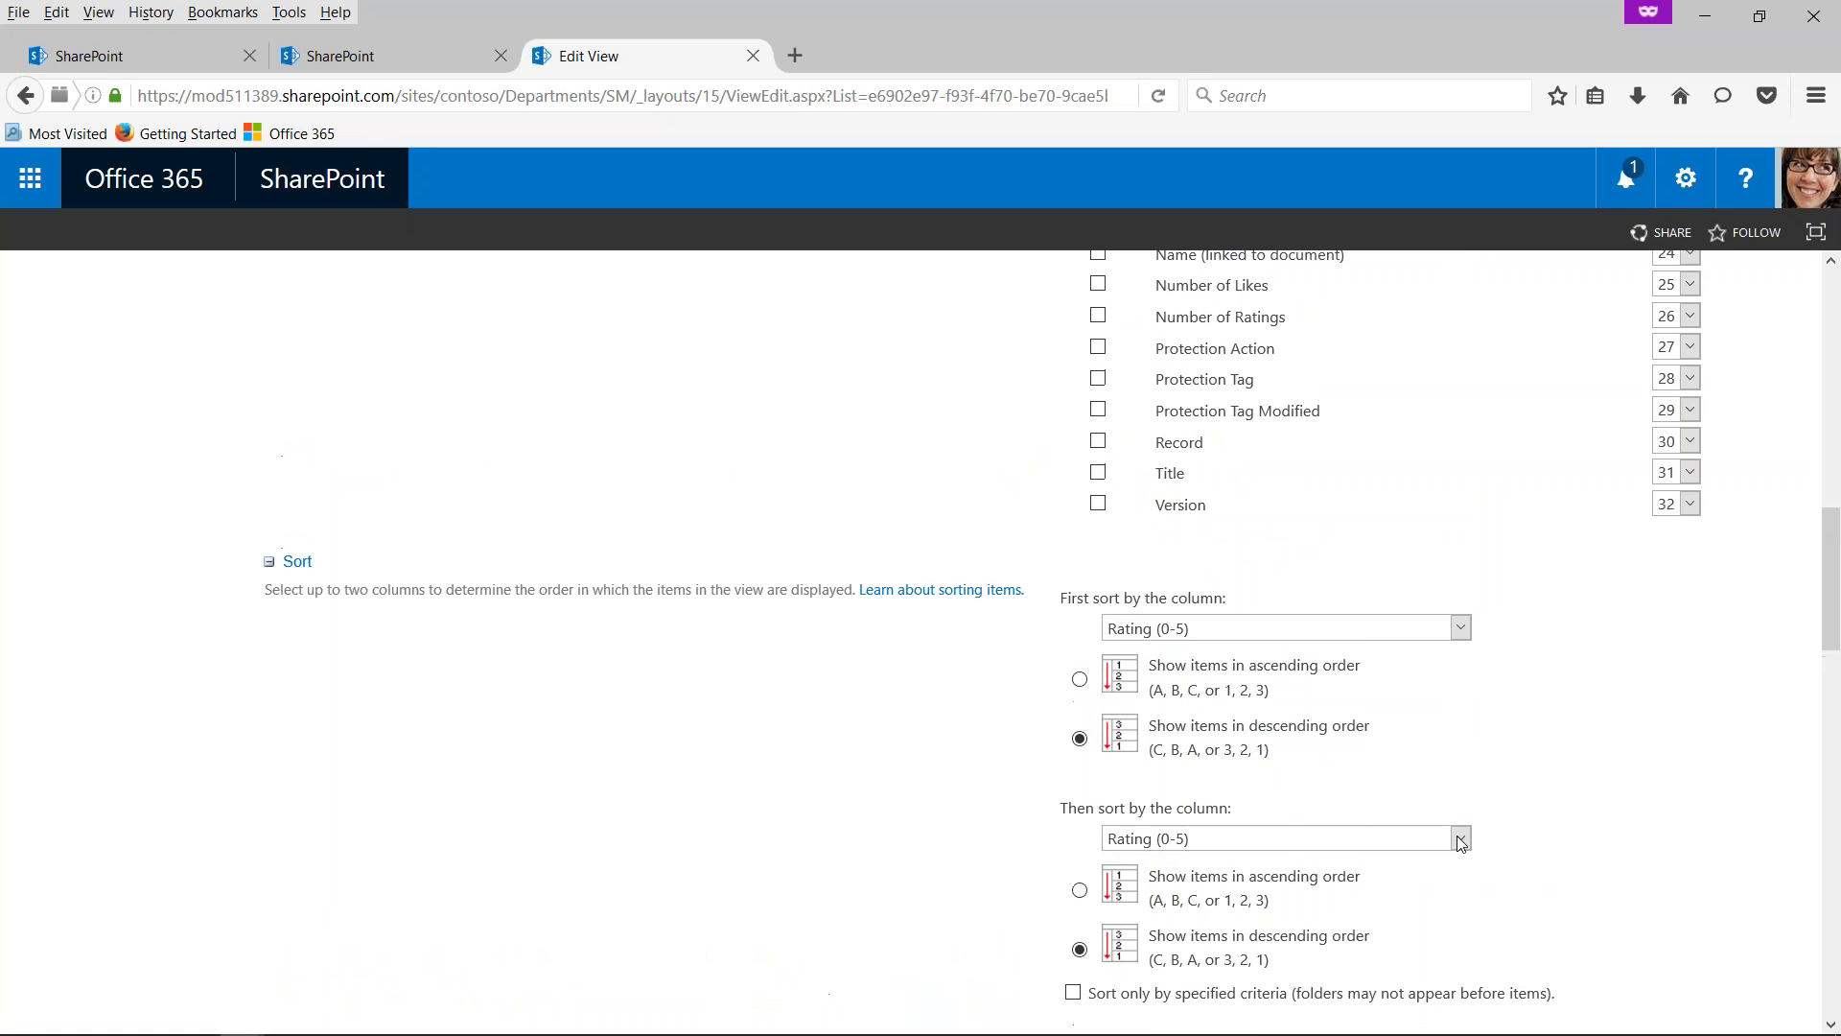
left_click(1461, 838)
left_click_drag(1460, 498, 1460, 403)
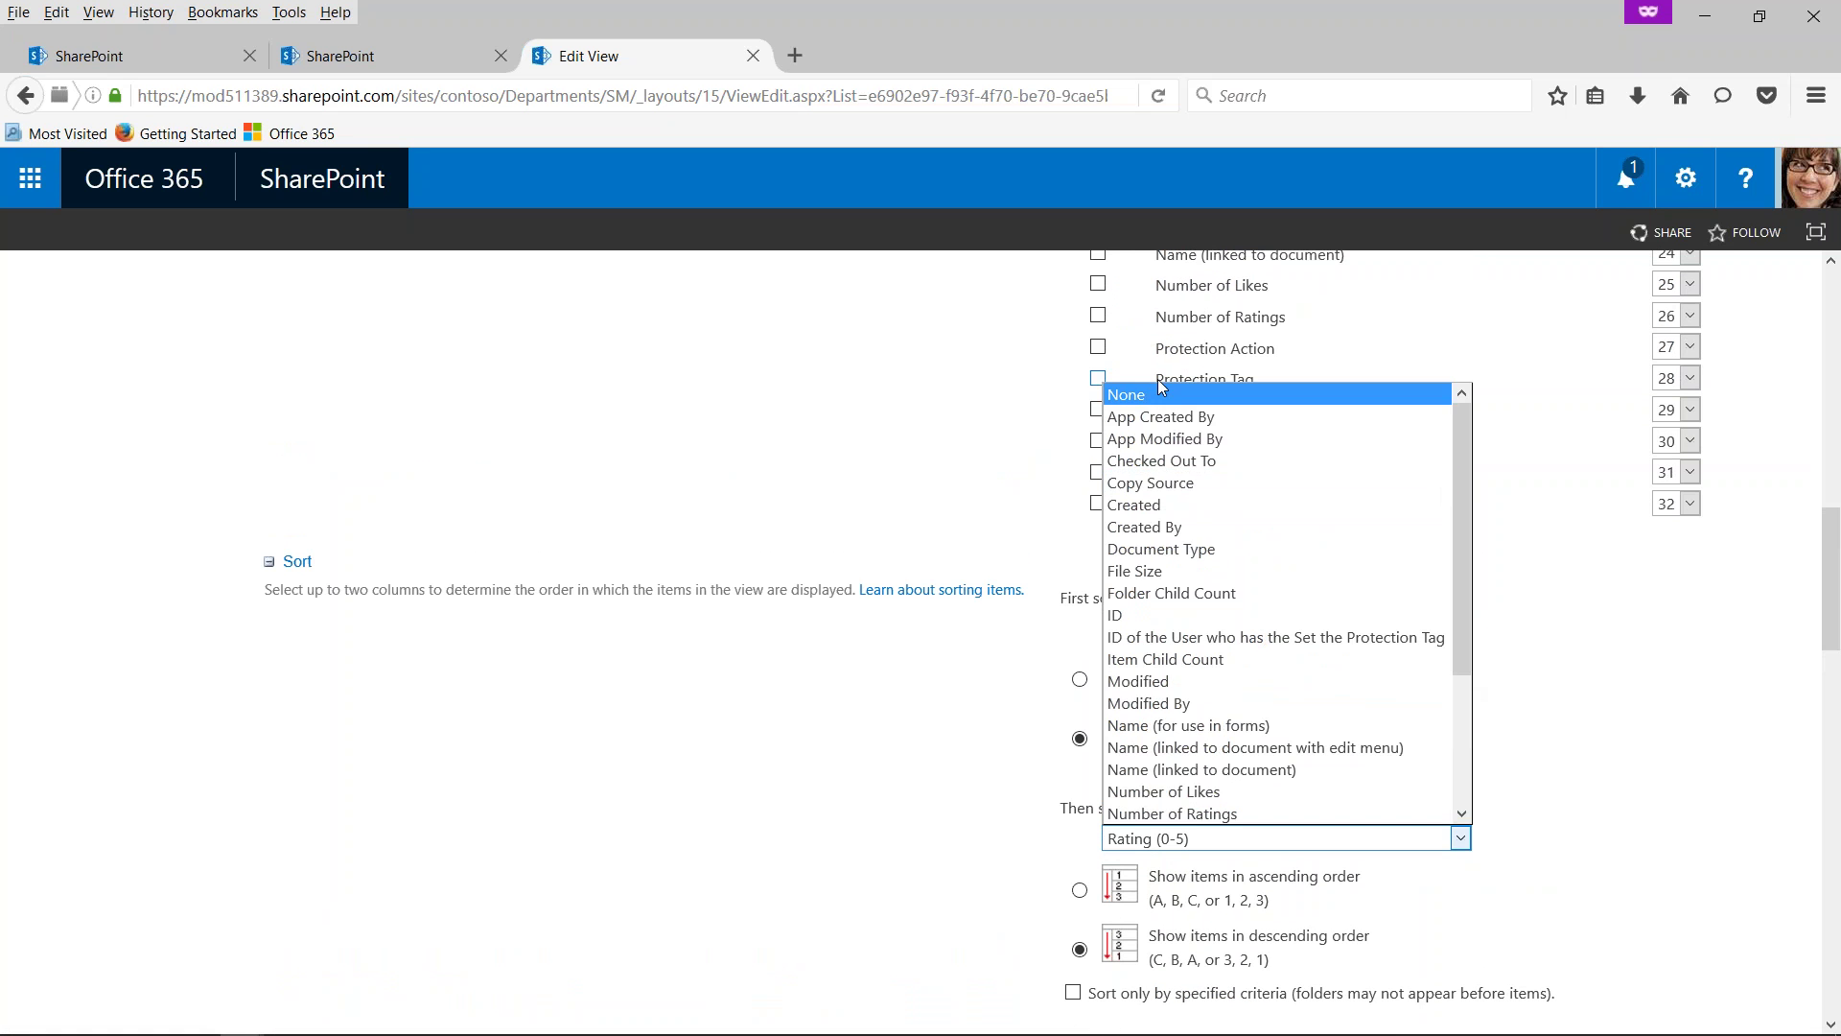
left_click(1163, 395)
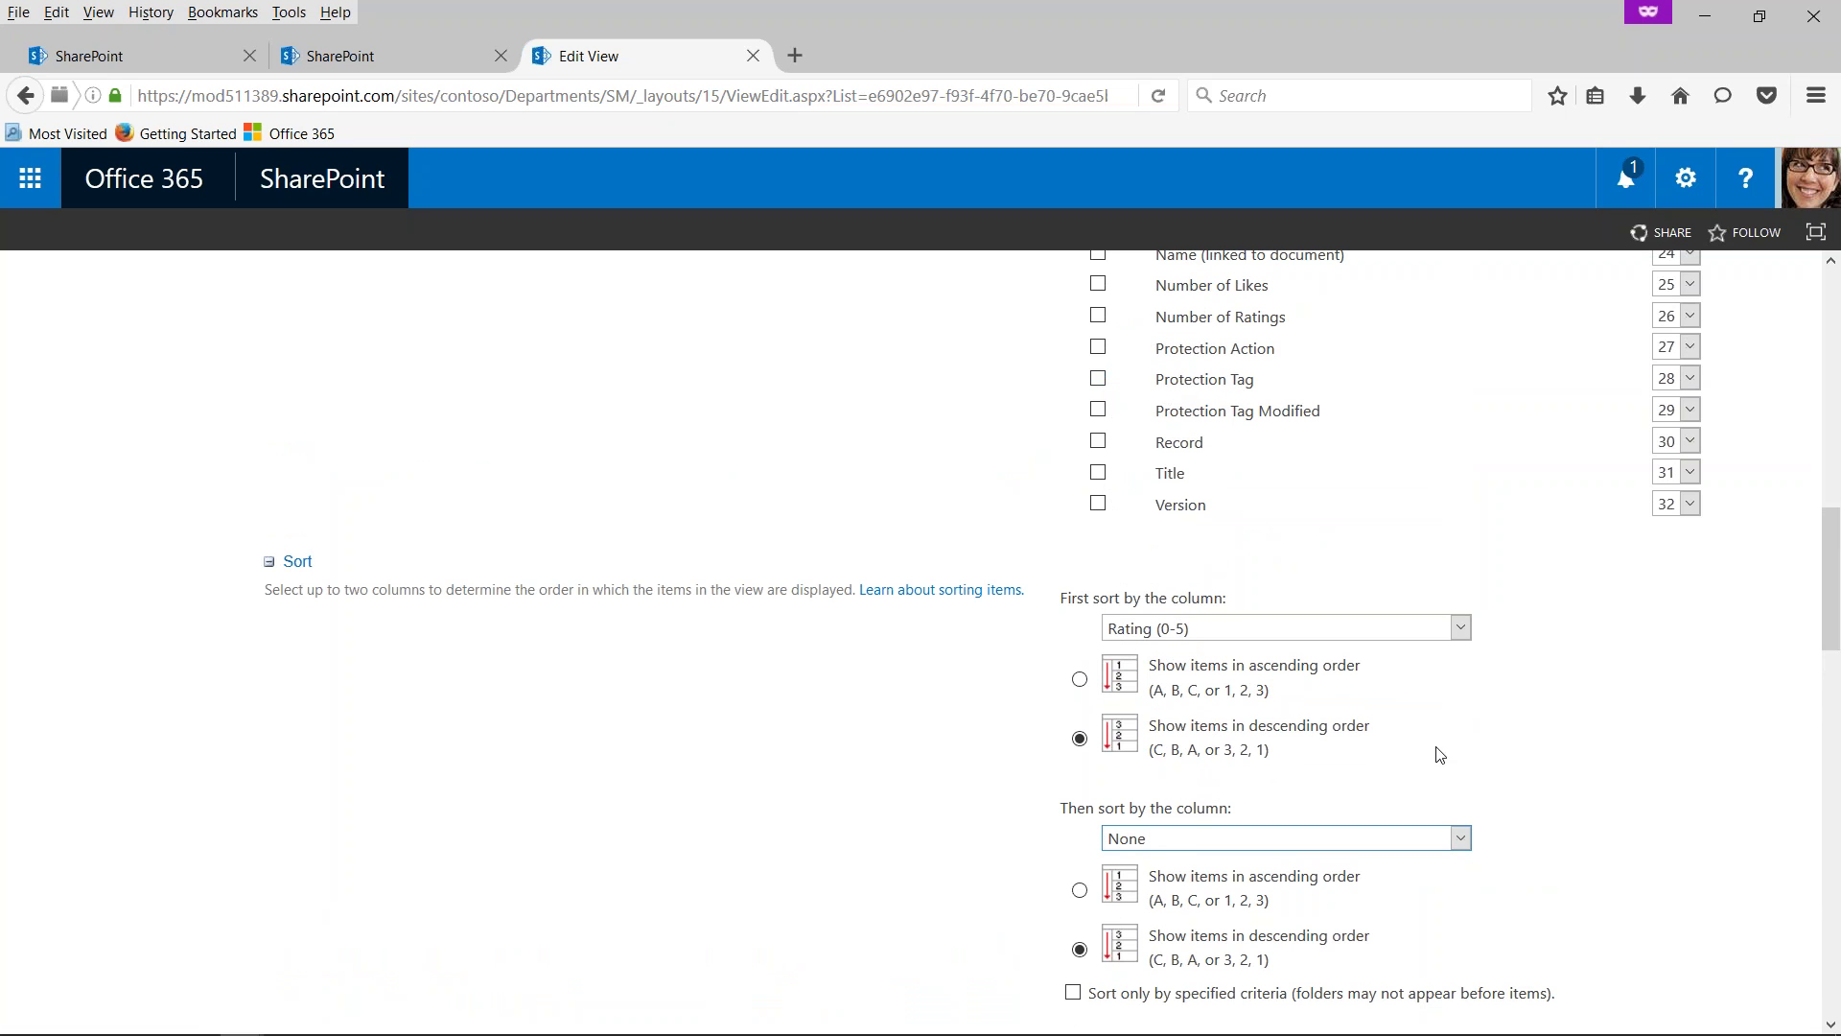
left_click(1576, 737)
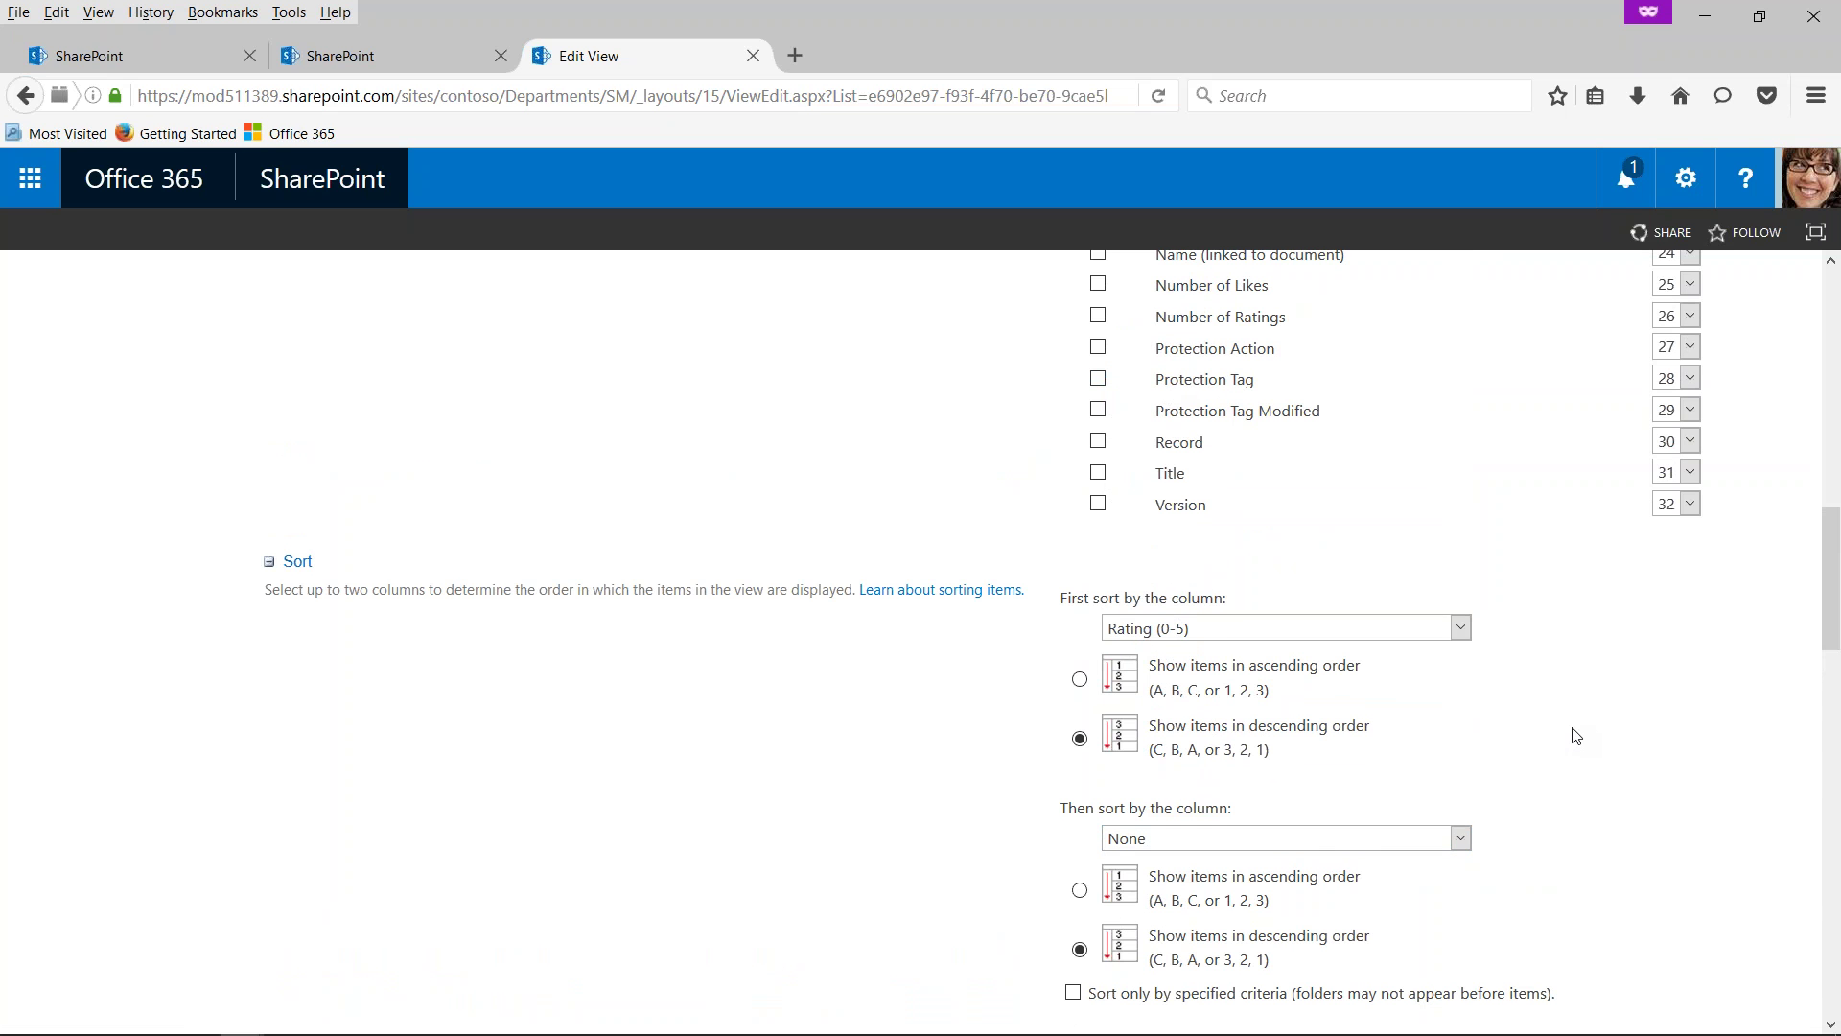
- Filter DemoFilterView to show items only when Document Type is equal to Internal, and save the view
scroll(1575, 737, "down", 6)
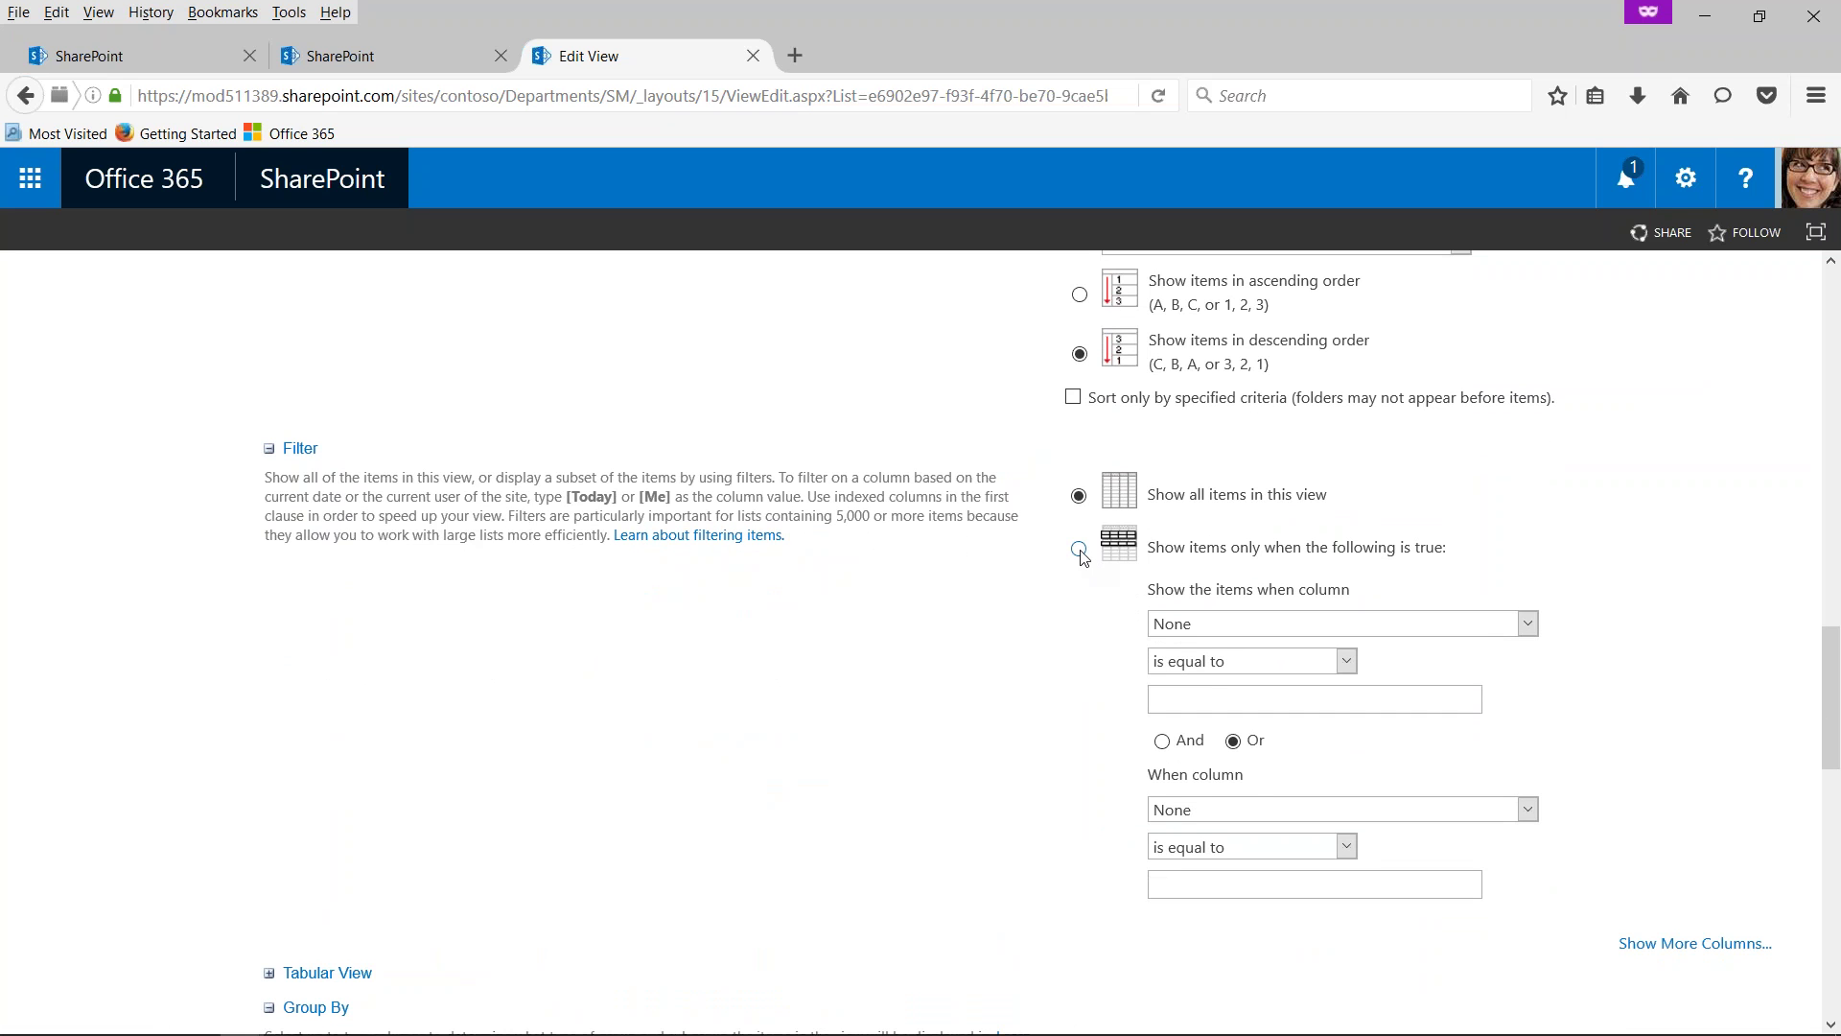
left_click(1080, 549)
left_click(1534, 624)
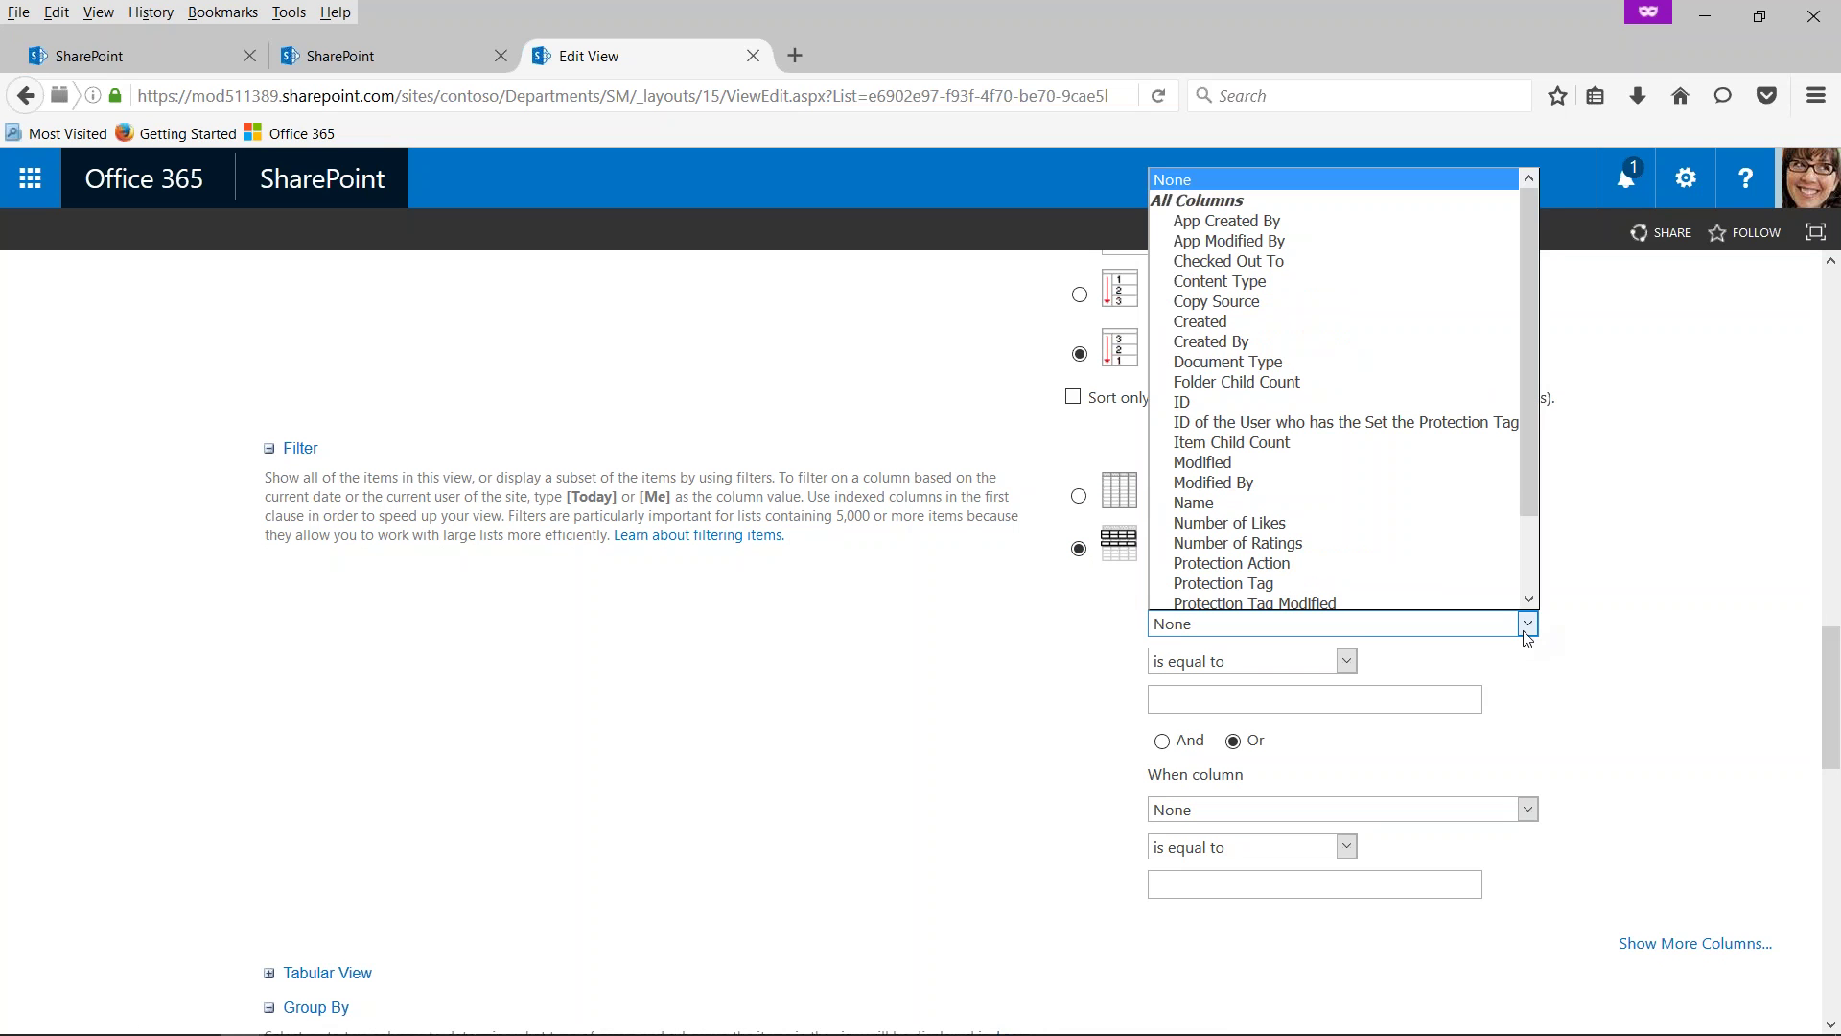
left_click(1343, 357)
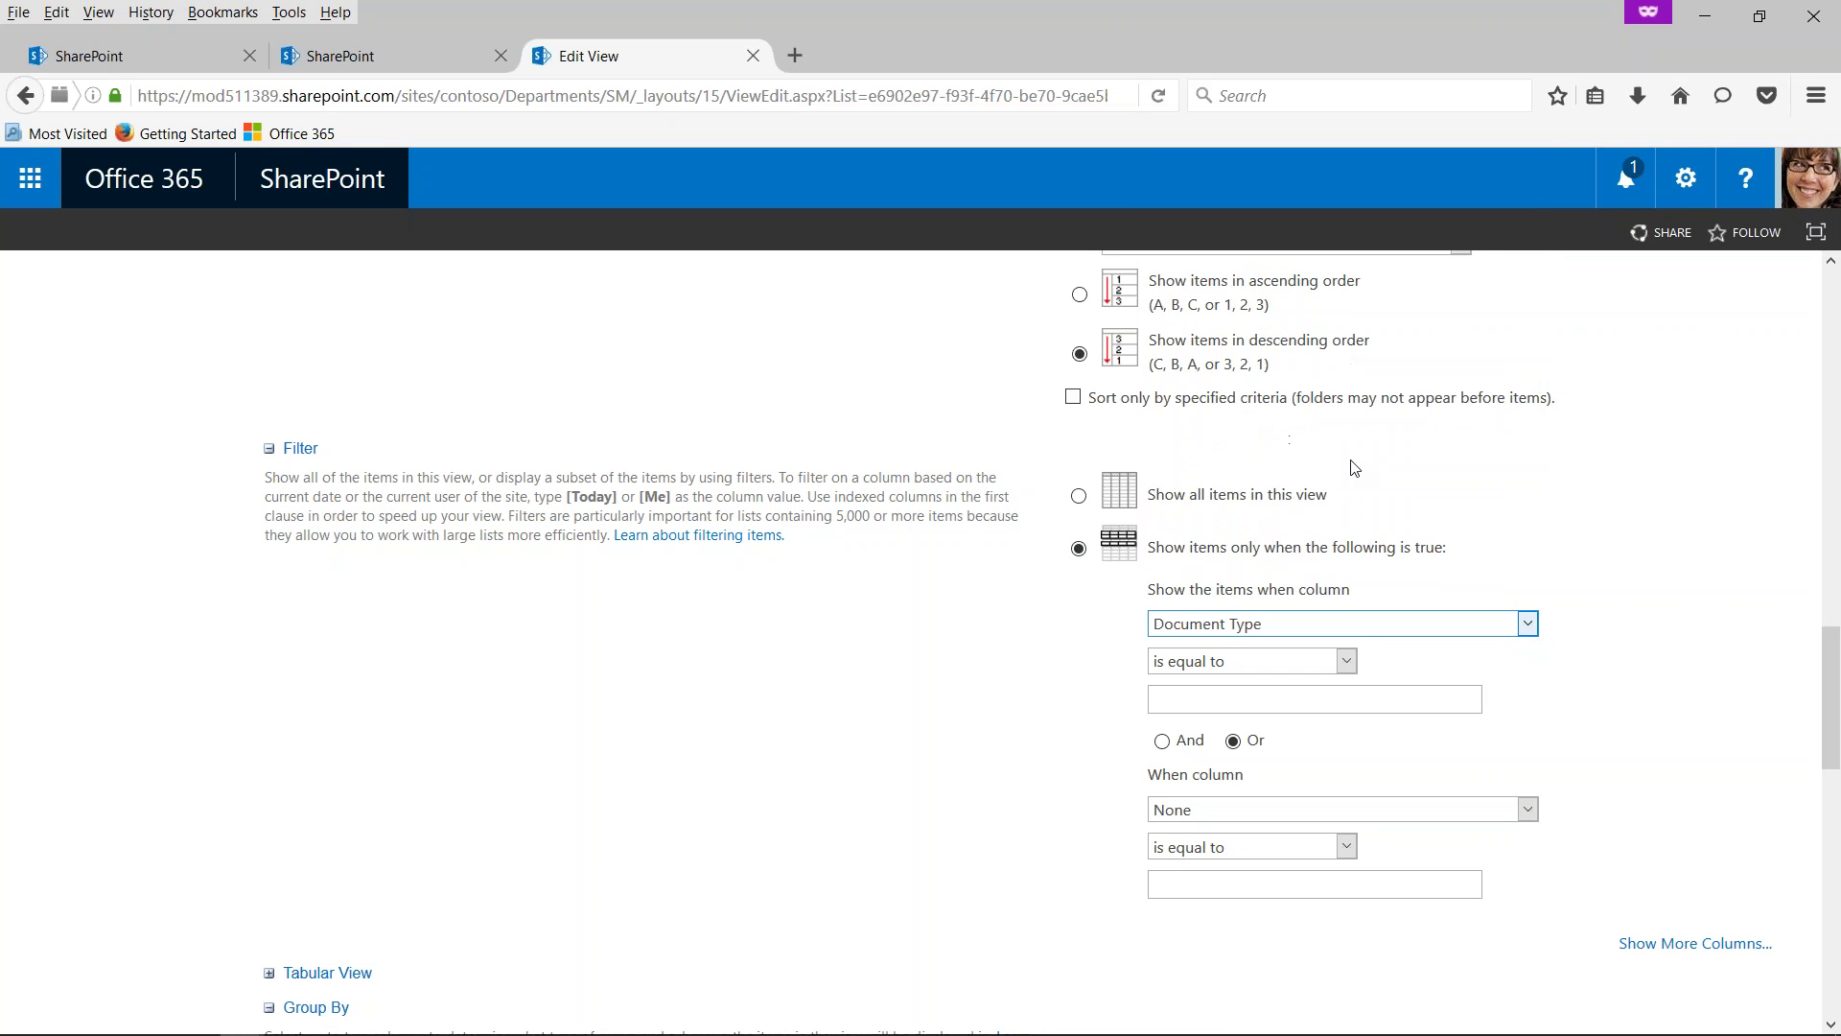
left_click(1347, 659)
left_click(1385, 696)
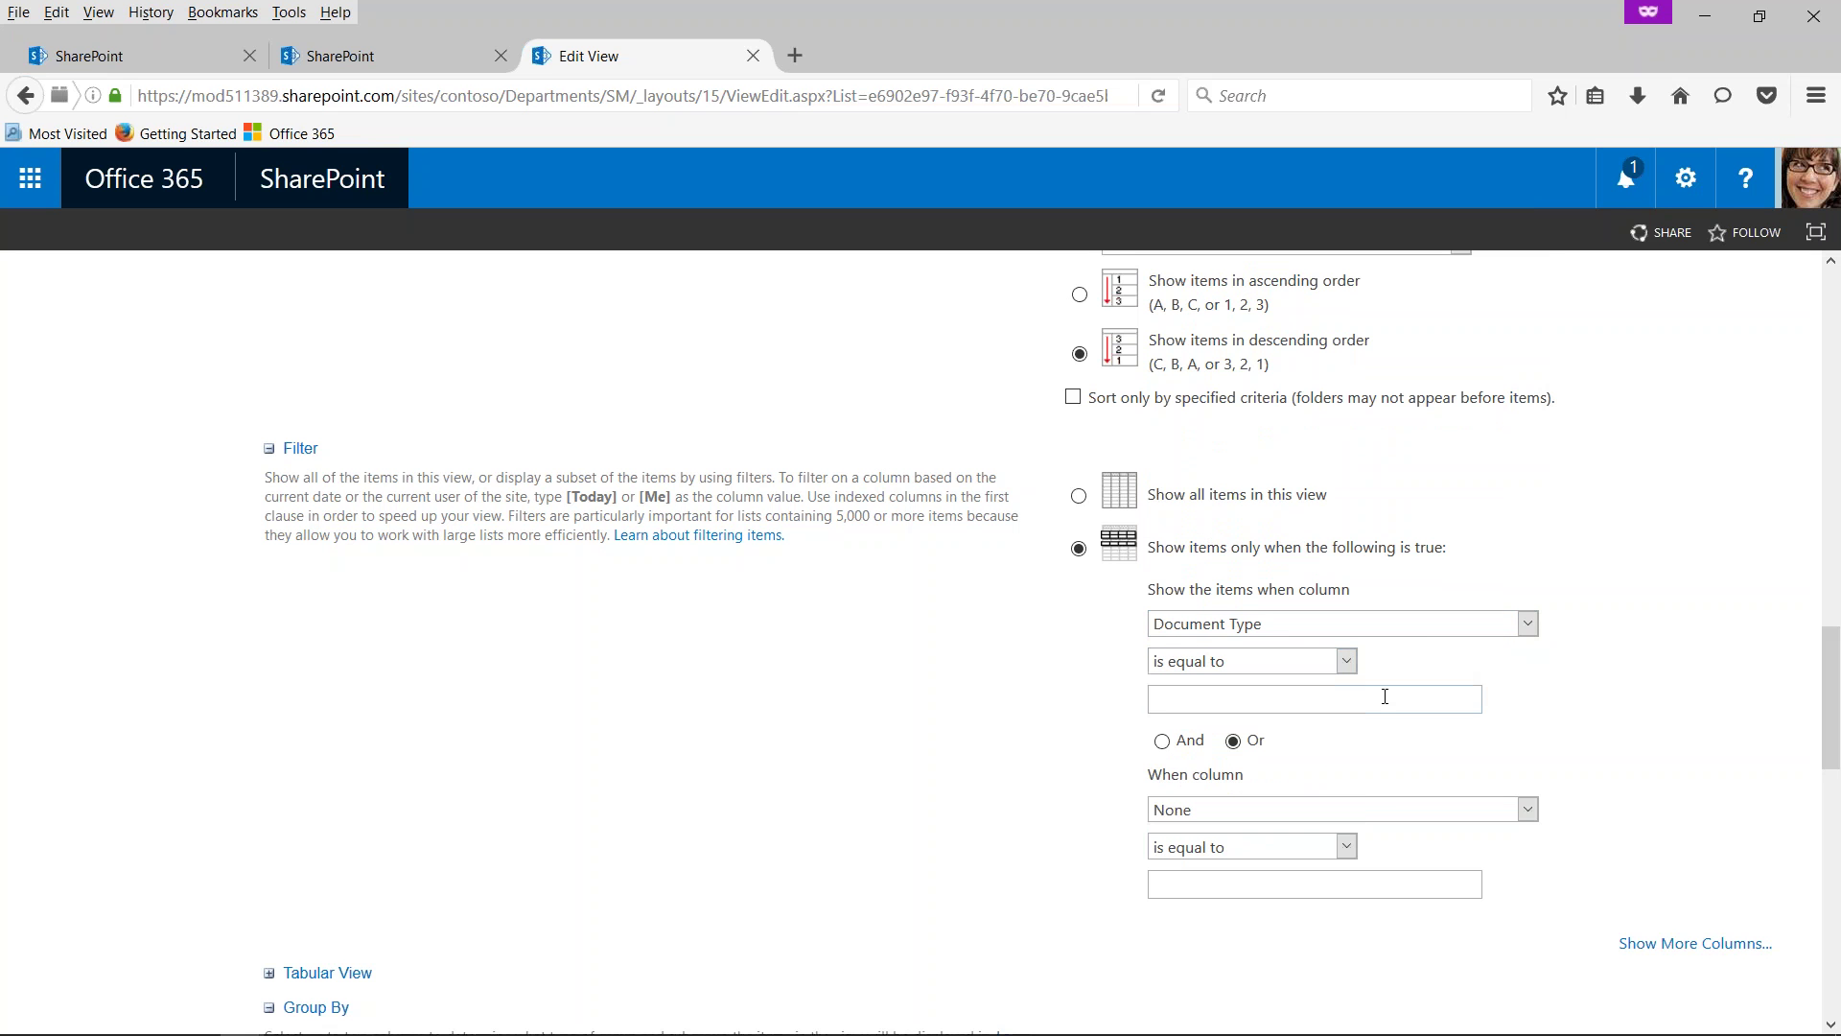
type("Internal")
left_click(1638, 710)
scroll(1638, 710, "down", 10)
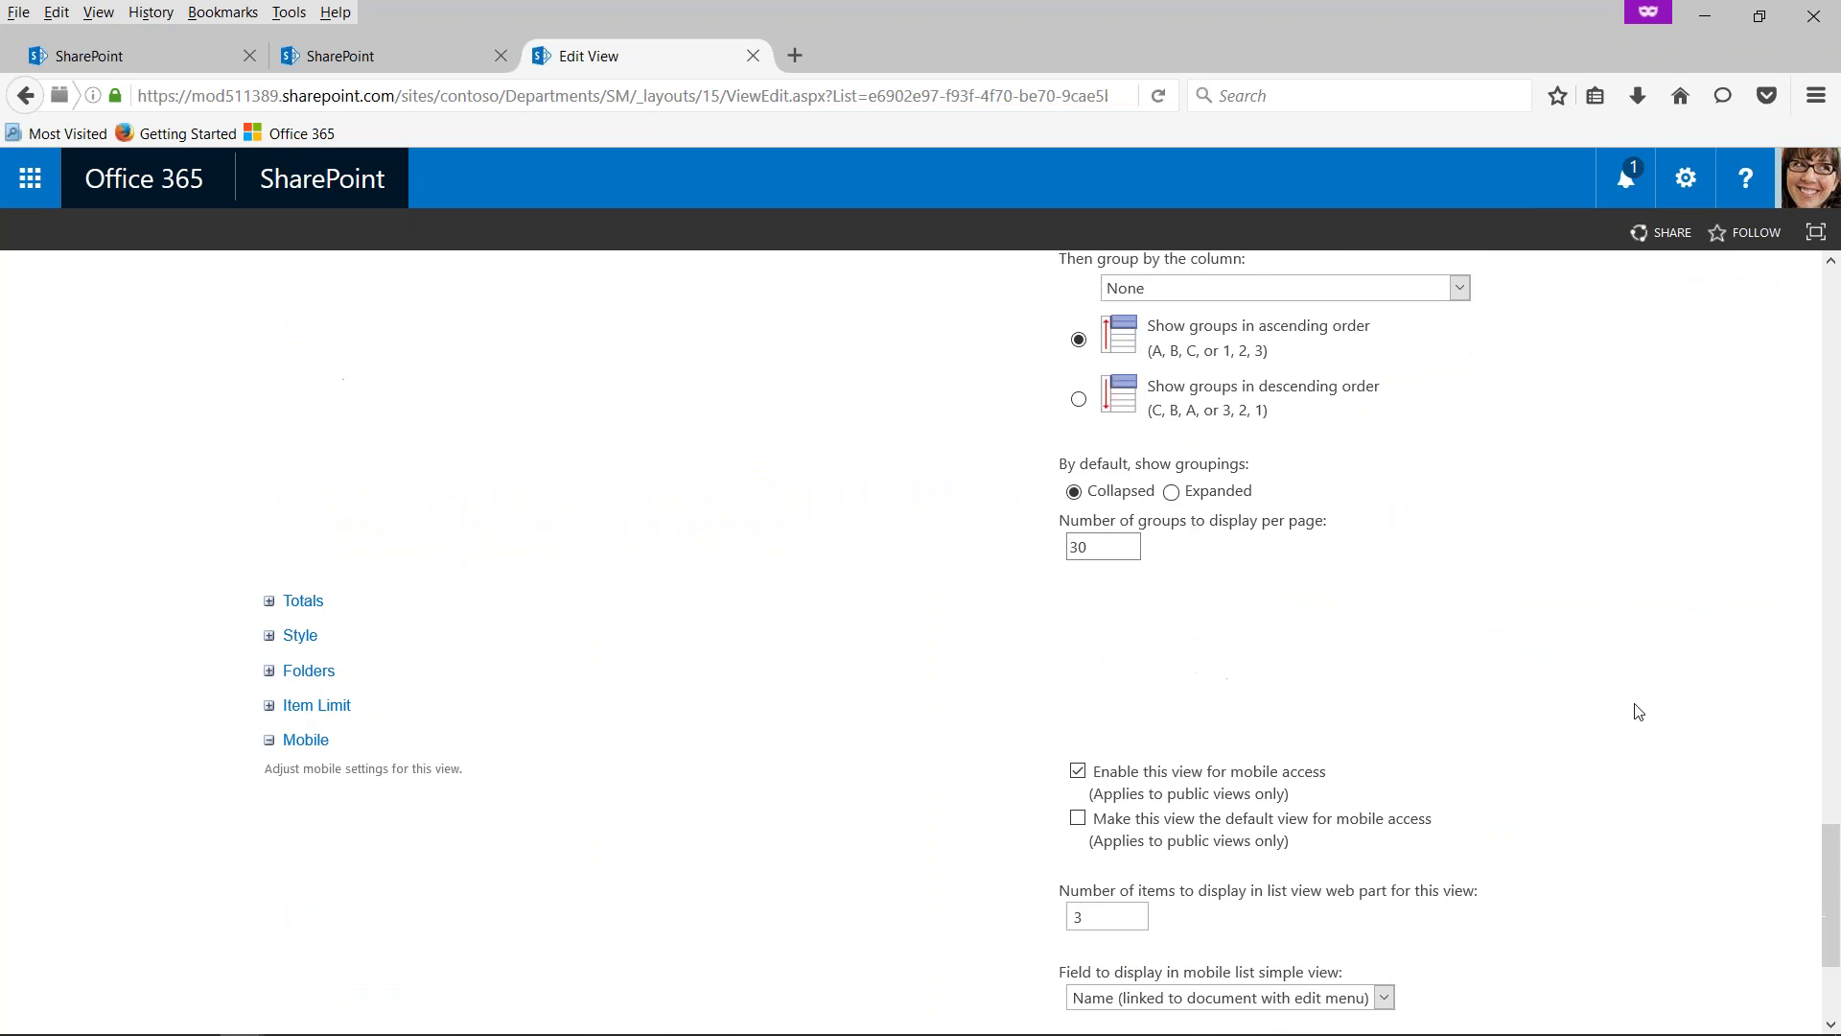
scroll(1638, 711, "down", 5)
left_click(1659, 928)
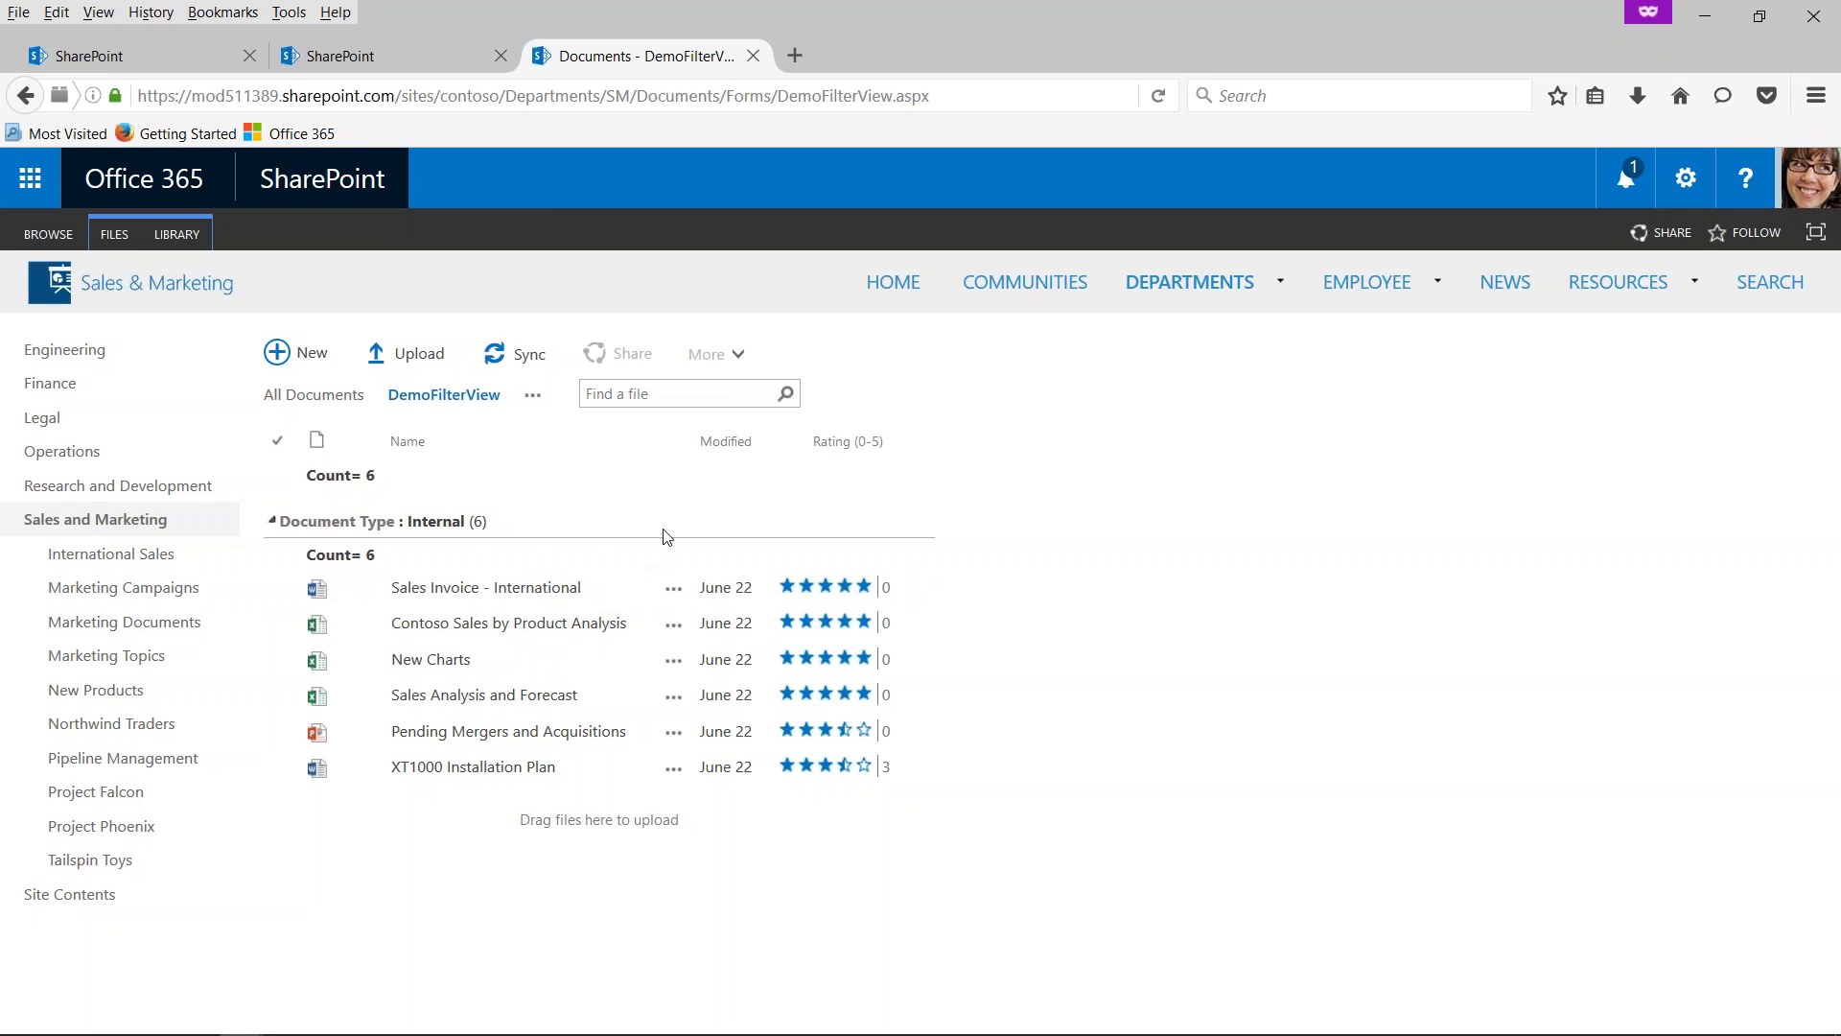
- Reopen the settings of DemoFilterview, switch its filter to show all items in the view, check the Group By settings, and save
left_click(177, 234)
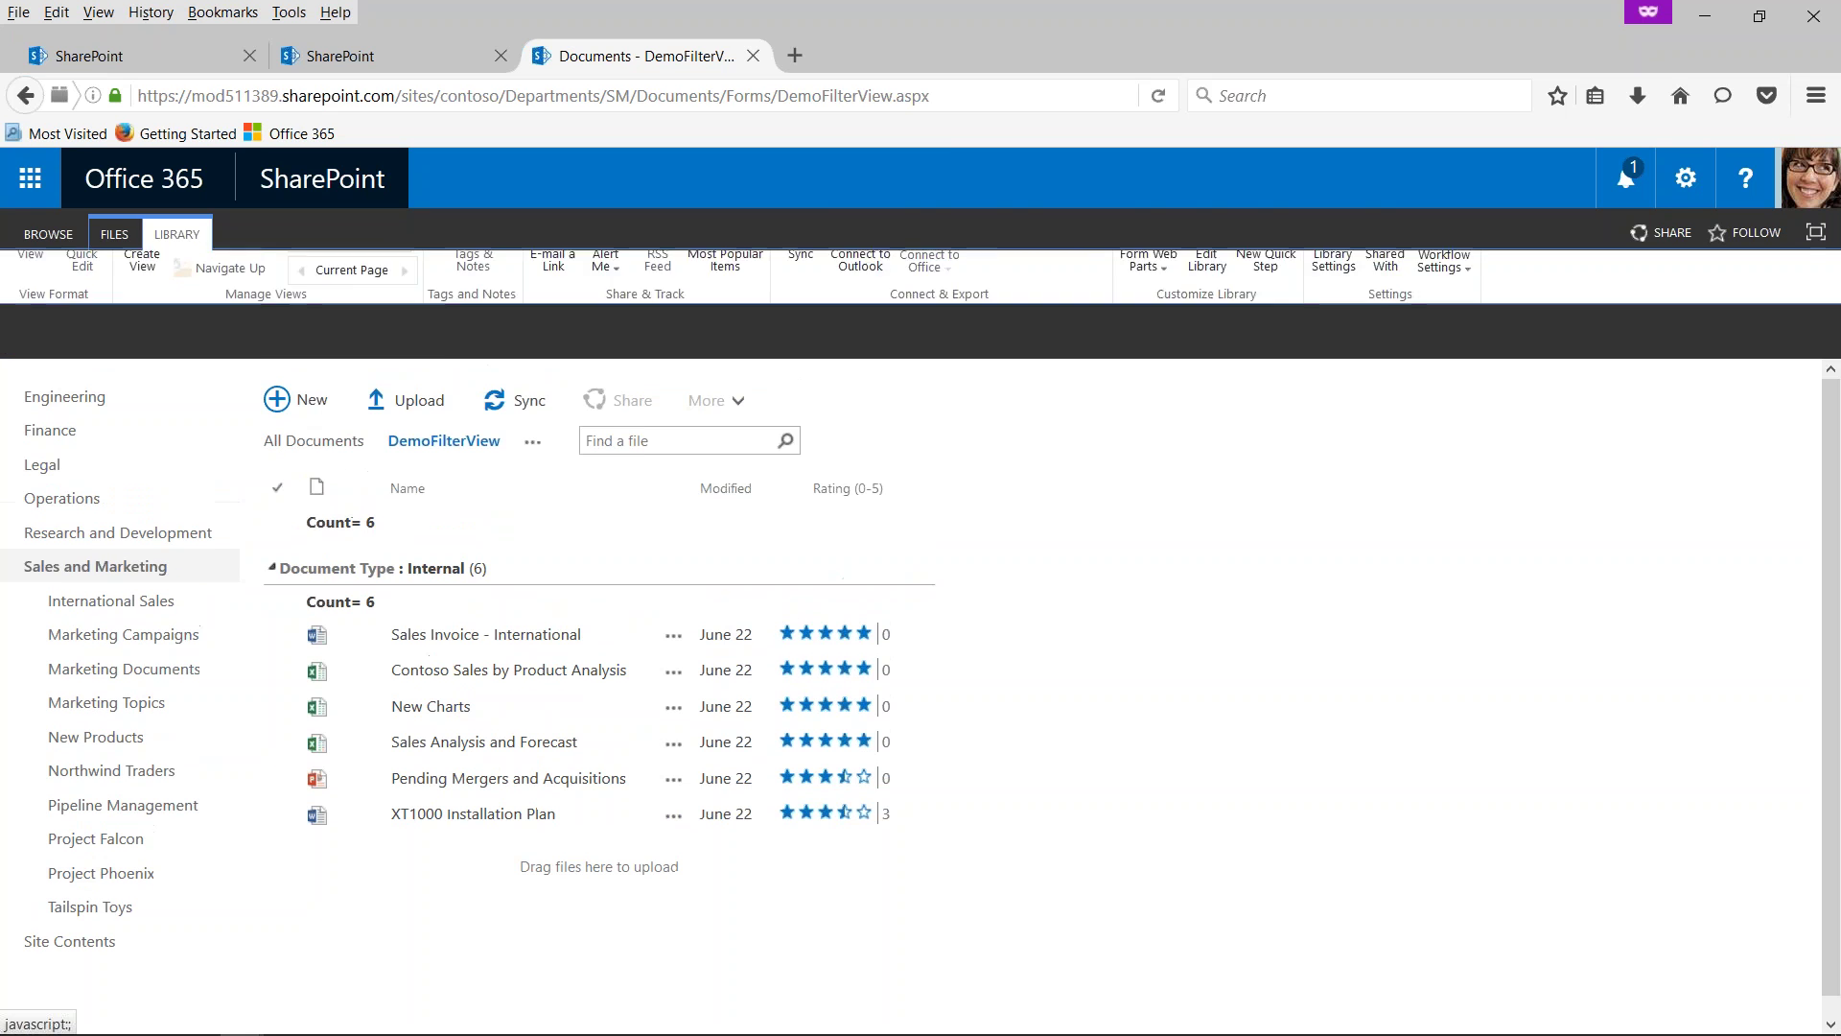
left_click(230, 268)
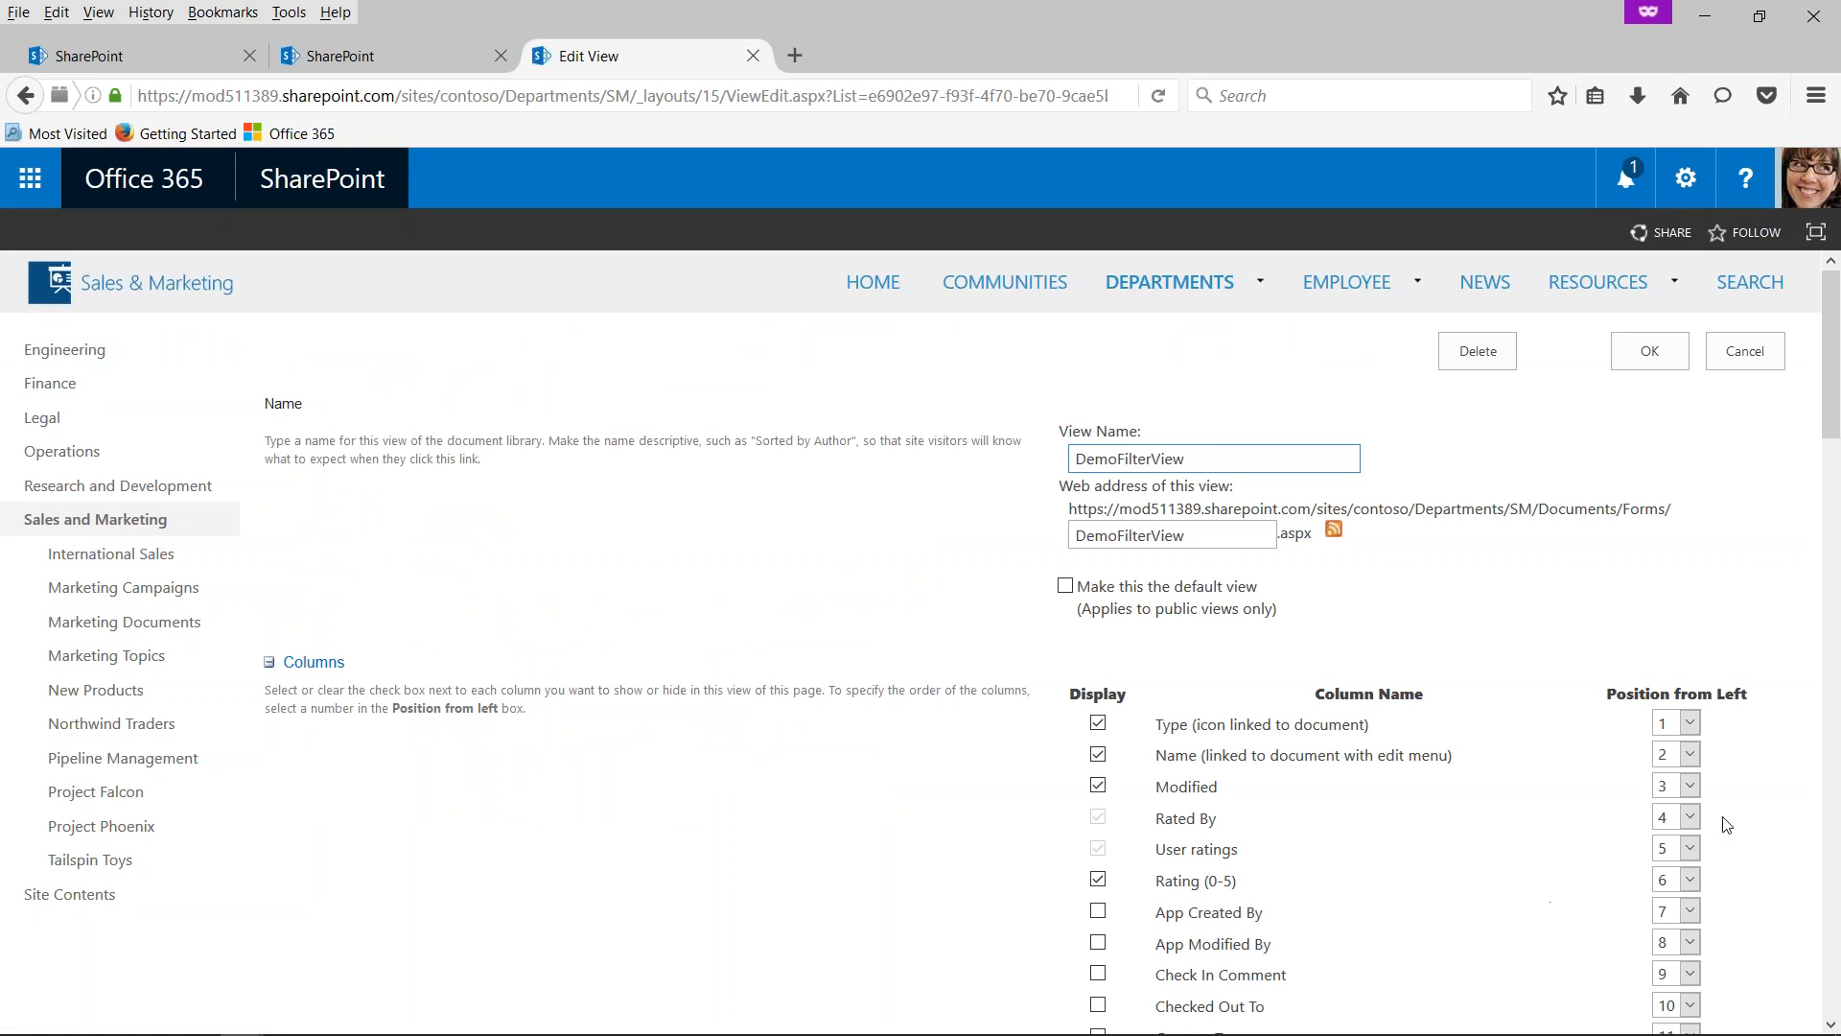
scroll(1737, 807, "down", 6)
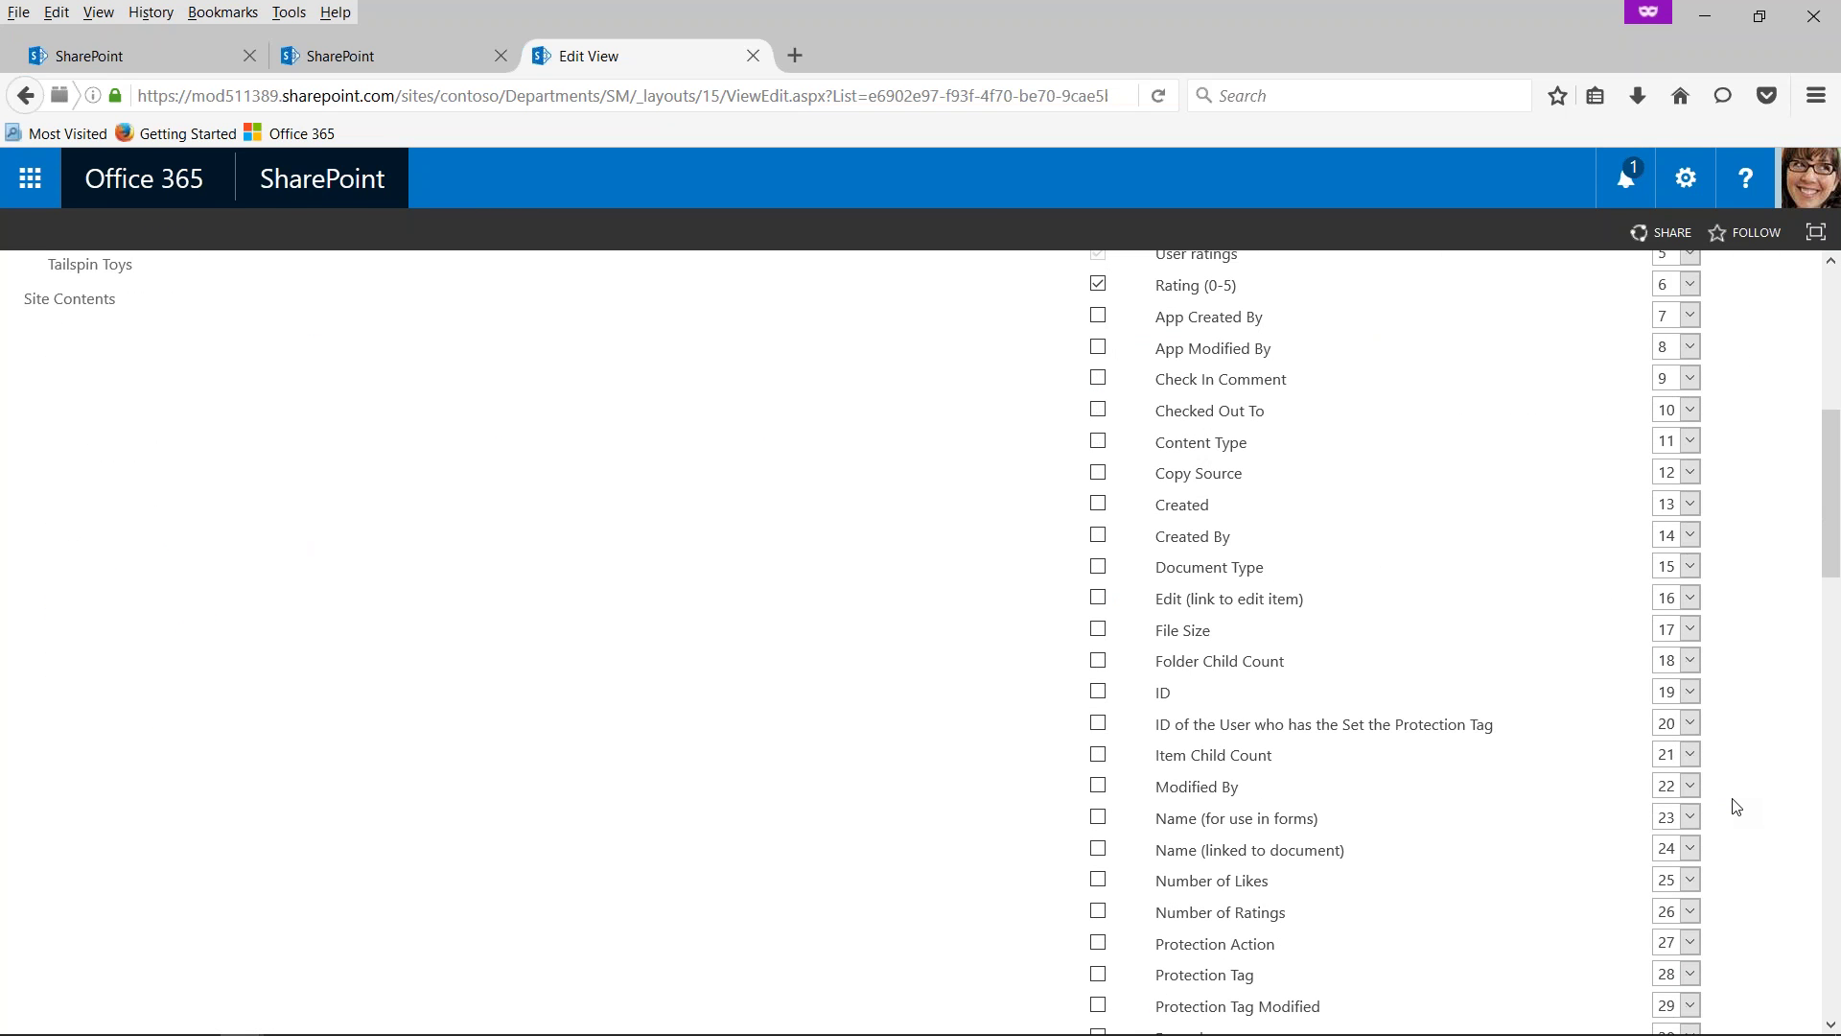
scroll(1737, 807, "down", 5)
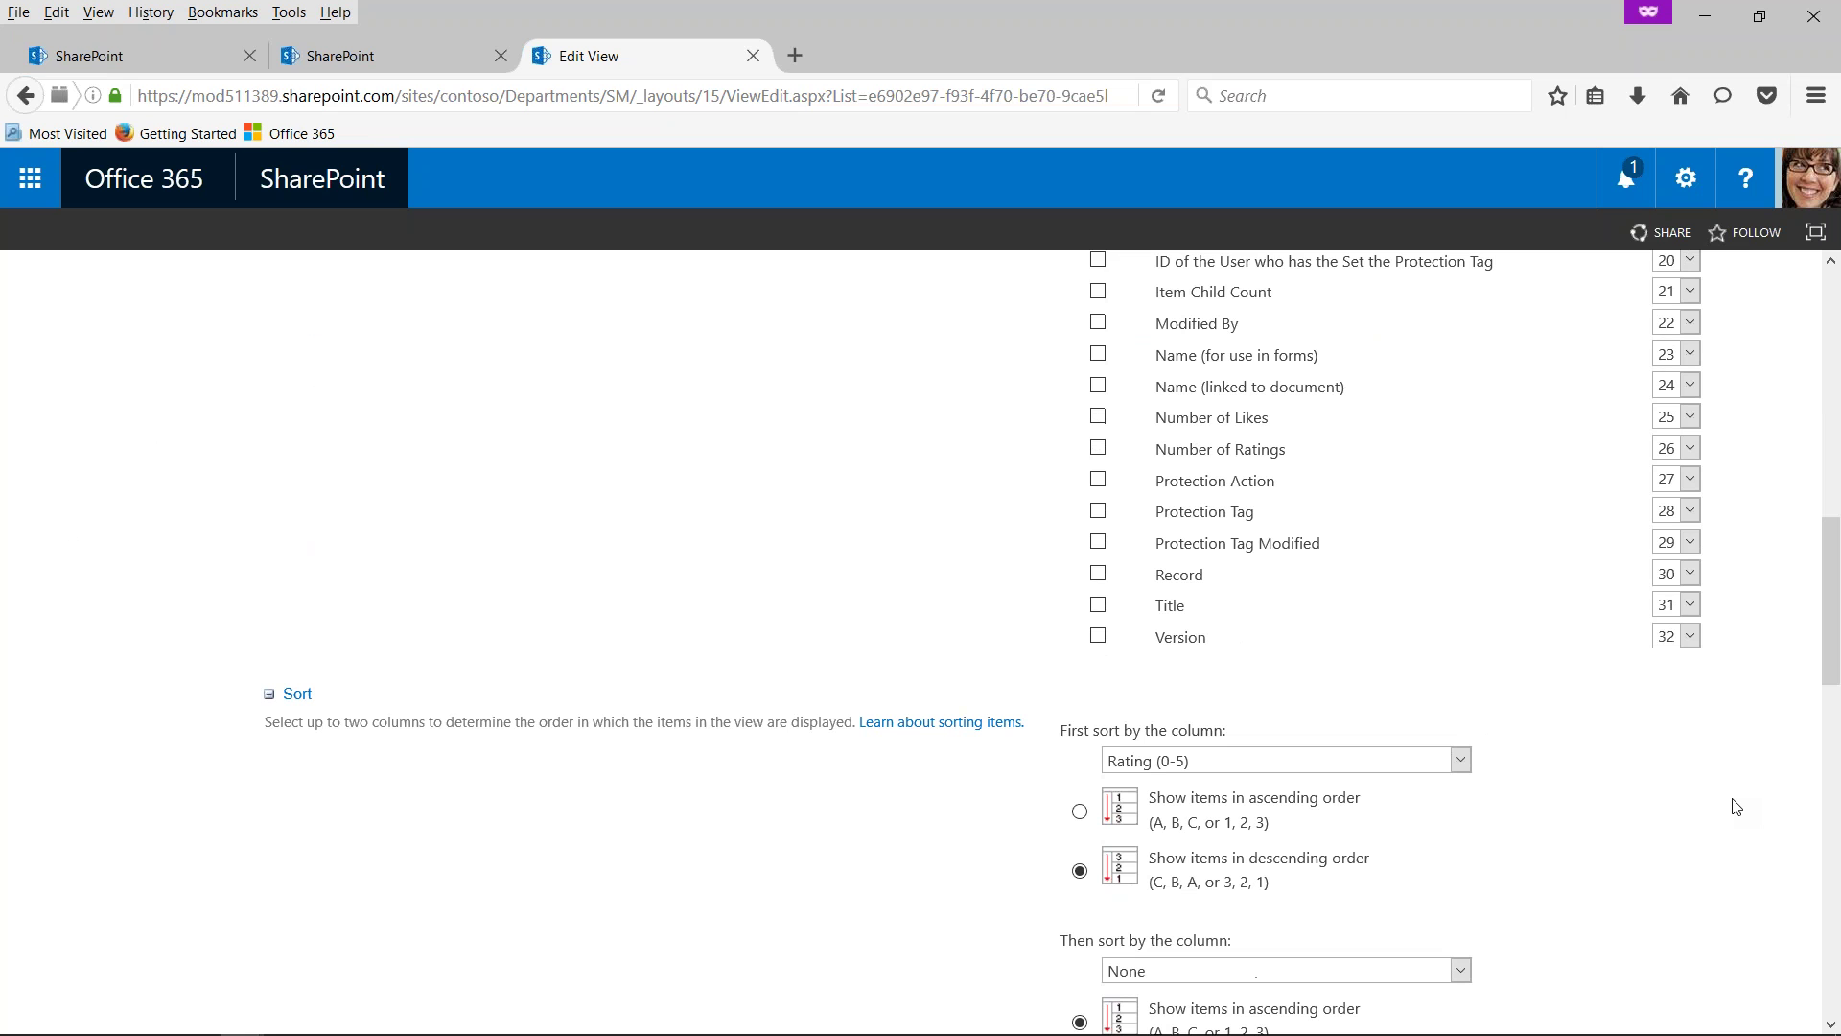
scroll(1737, 806, "down", 5)
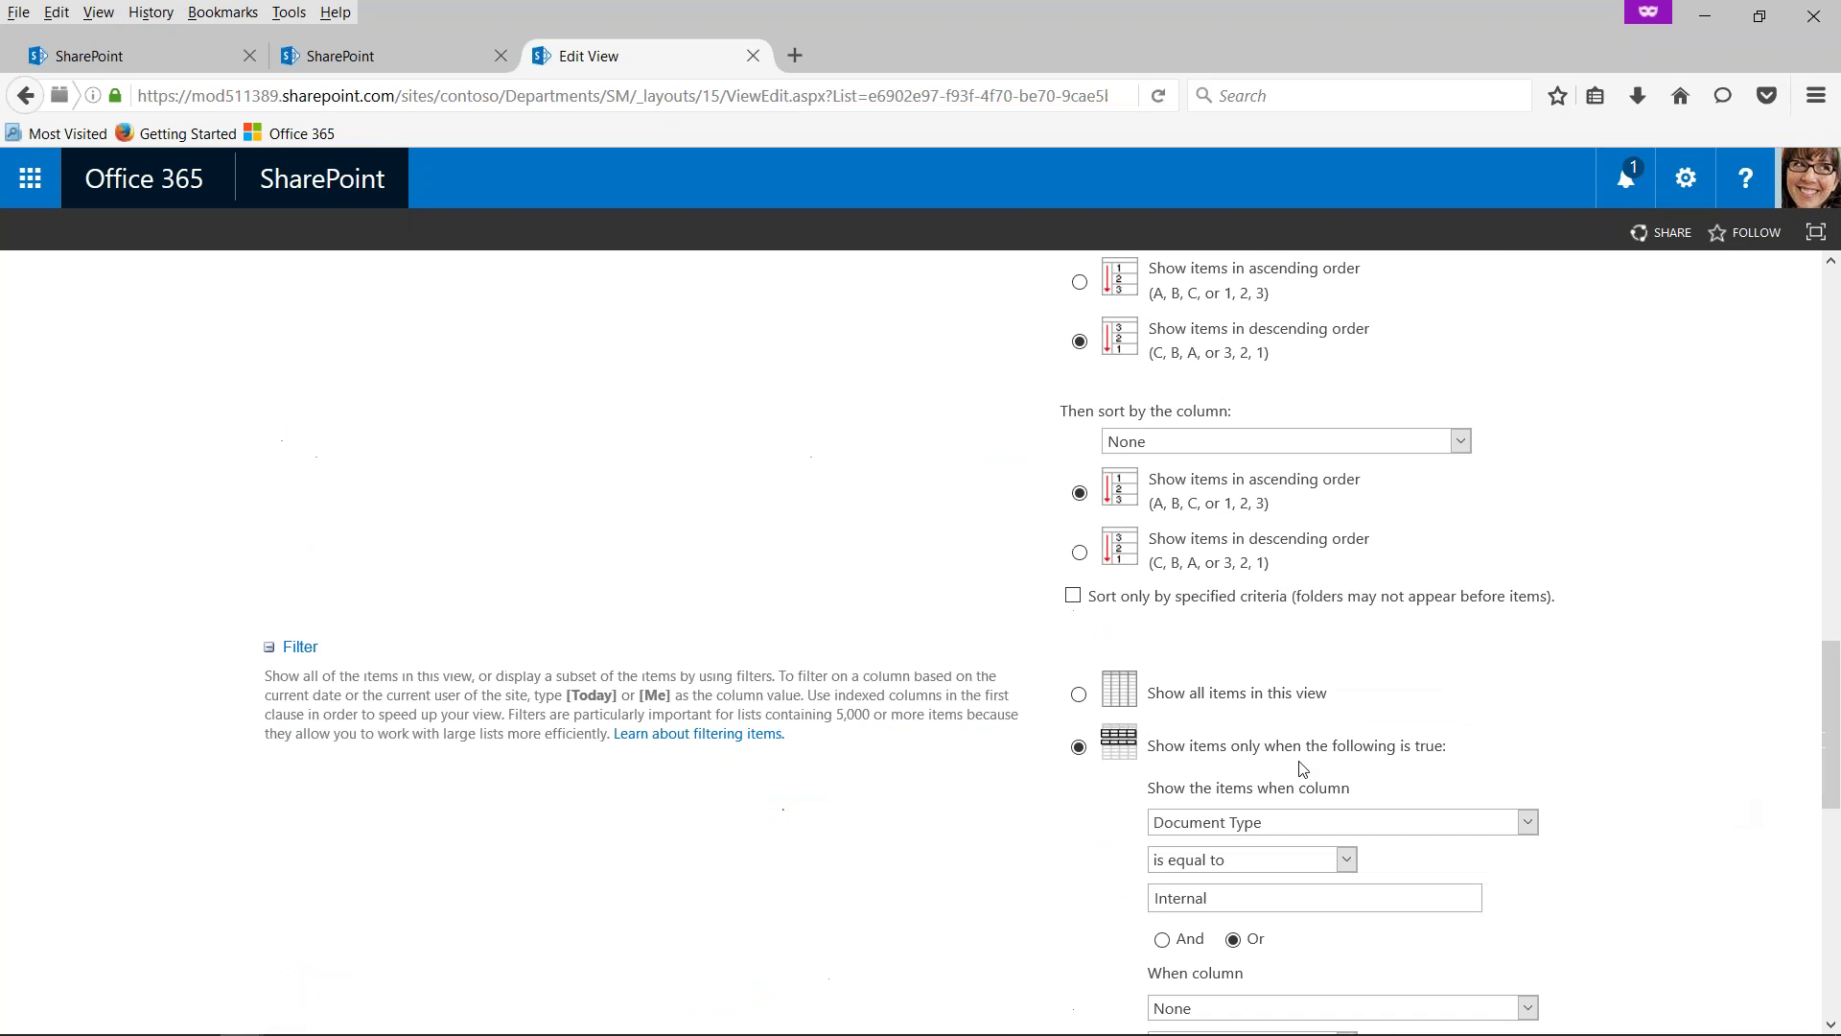
left_click(1080, 695)
scroll(1752, 807, "down", 5)
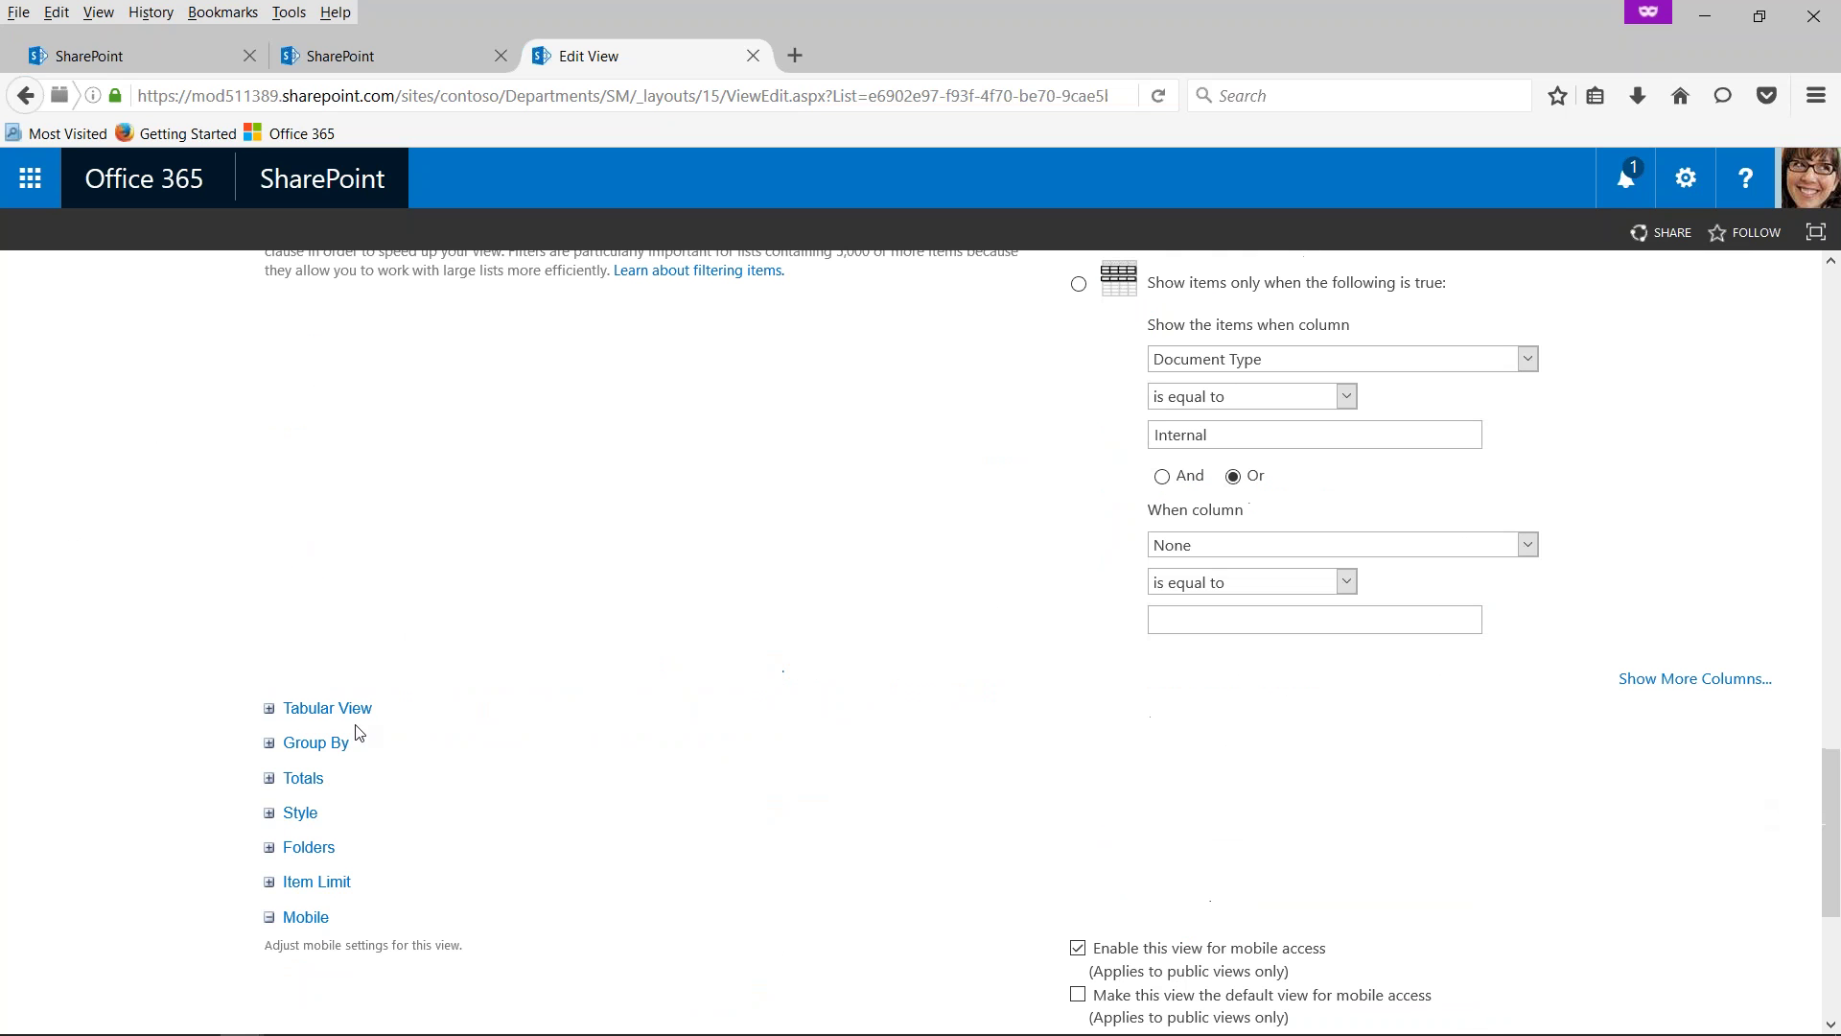
left_click(269, 744)
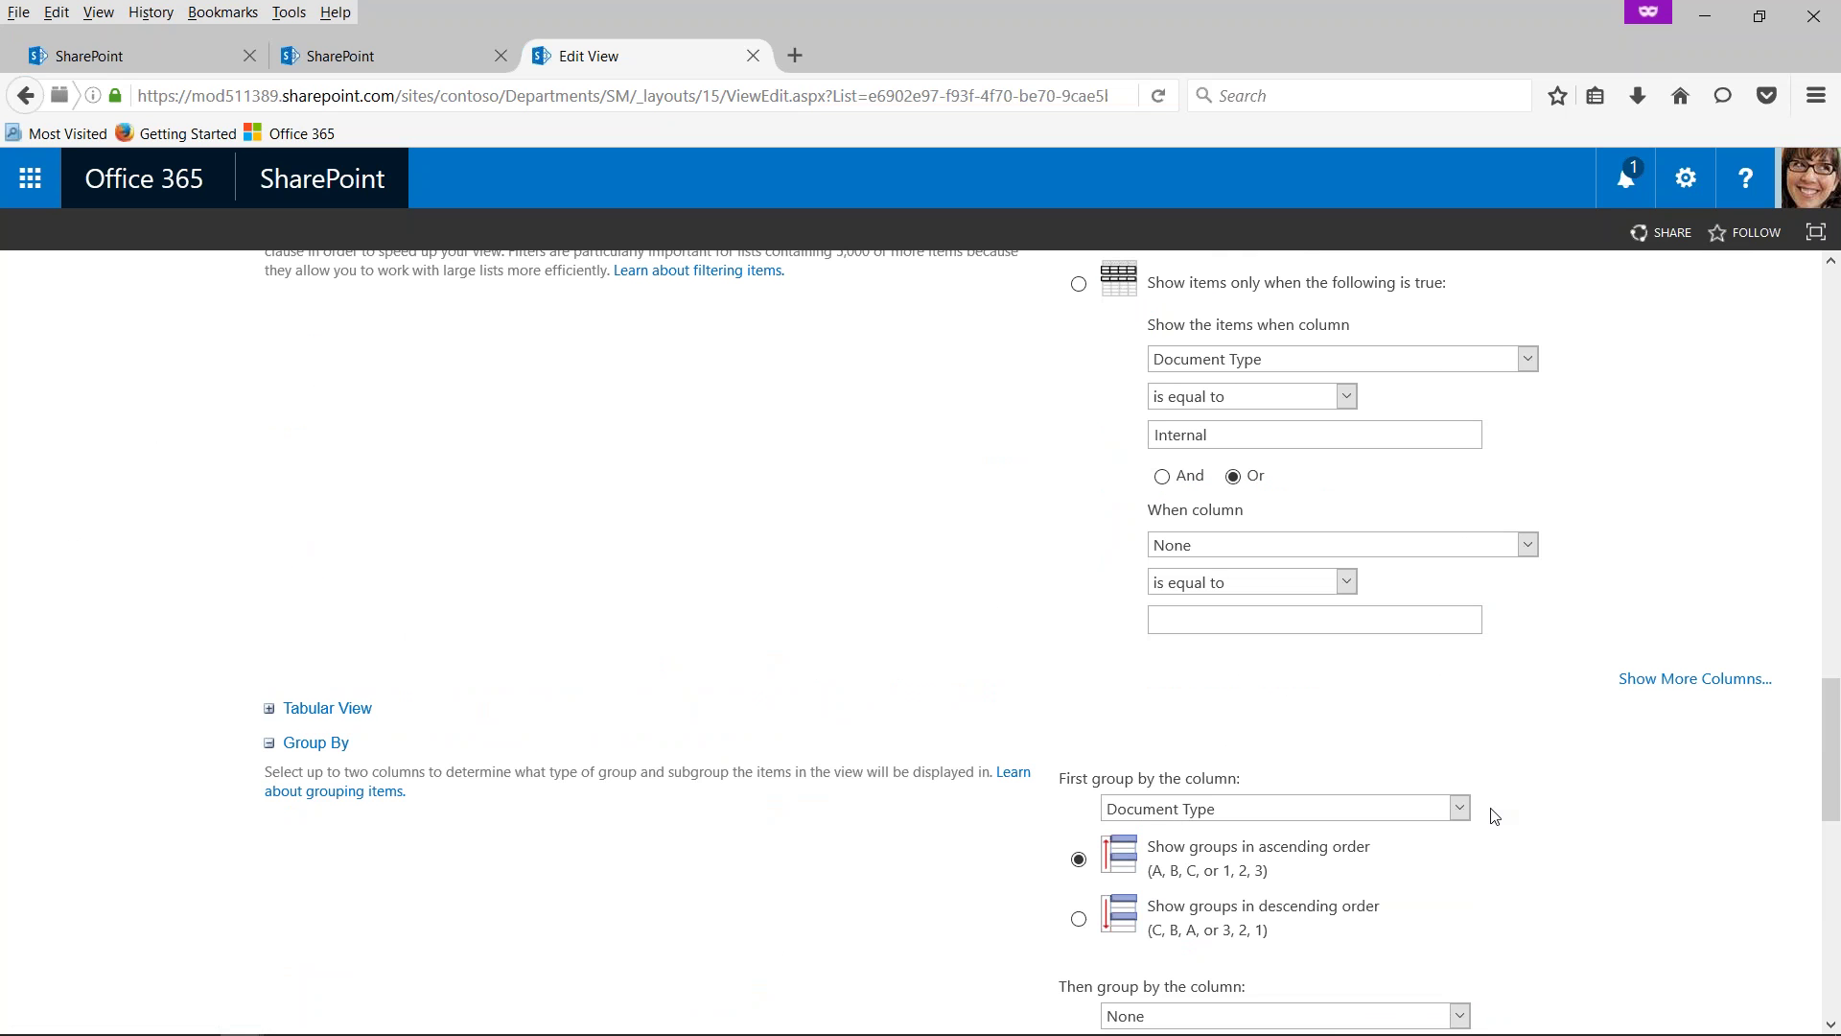
scroll(1493, 810, "down", 6)
scroll(1520, 724, "down", 3)
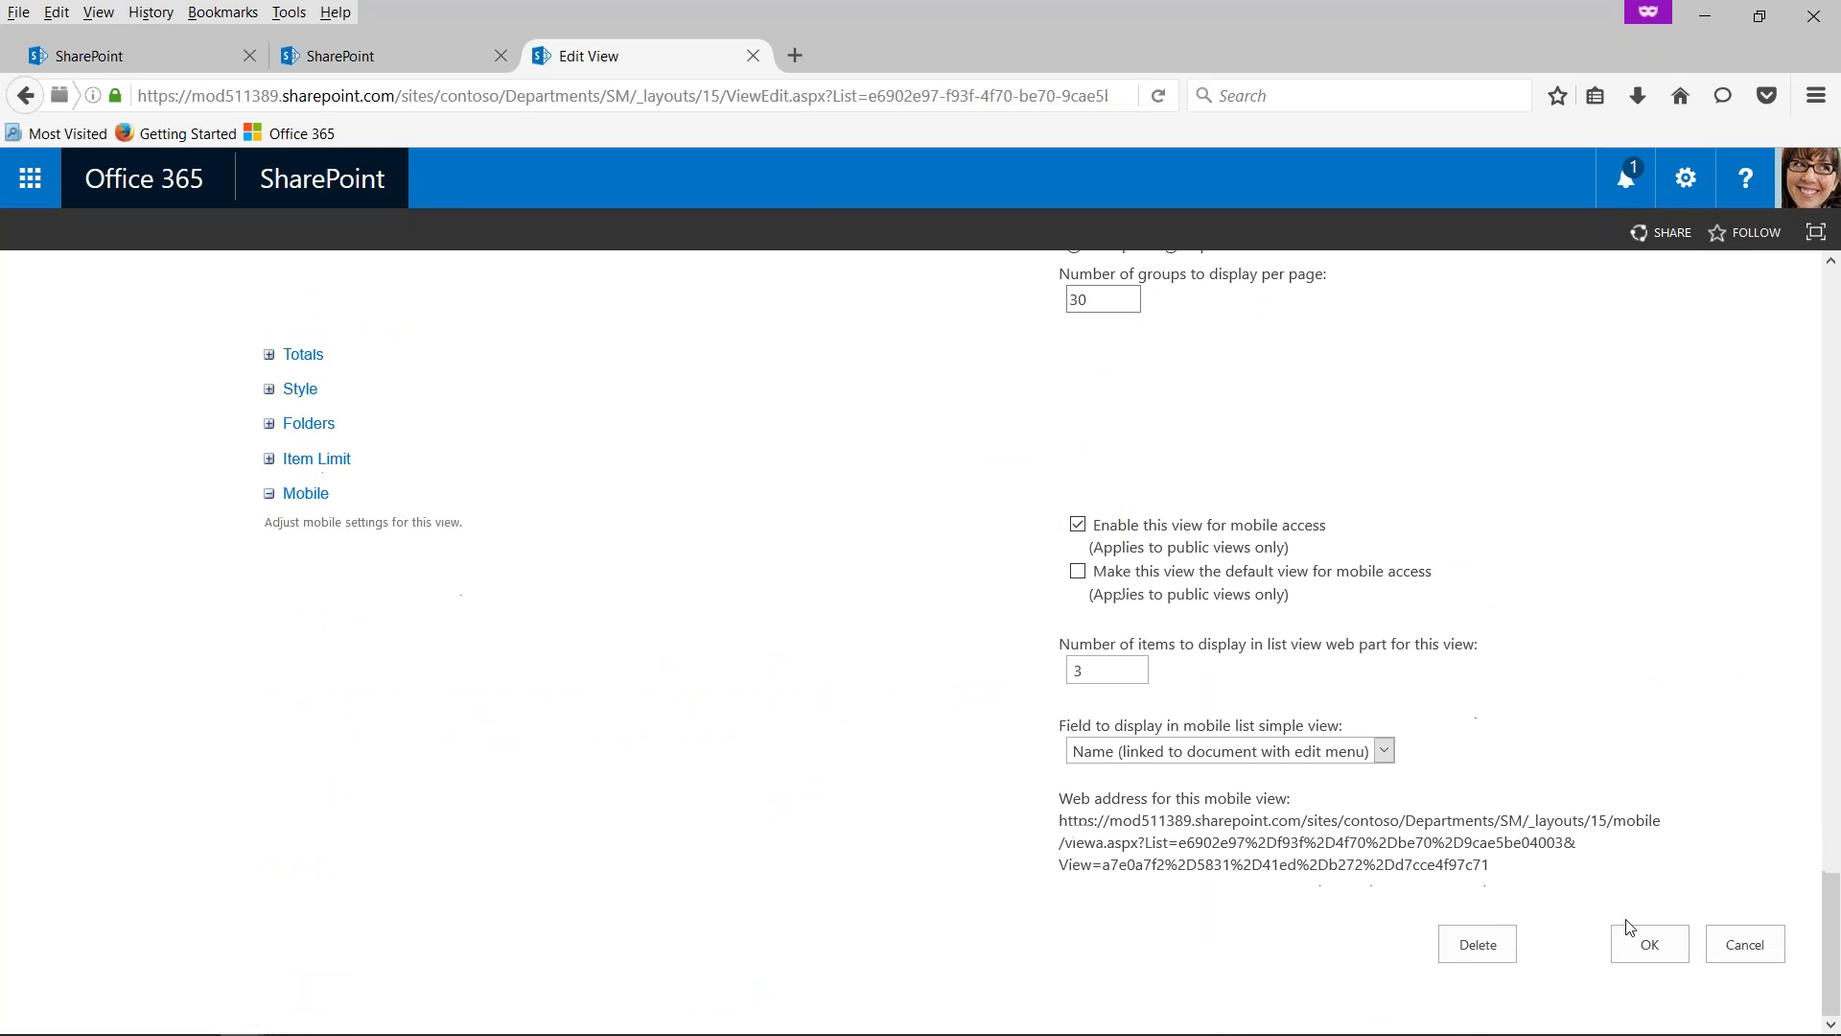
left_click(1638, 953)
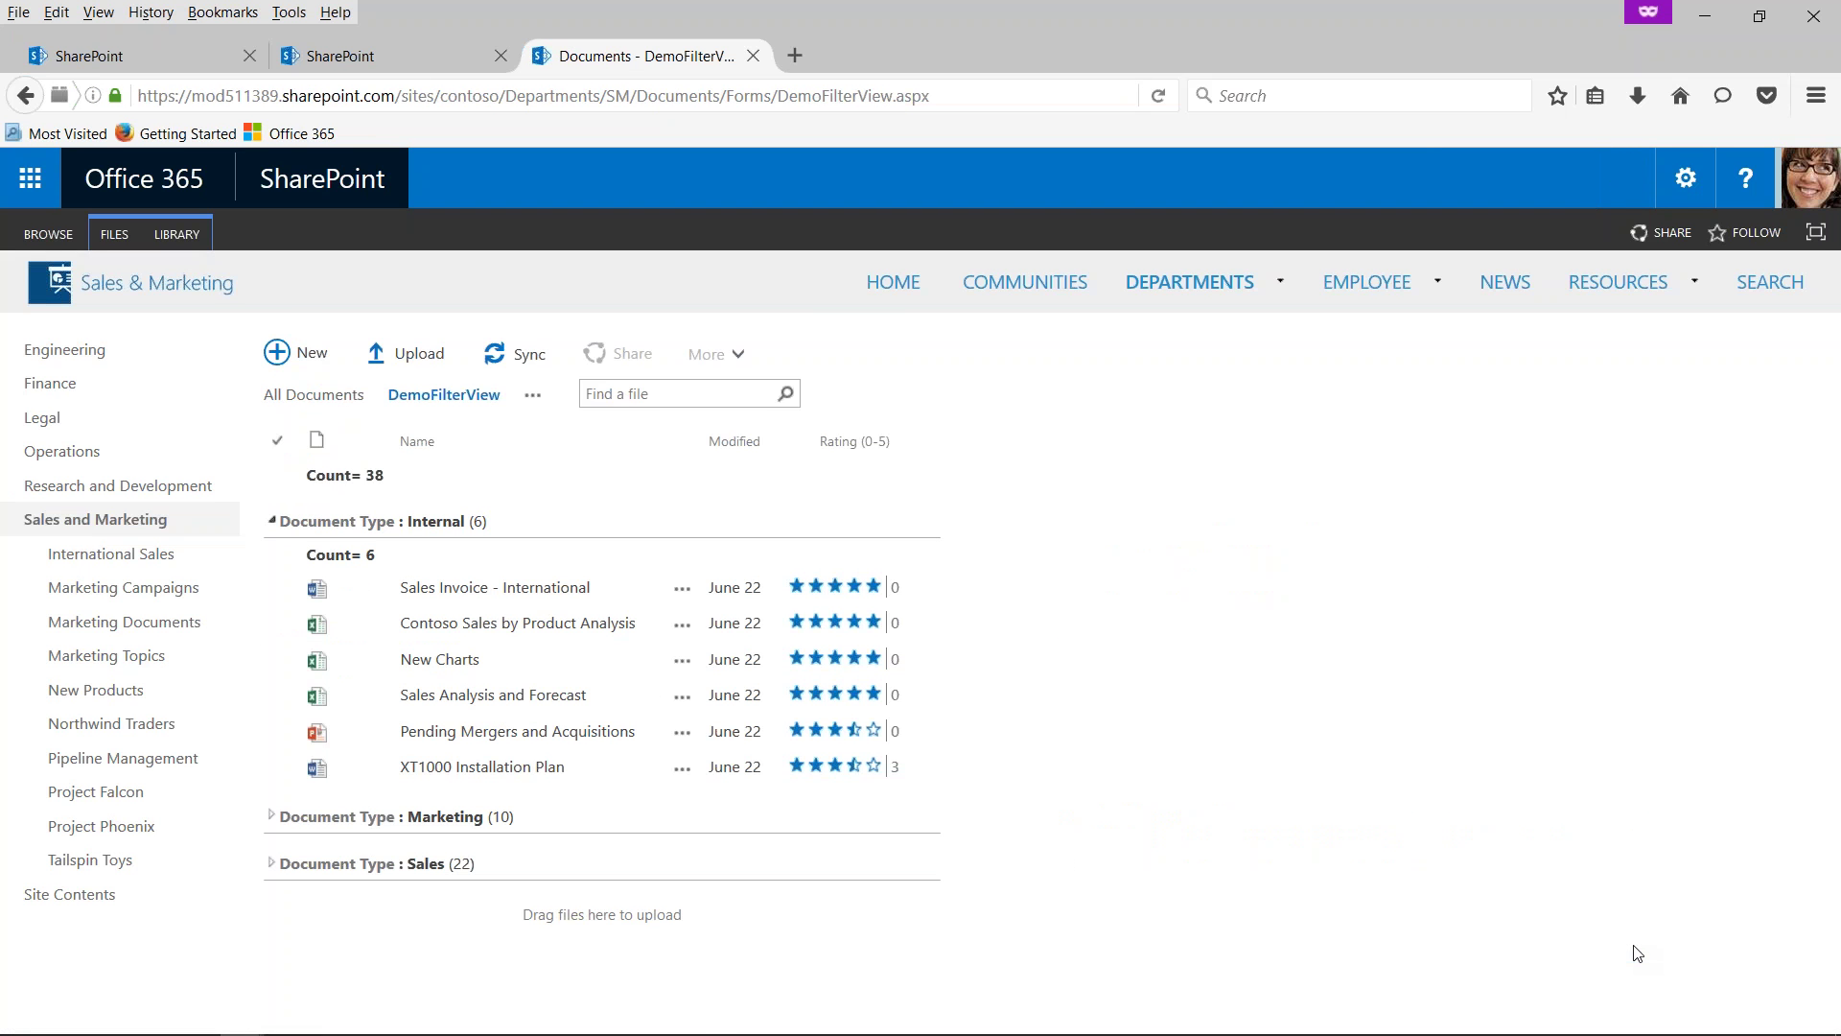
- Collapse the Internal group, expand and collapse Marketing, and expand Sales to examine the documents sorted by rating
left_click(272, 529)
left_click(275, 572)
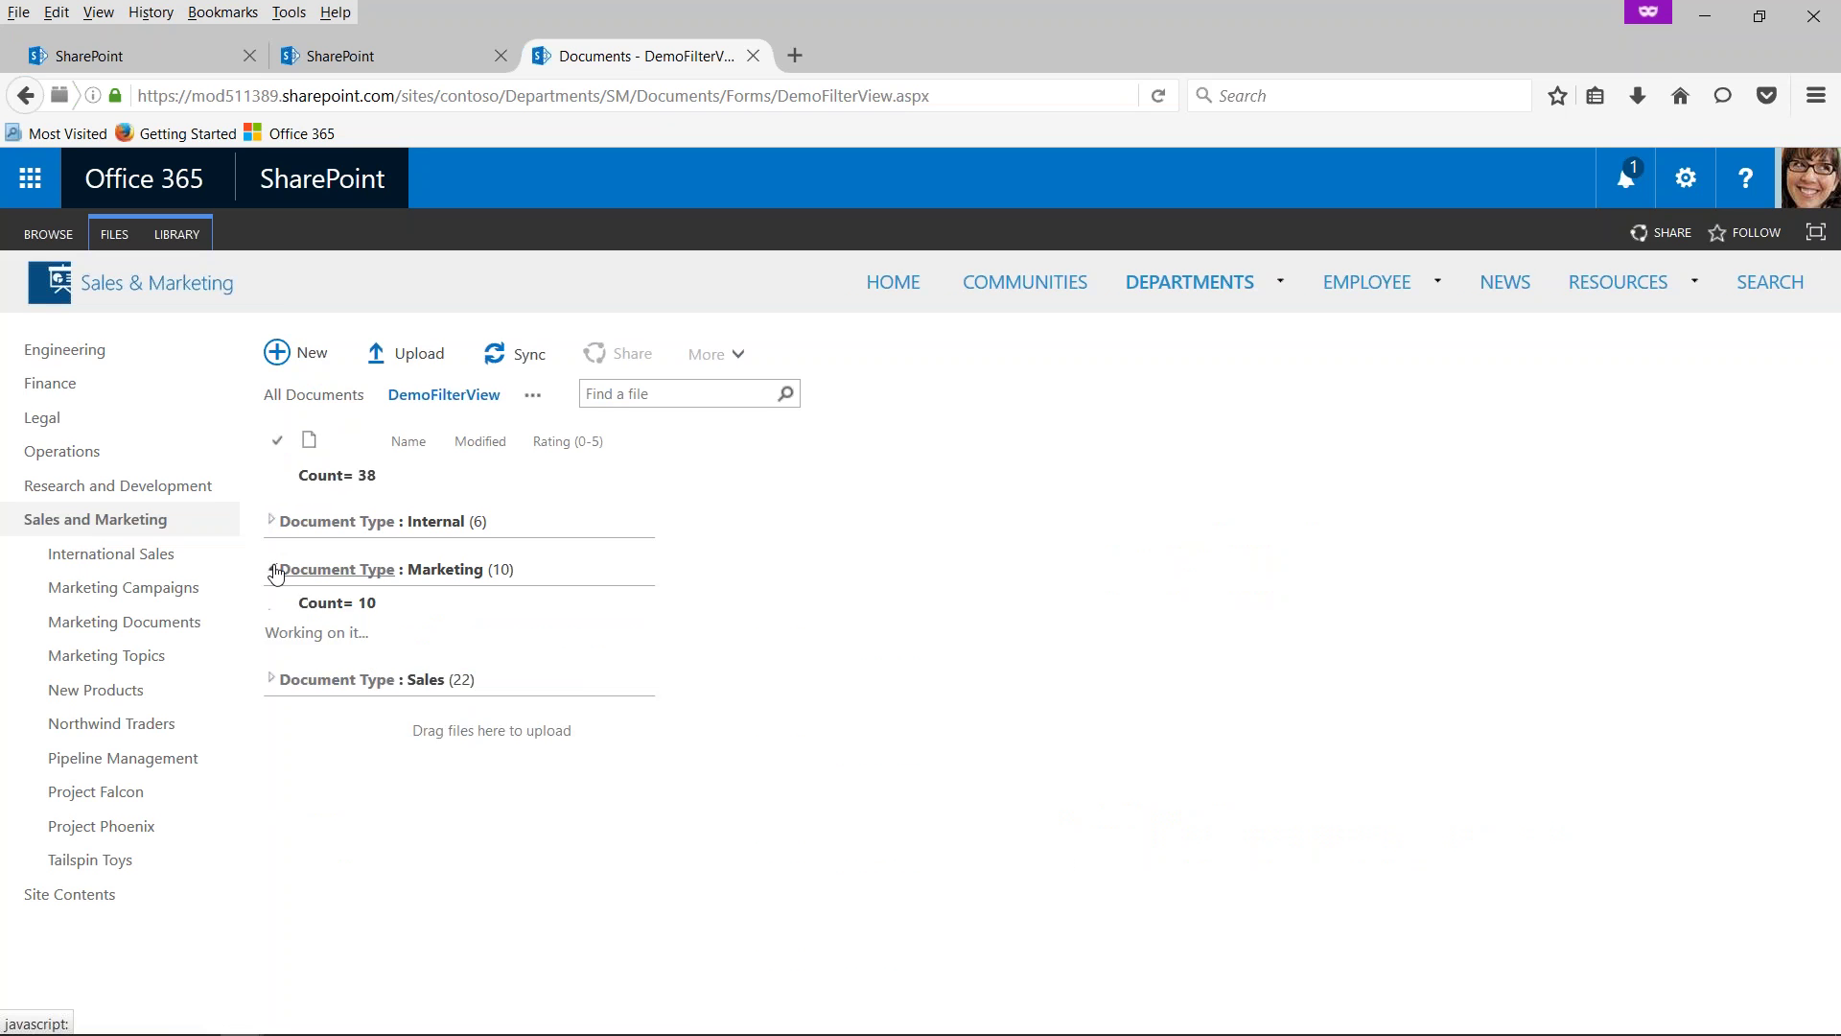
left_click(274, 571)
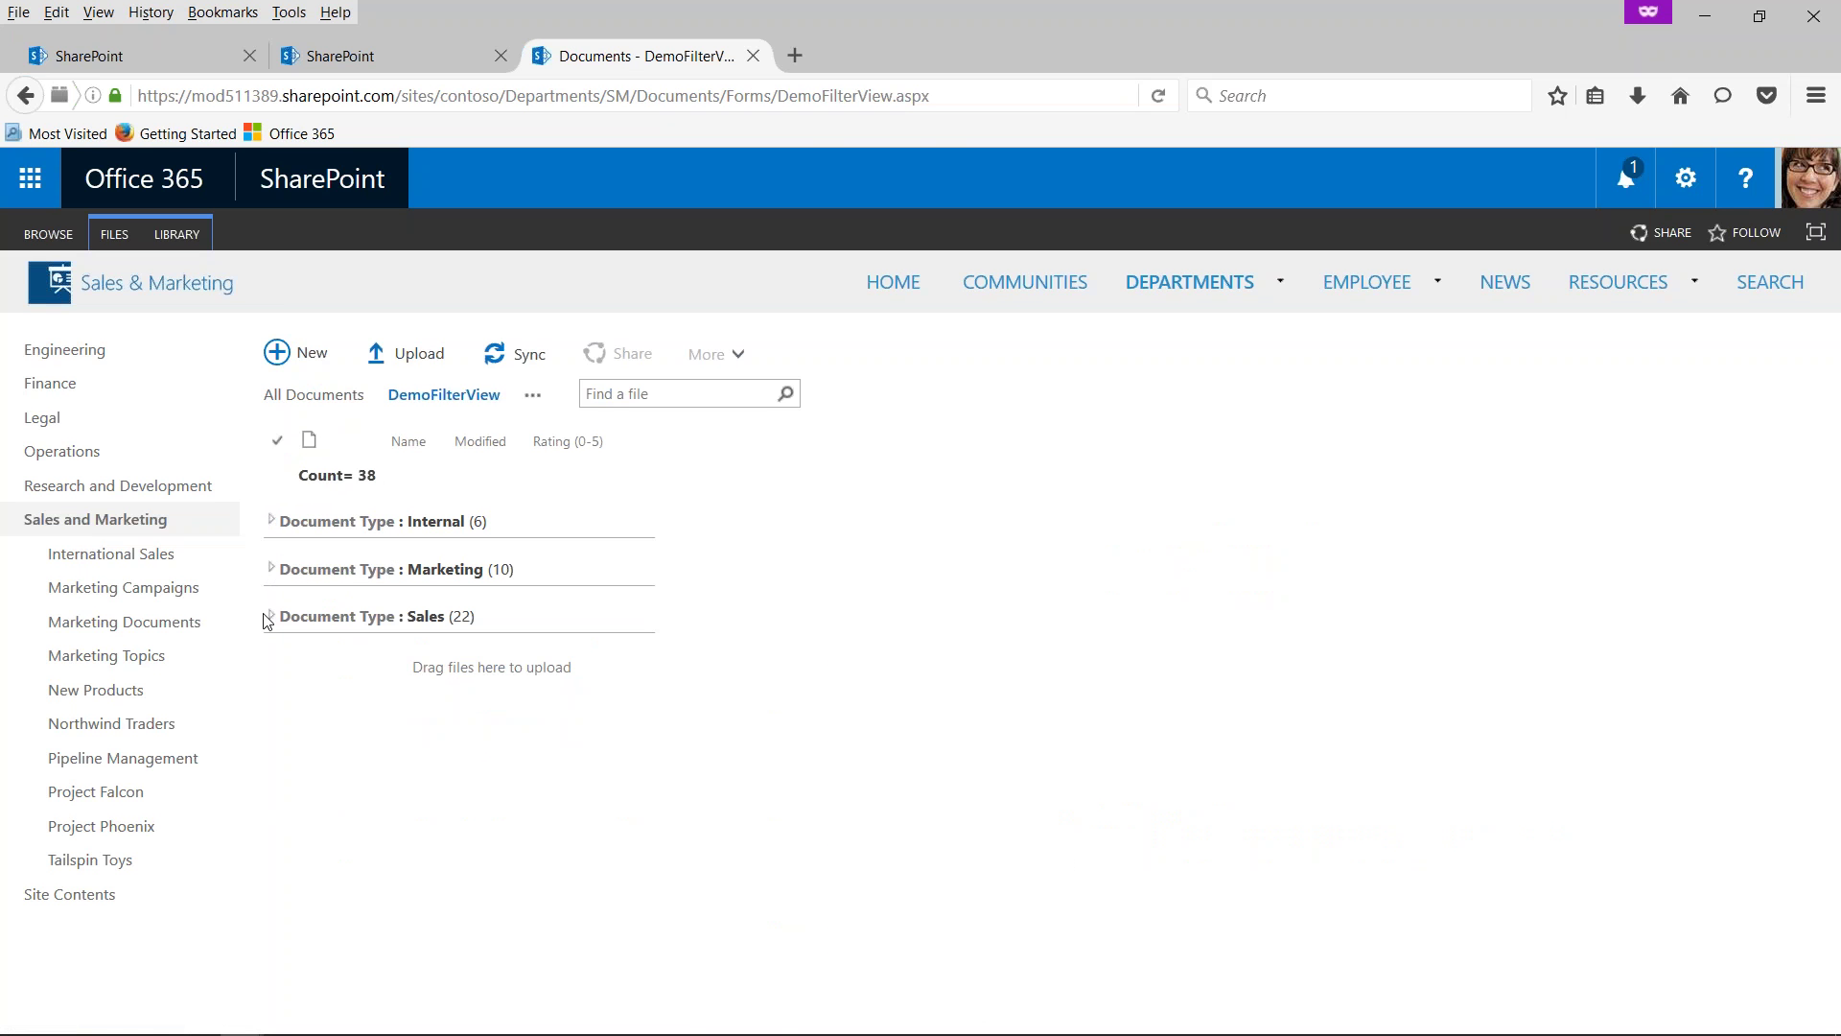
left_click(271, 617)
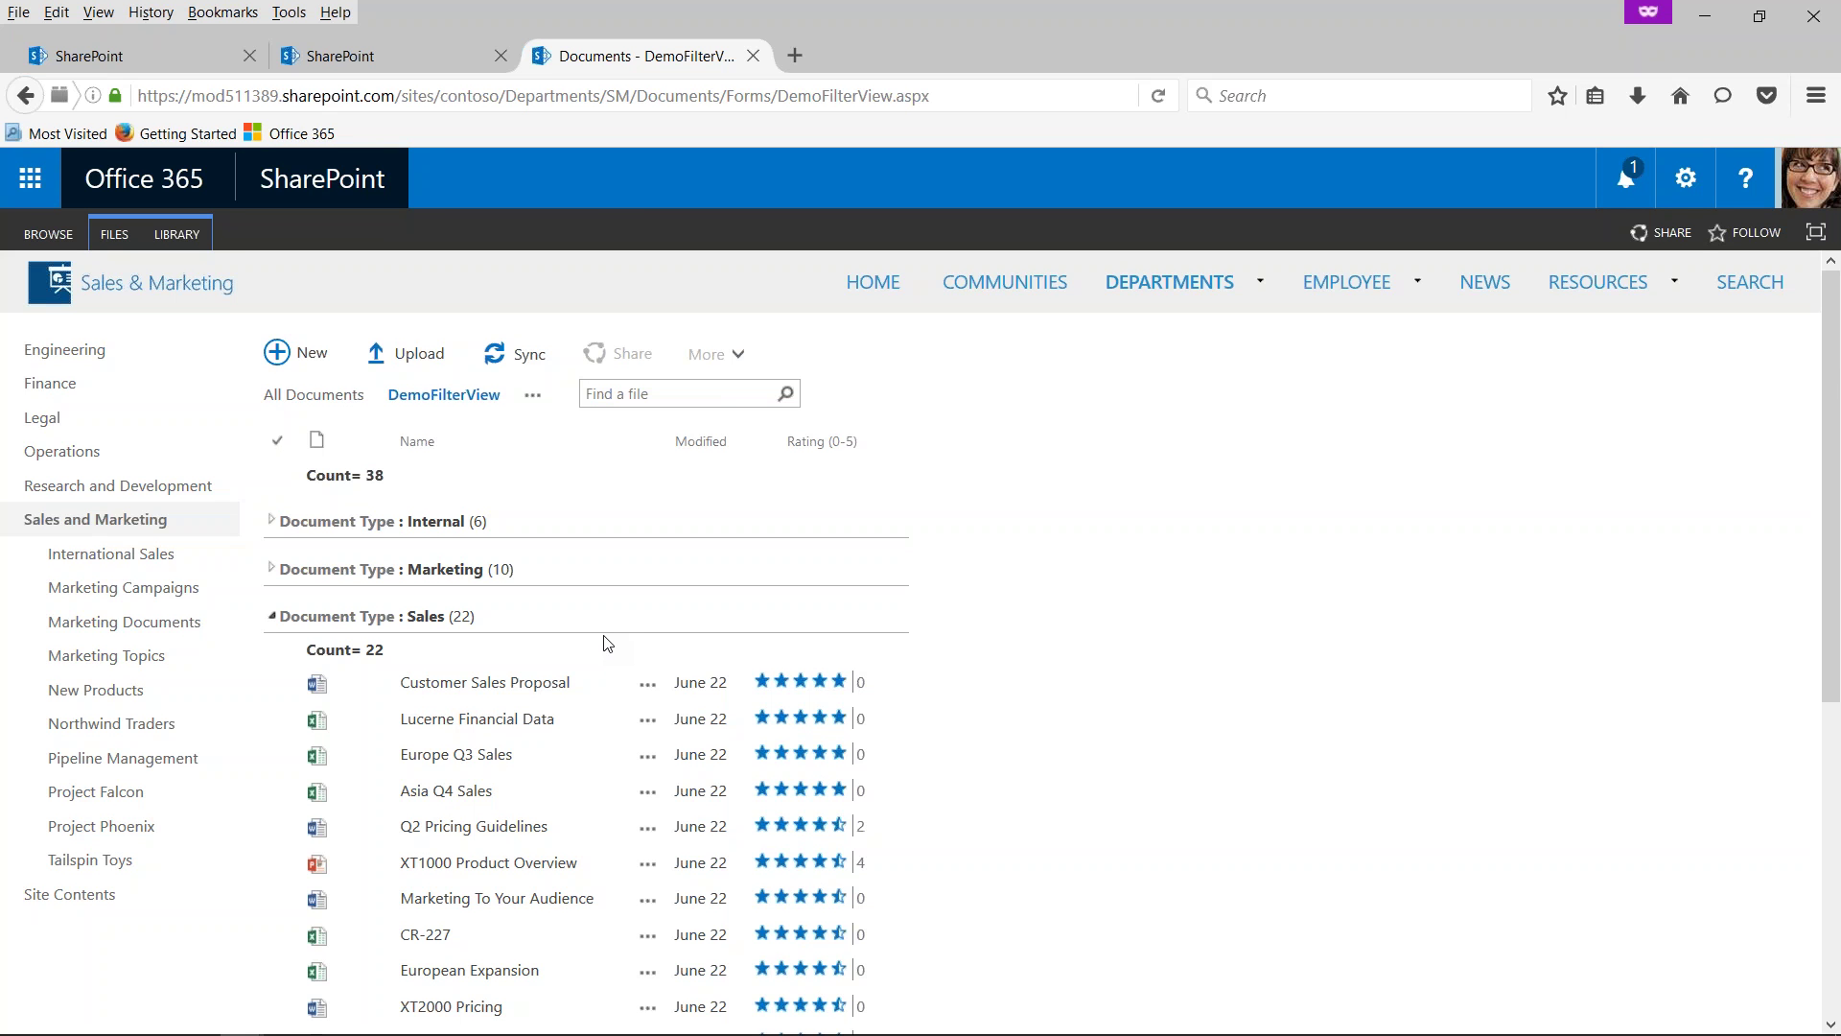
- Switch to the mobile SharePoint demo in the PowerPoint slide show and display the Sales and Marketing documents in DemoFilterView
key("alt+Tab")
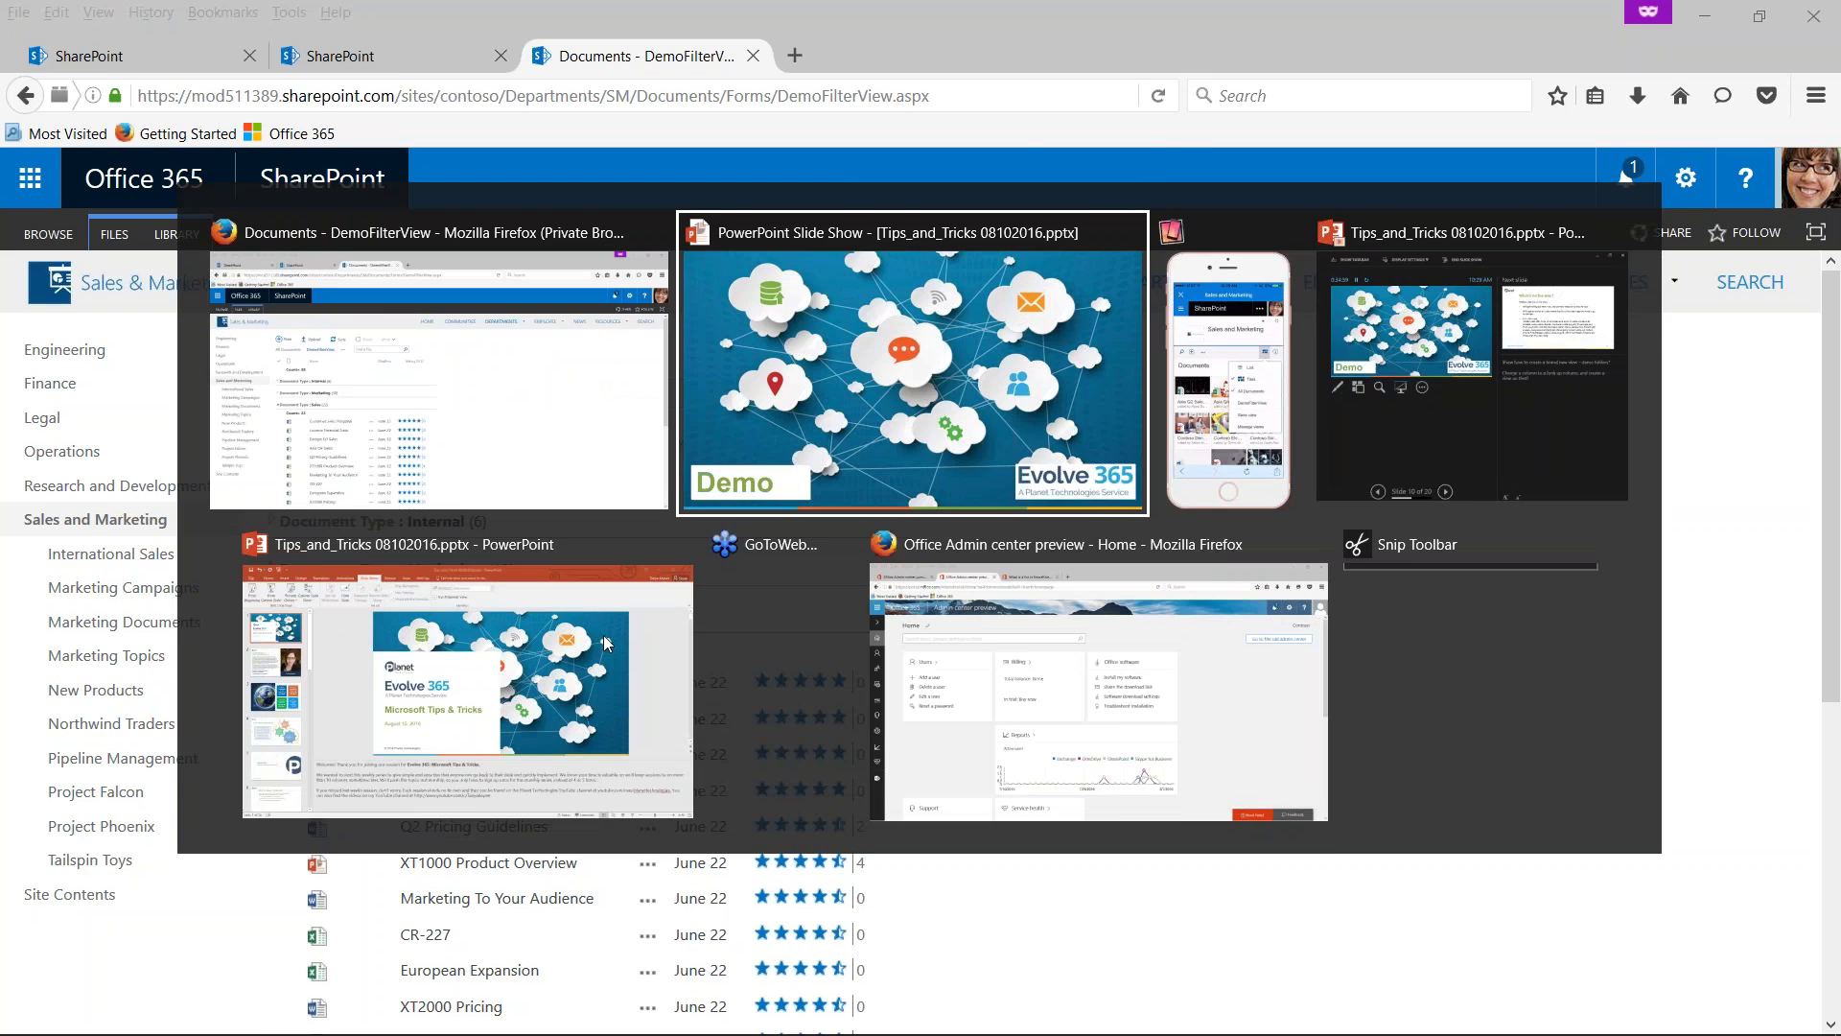
key("alt+Tab")
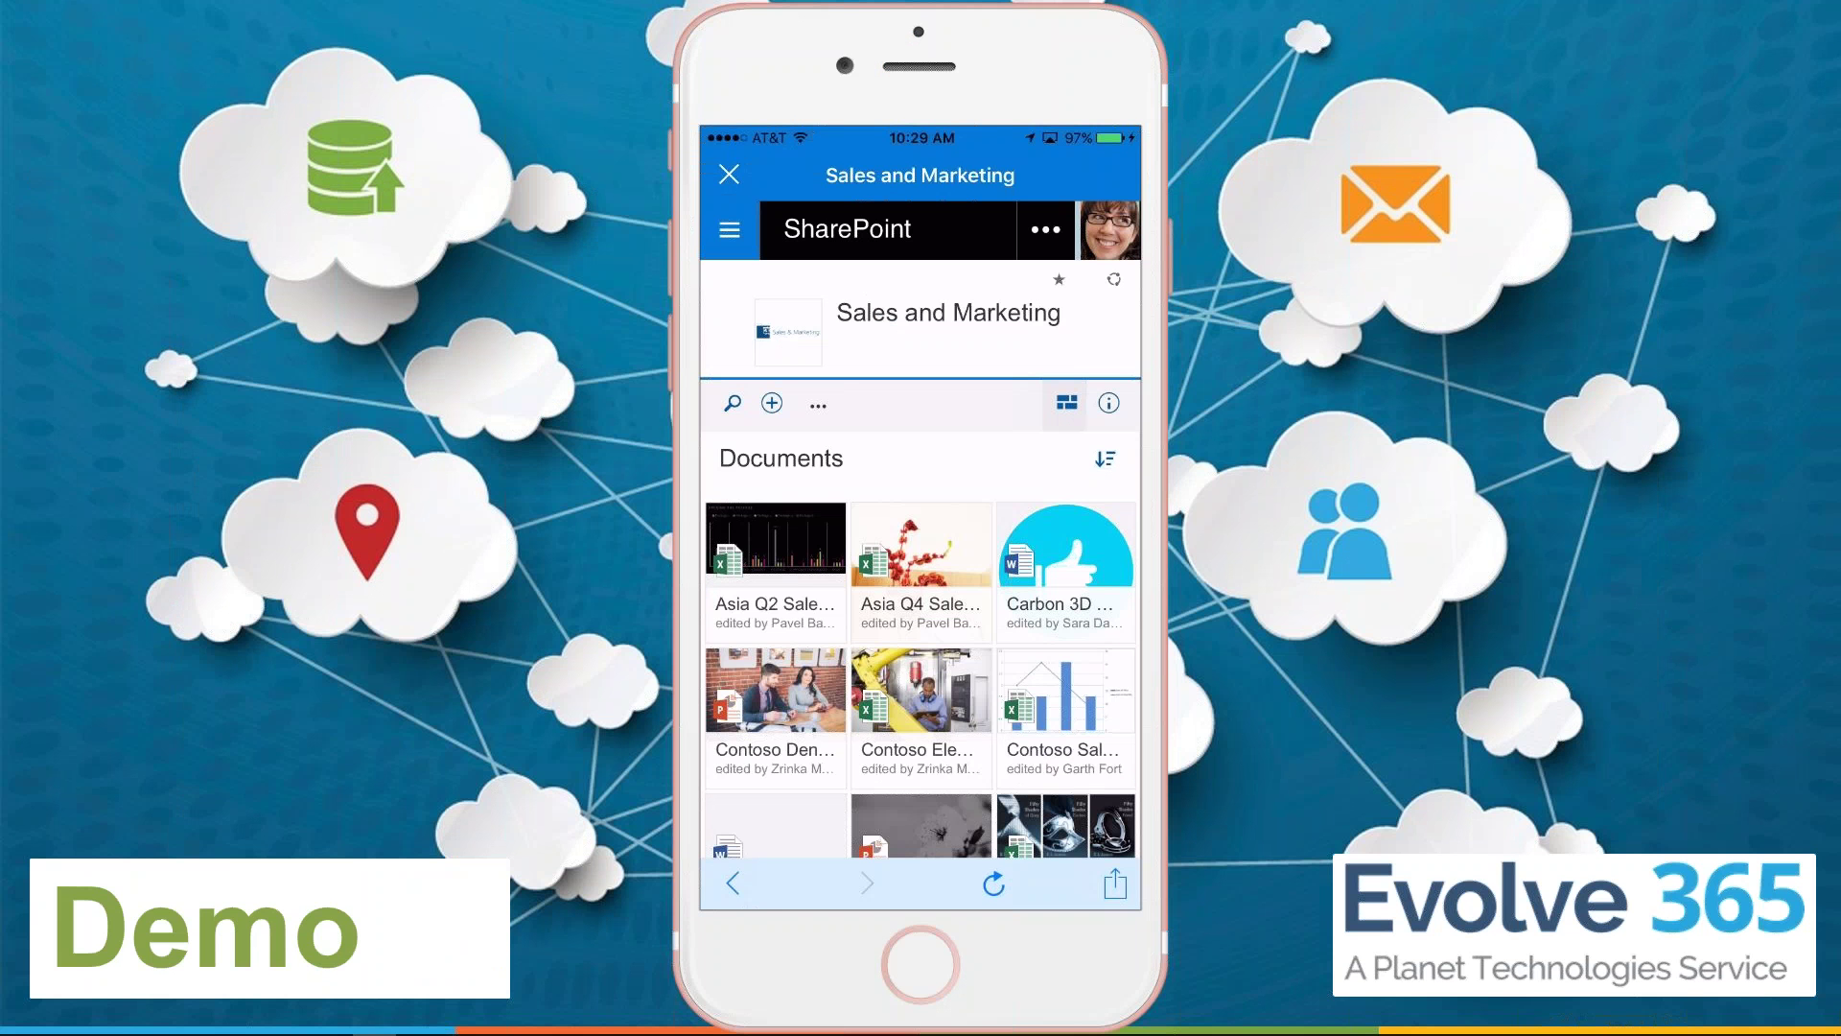
left_click(1067, 403)
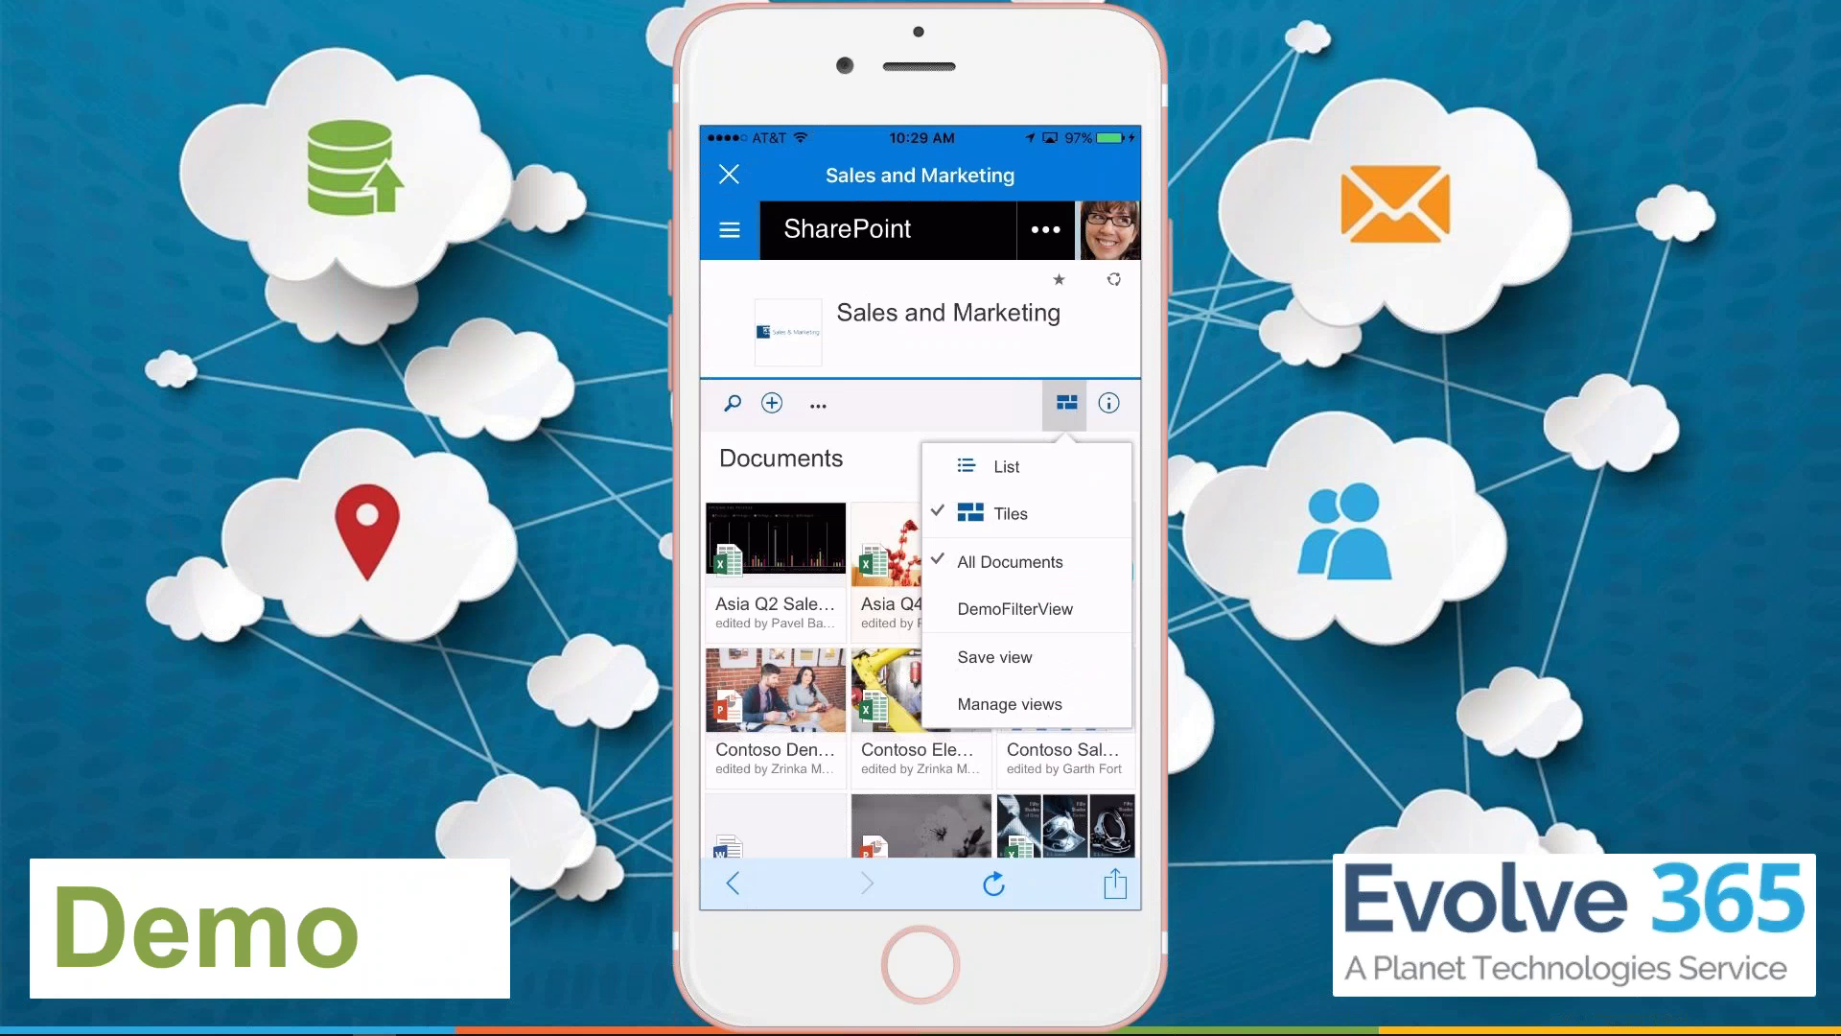
left_click(1014, 609)
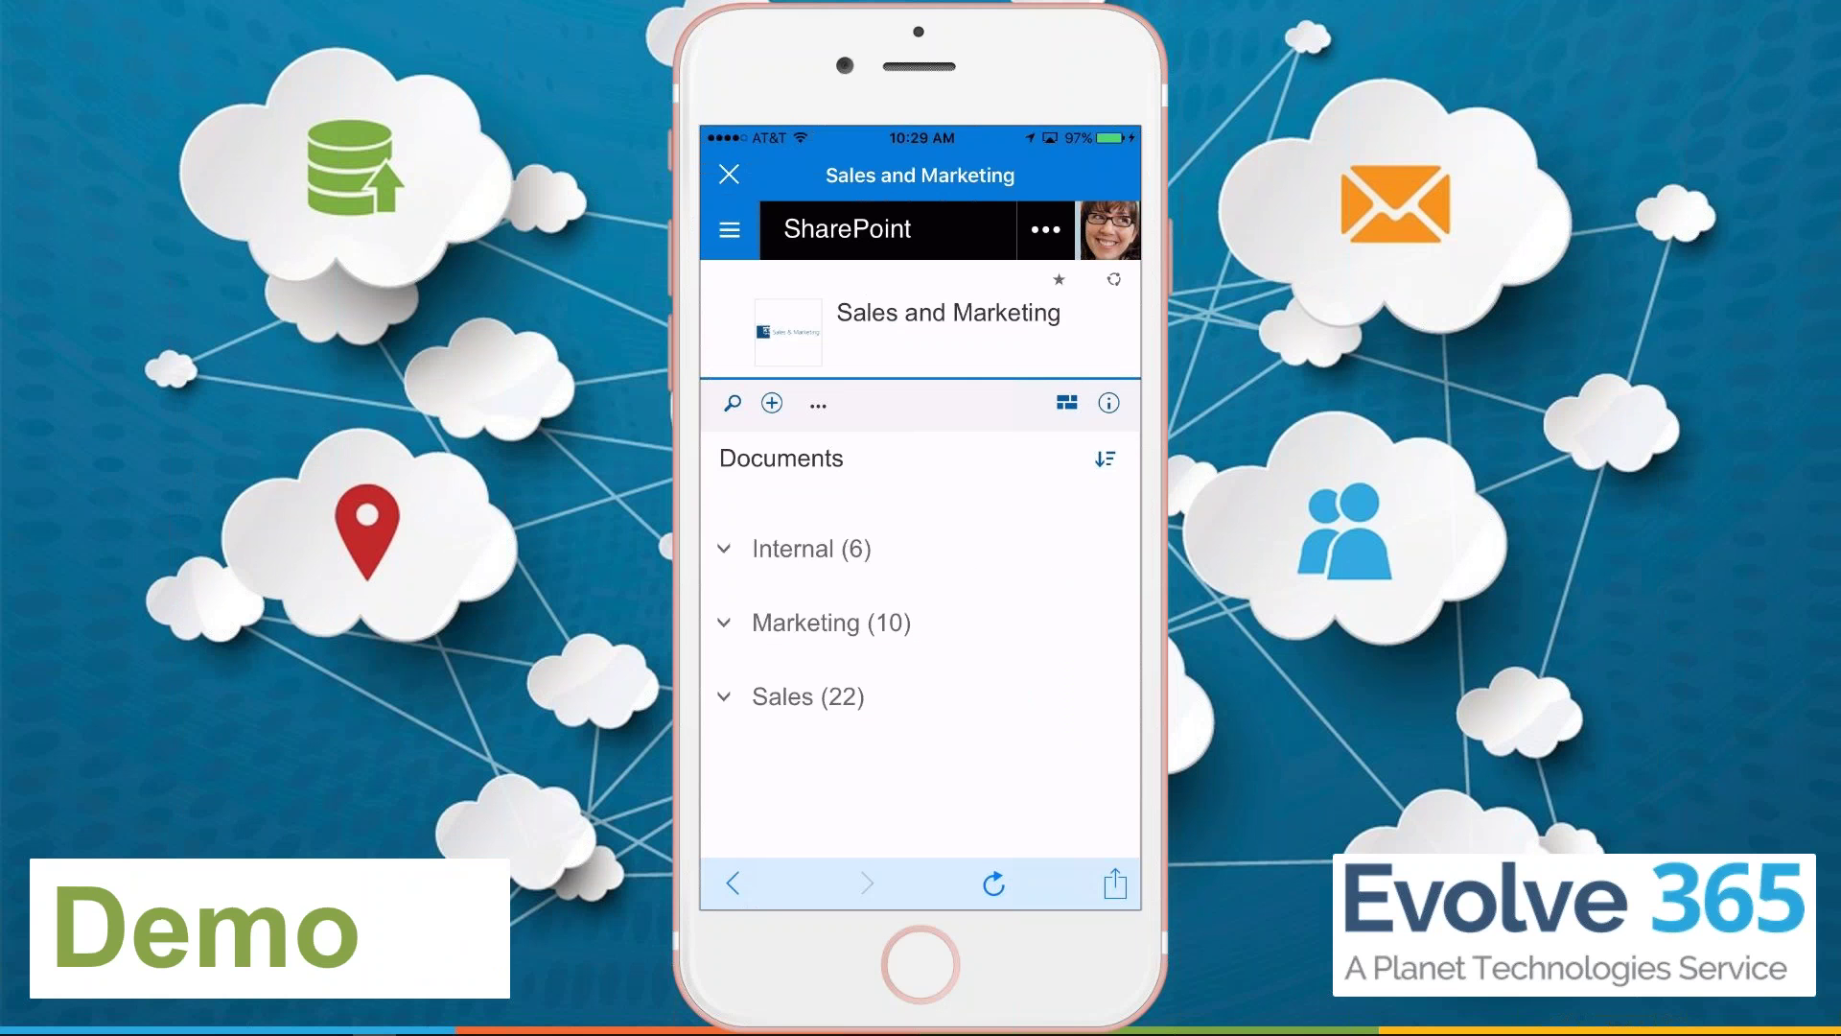
- Expand the Internal group in the mobile view and show all of its documents
left_click(812, 549)
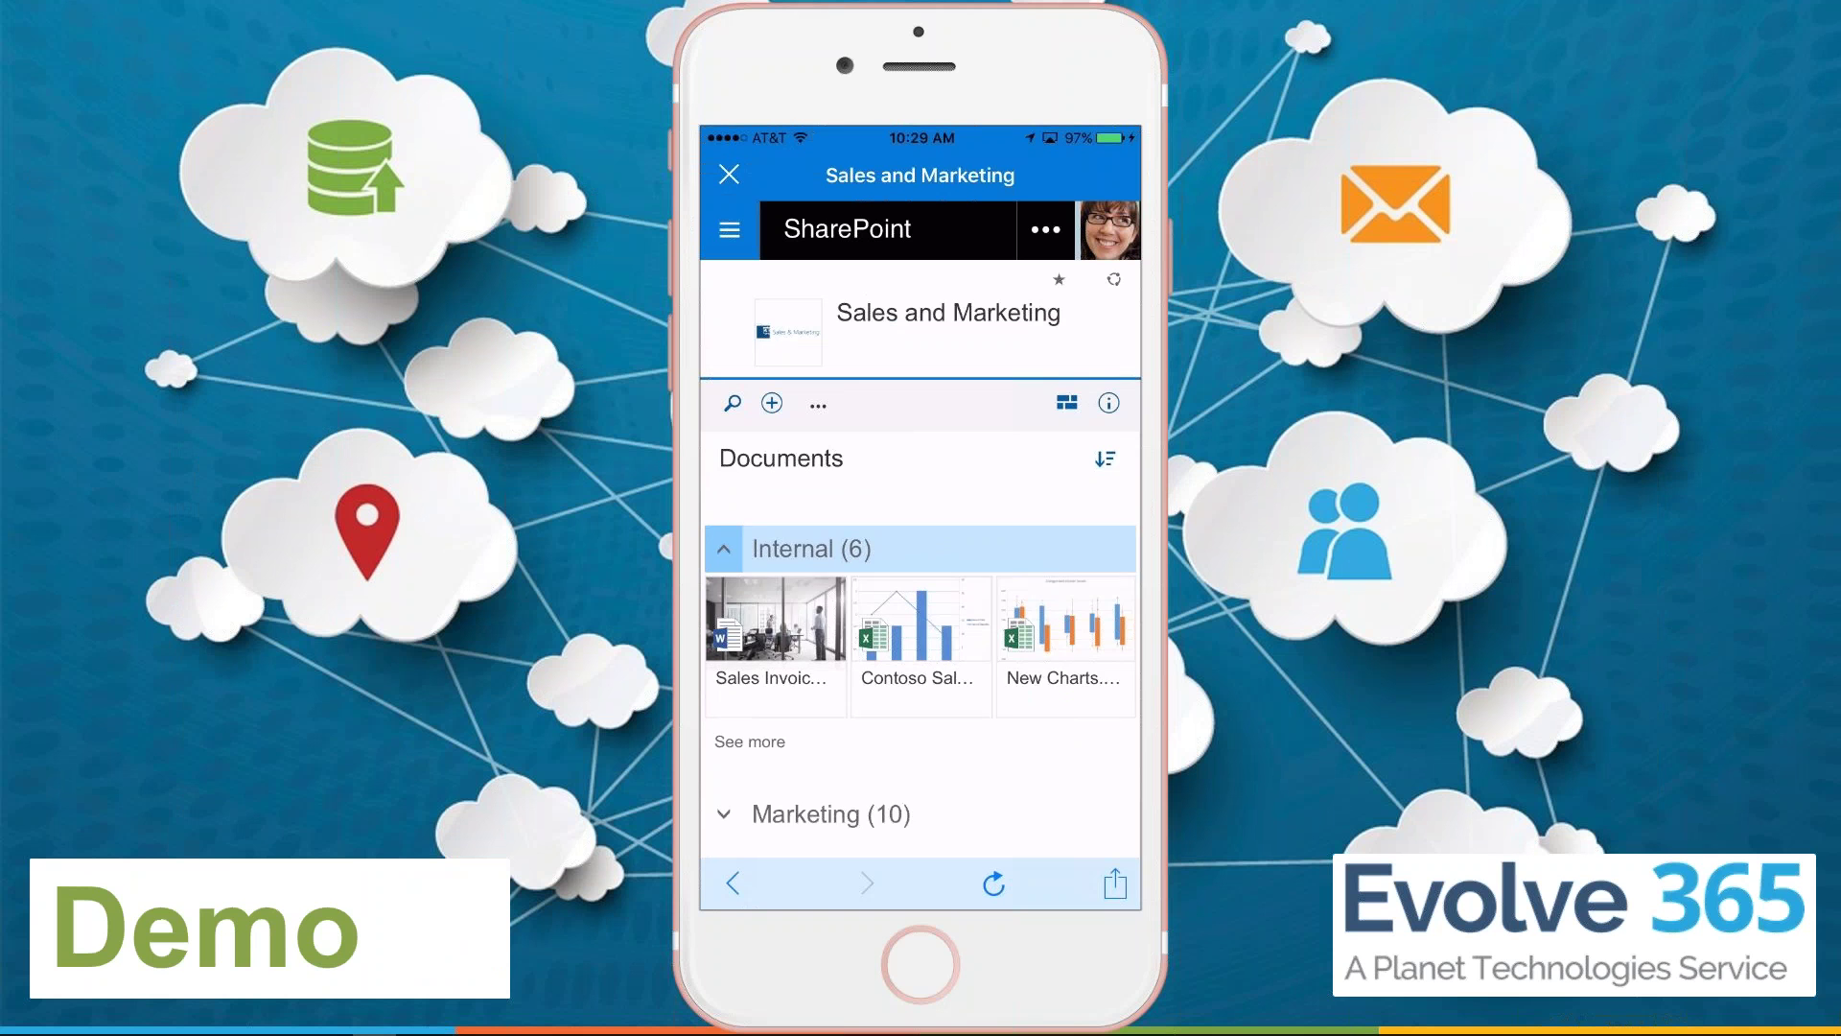
scroll(920, 623, "down", 3)
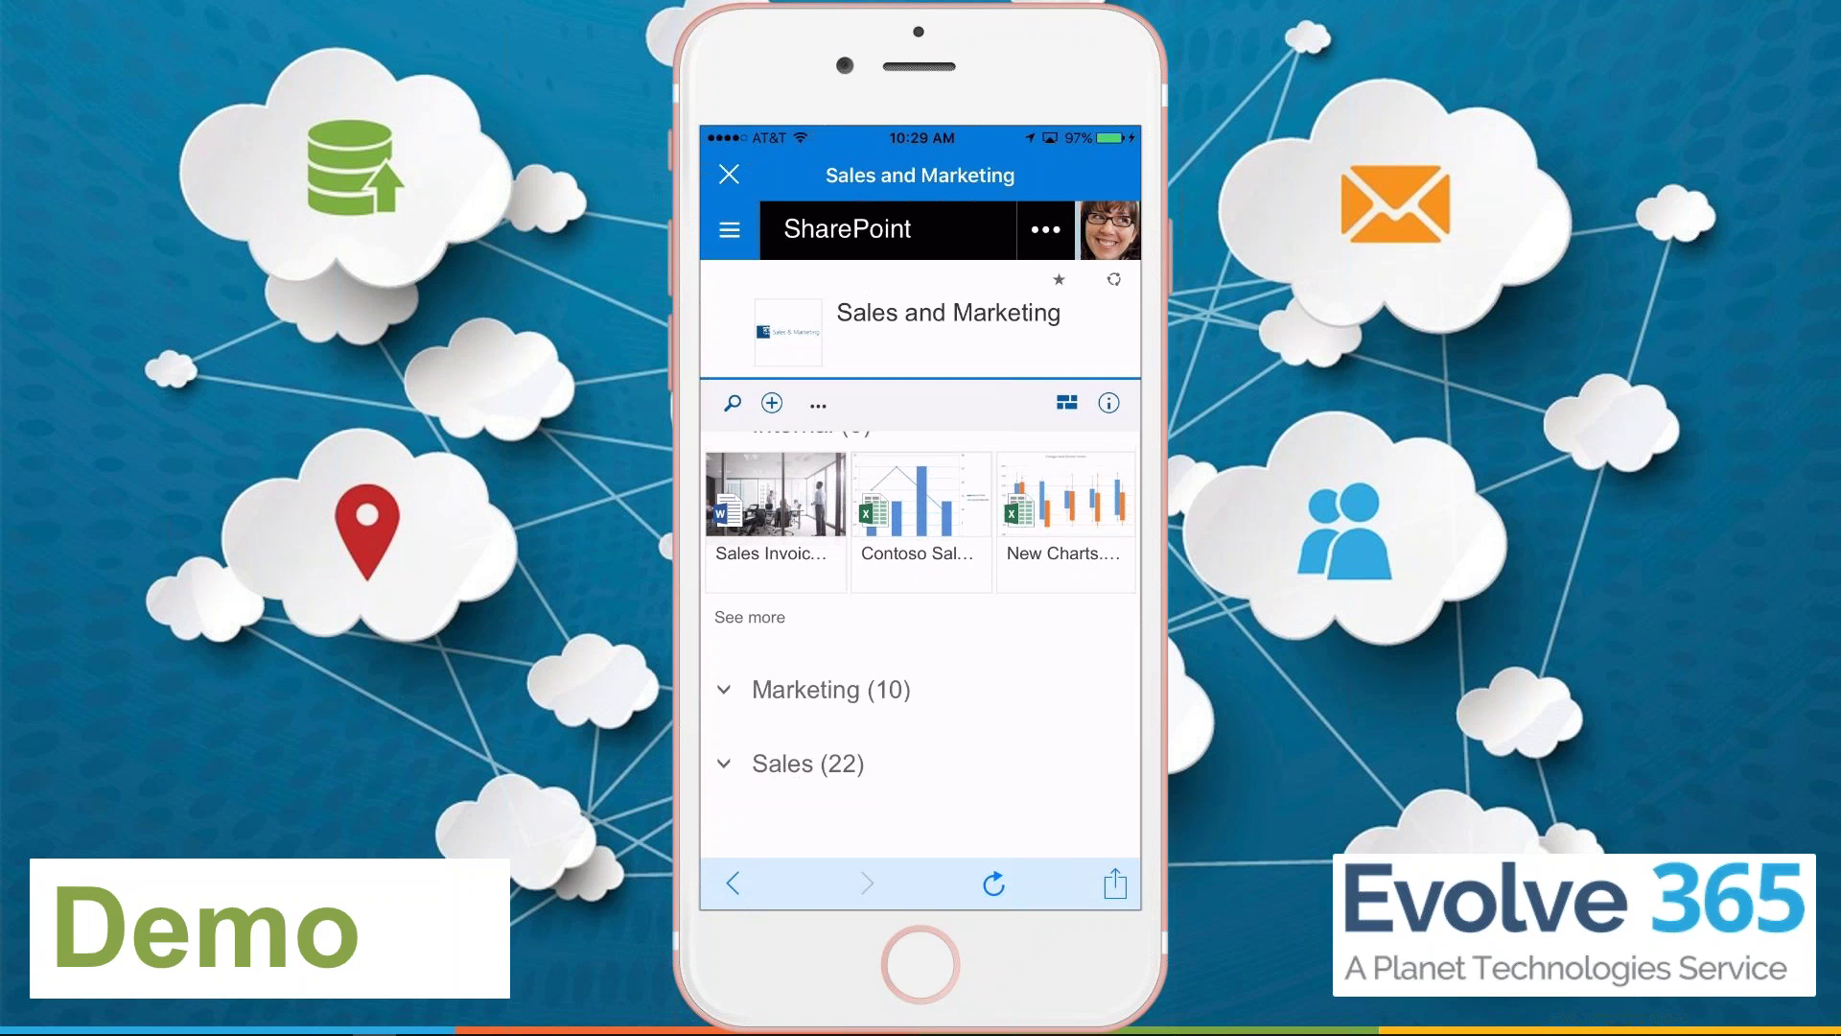
left_click(750, 618)
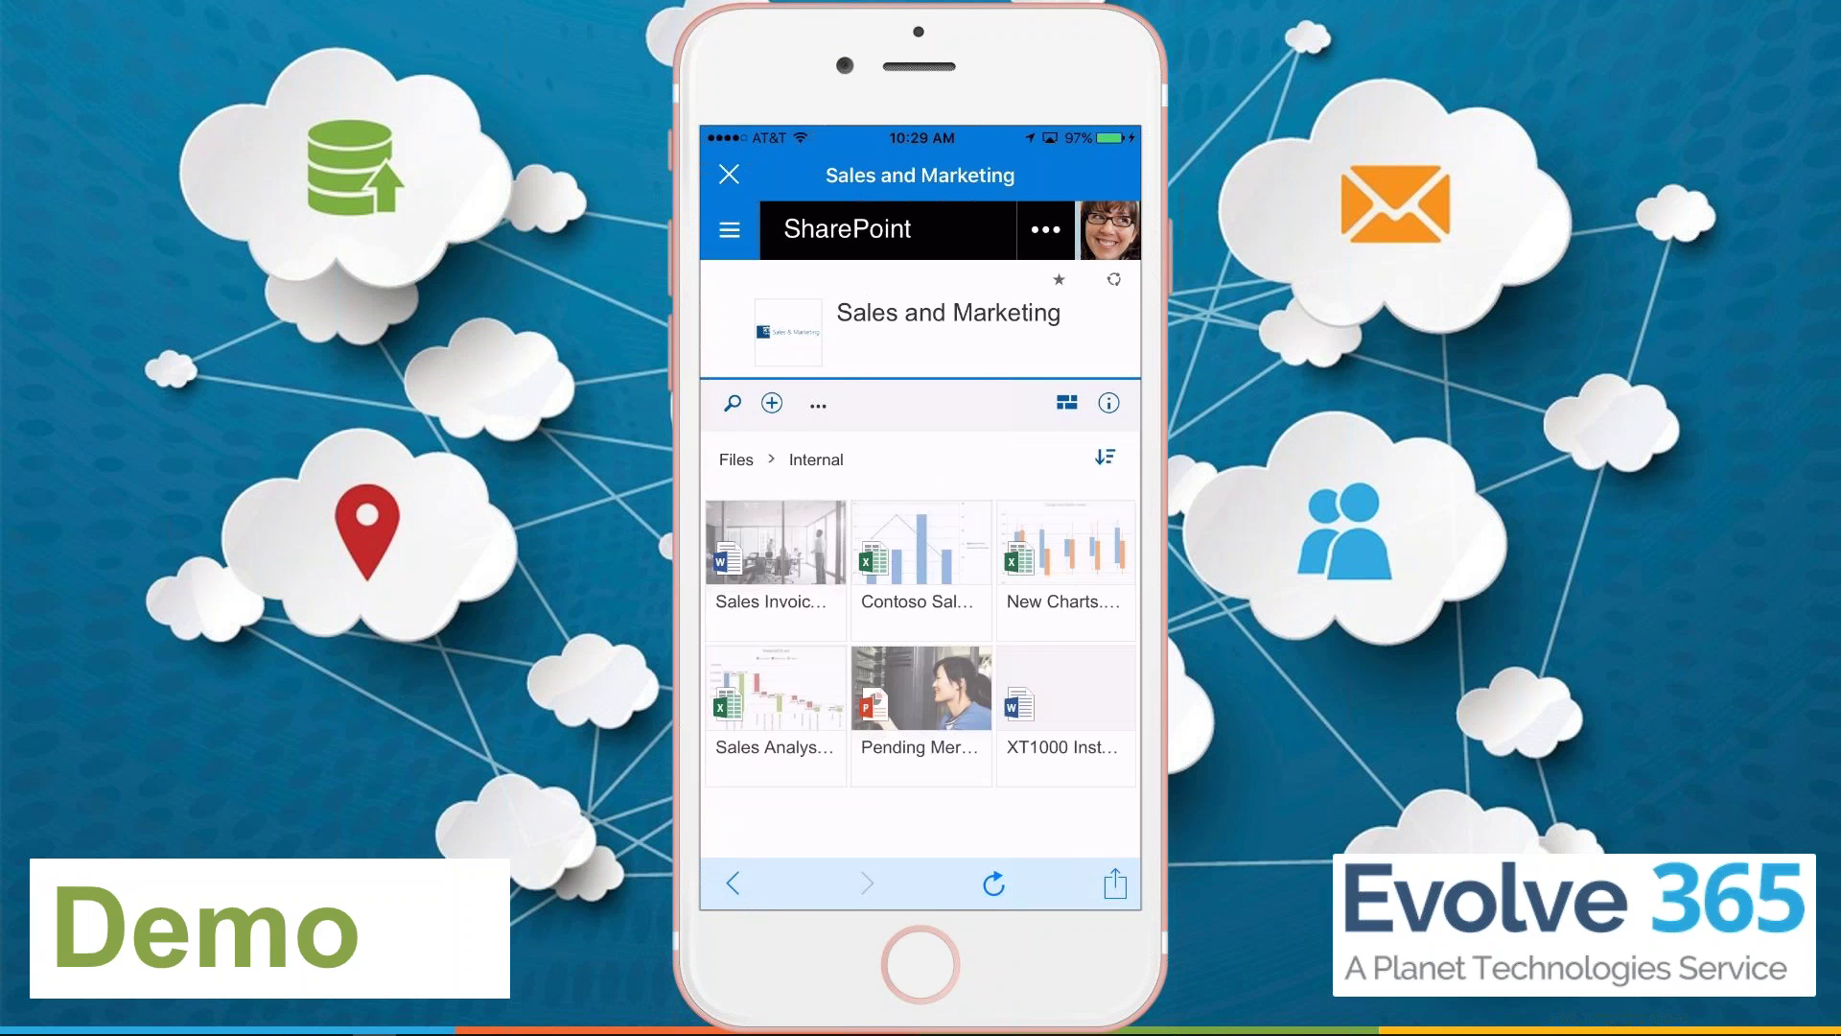